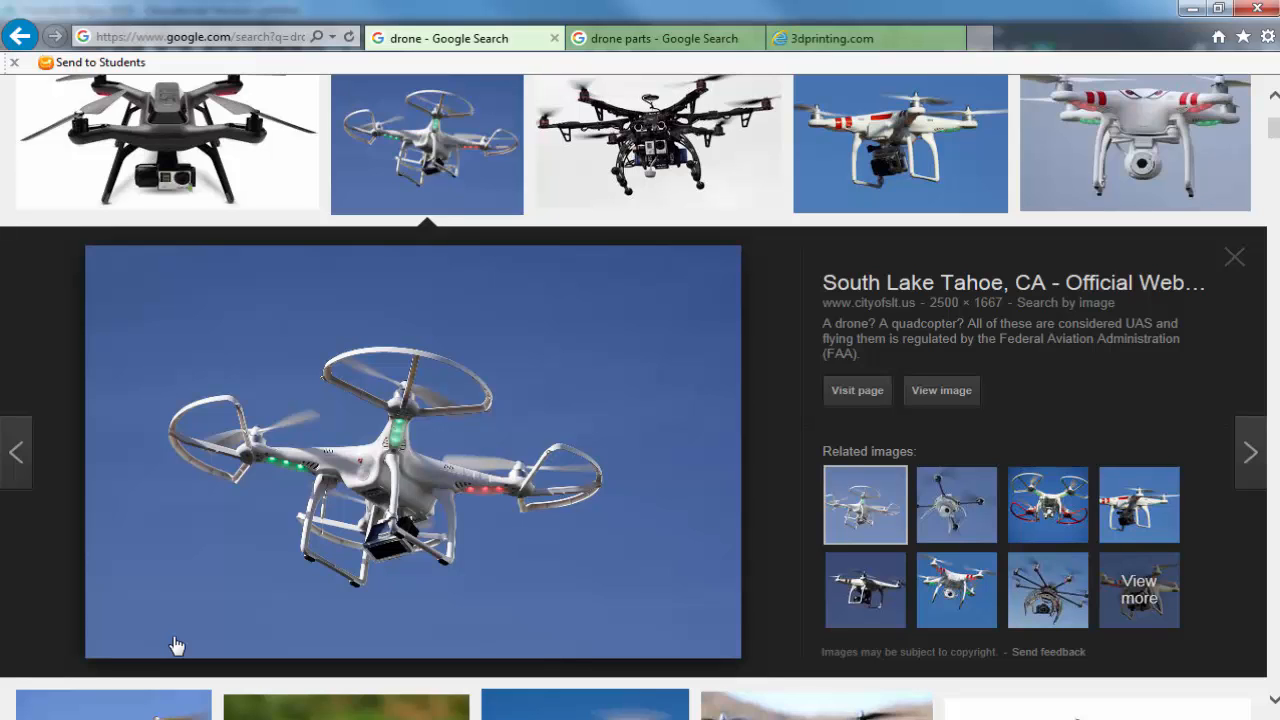
# Review the drone photo and the labelled drone parts diagram, and close the 3dprinting.com image page.
pyautogui.press('Right')
pyautogui.press('Left')
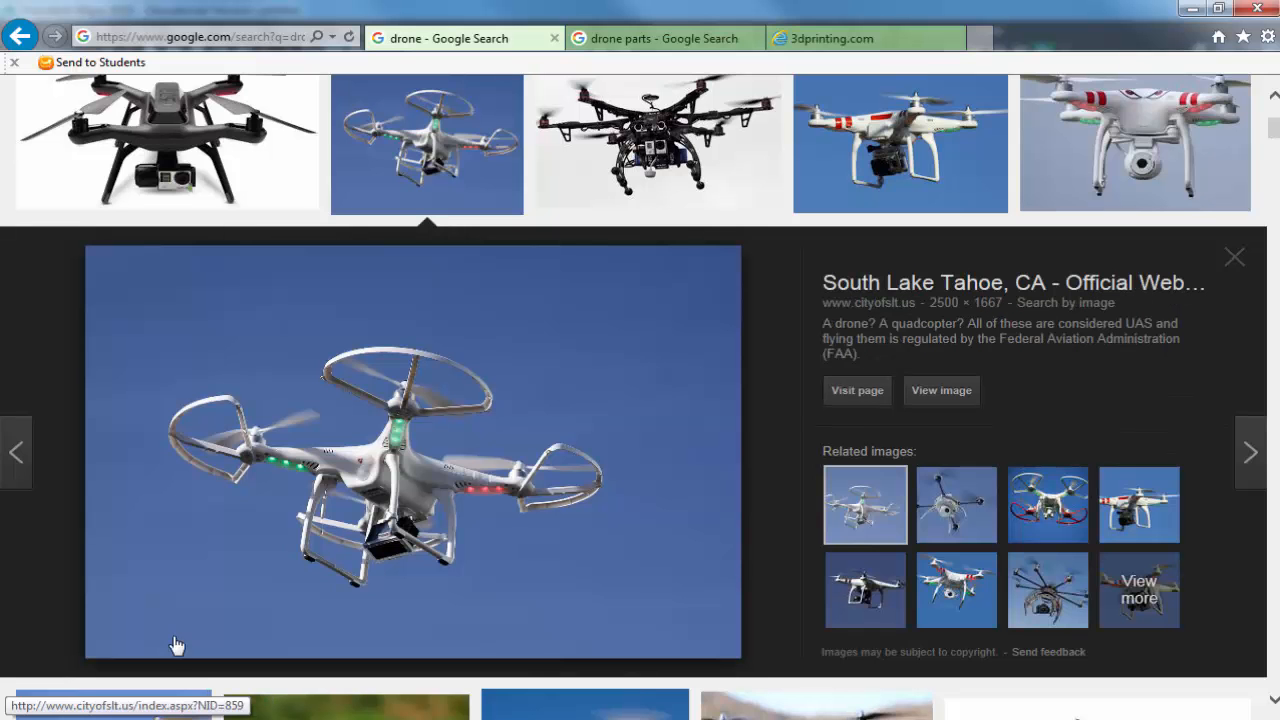
pyautogui.click(610, 40)
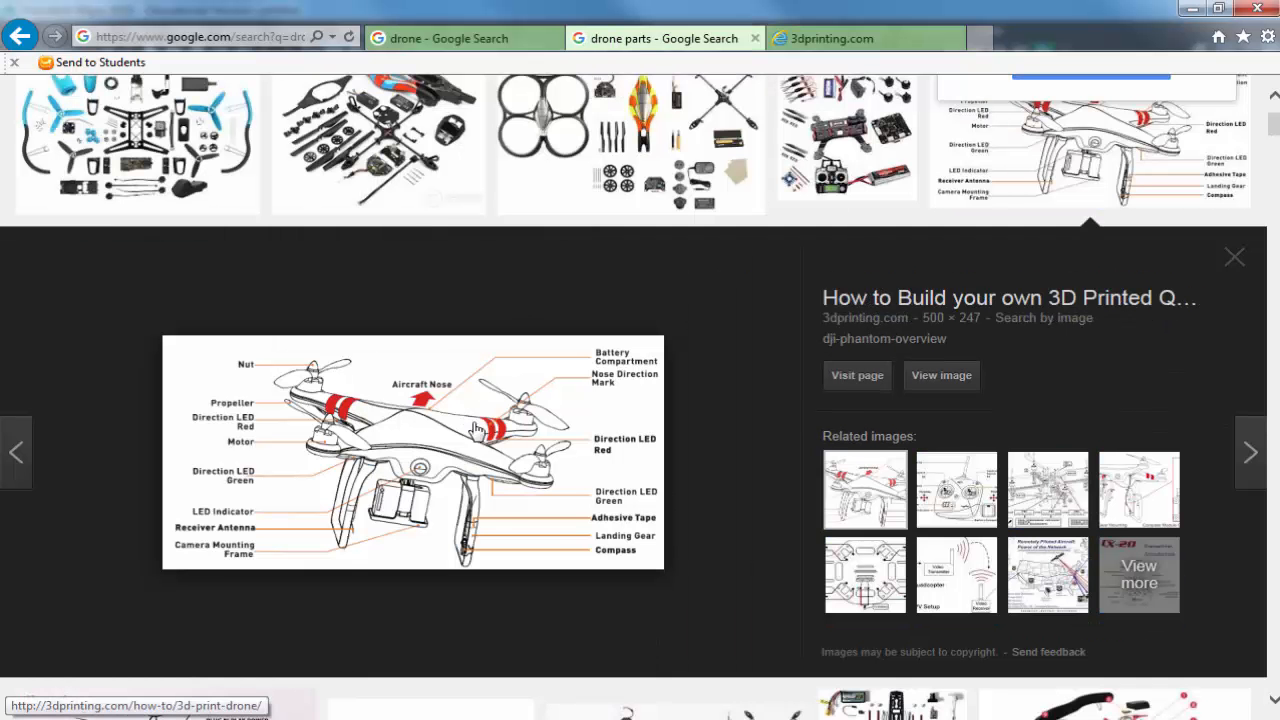
pyautogui.click(860, 42)
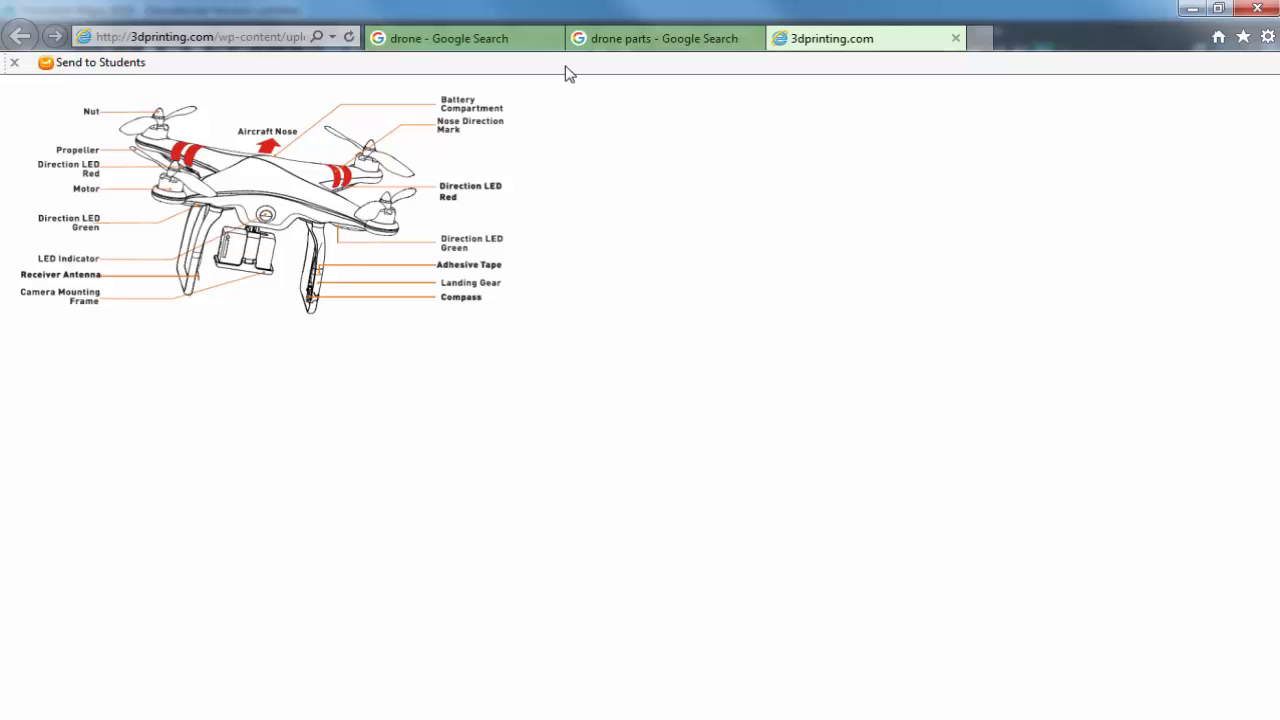
pyautogui.hotkey('ctrl', 'w')
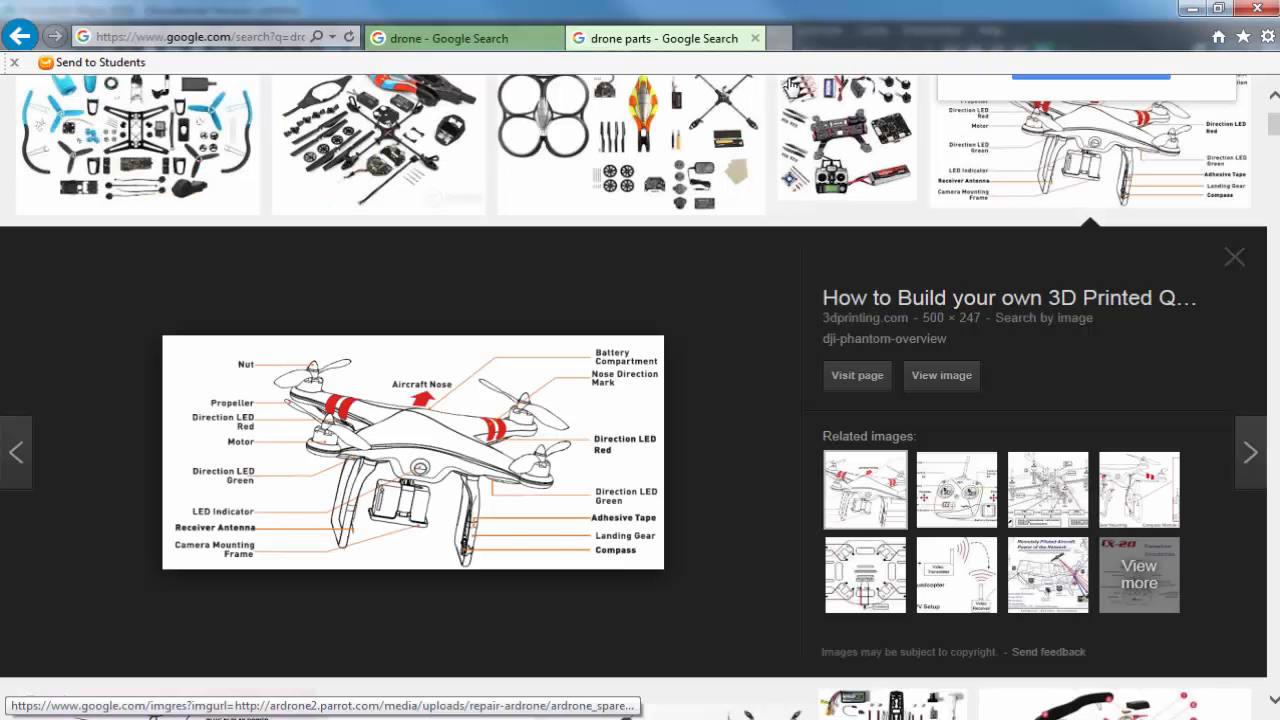
# Browse the drone parts image results and open the VortexOcta drone picture at full size.
pyautogui.scroll(2, 846, 184)
pyautogui.click(845, 265)
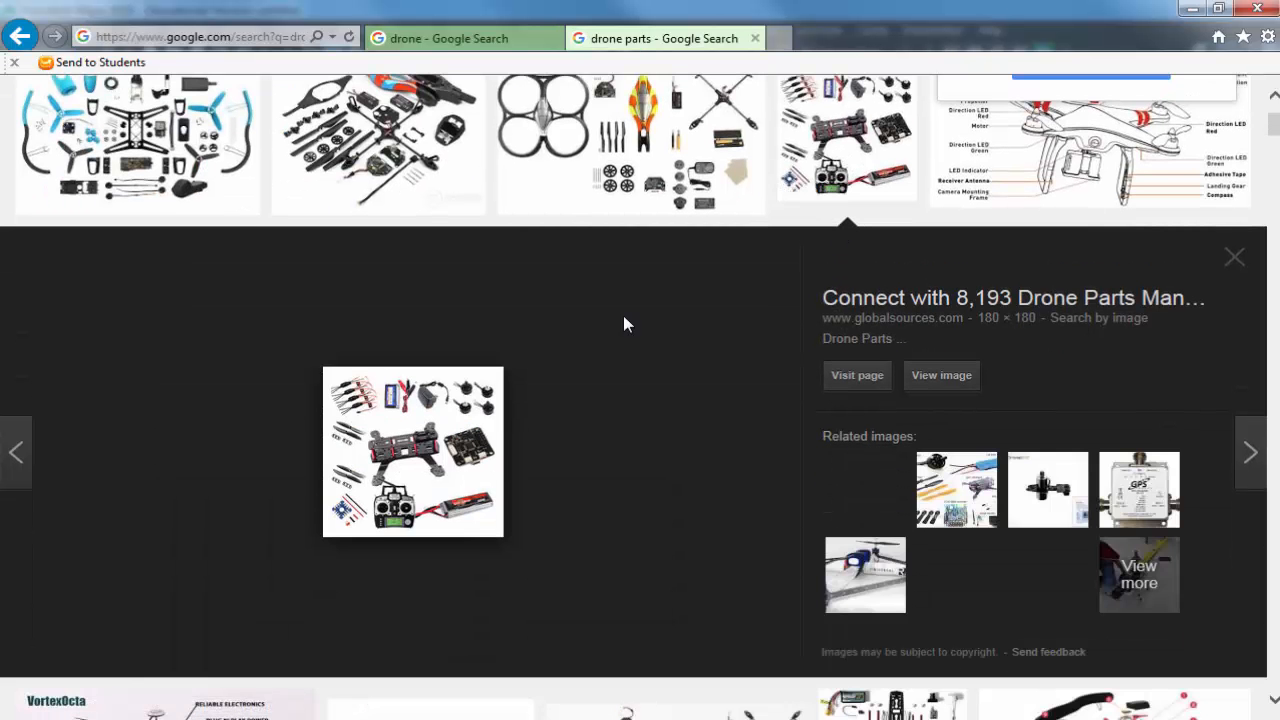
pyautogui.press('Left')
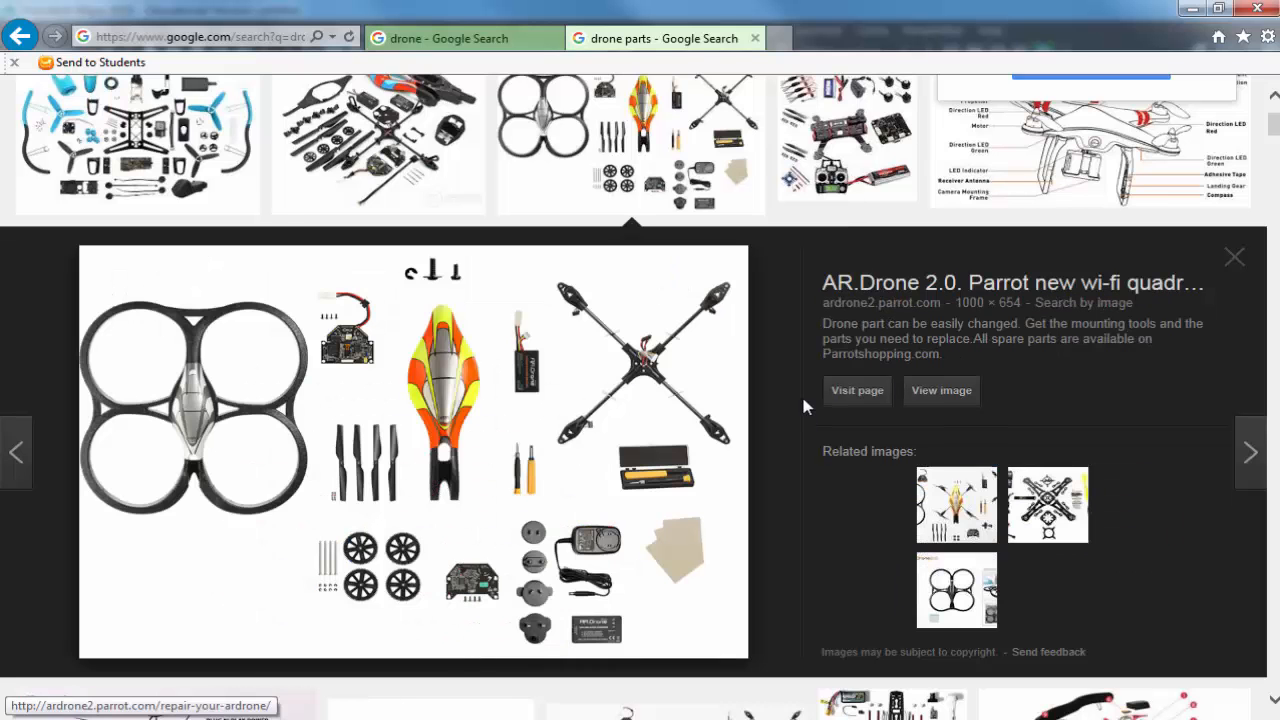
pyautogui.press('Left')
pyautogui.press('Left')
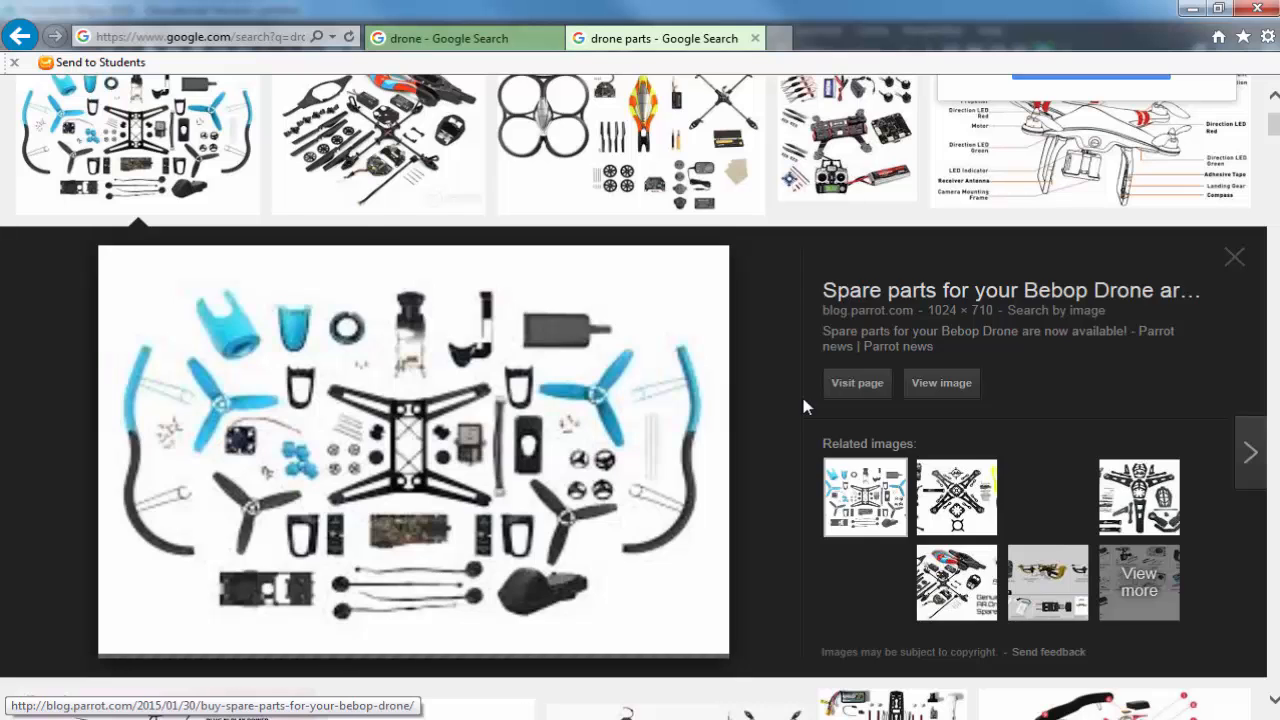
pyautogui.press('Right')
pyautogui.press('Right')
pyautogui.press('Right')
pyautogui.press('Right')
pyautogui.press('Right')
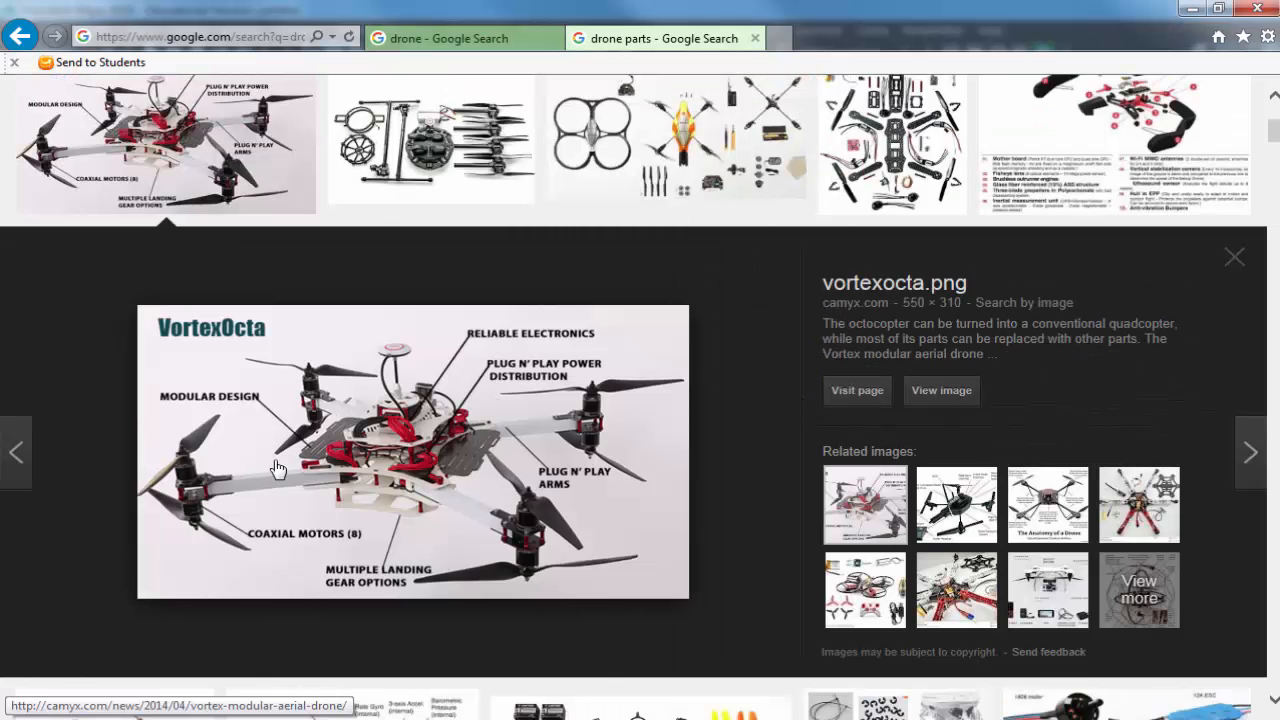
pyautogui.click(972, 390)
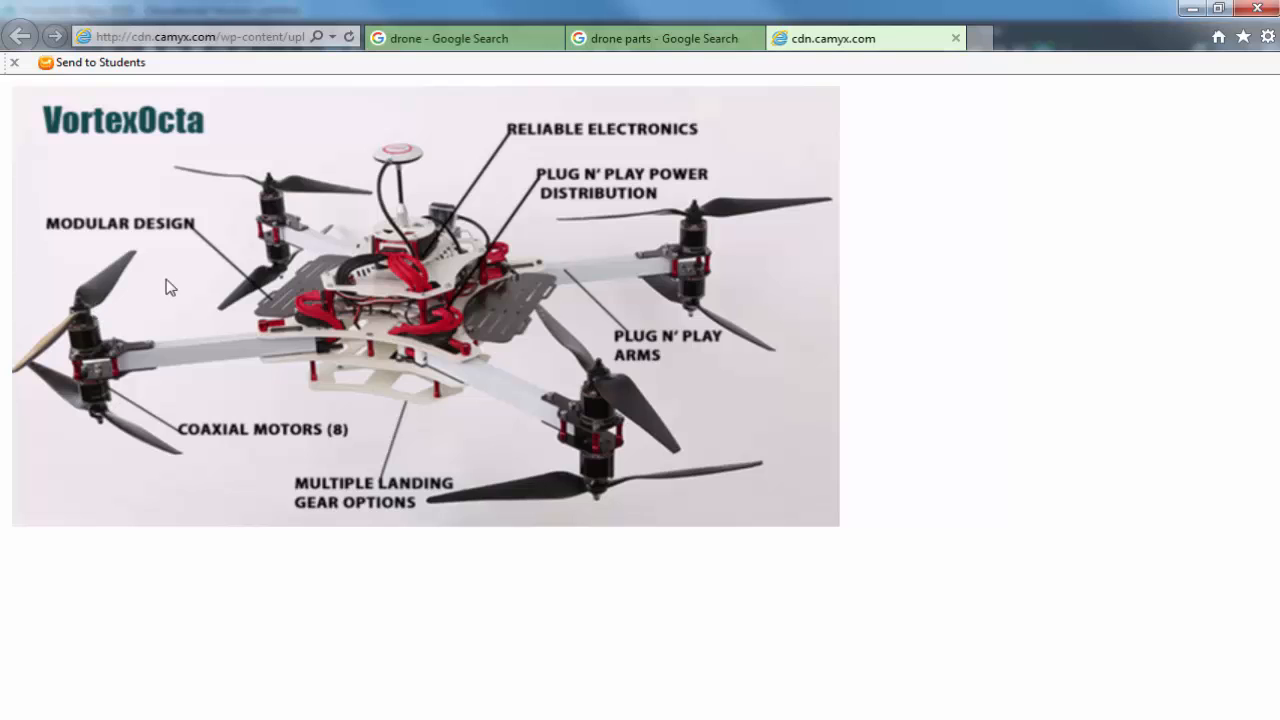
# Switch to Maya and start a new project named with the owner's surname followed by _Drone_MW.
pyautogui.hotkey('alt', 'Tab')
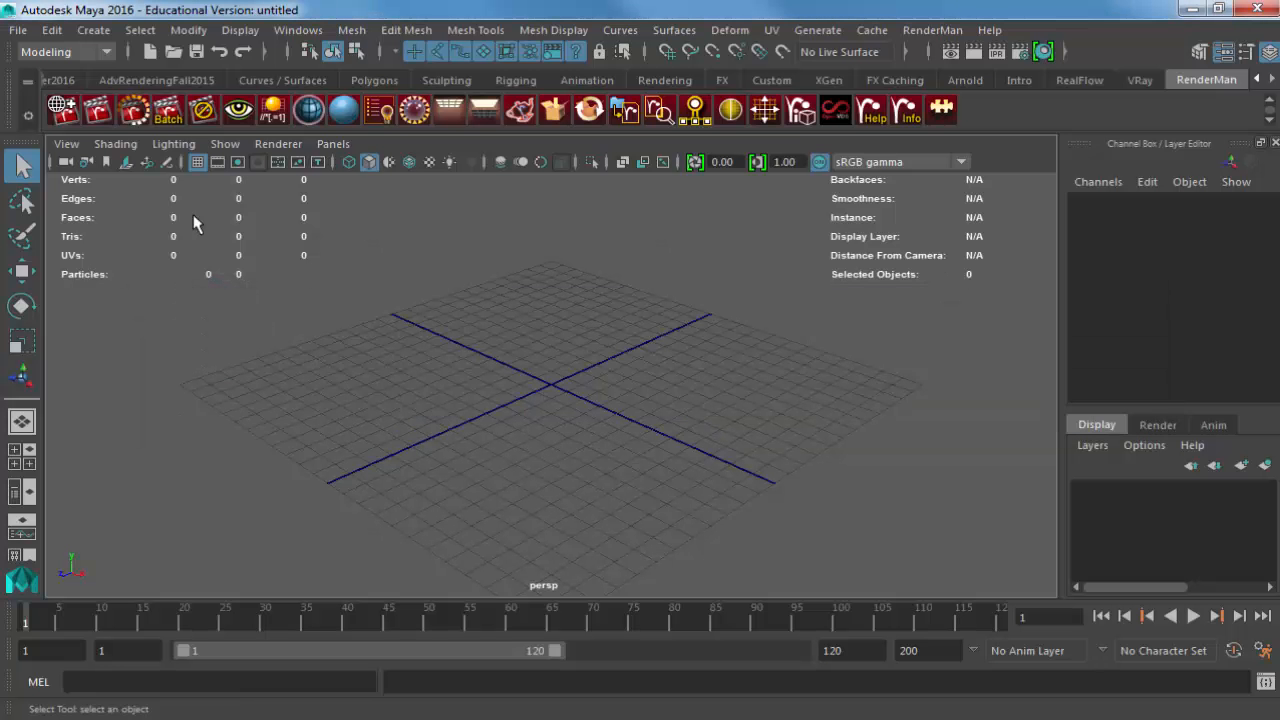
pyautogui.click(18, 30)
pyautogui.moveTo(153, 640)
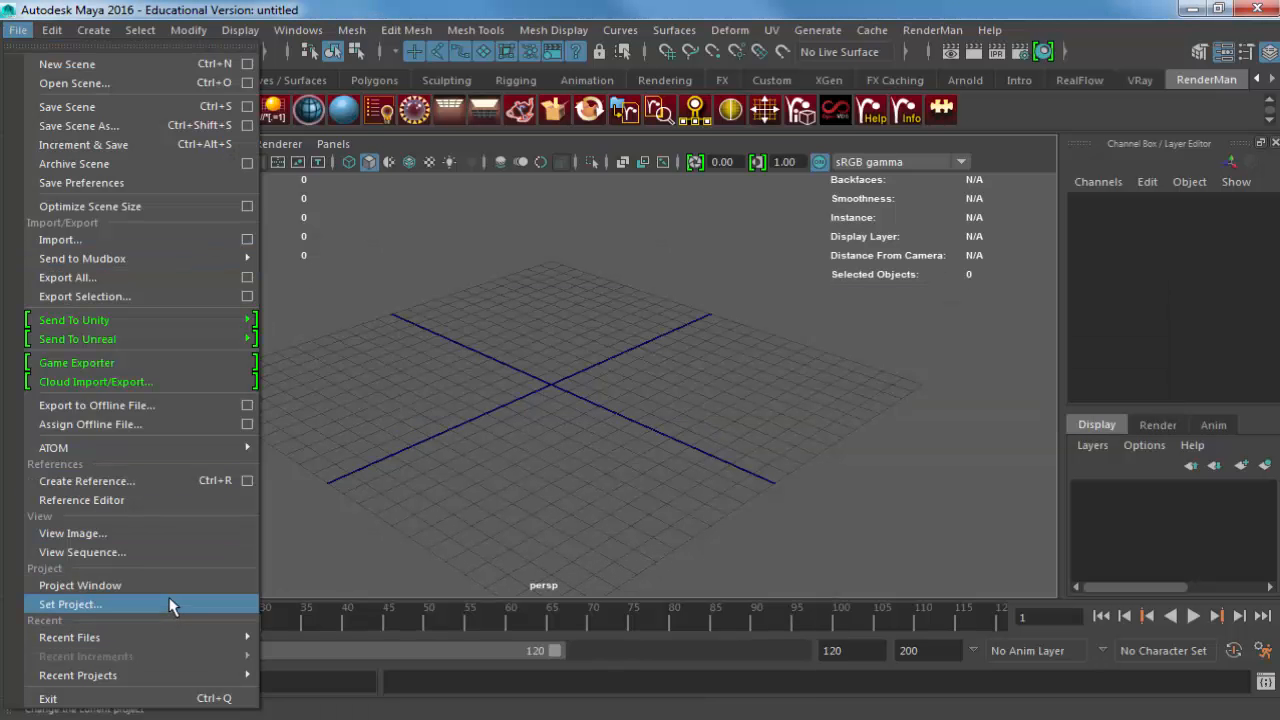
pyautogui.click(152, 585)
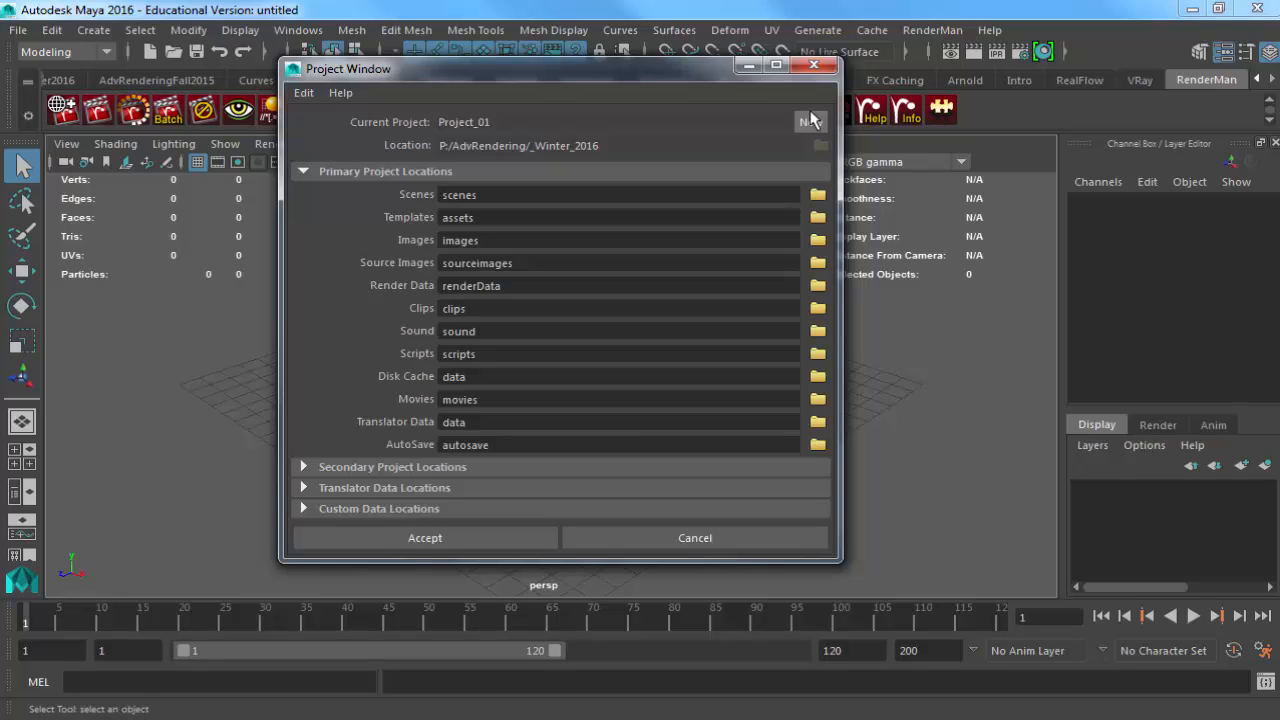
pyautogui.click(810, 120)
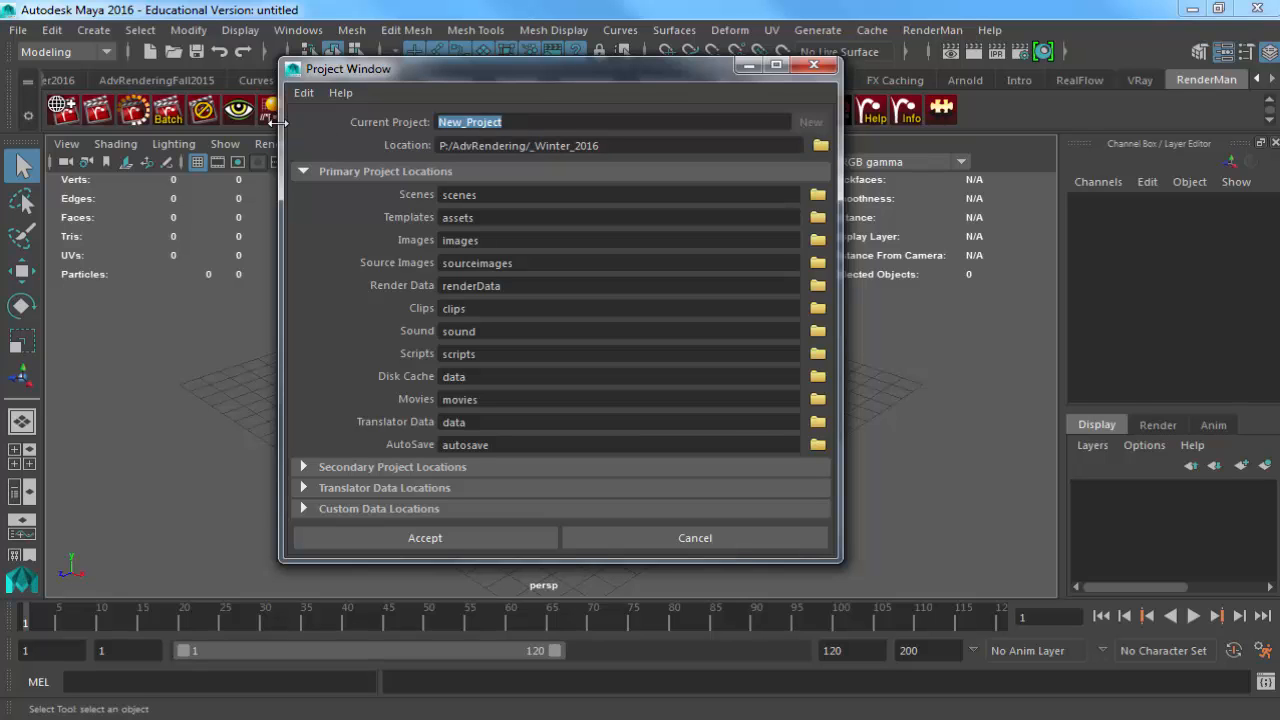
pyautogui.write('Sarcona_Drone_MW')
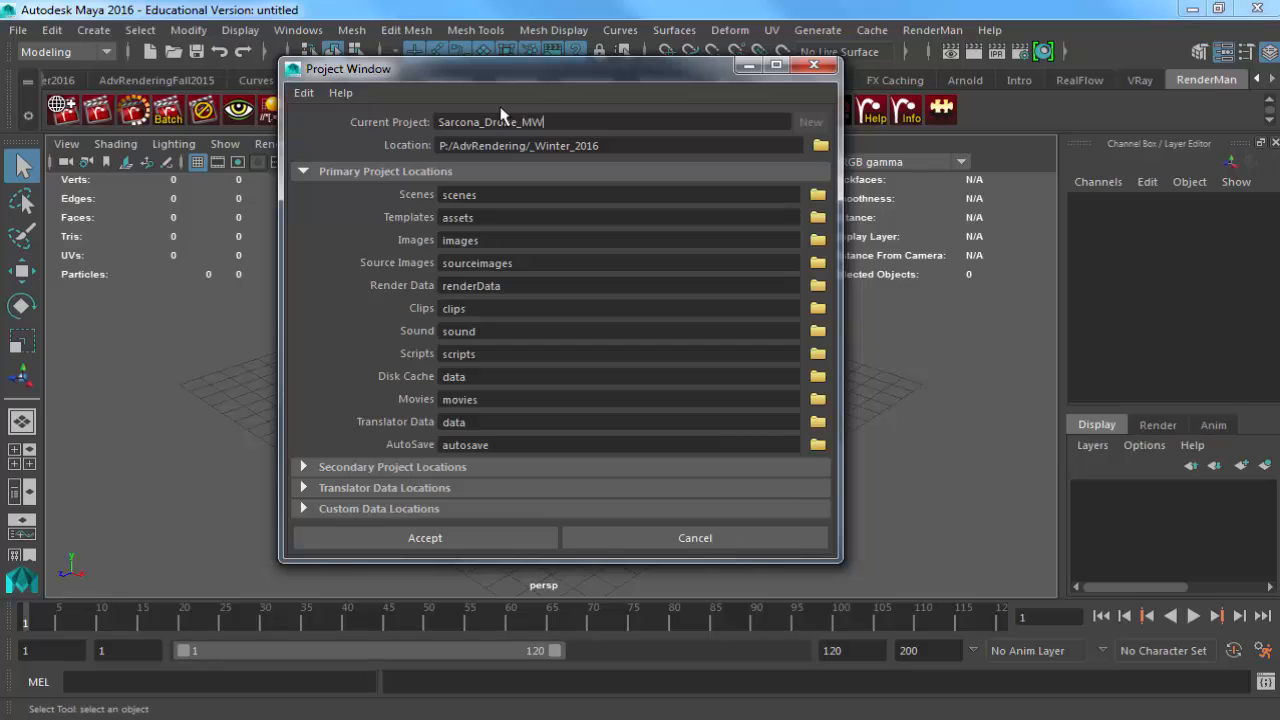
# Set the project location to the 2510/work folder inside the owner's W2016 folder on drive P and create the project.
pyautogui.click(820, 145)
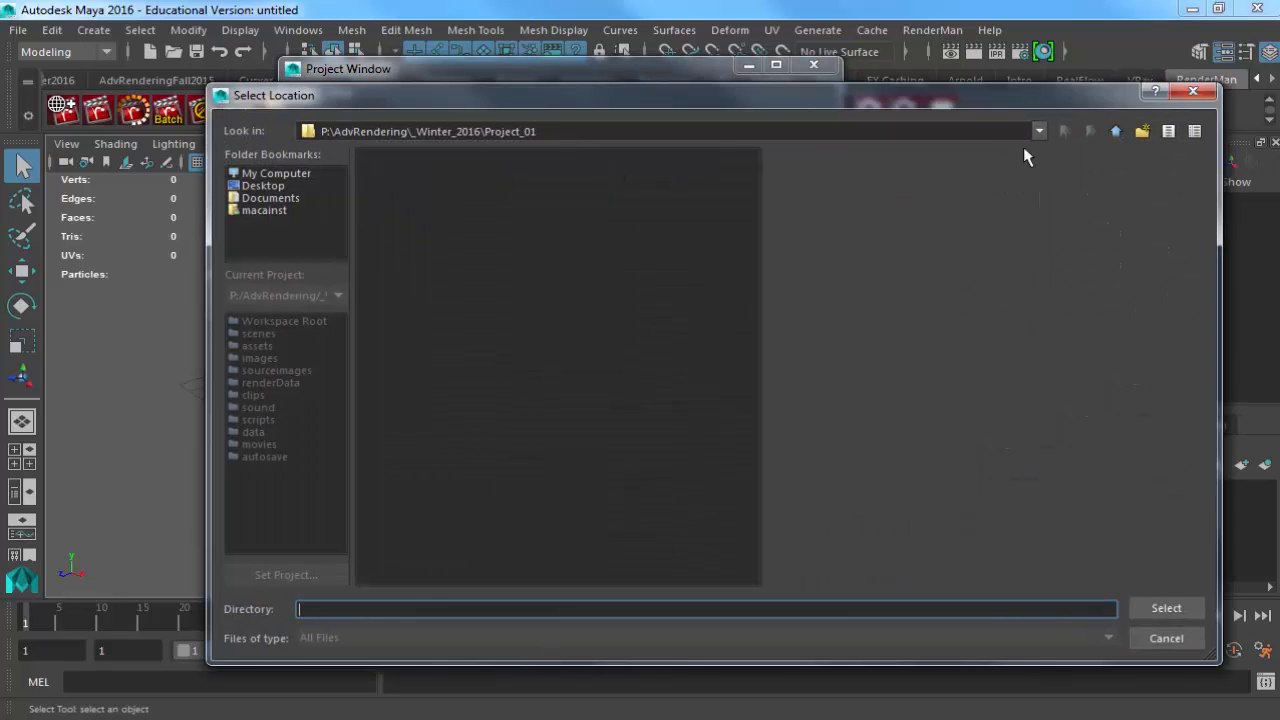
pyautogui.click(1116, 131)
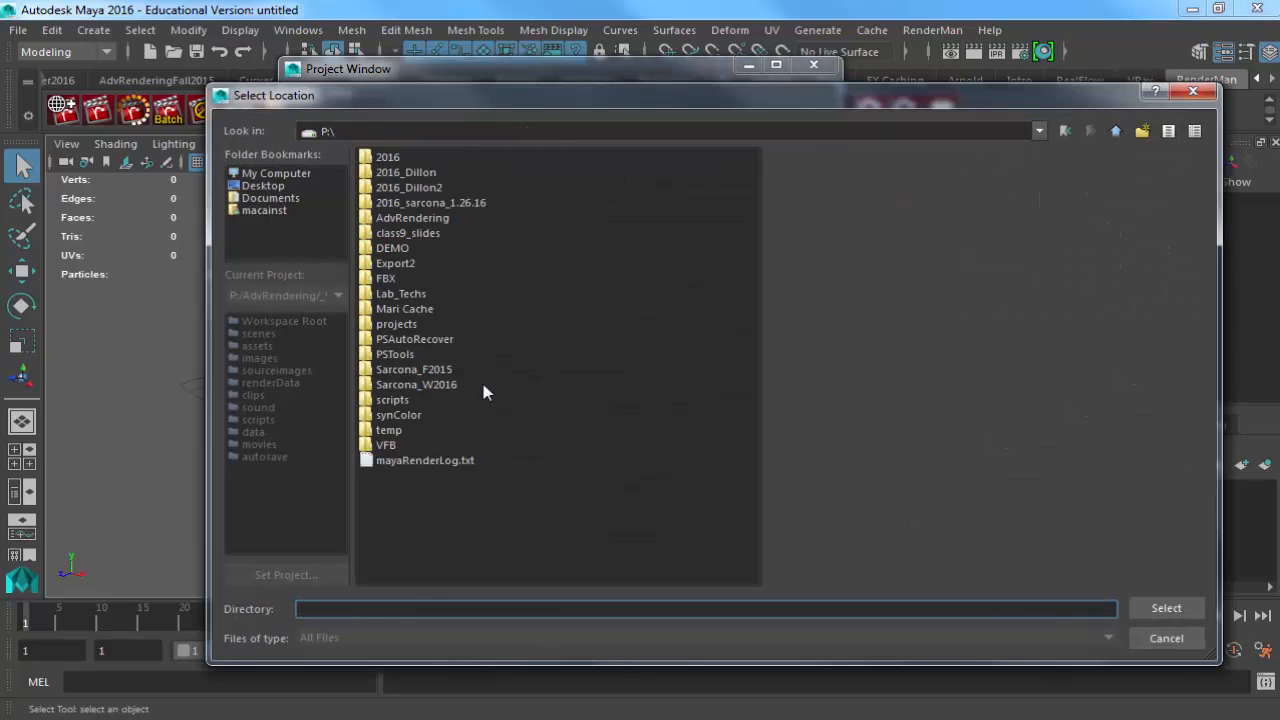
pyautogui.doubleClick(450, 385)
pyautogui.click(390, 172)
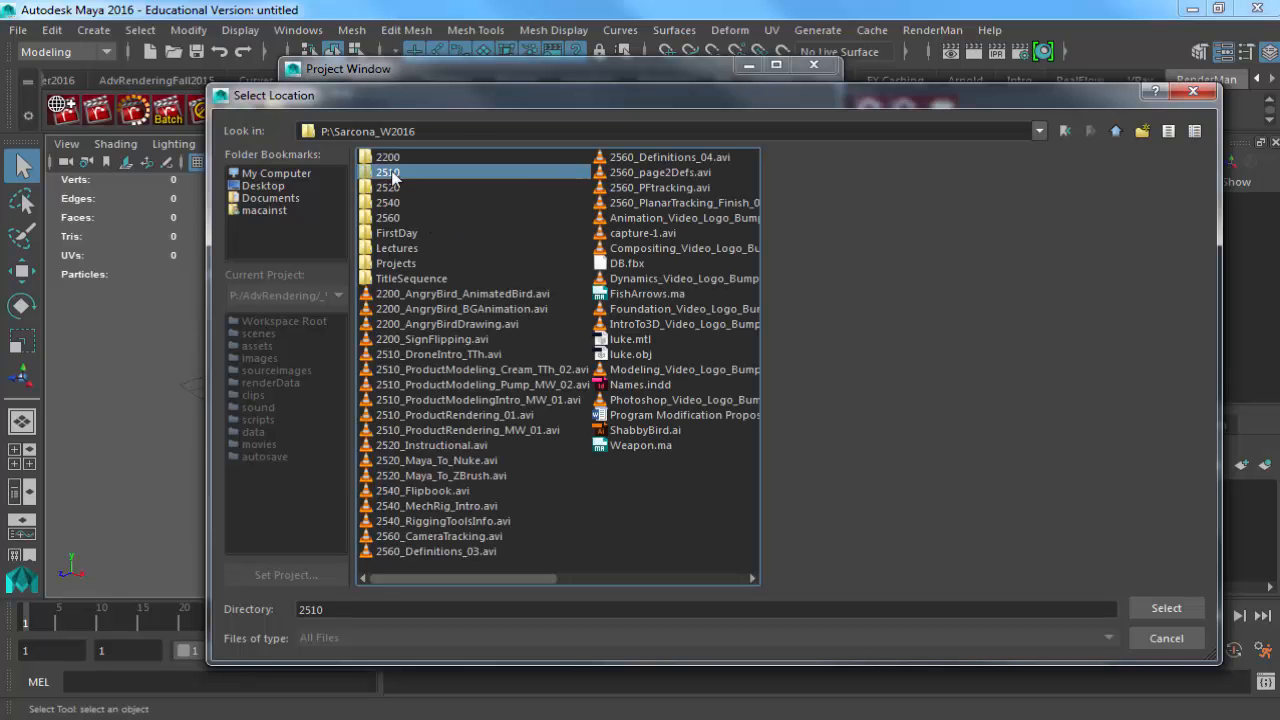
pyautogui.doubleClick(393, 177)
pyautogui.doubleClick(385, 187)
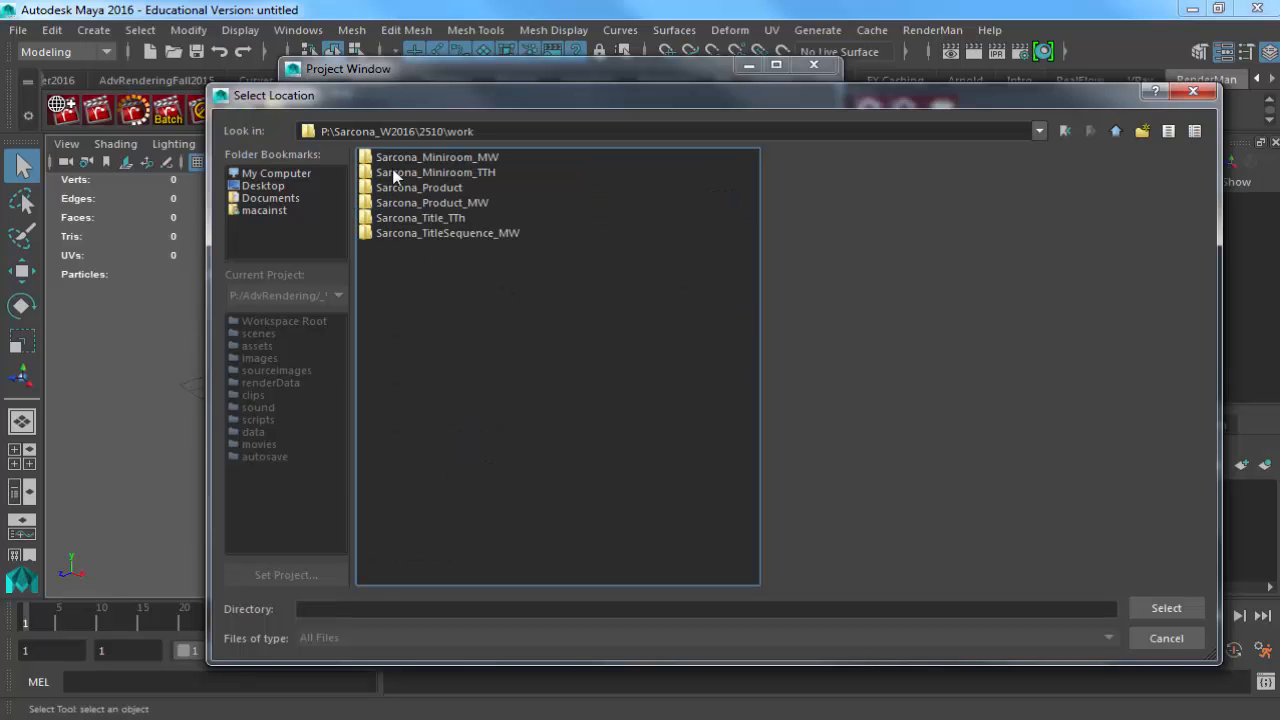
pyautogui.click(1166, 608)
pyautogui.moveTo(598, 146); pyautogui.dragTo(380, 125)
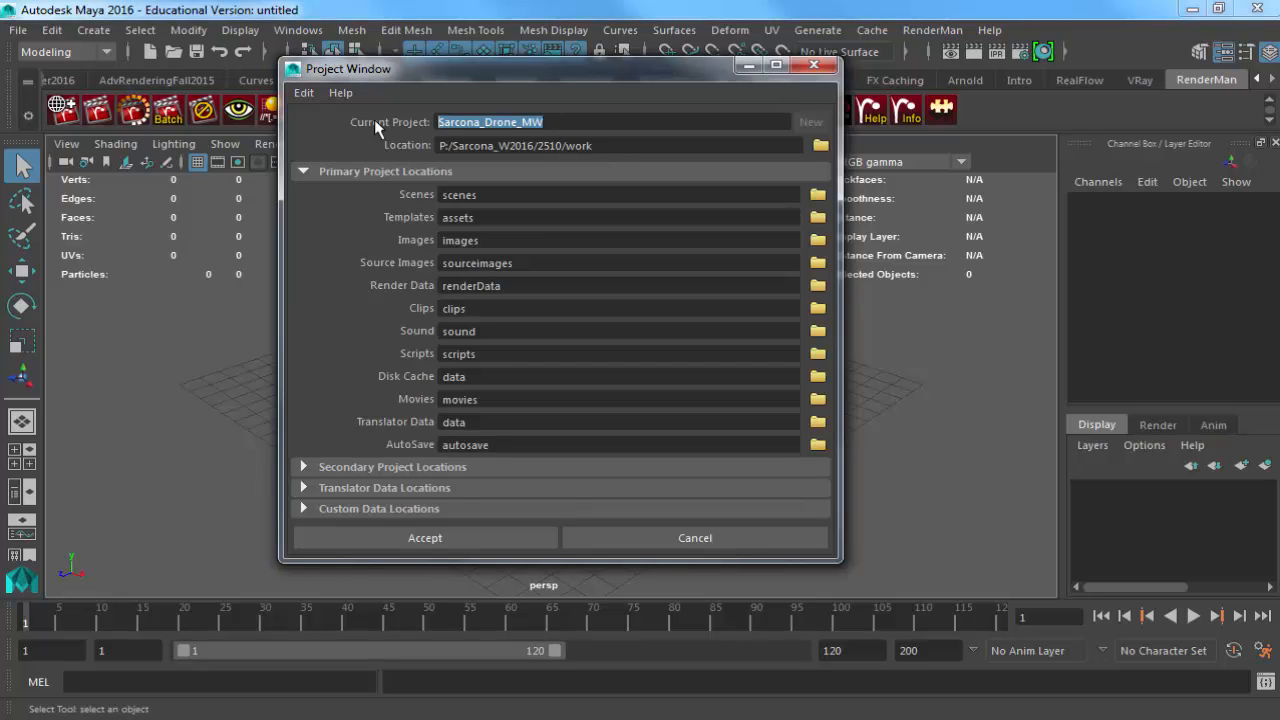
pyautogui.click(441, 538)
# Switch to the browser, open the white quadcopter photo at full size and examine its body, arms and landing gear.
pyautogui.hotkey('alt', 'Tab')
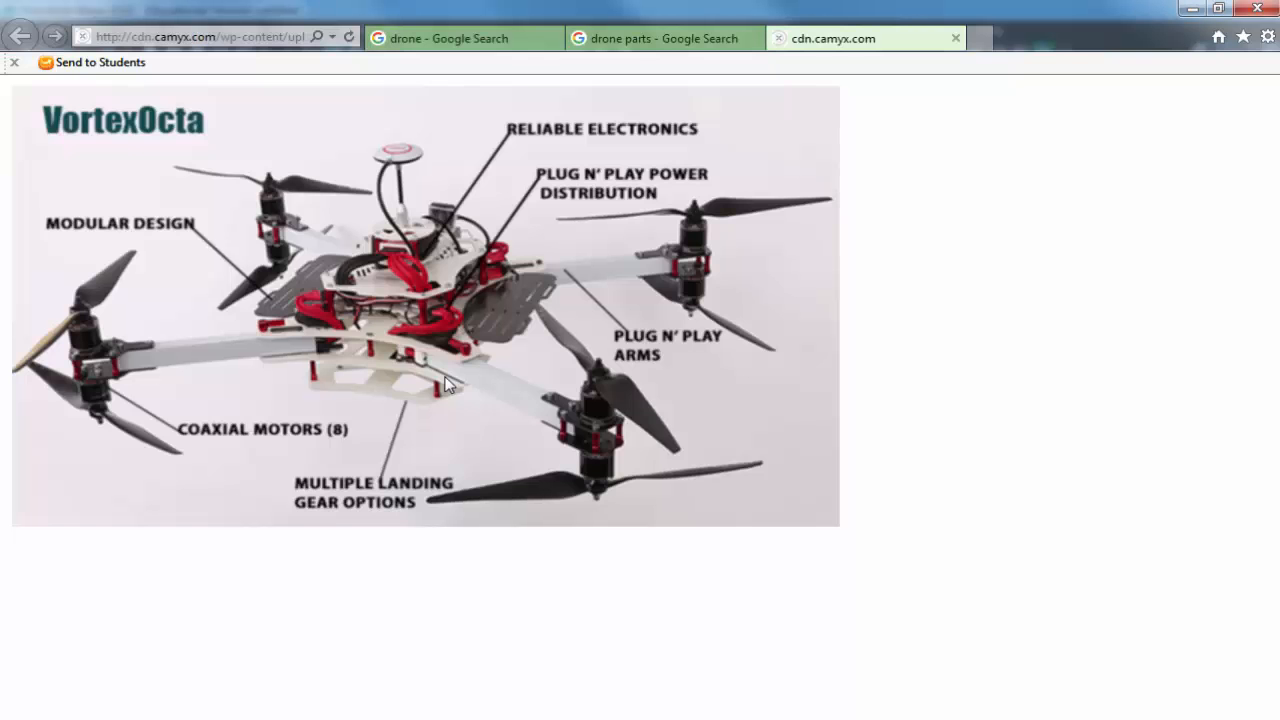
pyautogui.click(691, 38)
pyautogui.click(465, 38)
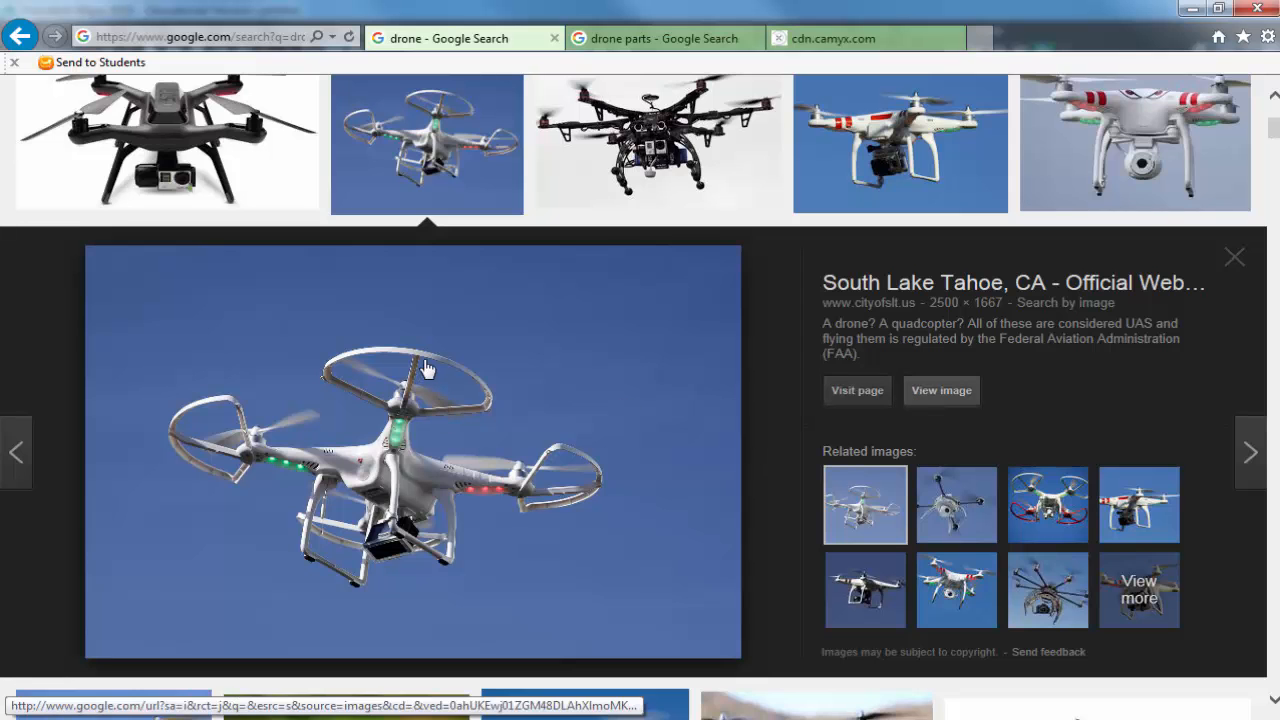
pyautogui.click(943, 390)
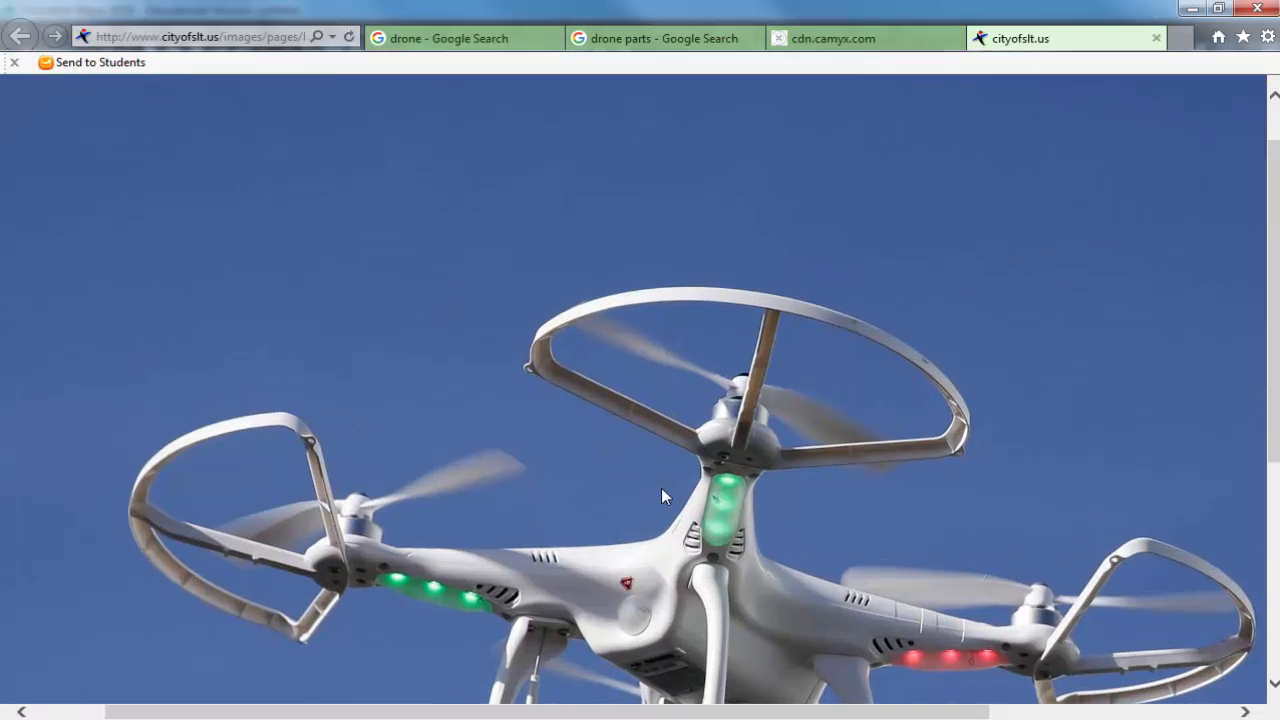
pyautogui.click(665, 572)
pyautogui.scroll(2, 652, 420)
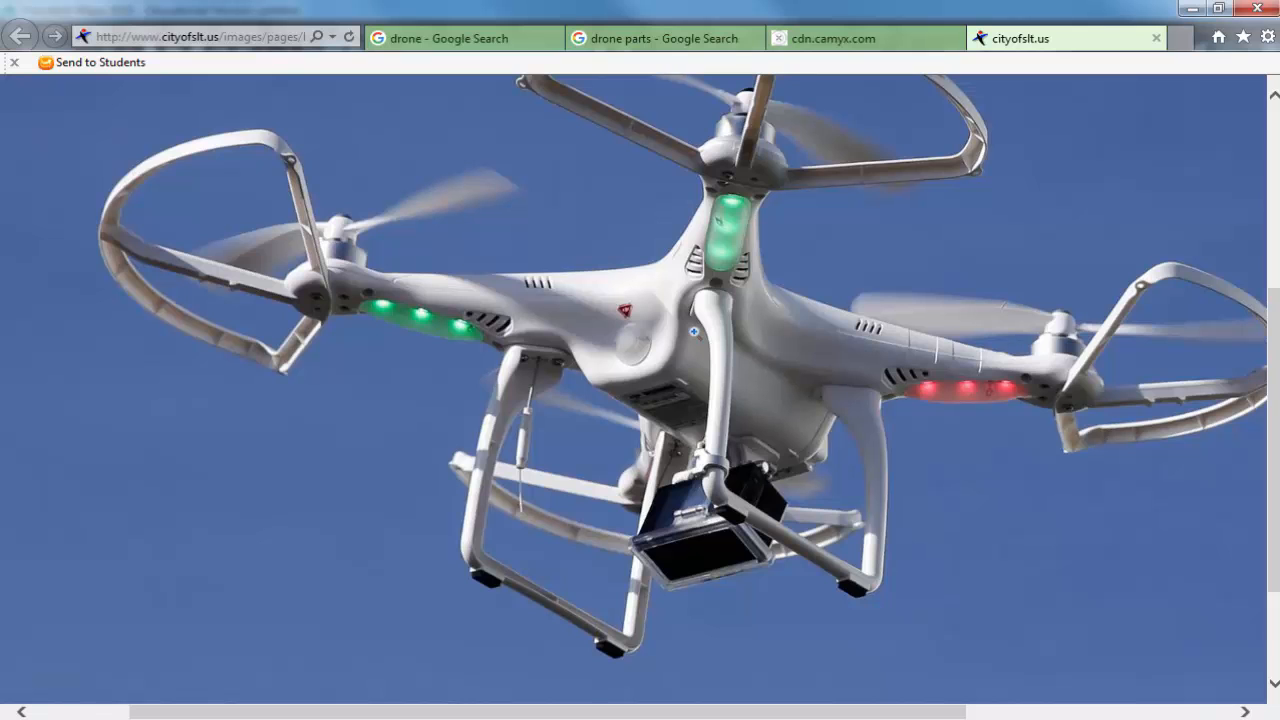
# Switch to Maya, create a polygon cube and scale it to about 4.07 in X and Y and 11.11 in Z.
pyautogui.hotkey('alt', 'Tab')
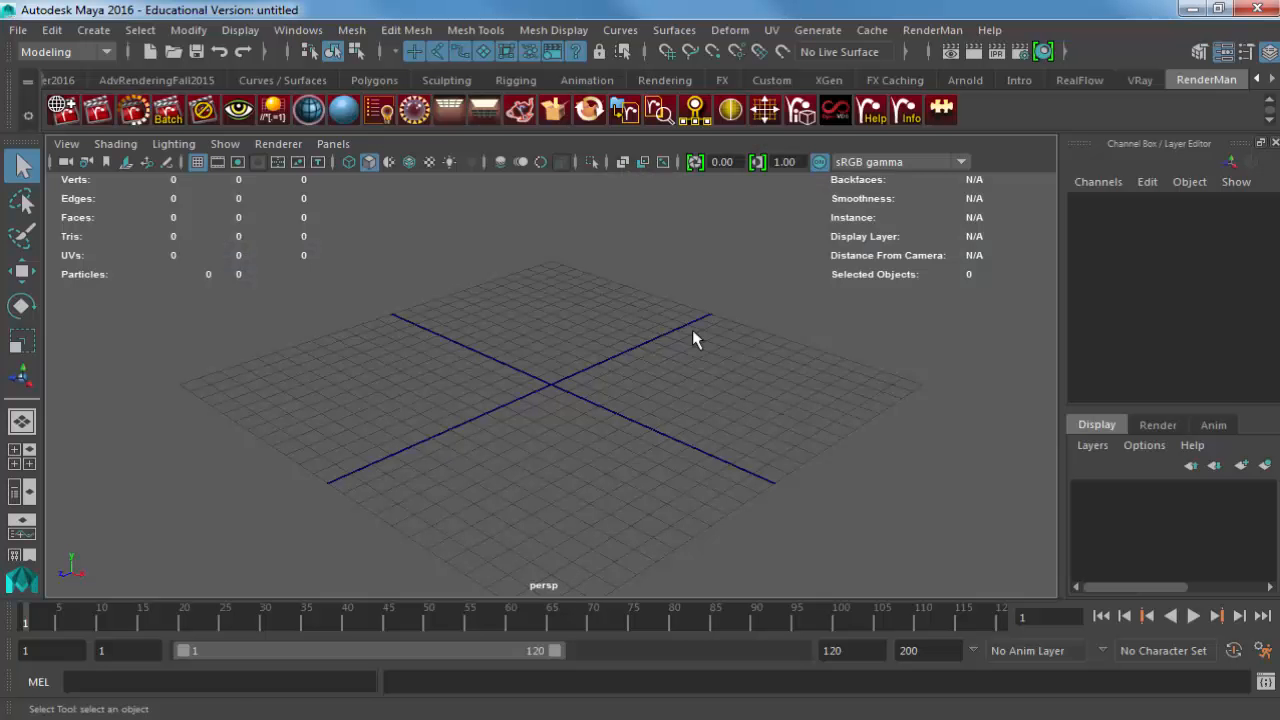
pyautogui.click(93, 30)
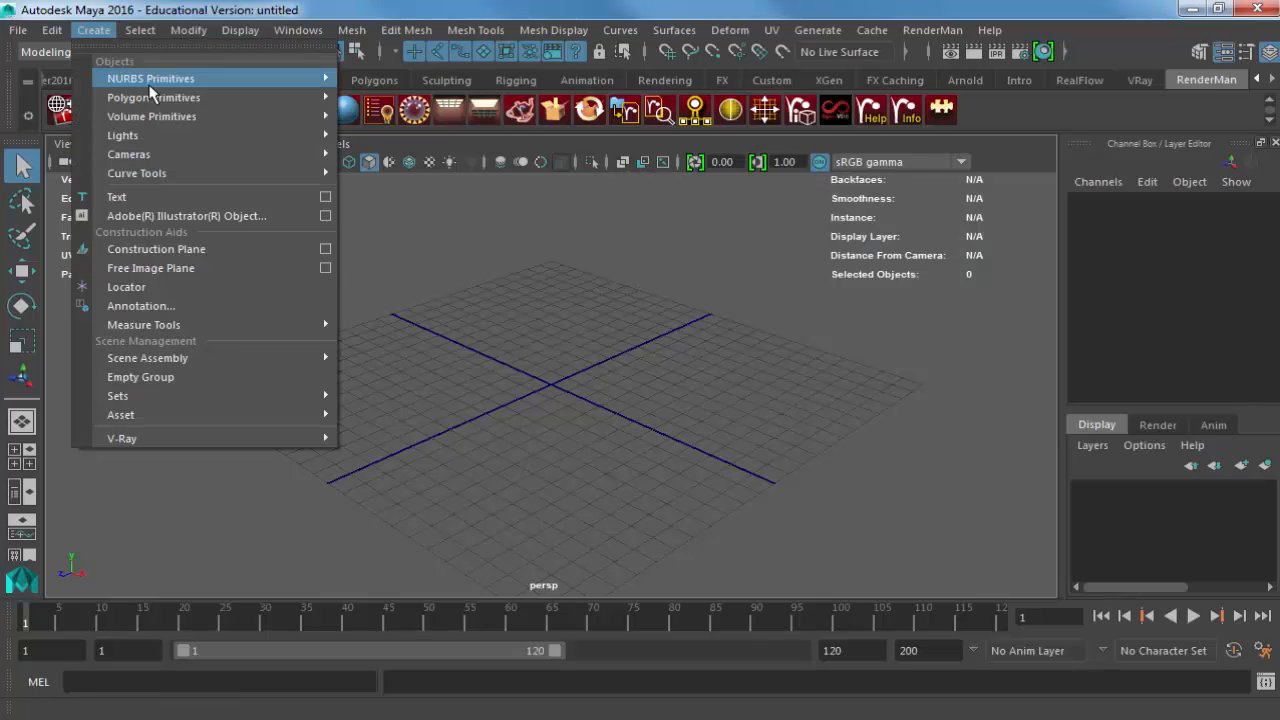
pyautogui.moveTo(170, 97)
pyautogui.click(420, 130)
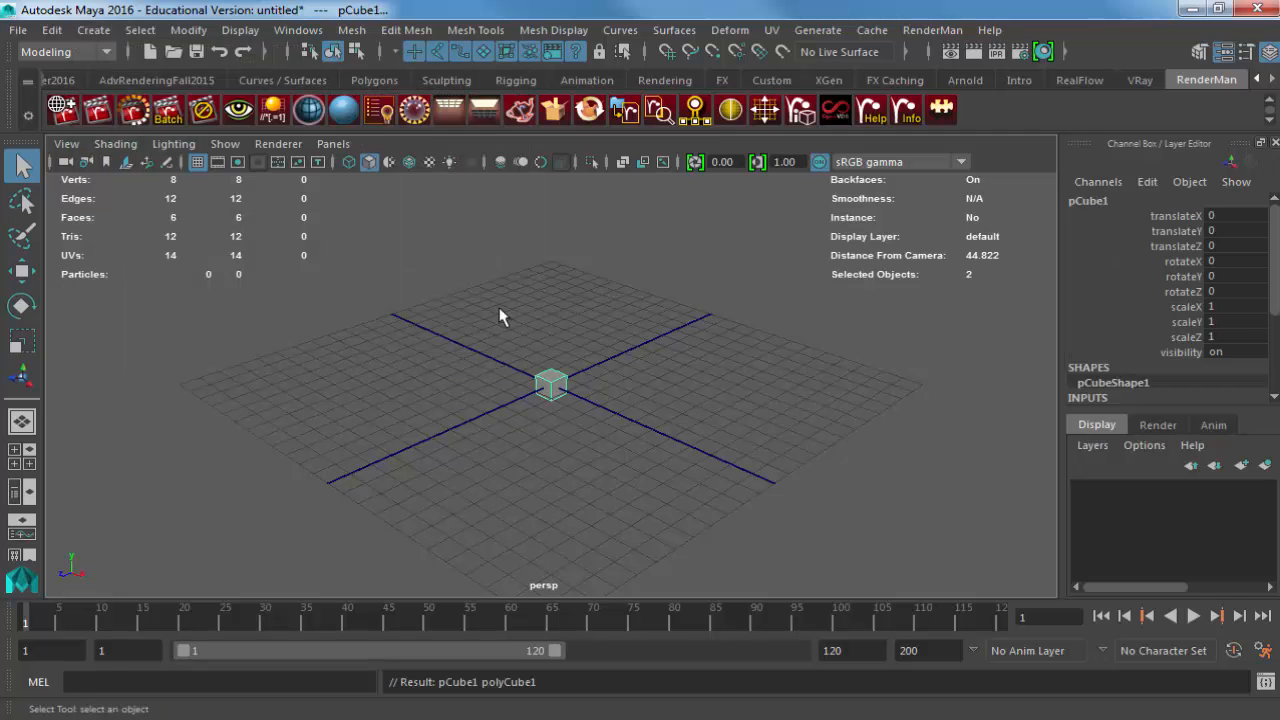
pyautogui.press('r')
pyautogui.moveTo(572, 397); pyautogui.dragTo(603, 383)
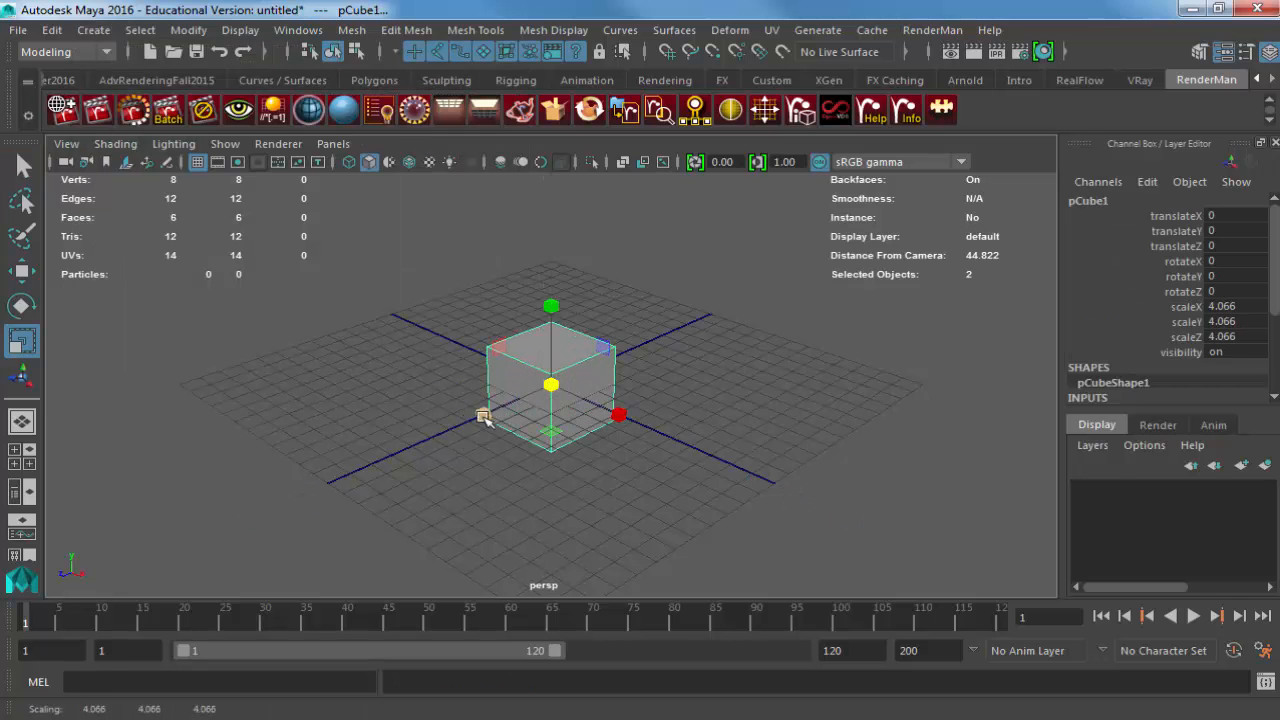
pyautogui.moveTo(483, 414); pyautogui.dragTo(310, 440)
# Raise the box about 3.64 units above the grid and inspect its proportions against the drone reference.
pyautogui.press('w')
pyautogui.moveTo(552, 300); pyautogui.dragTo(551, 229)
pyautogui.click(534, 294)
pyautogui.hotkey('ctrl', 'z')
pyautogui.scroll(3, 560, 349)
pyautogui.keyDown('alt'); pyautogui.moveTo(560, 349); pyautogui.dragTo(692, 343); pyautogui.keyUp('alt')
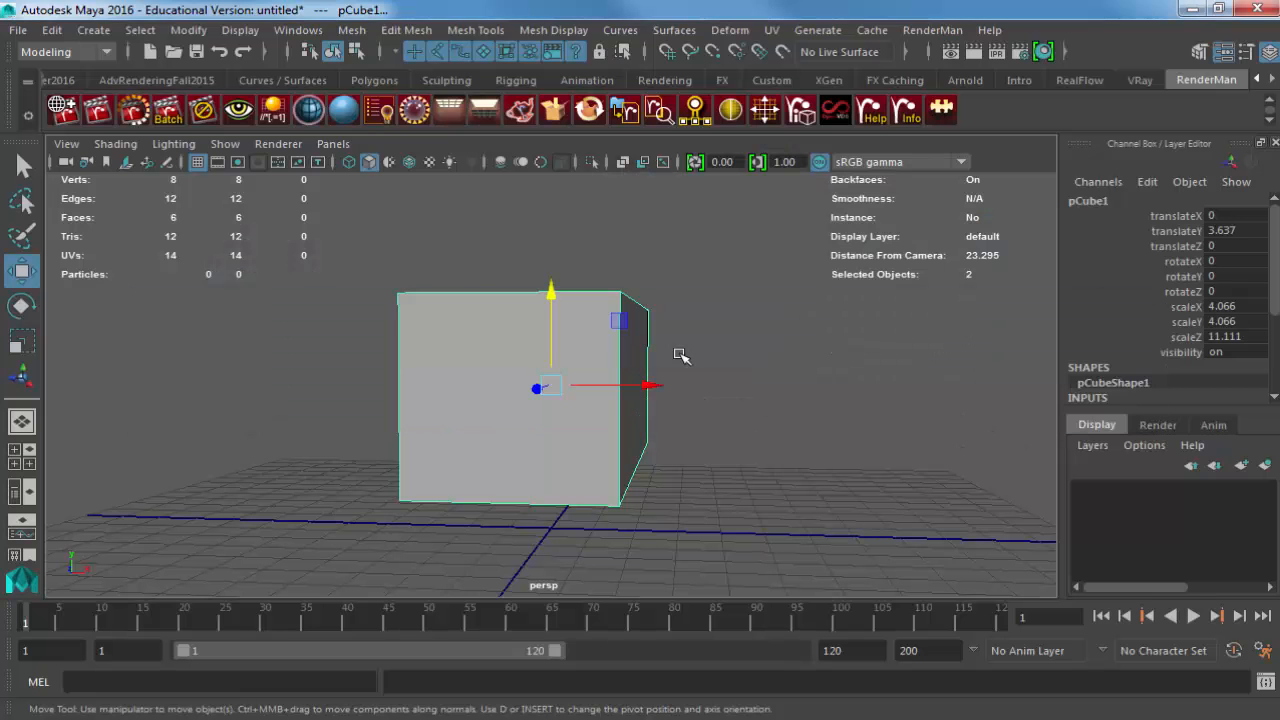
pyautogui.keyDown('alt'); pyautogui.moveTo(600, 316); pyautogui.dragTo(629, 371); pyautogui.keyUp('alt')
pyautogui.hotkey('alt', 'Tab')
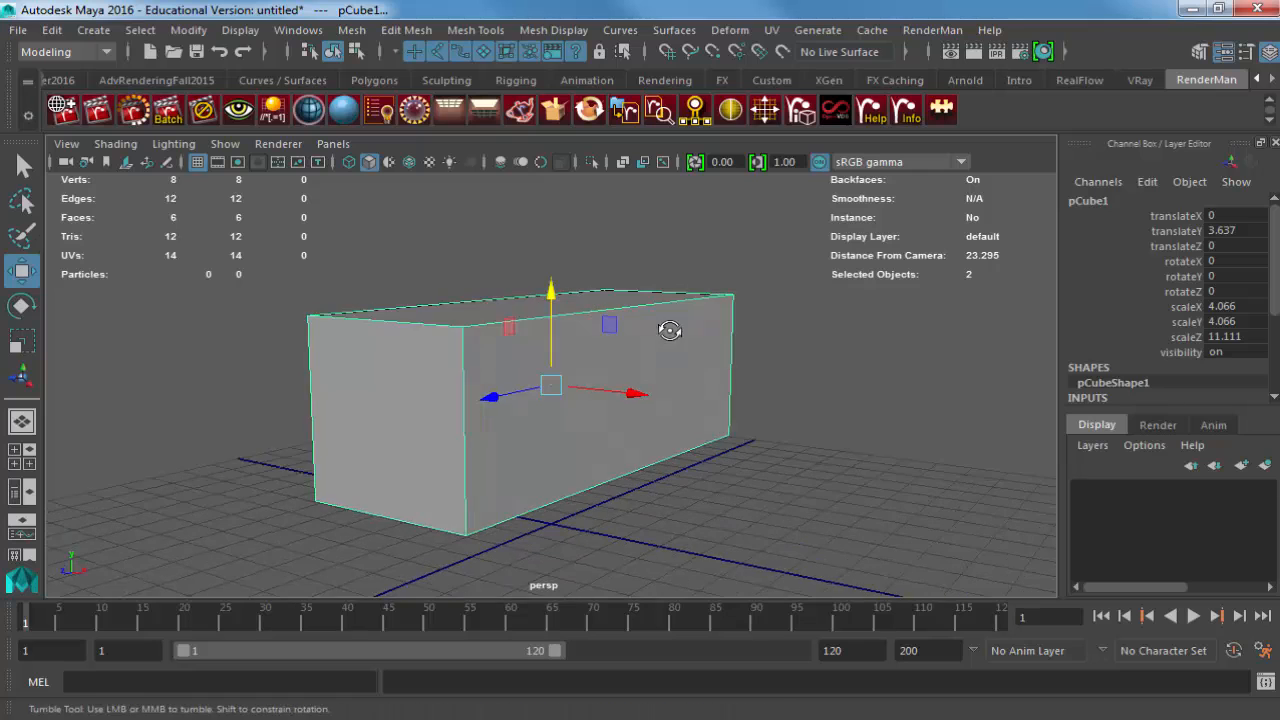
# Set the box's subdivisions to 2 in width and 3 in depth.
pyautogui.scroll(-3, 1137, 296)
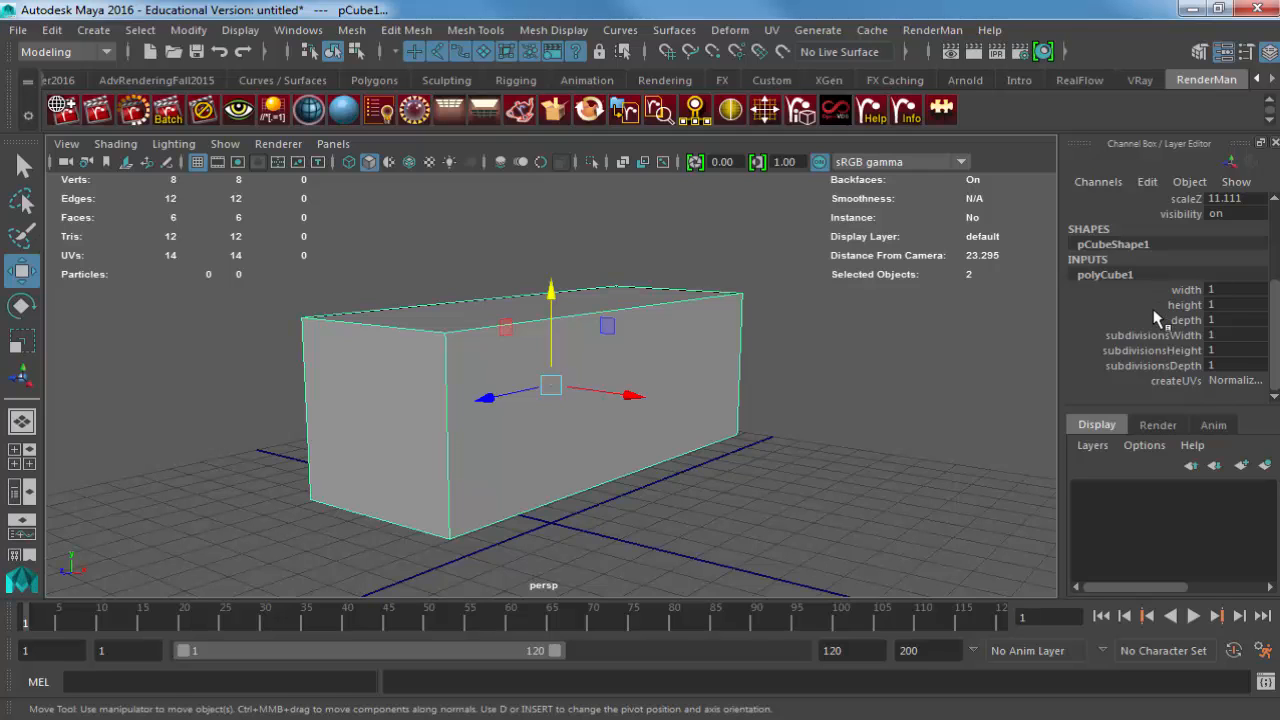
pyautogui.click(1222, 334)
pyautogui.write('3')
pyautogui.press('Return')
pyautogui.click(1222, 365)
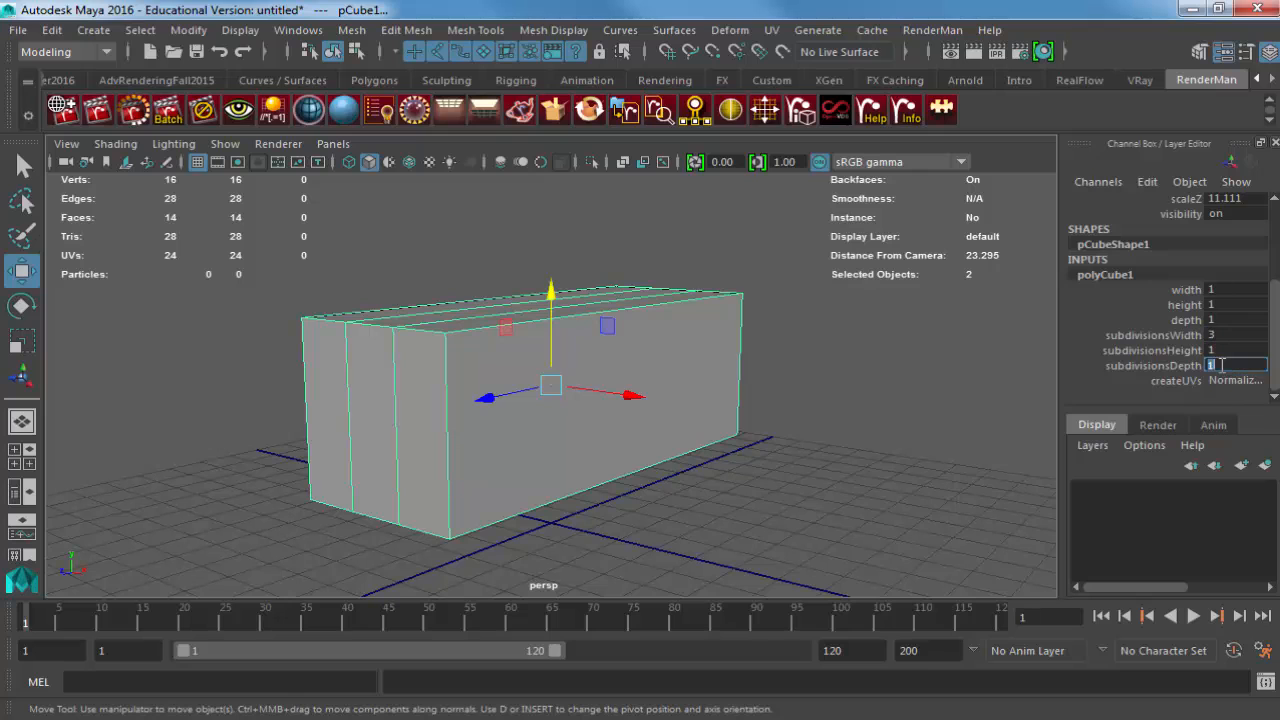
pyautogui.write('3')
pyautogui.press('Return')
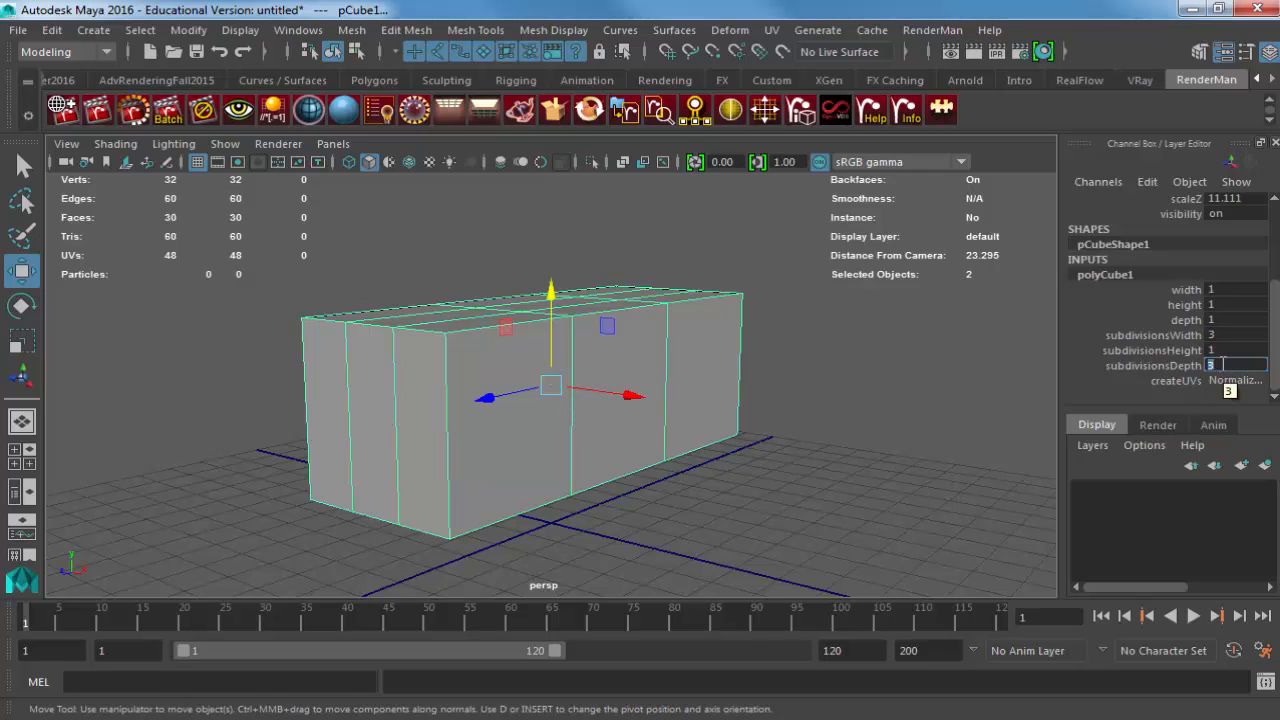
pyautogui.click(1222, 335)
pyautogui.write('2')
pyautogui.press('Return')
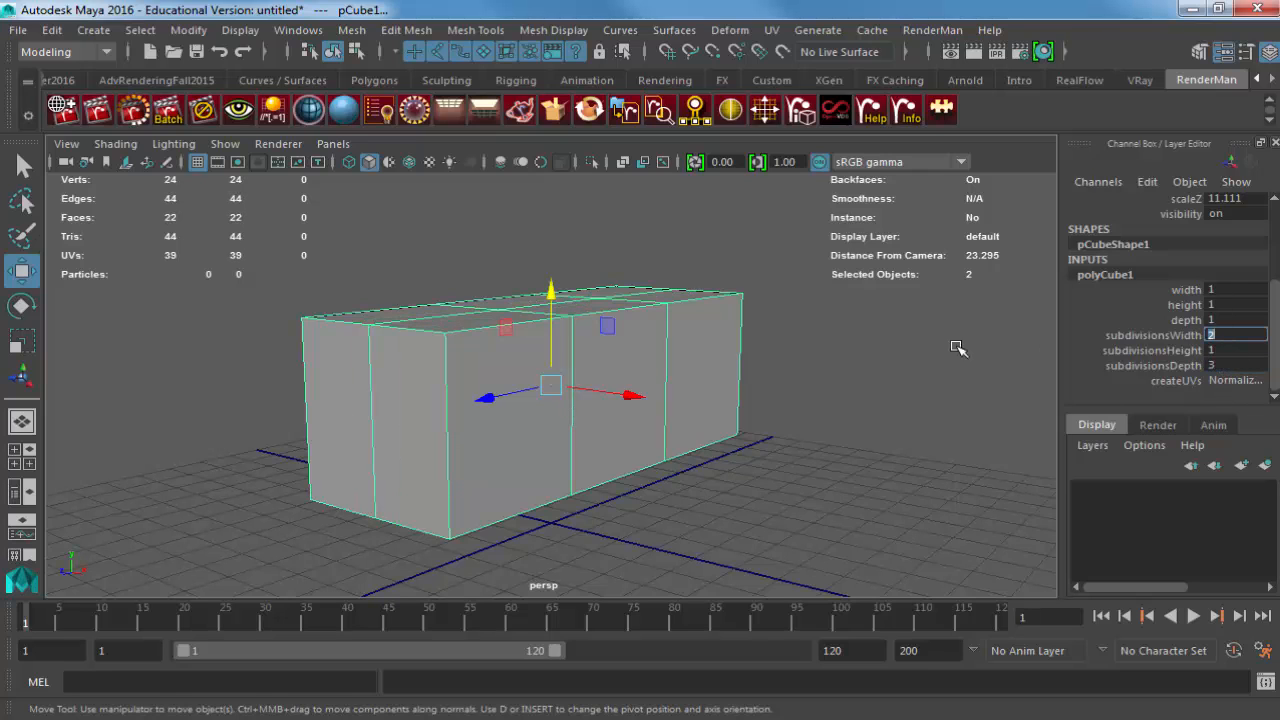
# Scale the box down slightly in height and set its height subdivisions to 2.
pyautogui.keyDown('alt'); pyautogui.moveTo(689, 363); pyautogui.dragTo(643, 349); pyautogui.keyUp('alt')
pyautogui.press('r')
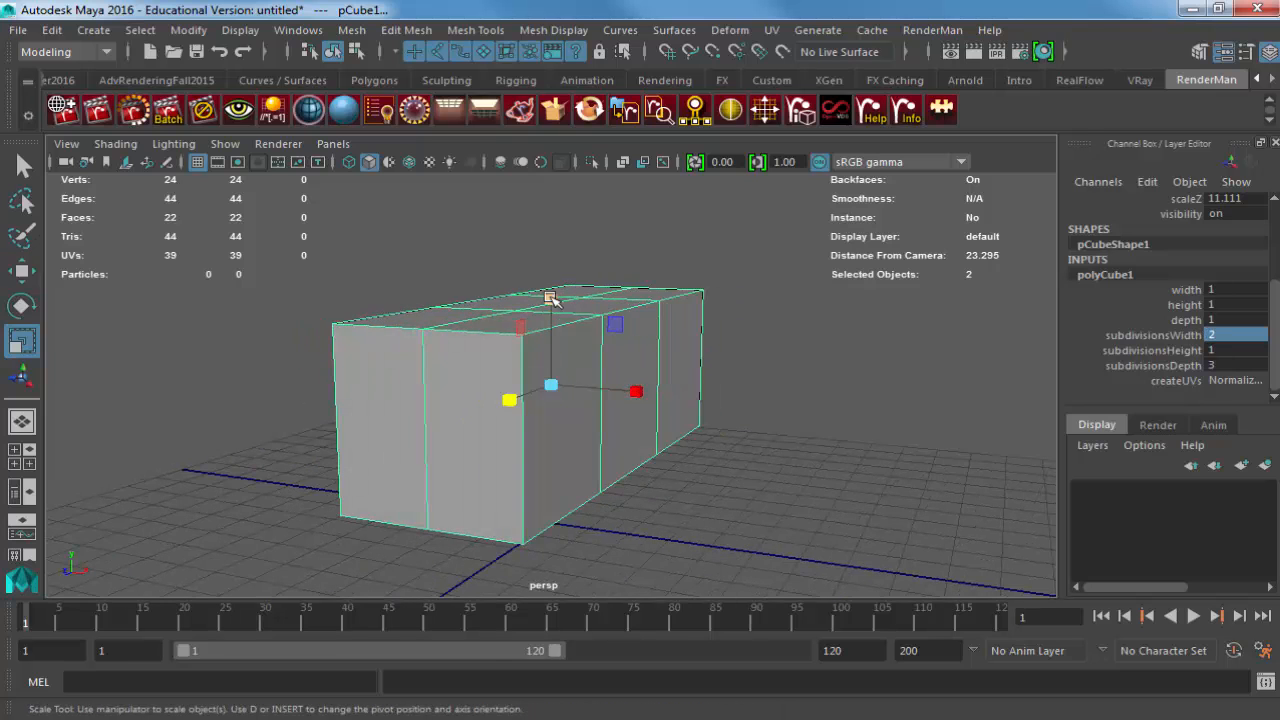
pyautogui.moveTo(551, 299); pyautogui.dragTo(552, 316)
pyautogui.moveTo(604, 350)
pyautogui.keyDown('alt'); pyautogui.mouseDown()
pyautogui.moveTo(562, 349)
pyautogui.moveTo(626, 366)
pyautogui.moveTo(603, 362)
pyautogui.mouseUp(); pyautogui.keyUp('alt')
pyautogui.click(1240, 350)
pyautogui.write('2')
pyautogui.press('Return')
# Extrude the four upper end faces on the box's two long sides outward by 6.146 units to form arms.
pyautogui.moveTo(586, 354); pyautogui.dragTo(588, 374, button='right')
pyautogui.click(557, 359)
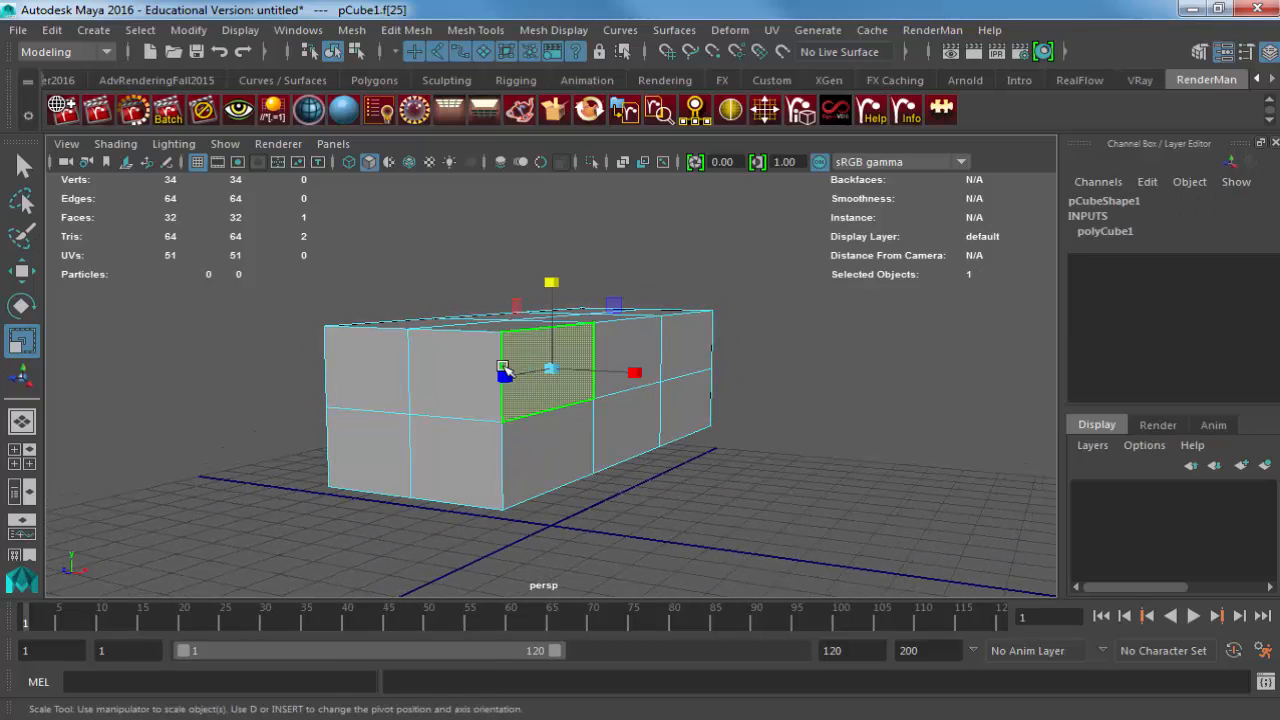
pyautogui.keyDown('alt'); pyautogui.moveTo(490, 367); pyautogui.dragTo(650, 375); pyautogui.keyUp('alt')
pyautogui.keyDown('shift'); pyautogui.click(650, 375); pyautogui.keyUp('shift')
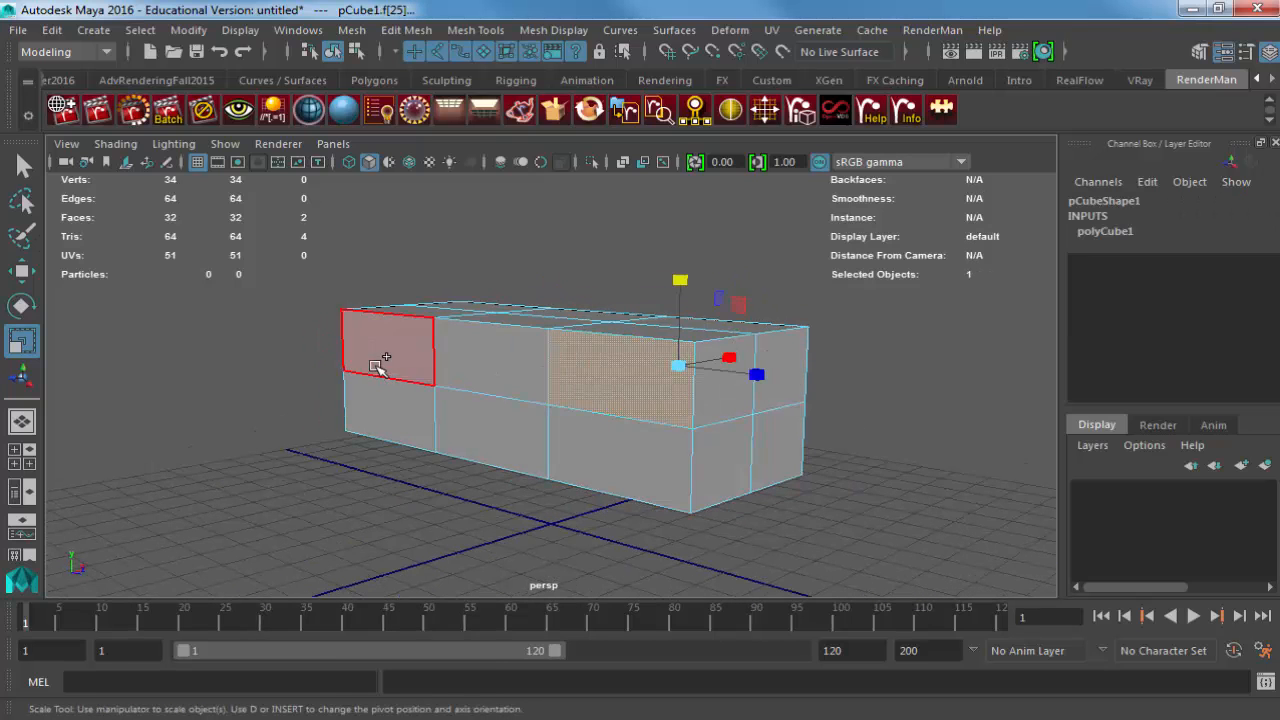
pyautogui.keyDown('shift'); pyautogui.click(382, 364); pyautogui.keyUp('shift')
pyautogui.keyDown('alt'); pyautogui.moveTo(384, 366); pyautogui.dragTo(722, 392); pyautogui.keyUp('alt')
pyautogui.keyDown('shift'); pyautogui.click(602, 402); pyautogui.keyUp('shift')
pyautogui.keyDown('alt'); pyautogui.moveTo(383, 403); pyautogui.dragTo(599, 405); pyautogui.keyUp('alt')
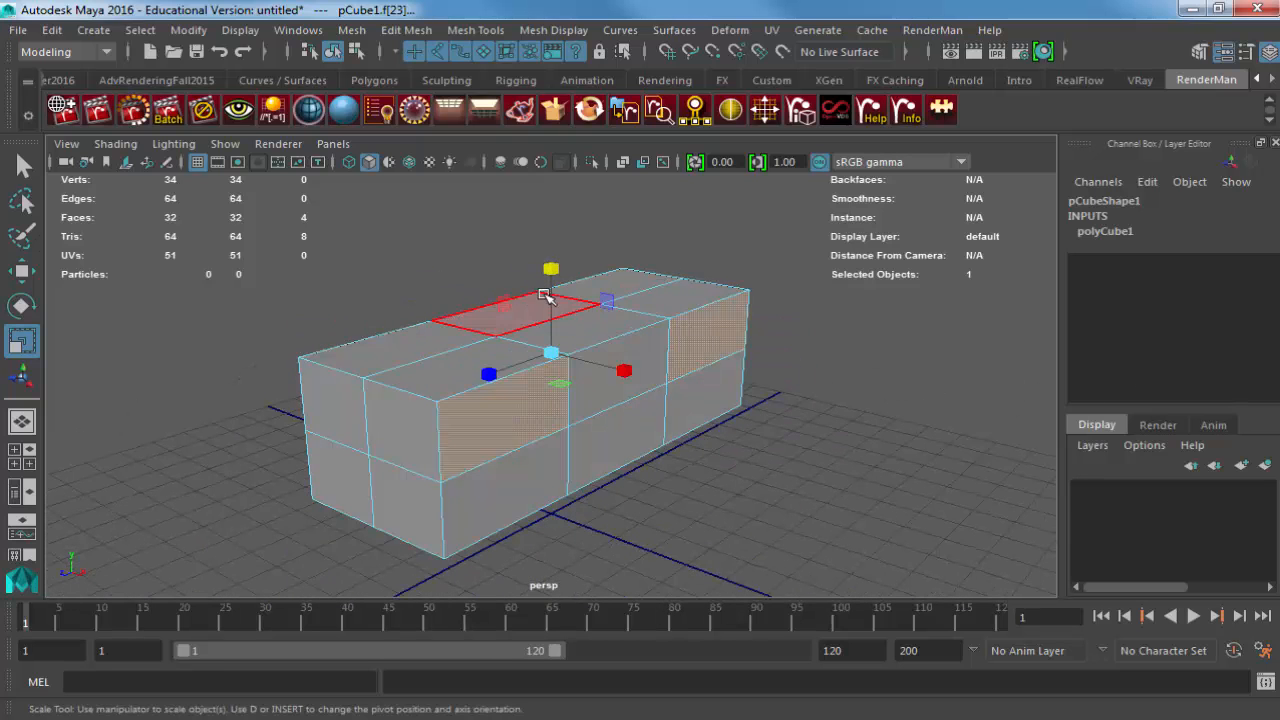
pyautogui.hotkey('ctrl', 'e')
pyautogui.moveTo(765, 352); pyautogui.dragTo(1045, 370)
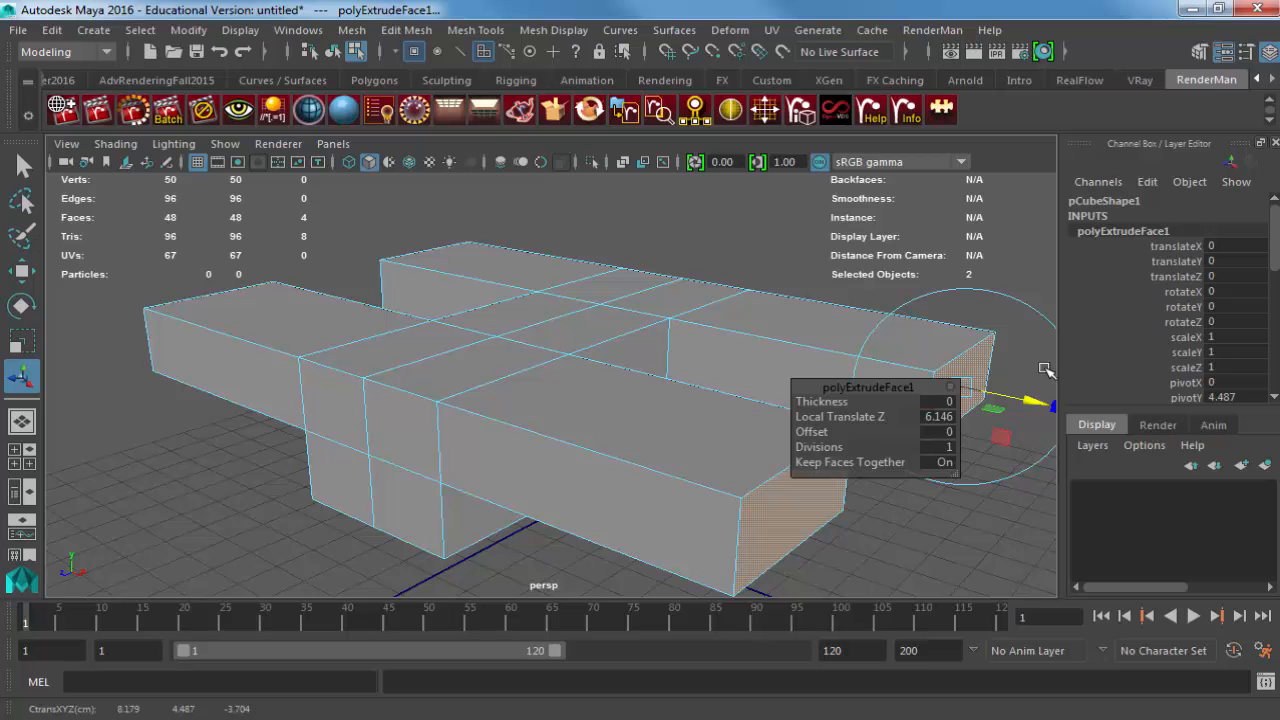
# Preview the four-armed body with smoothing from several angles and compare its shape with the drone reference.
pyautogui.keyDown('alt'); pyautogui.moveTo(1045, 370); pyautogui.dragTo(594, 246); pyautogui.keyUp('alt')
pyautogui.press('3')
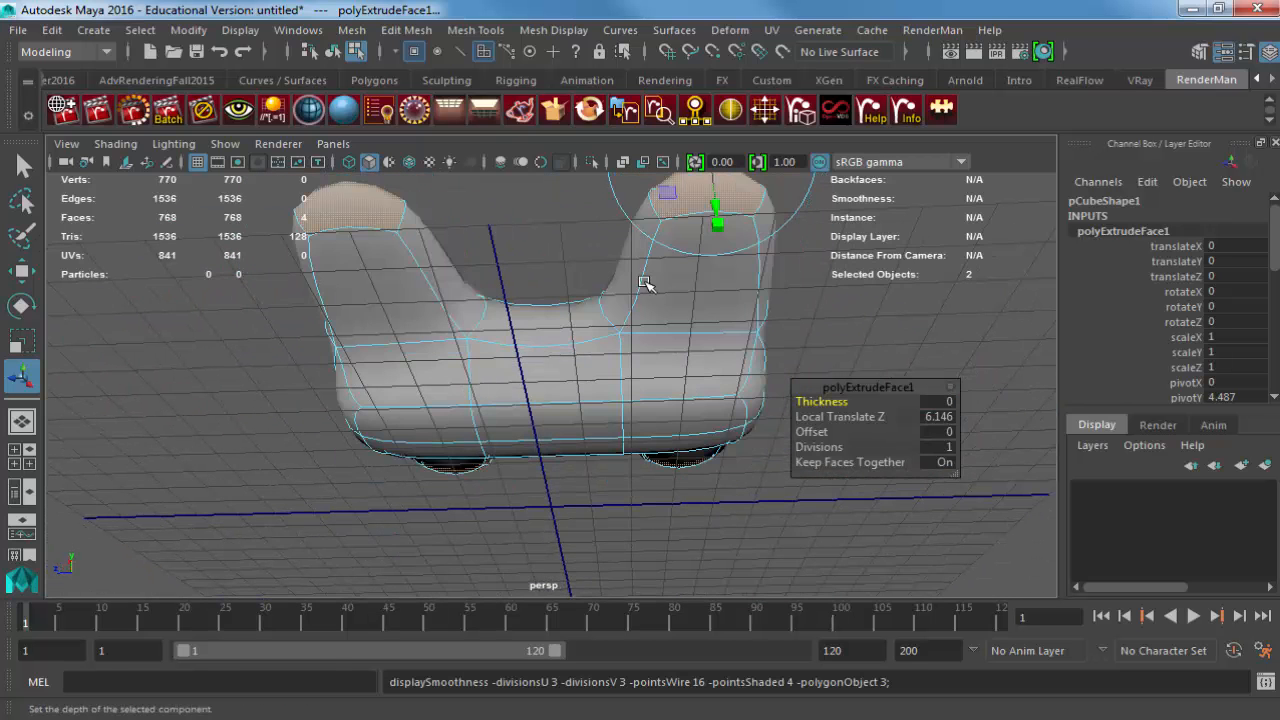
pyautogui.keyDown('alt'); pyautogui.moveTo(645, 284); pyautogui.dragTo(687, 396); pyautogui.keyUp('alt')
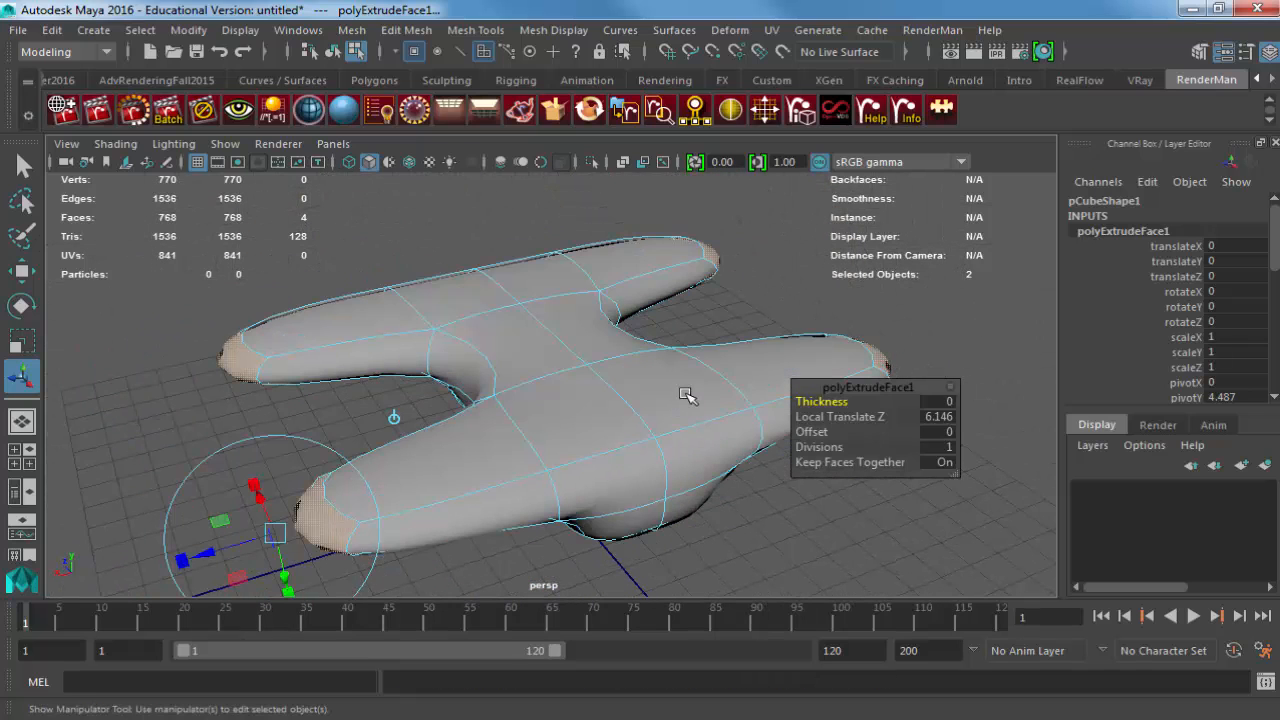
pyautogui.hotkey('alt', 'Tab')
pyautogui.keyDown('alt'); pyautogui.moveTo(614, 462); pyautogui.dragTo(700, 506); pyautogui.keyUp('alt')
pyautogui.click(716, 498)
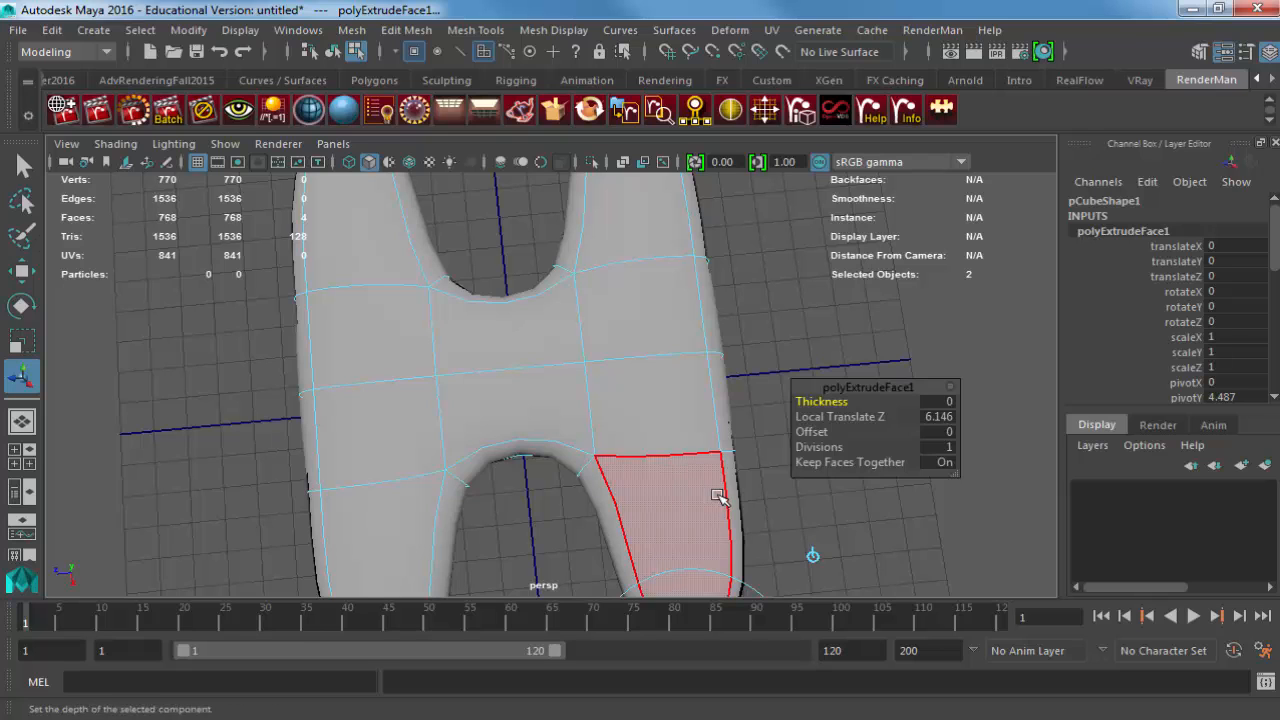
pyautogui.press('1')
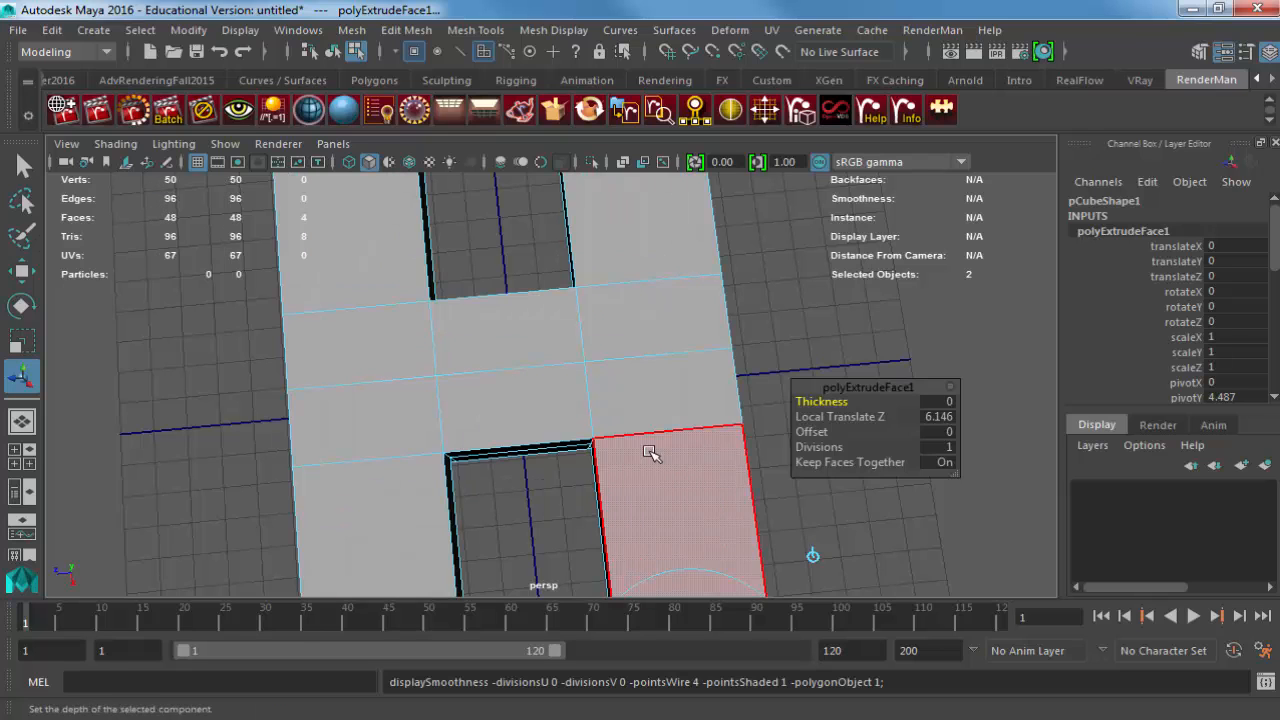
# Scale the eight inner vertical edges of the four arms apart along Z to slim the arms, and check the smoothed shape.
pyautogui.keyDown('alt'); pyautogui.moveTo(654, 449); pyautogui.dragTo(650, 370); pyautogui.keyUp('alt')
pyautogui.click(609, 407)
pyautogui.keyDown('alt'); pyautogui.moveTo(557, 440); pyautogui.dragTo(414, 420); pyautogui.keyUp('alt')
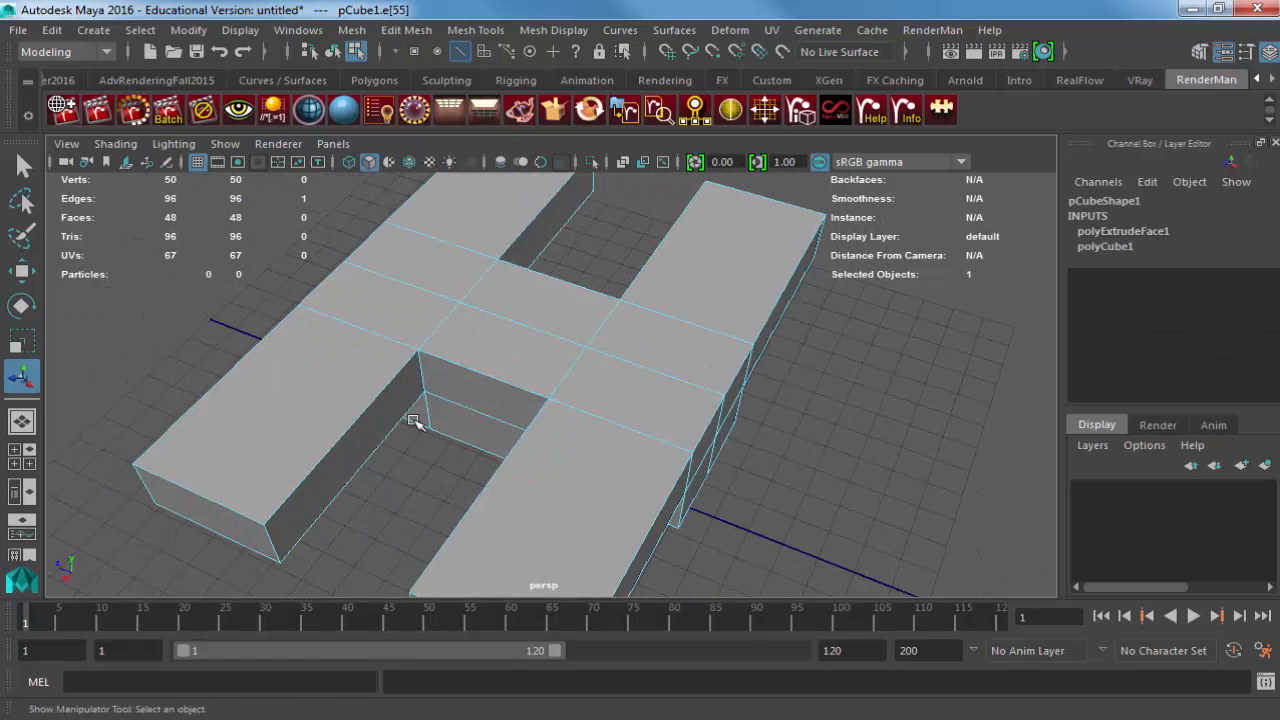
pyautogui.keyDown('shift'); pyautogui.click(417, 369); pyautogui.keyUp('shift')
pyautogui.keyDown('alt'); pyautogui.moveTo(417, 369); pyautogui.dragTo(578, 363); pyautogui.keyUp('alt')
pyautogui.keyDown('shift'); pyautogui.click(682, 408); pyautogui.keyUp('shift')
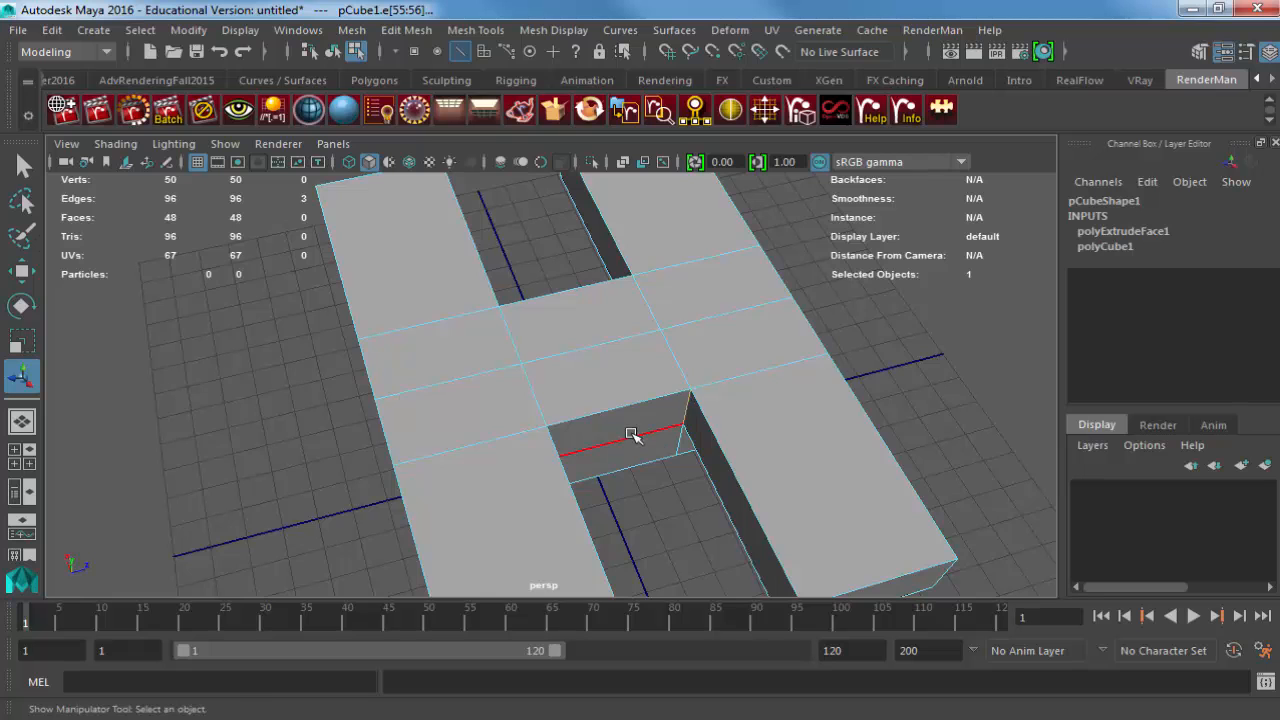
pyautogui.keyDown('alt'); pyautogui.moveTo(631, 434); pyautogui.dragTo(474, 410); pyautogui.keyUp('alt')
pyautogui.keyDown('shift'); pyautogui.click(482, 427); pyautogui.keyUp('shift')
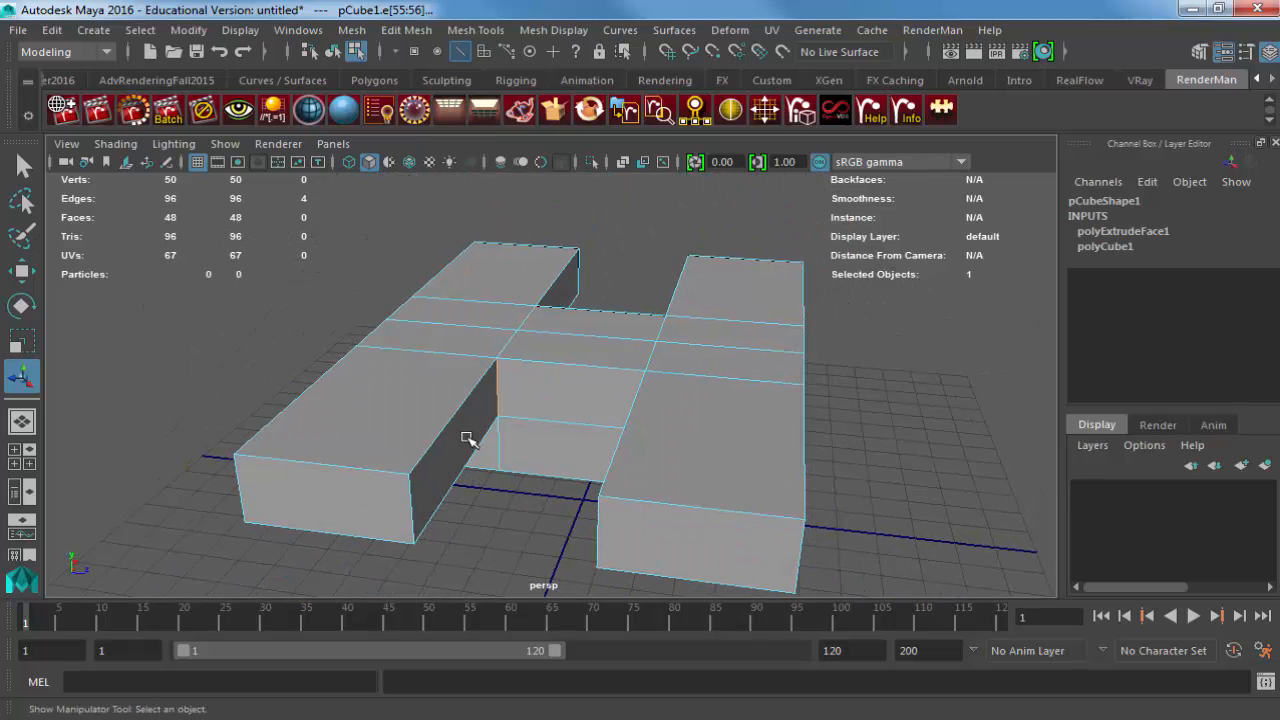
pyautogui.keyDown('shift'); pyautogui.click(412, 497); pyautogui.keyUp('shift')
pyautogui.keyDown('shift'); pyautogui.click(603, 514); pyautogui.keyUp('shift')
pyautogui.keyDown('alt'); pyautogui.moveTo(689, 400); pyautogui.dragTo(486, 223); pyautogui.keyUp('alt')
pyautogui.keyDown('shift'); pyautogui.click(706, 200); pyautogui.keyUp('shift')
pyautogui.keyDown('shift'); pyautogui.click(476, 204); pyautogui.keyUp('shift')
pyautogui.press('r')
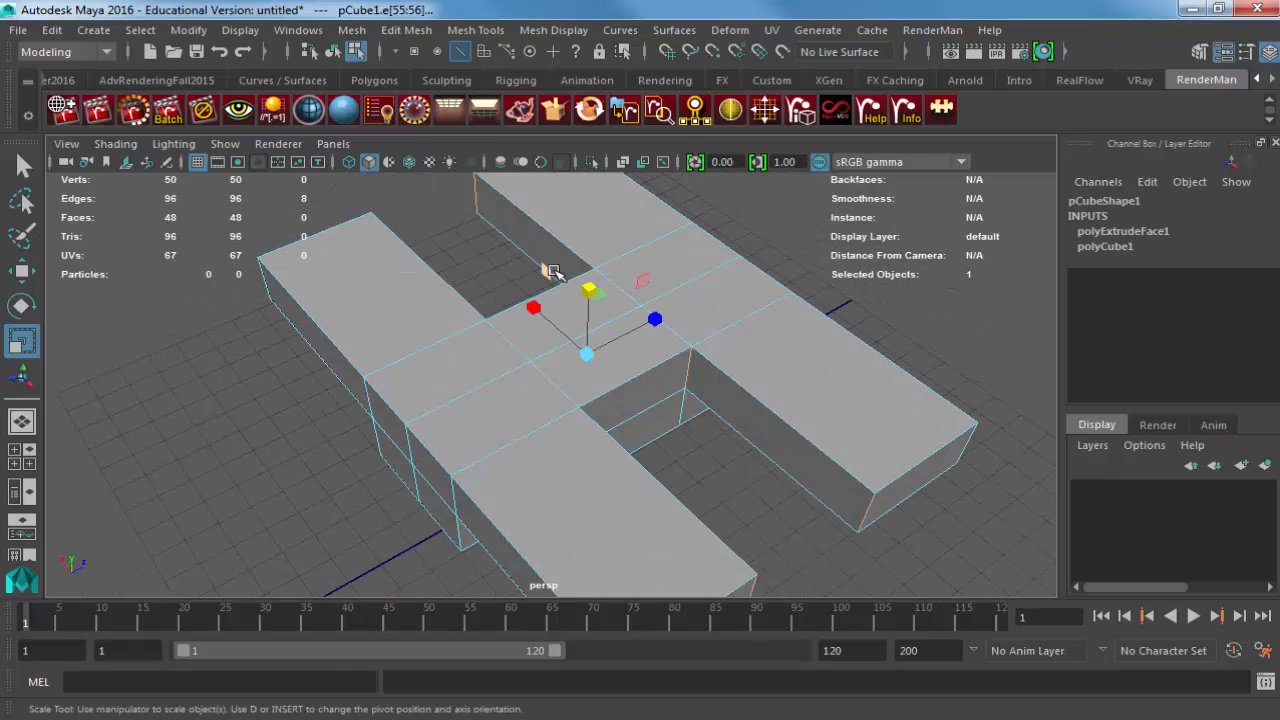
pyautogui.keyDown('alt'); pyautogui.moveTo(551, 272); pyautogui.dragTo(522, 304, button='middle'); pyautogui.keyUp('alt')
pyautogui.moveTo(630, 353); pyautogui.dragTo(458, 470)
pyautogui.press('3')
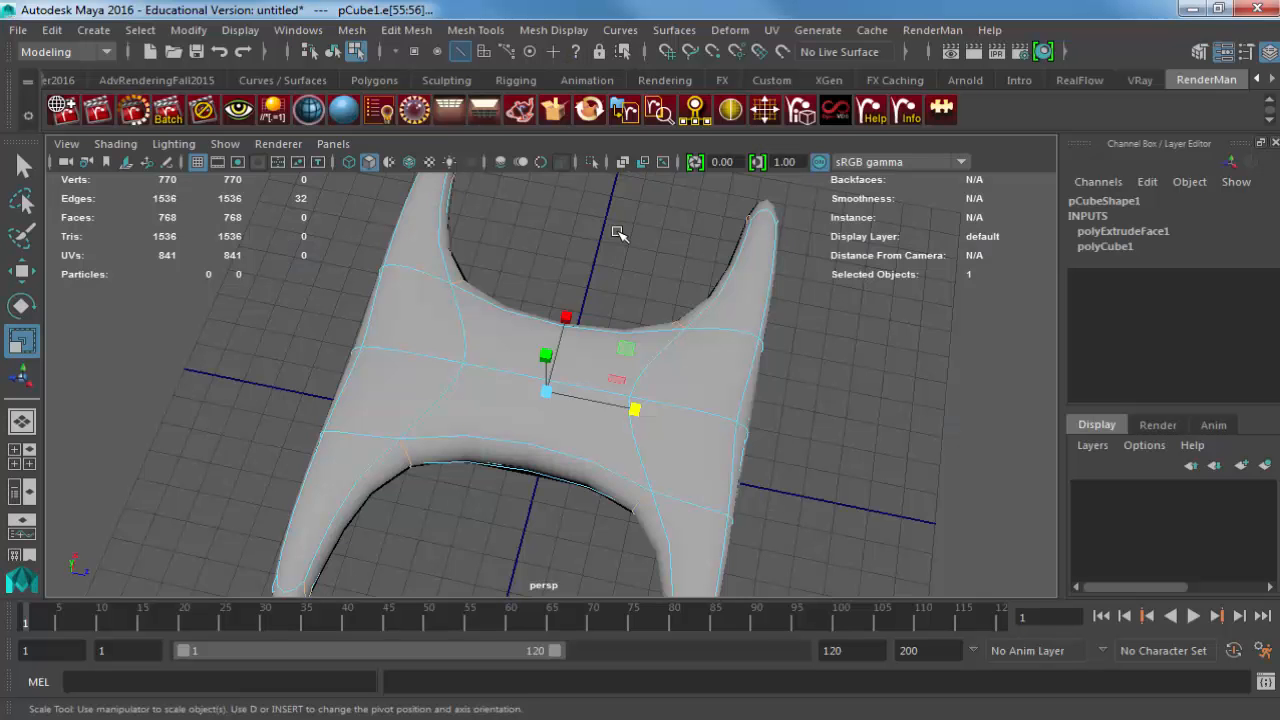
pyautogui.keyDown('alt'); pyautogui.moveTo(620, 233); pyautogui.dragTo(486, 363); pyautogui.keyUp('alt')
pyautogui.press('1')
# Try moving the end vertices of one arm outward along Z, and undo the move.
pyautogui.moveTo(342, 262); pyautogui.dragTo(285, 250, button='right')
pyautogui.moveTo(267, 208); pyautogui.dragTo(352, 302)
pyautogui.keyDown('alt'); pyautogui.moveTo(374, 303); pyautogui.dragTo(410, 369, button='middle'); pyautogui.keyUp('alt')
pyautogui.press('w')
pyautogui.moveTo(336, 236); pyautogui.dragTo(345, 82)
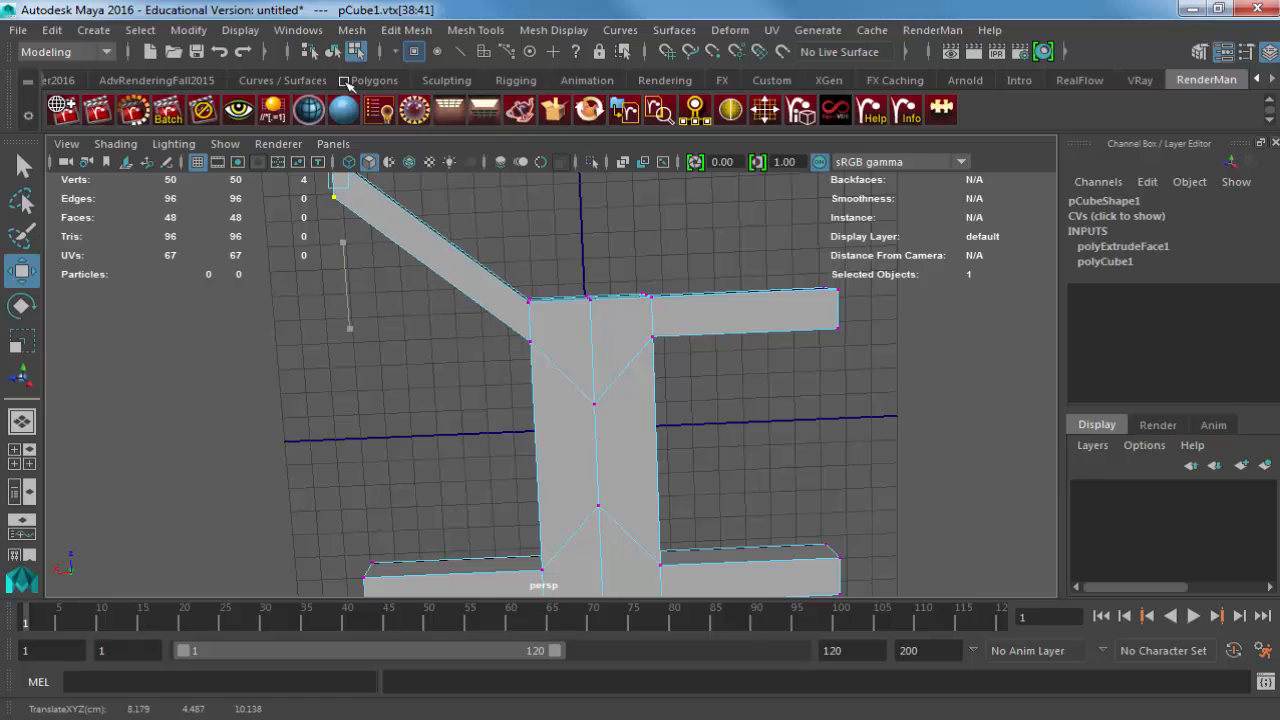
pyautogui.hotkey('ctrl', 'z')
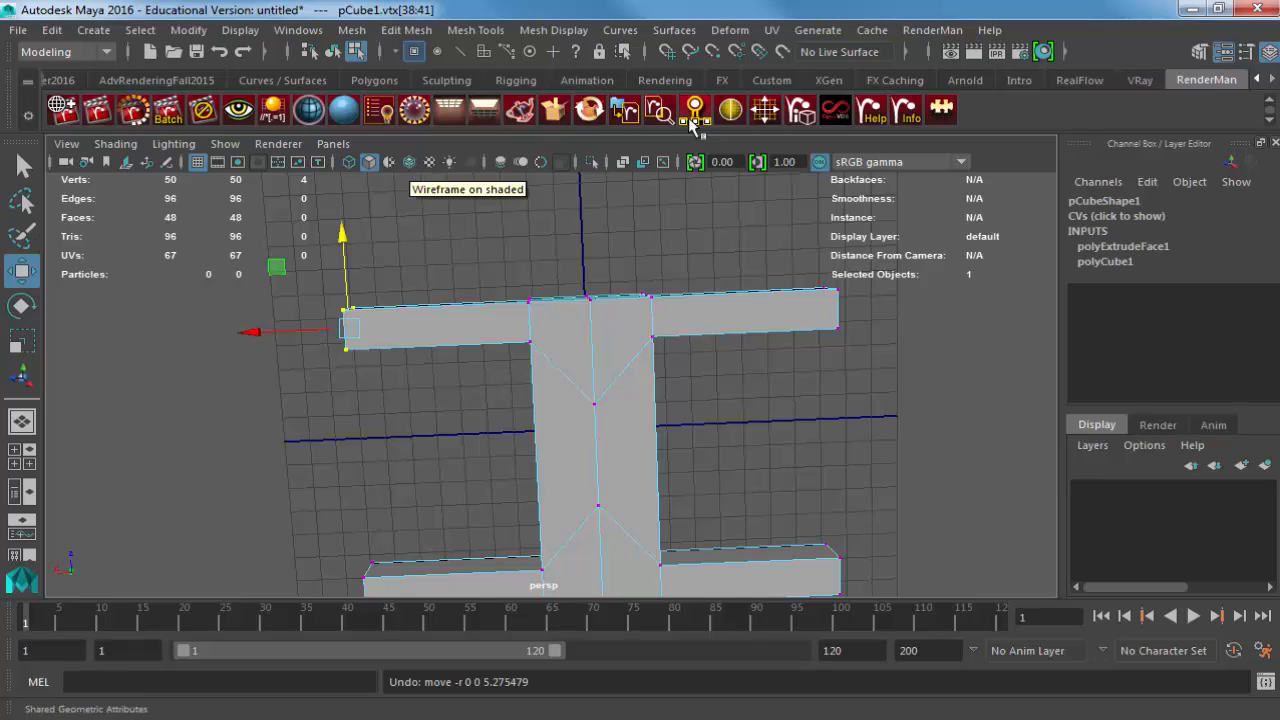
# Add the other arms' end vertices to the selection, try moving them along Z, and undo the moves.
pyautogui.keyDown('shift'); pyautogui.moveTo(737, 171); pyautogui.dragTo(862, 386); pyautogui.keyUp('shift')
pyautogui.moveTo(862, 386); pyautogui.dragTo(840, 357, button='middle')
pyautogui.hotkey('ctrl', 'z')
pyautogui.keyDown('alt'); pyautogui.moveTo(847, 415); pyautogui.dragTo(751, 417, button='right'); pyautogui.keyUp('alt')
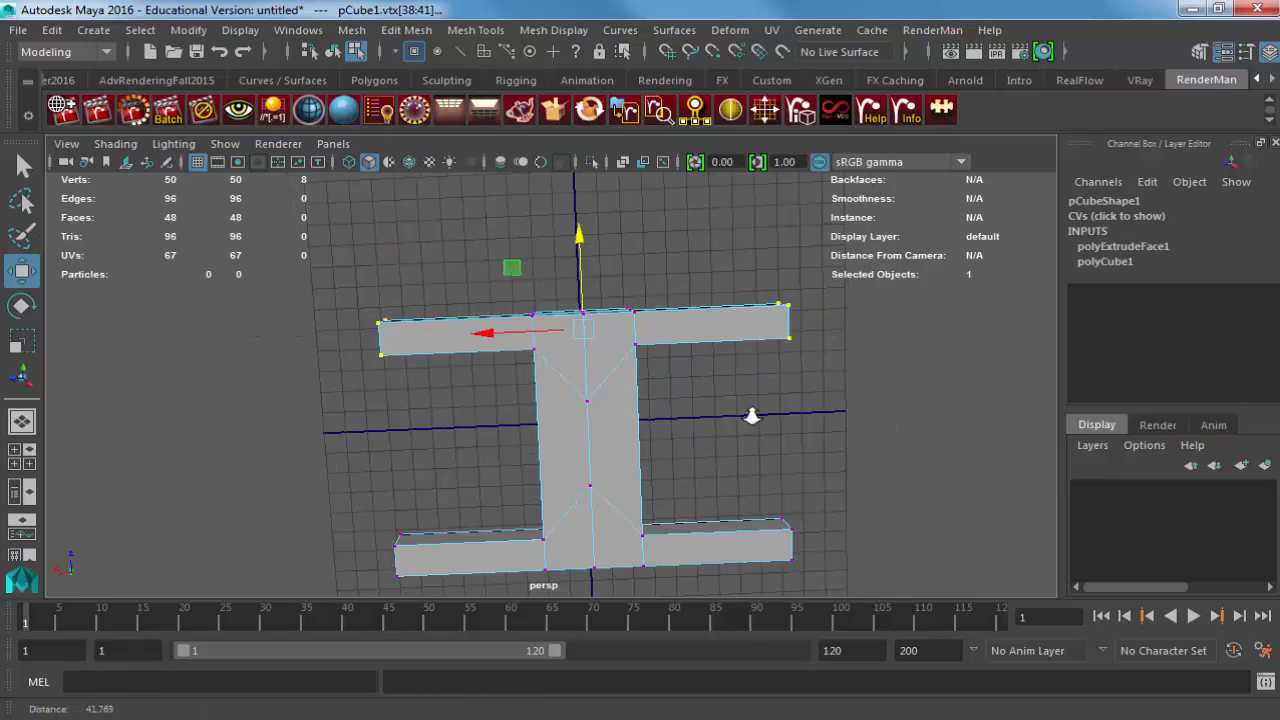
pyautogui.keyDown('alt'); pyautogui.moveTo(751, 417); pyautogui.dragTo(822, 550); pyautogui.keyUp('alt')
pyautogui.keyDown('alt'); pyautogui.moveTo(478, 494); pyautogui.dragTo(480, 422, button='middle'); pyautogui.keyUp('alt')
pyautogui.keyDown('shift'); pyautogui.moveTo(388, 440); pyautogui.dragTo(468, 532); pyautogui.keyUp('shift')
pyautogui.moveTo(608, 440); pyautogui.dragTo(599, 559, button='middle')
pyautogui.hotkey('ctrl', 'z')
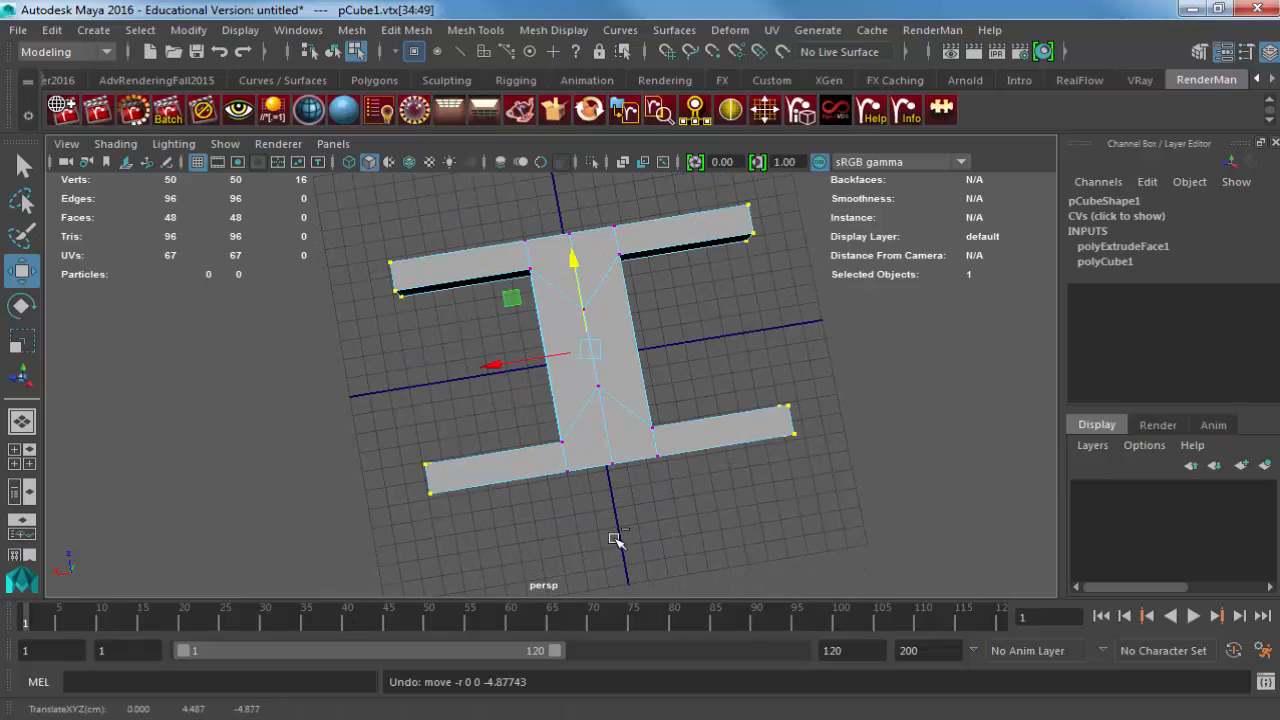
# Try scaling the end vertices of all four arms along Z and compare with the drone reference.
pyautogui.press('r')
pyautogui.moveTo(574, 268); pyautogui.dragTo(809, 320)
pyautogui.scroll(3, 421, 262)
pyautogui.hotkey('alt', 'Tab')
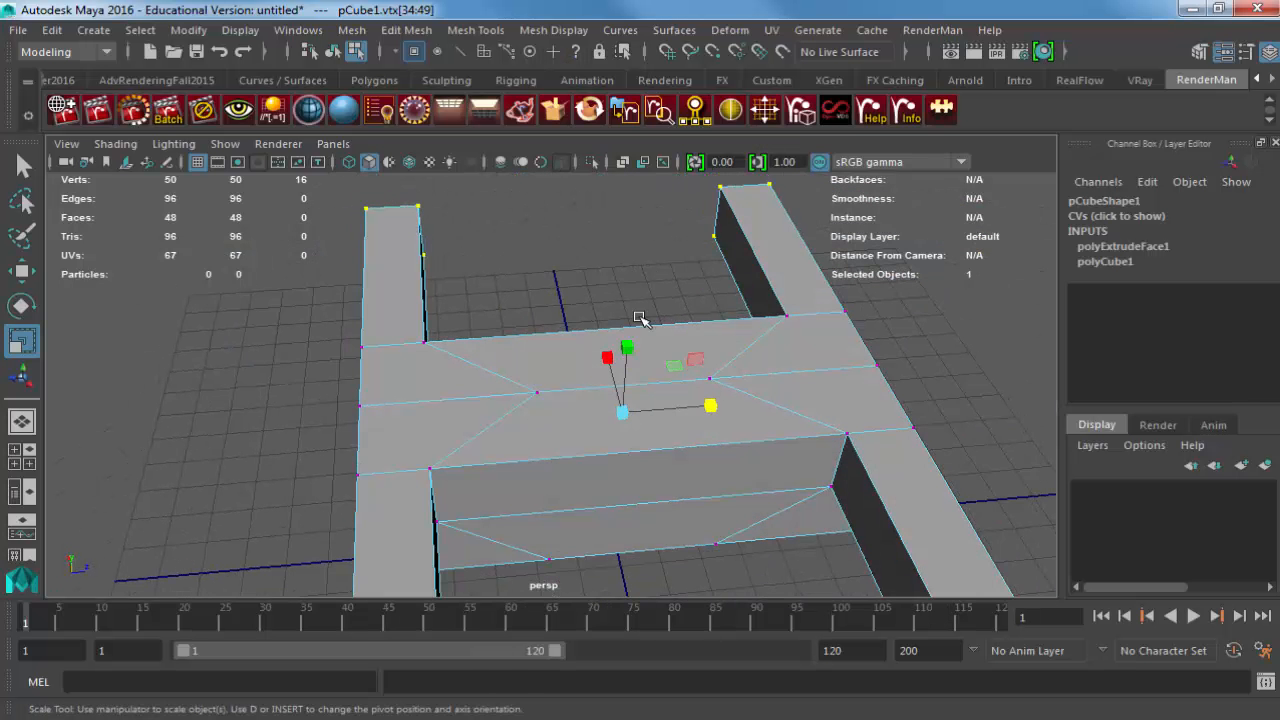
# Delete all faces on the +X half of the body, including its two arms.
pyautogui.press('w')
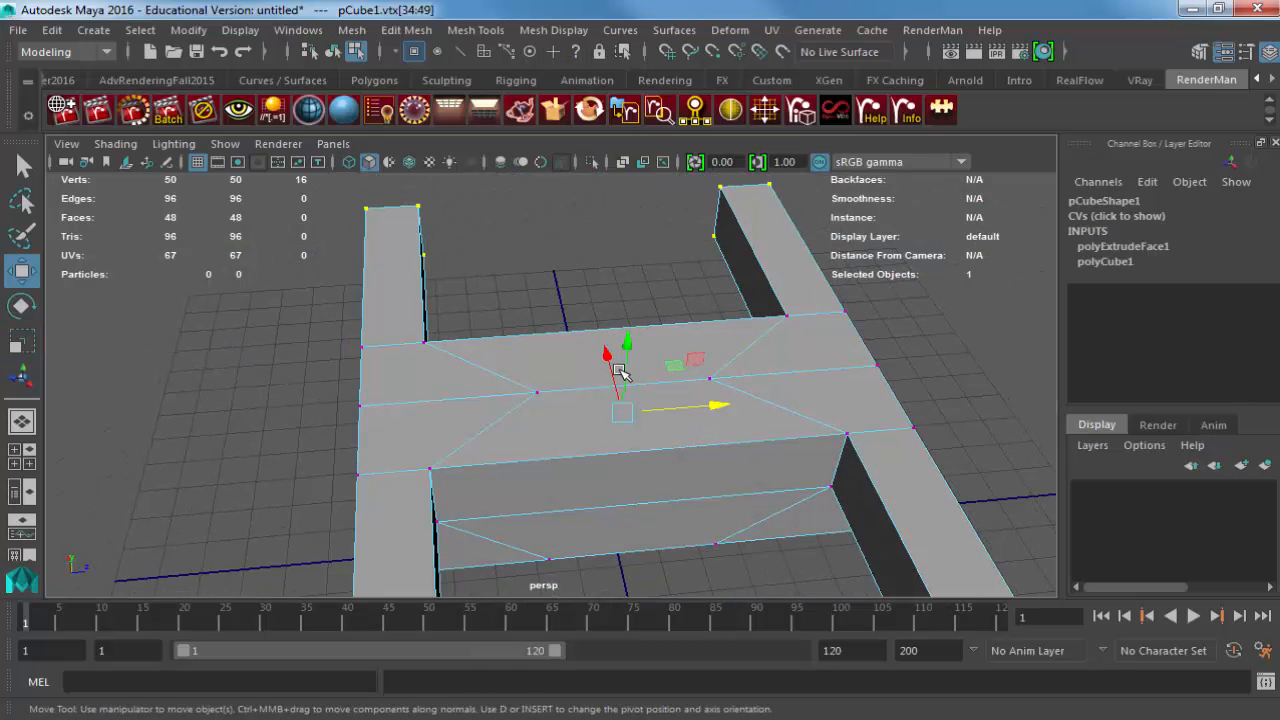
pyautogui.keyDown('alt'); pyautogui.moveTo(543, 371); pyautogui.dragTo(737, 380); pyautogui.keyUp('alt')
pyautogui.scroll(-5, 660, 391)
pyautogui.keyDown('alt'); pyautogui.moveTo(660, 391); pyautogui.dragTo(590, 372); pyautogui.keyUp('alt')
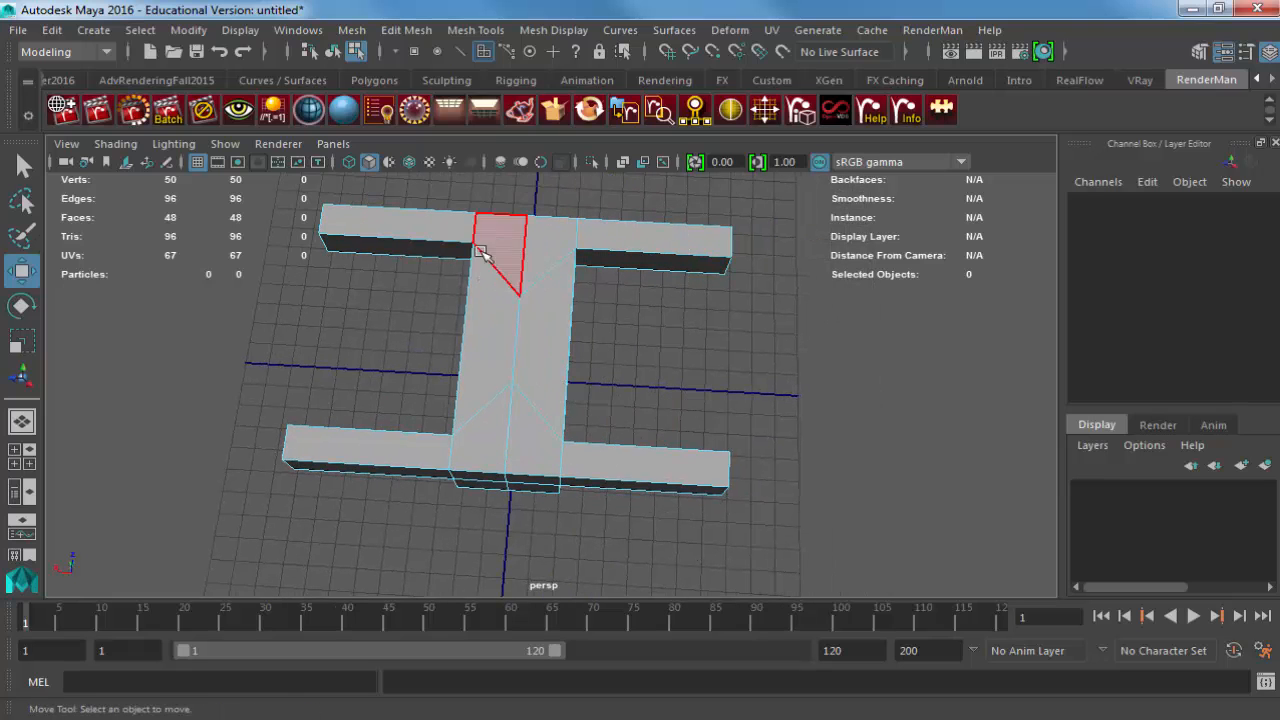
pyautogui.keyDown('alt'); pyautogui.moveTo(481, 252); pyautogui.dragTo(495, 245); pyautogui.keyUp('alt')
pyautogui.moveTo(270, 195); pyautogui.dragTo(505, 495)
pyautogui.press('Delete')
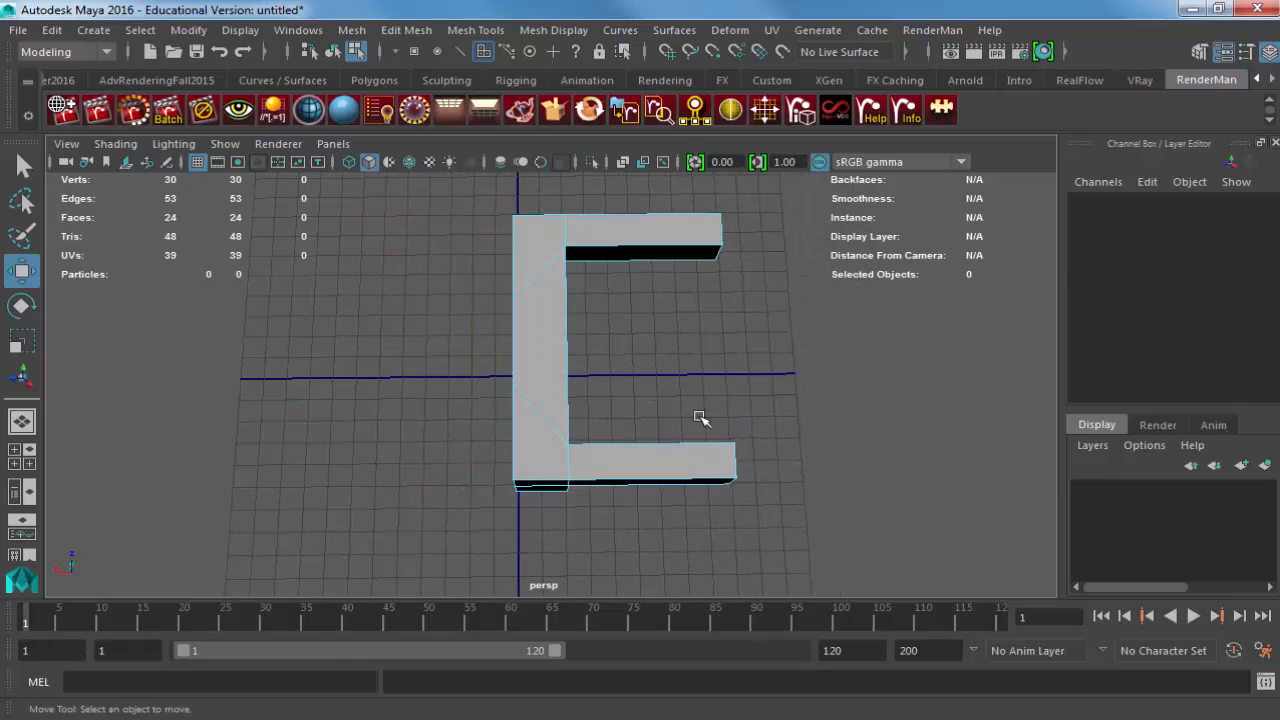
pyautogui.keyDown('alt'); pyautogui.moveTo(700, 418); pyautogui.dragTo(562, 348); pyautogui.keyUp('alt')
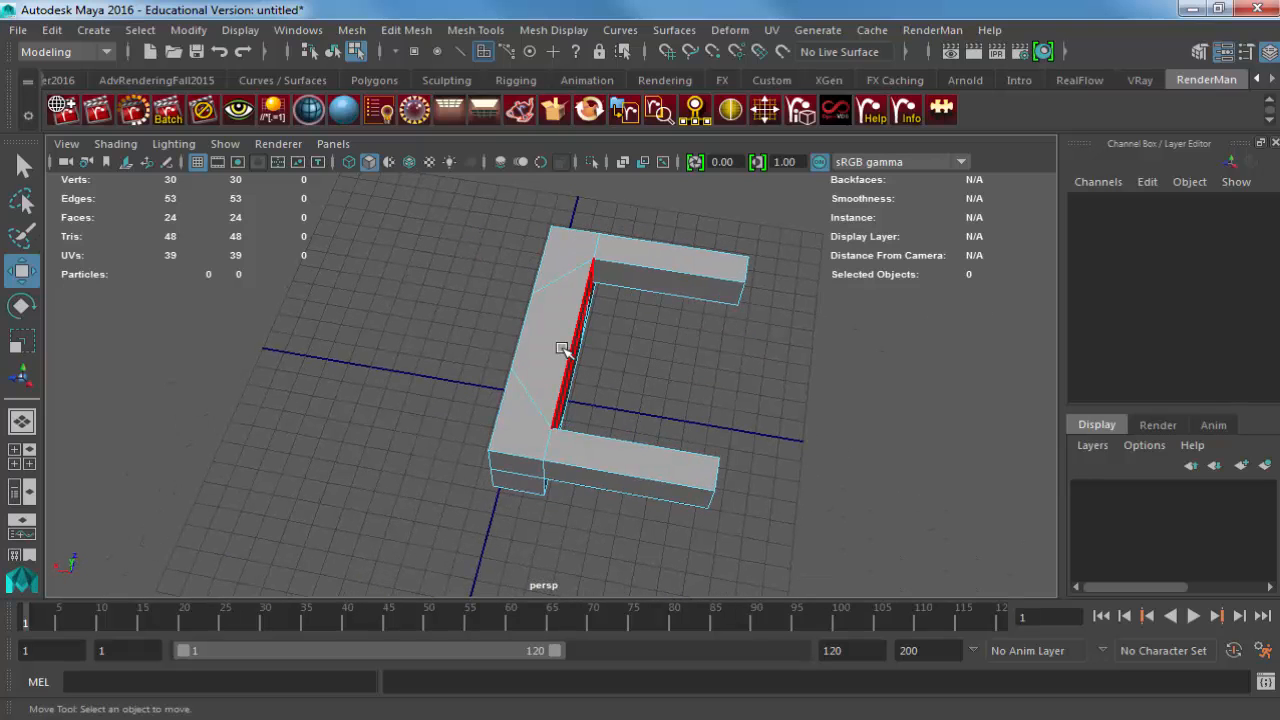
# Try mirroring the remaining half in +X, merged with the original and with Merge vertices, and undo the mirror.
pyautogui.press('F8')
pyautogui.click(558, 345)
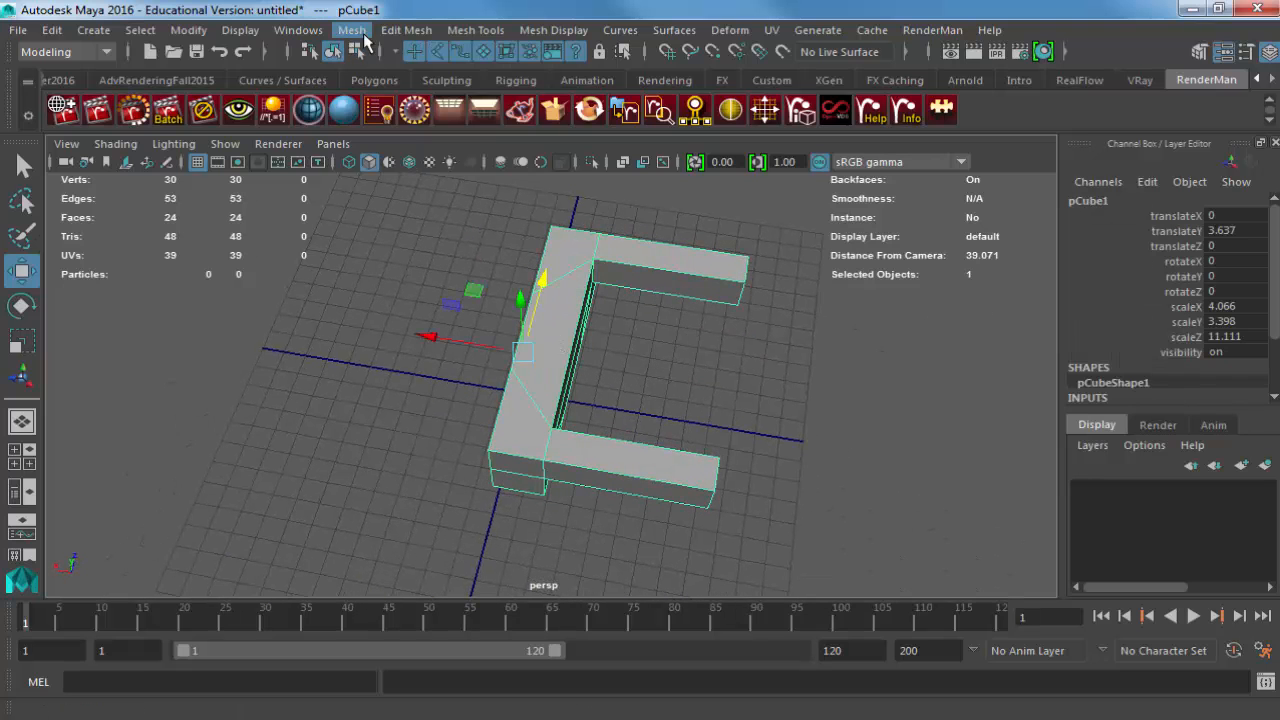
pyautogui.click(360, 32)
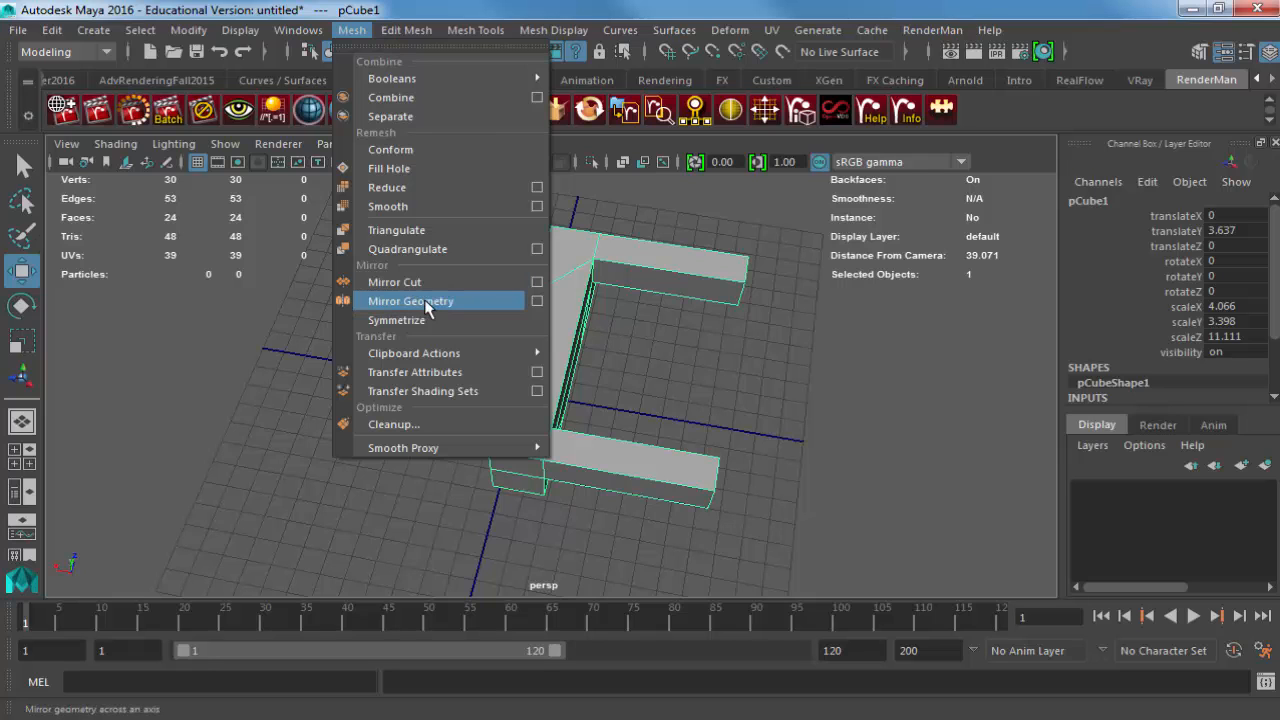
pyautogui.click(546, 301)
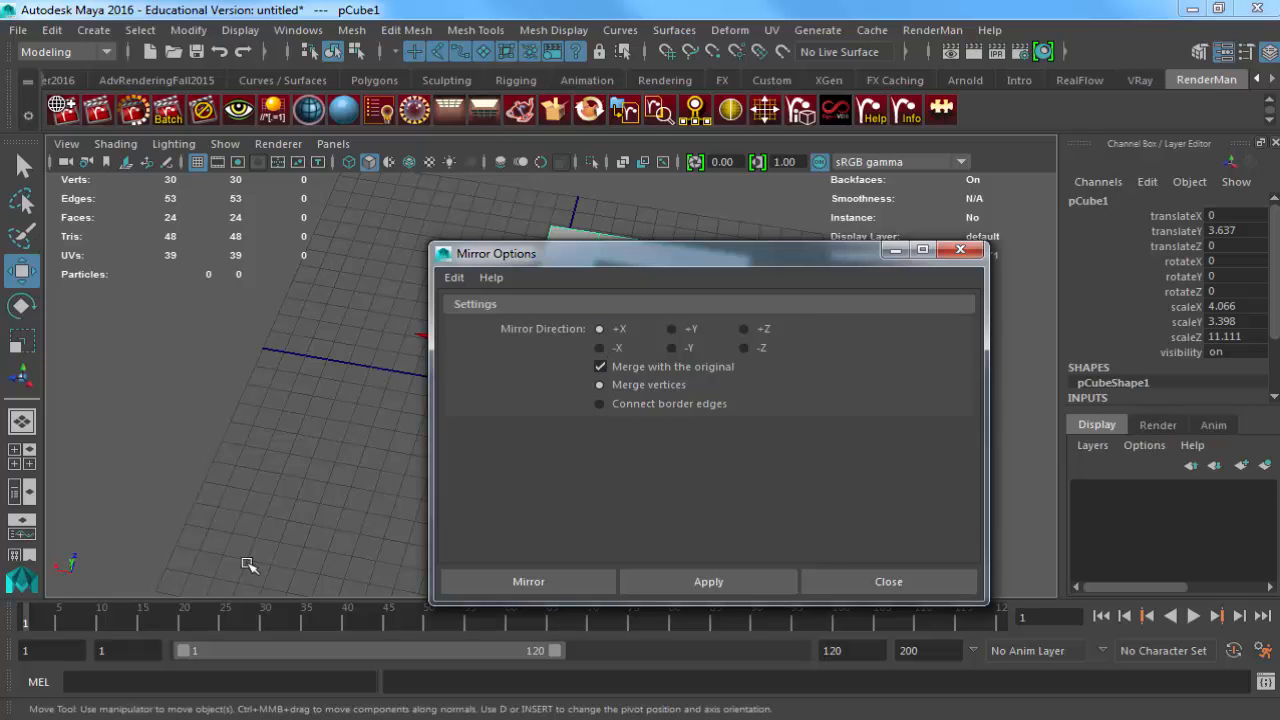
pyautogui.click(518, 575)
pyautogui.keyDown('alt'); pyautogui.moveTo(517, 531); pyautogui.dragTo(587, 458); pyautogui.keyUp('alt')
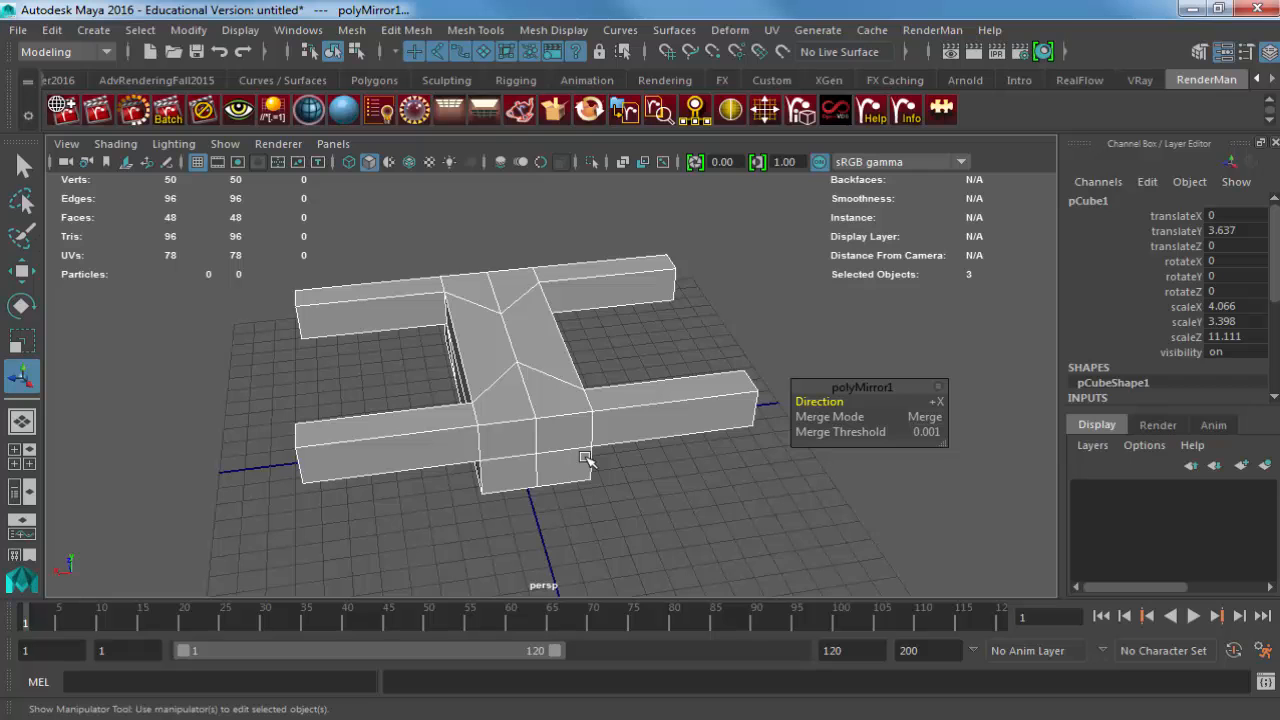
pyautogui.hotkey('ctrl', 'z')
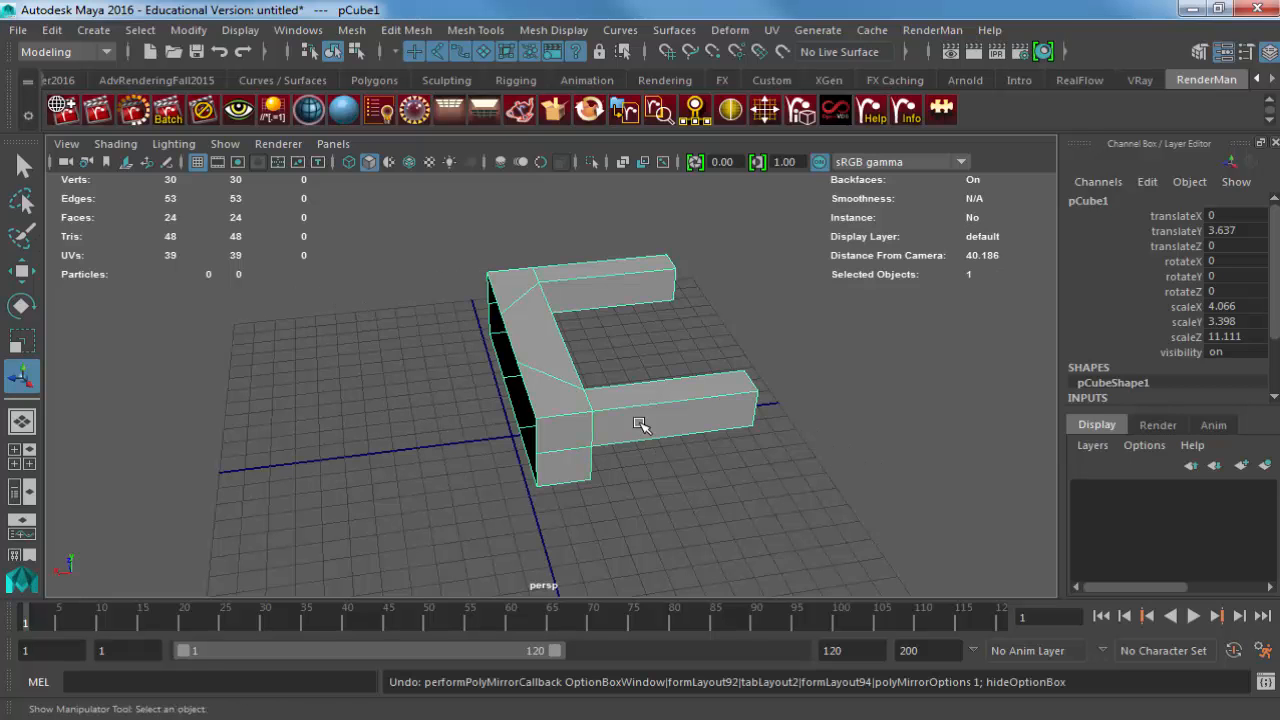
# Insert an edge loop across the middle of the body between the two arms and set its weight to 0.5.
pyautogui.keyDown('alt'); pyautogui.moveTo(646, 423); pyautogui.dragTo(480, 428); pyautogui.keyUp('alt')
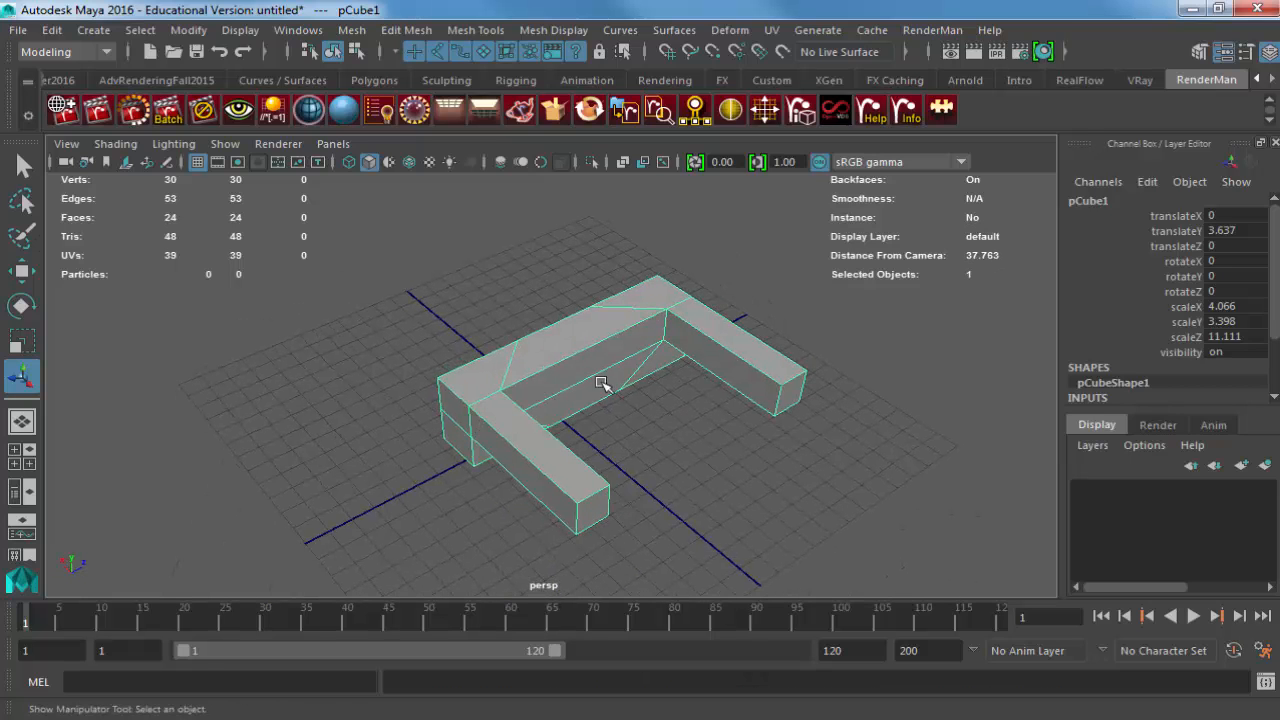
pyautogui.keyDown('alt'); pyautogui.moveTo(620, 400); pyautogui.dragTo(718, 304); pyautogui.keyUp('alt')
pyautogui.keyDown('alt'); pyautogui.moveTo(742, 416); pyautogui.dragTo(642, 380); pyautogui.keyUp('alt')
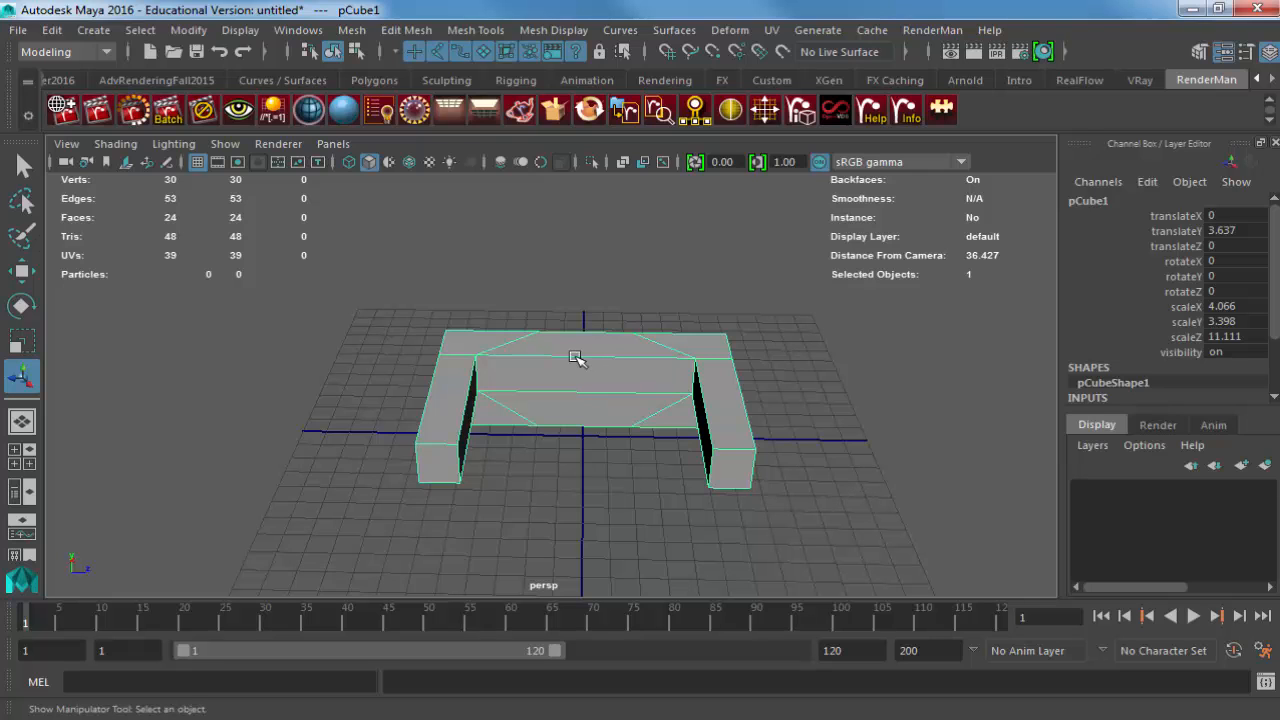
pyautogui.click(463, 30)
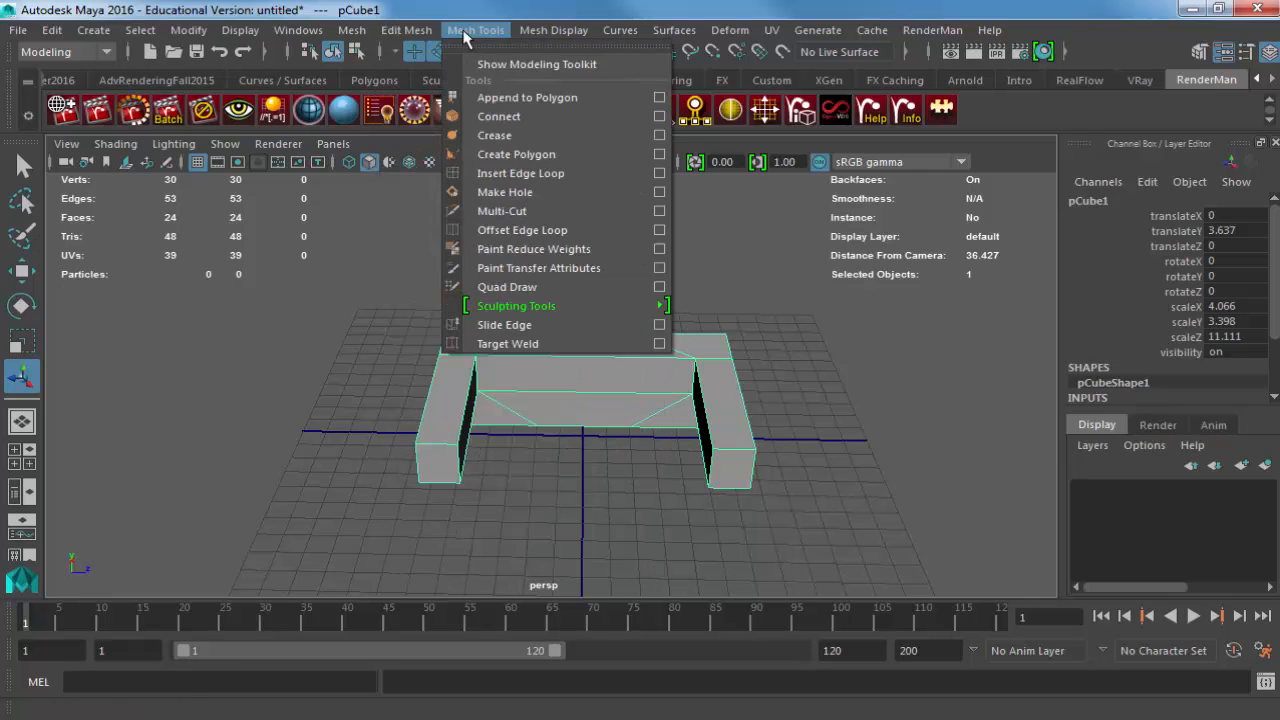
pyautogui.click(550, 173)
pyautogui.click(586, 363)
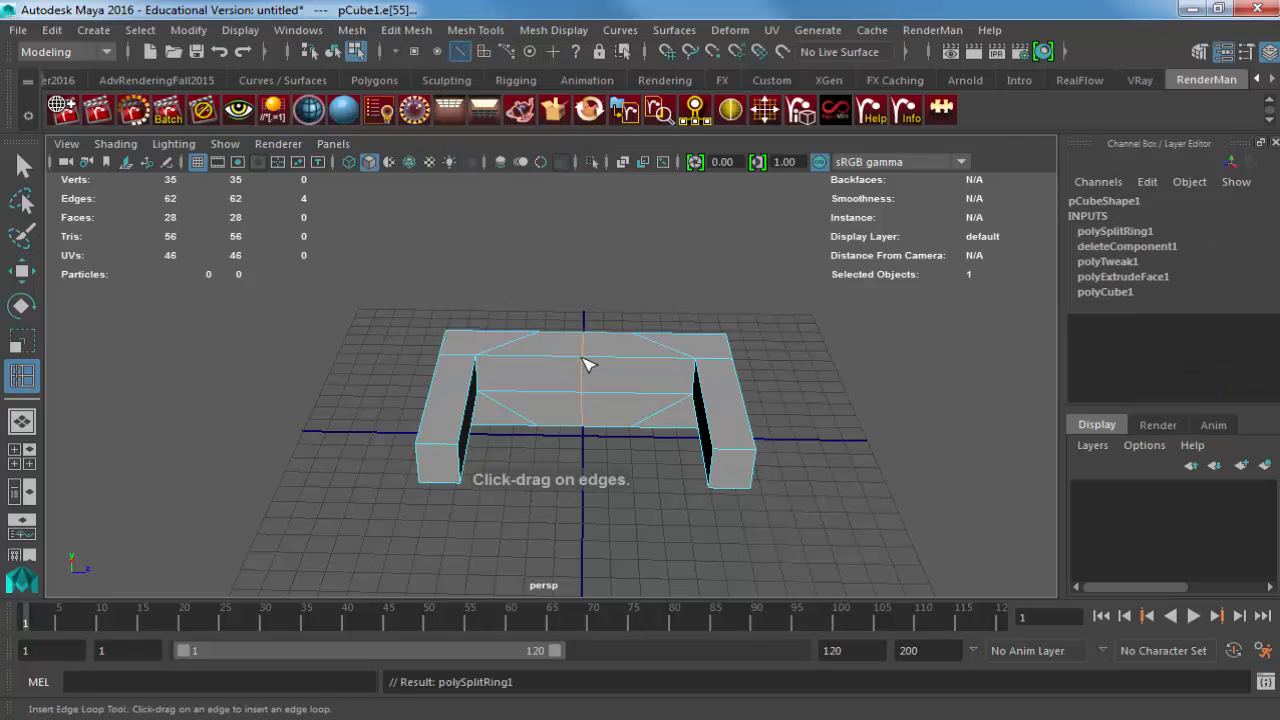
pyautogui.press('w')
pyautogui.click(1140, 231)
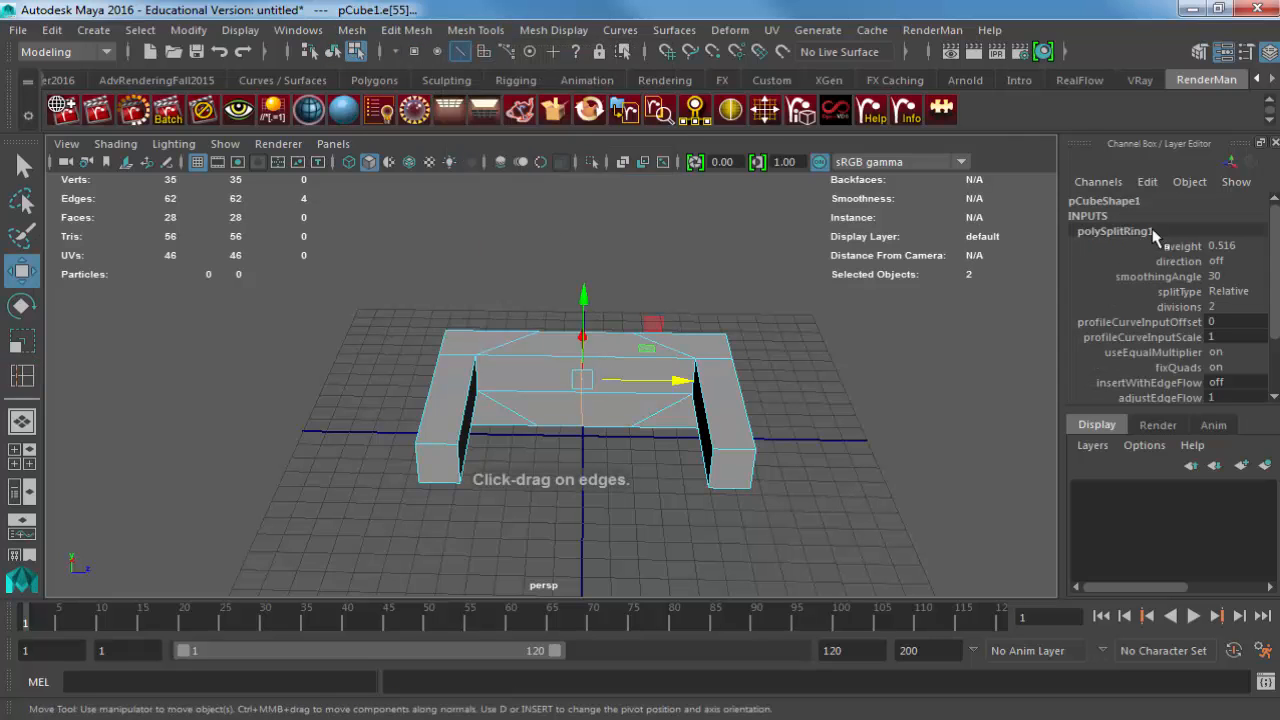
pyautogui.doubleClick(1218, 245)
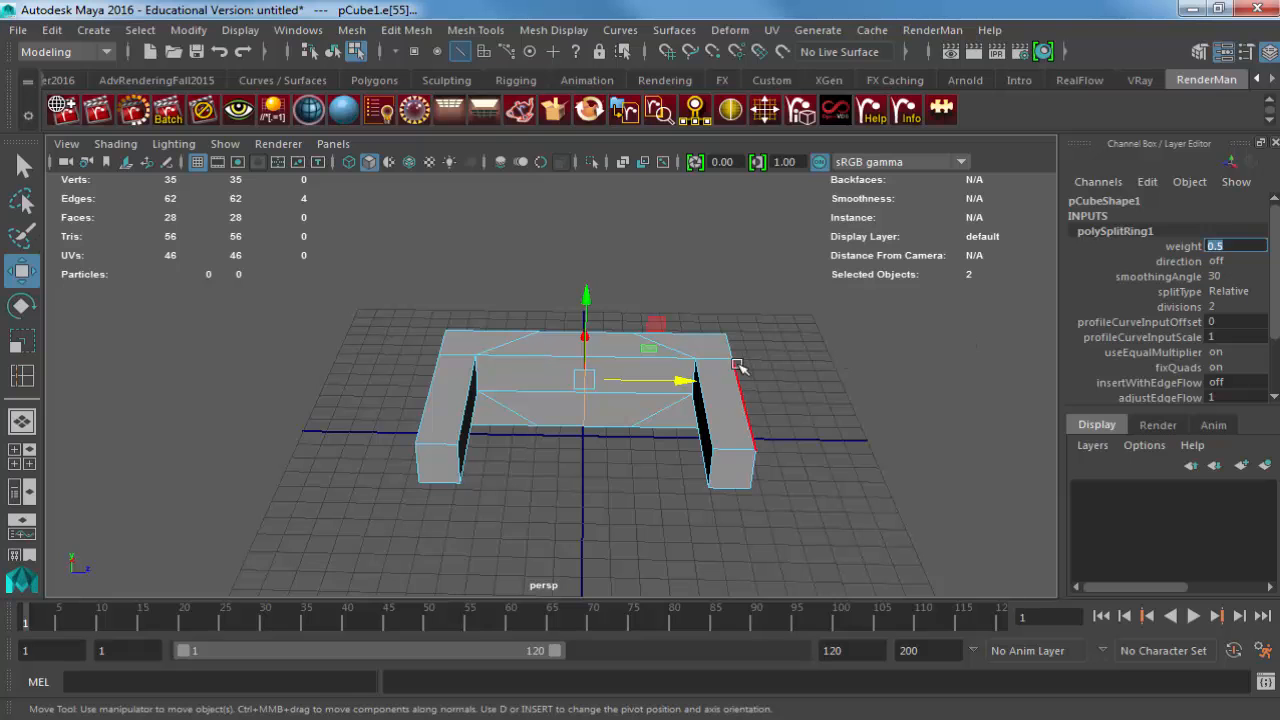
# Delete the faces on the -Z side of the central edge loop and return to object mode.
pyautogui.moveTo(714, 361); pyautogui.dragTo(712, 252, button='right')
pyautogui.moveTo(554, 296); pyautogui.dragTo(324, 558)
pyautogui.press('Delete')
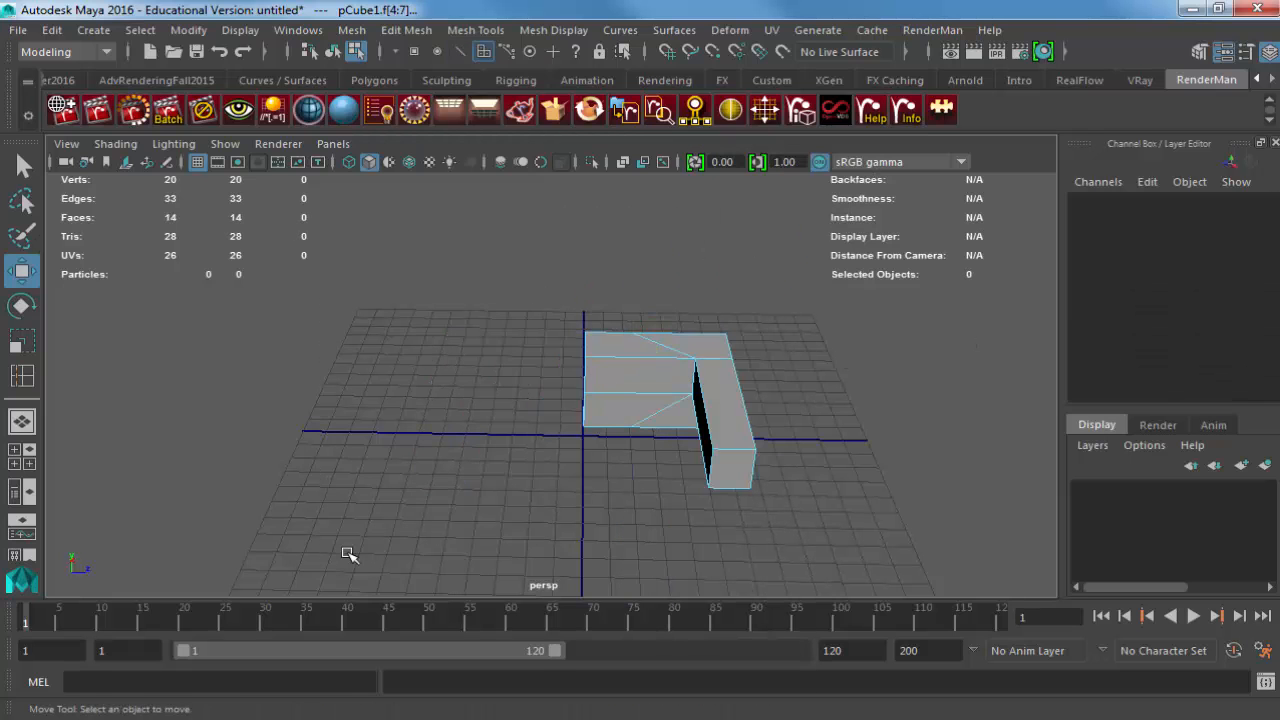
pyautogui.moveTo(600, 404); pyautogui.dragTo(634, 380, button='right')
pyautogui.keyDown('alt'); pyautogui.moveTo(548, 362); pyautogui.dragTo(610, 439); pyautogui.keyUp('alt')
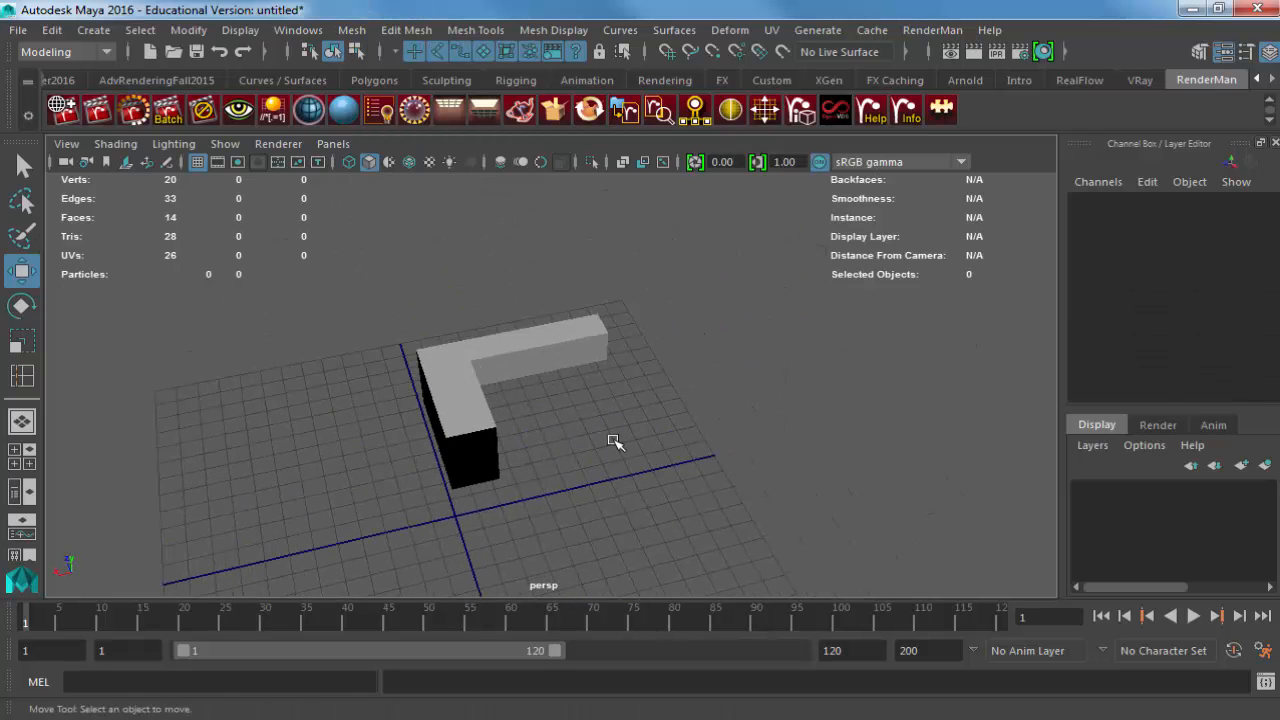
# Try moving the open border edge loop of the quarter body down vertically, and undo the move.
pyautogui.click(495, 348)
pyautogui.keyDown('alt'); pyautogui.moveTo(495, 348); pyautogui.dragTo(508, 488); pyautogui.keyUp('alt')
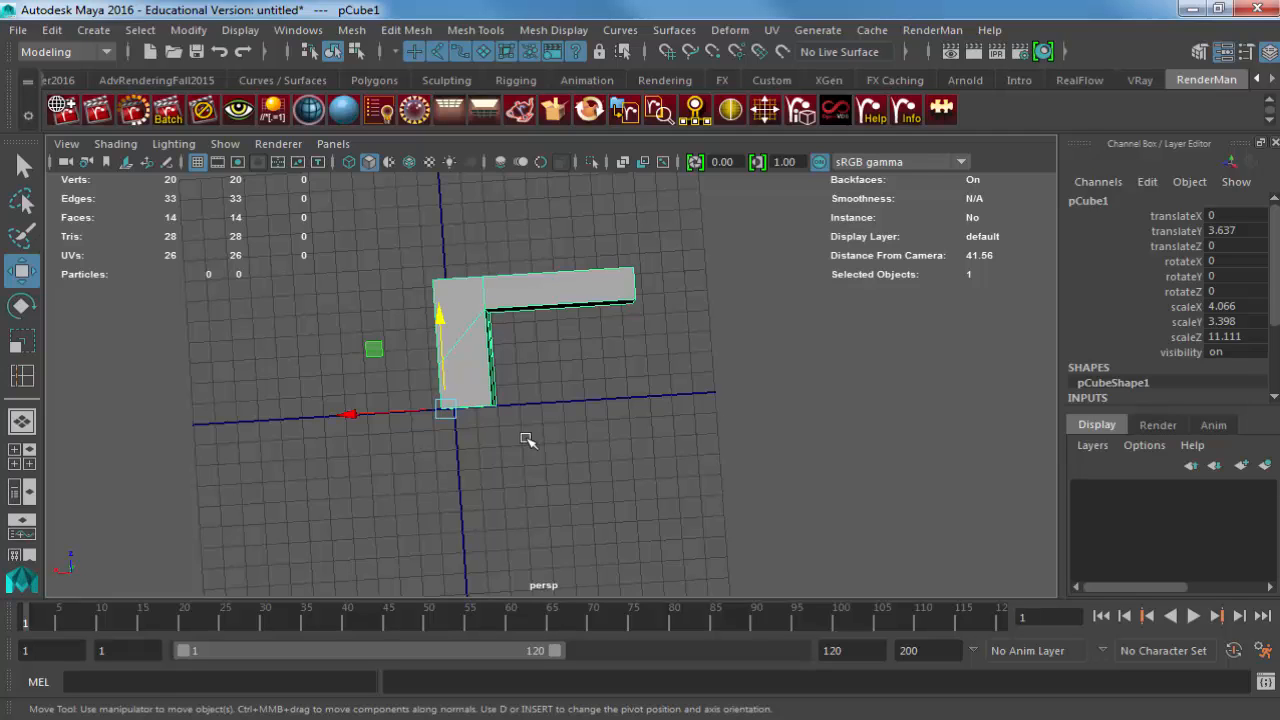
pyautogui.scroll(5, 511, 402)
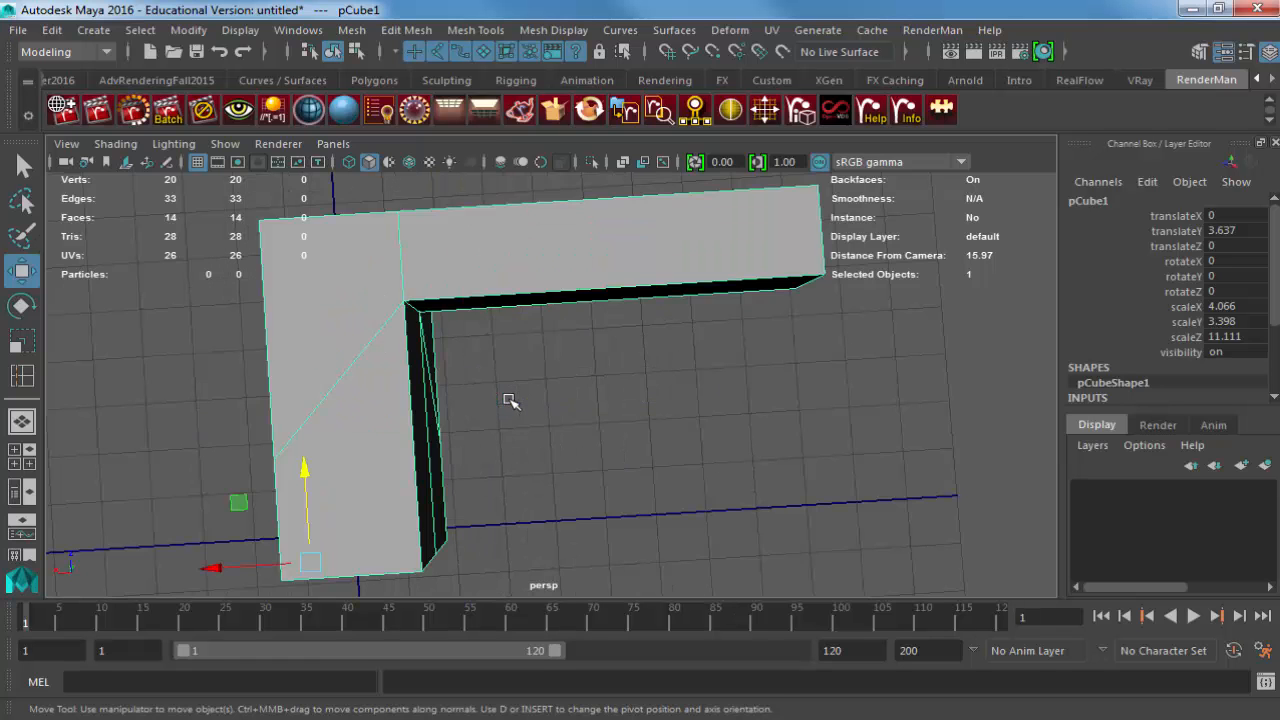
pyautogui.keyDown('alt'); pyautogui.moveTo(506, 400); pyautogui.dragTo(633, 334); pyautogui.keyUp('alt')
pyautogui.moveTo(645, 361); pyautogui.dragTo(650, 320, button='right')
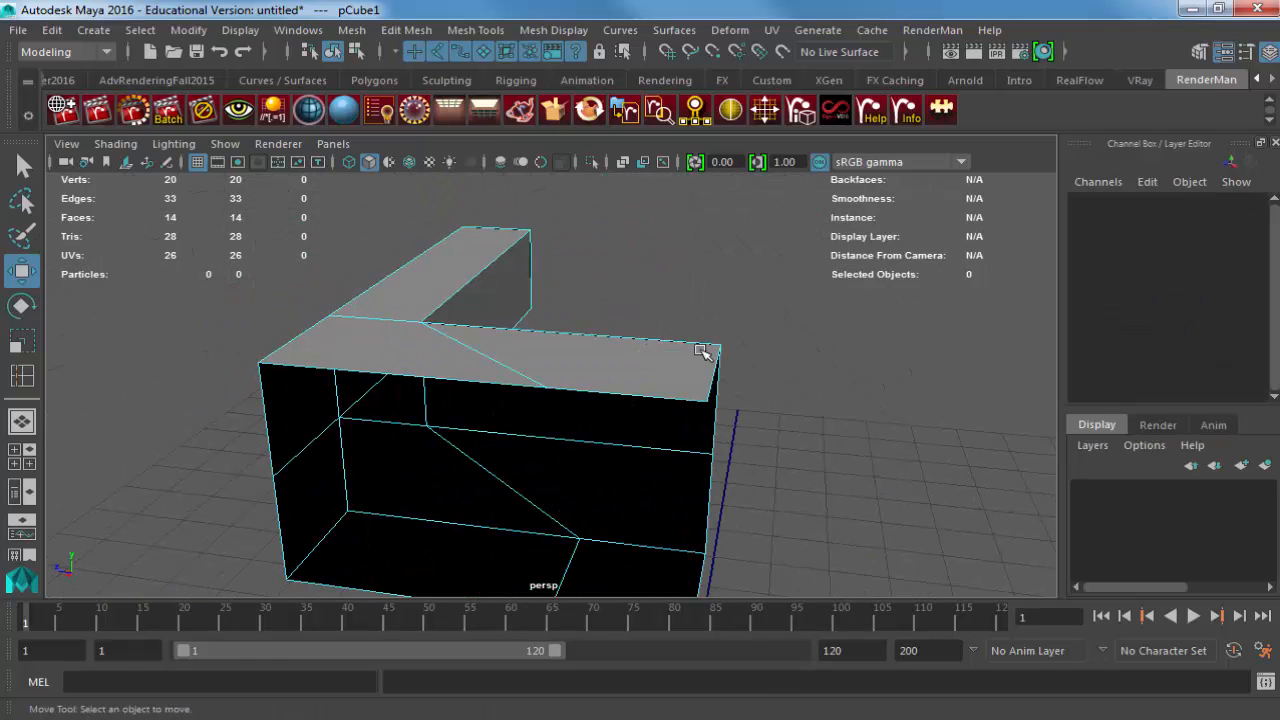
pyautogui.doubleClick(717, 375)
pyautogui.keyDown('alt'); pyautogui.moveTo(694, 434); pyautogui.dragTo(691, 310, button='middle'); pyautogui.keyUp('alt')
pyautogui.keyDown('alt'); pyautogui.moveTo(691, 310); pyautogui.dragTo(490, 330); pyautogui.keyUp('alt')
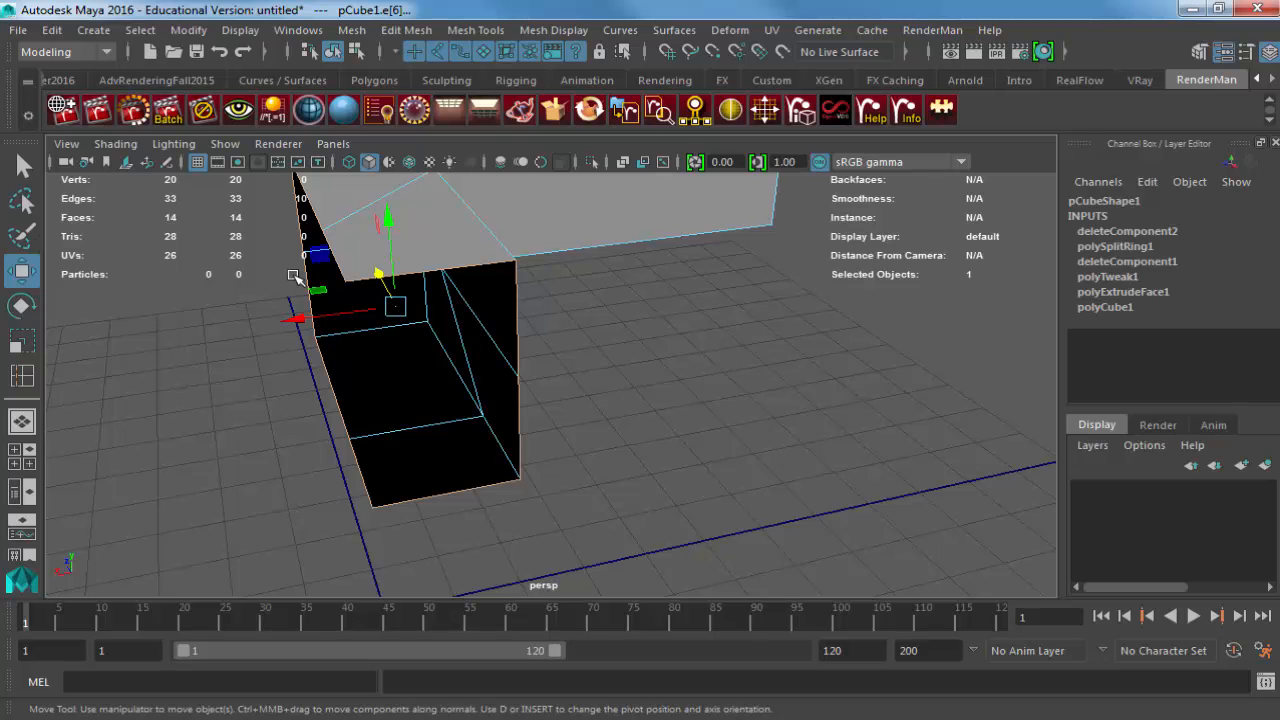
pyautogui.moveTo(388, 230); pyautogui.dragTo(391, 280)
pyautogui.hotkey('ctrl', 'z')
# Try pulling the top edge of the body's cut end inward along Z.
pyautogui.keyDown('alt'); pyautogui.moveTo(535, 338); pyautogui.dragTo(385, 349); pyautogui.keyUp('alt')
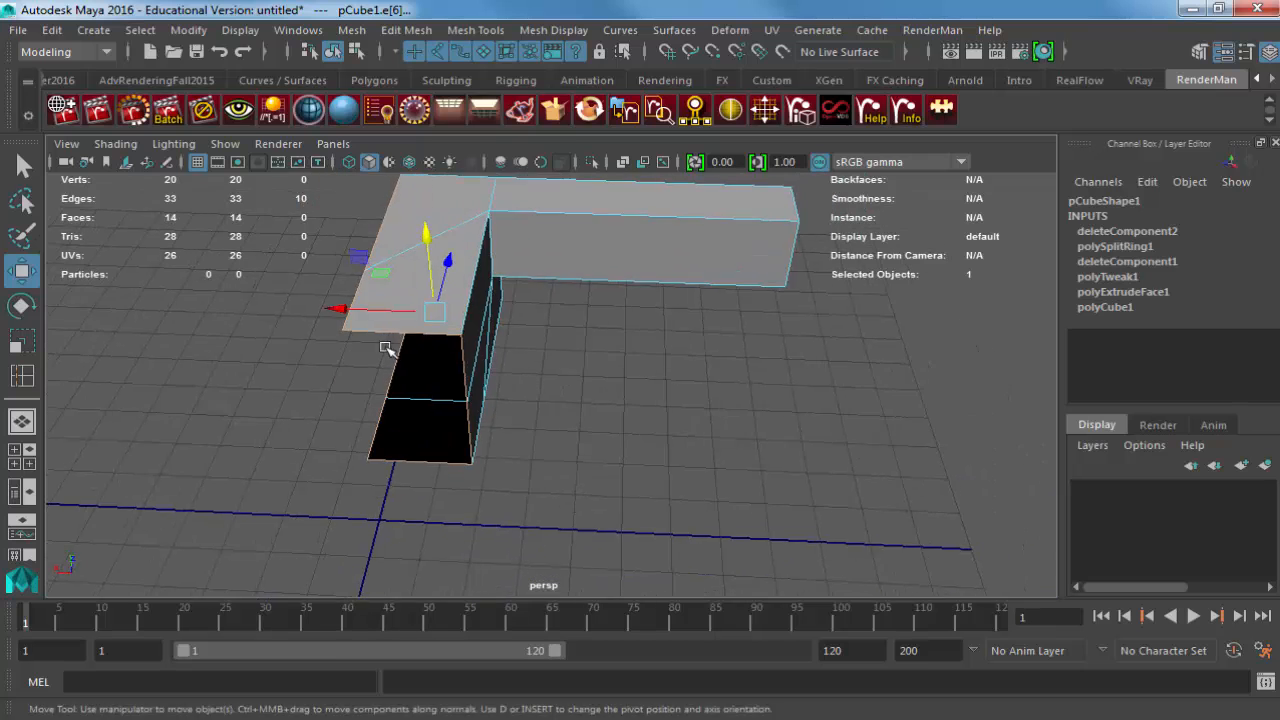
pyautogui.click(386, 349)
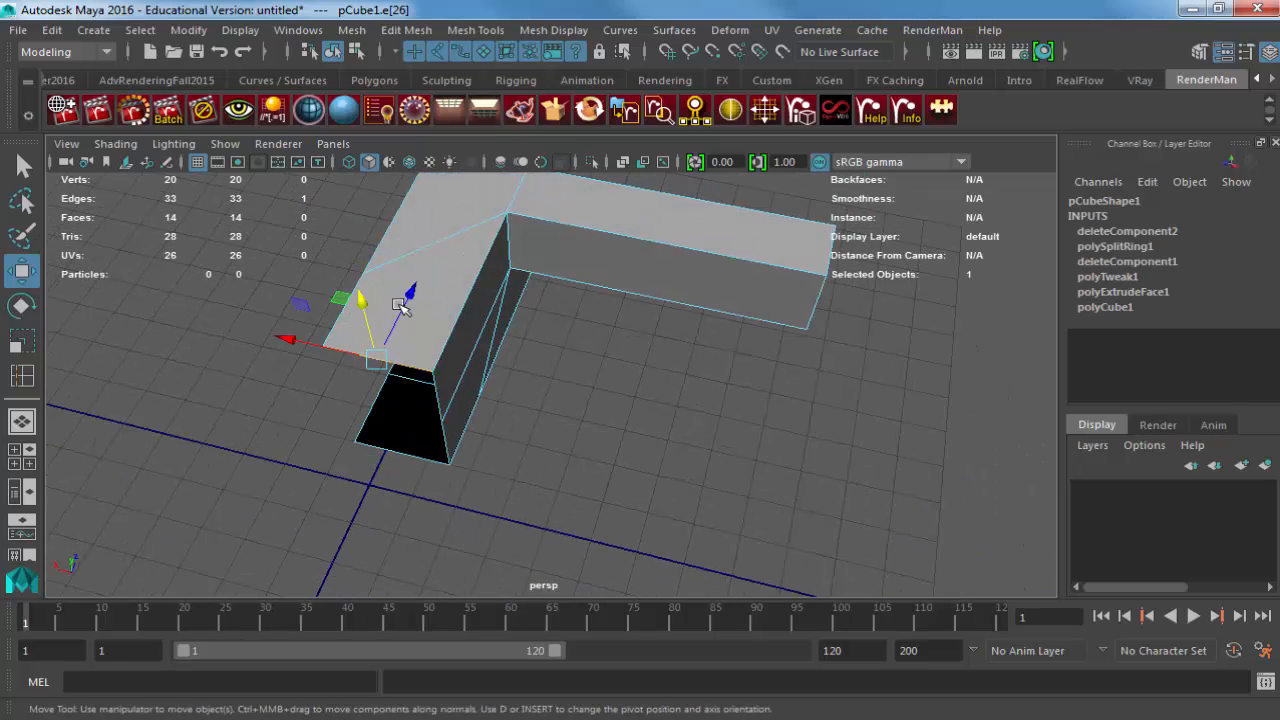
pyautogui.moveTo(408, 296); pyautogui.dragTo(442, 257)
pyautogui.keyDown('alt'); pyautogui.moveTo(445, 280); pyautogui.dragTo(338, 238); pyautogui.keyUp('alt')
pyautogui.keyDown('alt'); pyautogui.moveTo(338, 238); pyautogui.dragTo(417, 428, button='middle'); pyautogui.keyUp('alt')
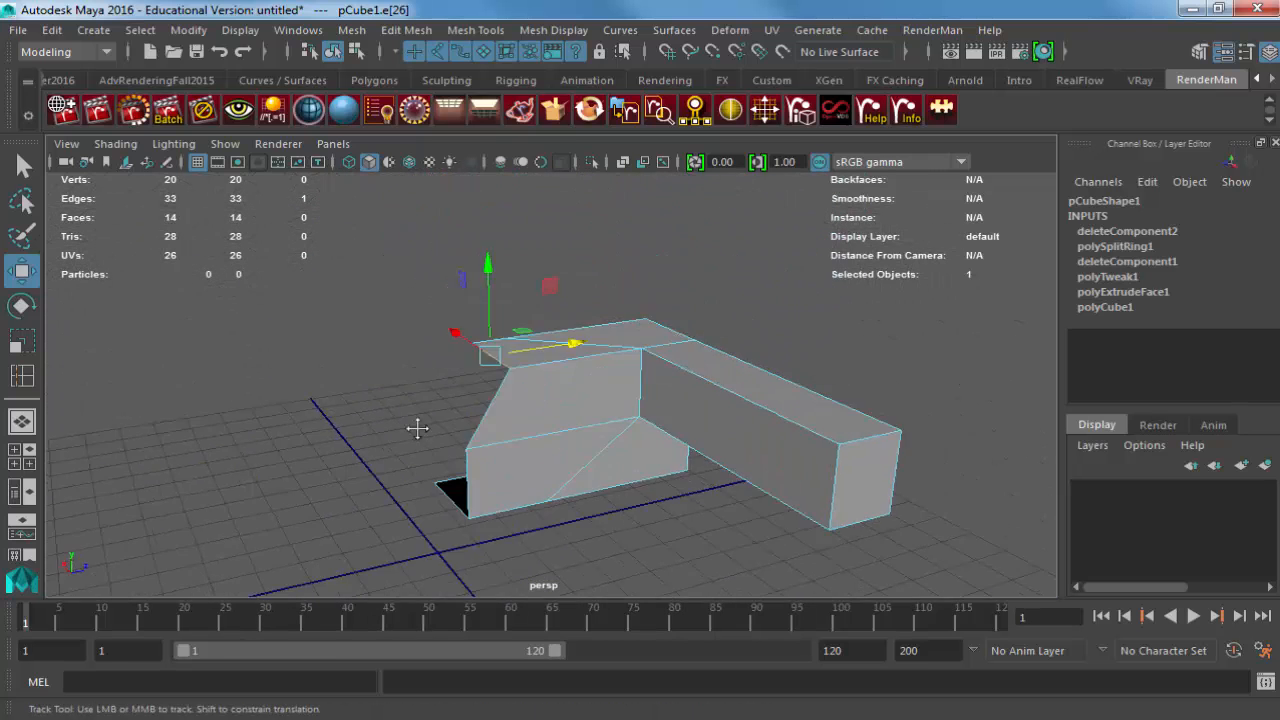
pyautogui.keyDown('alt'); pyautogui.moveTo(417, 428); pyautogui.dragTo(371, 420); pyautogui.keyUp('alt')
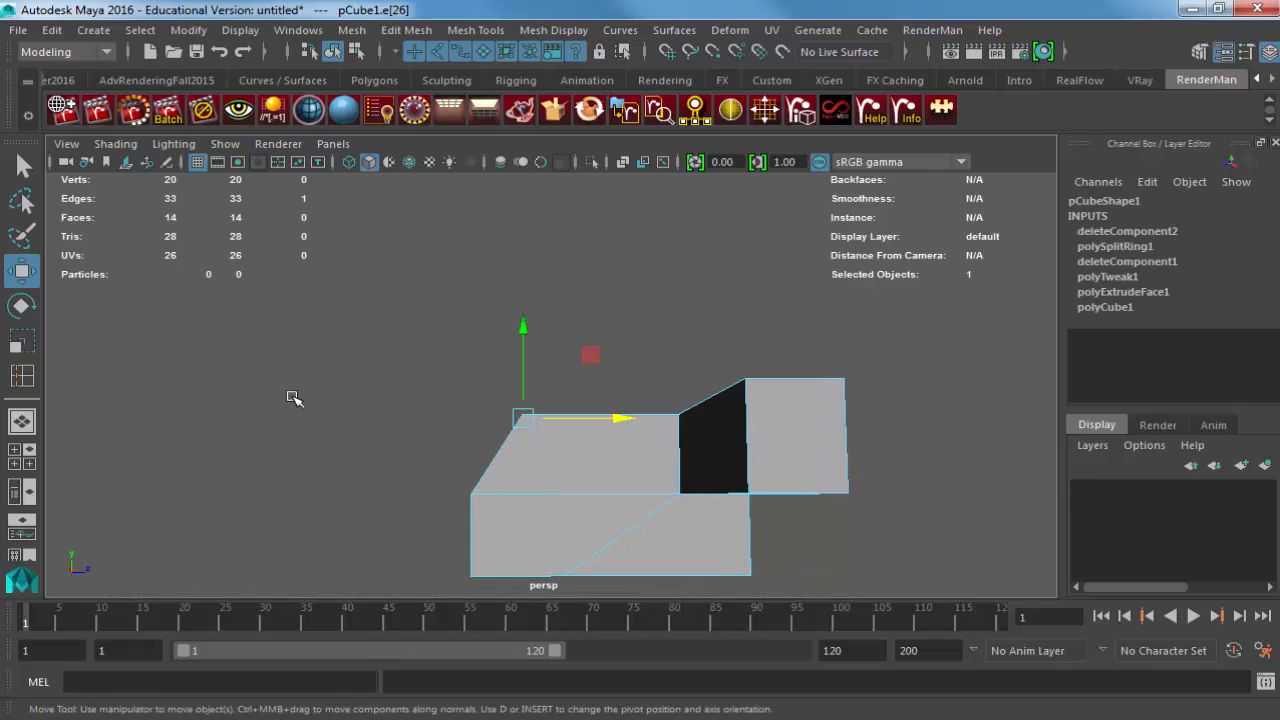
# Try mirroring the quarter in -Z, merged with the original and with Merge vertices, and undo the mirror and the edge move.
pyautogui.moveTo(551, 472); pyautogui.dragTo(551, 448, button='right')
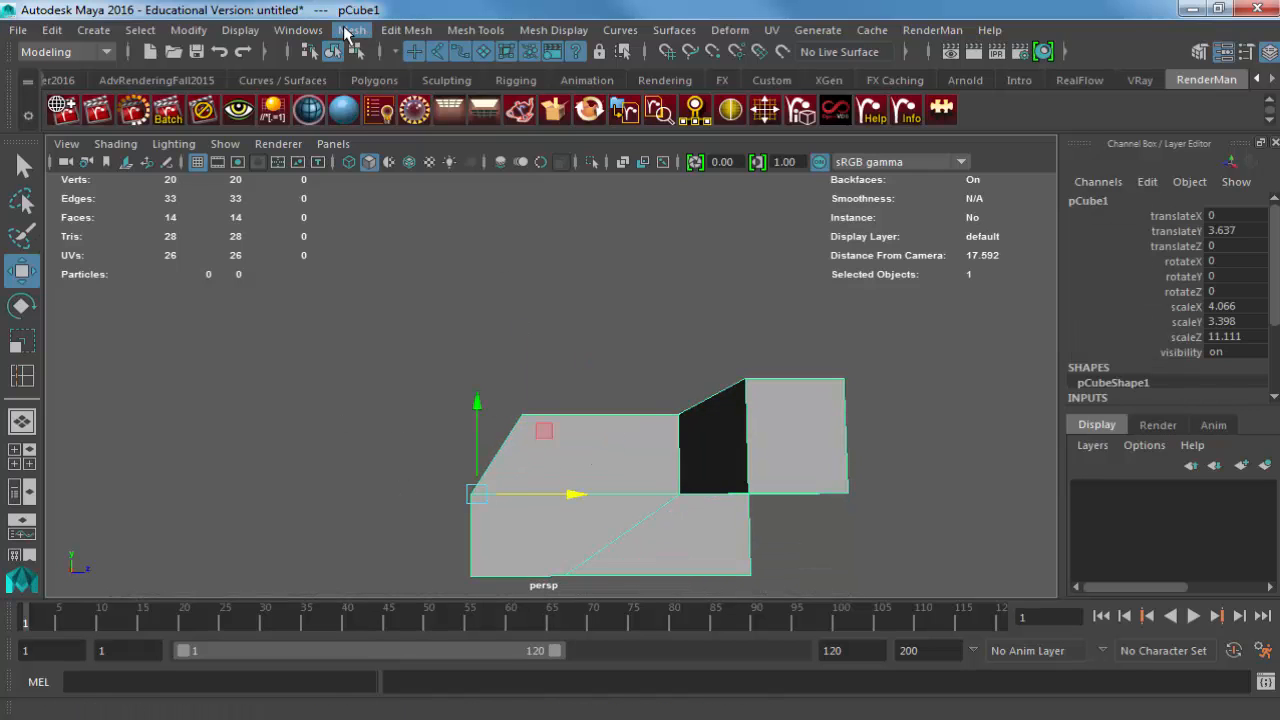
pyautogui.click(350, 30)
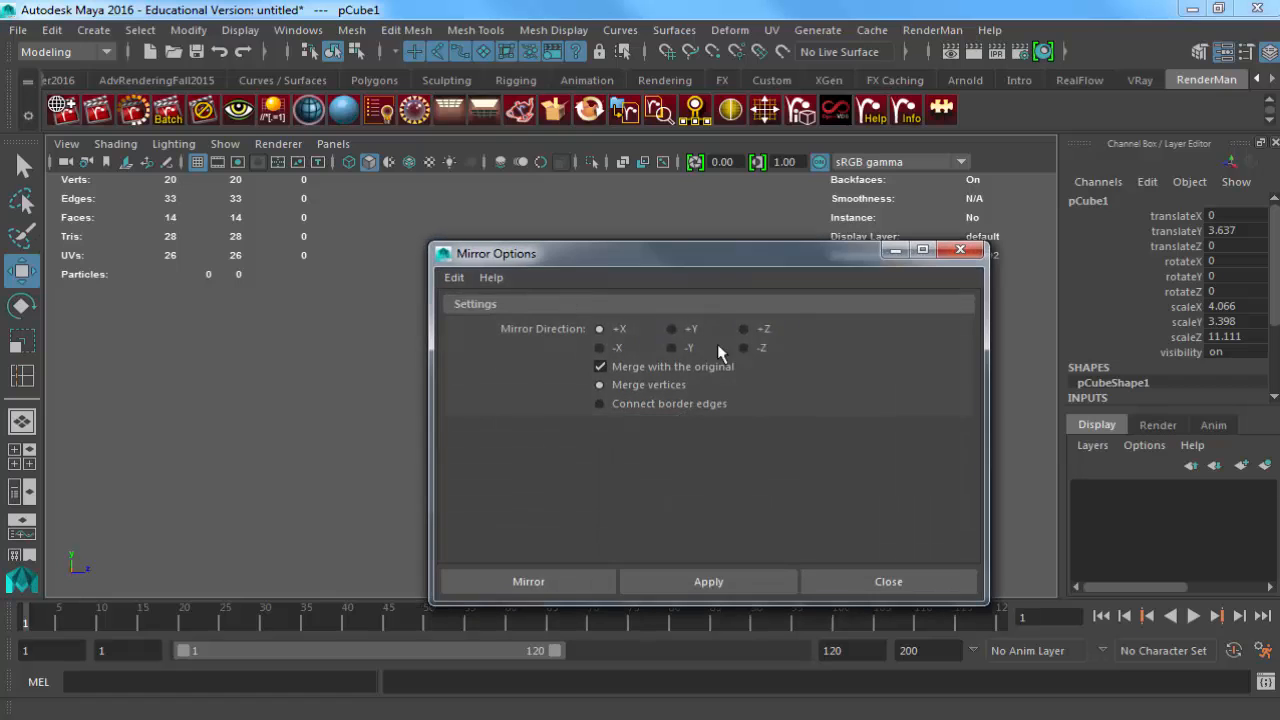
pyautogui.click(551, 581)
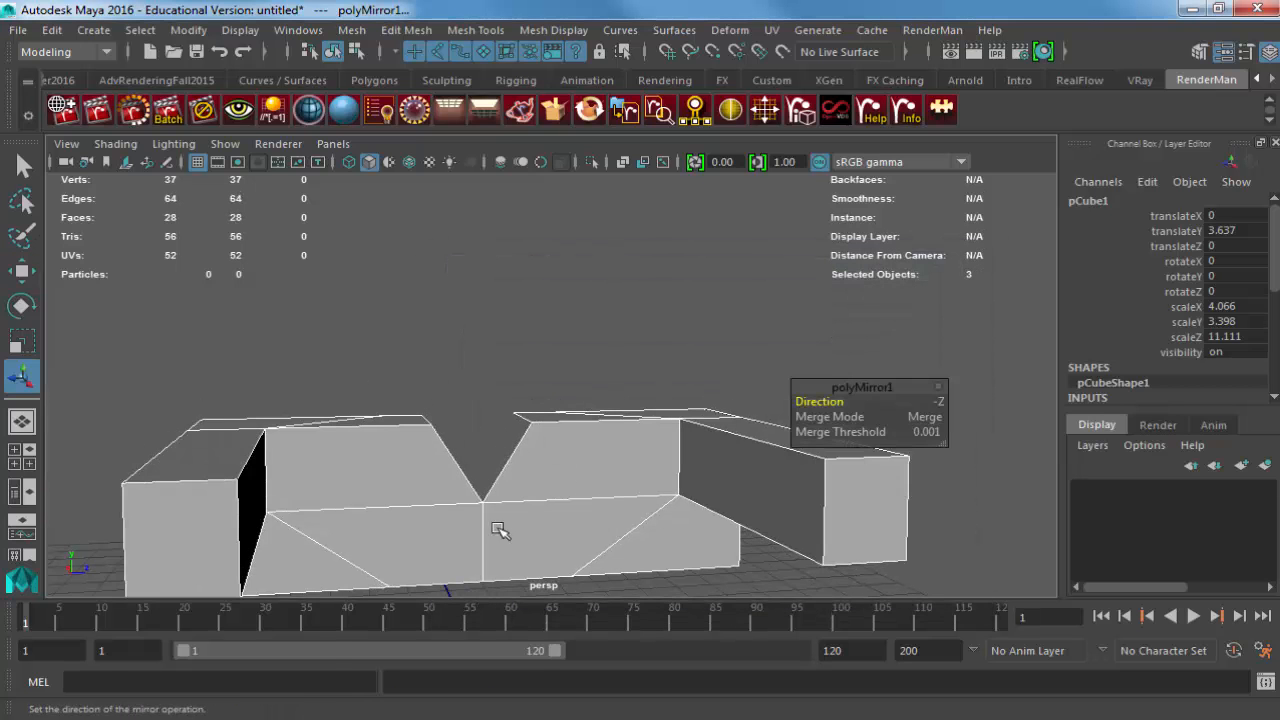
pyautogui.hotkey('ctrl', 'z')
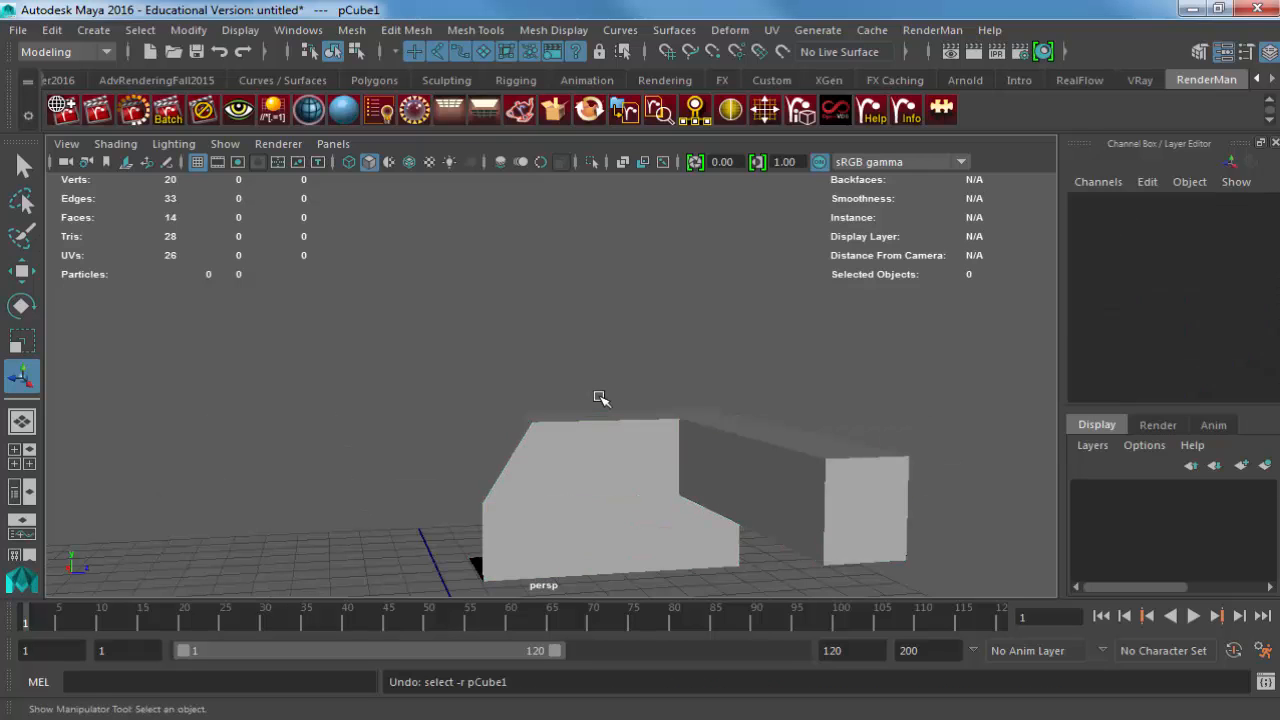
pyautogui.hotkey('ctrl', 'z')
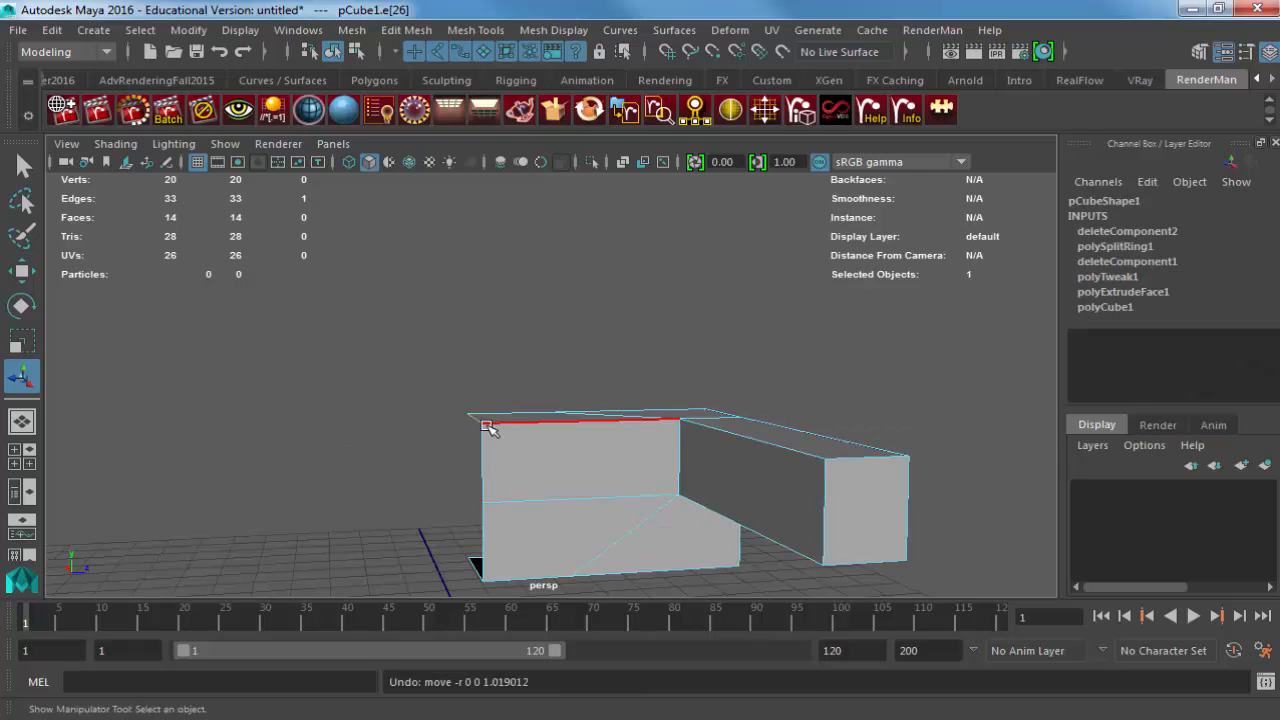
# Lower the two top vertices at the body's cut end, and lower the body's other four top vertices.
pyautogui.press('w')
pyautogui.moveTo(477, 372); pyautogui.dragTo(626, 470)
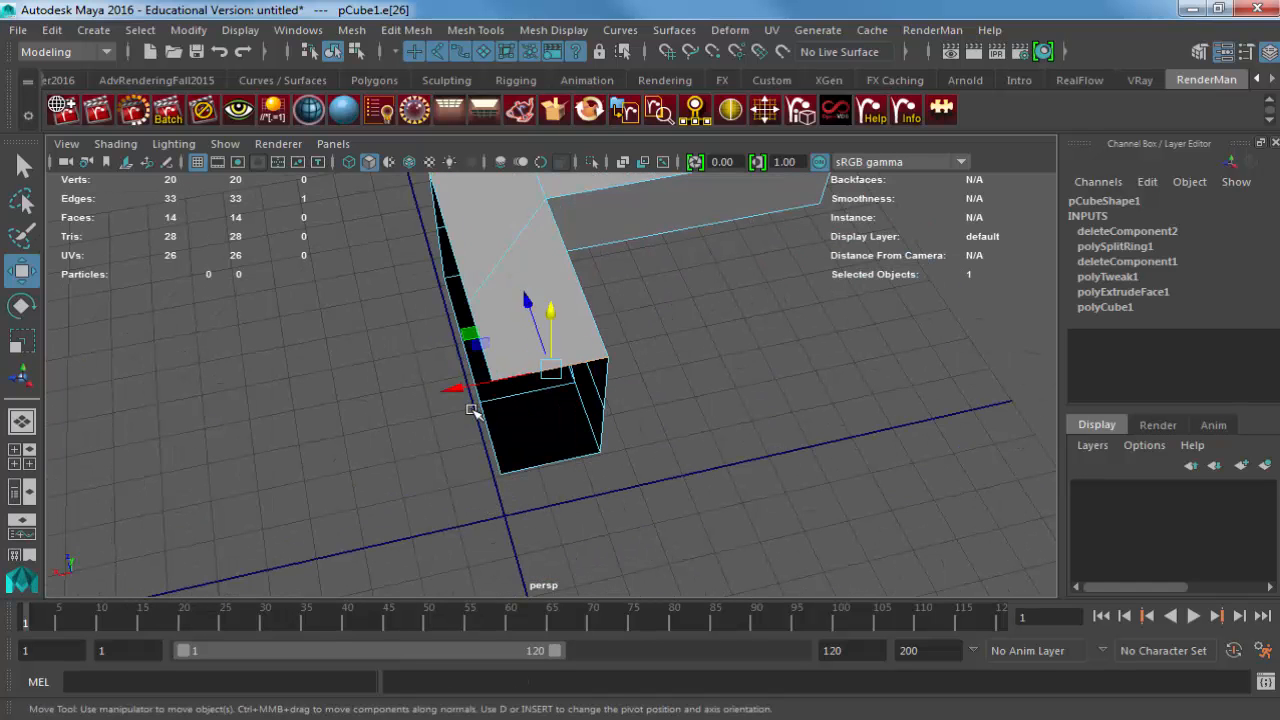
pyautogui.keyDown('alt'); pyautogui.moveTo(563, 468); pyautogui.dragTo(477, 393); pyautogui.keyUp('alt')
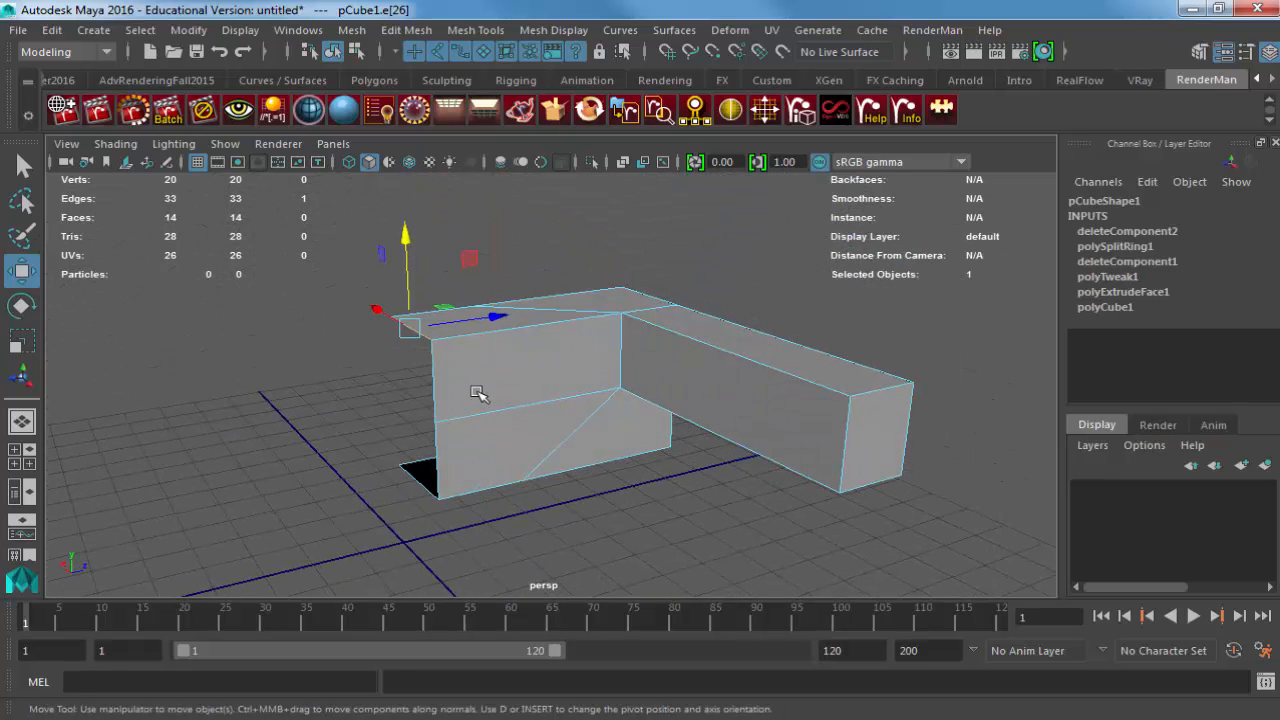
pyautogui.click(432, 343)
pyautogui.keyDown('shift'); pyautogui.moveTo(365, 299); pyautogui.dragTo(416, 324); pyautogui.keyUp('shift')
pyautogui.moveTo(408, 242); pyautogui.dragTo(480, 274)
pyautogui.moveTo(641, 316); pyautogui.dragTo(642, 317)
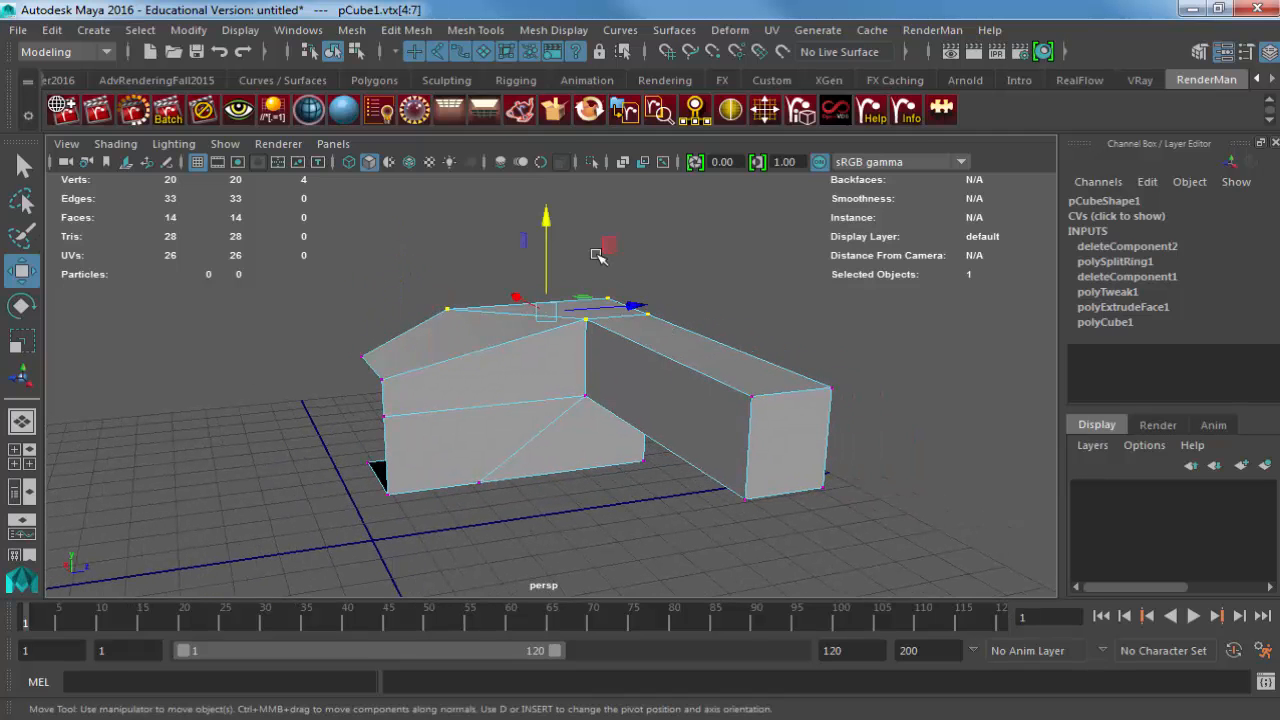
pyautogui.moveTo(548, 224); pyautogui.dragTo(545, 266)
# Lower the four vertices at the arm's tip and move them outward along Z so the arm runs diagonally.
pyautogui.keyDown('alt'); pyautogui.moveTo(545, 266); pyautogui.dragTo(895, 287); pyautogui.keyUp('alt')
pyautogui.moveTo(850, 349); pyautogui.dragTo(850, 349)
pyautogui.moveTo(905, 270); pyautogui.dragTo(904, 305)
pyautogui.keyDown('alt'); pyautogui.moveTo(951, 363); pyautogui.dragTo(575, 400); pyautogui.keyUp('alt')
pyautogui.keyDown('alt'); pyautogui.moveTo(575, 400); pyautogui.dragTo(547, 377, button='middle'); pyautogui.keyUp('alt')
pyautogui.keyDown('alt'); pyautogui.moveTo(547, 377); pyautogui.dragTo(432, 583); pyautogui.keyUp('alt')
pyautogui.keyDown('alt'); pyautogui.moveTo(450, 450); pyautogui.dragTo(613, 411); pyautogui.keyUp('alt')
# In the top view, rotate the arm's four tip vertices so the end face sits square to the arm.
pyautogui.press('space')
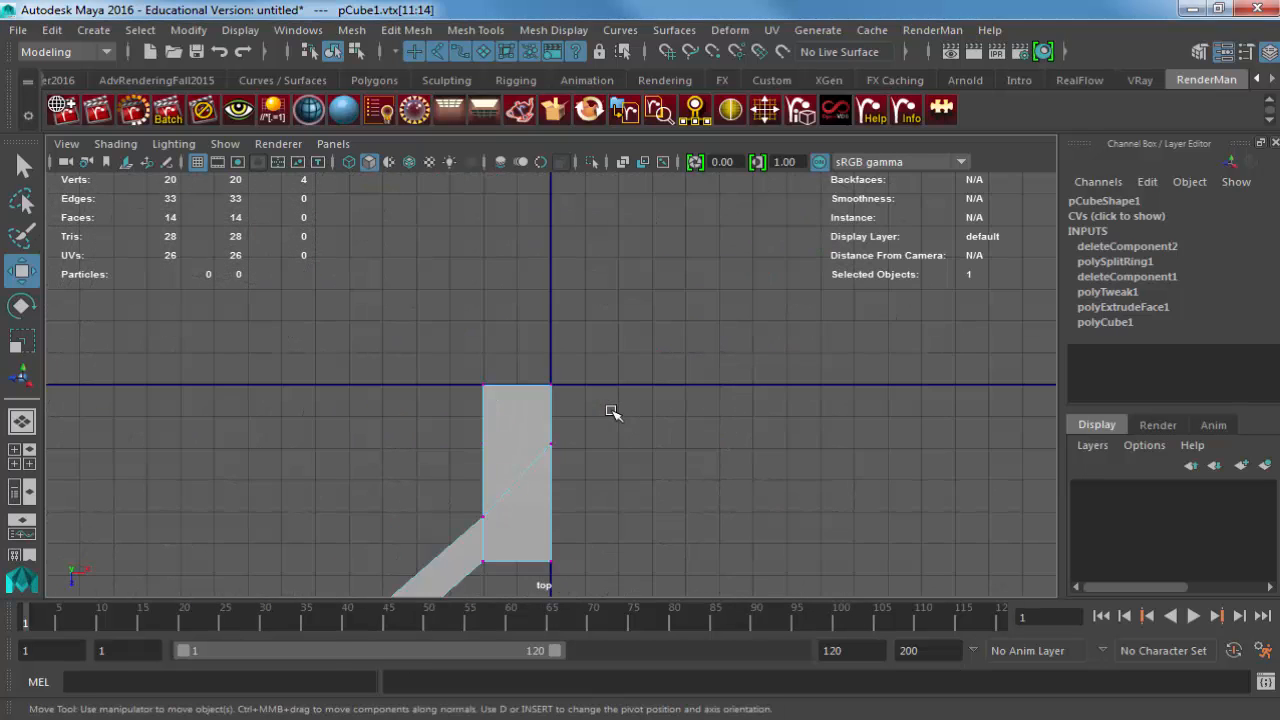
pyautogui.keyDown('alt'); pyautogui.moveTo(588, 420); pyautogui.dragTo(595, 341, button='middle'); pyautogui.keyUp('alt')
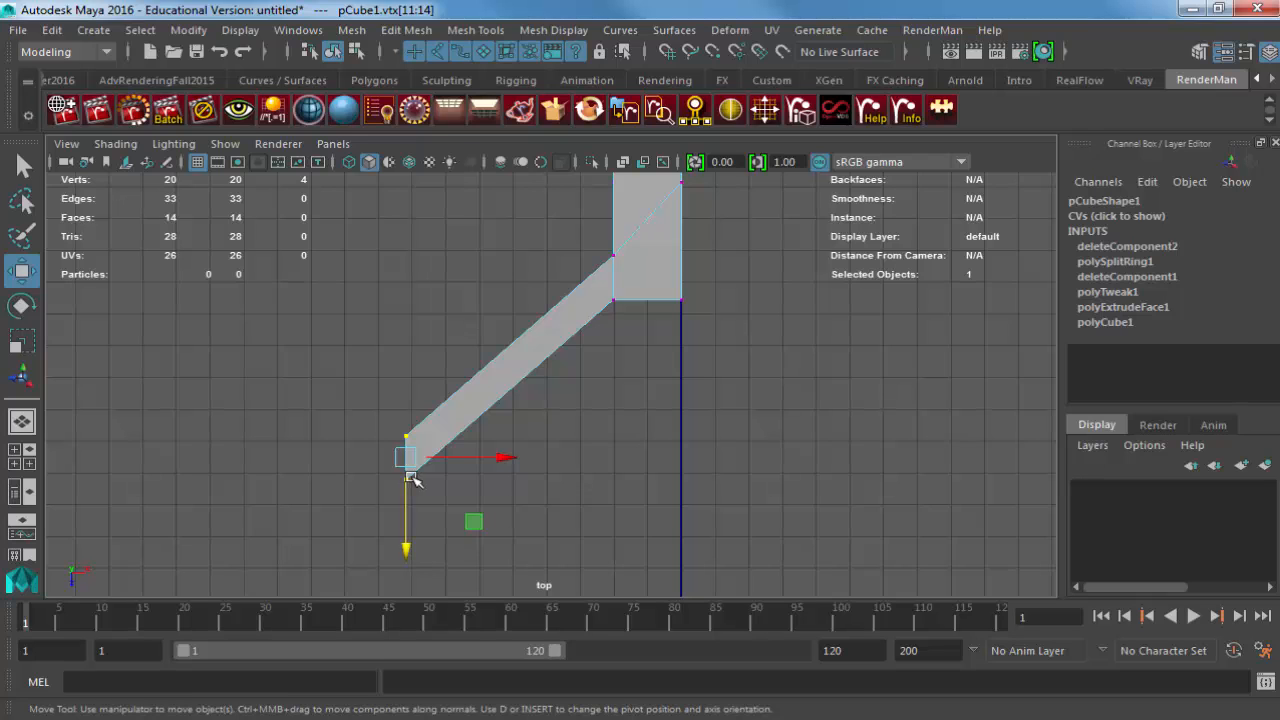
pyautogui.press('e')
pyautogui.moveTo(466, 522); pyautogui.dragTo(487, 472)
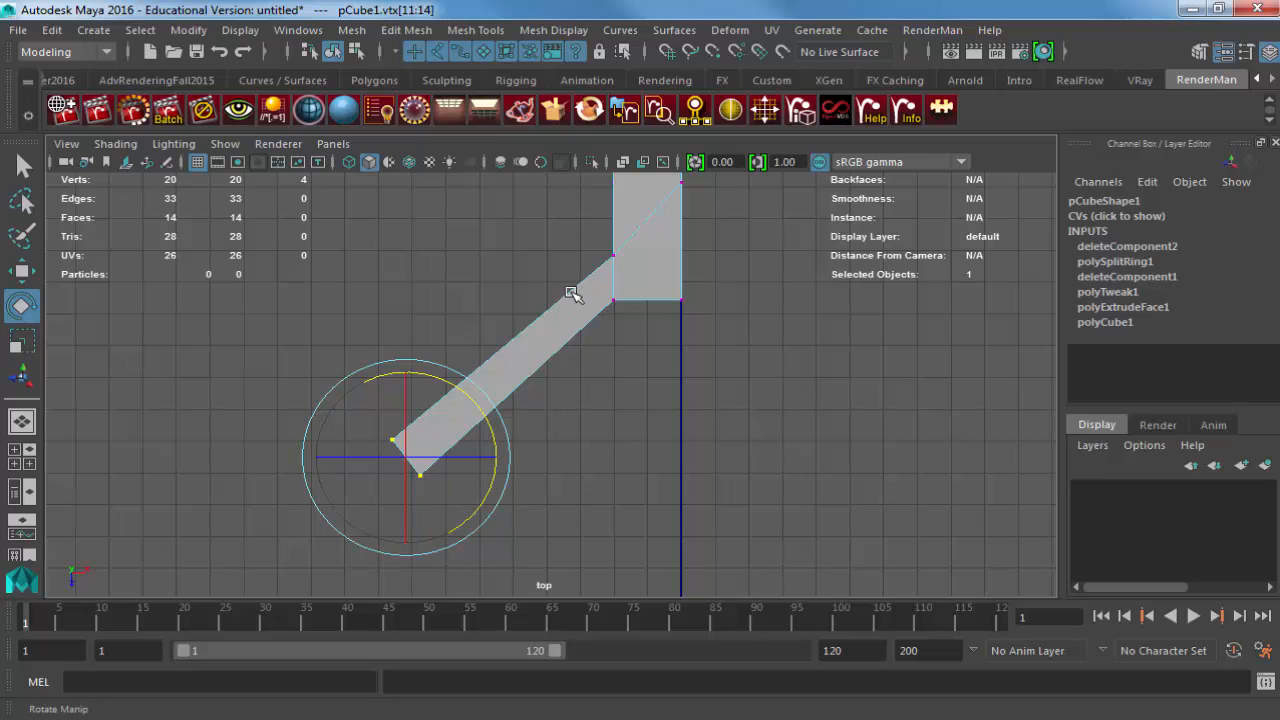
# Scale the arm's tip vertices down to about 0.79 in X and Z to narrow the end.
pyautogui.keyDown('alt'); pyautogui.moveTo(530, 349); pyautogui.dragTo(700, 368, button='right'); pyautogui.keyUp('alt')
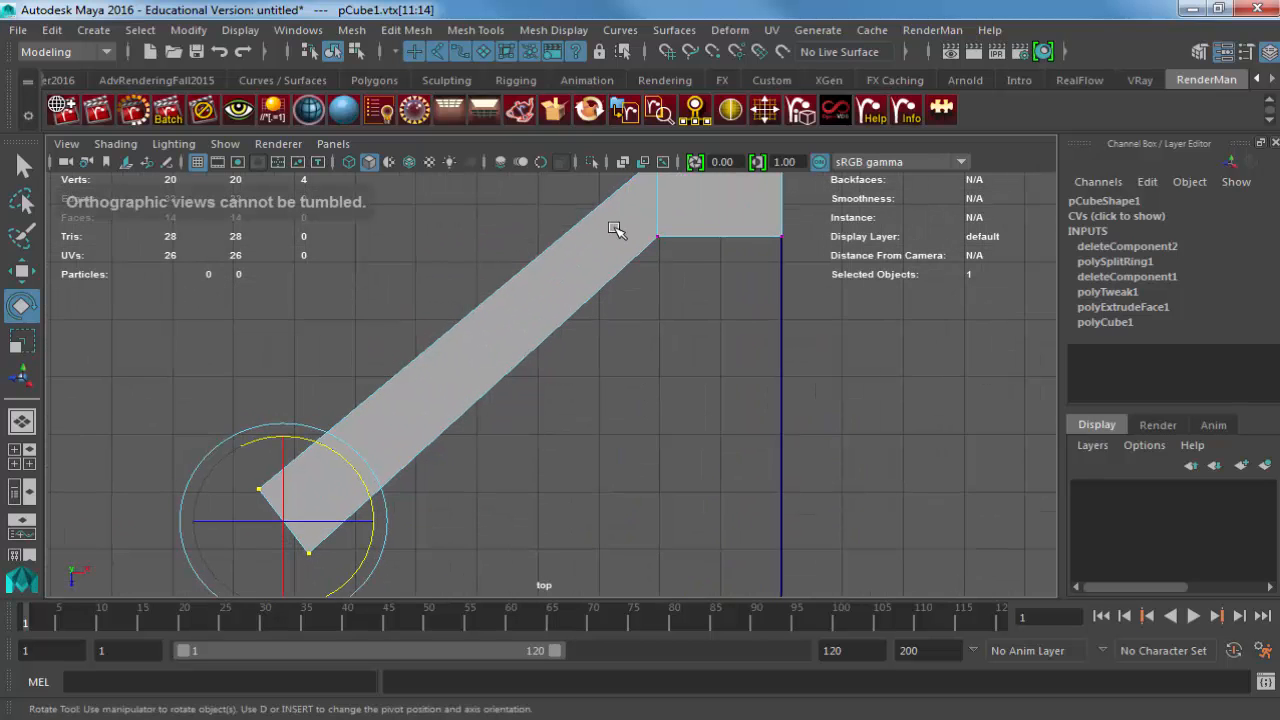
pyautogui.press('r')
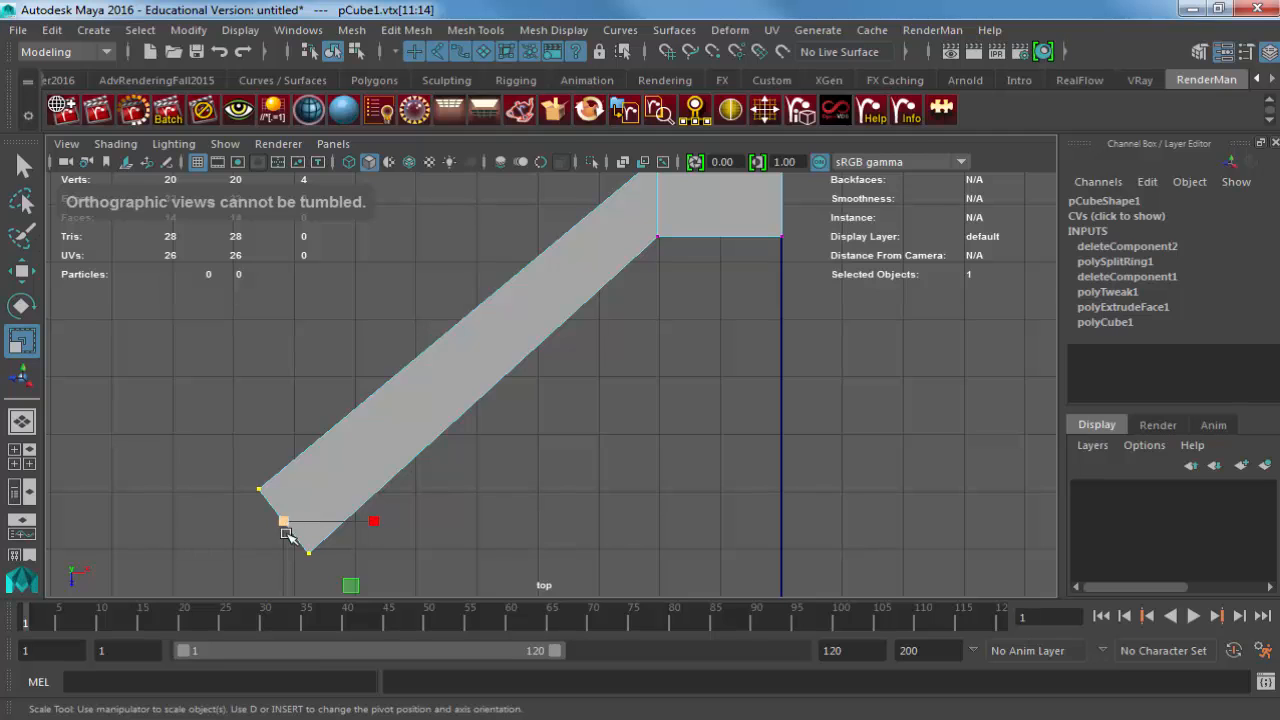
pyautogui.moveTo(350, 585); pyautogui.dragTo(342, 578)
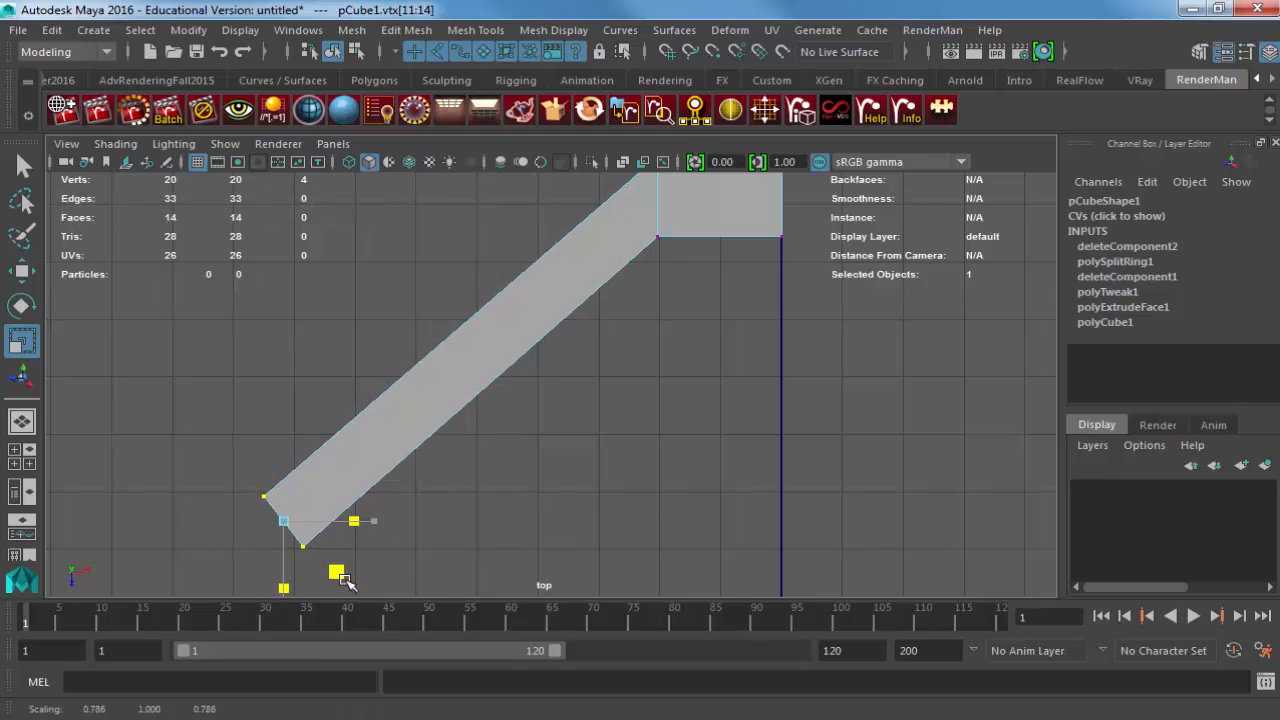
# Examine the quarter model with smooth preview in the perspective view, and return it to the unsmoothed display.
pyautogui.keyDown('alt'); pyautogui.moveTo(552, 451); pyautogui.dragTo(436, 465, button='right'); pyautogui.keyUp('alt')
pyautogui.keyDown('alt'); pyautogui.moveTo(436, 465); pyautogui.dragTo(389, 506, button='middle'); pyautogui.keyUp('alt')
pyautogui.keyDown('alt'); pyautogui.moveTo(577, 395); pyautogui.dragTo(460, 534, button='middle'); pyautogui.keyUp('alt')
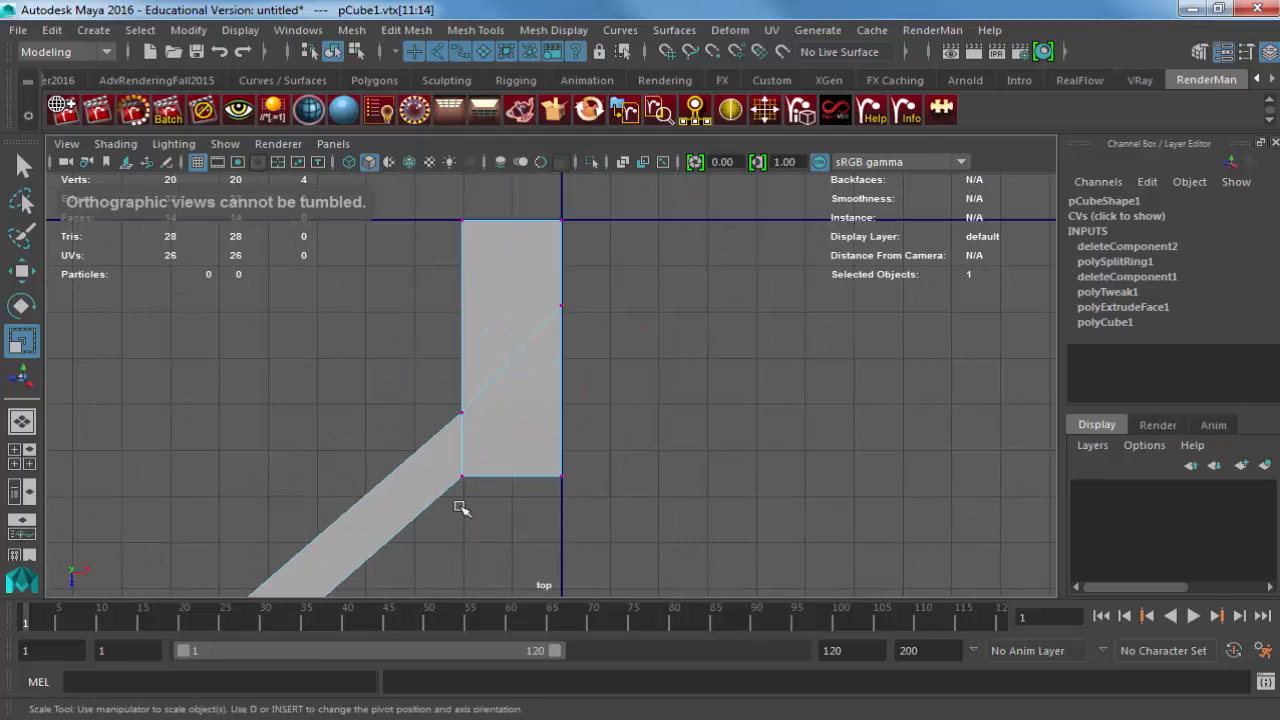
pyautogui.press('space')
pyautogui.moveTo(460, 506); pyautogui.dragTo(458, 440)
pyautogui.keyDown('alt'); pyautogui.moveTo(460, 415); pyautogui.dragTo(289, 411); pyautogui.keyUp('alt')
pyautogui.press('3')
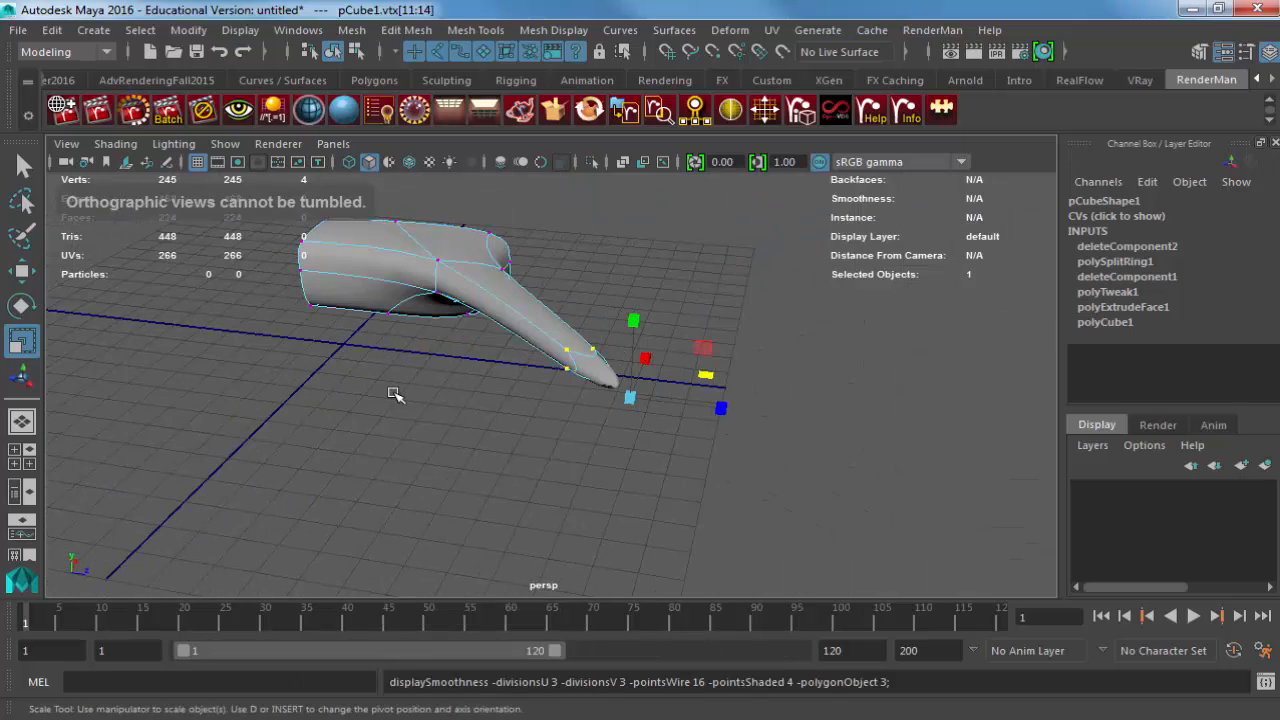
pyautogui.keyDown('alt'); pyautogui.moveTo(545, 365); pyautogui.dragTo(568, 484, button='middle'); pyautogui.keyUp('alt')
pyautogui.keyDown('alt'); pyautogui.moveTo(568, 484); pyautogui.dragTo(607, 396); pyautogui.keyUp('alt')
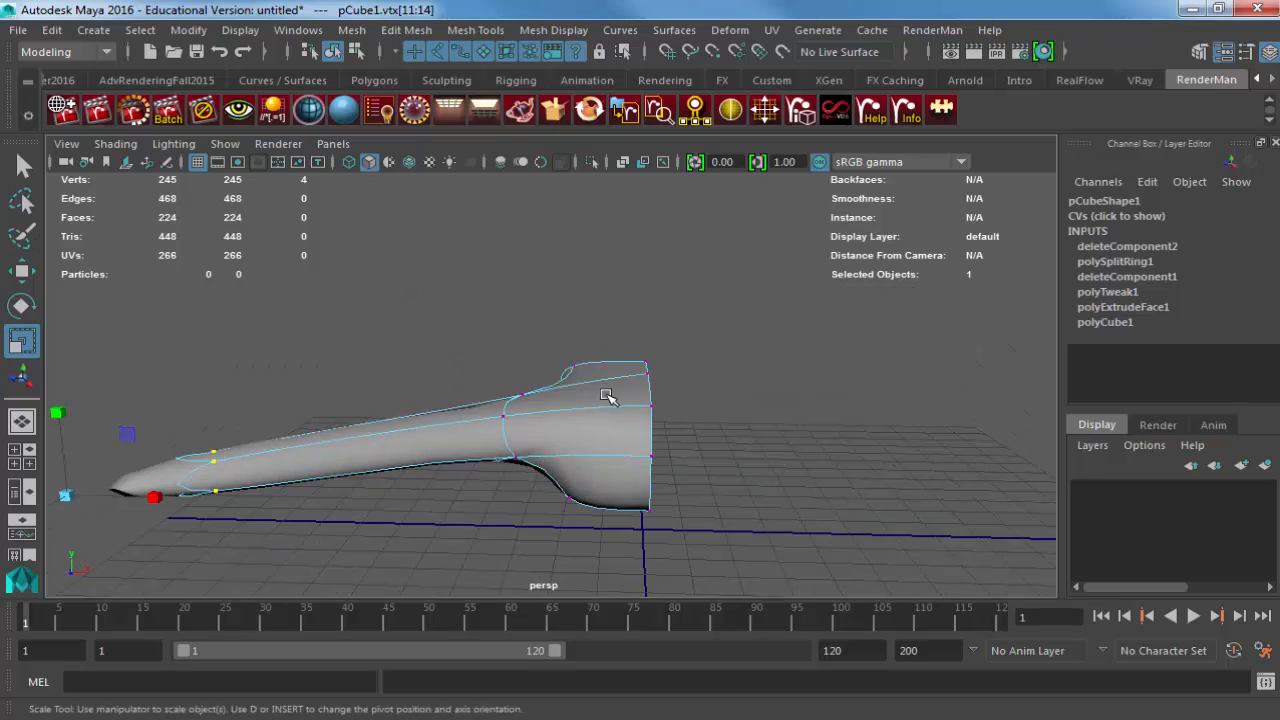
pyautogui.press('1')
# Bevel the four edges around the joint where the arm meets the body.
pyautogui.keyDown('alt'); pyautogui.moveTo(434, 460); pyautogui.dragTo(460, 520); pyautogui.keyUp('alt')
pyautogui.keyDown('alt'); pyautogui.moveTo(560, 510); pyautogui.dragTo(889, 500, button='right'); pyautogui.keyUp('alt')
pyautogui.keyDown('alt'); pyautogui.moveTo(889, 500); pyautogui.dragTo(715, 472); pyautogui.keyUp('alt')
pyautogui.moveTo(570, 430); pyautogui.dragTo(569, 384, button='right')
pyautogui.click(543, 372)
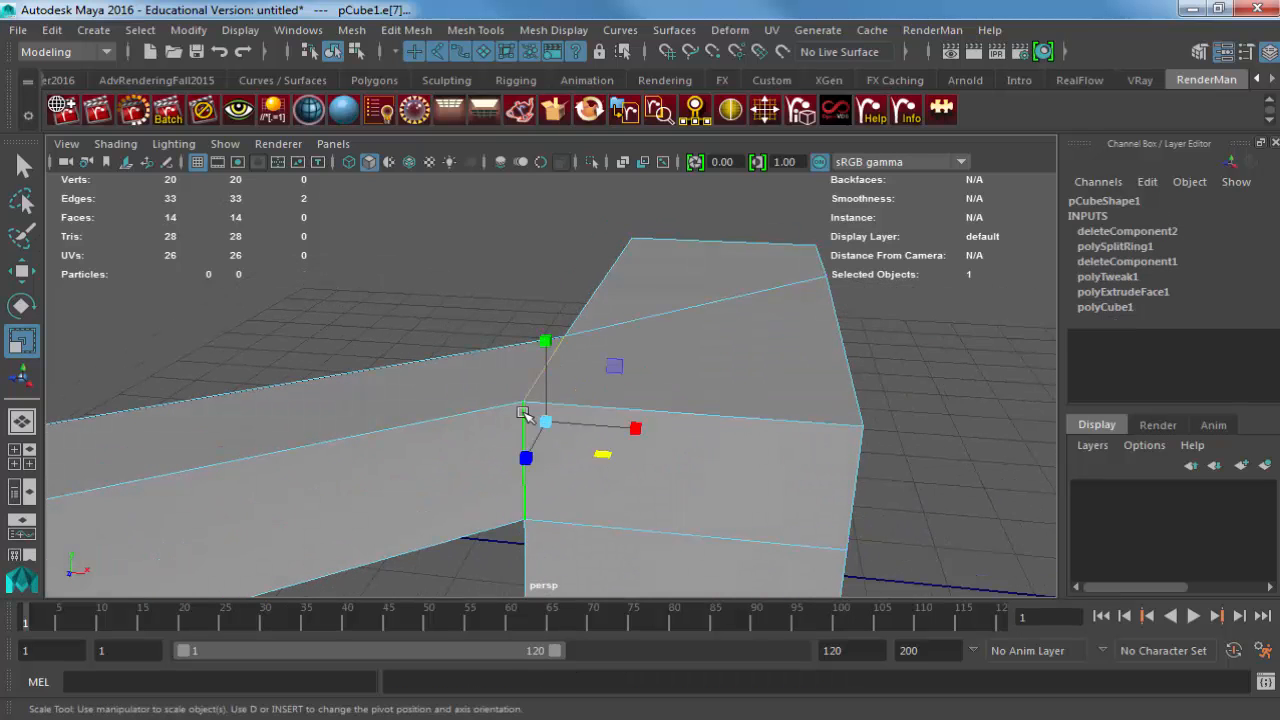
pyautogui.keyDown('alt'); pyautogui.moveTo(378, 456); pyautogui.dragTo(790, 455); pyautogui.keyUp('alt')
pyautogui.keyDown('alt'); pyautogui.moveTo(420, 440); pyautogui.dragTo(220, 431, button='right'); pyautogui.keyUp('alt')
pyautogui.keyDown('alt'); pyautogui.moveTo(423, 560); pyautogui.dragTo(409, 437, button='middle'); pyautogui.keyUp('alt')
pyautogui.keyDown('alt'); pyautogui.moveTo(409, 437); pyautogui.dragTo(370, 440); pyautogui.keyUp('alt')
pyautogui.keyDown('alt'); pyautogui.moveTo(370, 440); pyautogui.dragTo(422, 405, button='right'); pyautogui.keyUp('alt')
pyautogui.keyDown('alt'); pyautogui.moveTo(500, 469); pyautogui.dragTo(460, 347); pyautogui.keyUp('alt')
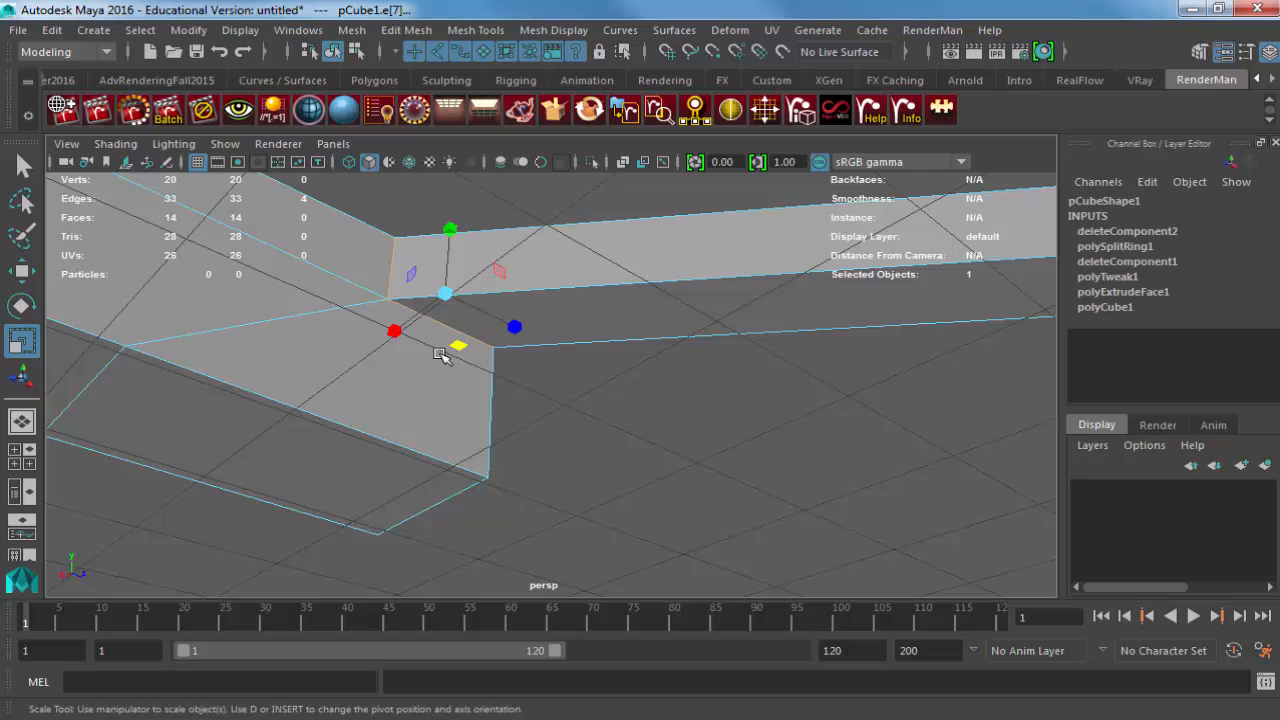
pyautogui.click(405, 30)
pyautogui.click(430, 100)
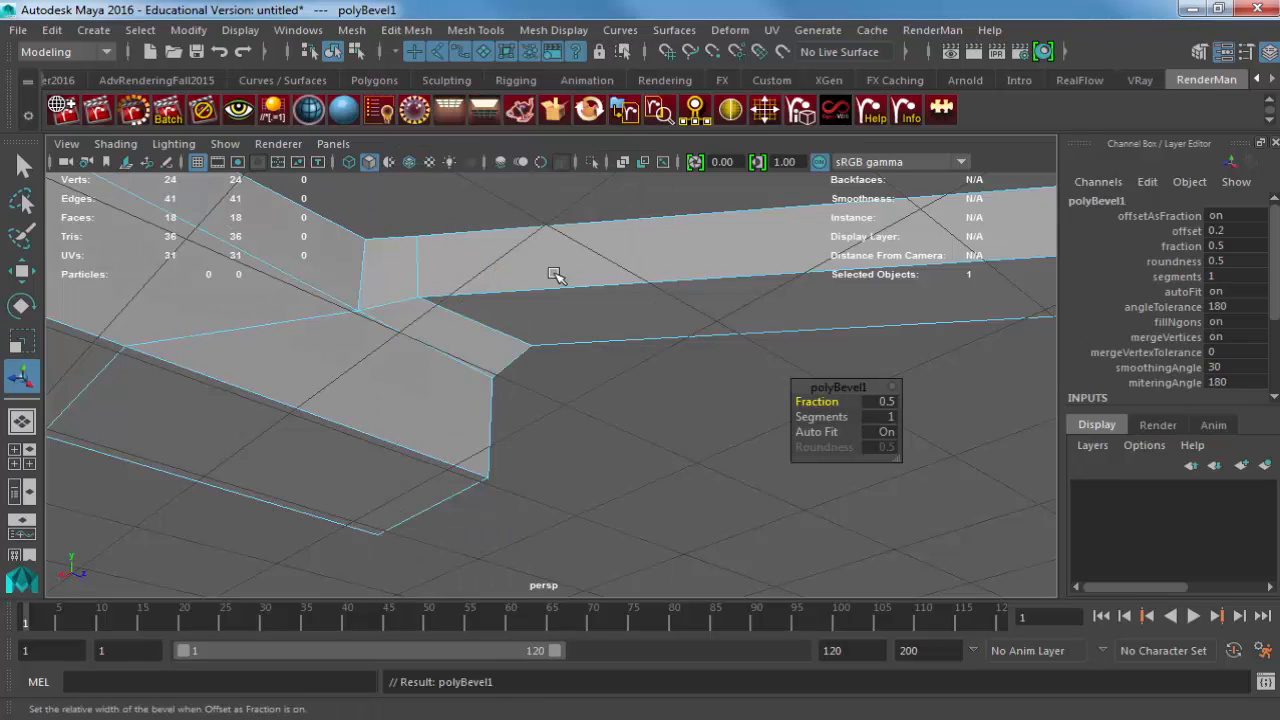
# Set the joint bevel's fraction to 0.2 and its segments to 2.
pyautogui.keyDown('alt'); pyautogui.moveTo(555, 275); pyautogui.dragTo(872, 404); pyautogui.keyUp('alt')
pyautogui.click(885, 403)
pyautogui.write('.2')
pyautogui.press('Return')
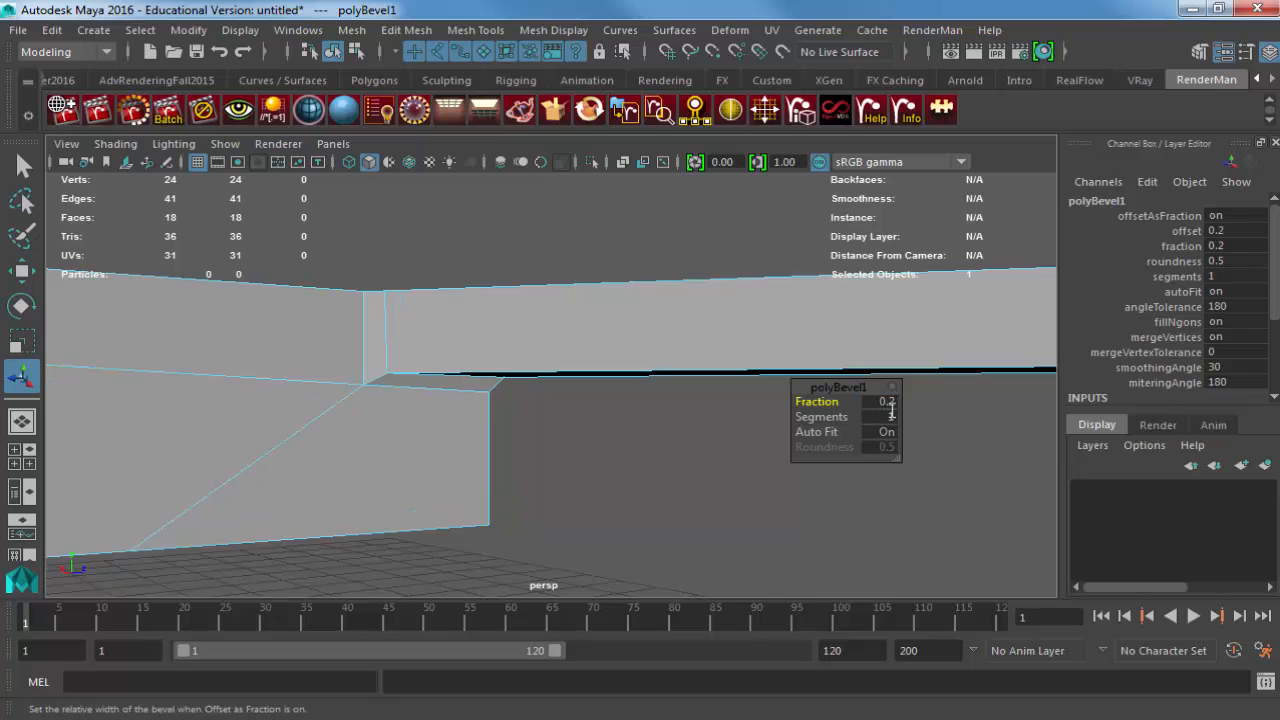
pyautogui.click(888, 418)
pyautogui.write('2')
pyautogui.press('Return')
# Examine the bevelled joint and the arm's tip with smooth preview, and return the mesh to the unsmoothed display.
pyautogui.keyDown('alt'); pyautogui.moveTo(553, 368); pyautogui.dragTo(543, 506); pyautogui.keyUp('alt')
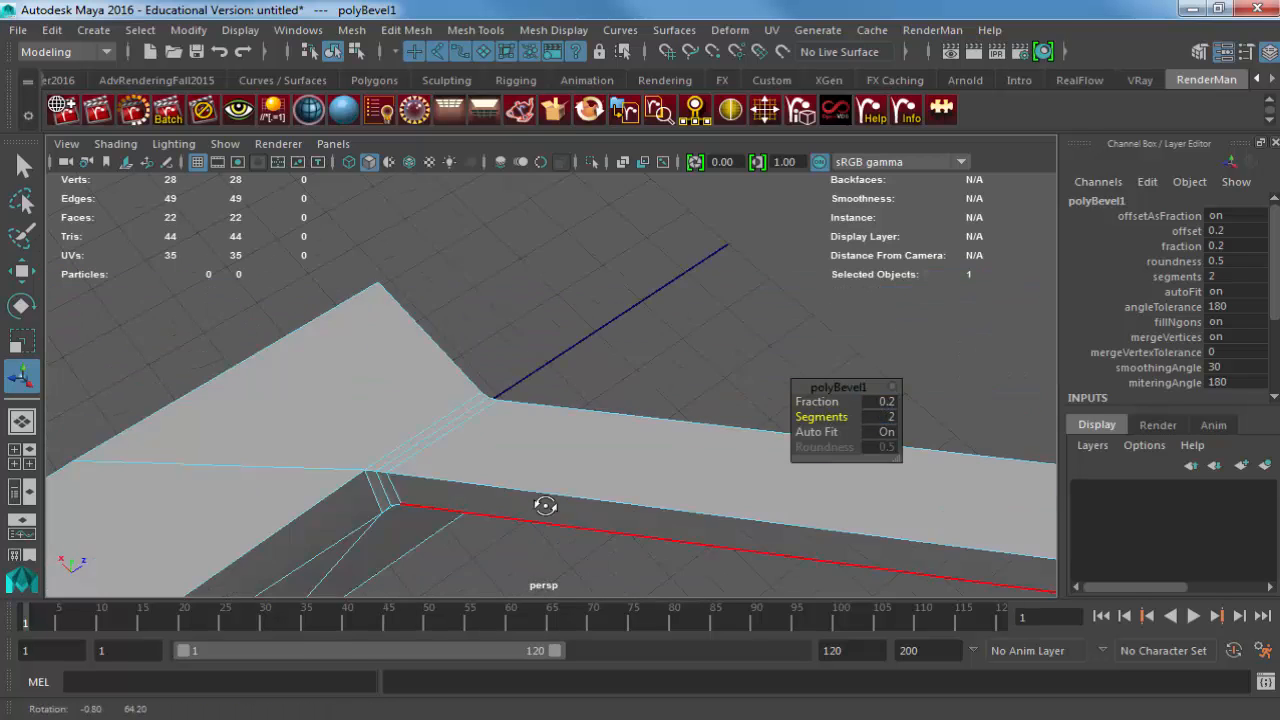
pyautogui.scroll(-3, 543, 506)
pyautogui.moveTo(410, 457); pyautogui.dragTo(453, 428, button='right')
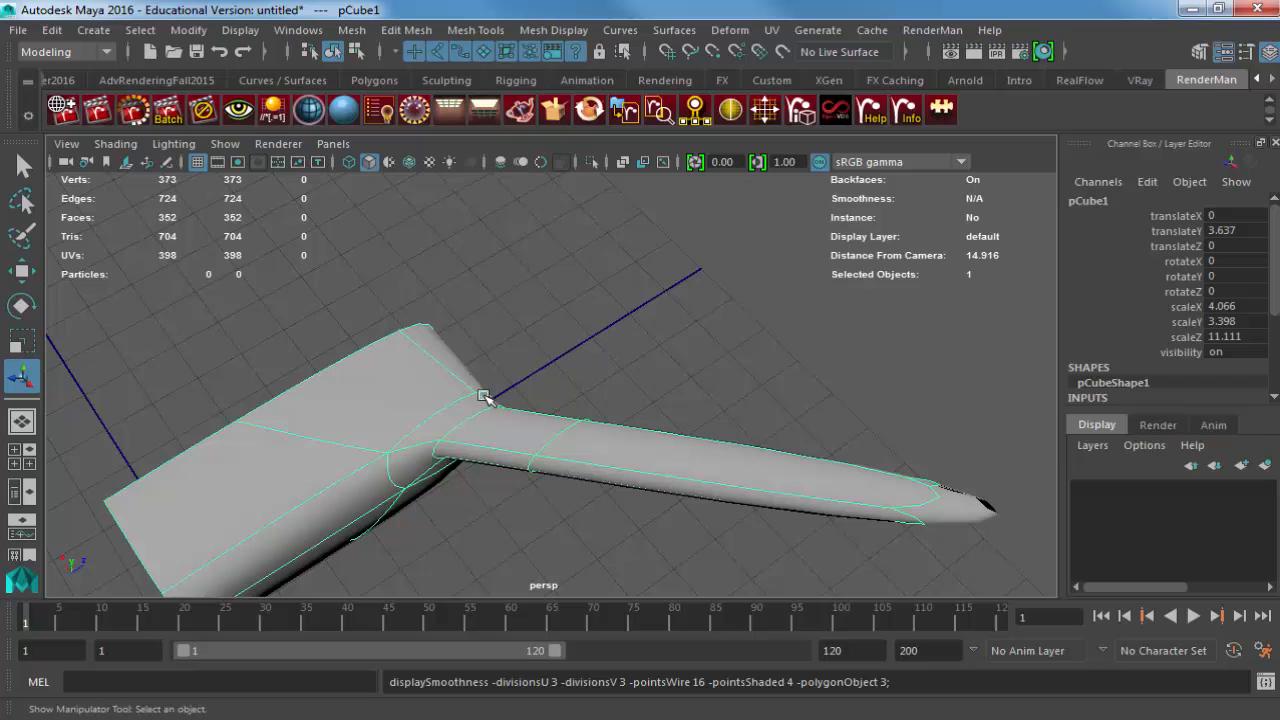
pyautogui.click(657, 371)
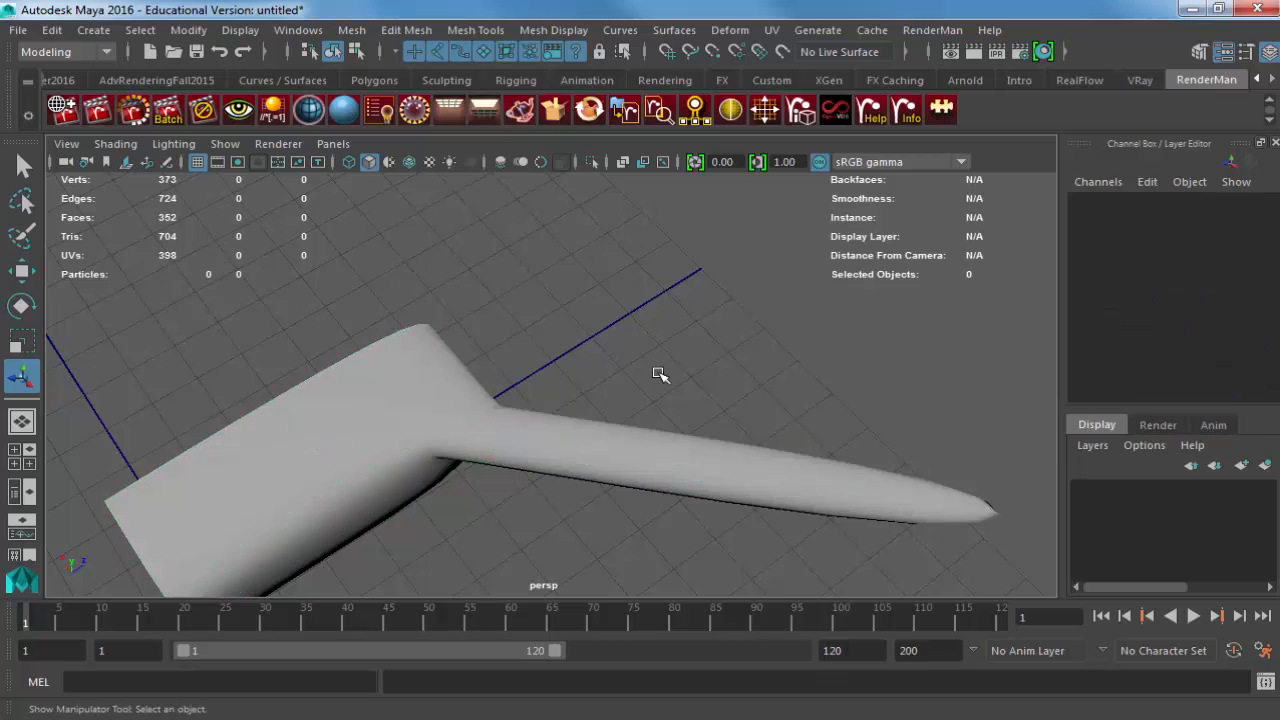
pyautogui.keyDown('alt'); pyautogui.moveTo(657, 371); pyautogui.dragTo(409, 320); pyautogui.keyUp('alt')
pyautogui.scroll(4, 534, 349)
pyautogui.keyDown('alt'); pyautogui.moveTo(588, 525); pyautogui.dragTo(890, 415); pyautogui.keyUp('alt')
pyautogui.scroll(-5, 483, 449)
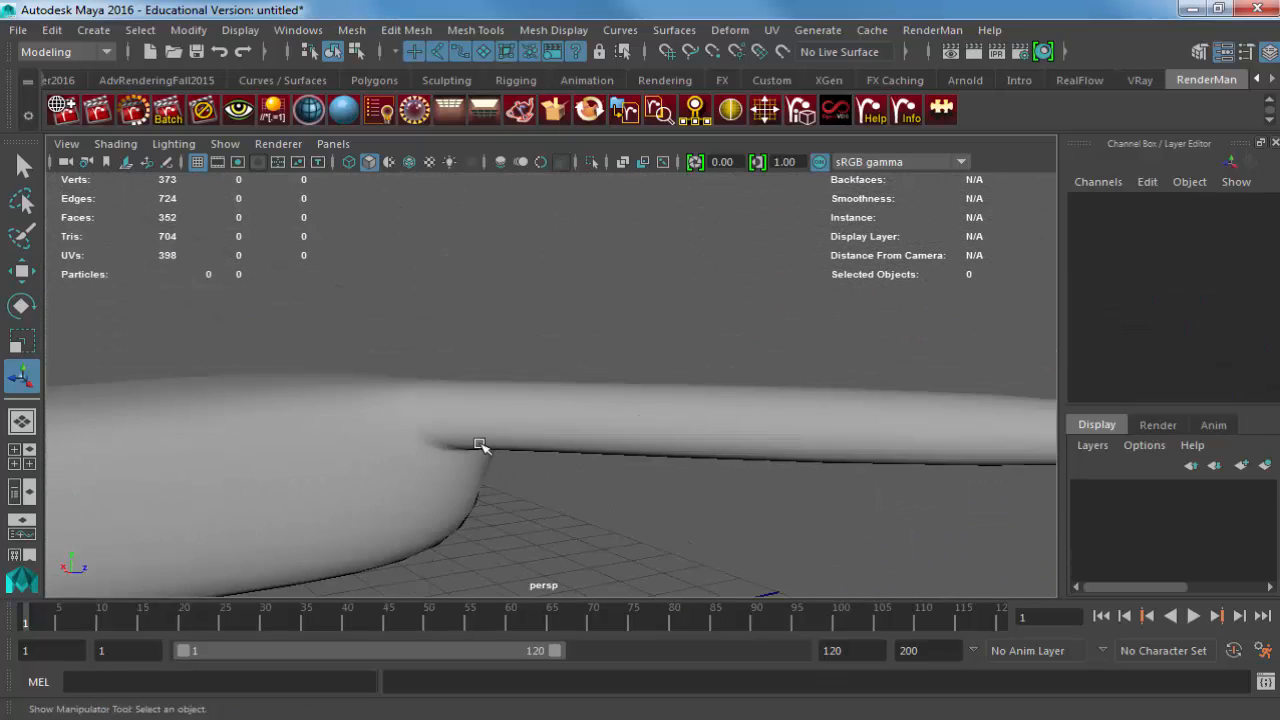
pyautogui.keyDown('alt'); pyautogui.moveTo(483, 449); pyautogui.dragTo(187, 453, button='middle'); pyautogui.keyUp('alt')
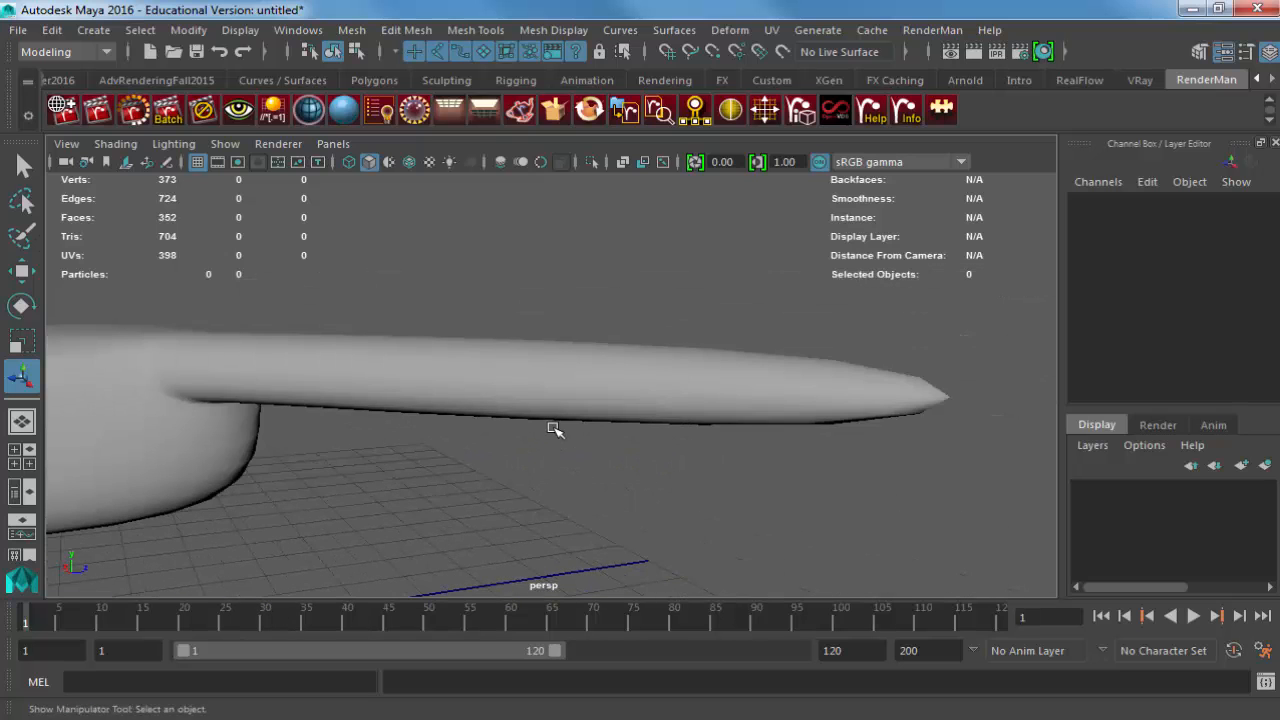
pyautogui.click(675, 389)
pyautogui.press('1')
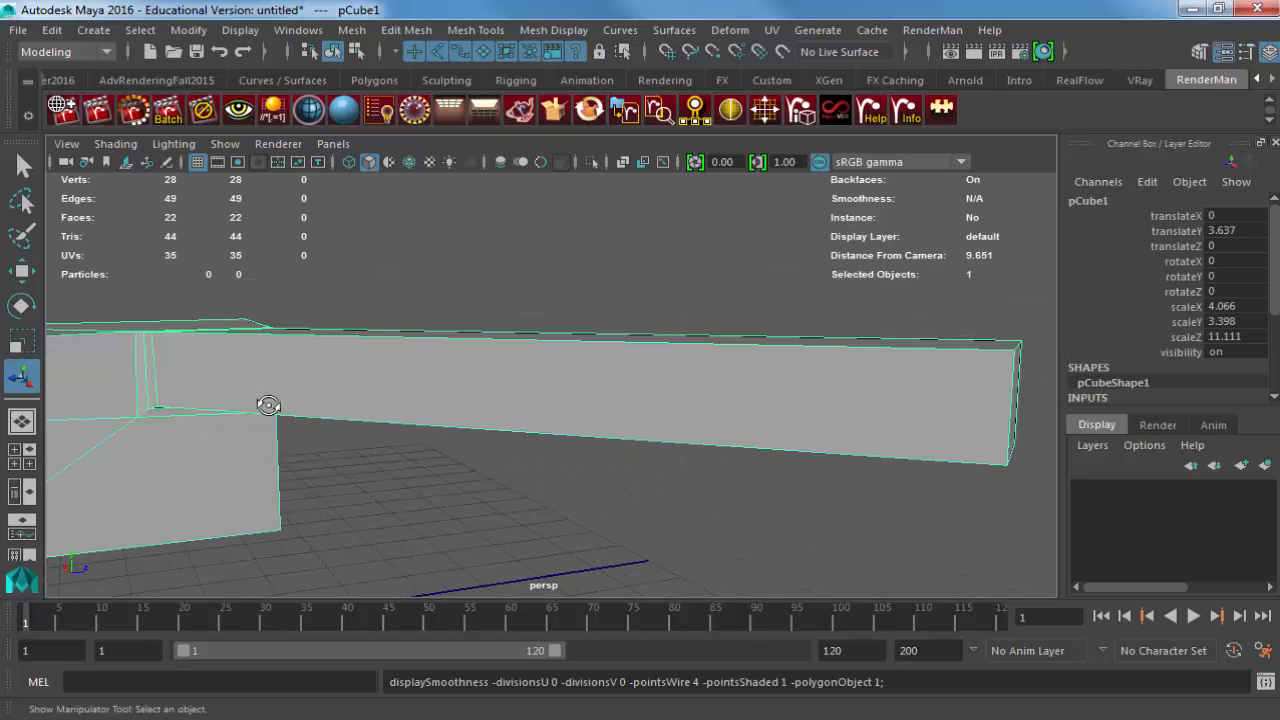
# Try deleting the bevel edge loops around the joint where the arm meets the body, and undo the deletion.
pyautogui.keyDown('alt'); pyautogui.moveTo(268, 405); pyautogui.dragTo(372, 468); pyautogui.keyUp('alt')
pyautogui.keyDown('alt'); pyautogui.moveTo(372, 468); pyautogui.dragTo(463, 337, button='middle'); pyautogui.keyUp('alt')
pyautogui.scroll(5, 560, 350)
pyautogui.keyDown('alt'); pyautogui.moveTo(610, 385); pyautogui.dragTo(660, 358); pyautogui.keyUp('alt')
pyautogui.moveTo(396, 370); pyautogui.dragTo(389, 321, button='right')
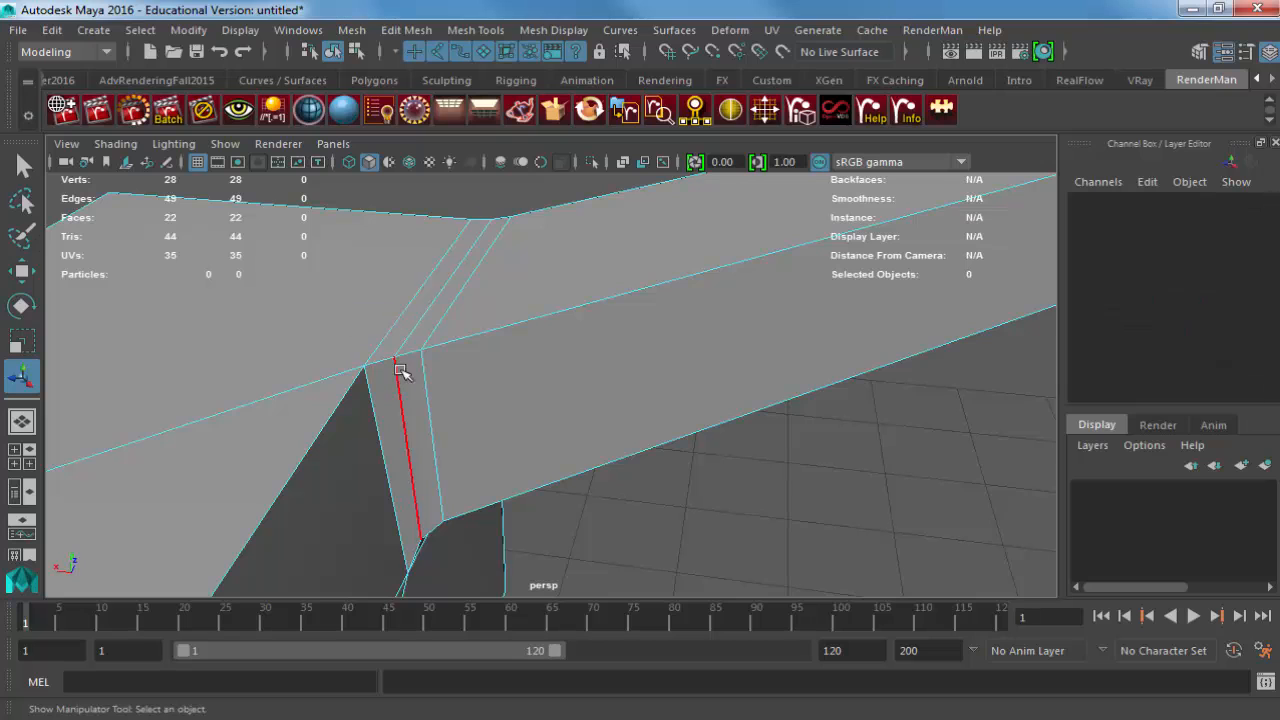
pyautogui.doubleClick(400, 370)
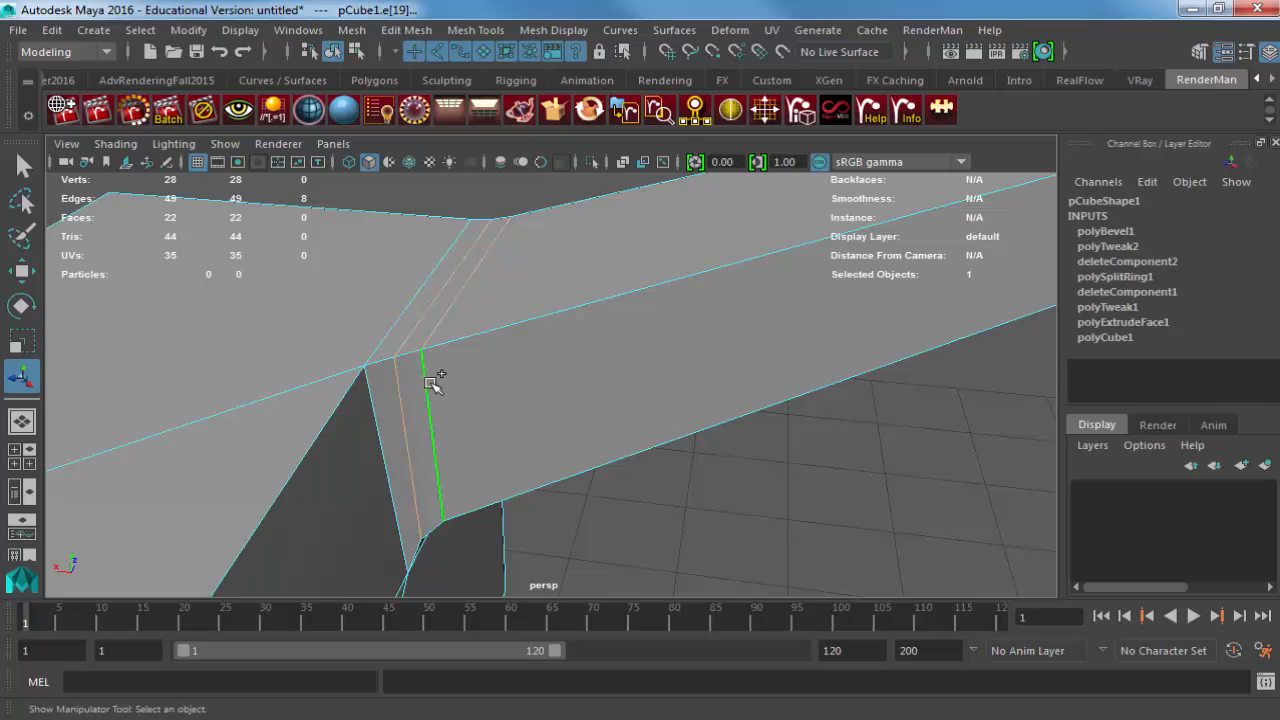
pyautogui.hotkey('ctrl', 'Delete')
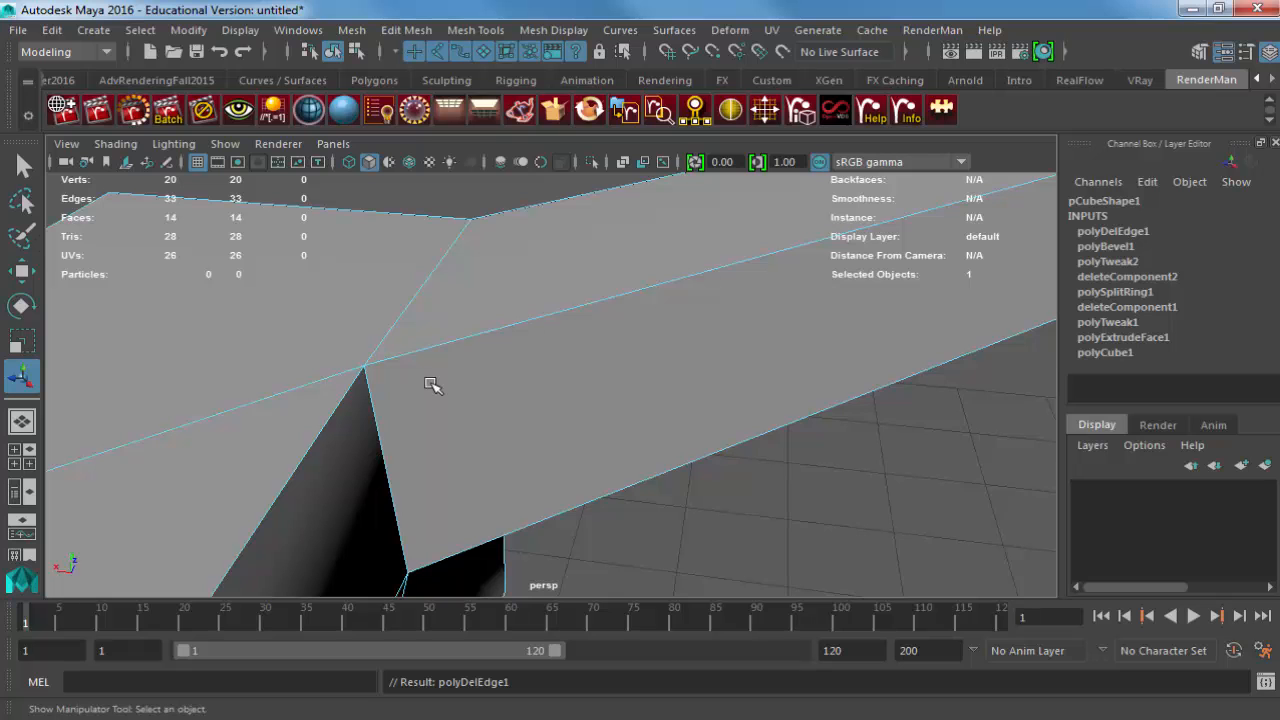
pyautogui.hotkey('ctrl', 'z')
# Extrude the face at the end of the arm outward with a local Z translation of about 1.09.
pyautogui.keyDown('alt'); pyautogui.moveTo(674, 357); pyautogui.dragTo(301, 428); pyautogui.keyUp('alt')
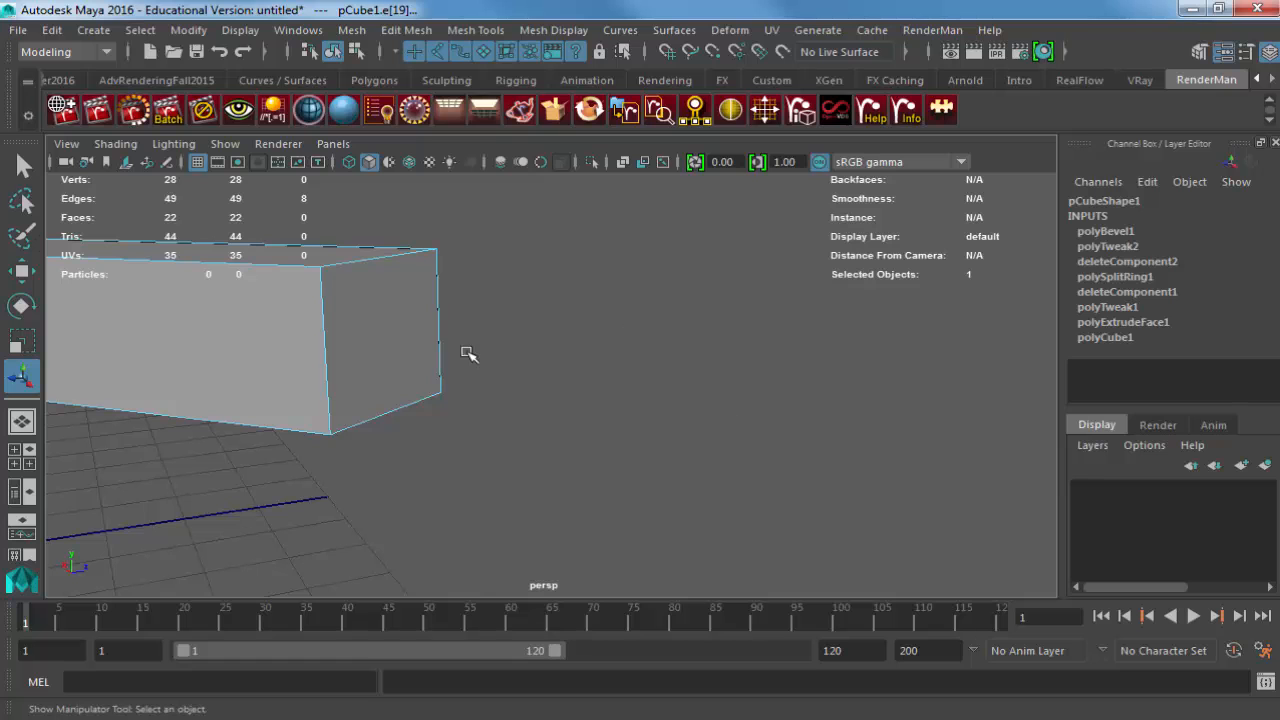
pyautogui.press('F11')
pyautogui.click(397, 328)
pyautogui.hotkey('ctrl', 'e')
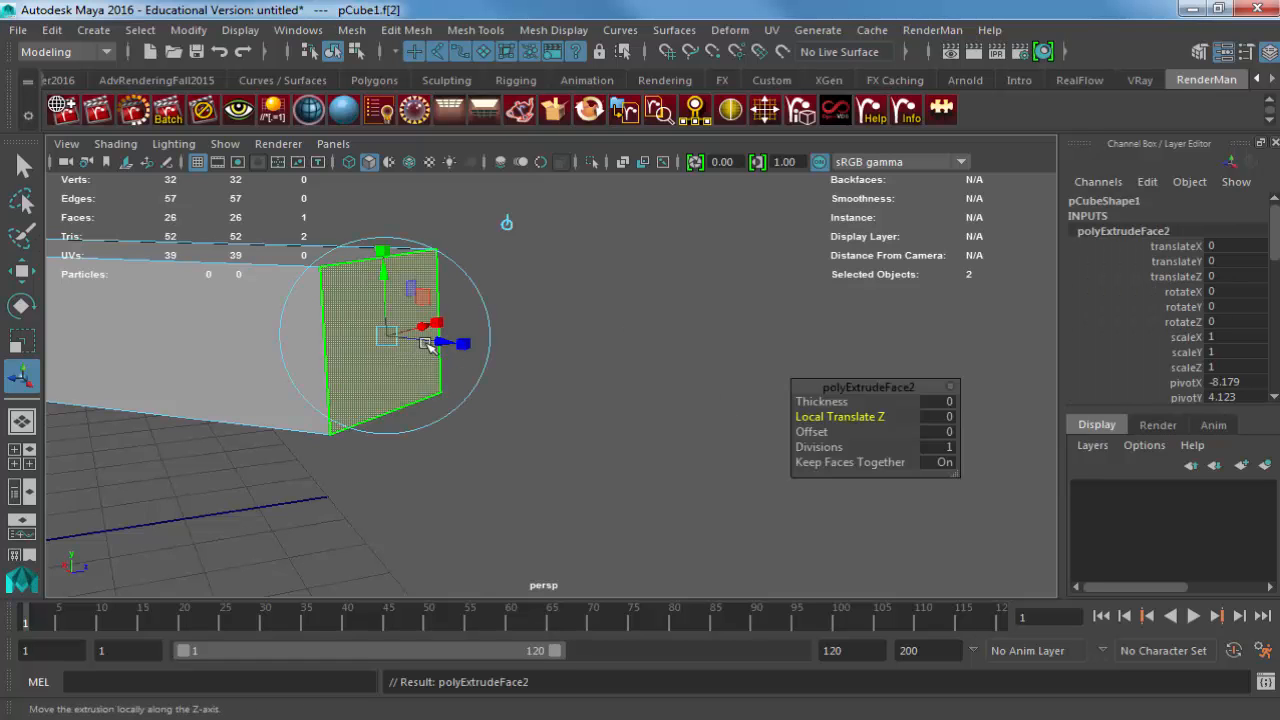
pyautogui.moveTo(405, 343); pyautogui.dragTo(492, 348, button='middle')
pyautogui.keyDown('alt'); pyautogui.moveTo(492, 348); pyautogui.dragTo(341, 367); pyautogui.keyUp('alt')
# In the top view, move the outer corner vertices of the arm's end section apart so the end flares outward.
pyautogui.press('space')
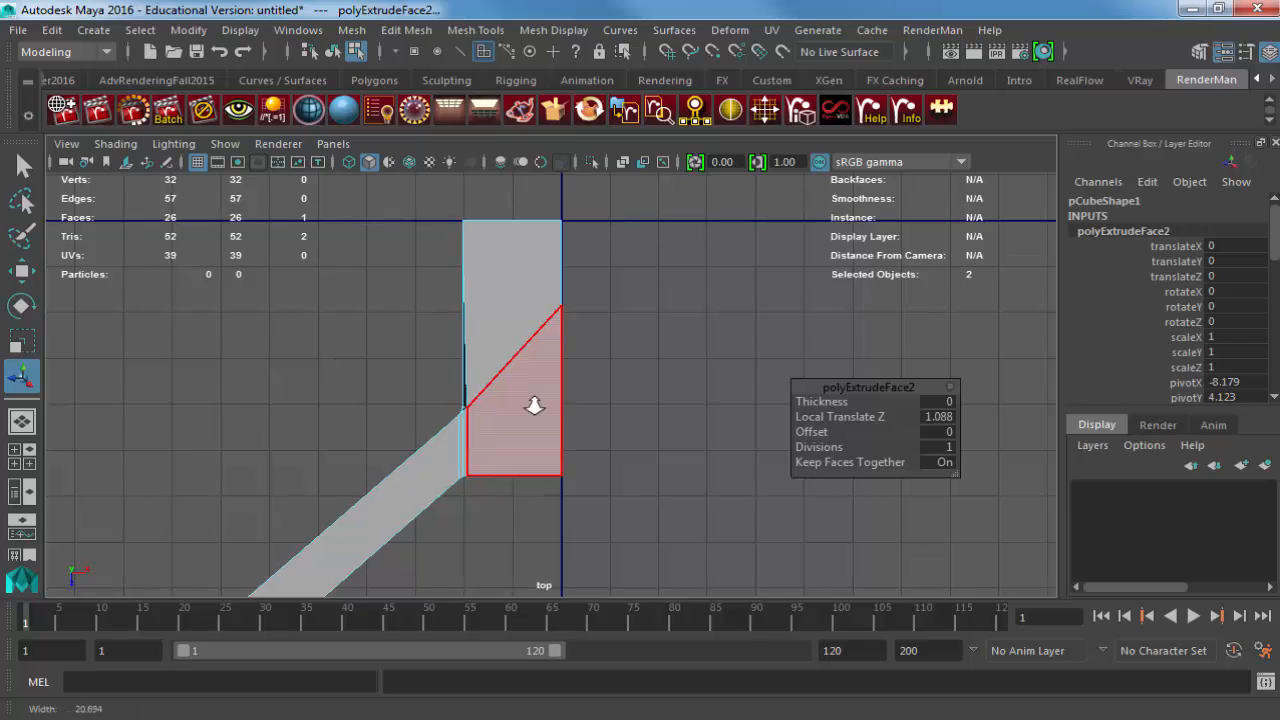
pyautogui.keyDown('alt'); pyautogui.moveTo(529, 400); pyautogui.dragTo(337, 371); pyautogui.keyUp('alt')
pyautogui.keyDown('alt'); pyautogui.moveTo(337, 371); pyautogui.dragTo(357, 334, button='middle'); pyautogui.keyUp('alt')
pyautogui.keyDown('alt'); pyautogui.moveTo(625, 363); pyautogui.dragTo(492, 516, button='middle'); pyautogui.keyUp('alt')
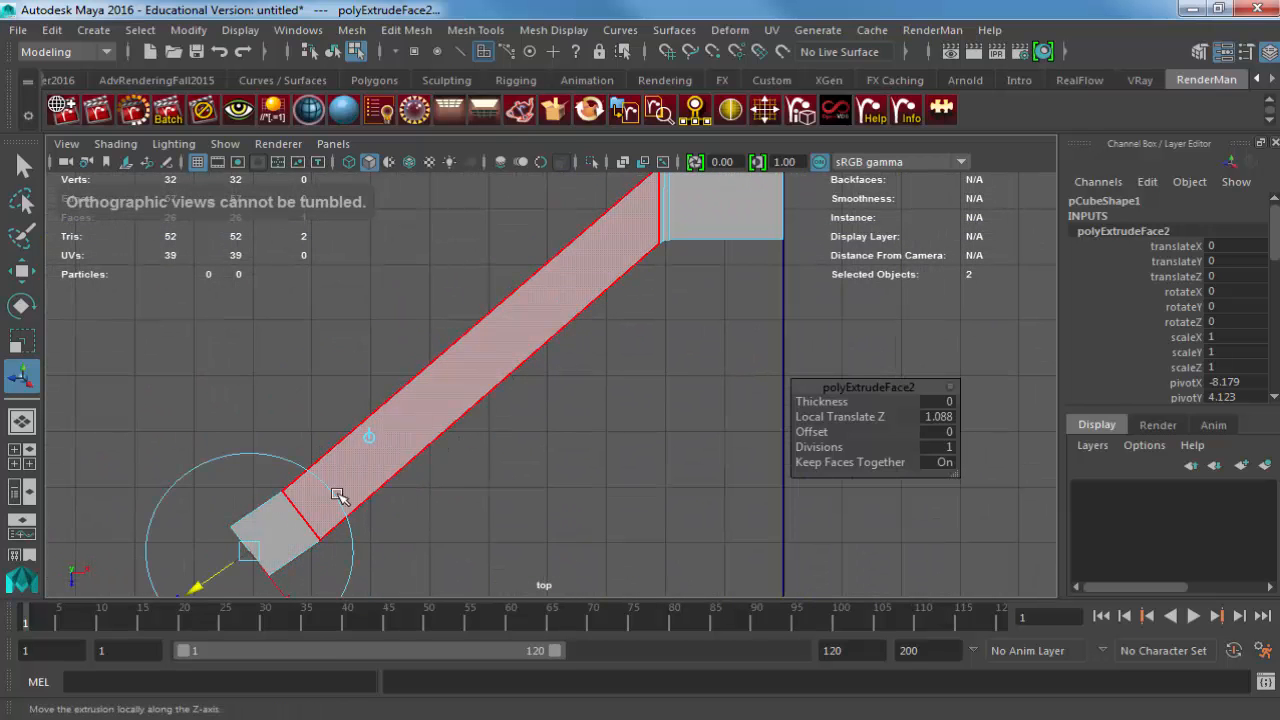
pyautogui.keyDown('alt'); pyautogui.moveTo(309, 560); pyautogui.dragTo(309, 514, button='middle'); pyautogui.keyUp('alt')
pyautogui.moveTo(306, 514); pyautogui.dragTo(307, 530)
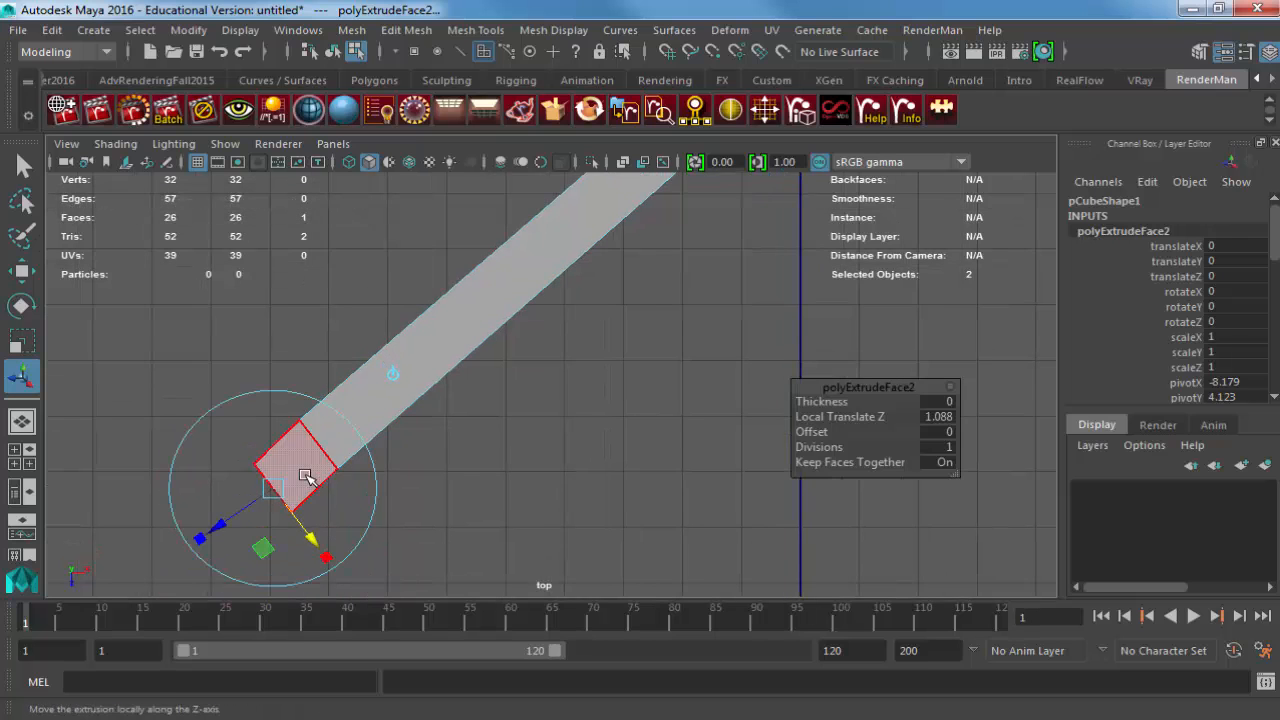
pyautogui.press('w')
pyautogui.press('F9')
pyautogui.moveTo(240, 450); pyautogui.dragTo(225, 428)
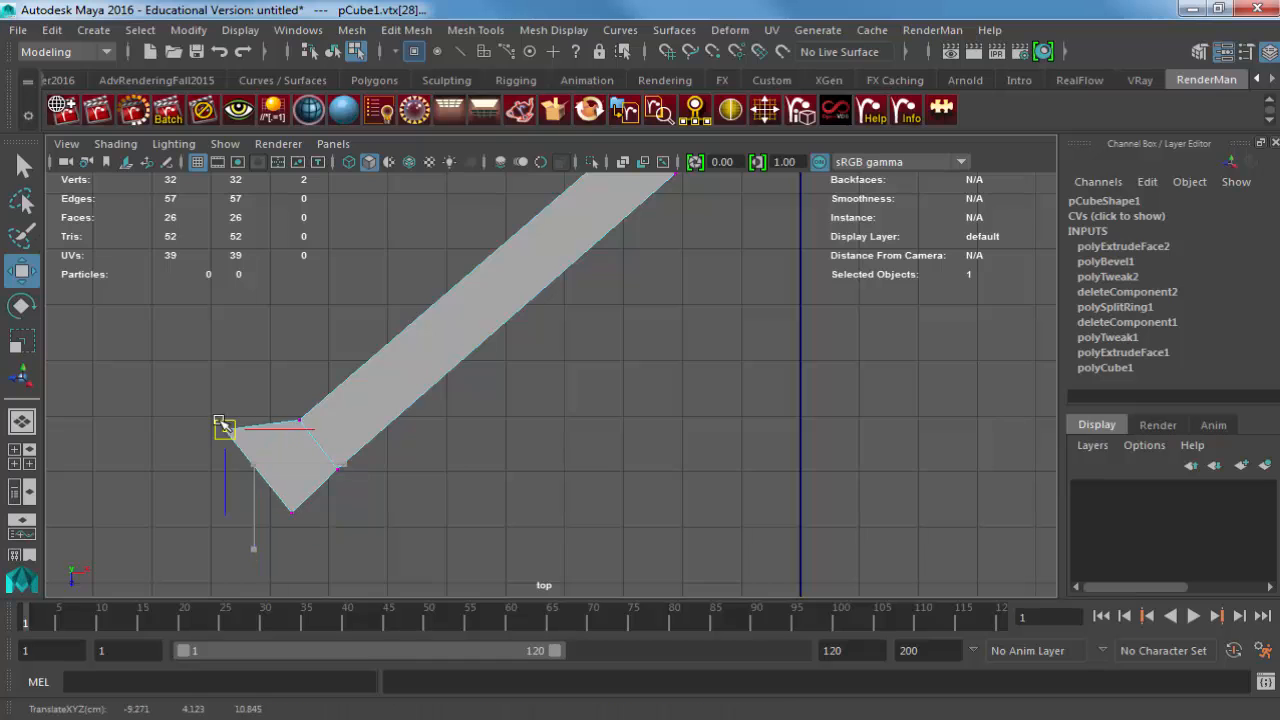
pyautogui.moveTo(272, 486); pyautogui.dragTo(352, 591)
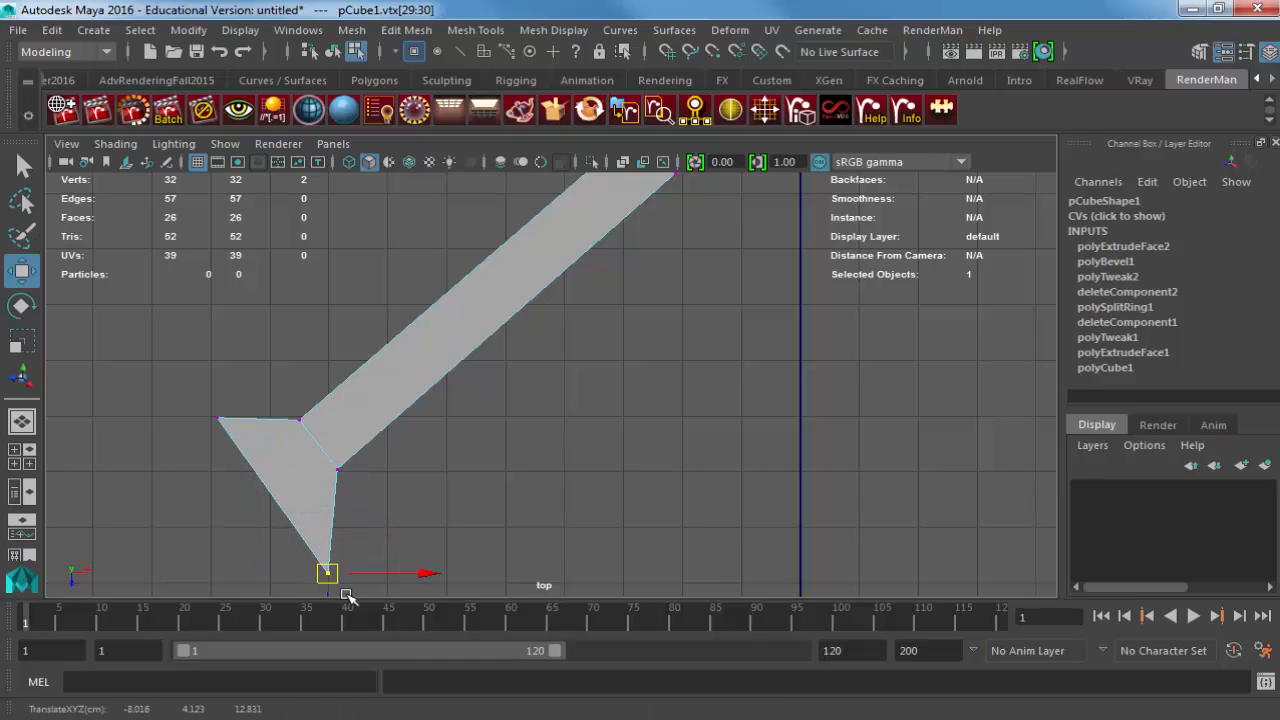
# Extrude the flared end face outward twice, scaling the outermost face down to taper the tip into a rounded pod.
pyautogui.press('space')
pyautogui.moveTo(298, 500); pyautogui.dragTo(440, 414)
pyautogui.press('space')
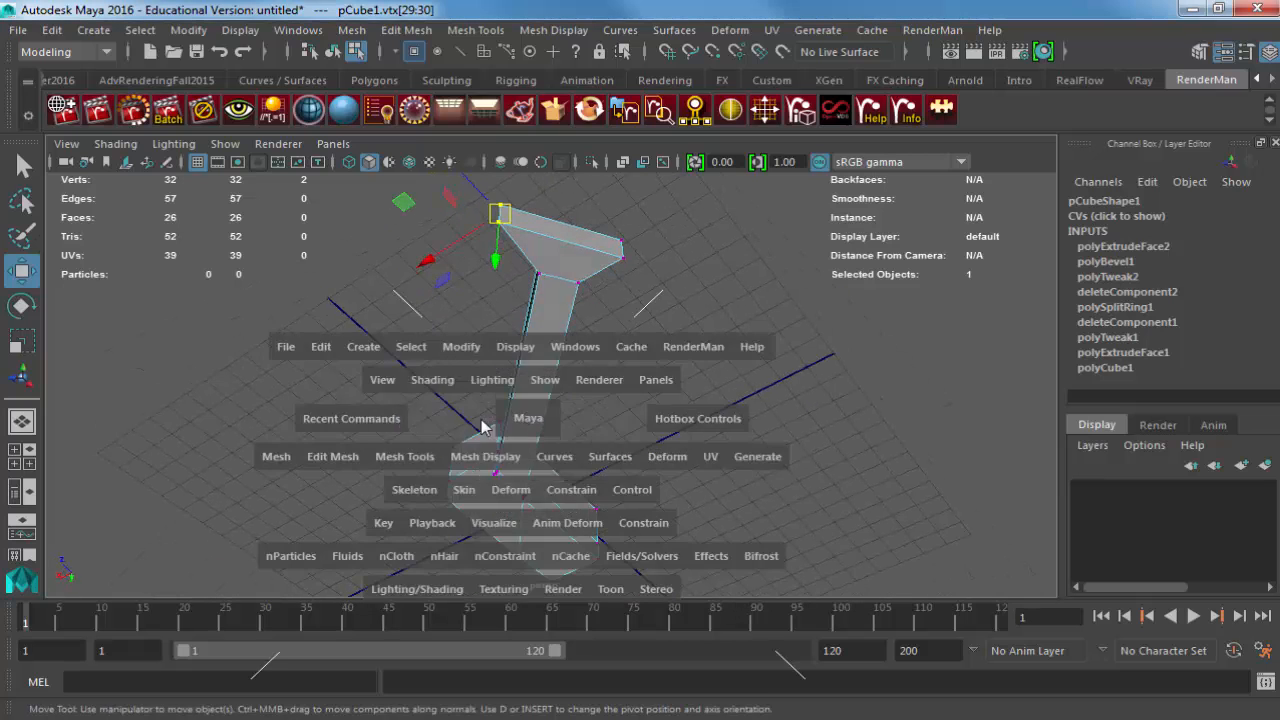
pyautogui.moveTo(478, 510); pyautogui.dragTo(375, 388)
pyautogui.moveTo(443, 423); pyautogui.dragTo(471, 352)
pyautogui.press('space')
pyautogui.keyDown('alt'); pyautogui.moveTo(471, 400); pyautogui.dragTo(525, 440); pyautogui.keyUp('alt')
pyautogui.press('F11')
pyautogui.click(503, 415)
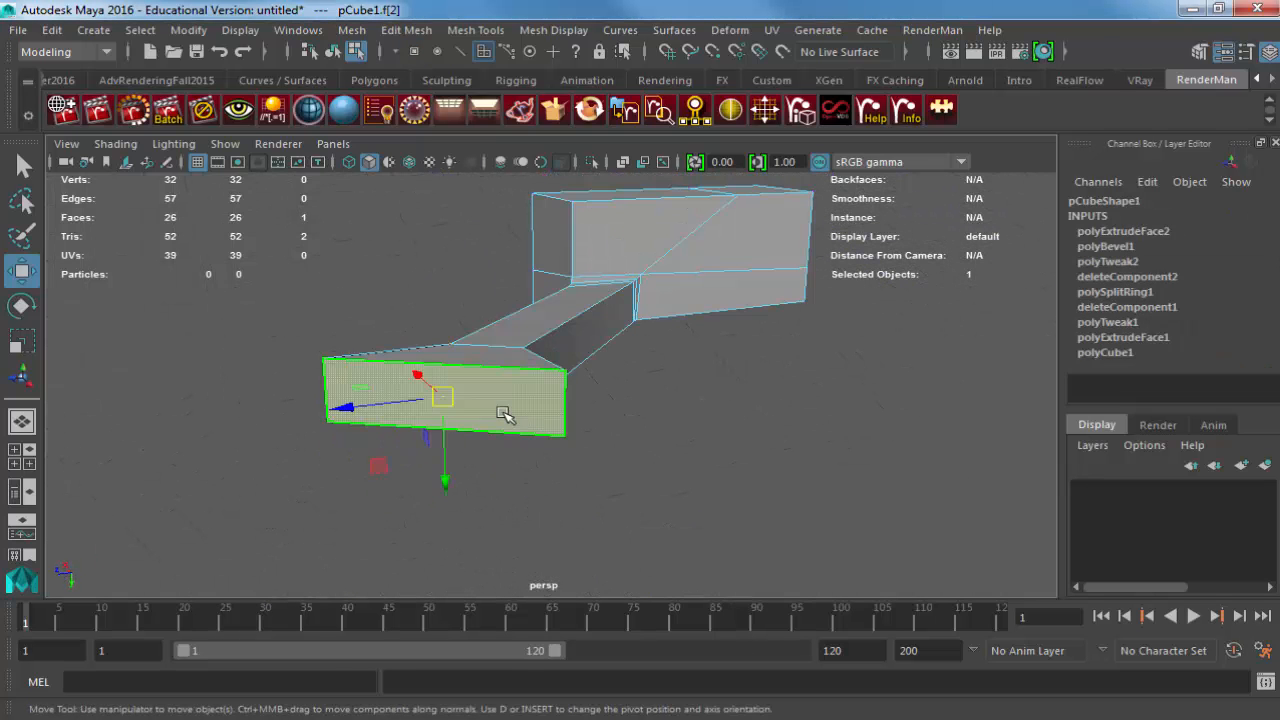
pyautogui.hotkey('ctrl', 'e')
pyautogui.moveTo(420, 413); pyautogui.dragTo(290, 458)
pyautogui.hotkey('ctrl', 'e')
pyautogui.press('r')
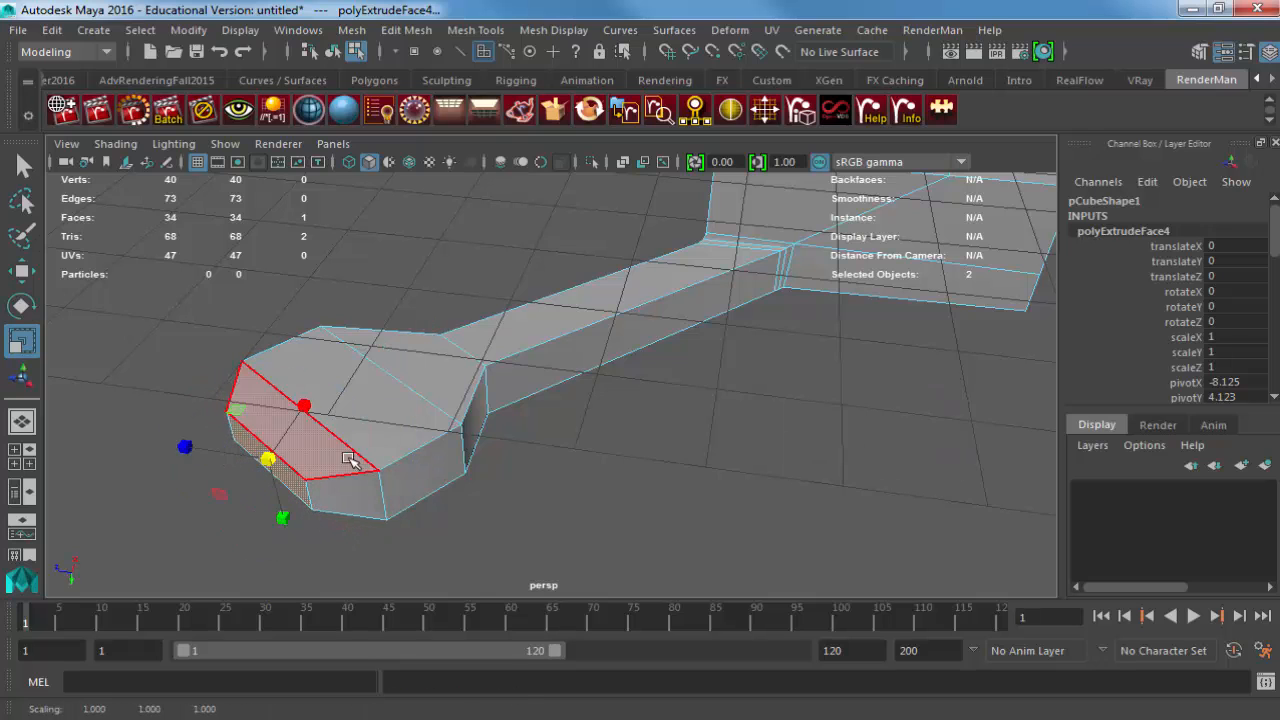
# Examine the arm and its tip with smooth preview in perspective and front views, and return to the unsmoothed display.
pyautogui.press('3')
pyautogui.keyDown('alt'); pyautogui.moveTo(540, 417); pyautogui.dragTo(467, 476); pyautogui.keyUp('alt')
pyautogui.hotkey('alt', 'Tab')
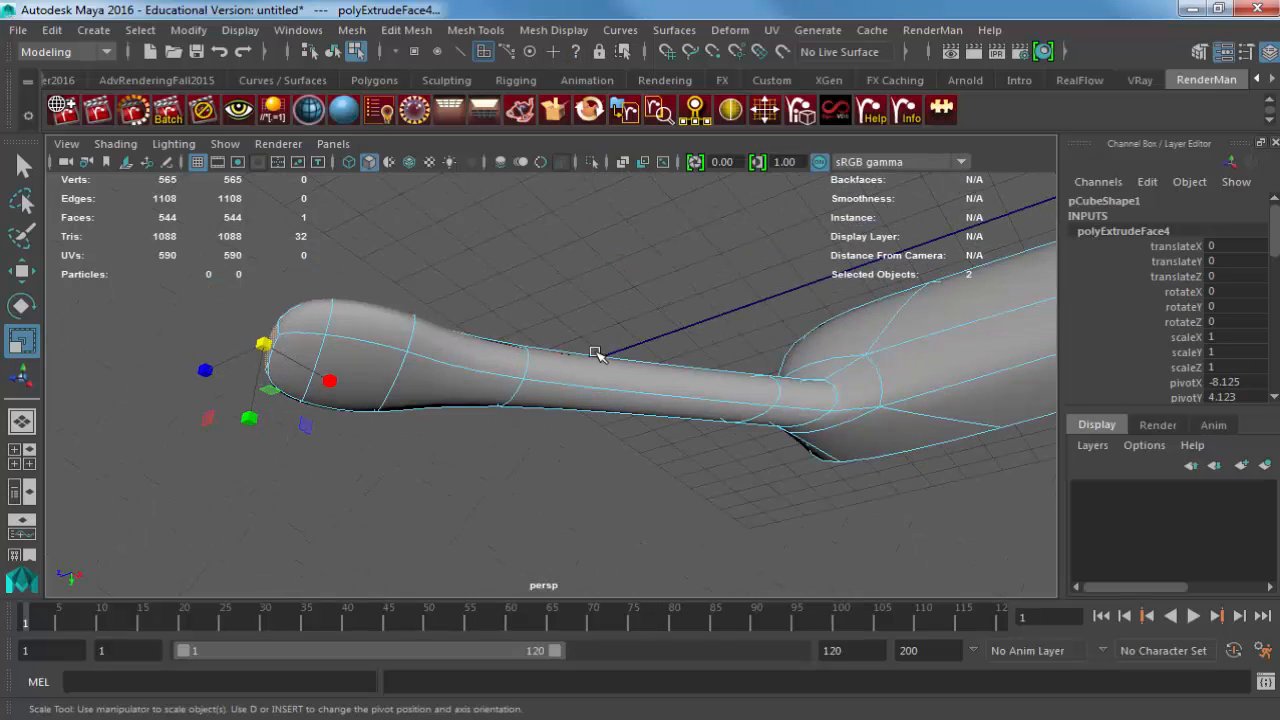
pyautogui.keyDown('alt'); pyautogui.moveTo(595, 354); pyautogui.dragTo(676, 357); pyautogui.keyUp('alt')
pyautogui.press('space')
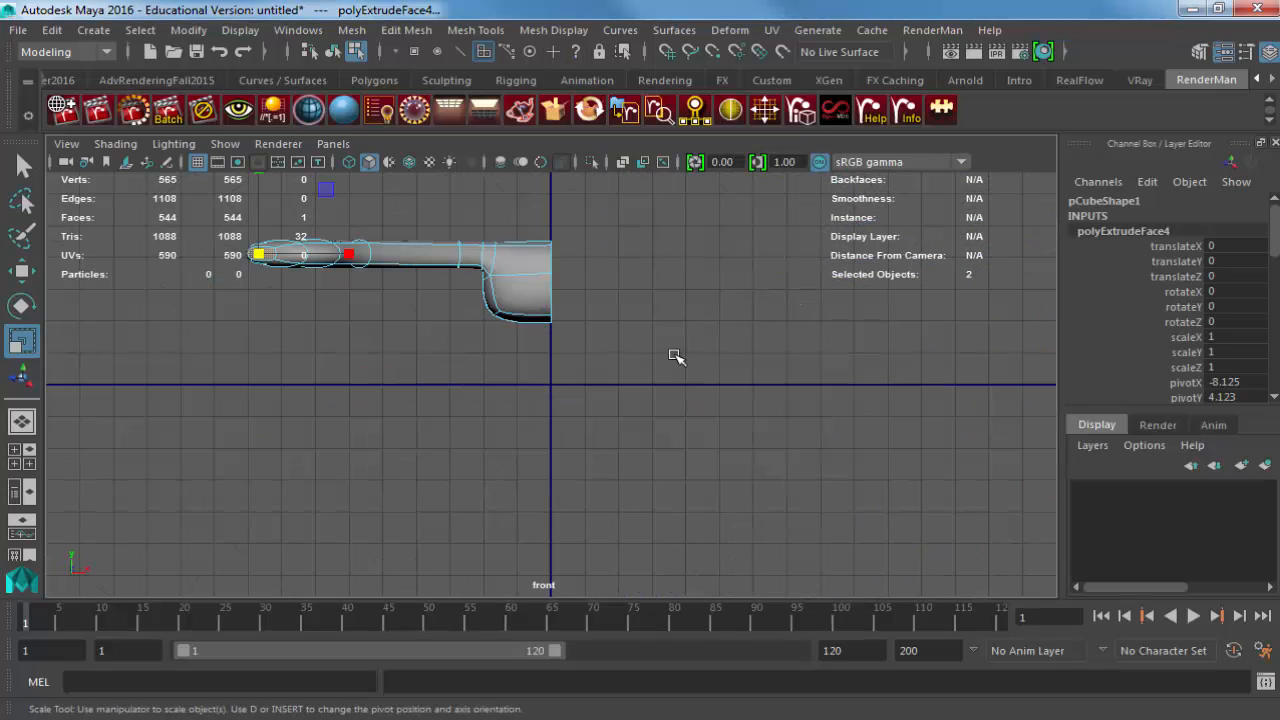
pyautogui.keyDown('alt'); pyautogui.moveTo(490, 288); pyautogui.dragTo(1014, 429, button='right'); pyautogui.keyUp('alt')
pyautogui.press('1')
# In the front view, raise all the upper vertices of the arm and body slightly, and show the mesh in wireframe.
pyautogui.keyDown('alt'); pyautogui.moveTo(1014, 429); pyautogui.dragTo(867, 352); pyautogui.keyUp('alt')
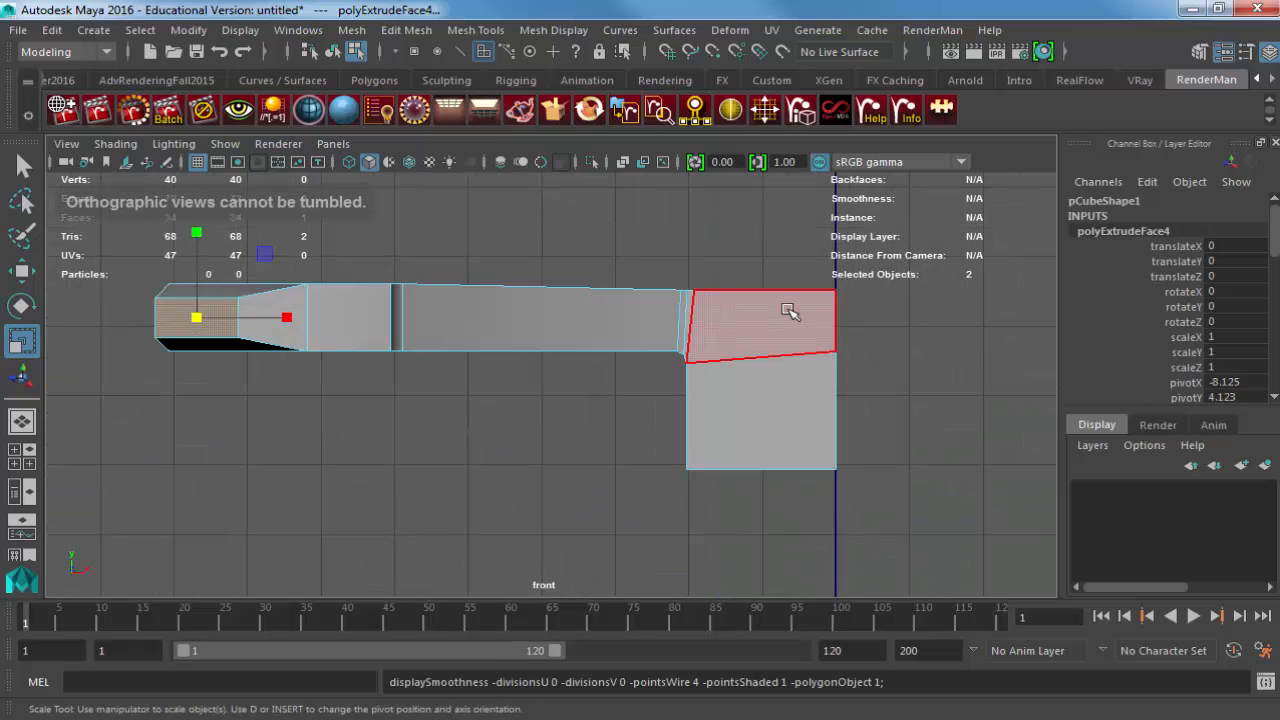
pyautogui.press('F9')
pyautogui.moveTo(107, 320); pyautogui.dragTo(1020, 246)
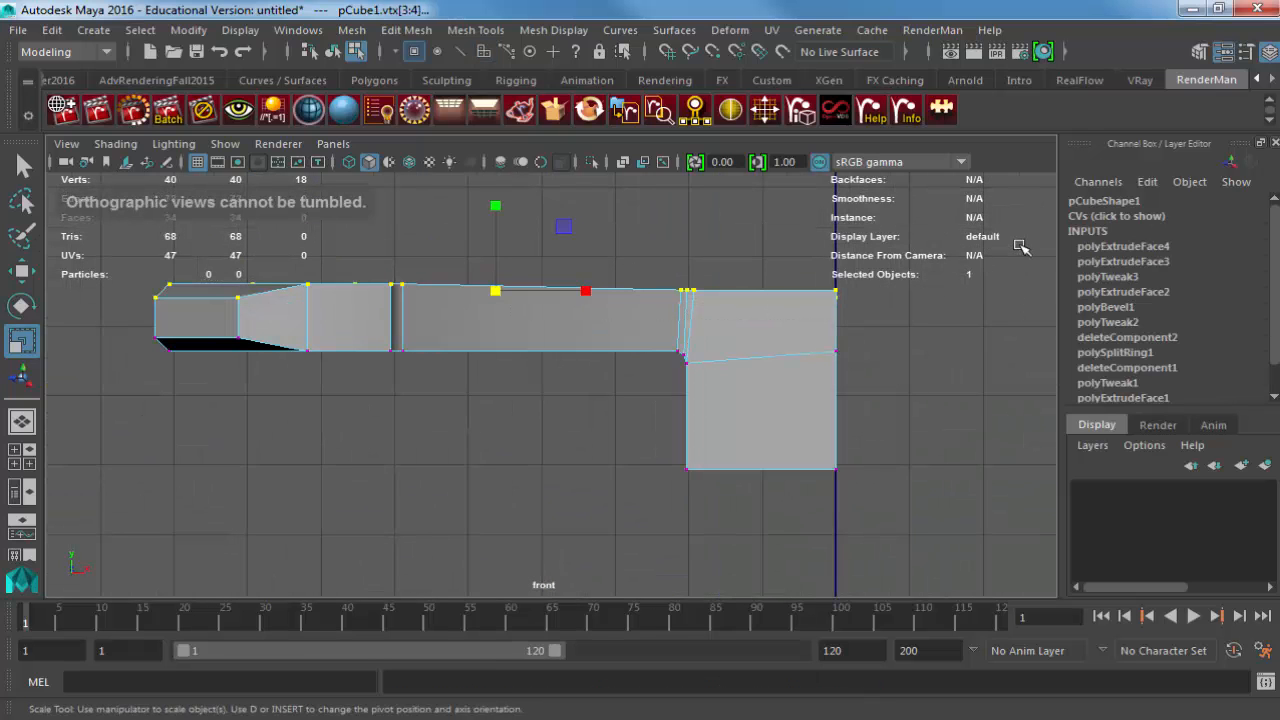
pyautogui.press('w')
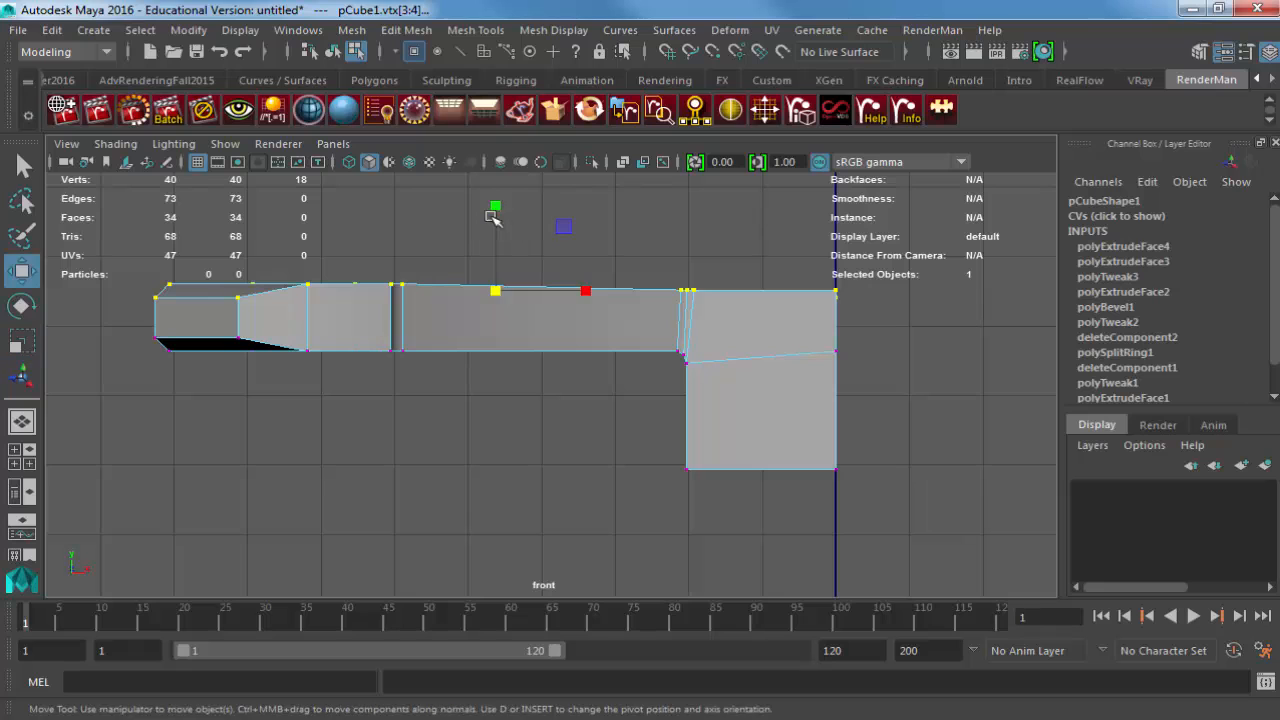
pyautogui.moveTo(497, 211); pyautogui.dragTo(491, 190)
pyautogui.press('4')
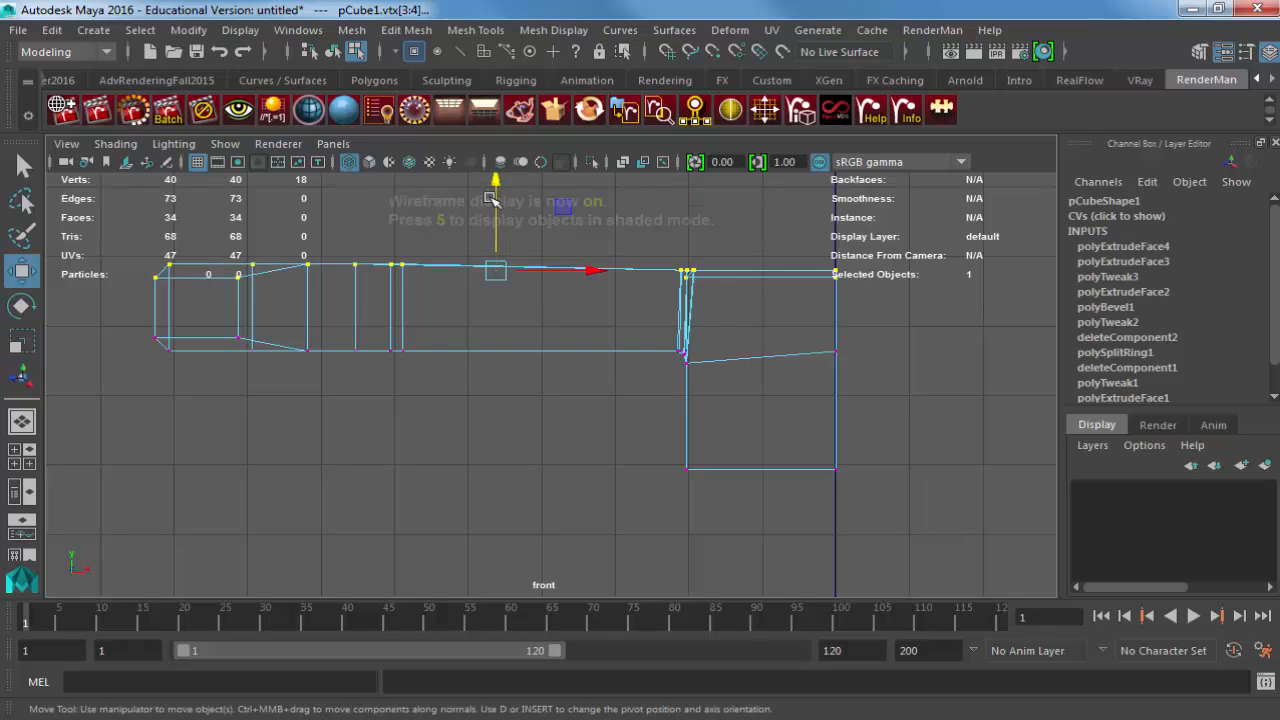
# Deselect the tip's vertices in the top view, and lower the remaining upper vertices of the arm and body in the front view.
pyautogui.press('space')
pyautogui.moveTo(385, 263); pyautogui.dragTo(322, 263)
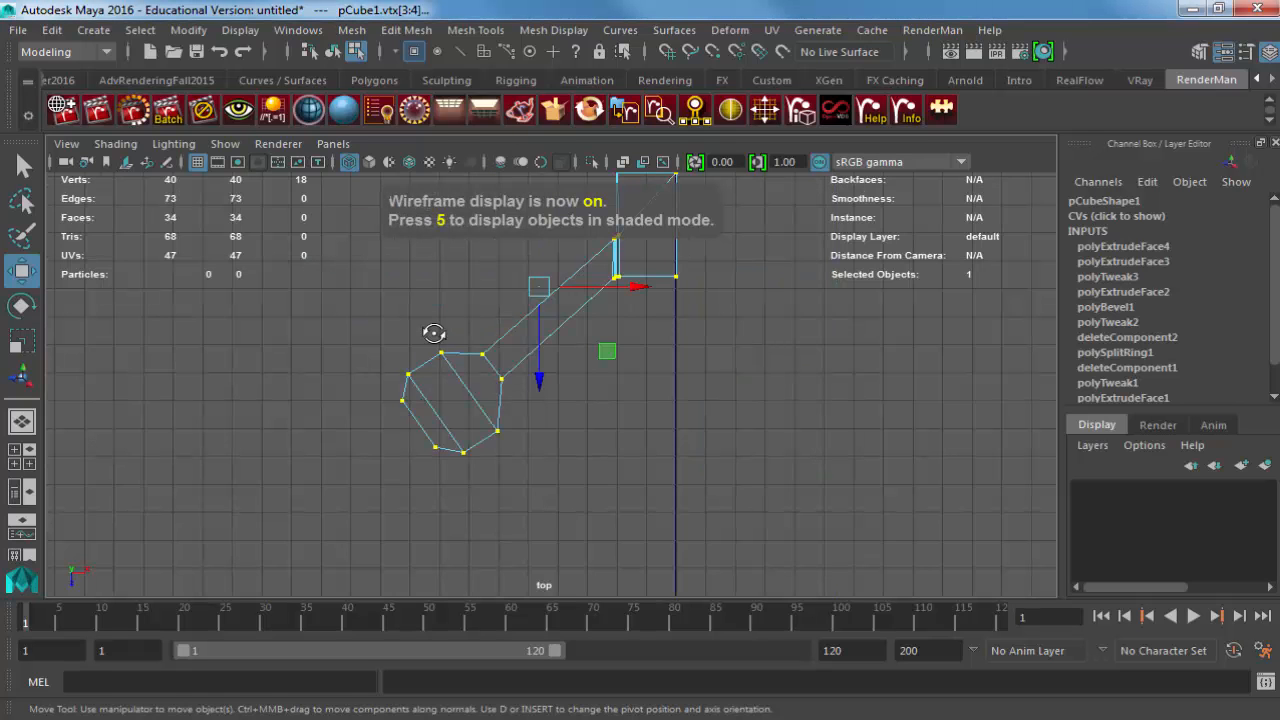
pyautogui.keyDown('alt'); pyautogui.moveTo(429, 334); pyautogui.dragTo(507, 347); pyautogui.keyUp('alt')
pyautogui.keyDown('alt'); pyautogui.moveTo(500, 350); pyautogui.dragTo(443, 414, button='middle'); pyautogui.keyUp('alt')
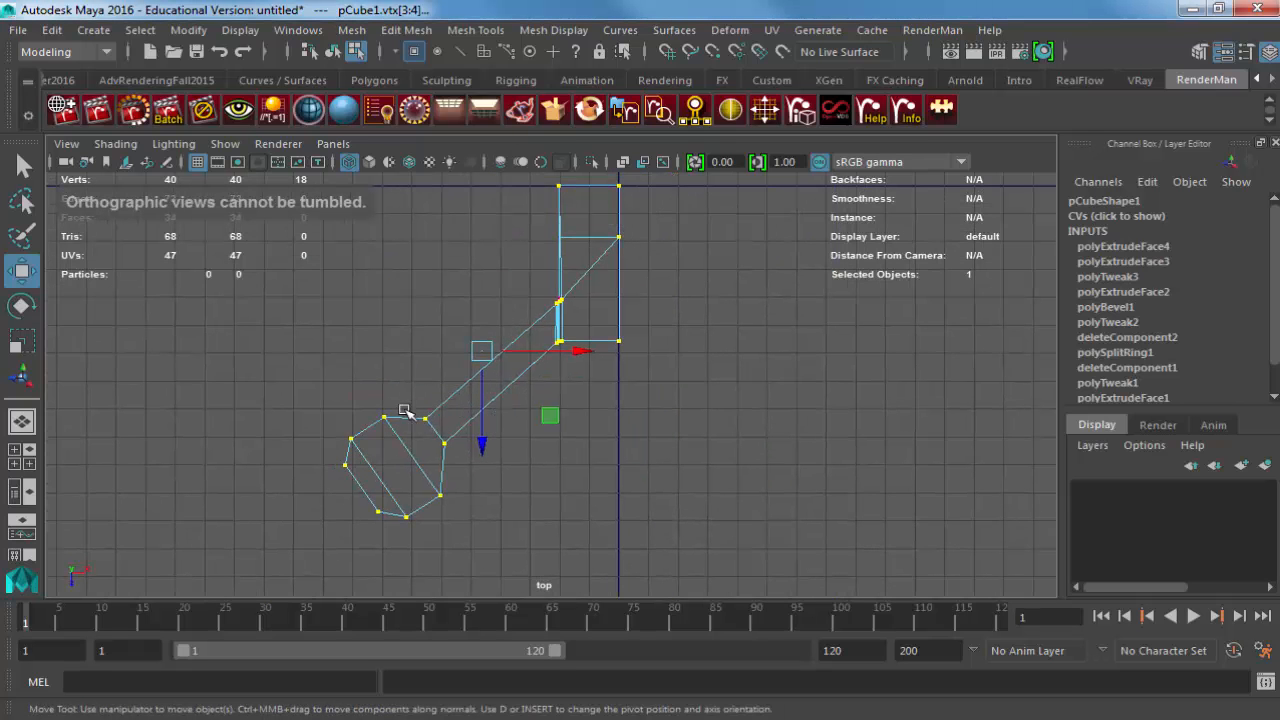
pyautogui.keyDown('ctrl'); pyautogui.moveTo(395, 399); pyautogui.dragTo(328, 525); pyautogui.keyUp('ctrl')
pyautogui.keyDown('ctrl'); pyautogui.moveTo(456, 477); pyautogui.dragTo(279, 566); pyautogui.keyUp('ctrl')
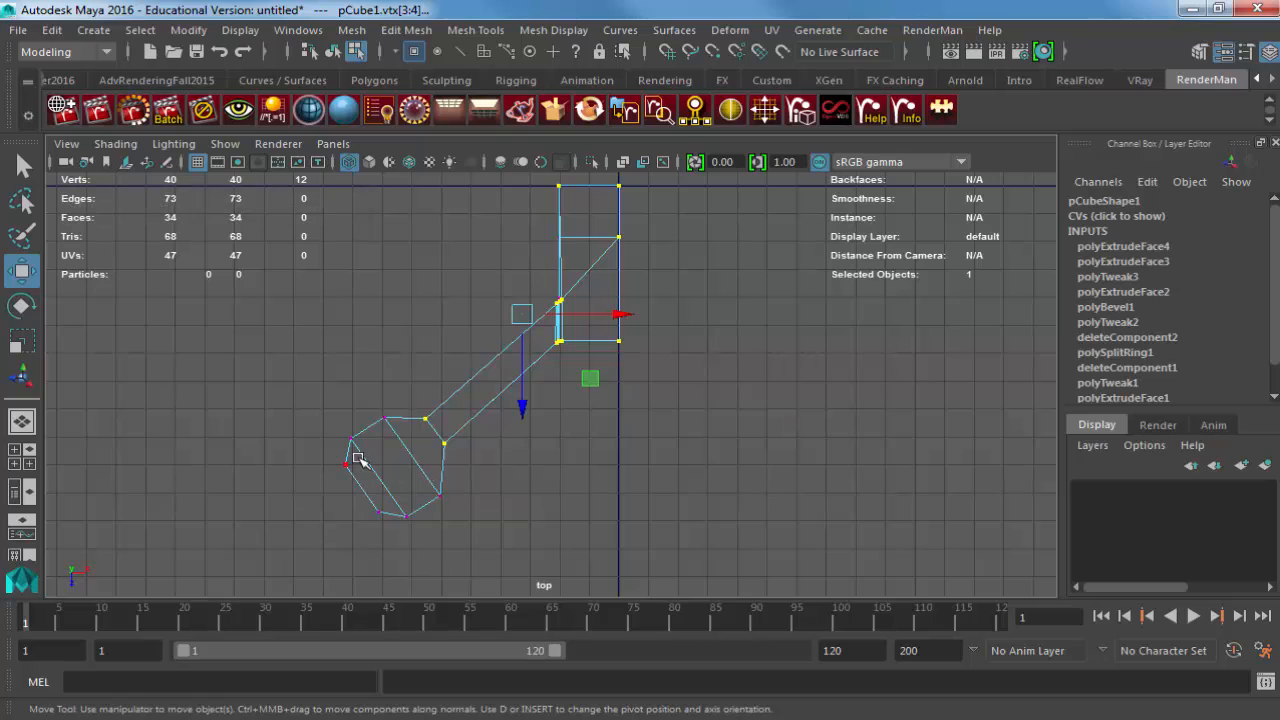
pyautogui.press('space')
pyautogui.moveTo(362, 444); pyautogui.dragTo(362, 494)
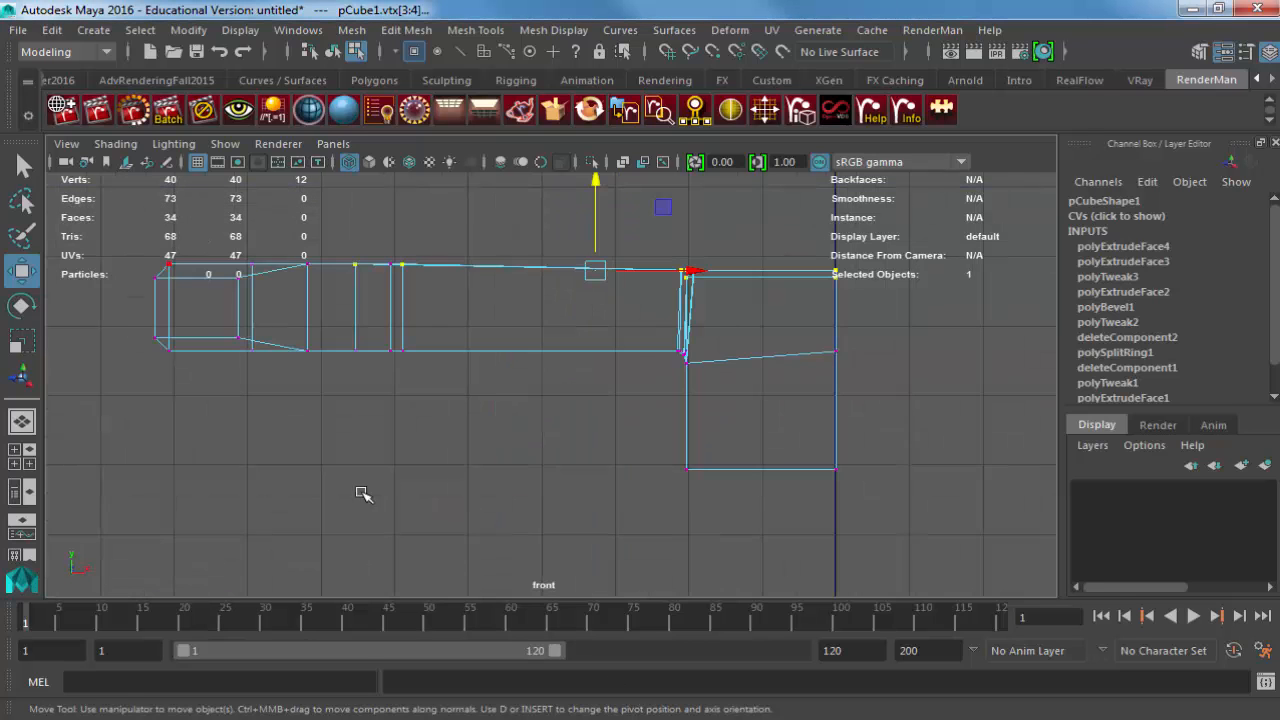
pyautogui.moveTo(594, 188)
pyautogui.mouseDown()
pyautogui.moveTo(593, 220)
pyautogui.moveTo(591, 180)
pyautogui.mouseUp()
pyautogui.press('space')
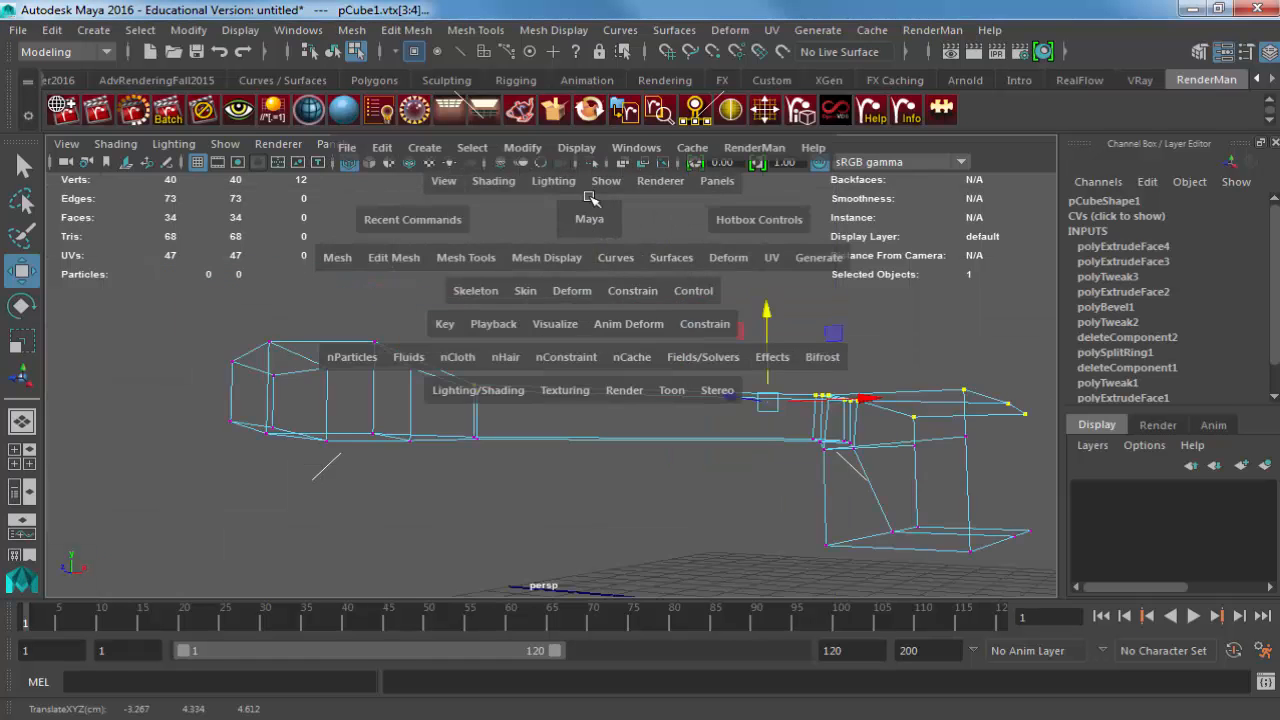
# Restore the shaded display, examine the reshaped arm with smooth preview, and return the mesh to the unsmoothed display.
pyautogui.press('5')
pyautogui.moveTo(612, 347)
pyautogui.keyDown('alt'); pyautogui.mouseDown()
pyautogui.moveTo(489, 394)
pyautogui.moveTo(511, 383)
pyautogui.mouseUp(); pyautogui.keyUp('alt')
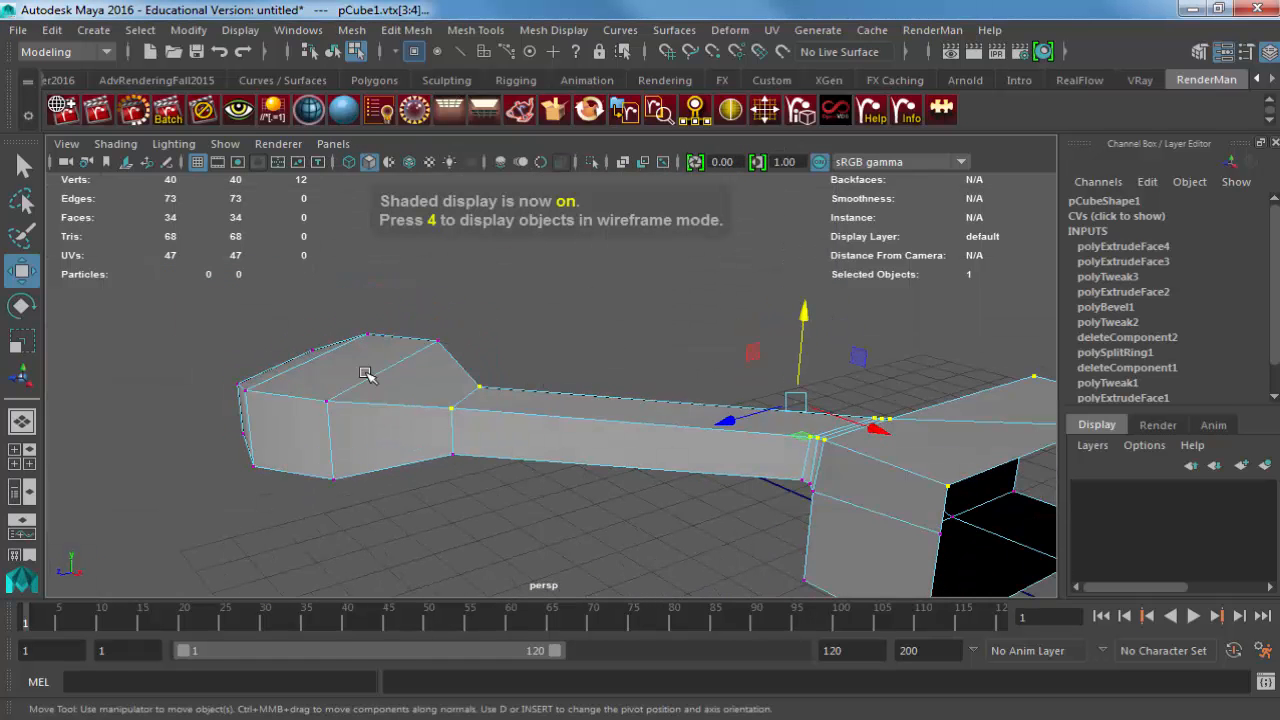
pyautogui.keyDown('alt'); pyautogui.moveTo(461, 416); pyautogui.dragTo(573, 407); pyautogui.keyUp('alt')
pyautogui.press('F8')
pyautogui.press('3')
pyautogui.click(595, 328)
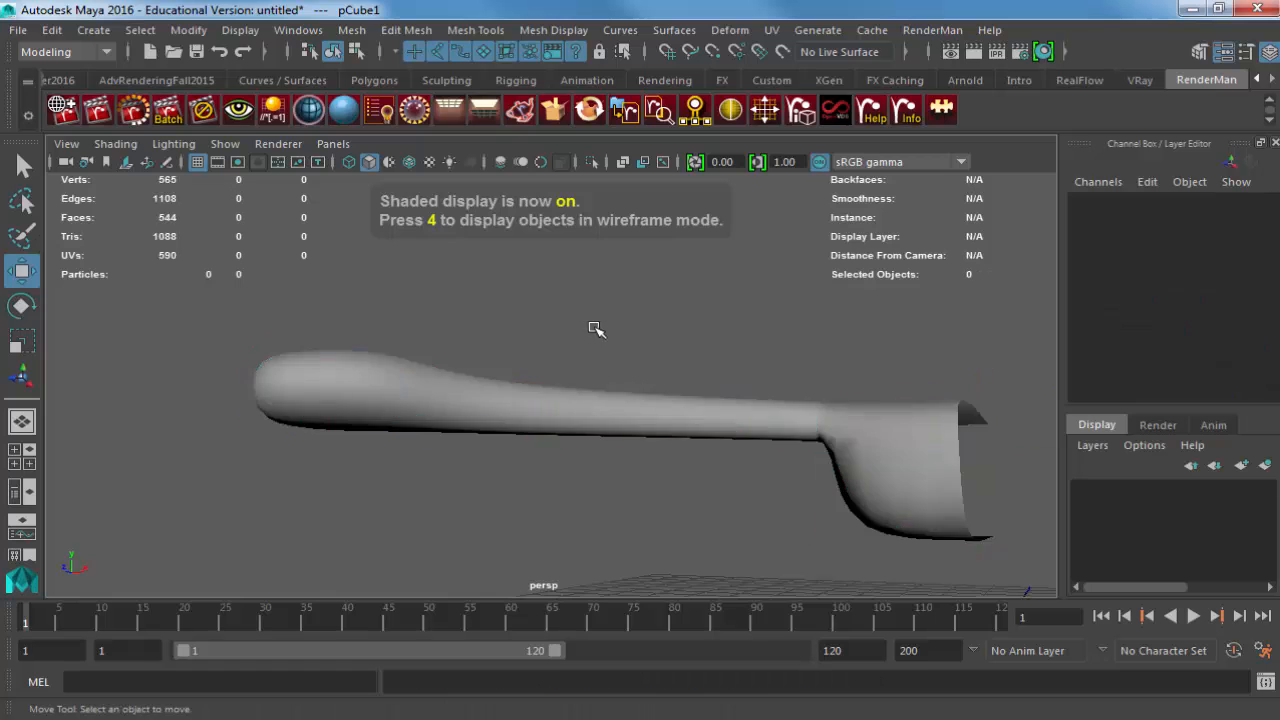
pyautogui.keyDown('alt'); pyautogui.moveTo(595, 328); pyautogui.dragTo(634, 400); pyautogui.keyUp('alt')
pyautogui.click(740, 390)
pyautogui.press('1')
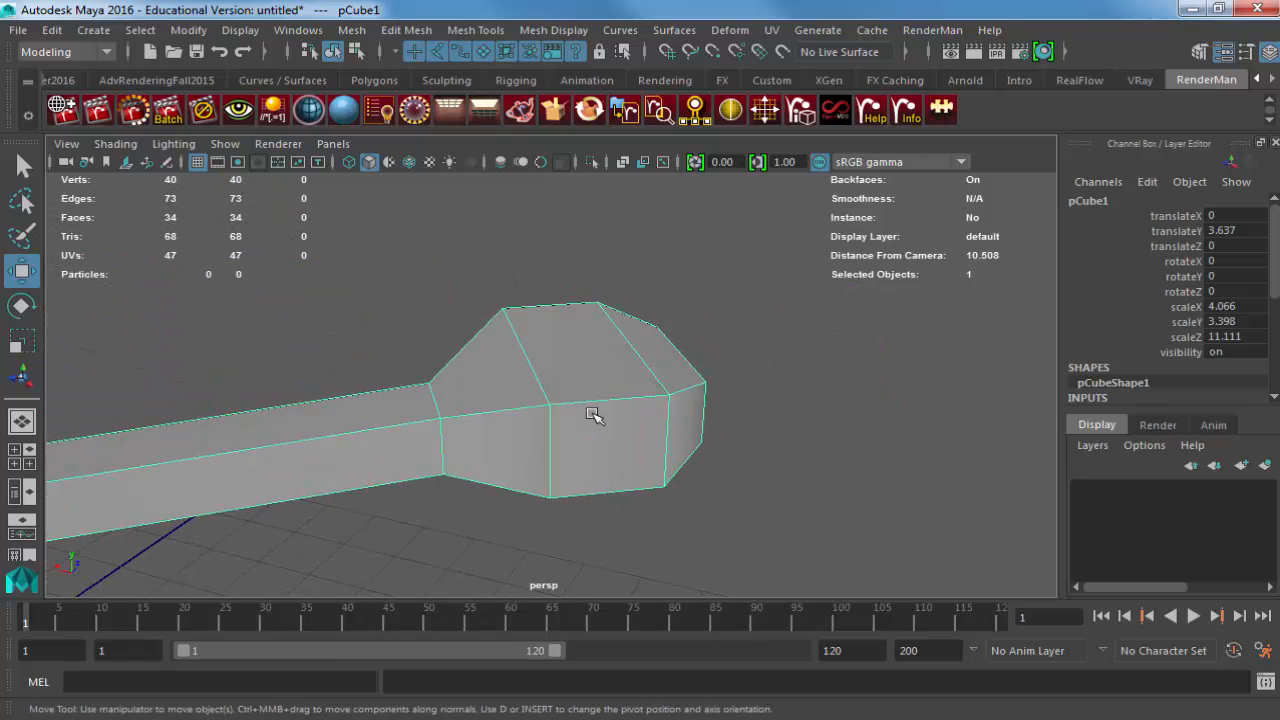
# Check the rounded tip against the reference and in smooth preview once more, ending with the unsmoothed mesh.
pyautogui.hotkey('alt', 'Tab')
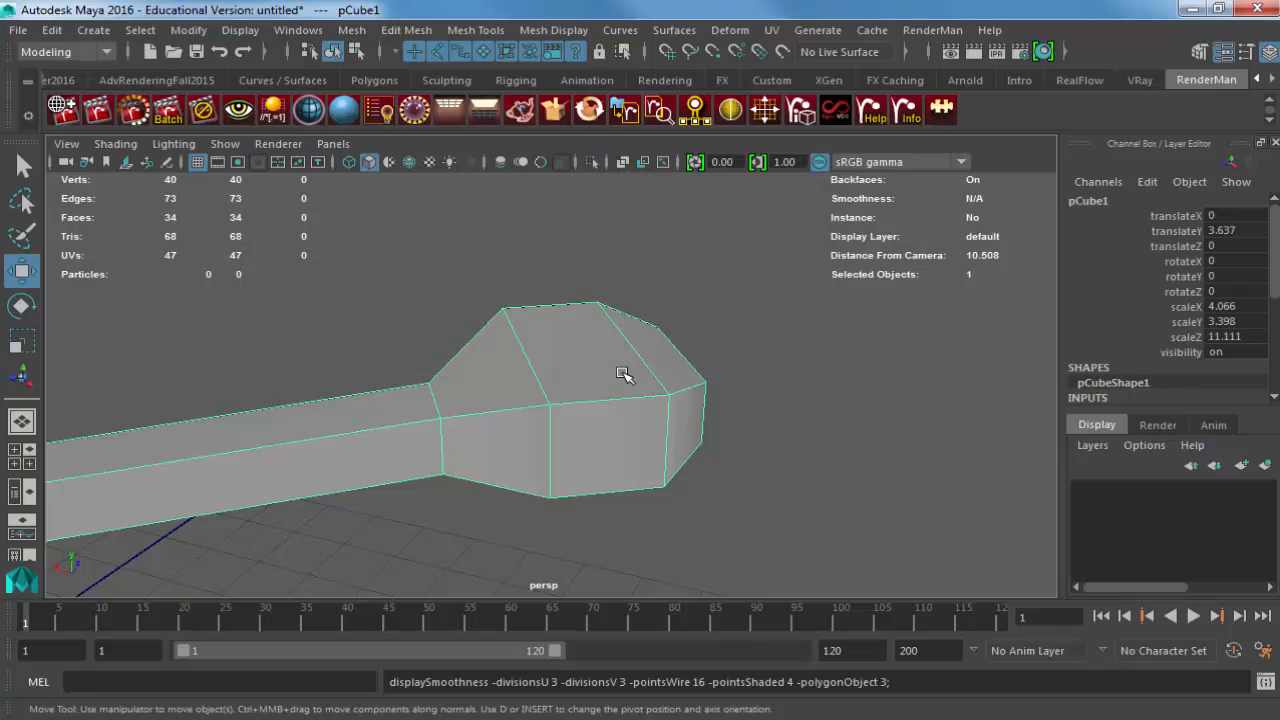
pyautogui.press('3')
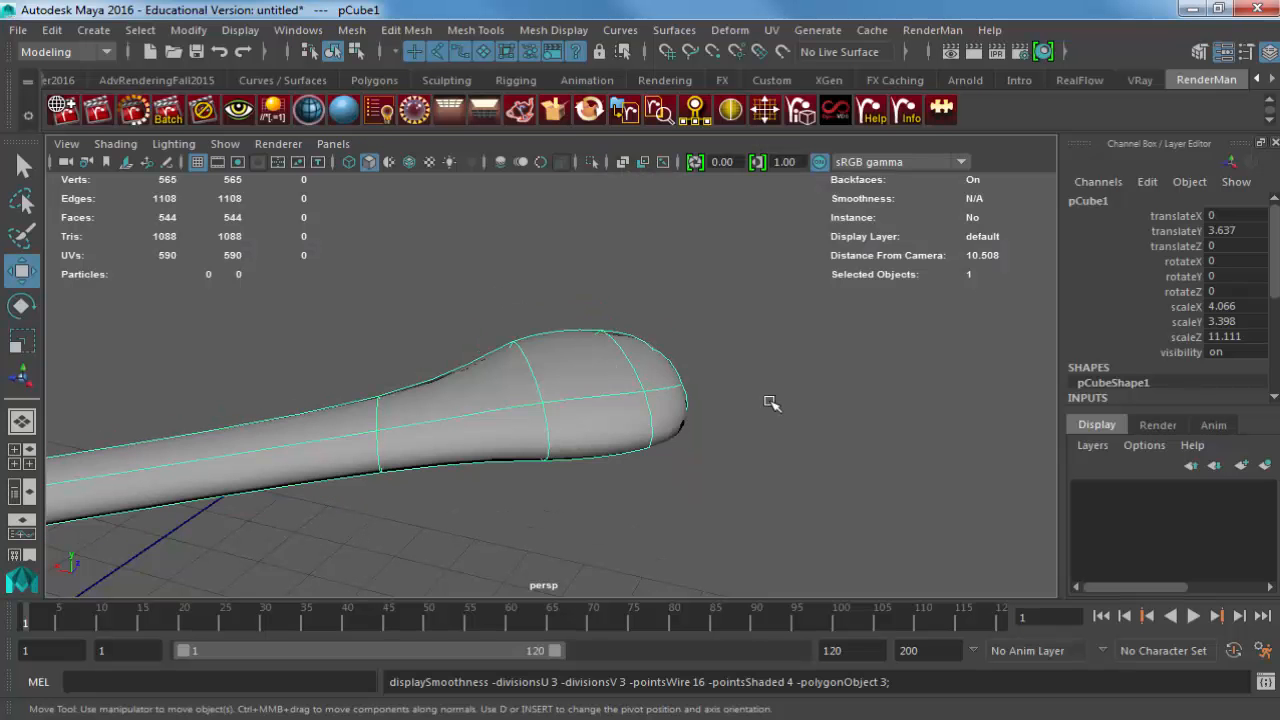
pyautogui.click(771, 400)
pyautogui.keyDown('alt'); pyautogui.moveTo(771, 400); pyautogui.dragTo(740, 430); pyautogui.keyUp('alt')
pyautogui.click(727, 399)
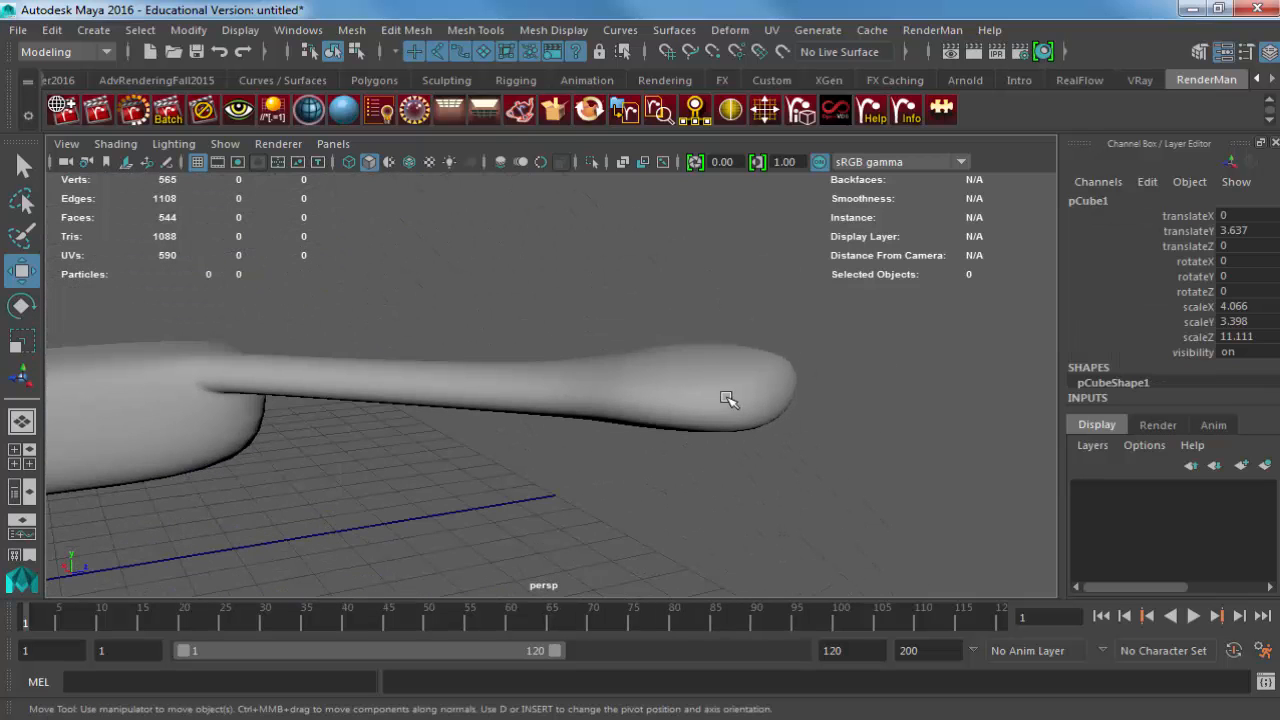
pyautogui.press('1')
# Select the edge loops running along the upper and lower borders of the arm and its tip.
pyautogui.press('F10')
pyautogui.click(686, 360)
pyautogui.doubleClick(686, 360)
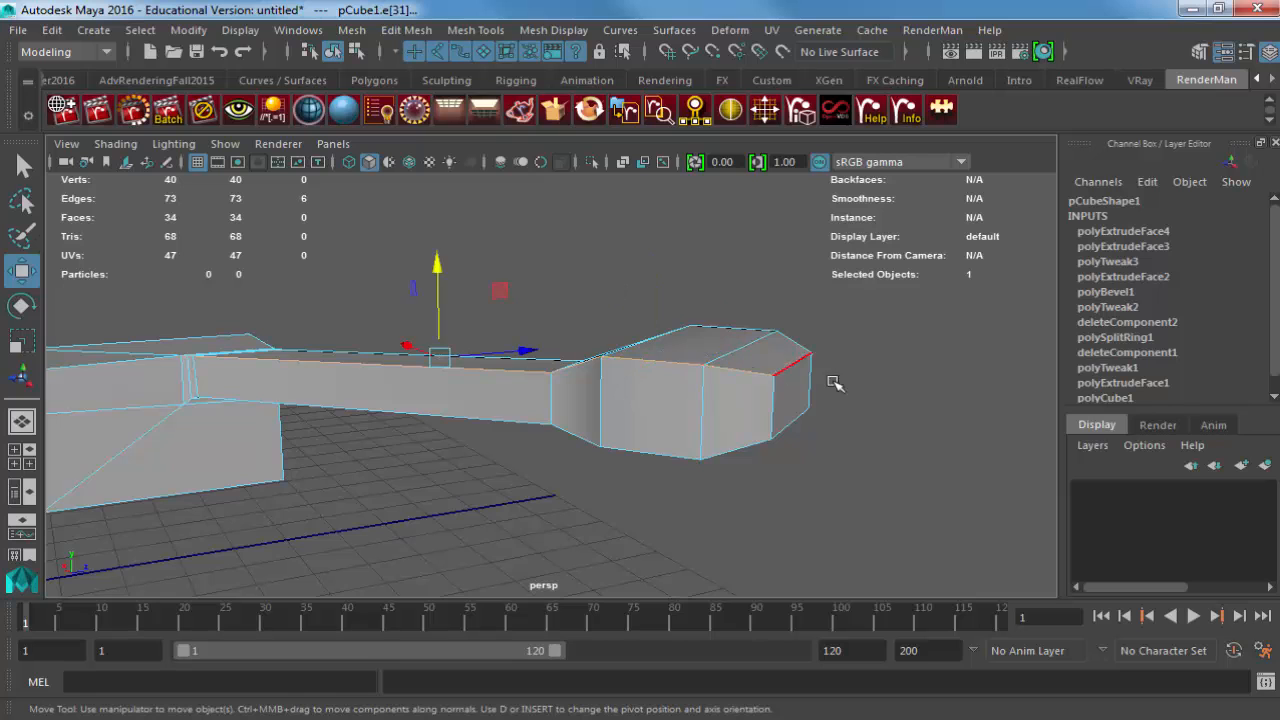
pyautogui.keyDown('alt'); pyautogui.moveTo(831, 380); pyautogui.dragTo(691, 434); pyautogui.keyUp('alt')
pyautogui.keyDown('shift'); pyautogui.doubleClick(667, 394); pyautogui.keyUp('shift')
pyautogui.keyDown('shift'); pyautogui.doubleClick(545, 447); pyautogui.keyUp('shift')
# Add the remaining upper and lower border edges around the tip's far end to the selection.
pyautogui.keyDown('alt'); pyautogui.moveTo(545, 447); pyautogui.dragTo(694, 380); pyautogui.keyUp('alt')
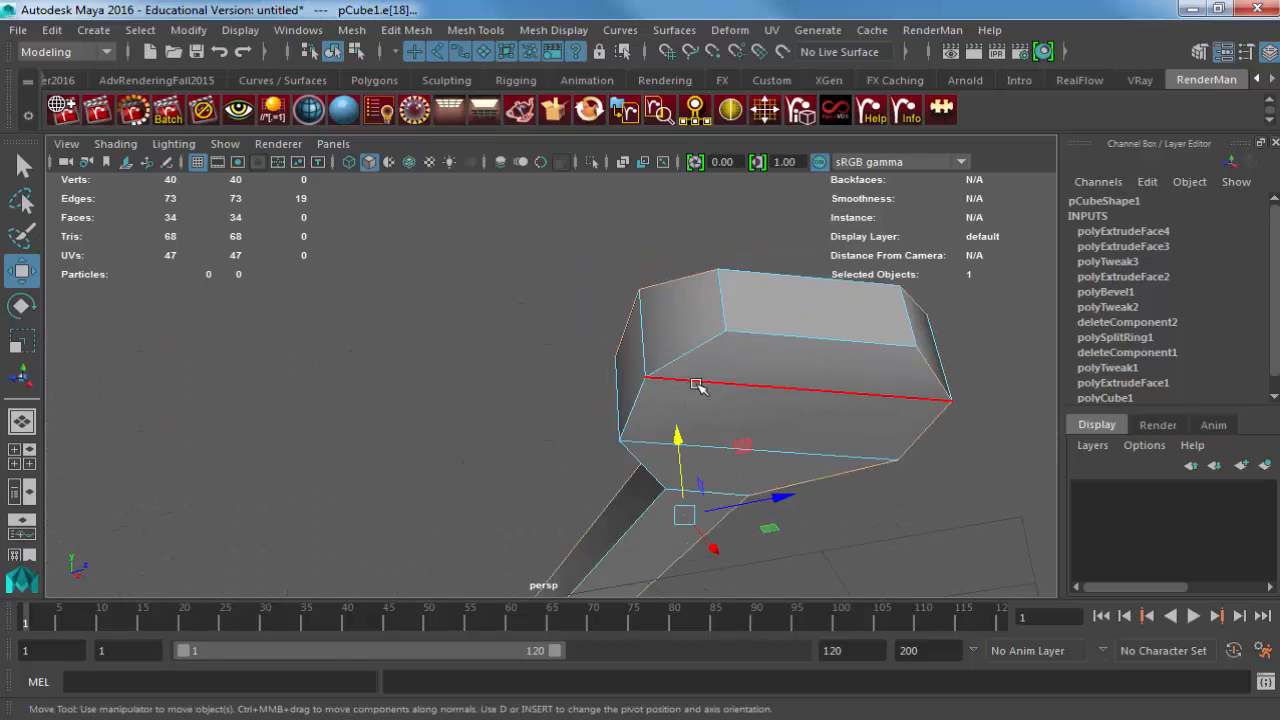
pyautogui.keyDown('shift'); pyautogui.click(788, 337); pyautogui.keyUp('shift')
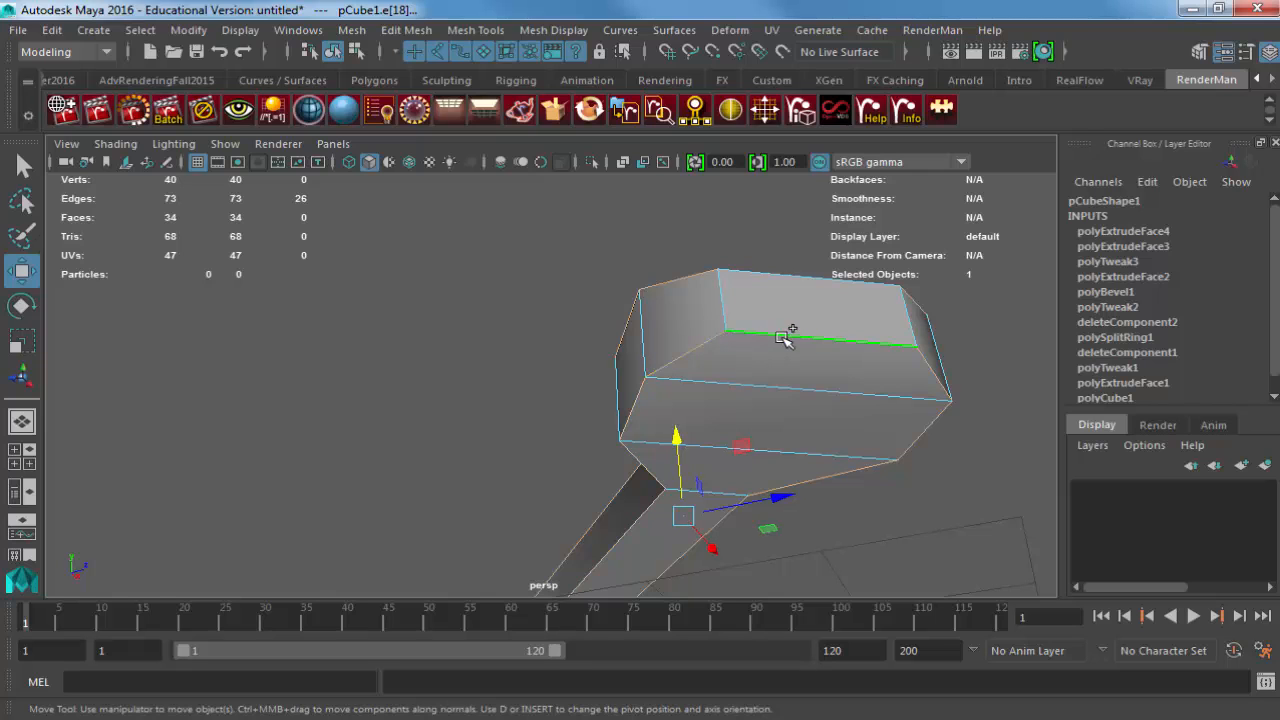
pyautogui.keyDown('shift'); pyautogui.click(786, 282); pyautogui.keyUp('shift')
pyautogui.keyDown('alt'); pyautogui.moveTo(848, 401); pyautogui.dragTo(739, 441); pyautogui.keyUp('alt')
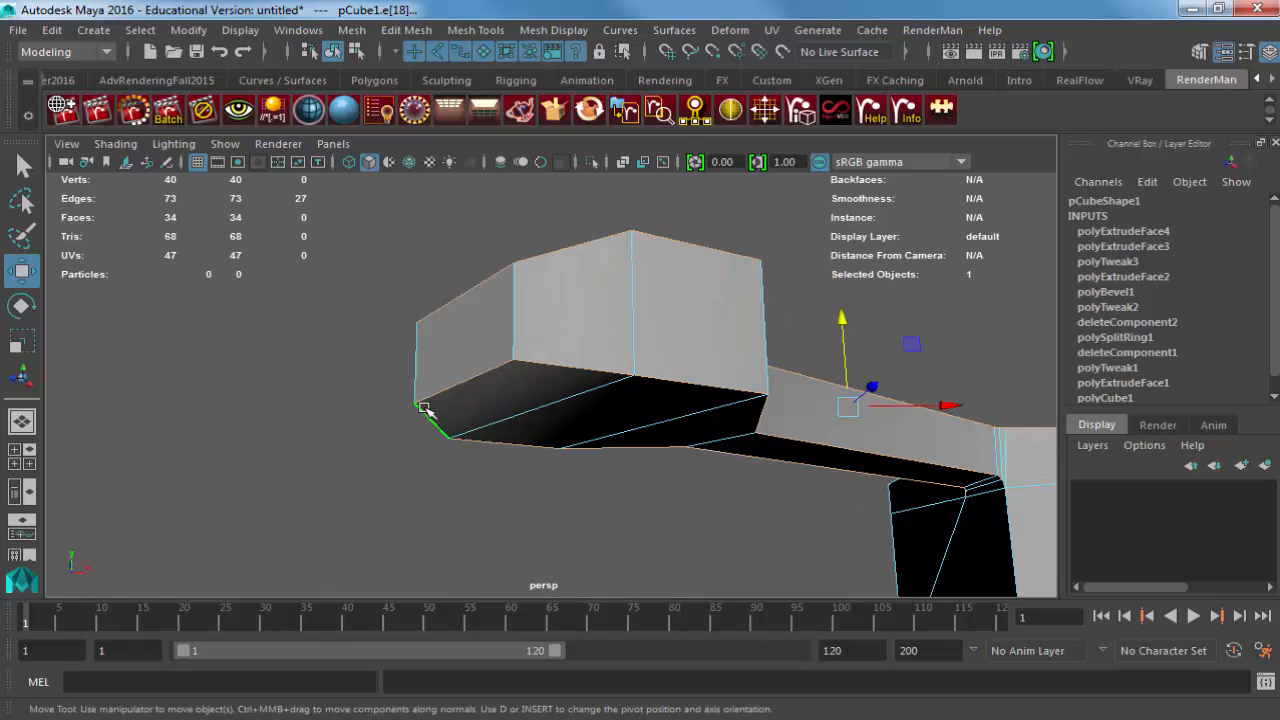
pyautogui.keyDown('alt'); pyautogui.moveTo(668, 296); pyautogui.dragTo(437, 404); pyautogui.keyUp('alt')
# Extend the edge selection with the body's border edges on both sides of the joint with the arm.
pyautogui.keyDown('alt'); pyautogui.moveTo(437, 404); pyautogui.dragTo(450, 366, button='middle'); pyautogui.keyUp('alt')
pyautogui.keyDown('alt'); pyautogui.moveTo(450, 366); pyautogui.dragTo(729, 403, button='right'); pyautogui.keyUp('alt')
pyautogui.keyDown('alt'); pyautogui.moveTo(729, 403); pyautogui.dragTo(600, 434); pyautogui.keyUp('alt')
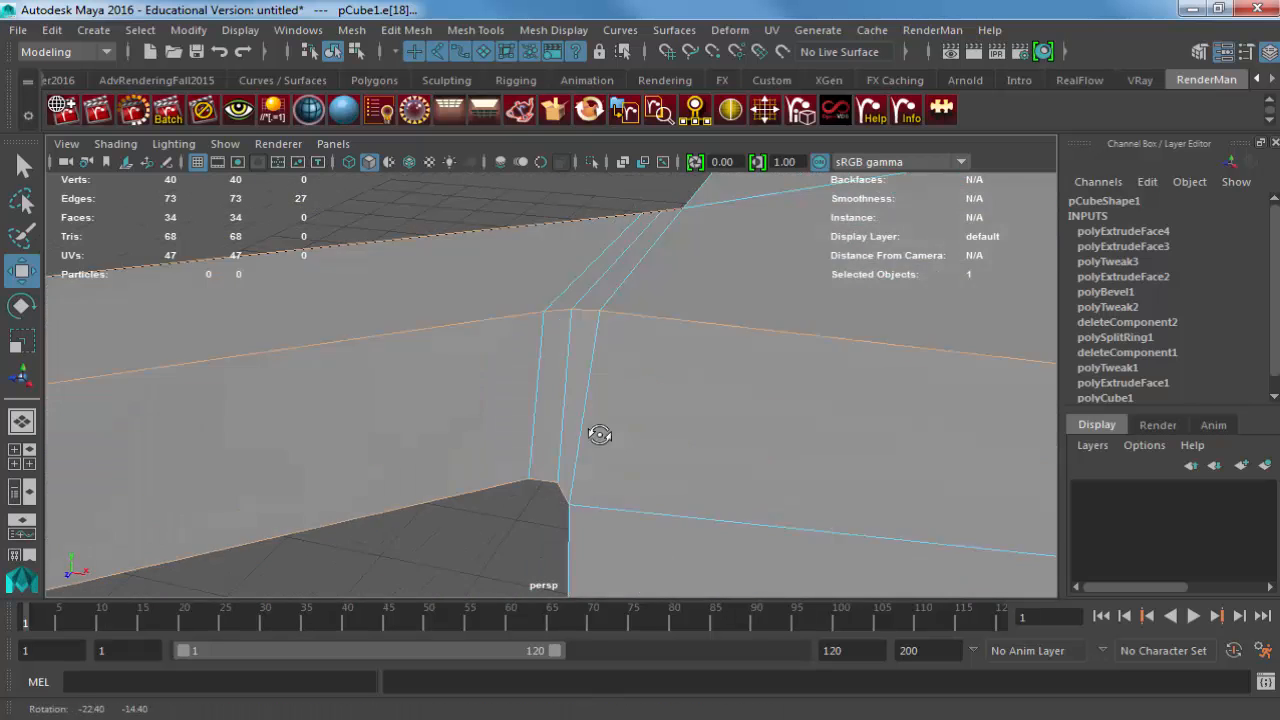
pyautogui.keyDown('alt'); pyautogui.moveTo(600, 434); pyautogui.dragTo(681, 442, button='right'); pyautogui.keyUp('alt')
pyautogui.keyDown('alt'); pyautogui.moveTo(681, 442); pyautogui.dragTo(666, 294); pyautogui.keyUp('alt')
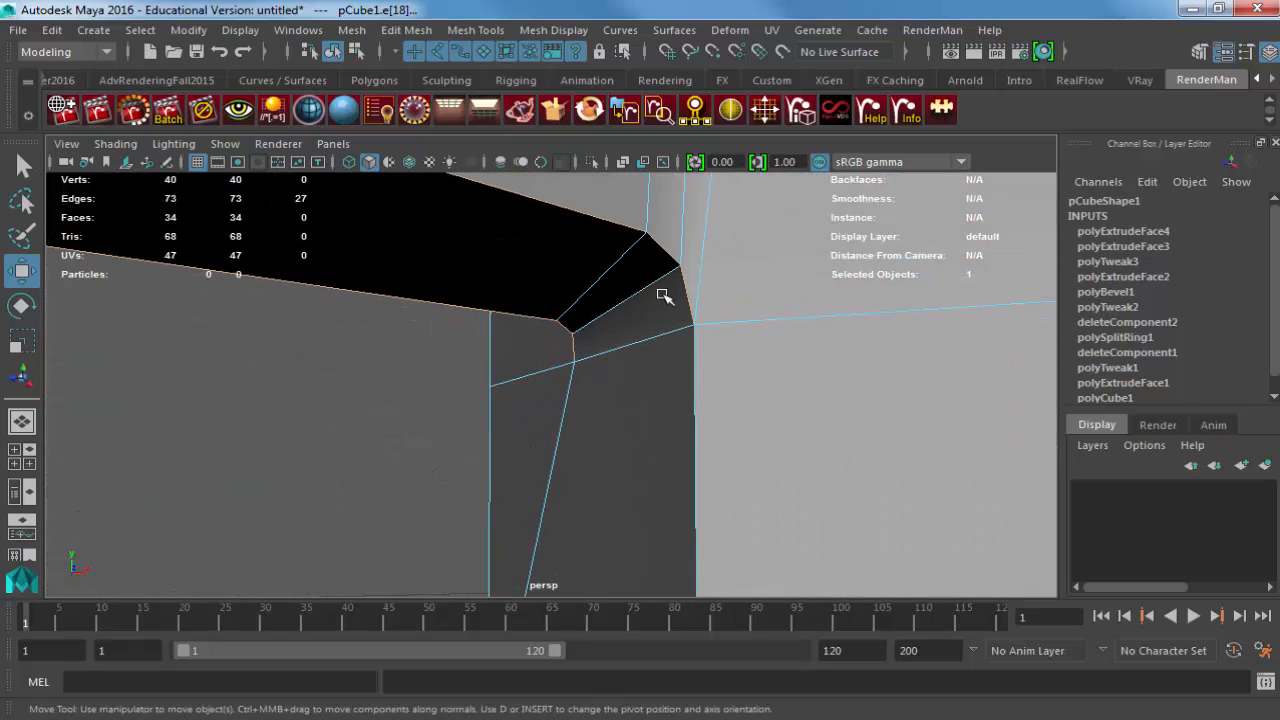
pyautogui.keyDown('shift'); pyautogui.click(697, 376); pyautogui.keyUp('shift')
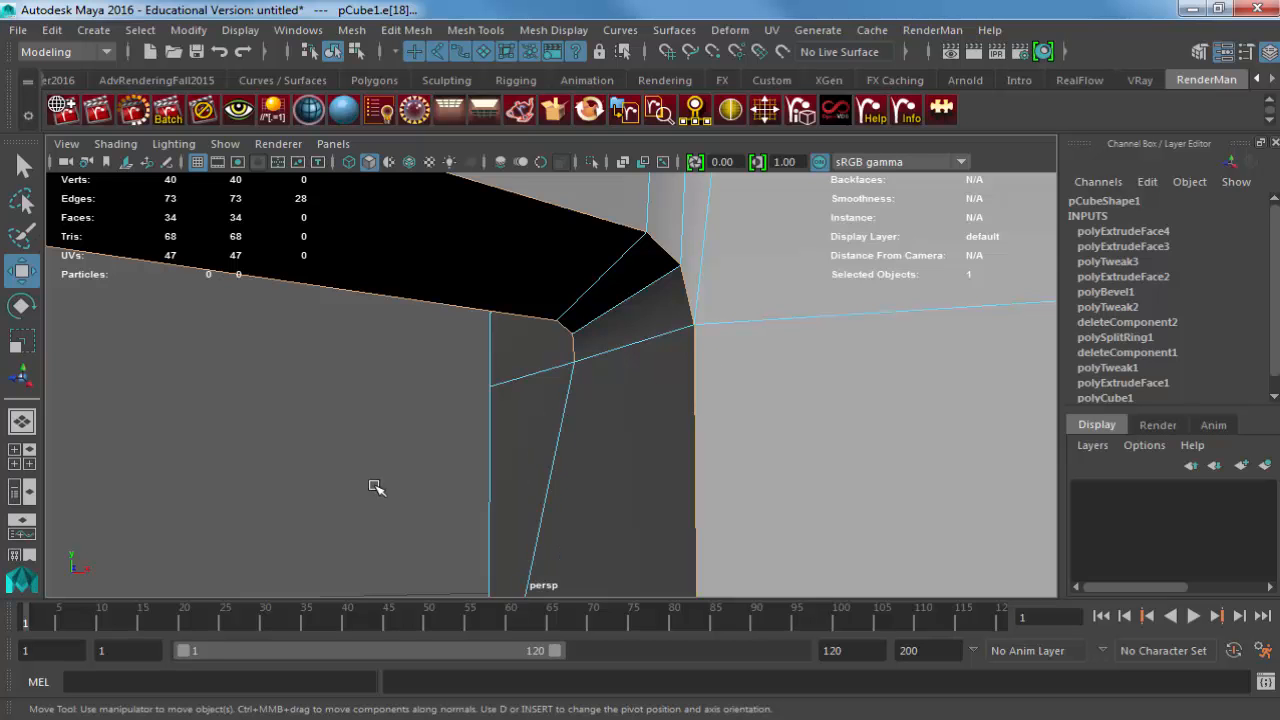
pyautogui.keyDown('alt'); pyautogui.moveTo(371, 489); pyautogui.dragTo(528, 363); pyautogui.keyUp('alt')
pyautogui.keyDown('shift'); pyautogui.click(512, 408); pyautogui.keyUp('shift')
pyautogui.keyDown('shift'); pyautogui.click(510, 332); pyautogui.keyUp('shift')
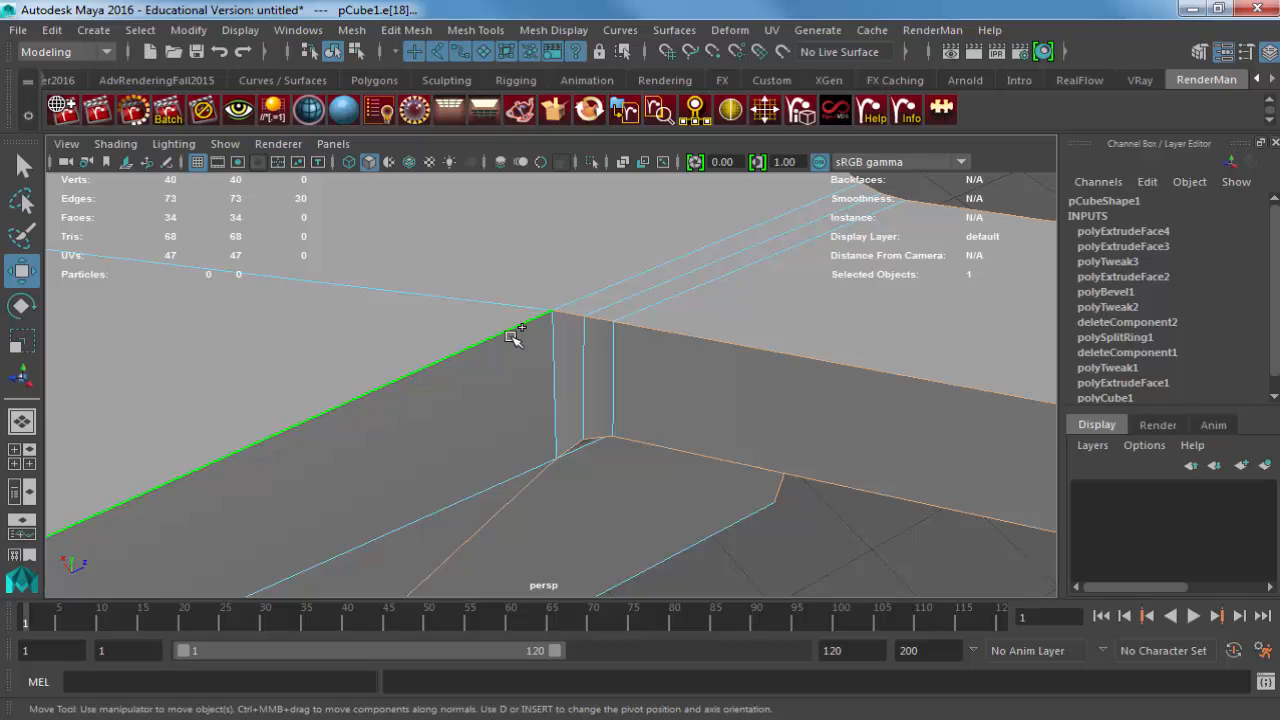
# Bevel the selected border edges of the body, arm and tip, and return to object mode.
pyautogui.keyDown('alt'); pyautogui.moveTo(631, 395); pyautogui.dragTo(413, 336); pyautogui.keyUp('alt')
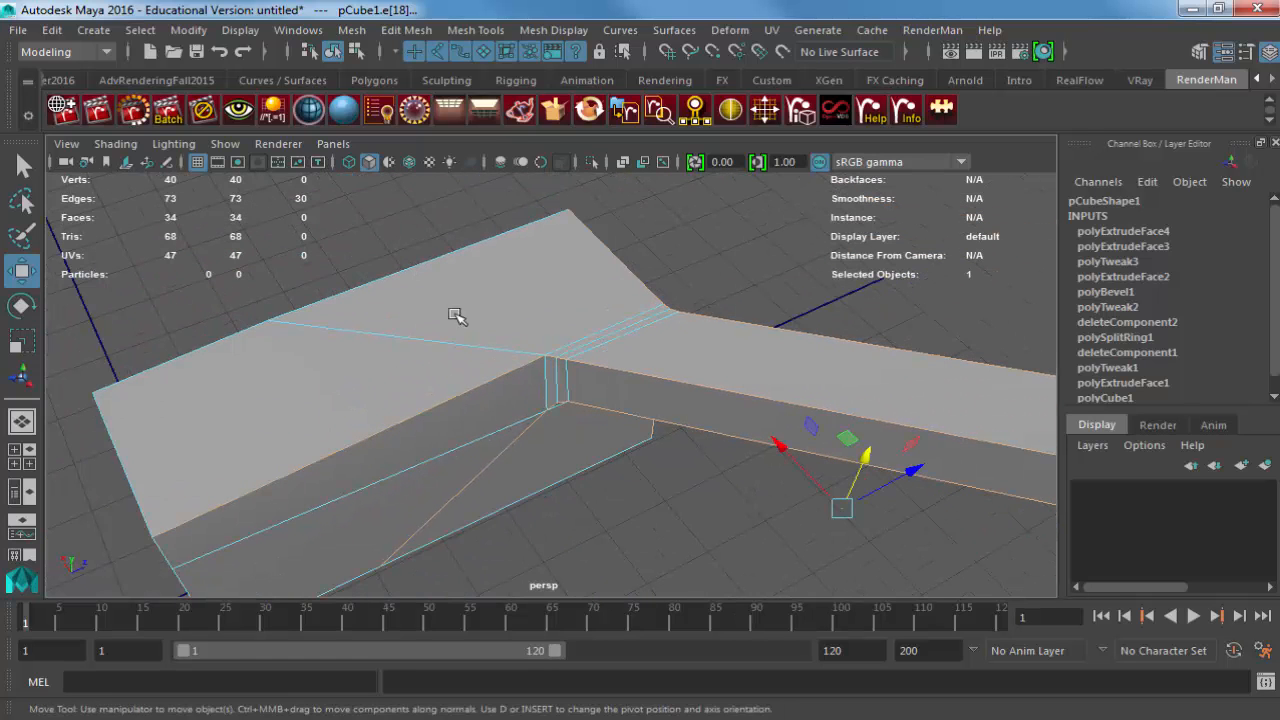
pyautogui.keyDown('shift'); pyautogui.rightClick(445, 231); pyautogui.keyUp('shift')
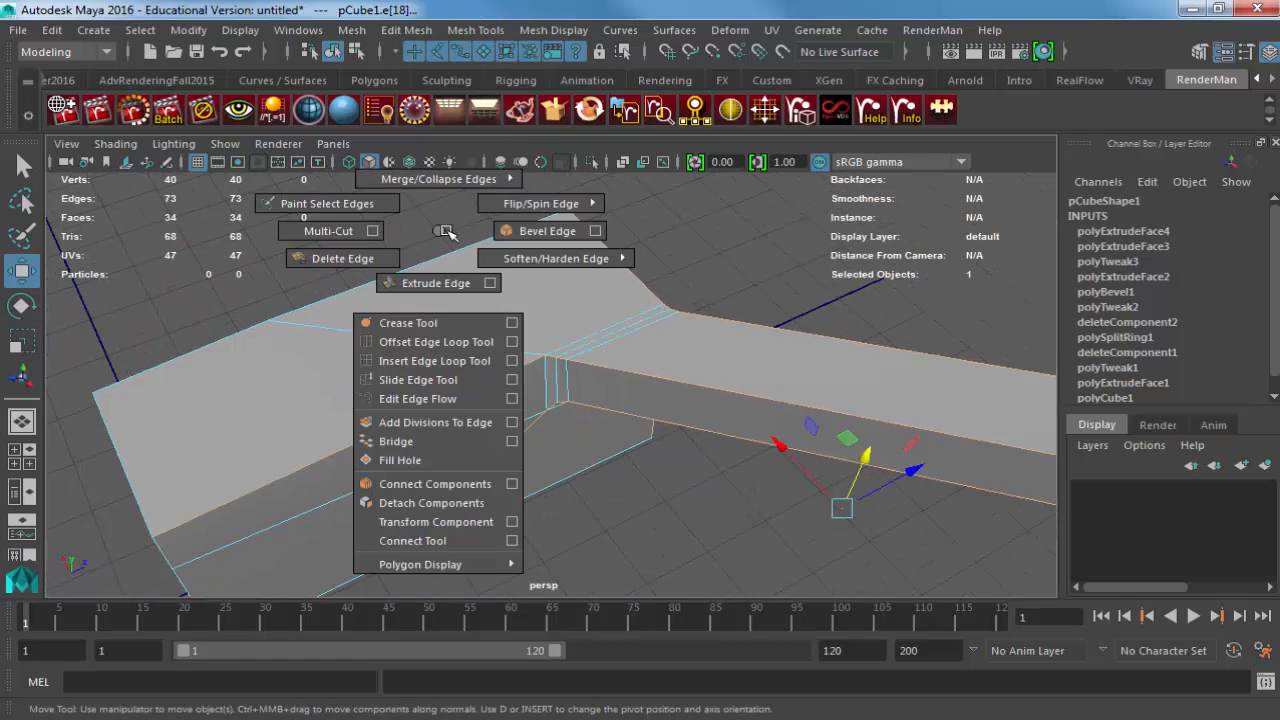
pyautogui.keyDown('shift'); pyautogui.moveTo(447, 232); pyautogui.dragTo(508, 229, button='right'); pyautogui.keyUp('shift')
pyautogui.moveTo(586, 334); pyautogui.dragTo(560, 325, button='right')
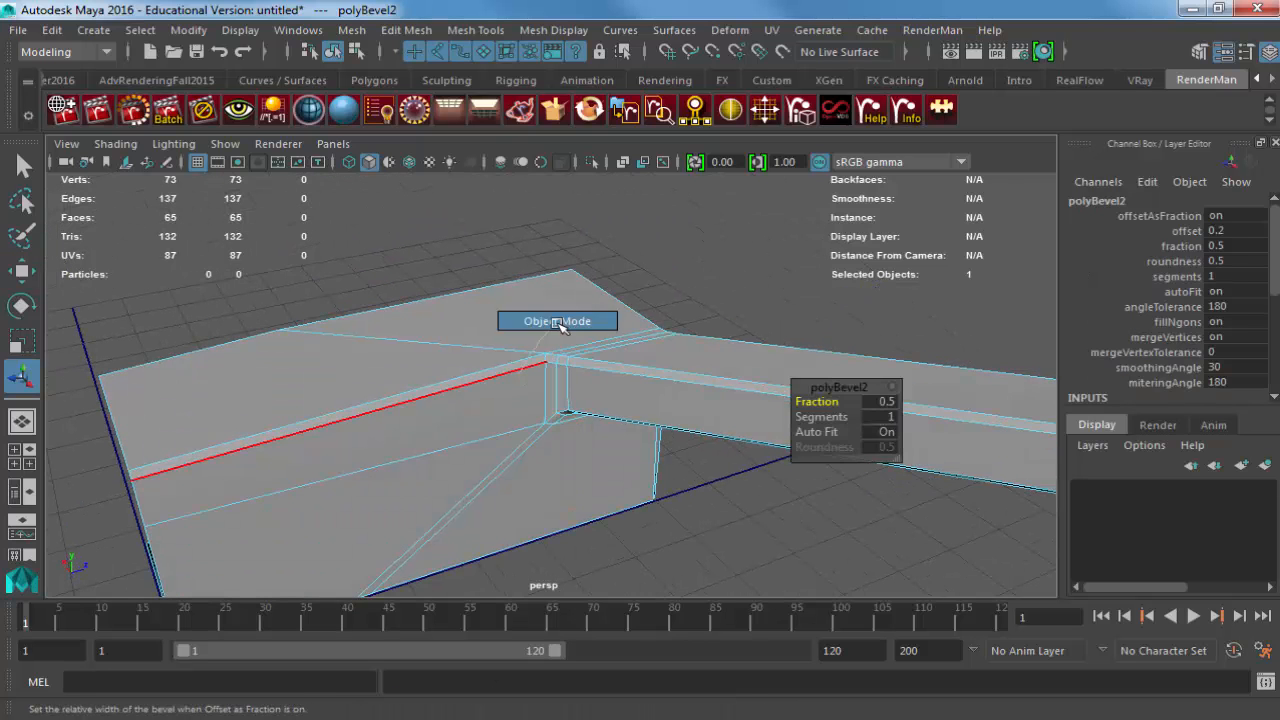
# Examine the beveled arm and tip in smooth preview, and reselect the mesh.
pyautogui.press('3')
pyautogui.click(730, 317)
pyautogui.scroll(-4, 660, 346)
pyautogui.keyDown('alt'); pyautogui.moveTo(640, 354); pyautogui.dragTo(597, 346); pyautogui.keyUp('alt')
pyautogui.keyDown('alt'); pyautogui.moveTo(602, 347); pyautogui.dragTo(826, 389, button='right'); pyautogui.keyUp('alt')
pyautogui.keyDown('alt'); pyautogui.moveTo(828, 390); pyautogui.dragTo(502, 418, button='middle'); pyautogui.keyUp('alt')
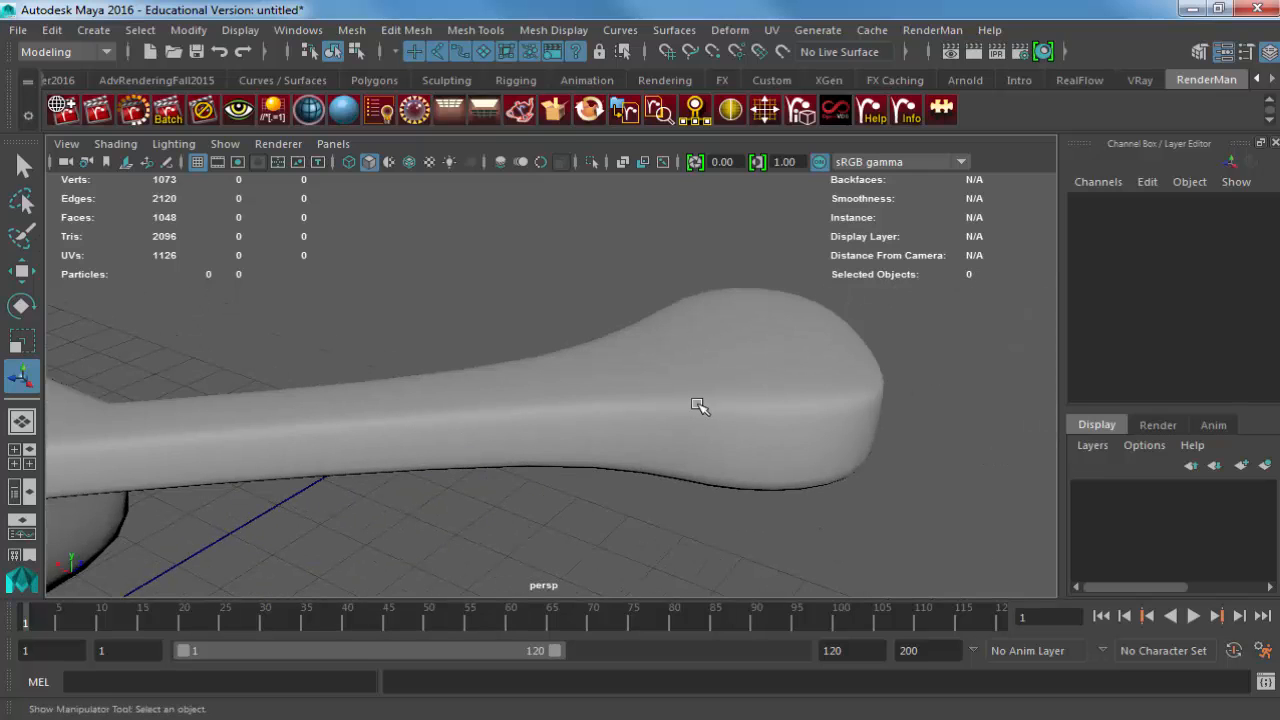
pyautogui.click(639, 416)
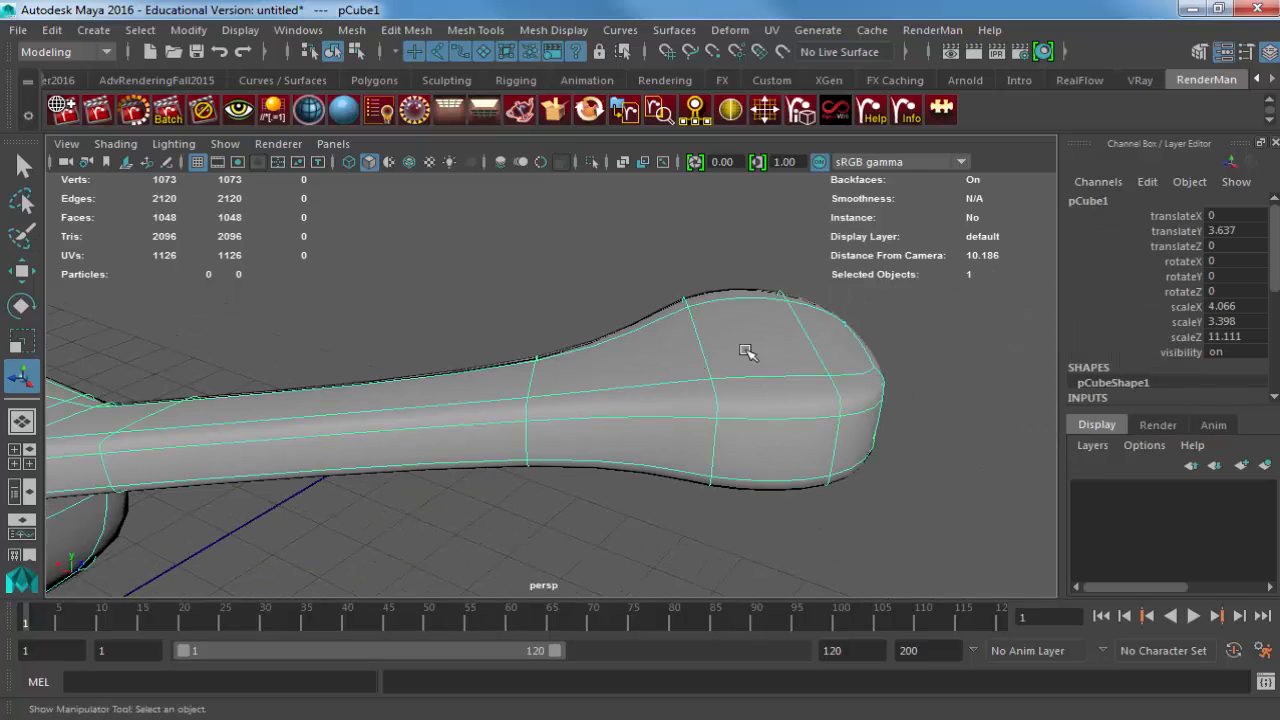
# Return the mesh to the unsmoothed display and set the latest bevel's segments to 2.
pyautogui.press('1')
pyautogui.scroll(-2, 1083, 357)
pyautogui.click(1145, 334)
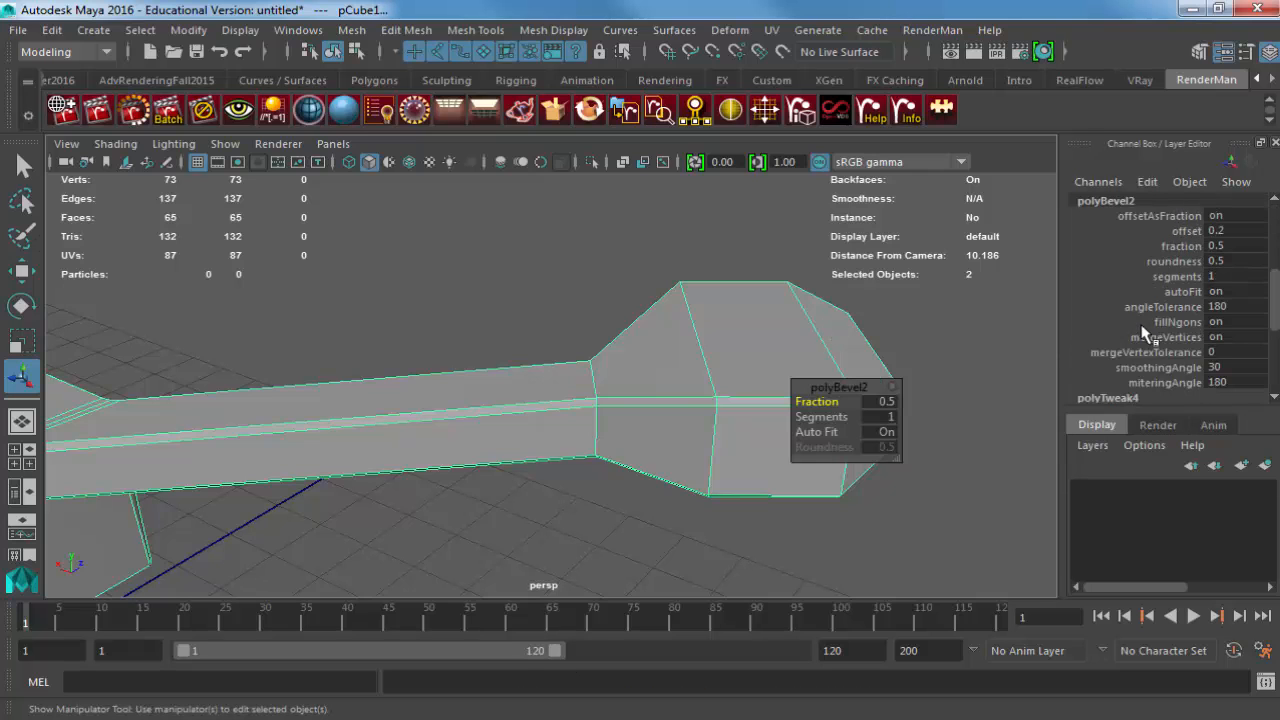
pyautogui.doubleClick(1230, 276)
pyautogui.write('2')
pyautogui.press('Return')
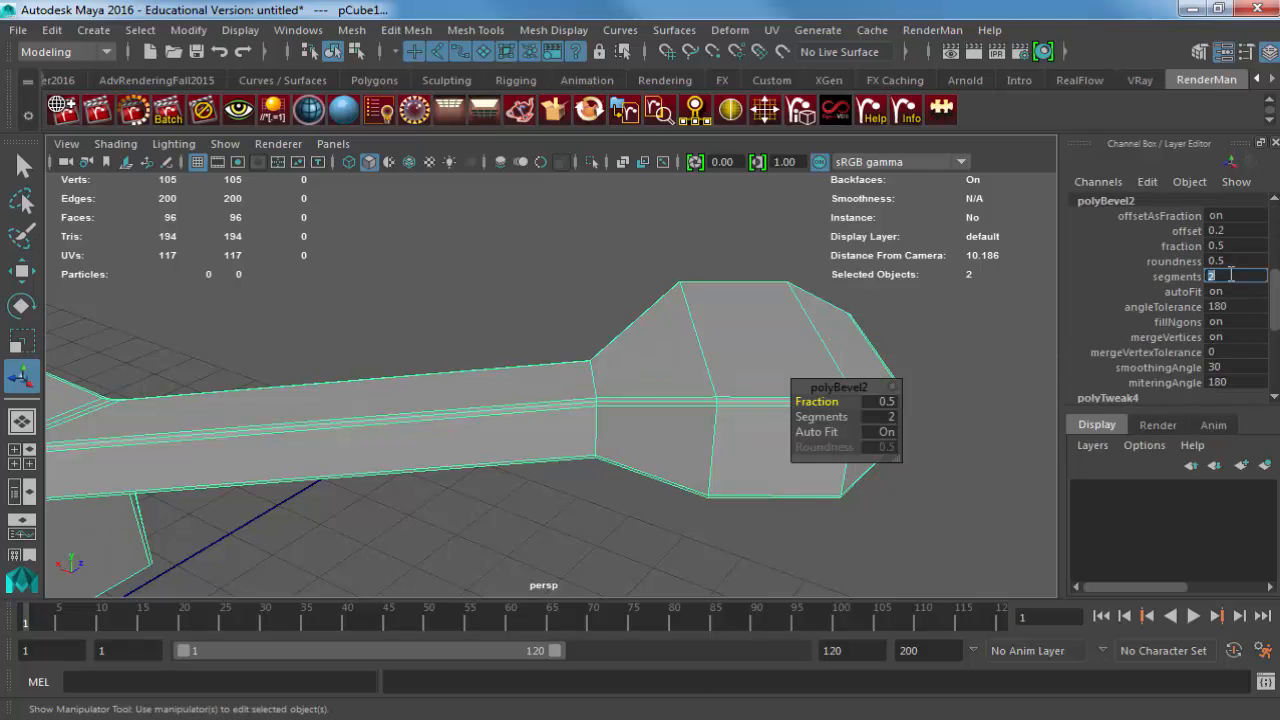
# Return to object mode and examine the two-segment bevel on the whole mesh in smooth preview.
pyautogui.moveTo(480, 423)
pyautogui.keyDown('alt'); pyautogui.mouseDown()
pyautogui.moveTo(566, 380)
pyautogui.moveTo(470, 405)
pyautogui.mouseUp(); pyautogui.keyUp('alt')
pyautogui.press('F8')
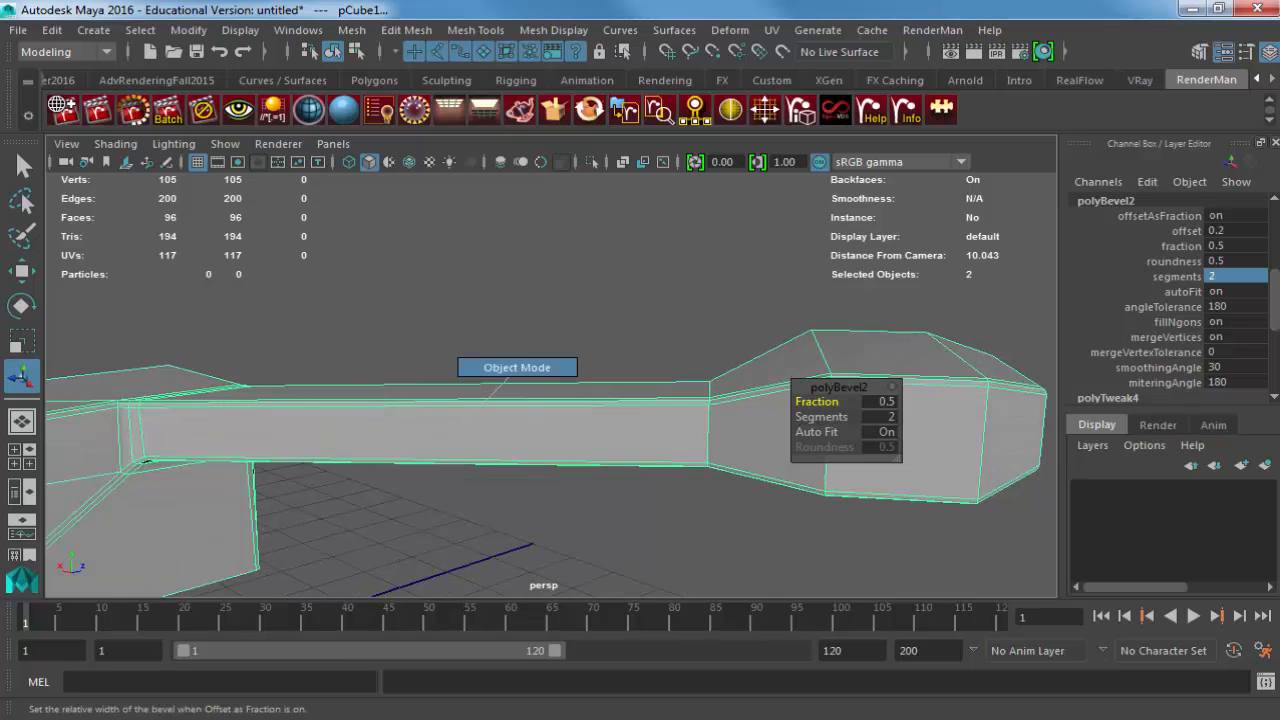
pyautogui.press('3')
pyautogui.click(460, 342)
pyautogui.keyDown('alt'); pyautogui.moveTo(460, 342); pyautogui.dragTo(409, 429); pyautogui.keyUp('alt')
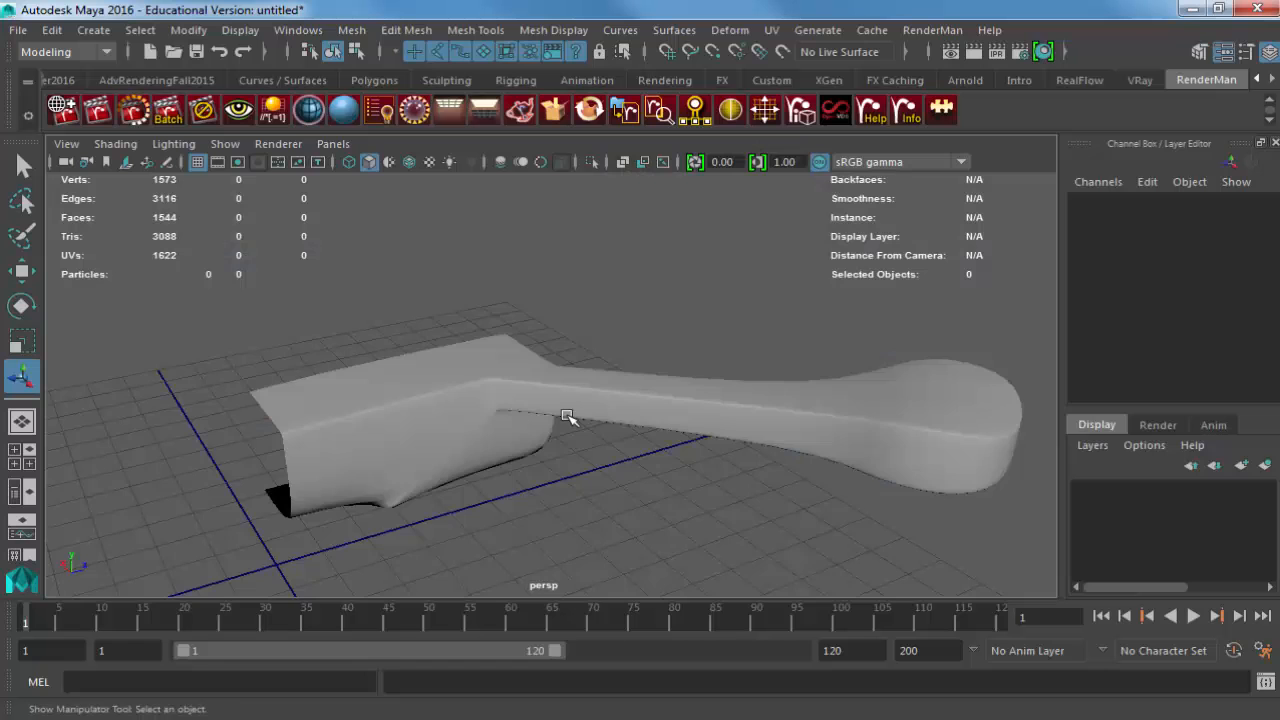
pyautogui.keyDown('alt'); pyautogui.moveTo(571, 420); pyautogui.dragTo(686, 409); pyautogui.keyUp('alt')
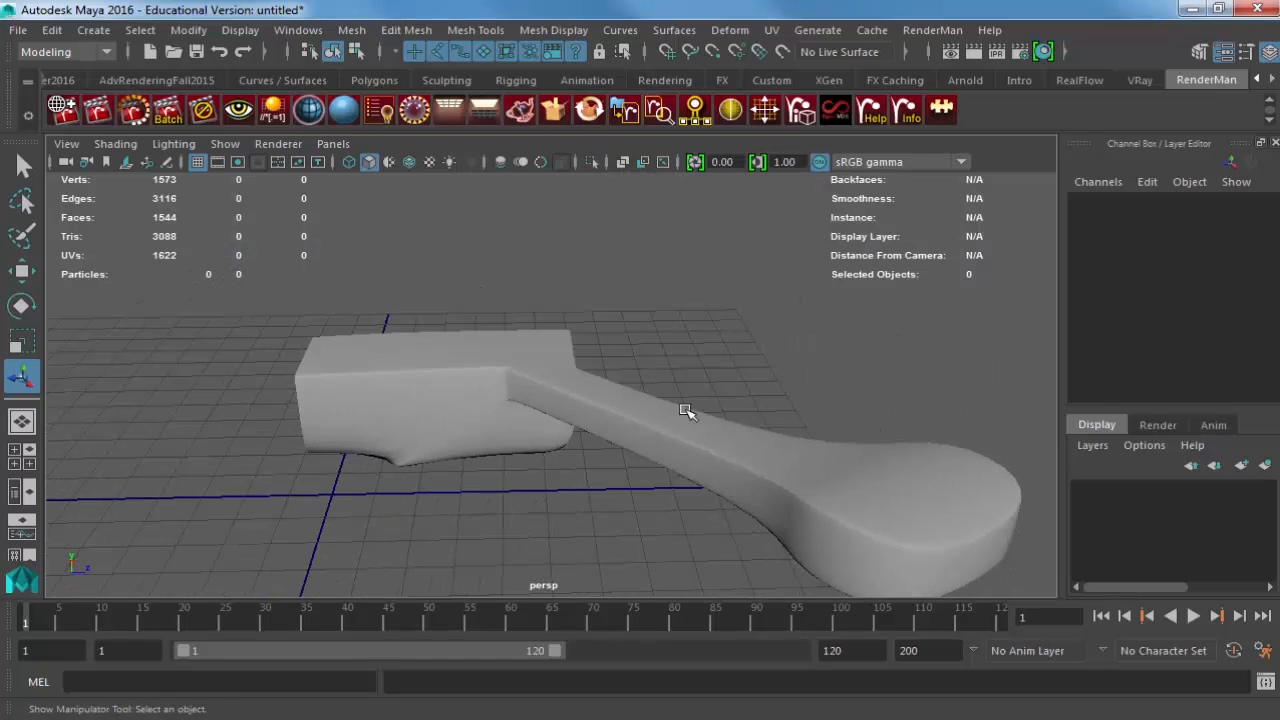
# Set the fraction of the border edges' bevel to 1.
pyautogui.click(686, 409)
pyautogui.scroll(-3, 1219, 353)
pyautogui.click(1137, 289)
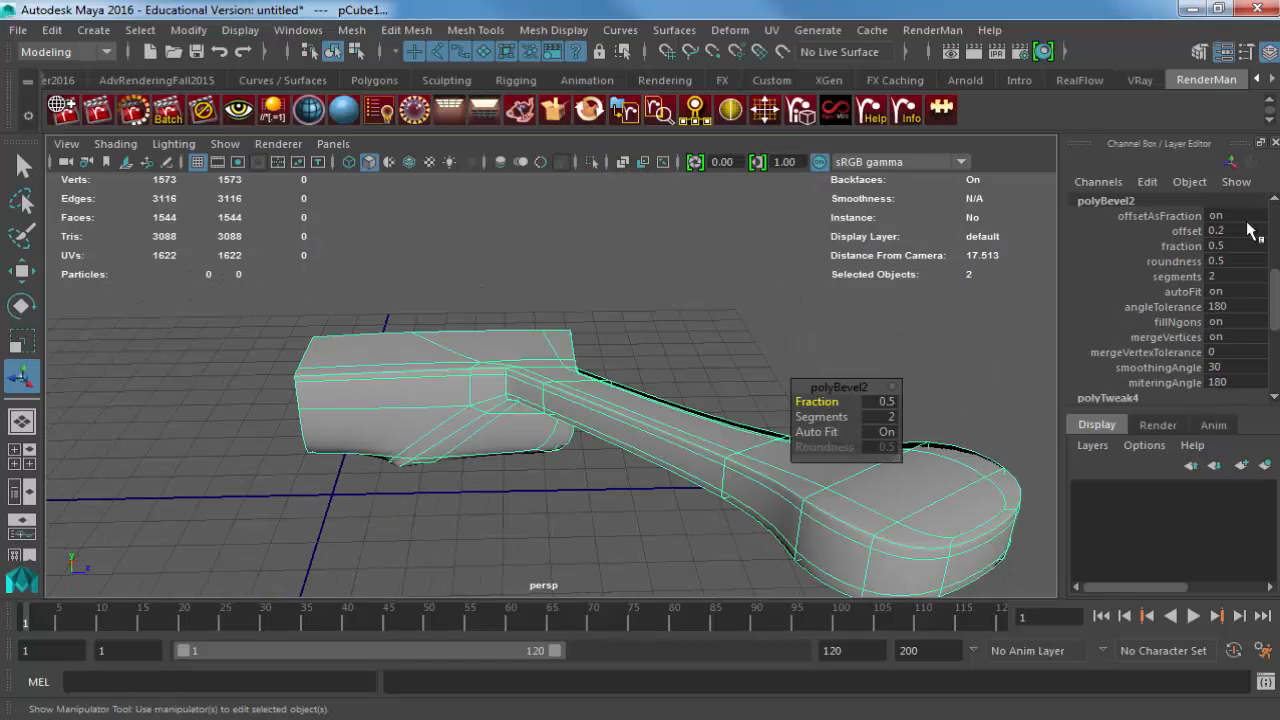
pyautogui.click(1240, 243)
pyautogui.press('Return')
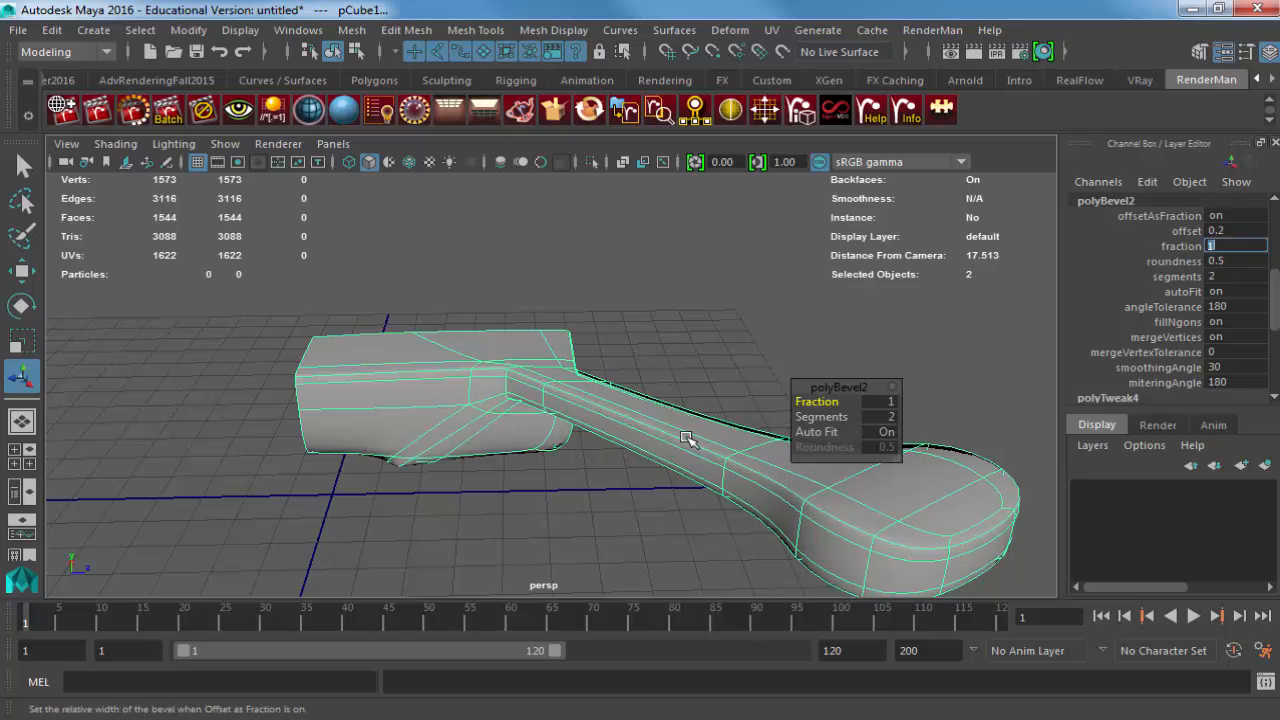
# Inspect the body's lower side beneath the arm for smoothing artifacts, comparing the smoothed and unsmoothed displays.
pyautogui.click(706, 371)
pyautogui.keyDown('alt'); pyautogui.moveTo(580, 408); pyautogui.dragTo(628, 380); pyautogui.keyUp('alt')
pyautogui.scroll(5, 600, 346)
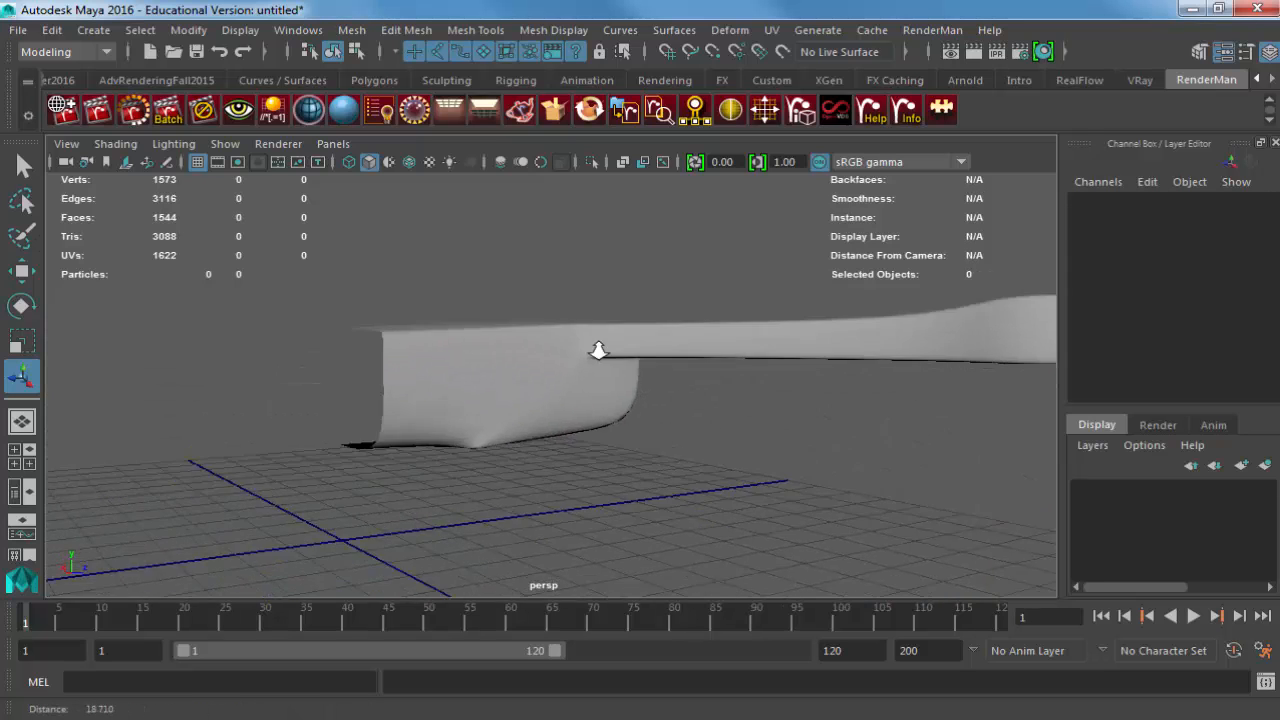
pyautogui.click(563, 409)
pyautogui.scroll(1, 483, 390)
pyautogui.keyDown('alt'); pyautogui.moveTo(483, 390); pyautogui.dragTo(520, 381); pyautogui.keyUp('alt')
pyautogui.press('1')
pyautogui.press('3')
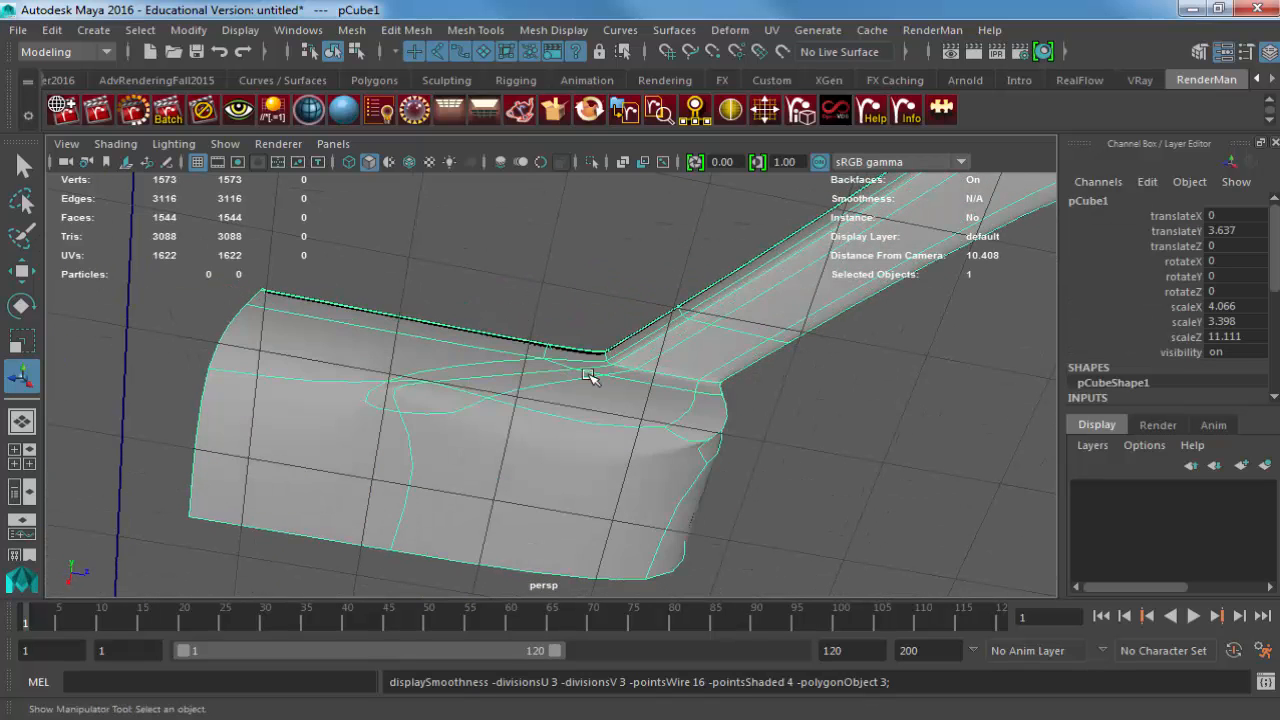
pyautogui.press('1')
pyautogui.press('3')
pyautogui.keyDown('alt'); pyautogui.moveTo(405, 438); pyautogui.dragTo(446, 457); pyautogui.keyUp('alt')
pyautogui.scroll(4, 446, 457)
pyautogui.keyDown('alt'); pyautogui.moveTo(446, 457); pyautogui.dragTo(530, 386, button='middle'); pyautogui.keyUp('alt')
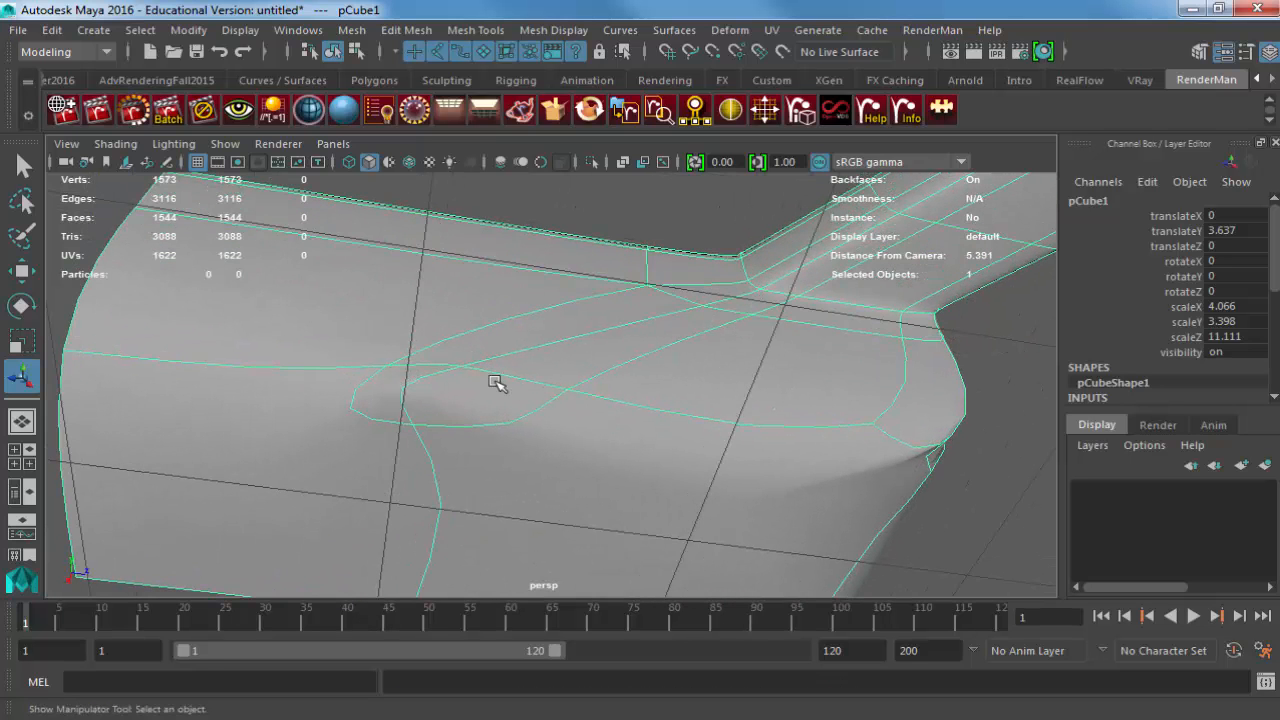
# Delete the two short edges at the lower end of the beveled diagonal beneath the arm, together with their unneeded vertex.
pyautogui.moveTo(496, 382); pyautogui.dragTo(492, 338, button='right')
pyautogui.press('1')
pyautogui.keyDown('alt'); pyautogui.moveTo(408, 415); pyautogui.dragTo(500, 424, button='middle'); pyautogui.keyUp('alt')
pyautogui.keyDown('alt'); pyautogui.moveTo(500, 424); pyautogui.dragTo(590, 428, button='right'); pyautogui.keyUp('alt')
pyautogui.click(477, 407)
pyautogui.keyDown('shift'); pyautogui.click(446, 400); pyautogui.keyUp('shift')
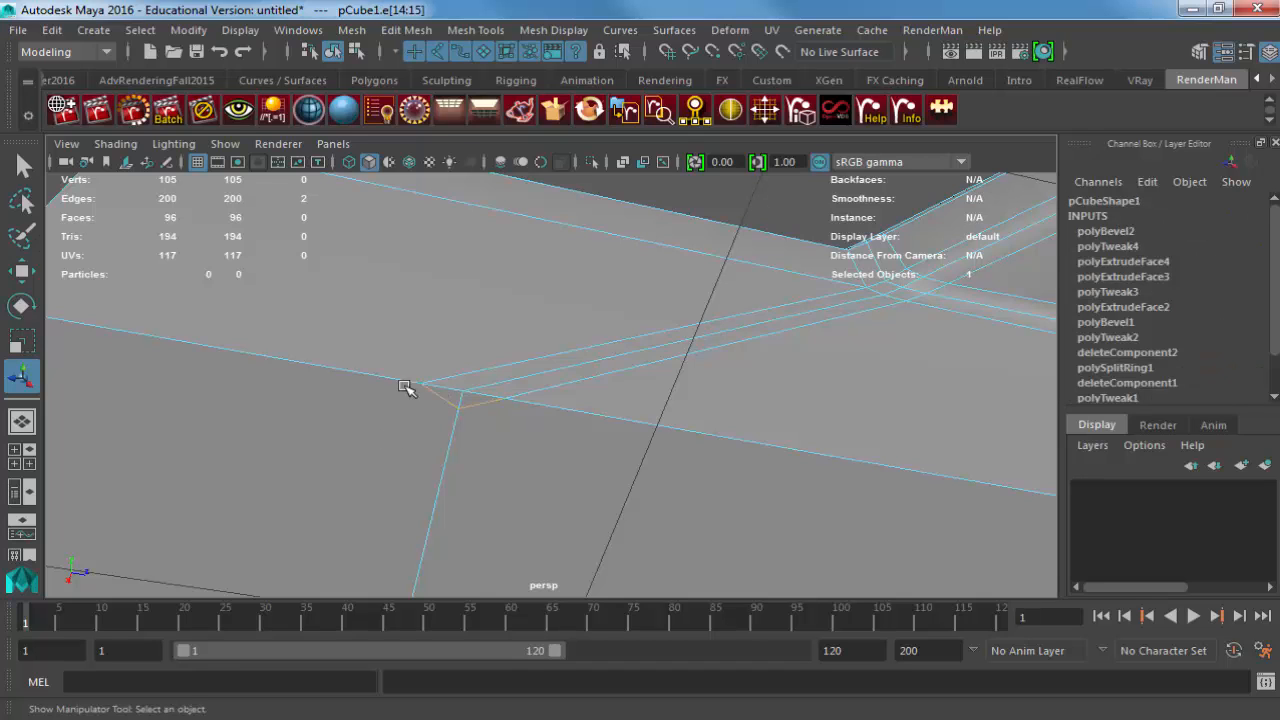
pyautogui.press('Delete')
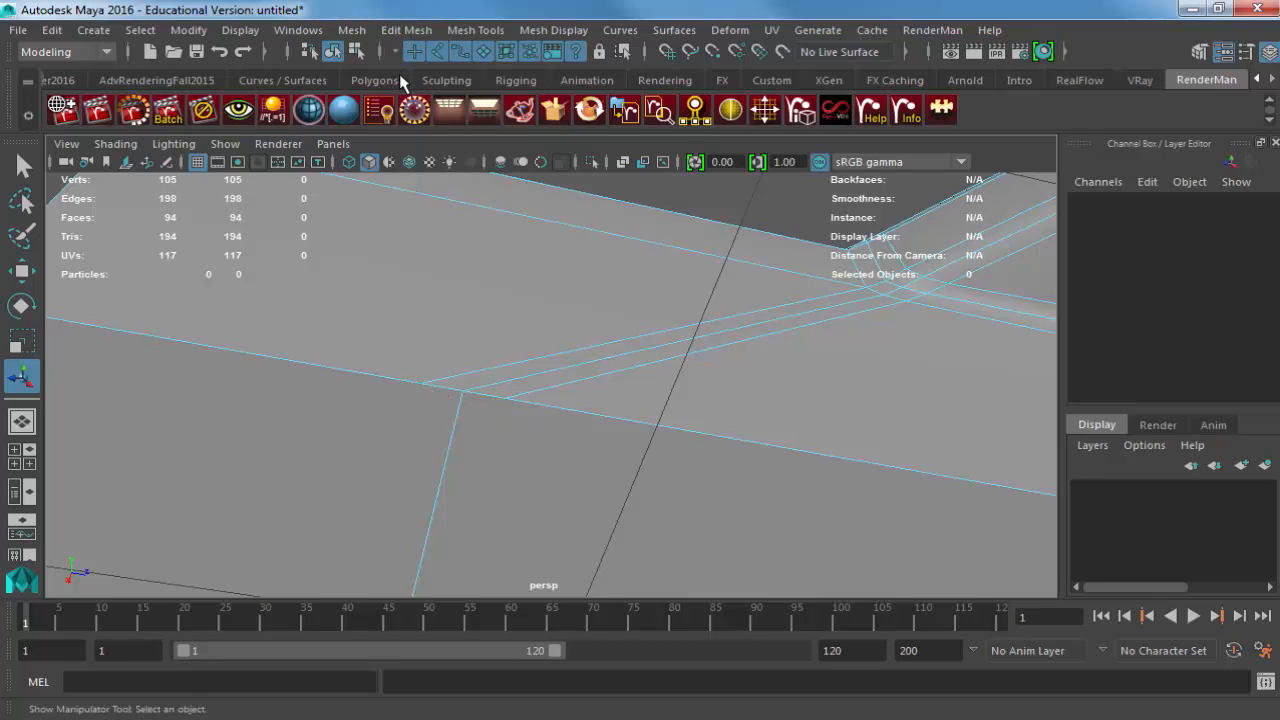
pyautogui.hotkey('ctrl', 'z')
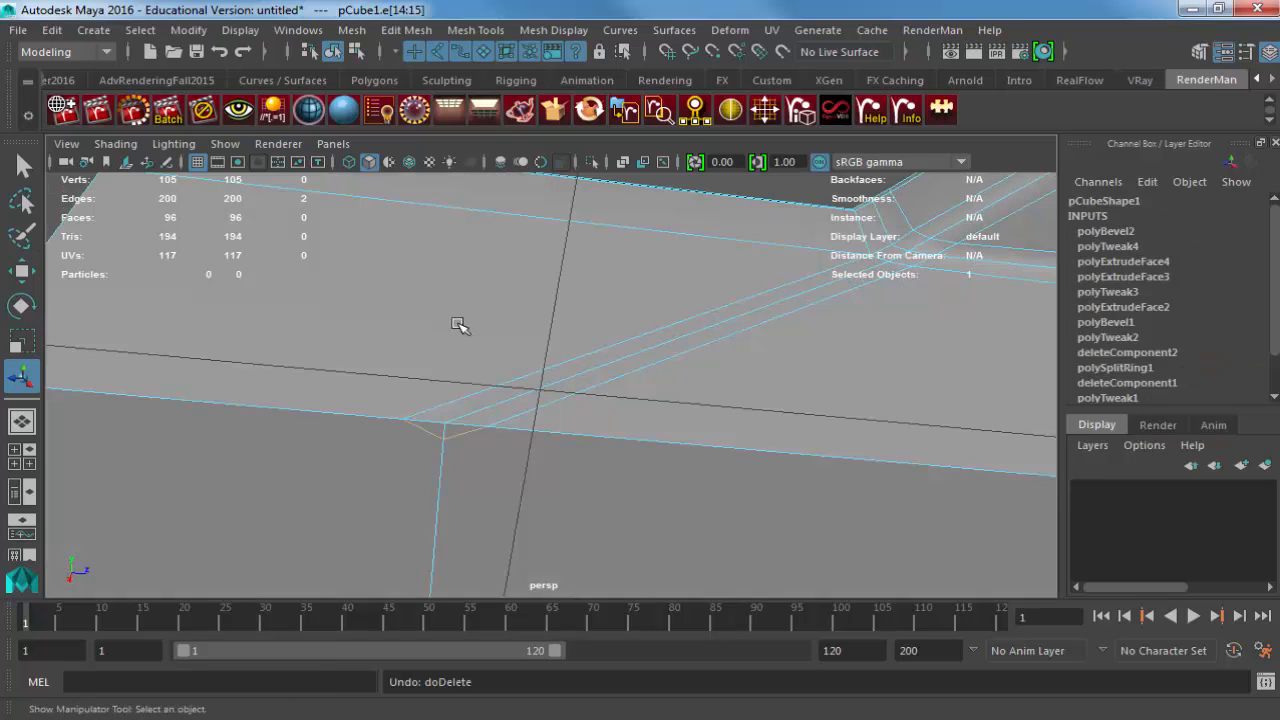
pyautogui.hotkey('ctrl', 'Delete')
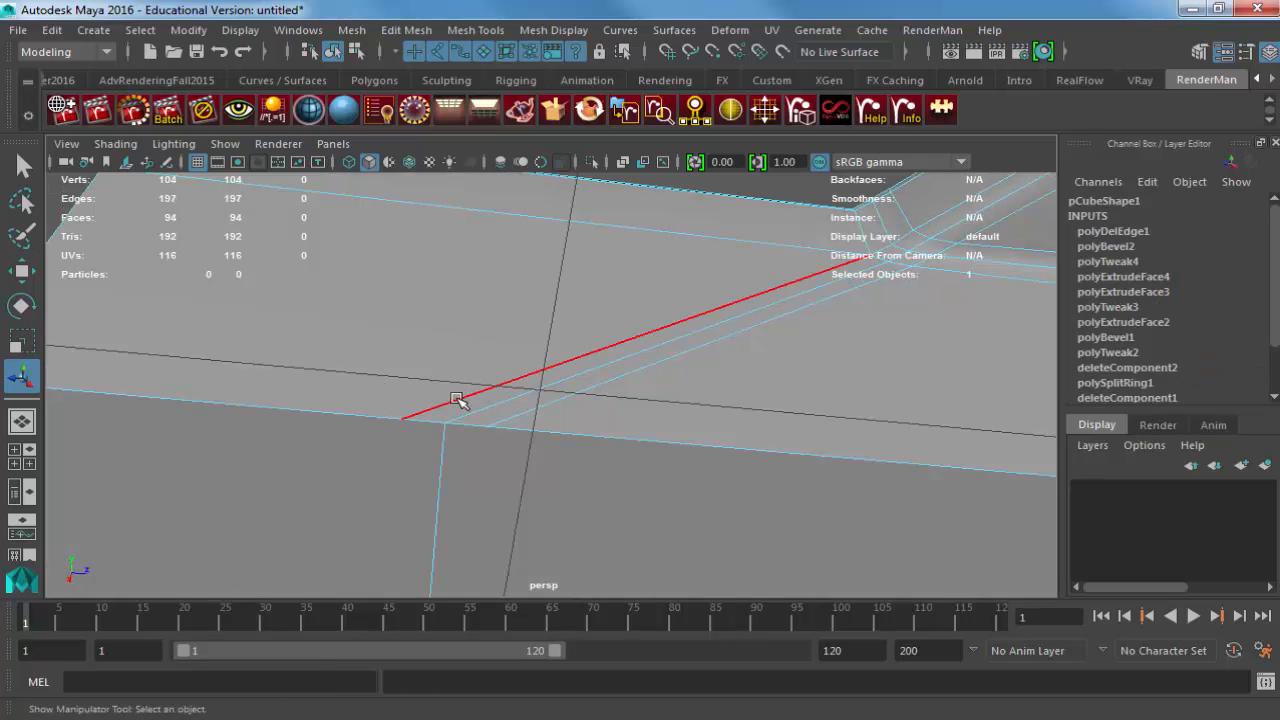
# Delete the three diagonal edges running across the body's side wall below the arm, including their leftover vertices.
pyautogui.scroll(-3, 766, 337)
pyautogui.click(540, 355)
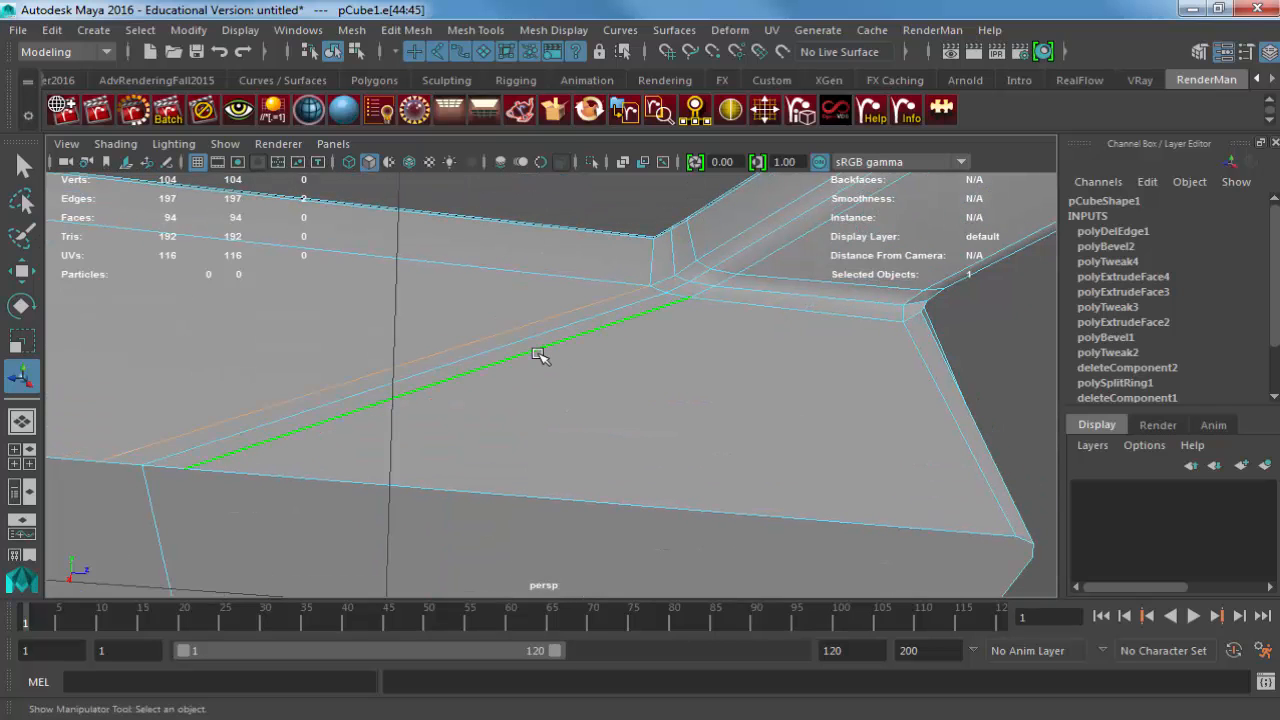
pyautogui.hotkey('ctrl', 'Delete')
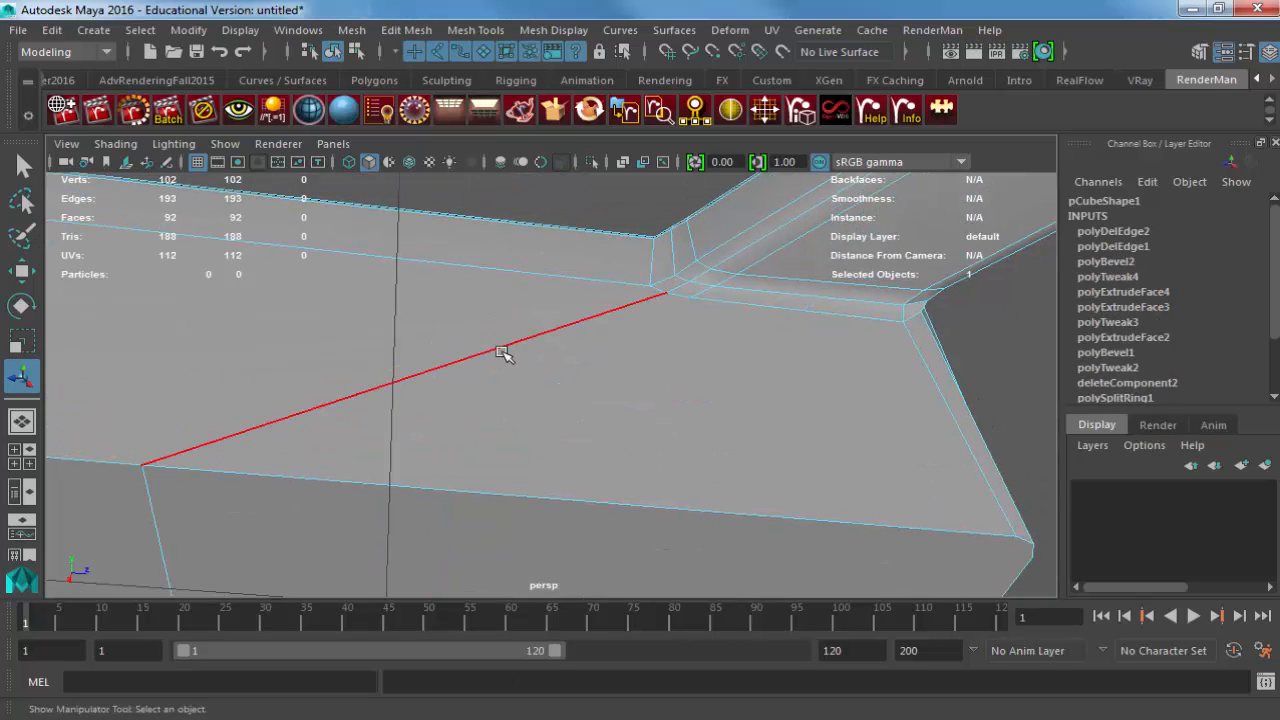
pyautogui.click(500, 353)
pyautogui.hotkey('ctrl', 'Delete')
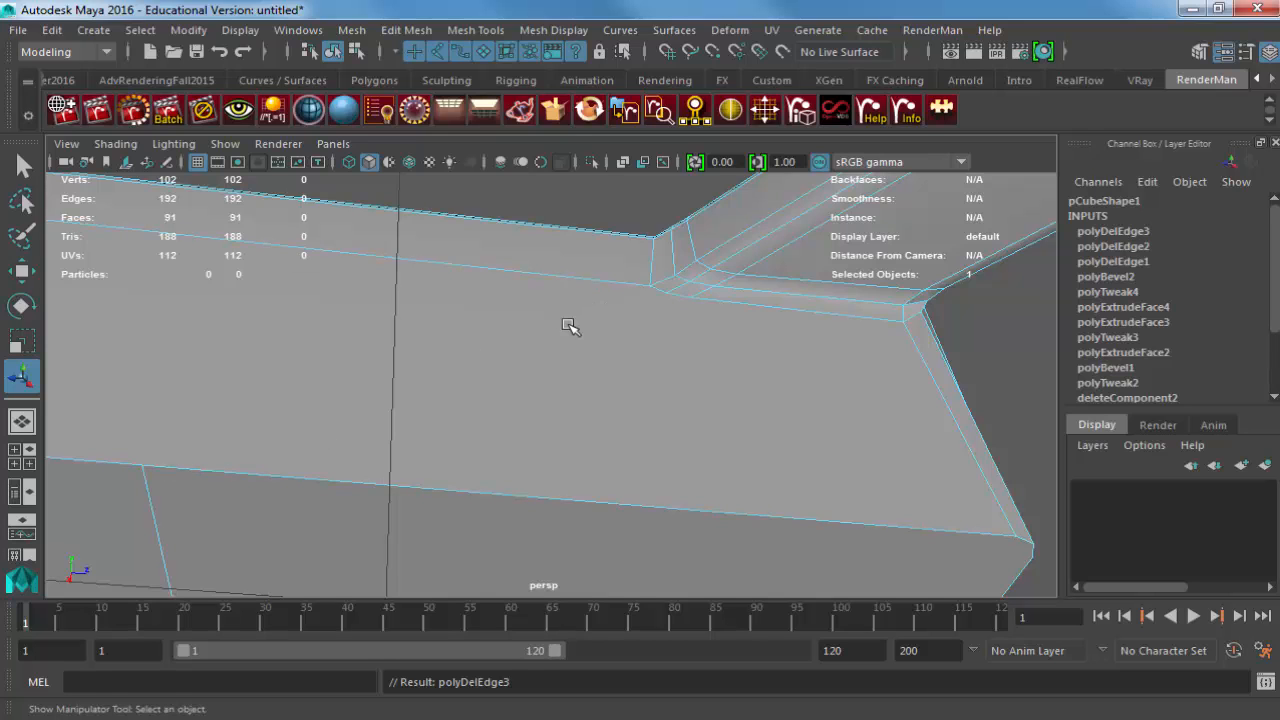
# Use Multi-Cut to add an edge from the arm joint's lower corner down the body's side wall and across its bottom face.
pyautogui.keyDown('alt'); pyautogui.moveTo(714, 286); pyautogui.dragTo(578, 277); pyautogui.keyUp('alt')
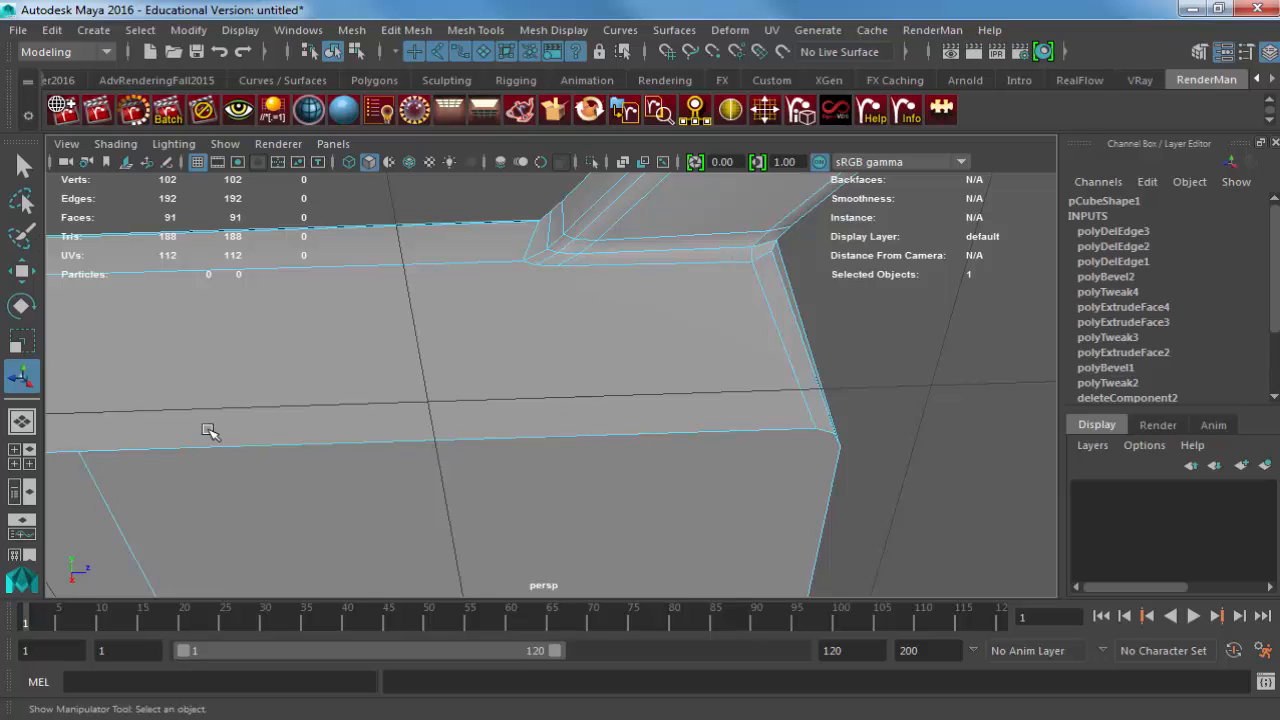
pyautogui.click(537, 277)
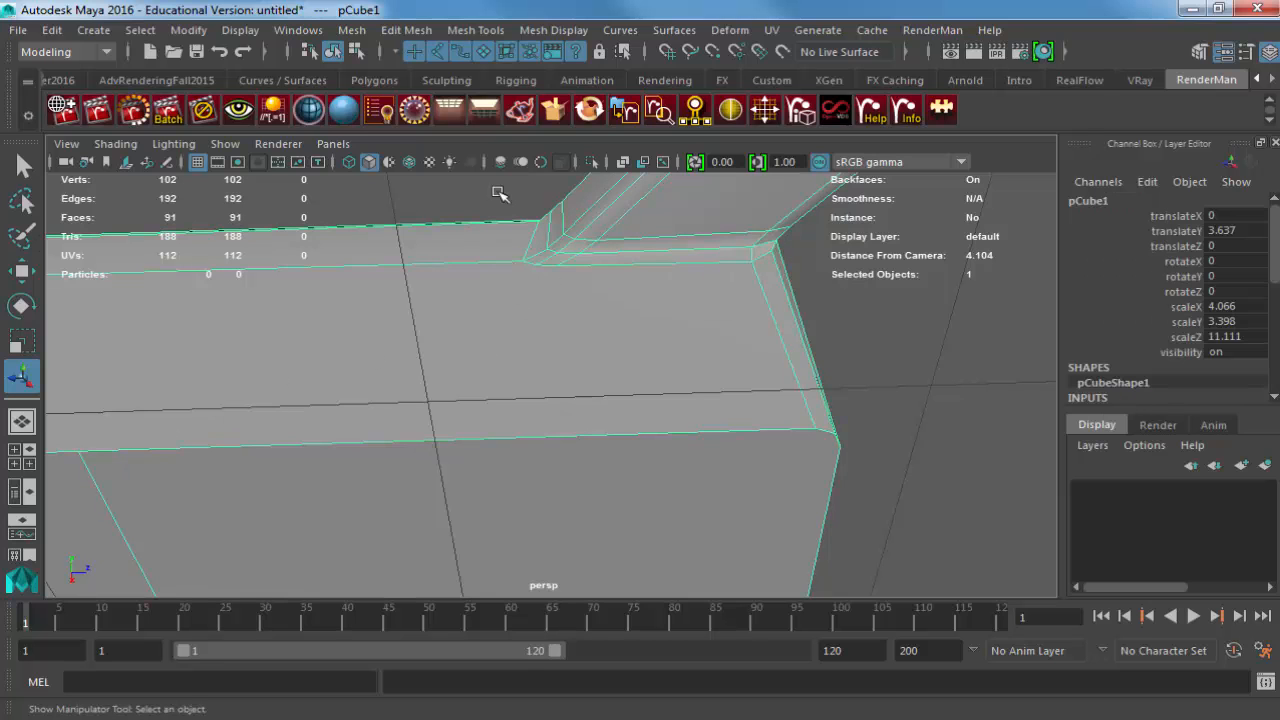
pyautogui.click(410, 30)
pyautogui.moveTo(452, 31)
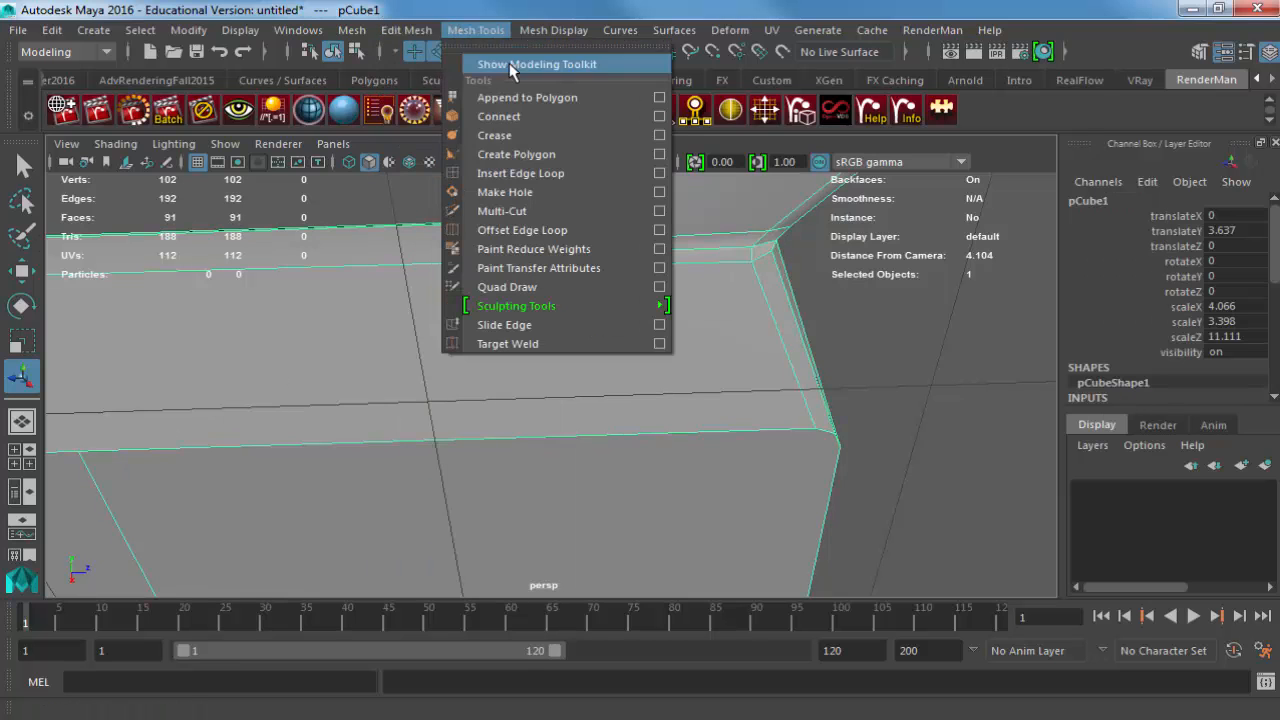
pyautogui.click(503, 211)
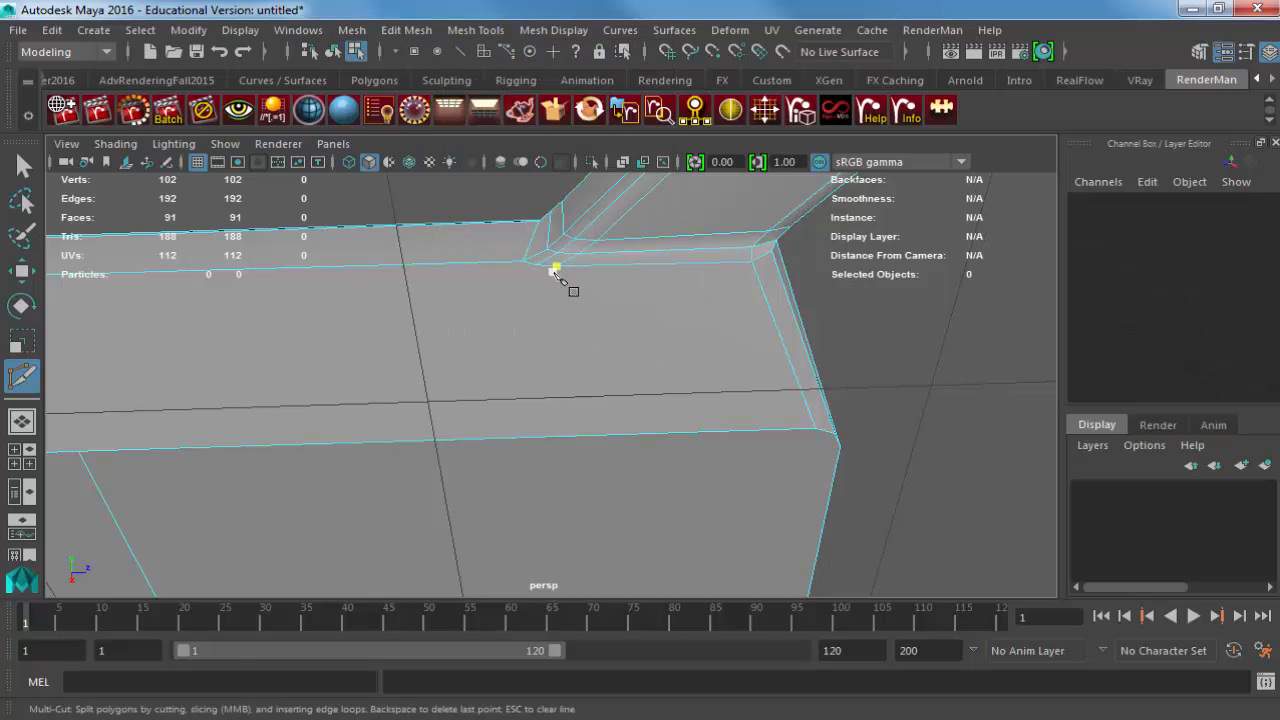
pyautogui.click(566, 437)
pyautogui.keyDown('alt'); pyautogui.moveTo(608, 460); pyautogui.dragTo(607, 390, button='middle'); pyautogui.keyUp('alt')
pyautogui.moveTo(608, 390)
pyautogui.keyDown('alt'); pyautogui.mouseDown()
pyautogui.moveTo(566, 429)
pyautogui.moveTo(615, 405)
pyautogui.mouseUp(); pyautogui.keyUp('alt')
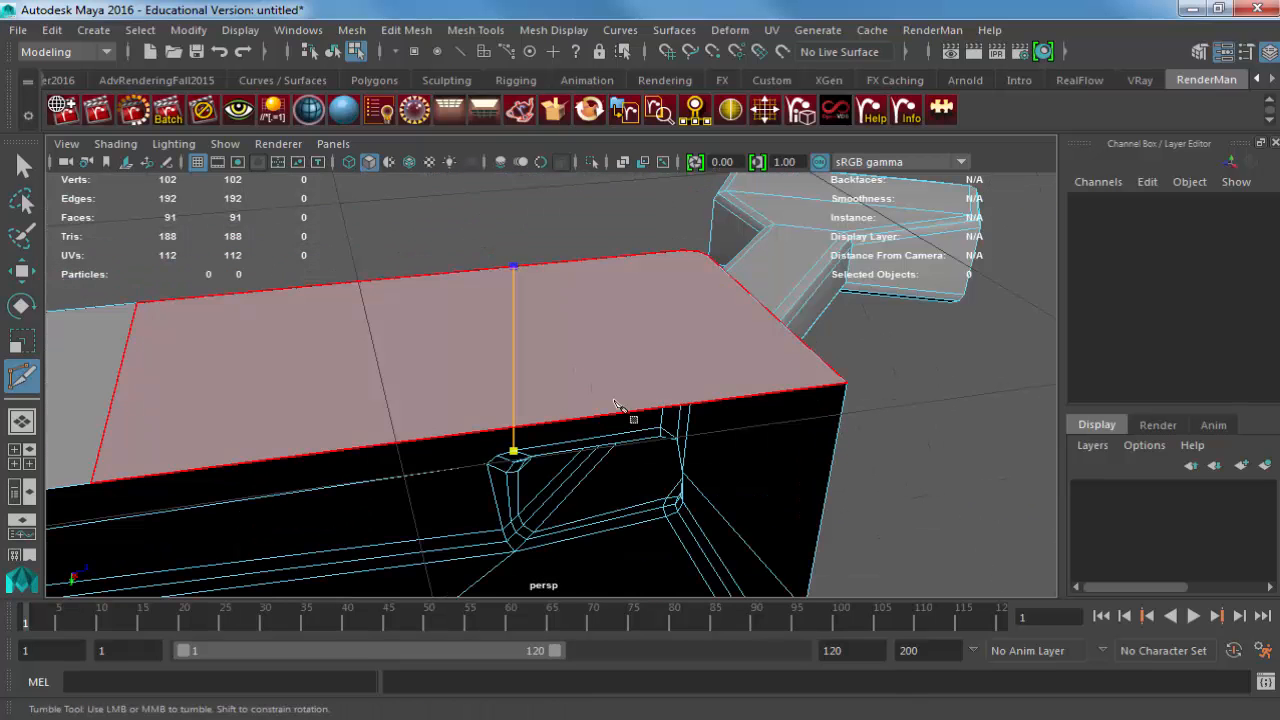
pyautogui.keyDown('alt'); pyautogui.moveTo(536, 262); pyautogui.dragTo(536, 413); pyautogui.keyUp('alt')
pyautogui.rightClick(516, 397)
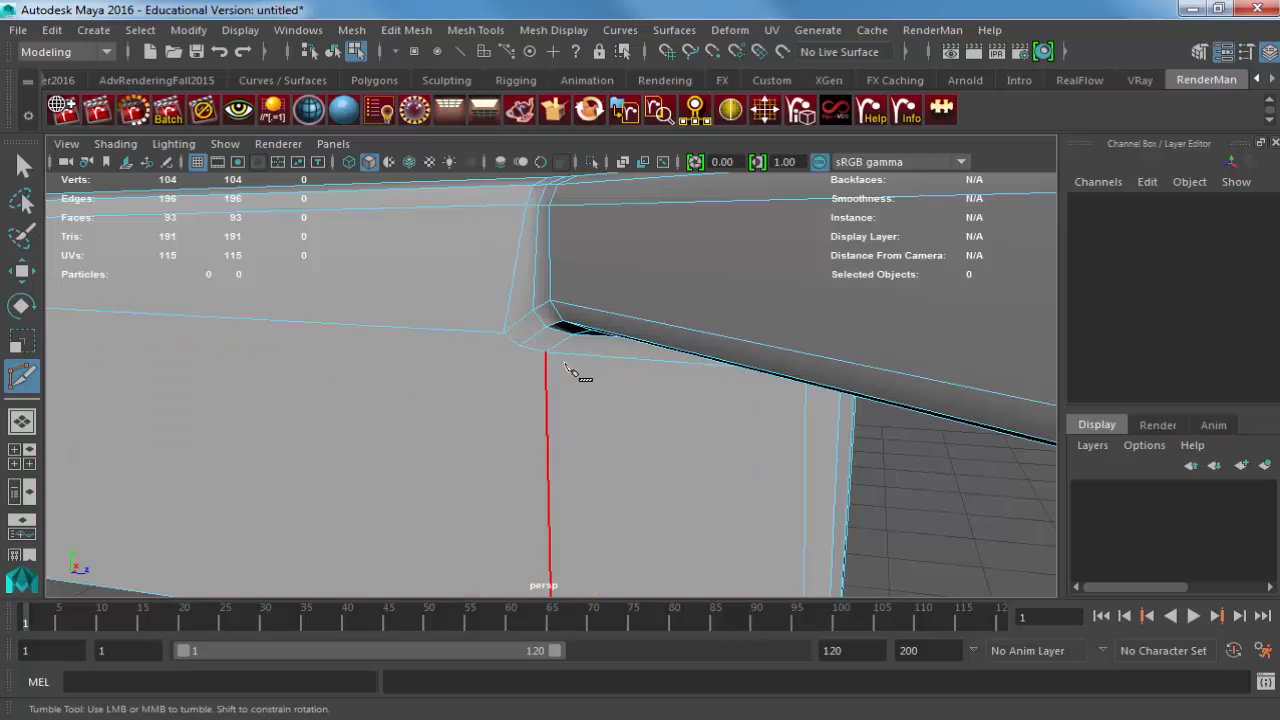
# Use Multi-Cut to add a second edge beside the first, down the body's side wall and across its bottom face.
pyautogui.keyDown('alt'); pyautogui.moveTo(520, 455); pyautogui.dragTo(534, 286, button='middle'); pyautogui.keyUp('alt')
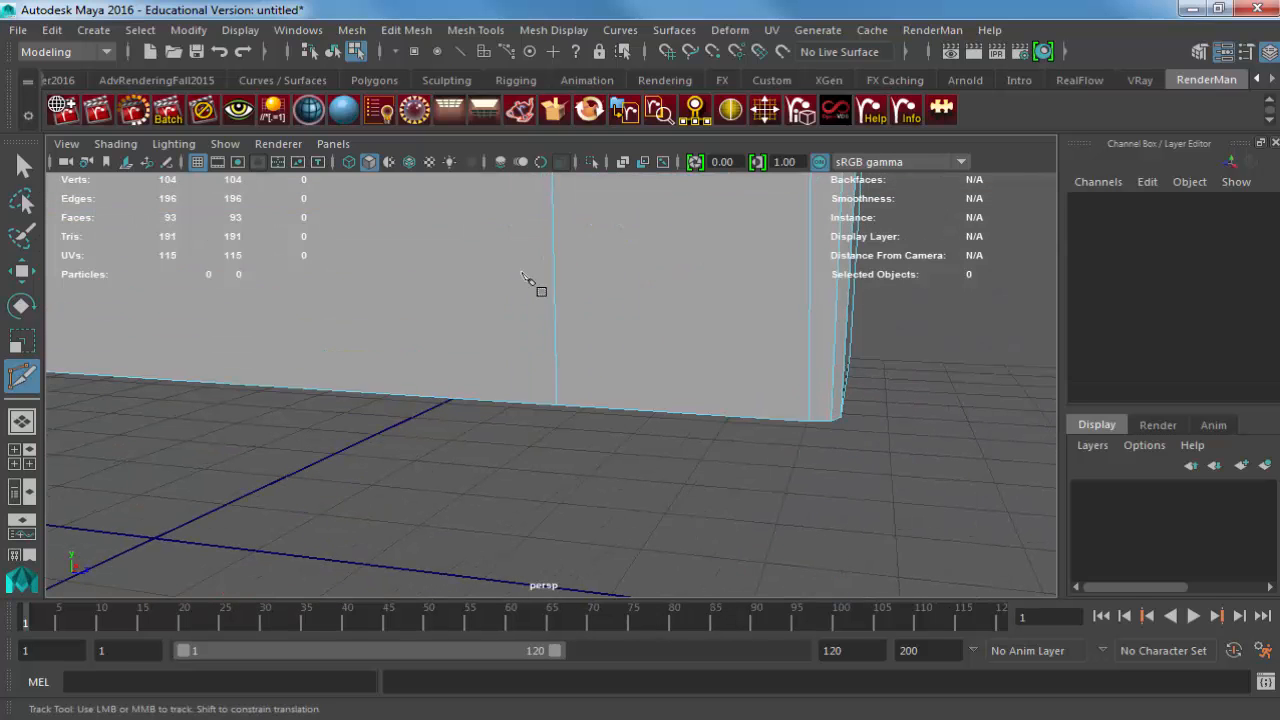
pyautogui.click(503, 402)
pyautogui.keyDown('alt'); pyautogui.moveTo(521, 418); pyautogui.dragTo(591, 463); pyautogui.keyUp('alt')
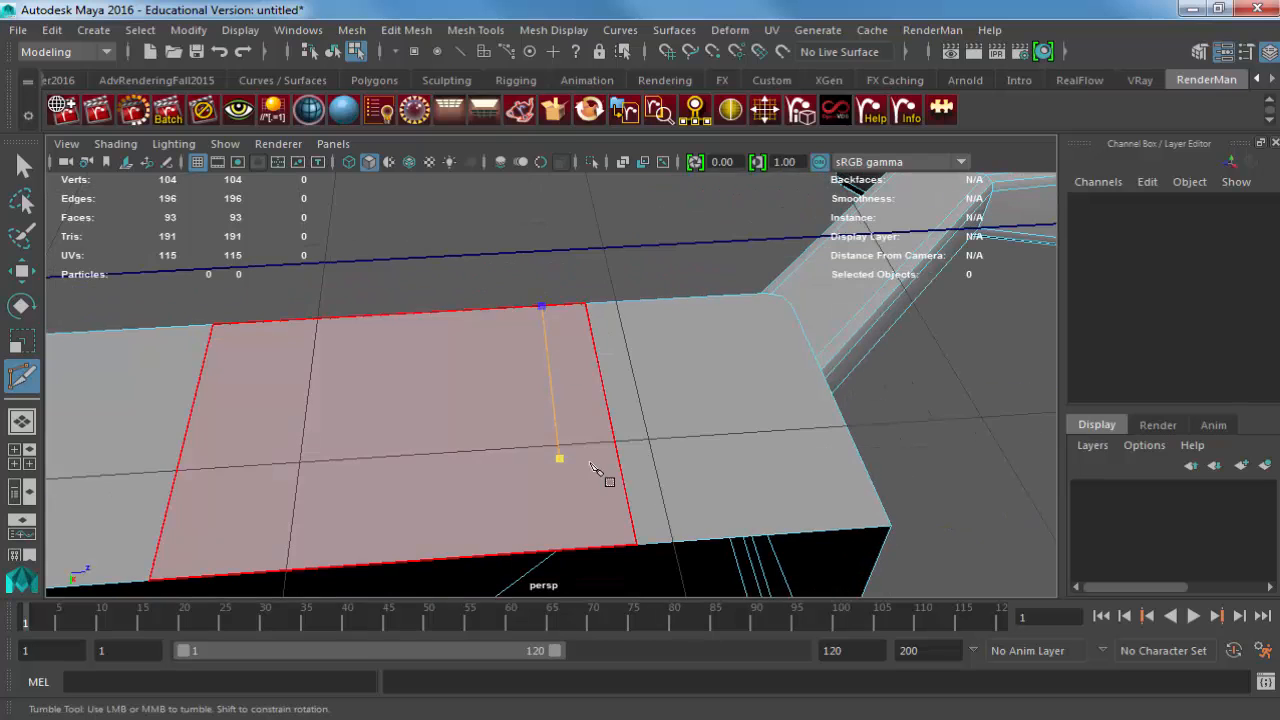
pyautogui.click(586, 550)
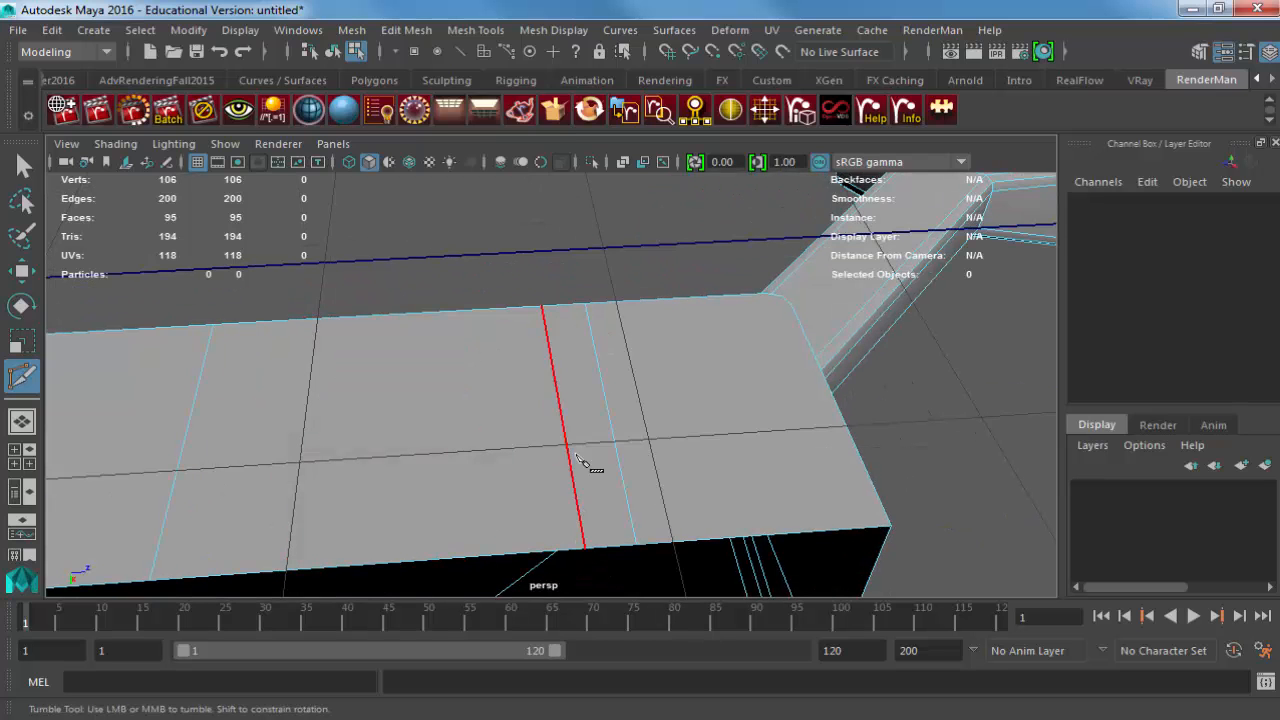
pyautogui.press('Return')
# Use Multi-Cut to add a third edge from the arm joint's outer lower corner down the side wall and across the bottom.
pyautogui.keyDown('alt'); pyautogui.moveTo(563, 286); pyautogui.dragTo(614, 397); pyautogui.keyUp('alt')
pyautogui.keyDown('alt'); pyautogui.moveTo(614, 397); pyautogui.dragTo(496, 279, button='middle'); pyautogui.keyUp('alt')
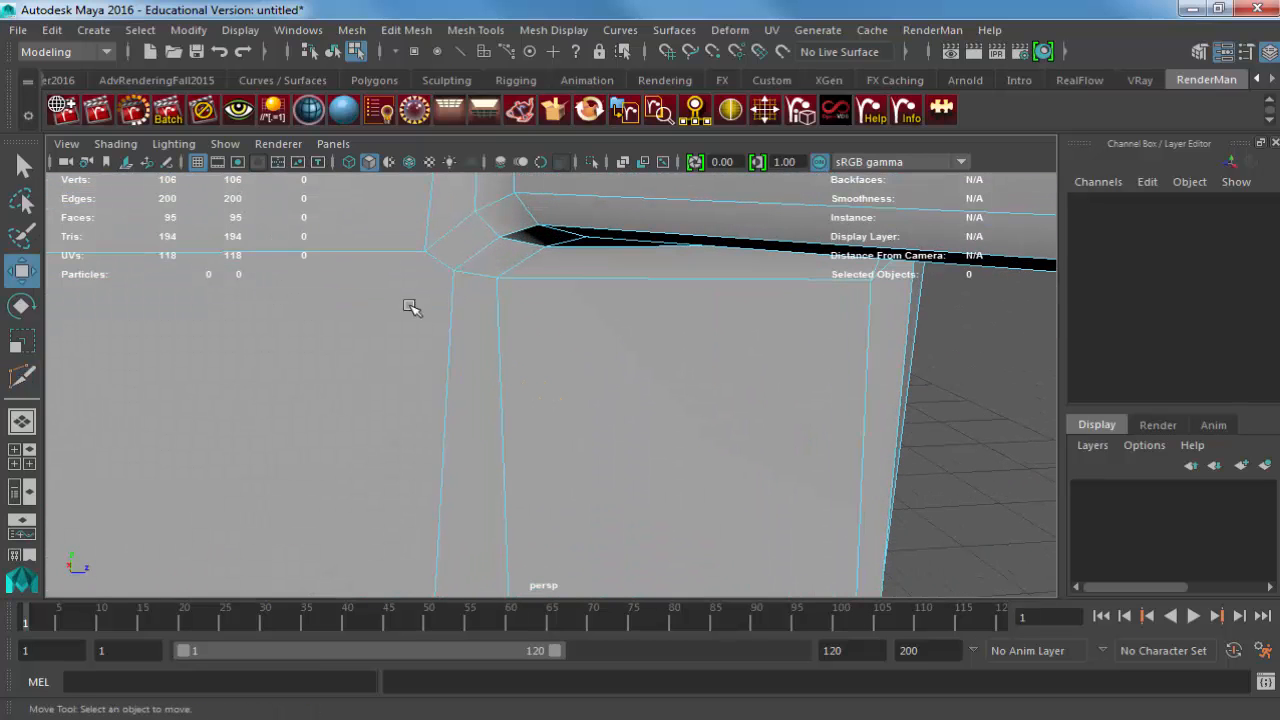
pyautogui.scroll(-5, 286, 286)
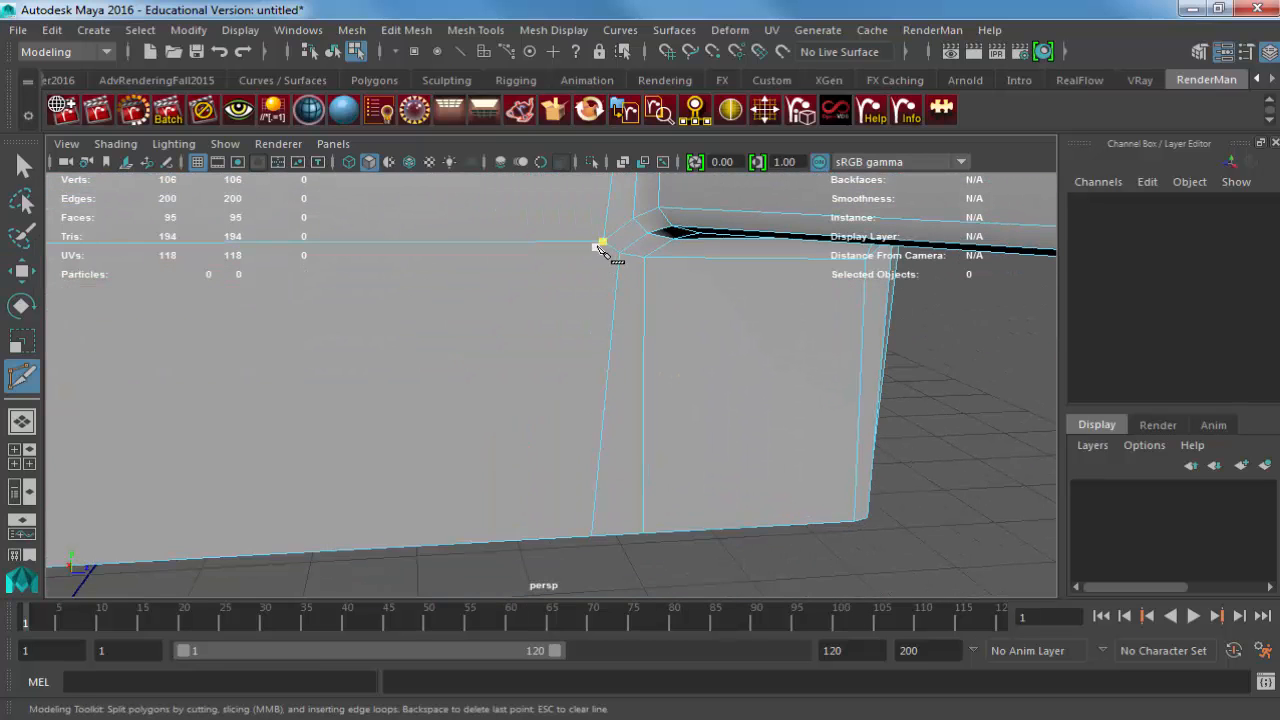
pyautogui.click(560, 540)
pyautogui.keyDown('alt'); pyautogui.moveTo(560, 540); pyautogui.dragTo(500, 443, button='middle'); pyautogui.keyUp('alt')
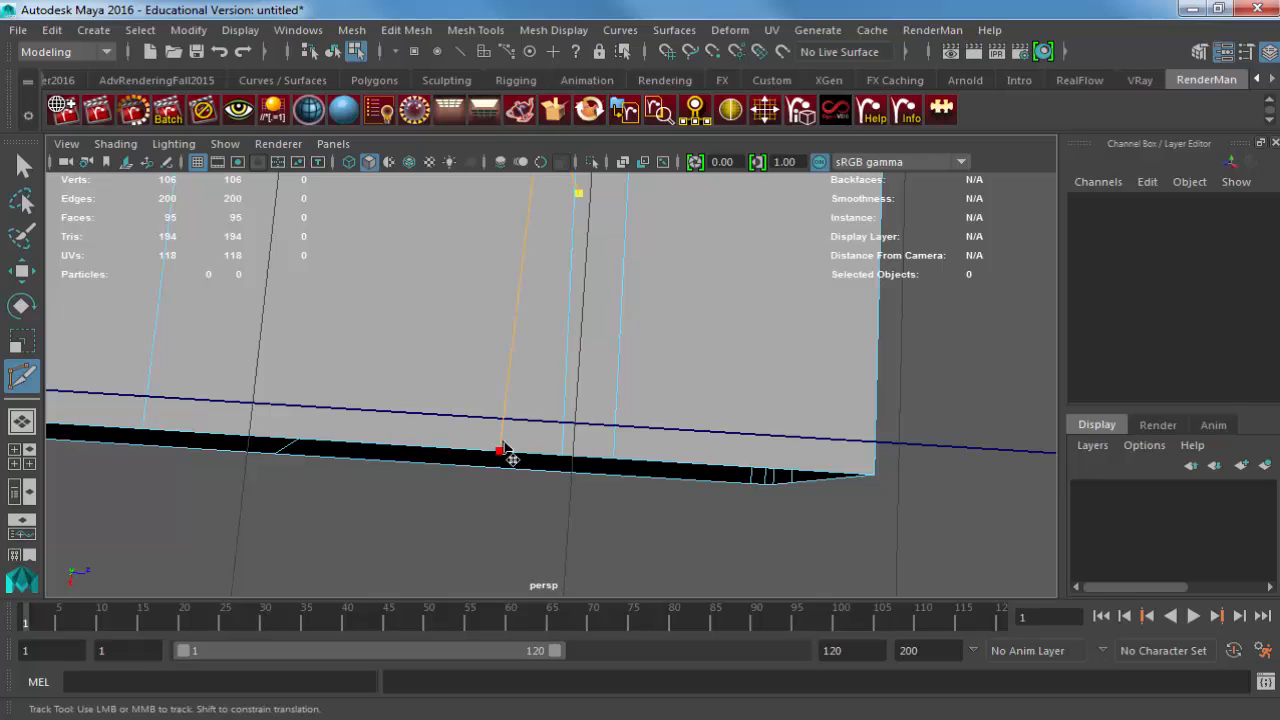
pyautogui.click(500, 451)
pyautogui.scroll(5, 600, 420)
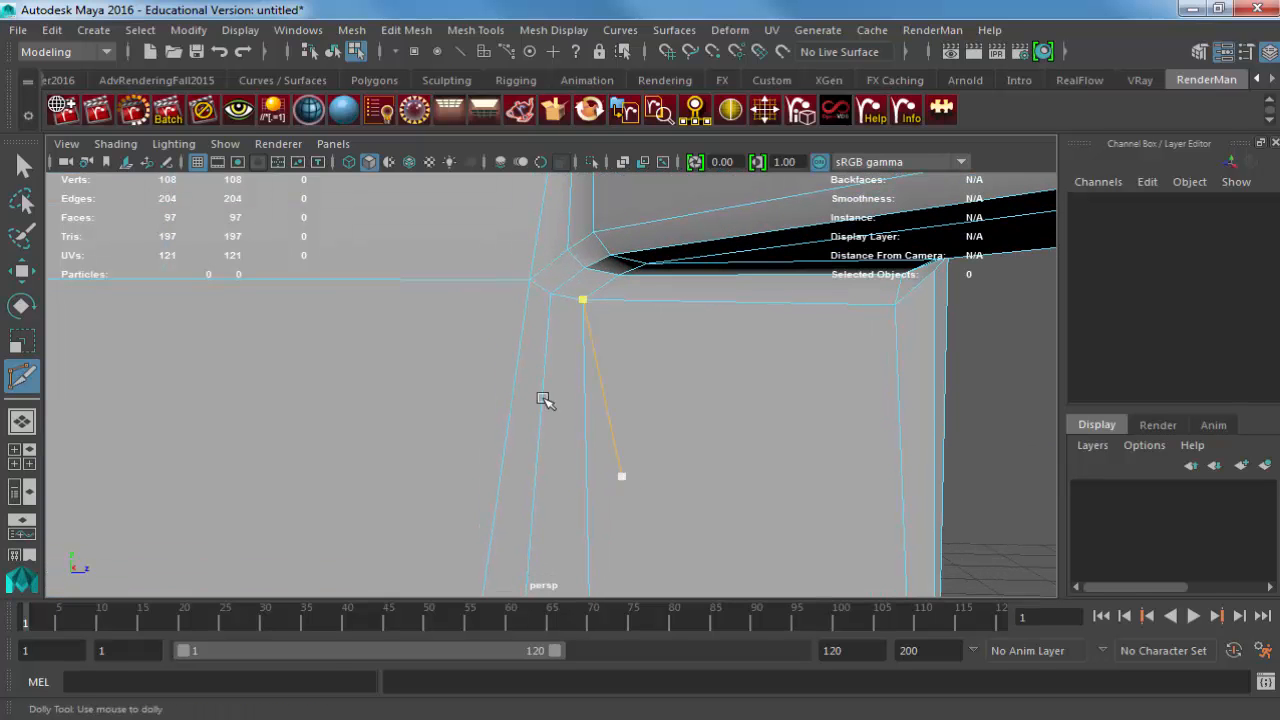
# Delete the leftover edge crossing the body's bottom face apart from the three new cuts, together with its vertices.
pyautogui.press('F11')
pyautogui.click(528, 378)
pyautogui.press('w')
pyautogui.scroll(-4, 530, 380)
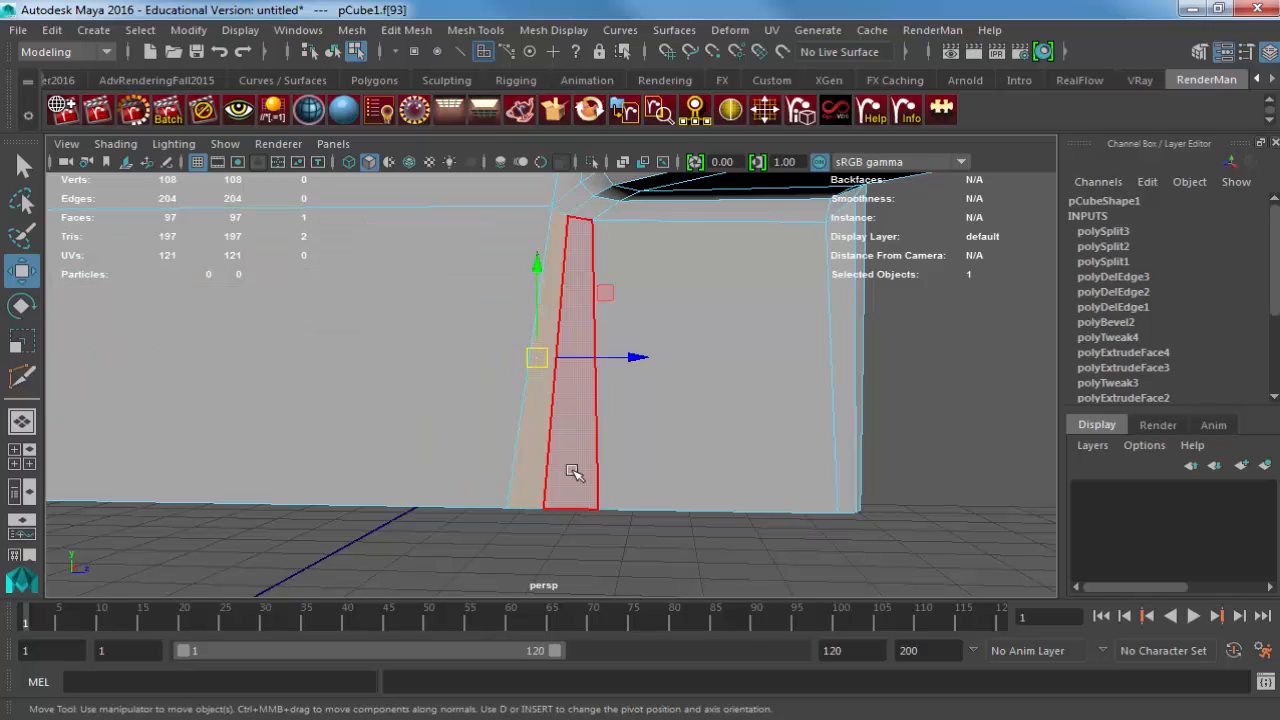
pyautogui.keyDown('alt'); pyautogui.moveTo(791, 274); pyautogui.dragTo(703, 452); pyautogui.keyUp('alt')
pyautogui.keyDown('alt'); pyautogui.moveTo(612, 475); pyautogui.dragTo(477, 323); pyautogui.keyUp('alt')
pyautogui.press('F10')
pyautogui.click(505, 354)
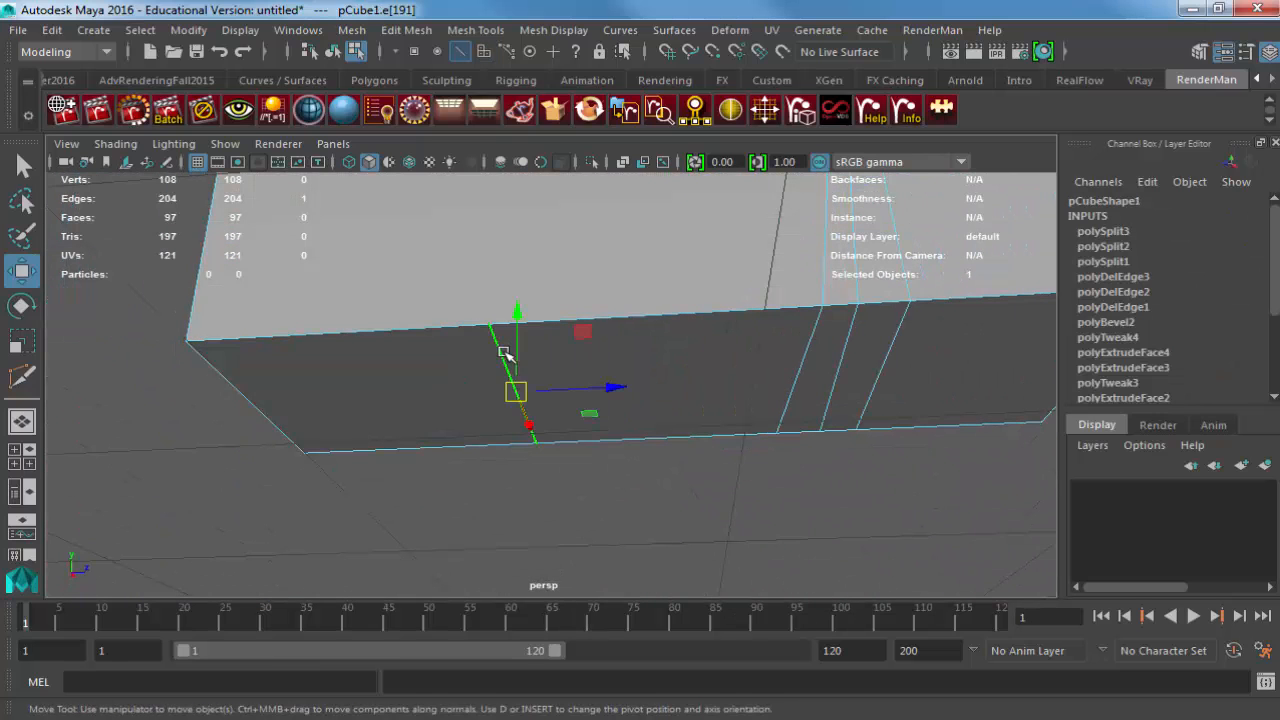
pyautogui.hotkey('ctrl', 'Delete')
# Preview the body smoothed and examine its underside and side wall without the selection wireframe.
pyautogui.press('F8')
pyautogui.click(582, 304)
pyautogui.press('3')
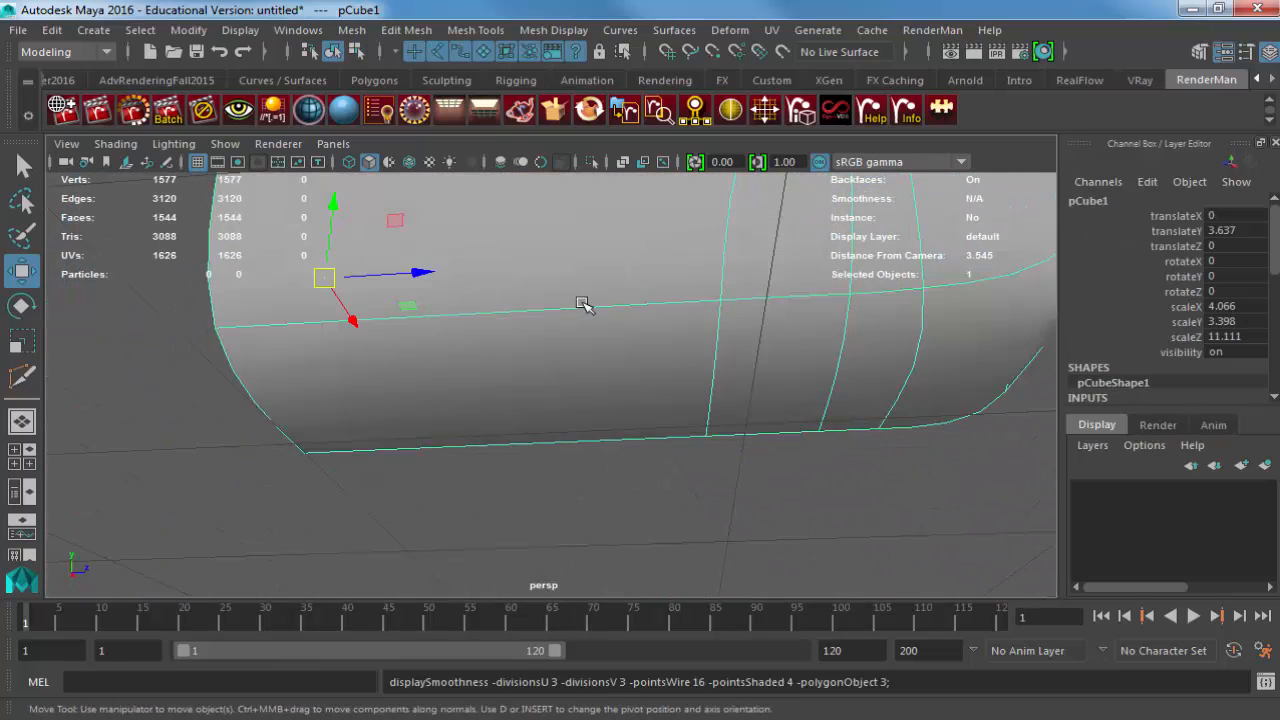
pyautogui.scroll(-10, 600, 310)
pyautogui.keyDown('alt'); pyautogui.moveTo(621, 311); pyautogui.dragTo(706, 354, button='right'); pyautogui.keyUp('alt')
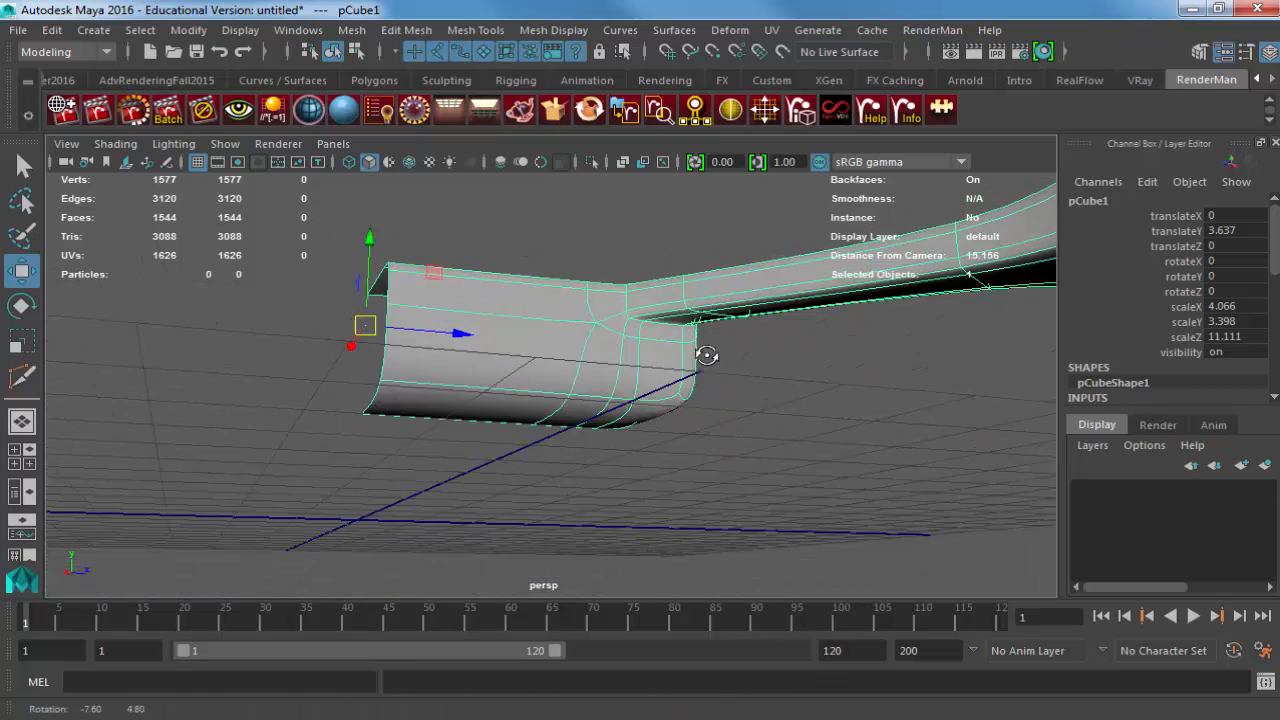
pyautogui.keyDown('alt'); pyautogui.moveTo(706, 354); pyautogui.dragTo(648, 420); pyautogui.keyUp('alt')
pyautogui.click(677, 382)
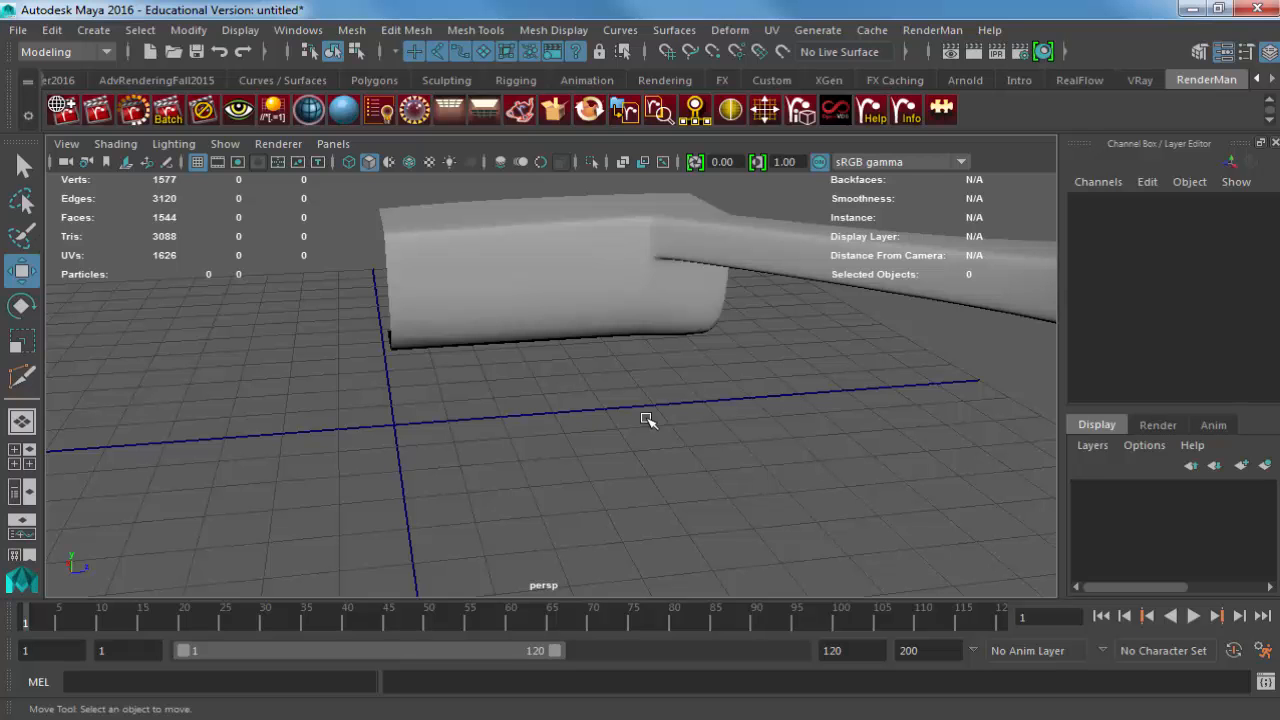
# Inspect the smoothed body's top edges and arm joint from several angles, with and without the wireframe.
pyautogui.click(580, 264)
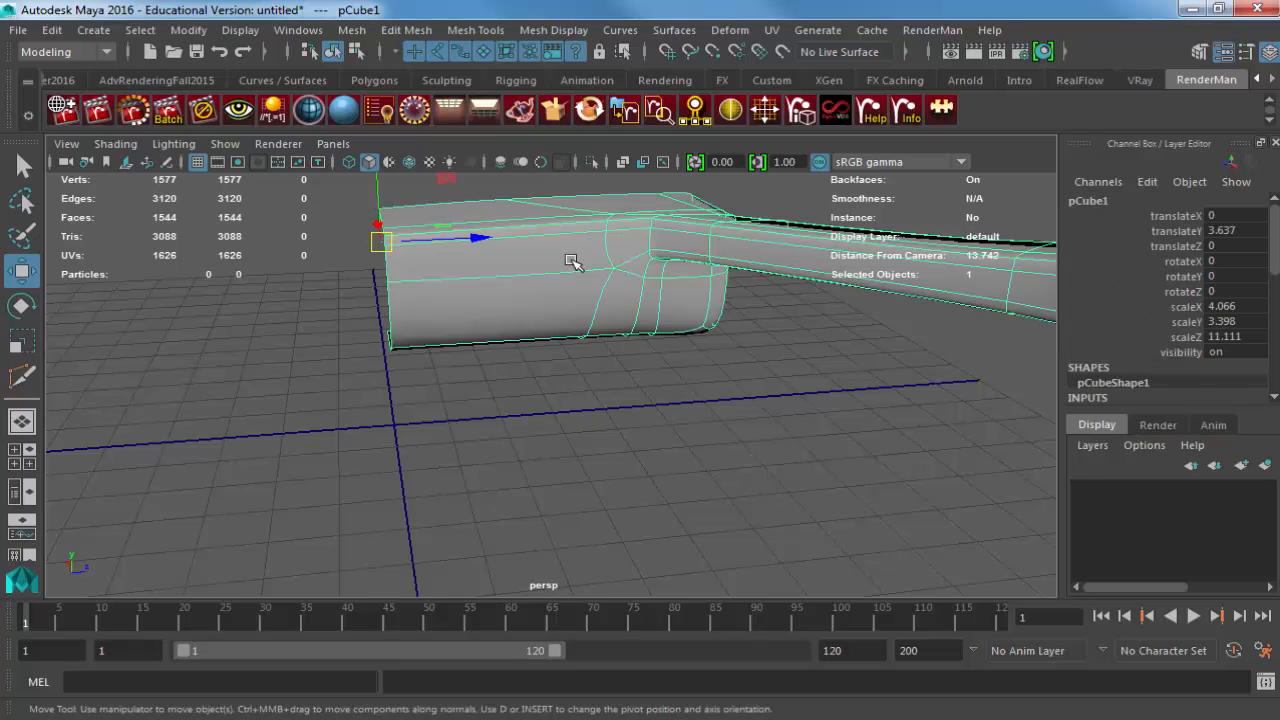
pyautogui.keyDown('alt'); pyautogui.moveTo(573, 263); pyautogui.dragTo(691, 420); pyautogui.keyUp('alt')
pyautogui.keyDown('alt'); pyautogui.moveTo(691, 420); pyautogui.dragTo(745, 430, button='right'); pyautogui.keyUp('alt')
pyautogui.keyDown('alt'); pyautogui.moveTo(502, 346); pyautogui.dragTo(522, 402, button='middle'); pyautogui.keyUp('alt')
pyautogui.click(454, 237)
pyautogui.keyDown('alt'); pyautogui.moveTo(530, 262); pyautogui.dragTo(406, 294); pyautogui.keyUp('alt')
pyautogui.keyDown('alt'); pyautogui.moveTo(620, 315); pyautogui.dragTo(734, 326, button='right'); pyautogui.keyUp('alt')
pyautogui.click(612, 328)
pyautogui.keyDown('alt'); pyautogui.moveTo(580, 303); pyautogui.dragTo(380, 366); pyautogui.keyUp('alt')
pyautogui.click(428, 258)
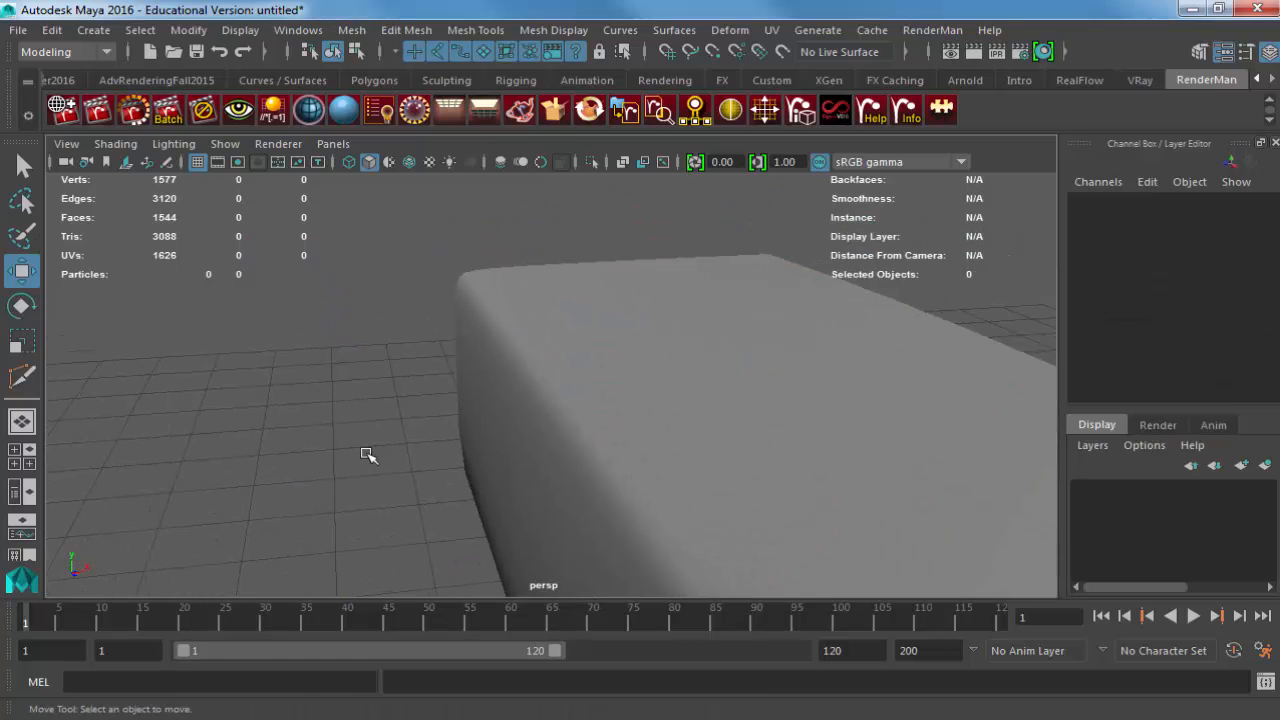
pyautogui.keyDown('alt'); pyautogui.moveTo(367, 455); pyautogui.dragTo(594, 454); pyautogui.keyUp('alt')
pyautogui.keyDown('alt'); pyautogui.moveTo(594, 454); pyautogui.dragTo(426, 394, button='right'); pyautogui.keyUp('alt')
pyautogui.keyDown('alt'); pyautogui.moveTo(426, 394); pyautogui.dragTo(363, 366); pyautogui.keyUp('alt')
pyautogui.keyDown('alt'); pyautogui.moveTo(669, 345); pyautogui.dragTo(390, 363, button='middle'); pyautogui.keyUp('alt')
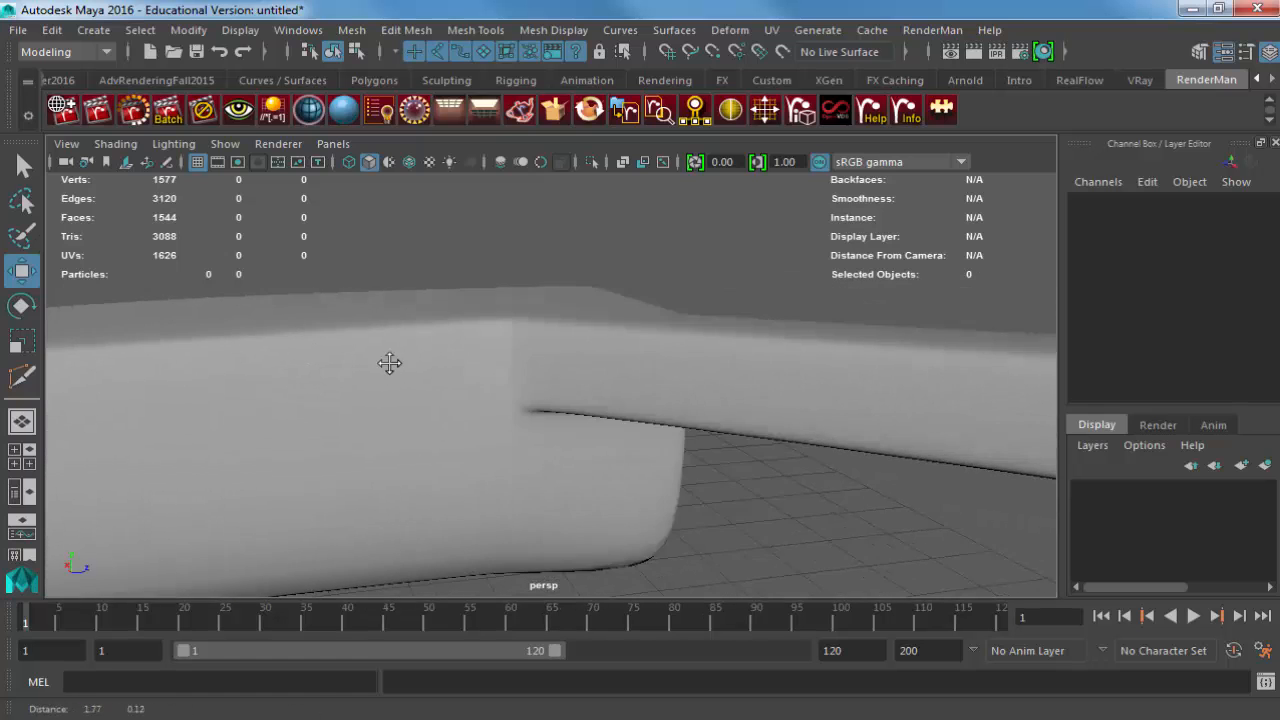
pyautogui.keyDown('alt'); pyautogui.moveTo(390, 363); pyautogui.dragTo(565, 372); pyautogui.keyUp('alt')
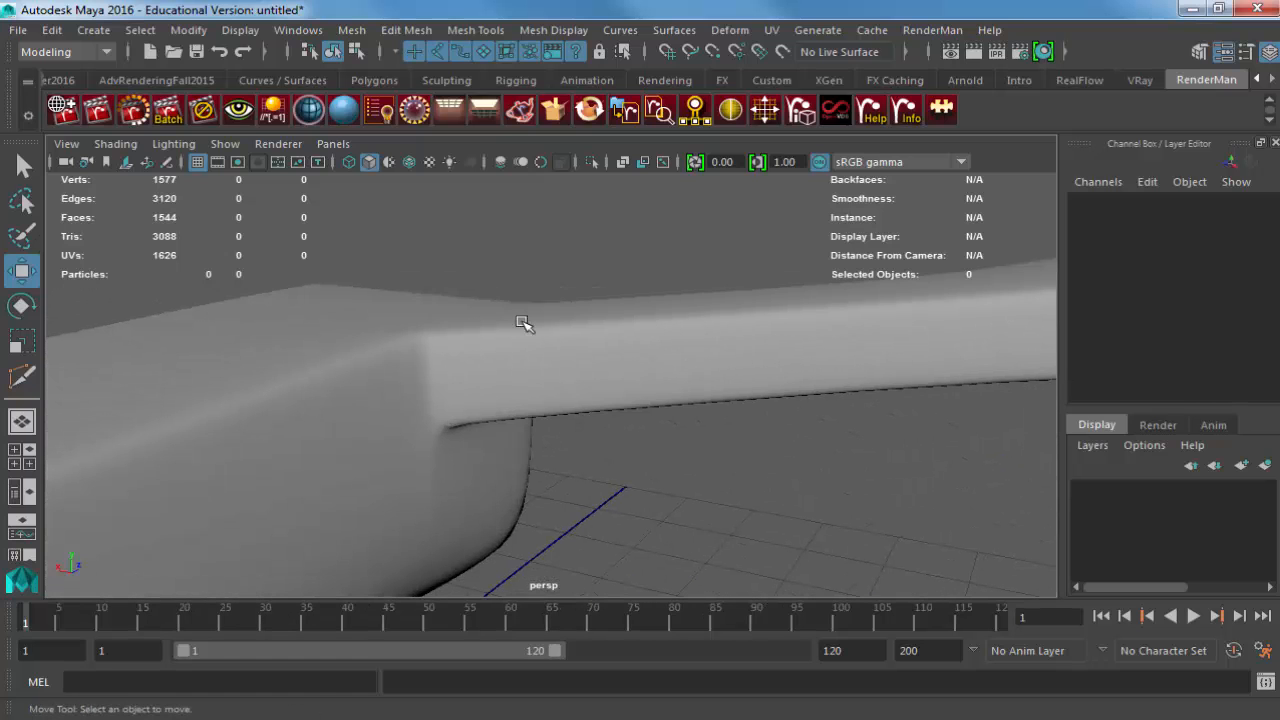
# Widen the body's upper bevel by moving its lower edge down and its inner edge inward, then preview it smoothed.
pyautogui.click(410, 352)
pyautogui.keyDown('alt'); pyautogui.moveTo(405, 354); pyautogui.dragTo(515, 315); pyautogui.keyUp('alt')
pyautogui.press('1')
pyautogui.moveTo(487, 331); pyautogui.dragTo(491, 280, button='right')
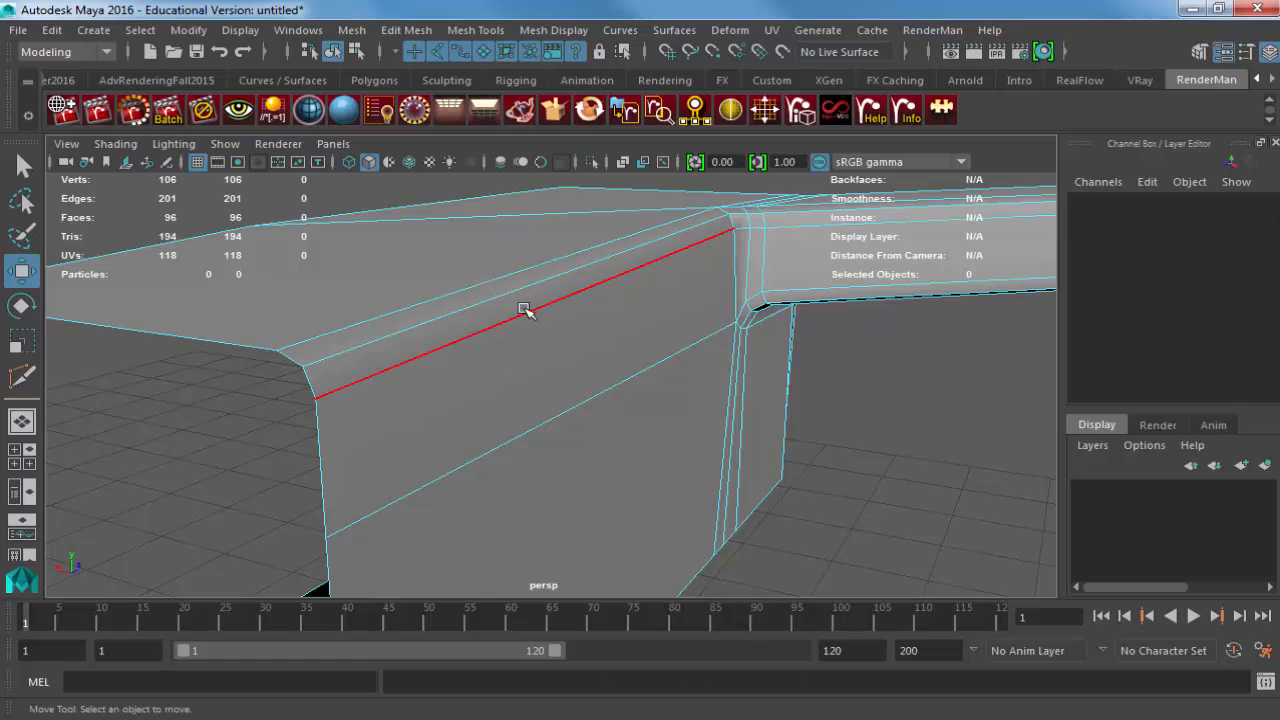
pyautogui.click(524, 310)
pyautogui.moveTo(608, 195); pyautogui.dragTo(610, 231)
pyautogui.click(463, 289)
pyautogui.keyDown('alt'); pyautogui.moveTo(463, 289); pyautogui.dragTo(526, 310); pyautogui.keyUp('alt')
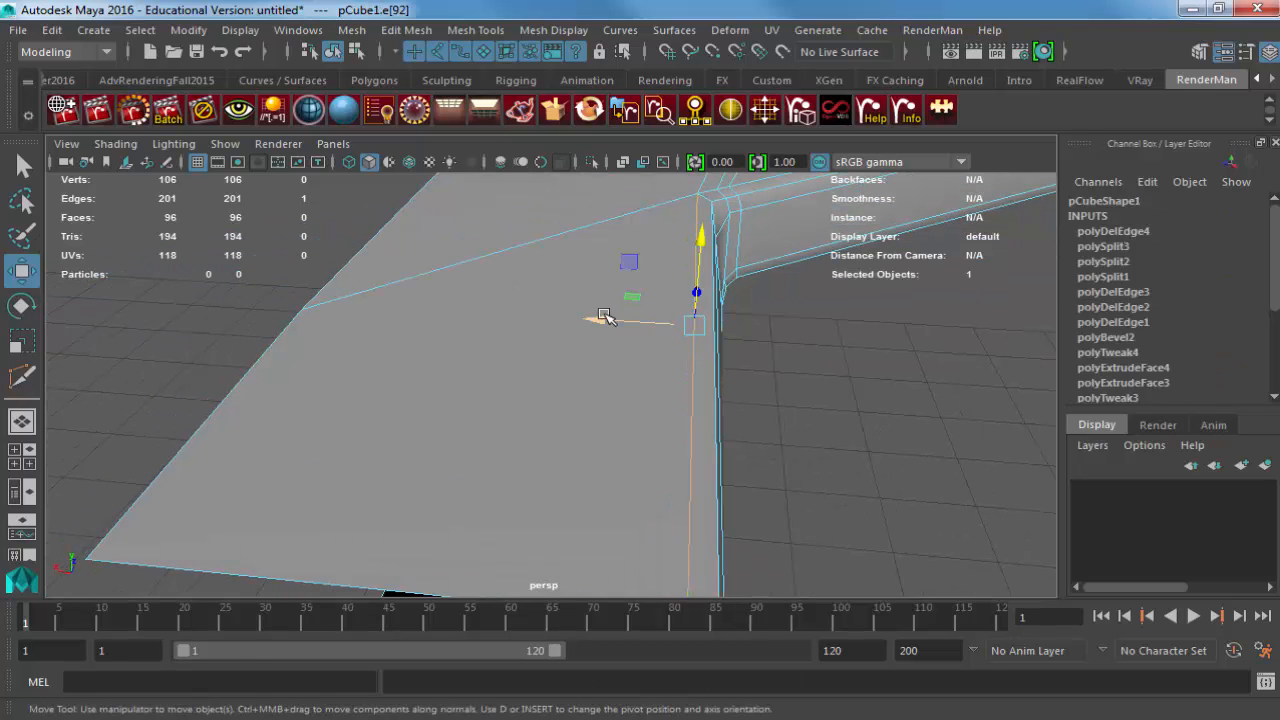
pyautogui.moveTo(605, 316); pyautogui.dragTo(545, 318)
pyautogui.keyDown('alt'); pyautogui.moveTo(714, 380); pyautogui.dragTo(673, 396); pyautogui.keyUp('alt')
pyautogui.press('F8')
pyautogui.press('3')
pyautogui.click(720, 413)
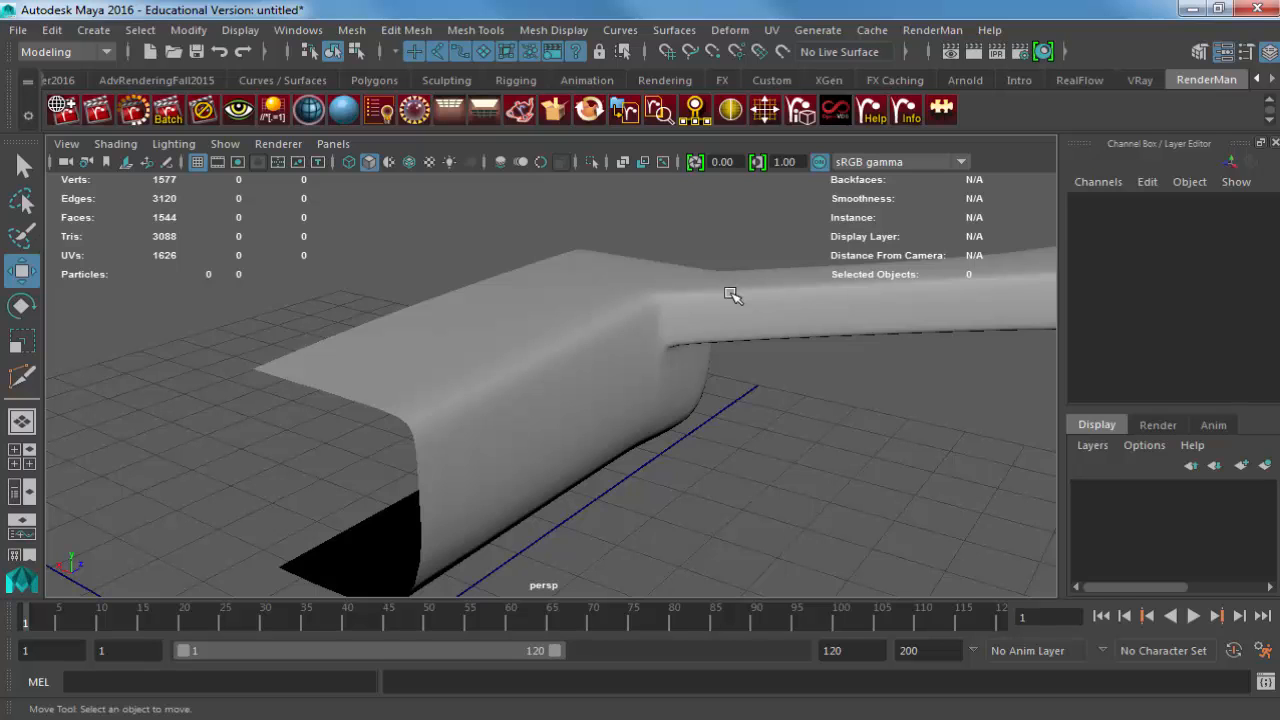
# Examine the body's lower rounded corner beneath the arm, comparing the smoothed and unsmoothed displays.
pyautogui.keyDown('alt'); pyautogui.moveTo(679, 393); pyautogui.dragTo(582, 318); pyautogui.keyUp('alt')
pyautogui.click(587, 315)
pyautogui.press('1')
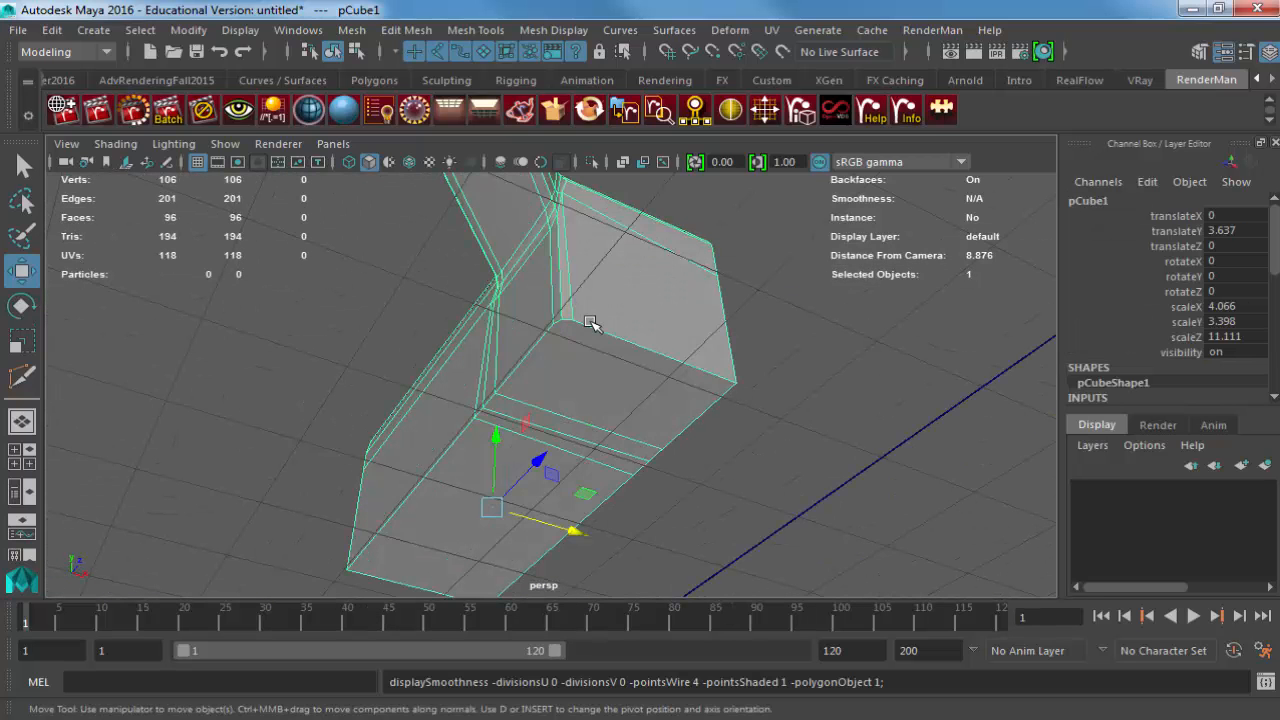
pyautogui.press('3')
pyautogui.keyDown('alt'); pyautogui.moveTo(563, 334); pyautogui.dragTo(737, 380, button='right'); pyautogui.keyUp('alt')
pyautogui.press('1')
pyautogui.press('3')
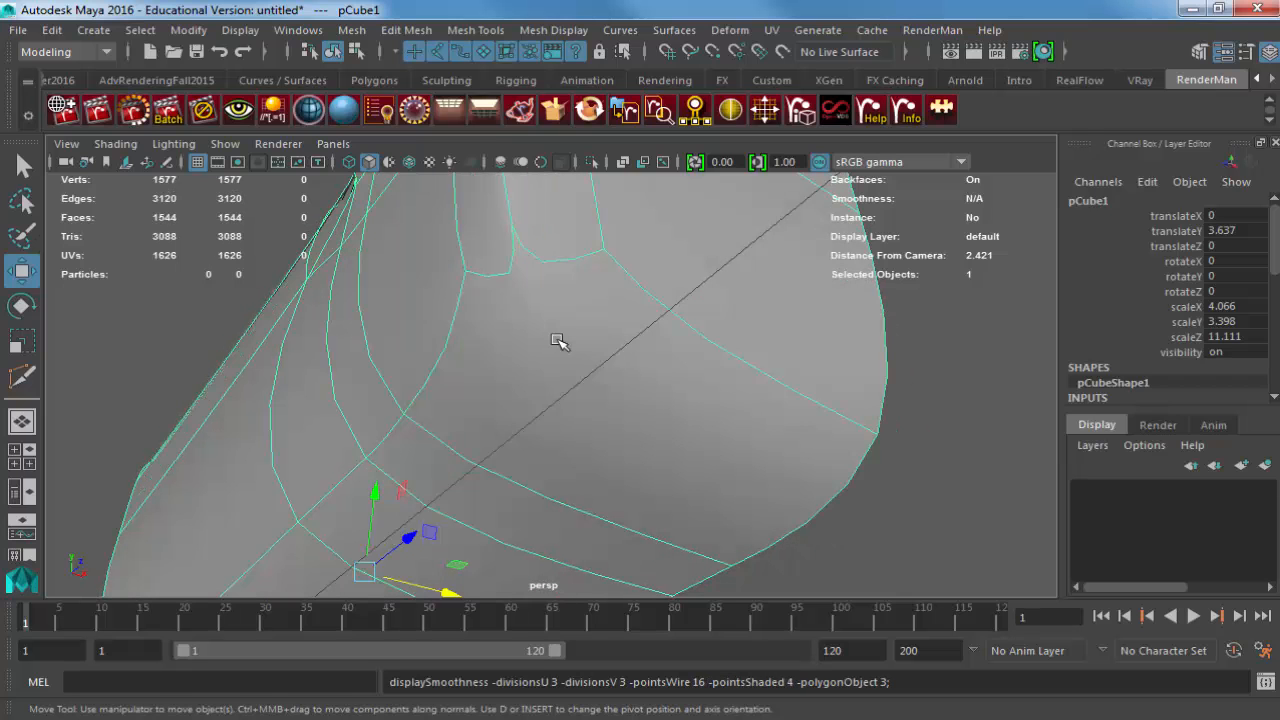
pyautogui.press('1')
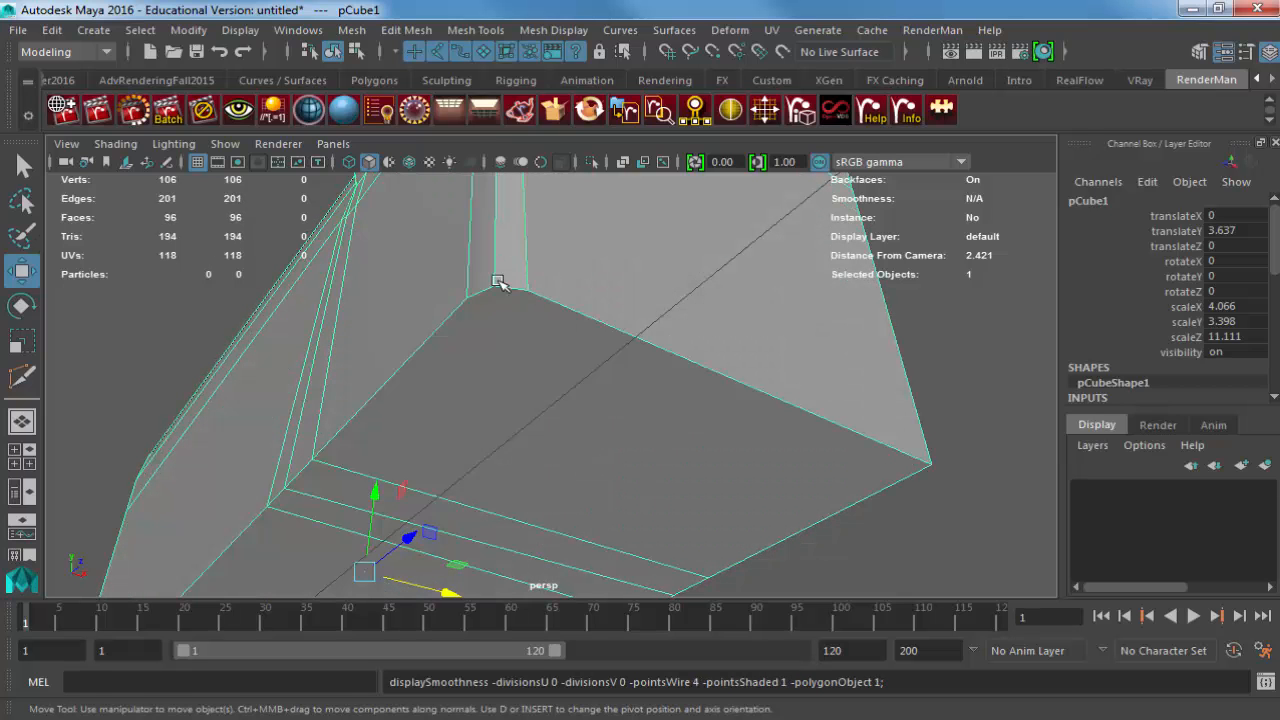
pyautogui.press('3')
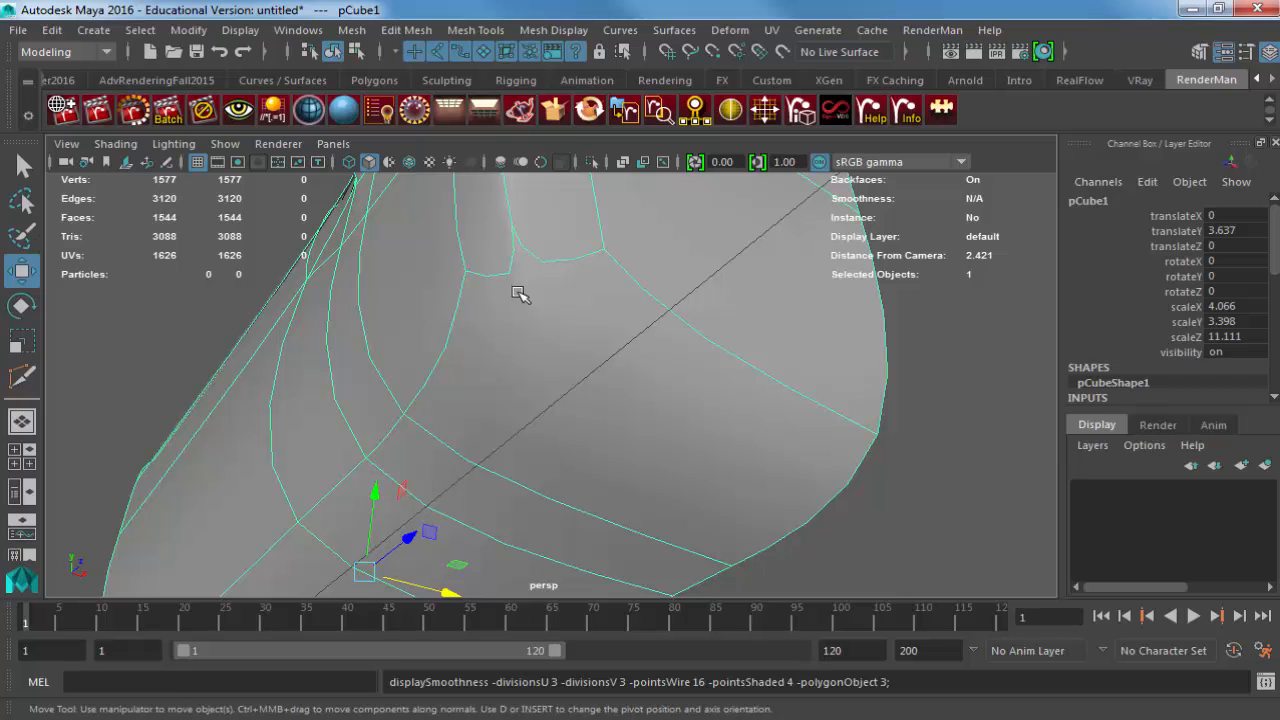
pyautogui.press('1')
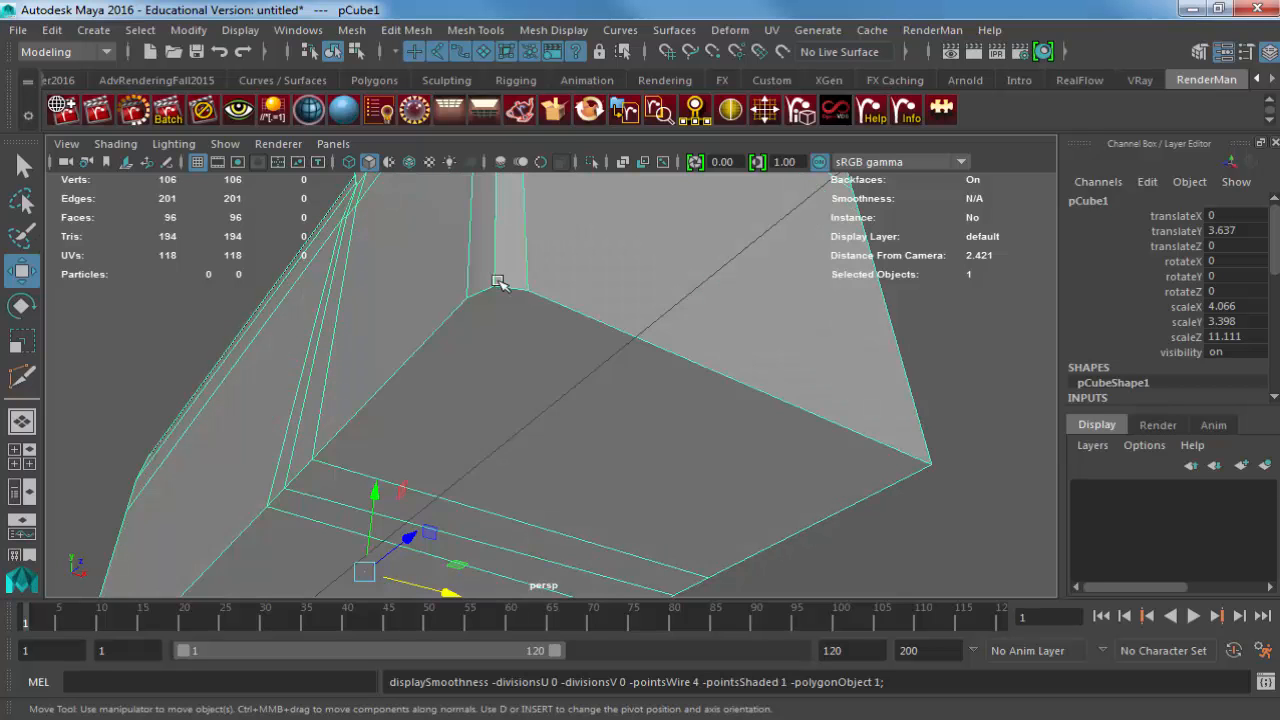
pyautogui.press('3')
pyautogui.press('1')
pyautogui.press('3')
pyautogui.press('1')
pyautogui.press('3')
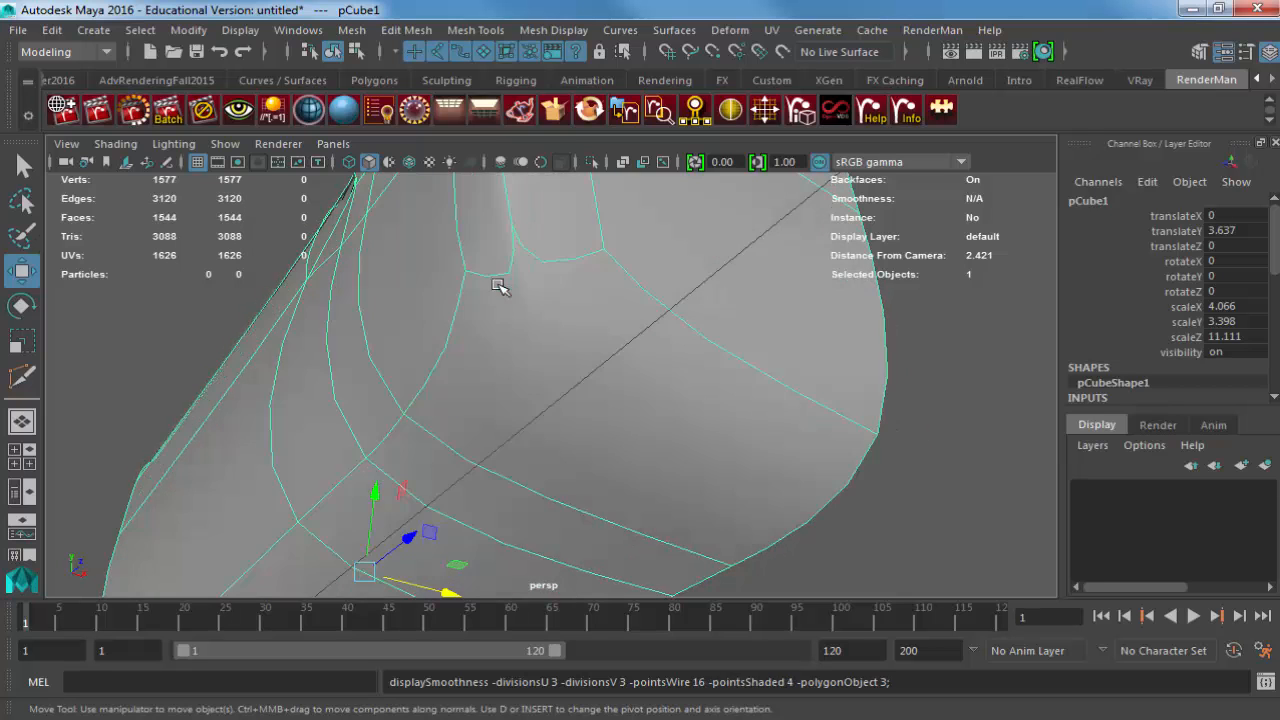
pyautogui.press('1')
pyautogui.press('3')
pyautogui.press('1')
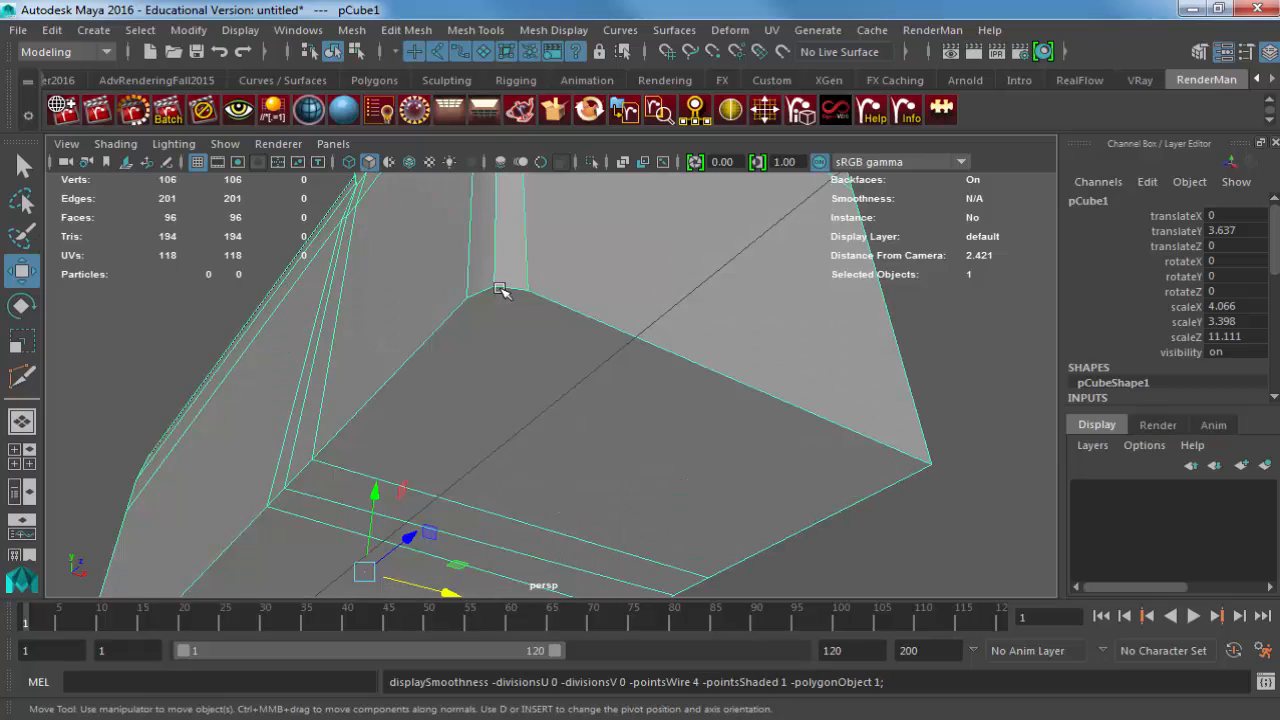
# Use Multi-Cut to add an edge from the beveled bottom corner's side vertex across the bottom face, close to the end wall.
pyautogui.click(476, 30)
pyautogui.click(497, 212)
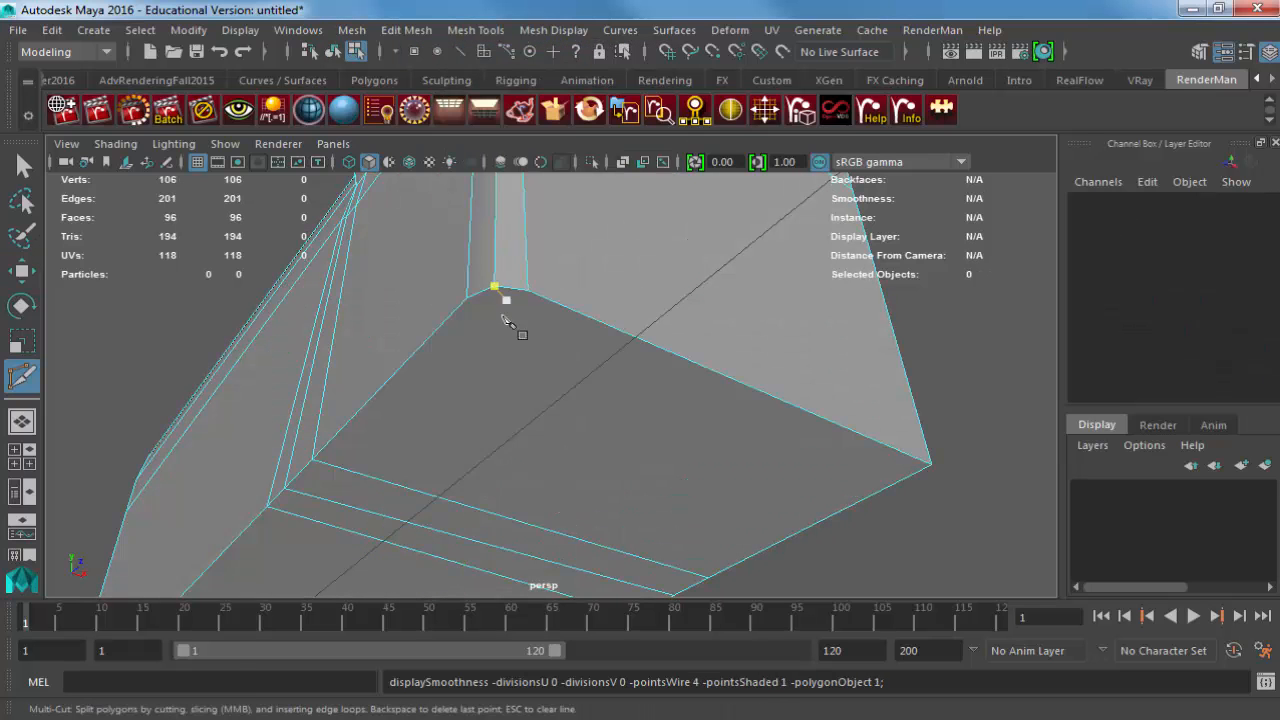
pyautogui.click(467, 298)
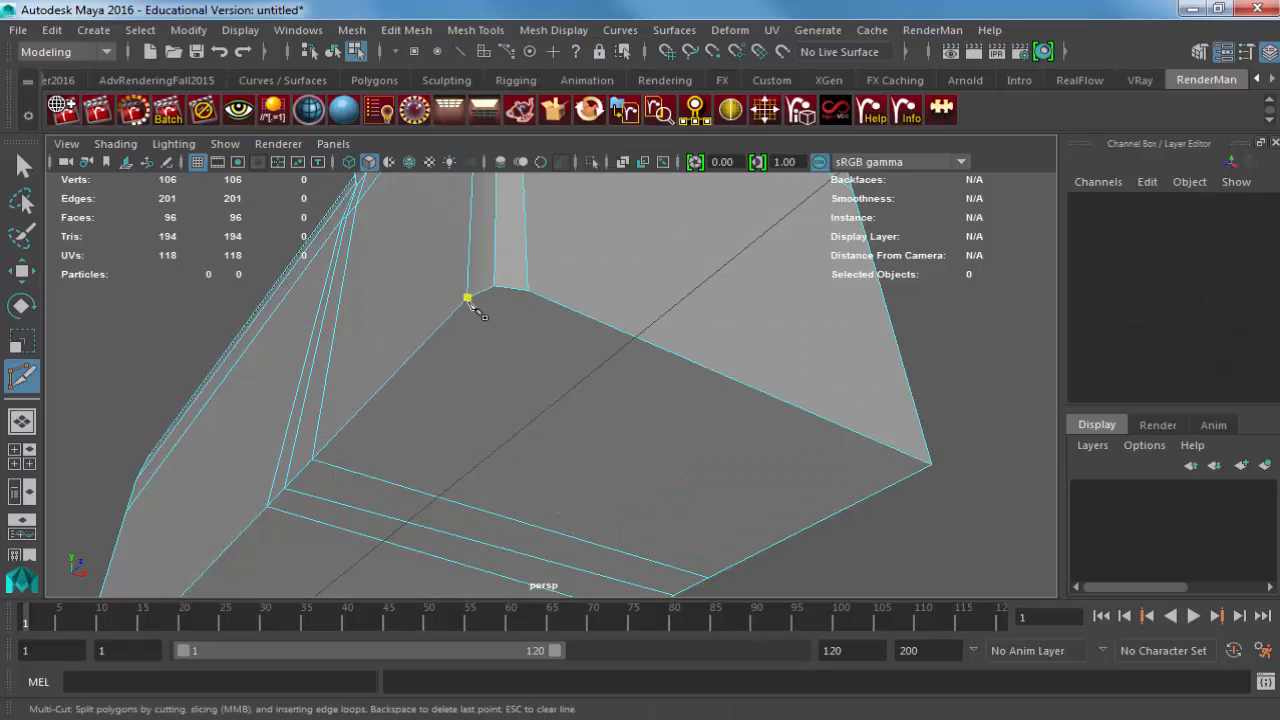
pyautogui.click(896, 484)
pyautogui.rightClick(896, 484)
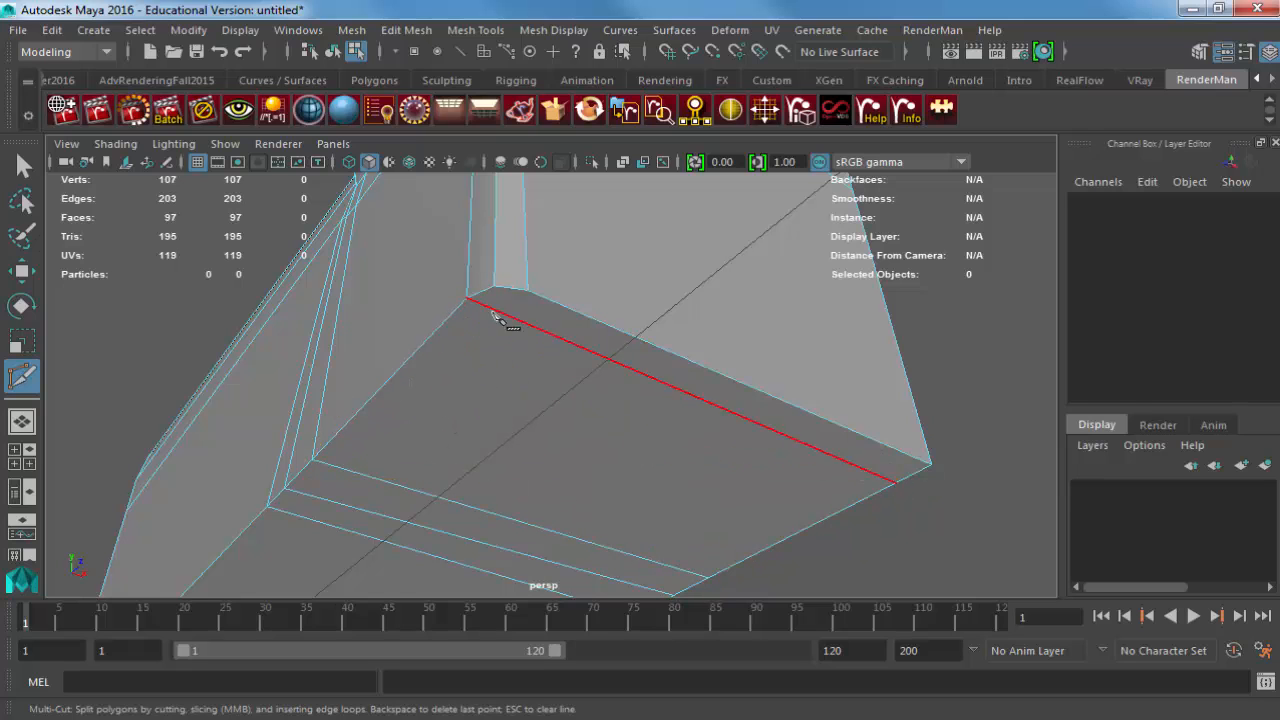
pyautogui.press('w')
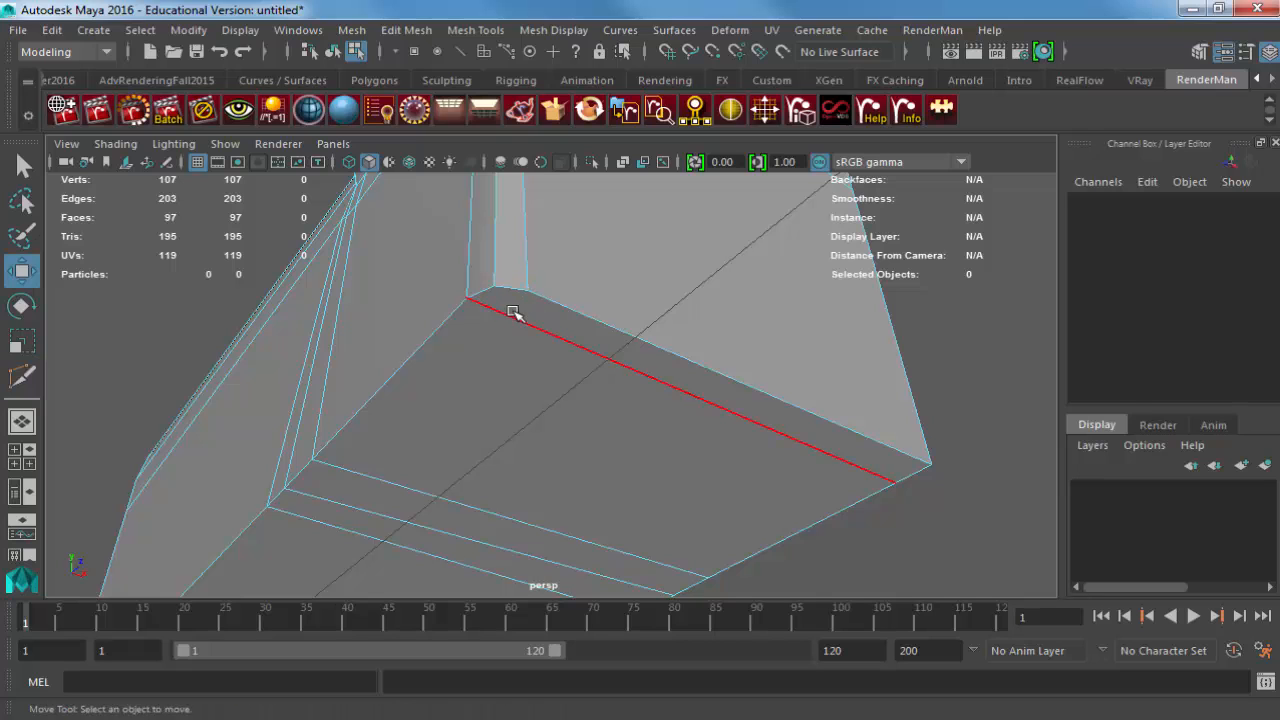
pyautogui.click(511, 317)
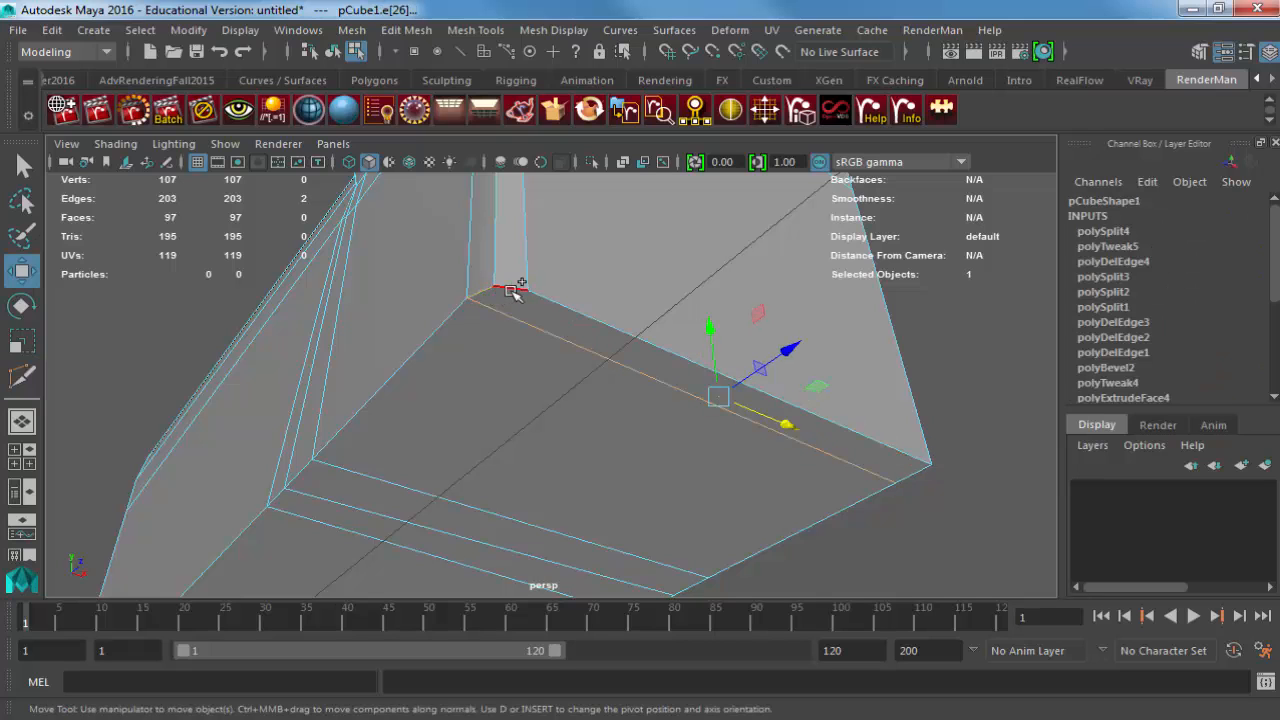
pyautogui.keyDown('shift'); pyautogui.click(557, 287); pyautogui.keyUp('shift')
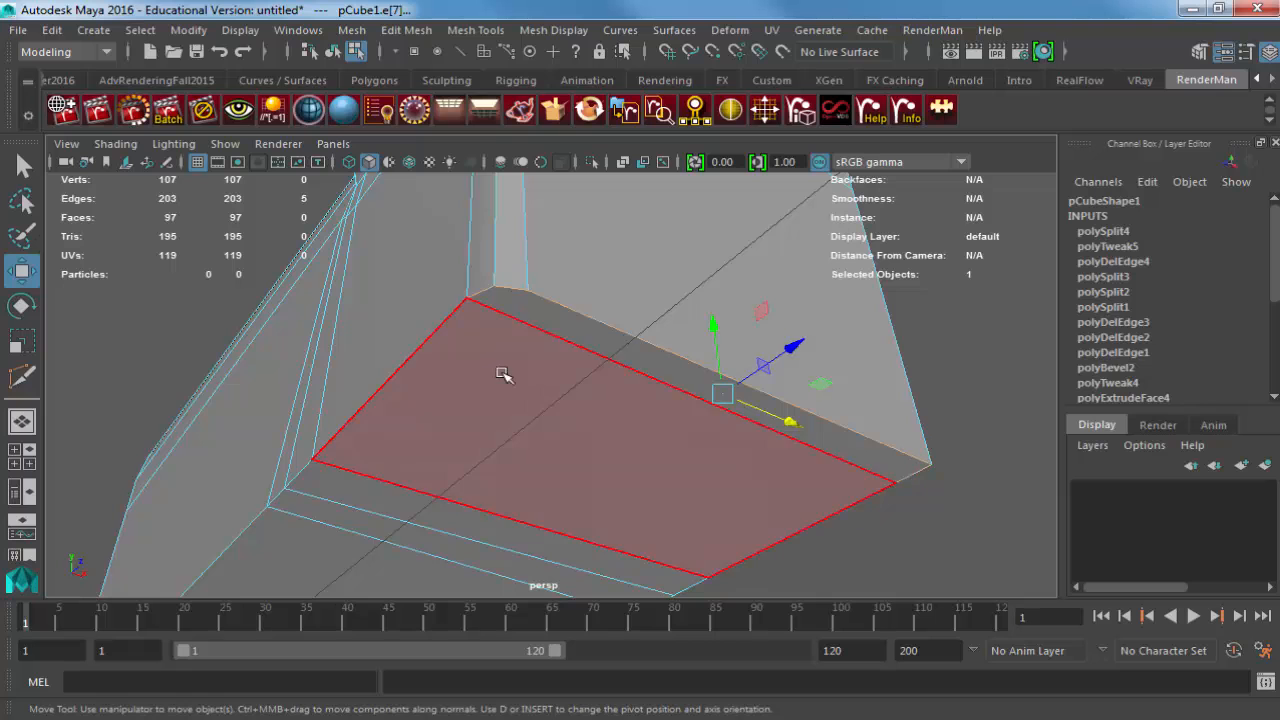
pyautogui.press('F8')
# Insert an edge loop with Multi-Cut along the bottom face, close to the long lower edge of the side wall.
pyautogui.press('g')
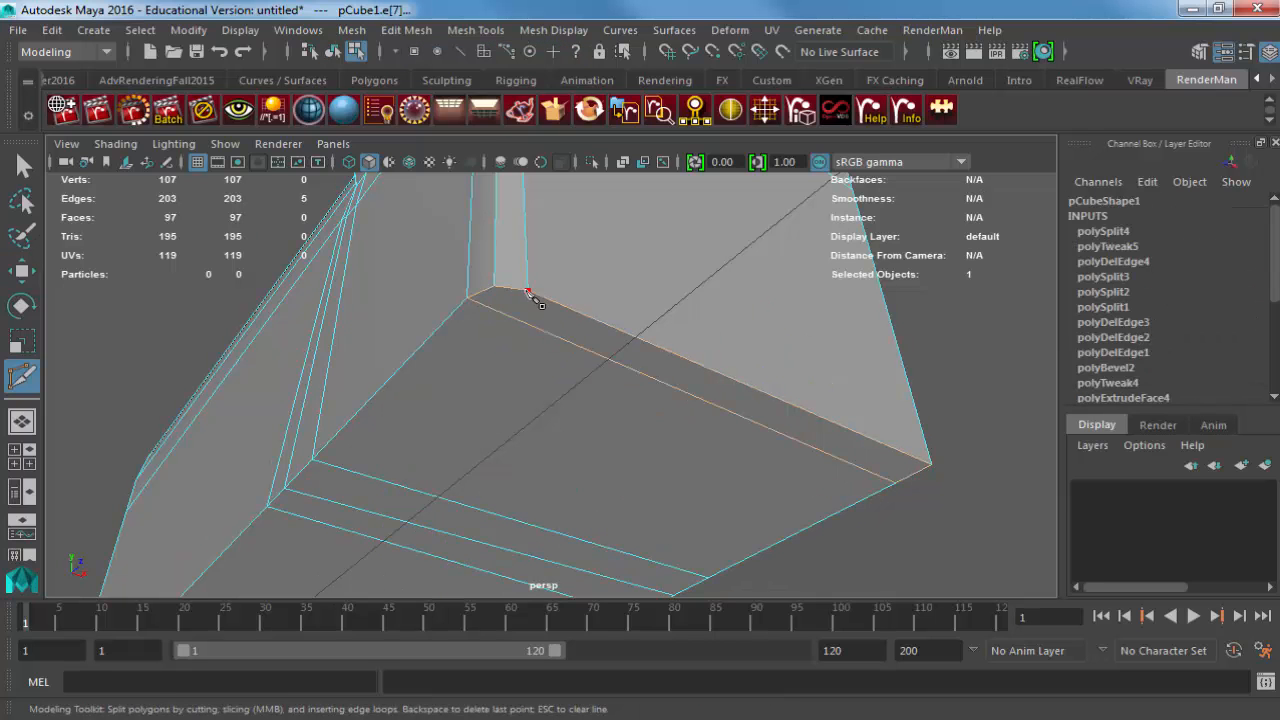
pyautogui.keyDown('alt'); pyautogui.moveTo(390, 435); pyautogui.dragTo(531, 270, button='middle'); pyautogui.keyUp('alt')
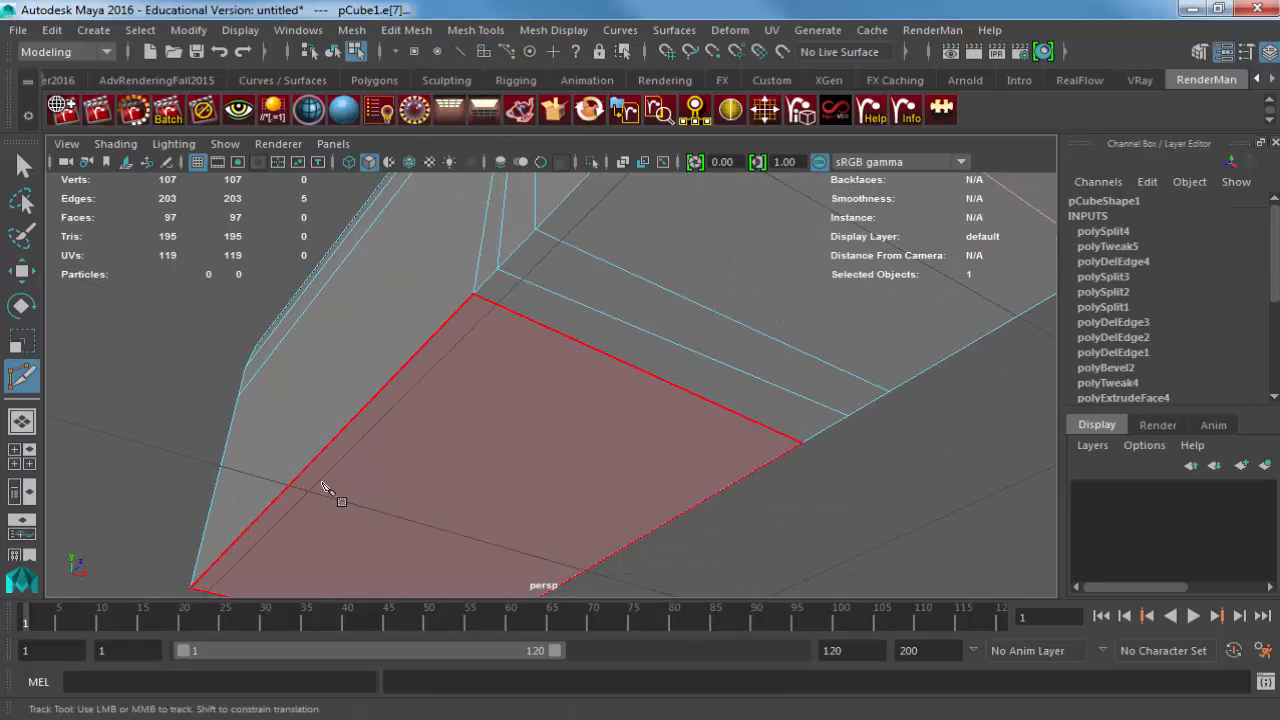
pyautogui.keyDown('alt'); pyautogui.moveTo(246, 572); pyautogui.dragTo(296, 502, button='middle'); pyautogui.keyUp('alt')
pyautogui.keyDown('ctrl'); pyautogui.click(274, 516); pyautogui.keyUp('ctrl')
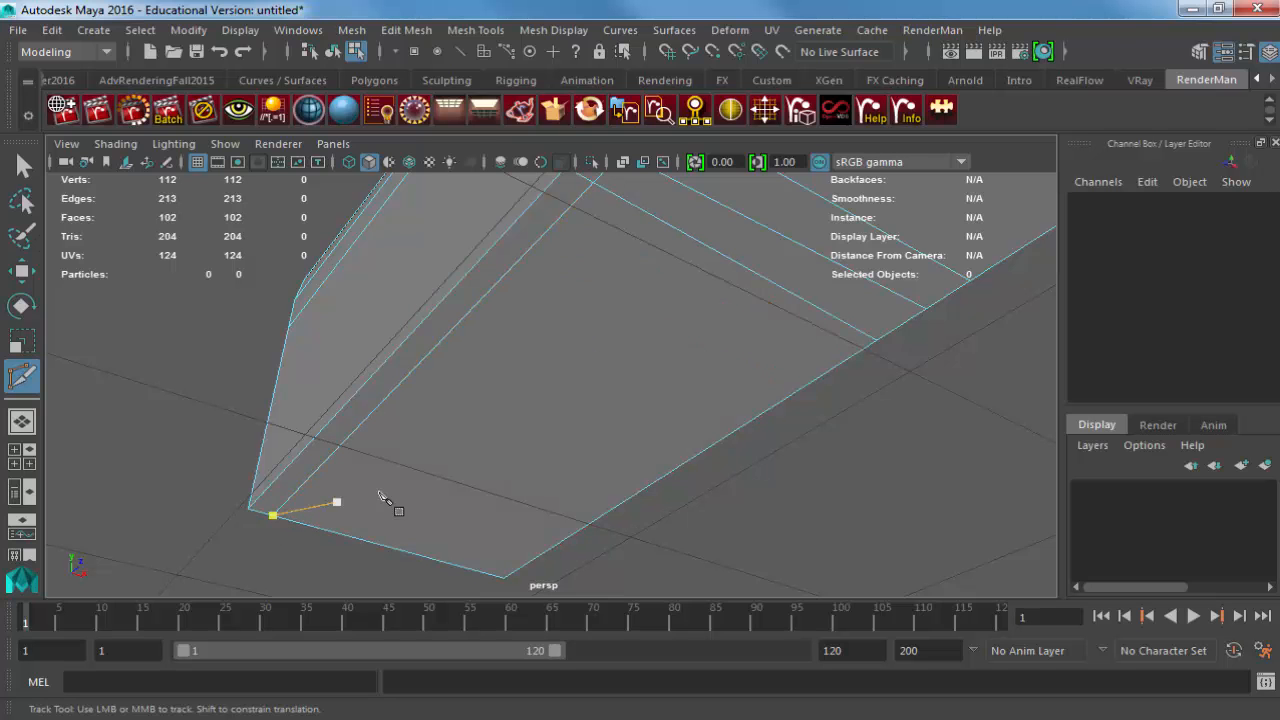
# Examine the body's bottom corner and underside in smoothed display, then return to the unsmoothed display.
pyautogui.keyDown('alt'); pyautogui.moveTo(513, 430); pyautogui.dragTo(412, 588, button='middle'); pyautogui.keyUp('alt')
pyautogui.keyDown('alt'); pyautogui.moveTo(527, 422); pyautogui.dragTo(534, 440); pyautogui.keyUp('alt')
pyautogui.keyDown('alt'); pyautogui.moveTo(534, 423); pyautogui.dragTo(540, 416, button='right'); pyautogui.keyUp('alt')
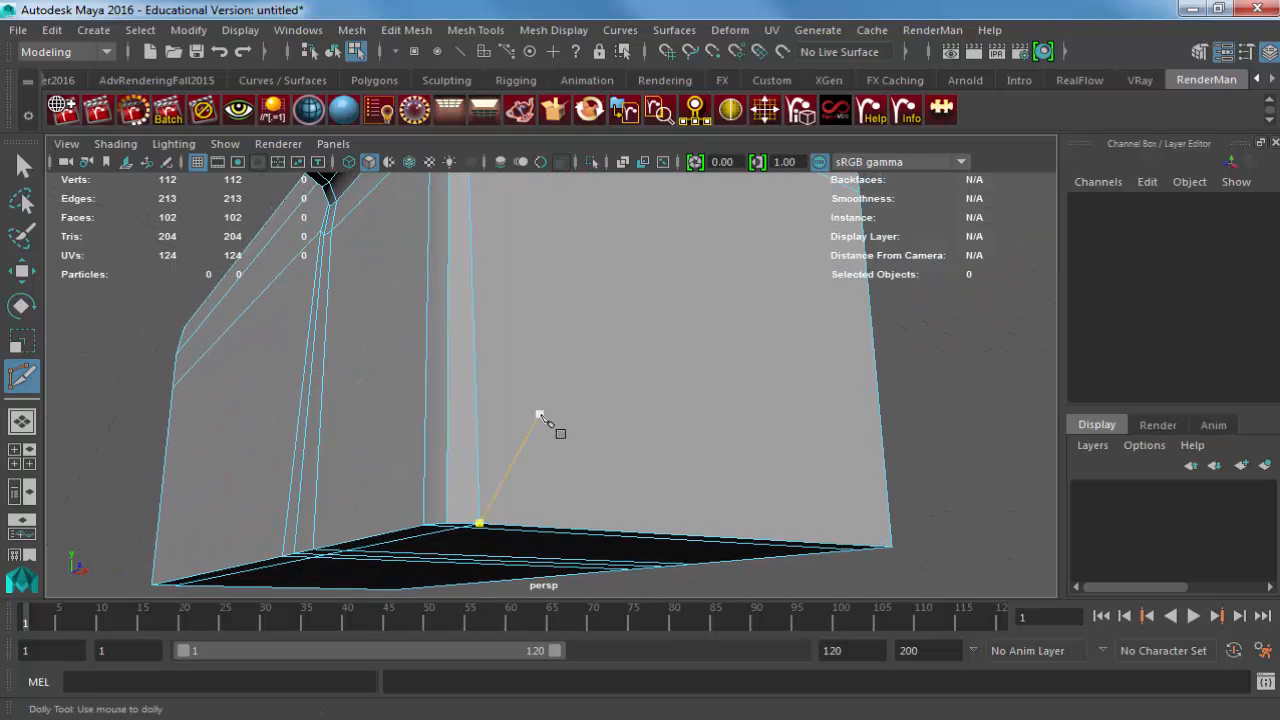
pyautogui.press('3')
pyautogui.keyDown('alt'); pyautogui.moveTo(514, 470); pyautogui.dragTo(512, 433); pyautogui.keyUp('alt')
pyautogui.press('w')
pyautogui.moveTo(507, 429); pyautogui.dragTo(580, 366, button='right')
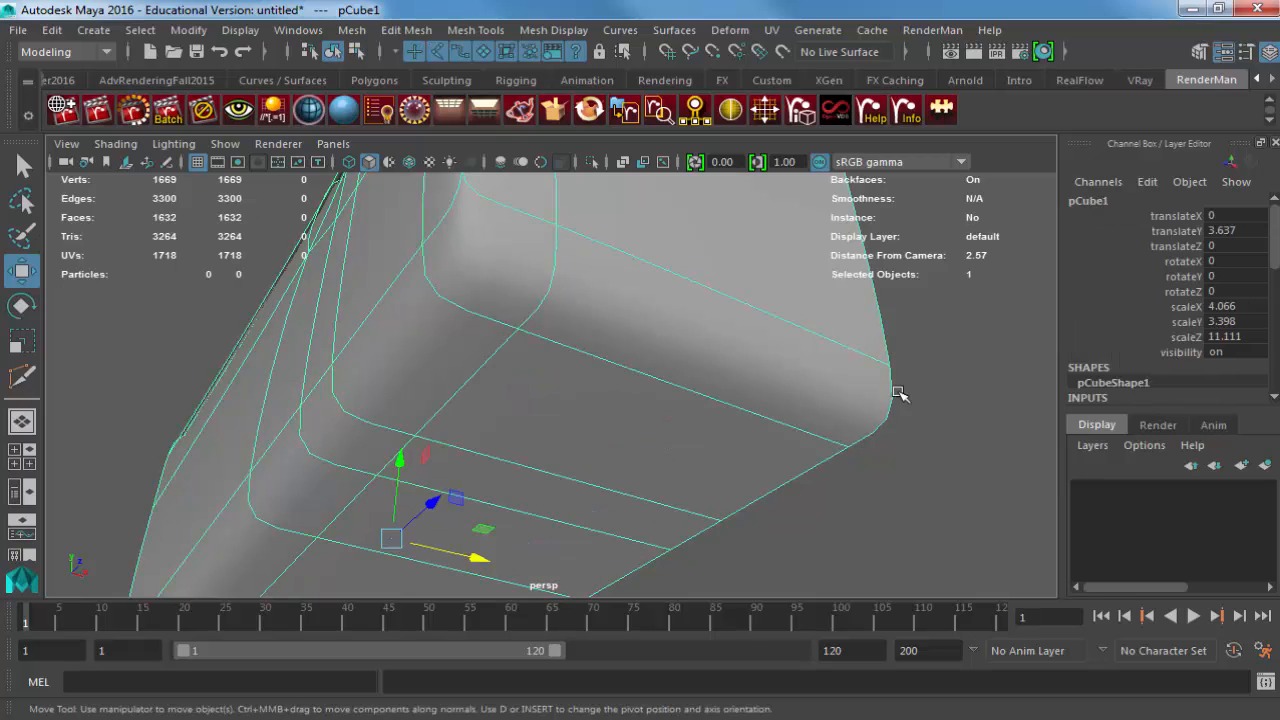
pyautogui.click(922, 397)
pyautogui.keyDown('alt'); pyautogui.moveTo(950, 416); pyautogui.dragTo(690, 398, button='right'); pyautogui.keyUp('alt')
pyautogui.keyDown('alt'); pyautogui.moveTo(674, 382); pyautogui.dragTo(631, 424); pyautogui.keyUp('alt')
pyautogui.click(550, 407)
pyautogui.press('1')
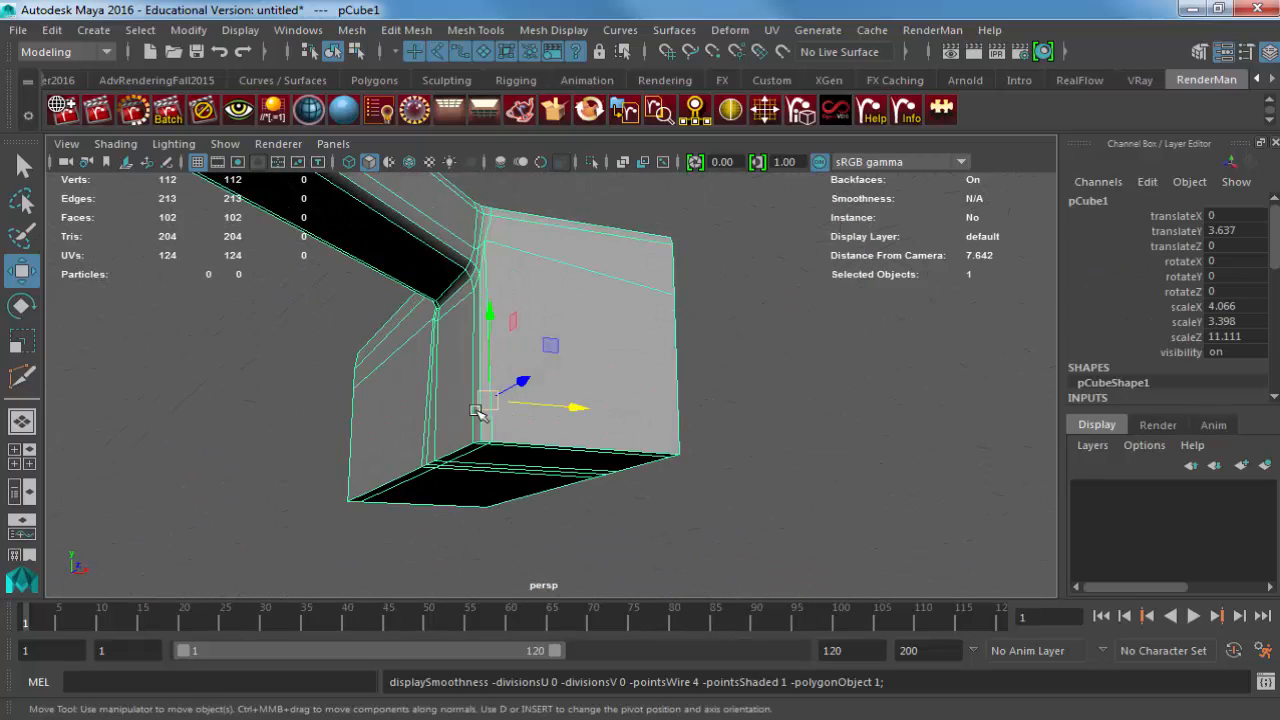
# Move the end wall's vertical support edge beneath the arm joint inward along X, away from the corner.
pyautogui.keyDown('alt'); pyautogui.moveTo(480, 411); pyautogui.dragTo(555, 405); pyautogui.keyUp('alt')
pyautogui.keyDown('alt'); pyautogui.moveTo(555, 405); pyautogui.dragTo(662, 402, button='right'); pyautogui.keyUp('alt')
pyautogui.moveTo(405, 307); pyautogui.dragTo(400, 289, button='right')
pyautogui.click(392, 293)
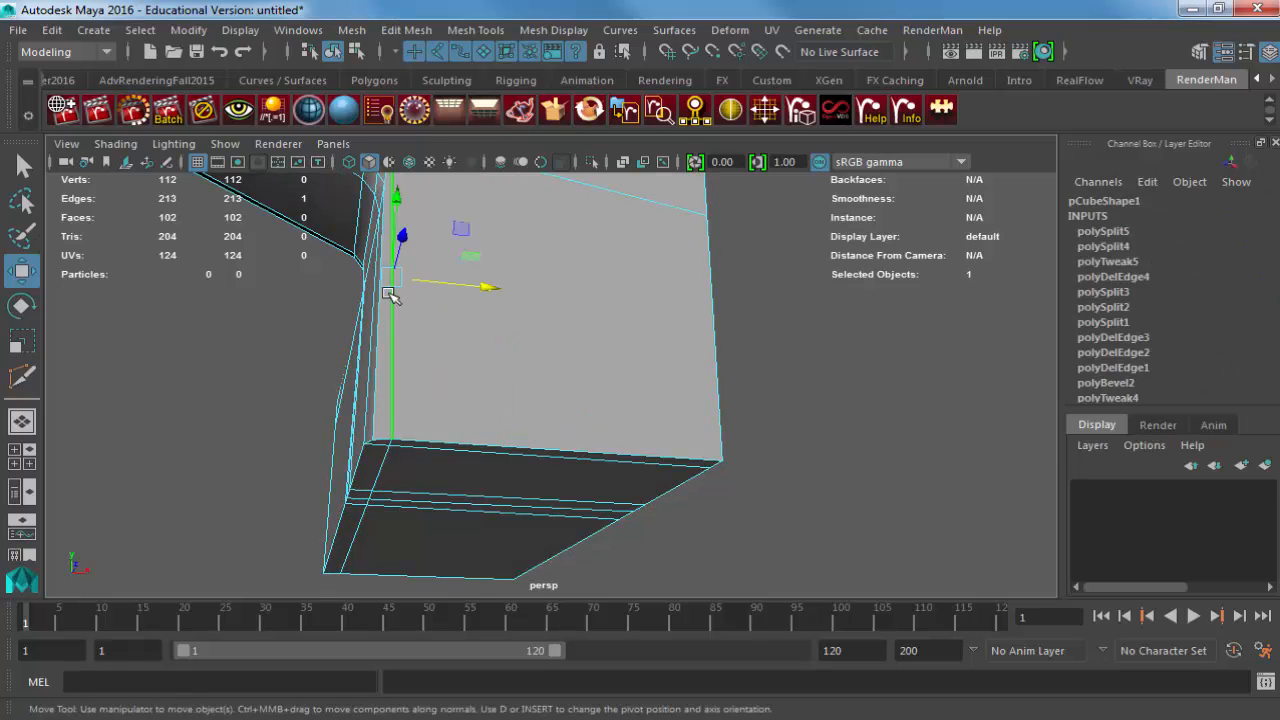
pyautogui.keyDown('alt'); pyautogui.moveTo(392, 295); pyautogui.dragTo(411, 428); pyautogui.keyUp('alt')
pyautogui.moveTo(490, 519); pyautogui.dragTo(528, 522)
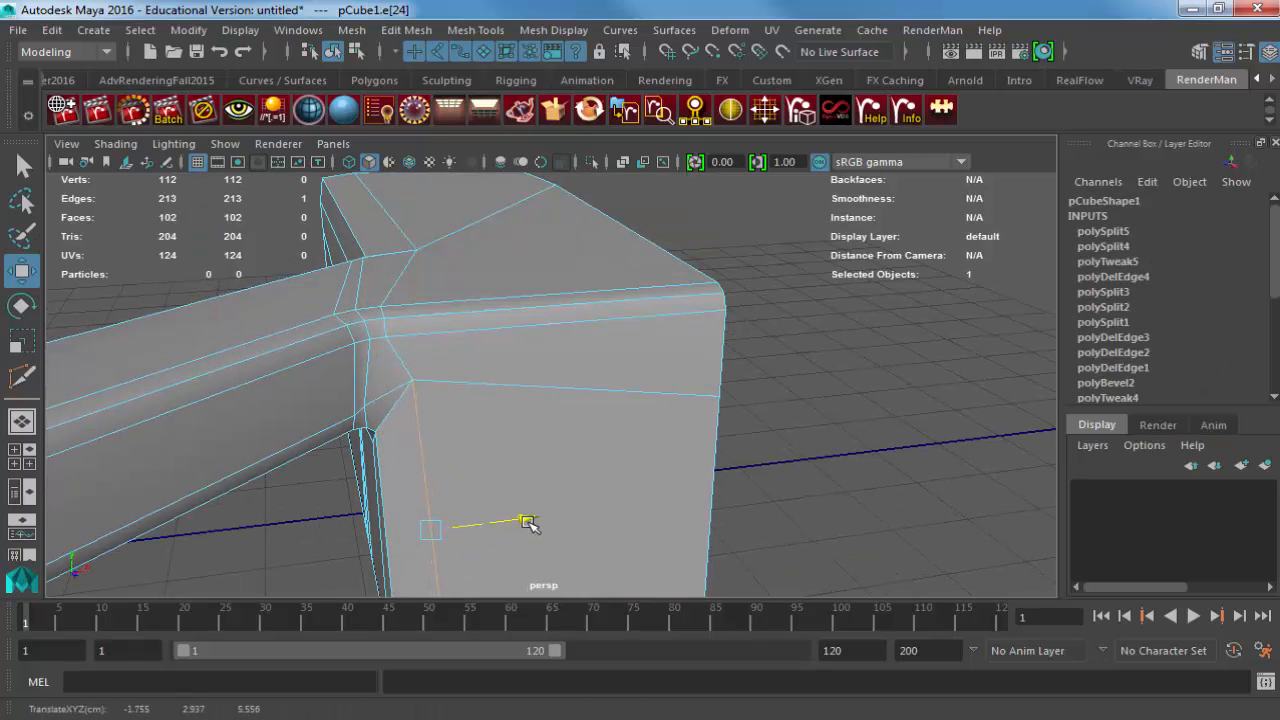
# Shift the support edge's top vertex and the three bevel vertices above it inward along X until they line up.
pyautogui.moveTo(405, 400); pyautogui.dragTo(400, 366, button='right')
pyautogui.click(440, 377)
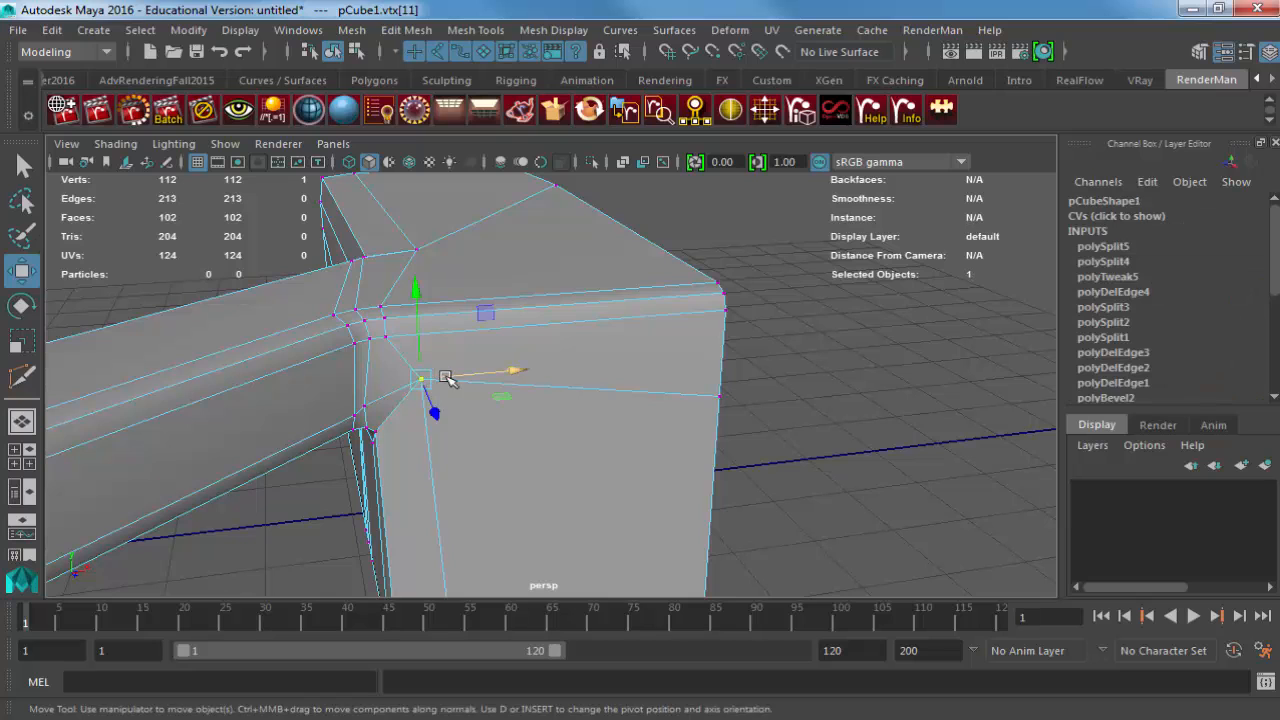
pyautogui.moveTo(470, 376); pyautogui.dragTo(474, 374)
pyautogui.moveTo(440, 296); pyautogui.dragTo(440, 298)
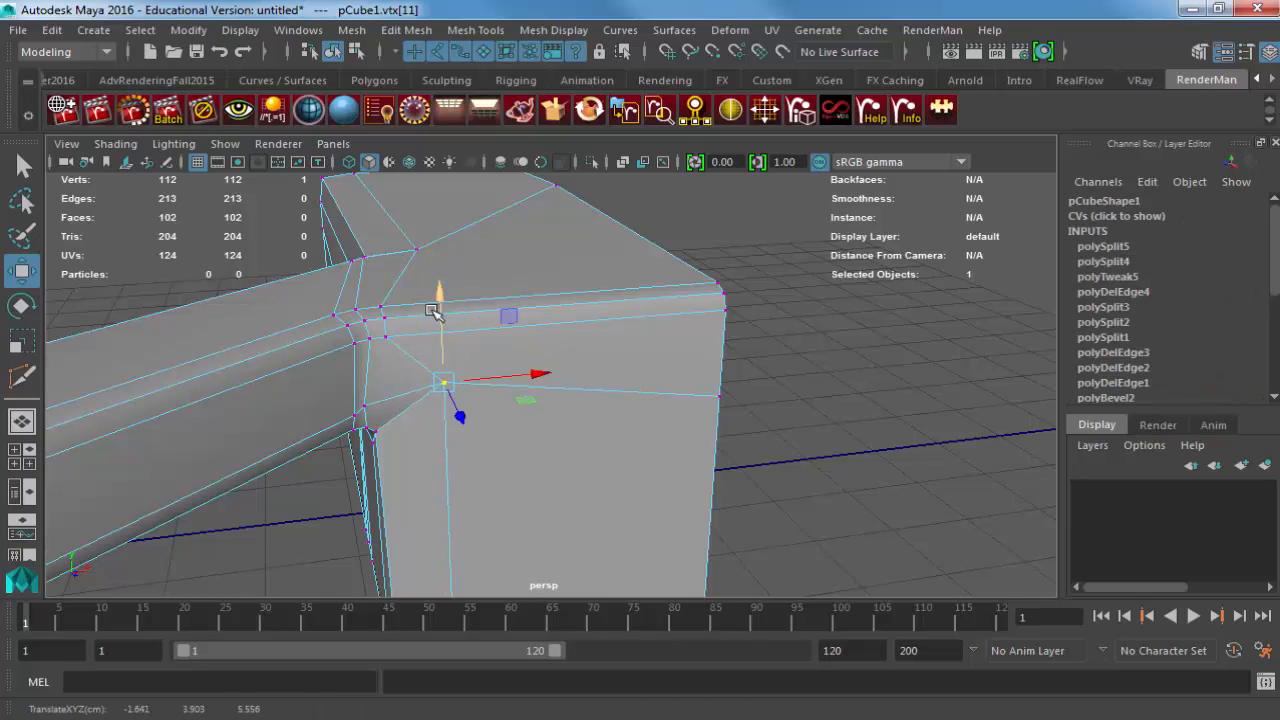
pyautogui.click(386, 335)
pyautogui.press('q')
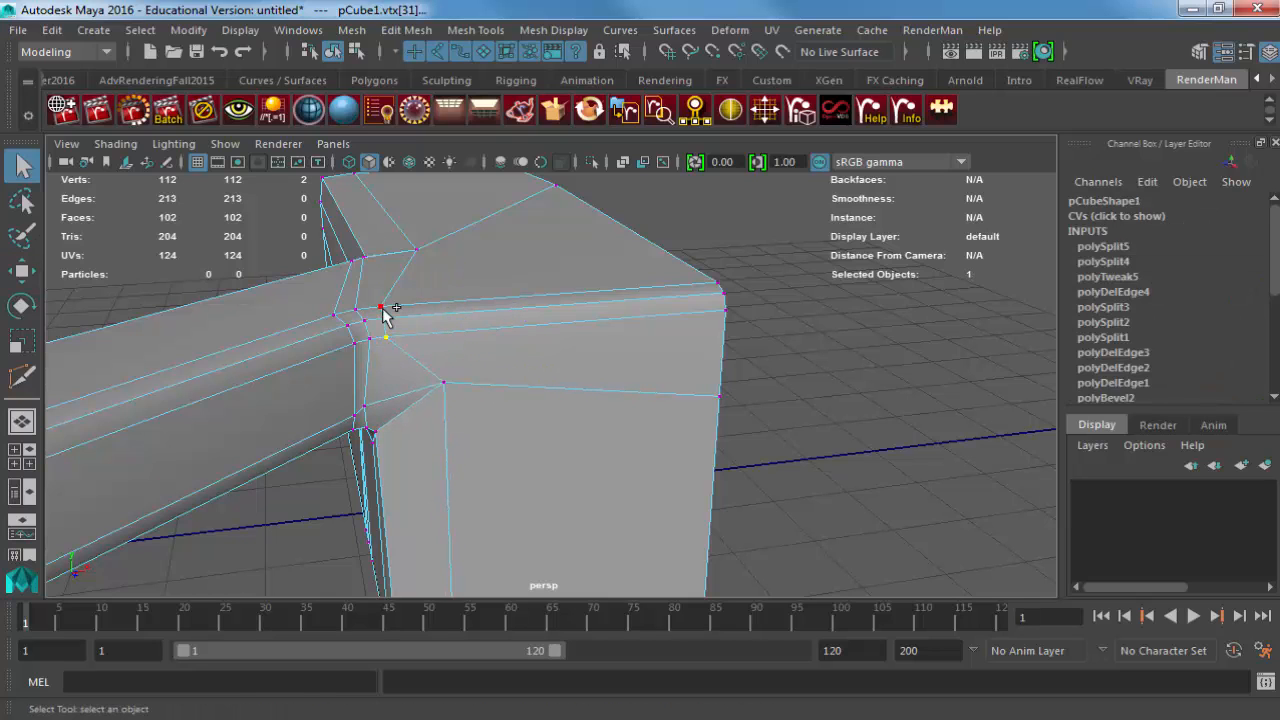
pyautogui.press('w')
pyautogui.moveTo(434, 314); pyautogui.dragTo(476, 316)
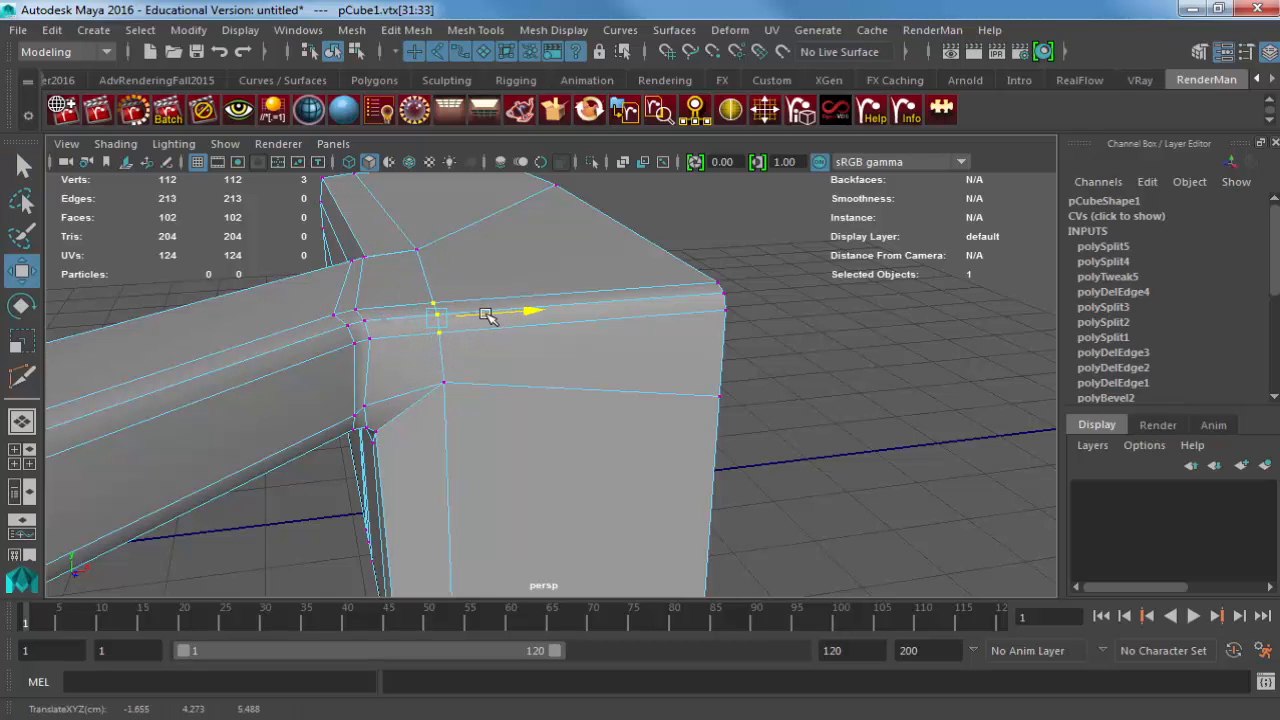
# Select the vertices of the lengthwise loop on the bottom face and move them inward, away from the side wall.
pyautogui.keyDown('alt'); pyautogui.moveTo(381, 421); pyautogui.dragTo(512, 345); pyautogui.keyUp('alt')
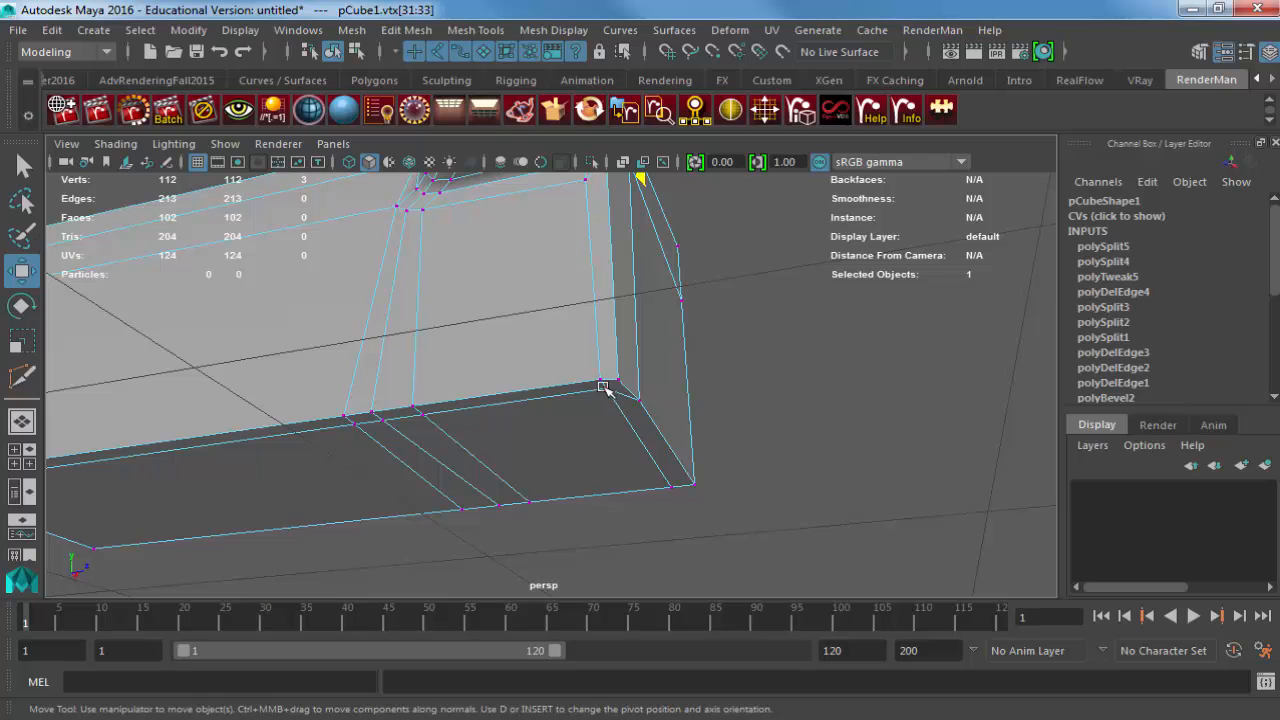
pyautogui.click(604, 387)
pyautogui.keyDown('alt'); pyautogui.moveTo(604, 387); pyautogui.dragTo(575, 357); pyautogui.keyUp('alt')
pyautogui.keyDown('shift'); pyautogui.click(392, 315); pyautogui.keyUp('shift')
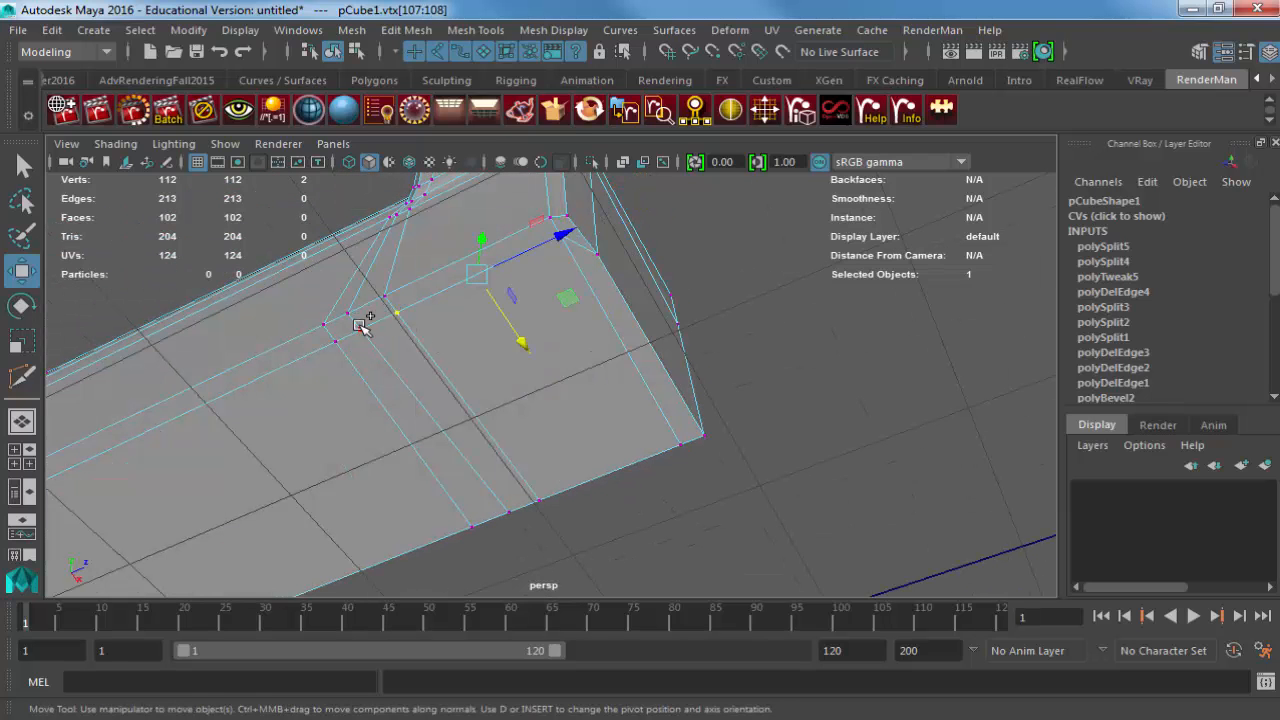
pyautogui.keyDown('shift'); pyautogui.moveTo(362, 325); pyautogui.dragTo(374, 369); pyautogui.keyUp('shift')
pyautogui.keyDown('shift'); pyautogui.click(108, 481); pyautogui.keyUp('shift')
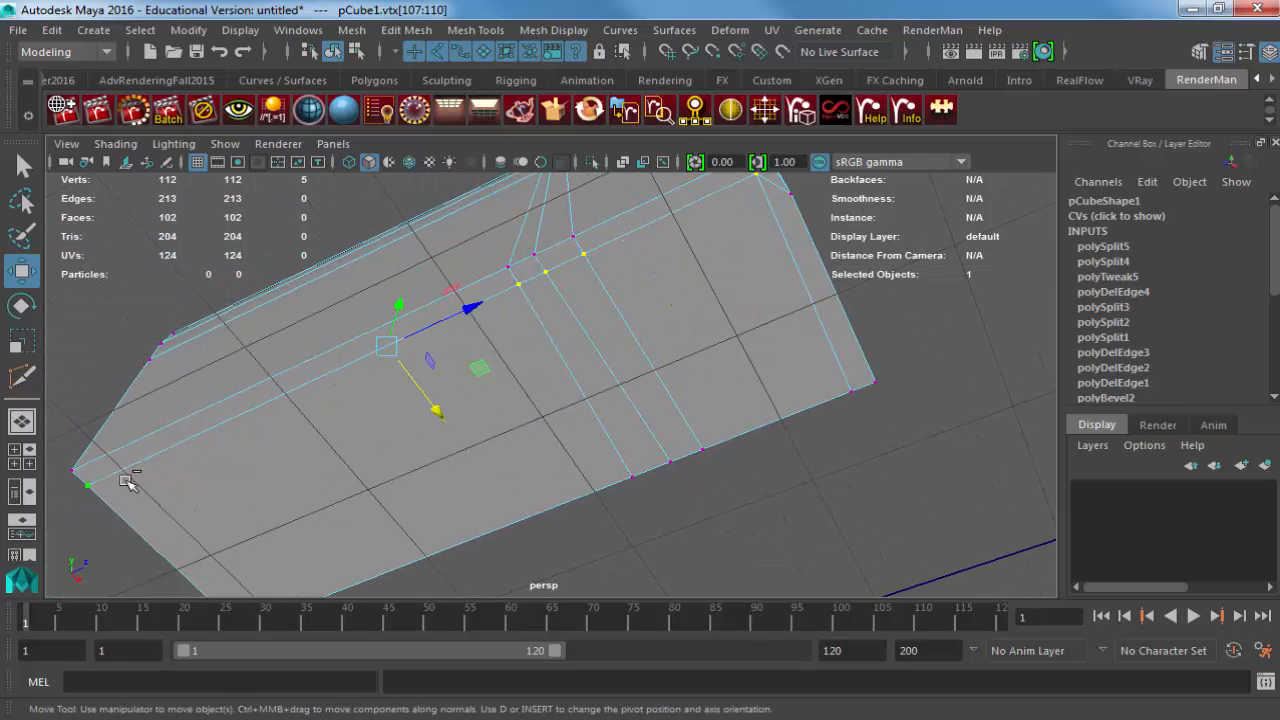
pyautogui.keyDown('alt'); pyautogui.moveTo(126, 477); pyautogui.dragTo(523, 496); pyautogui.keyUp('alt')
# Examine the smoothed body around the bottom corner and arm joint, then switch back to the unsmoothed display.
pyautogui.keyDown('alt'); pyautogui.moveTo(500, 360); pyautogui.dragTo(478, 408); pyautogui.keyUp('alt')
pyautogui.moveTo(478, 408); pyautogui.dragTo(541, 356, button='right')
pyautogui.click(541, 356)
pyautogui.press('3')
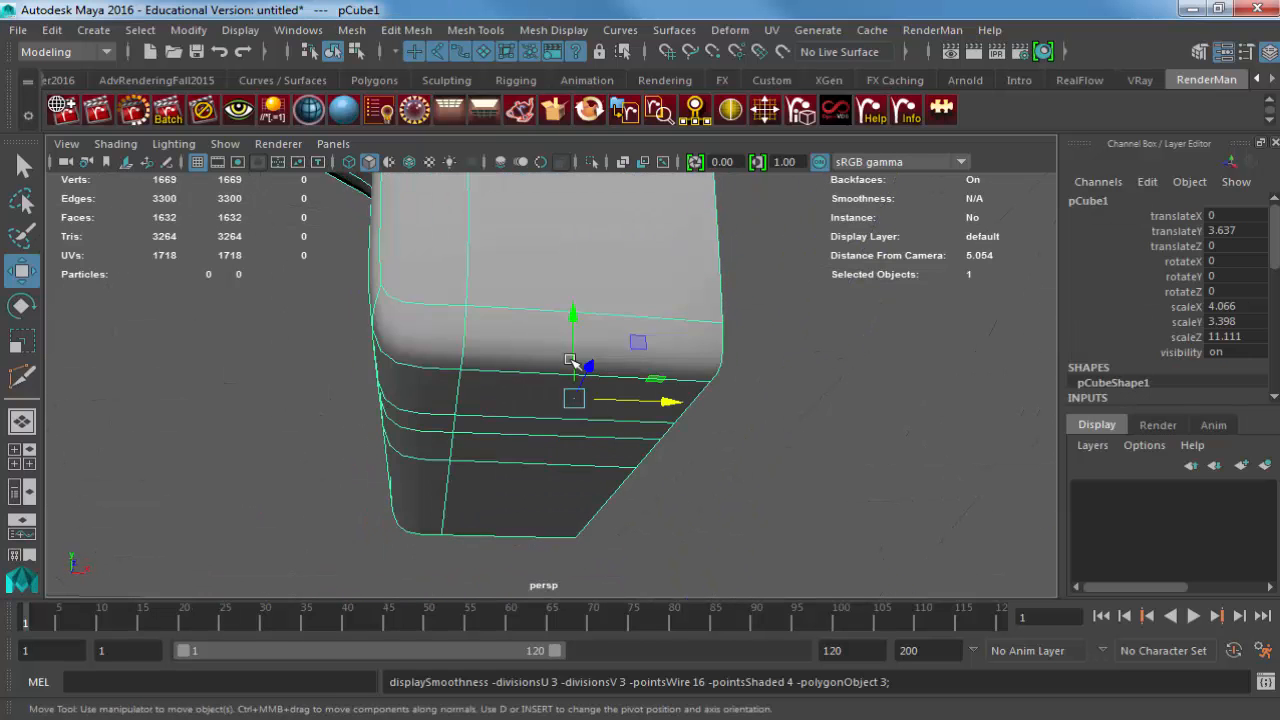
pyautogui.click(751, 354)
pyautogui.keyDown('alt'); pyautogui.moveTo(751, 354); pyautogui.dragTo(571, 484); pyautogui.keyUp('alt')
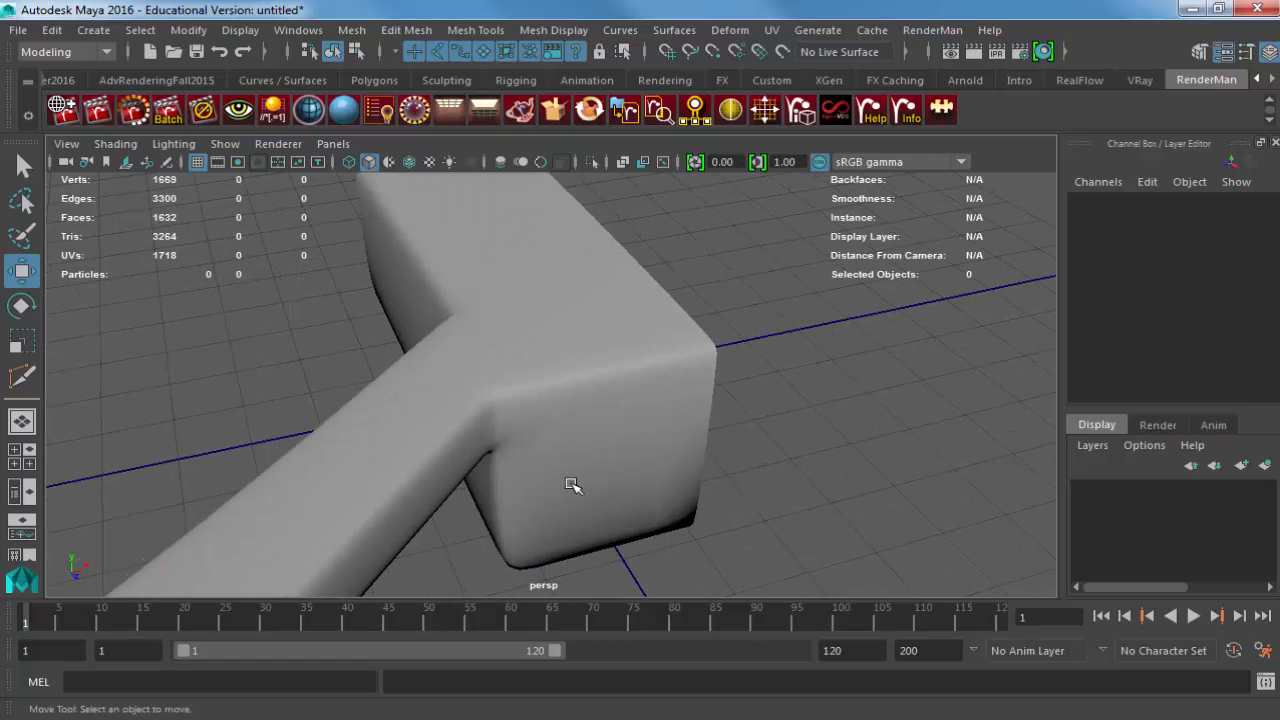
pyautogui.keyDown('alt'); pyautogui.moveTo(463, 451); pyautogui.dragTo(663, 483); pyautogui.keyUp('alt')
pyautogui.click(663, 483)
pyautogui.press('1')
# Move the top face's edge beside the arm, the bevel edges below it and the end wall's vertical edge back toward the arm.
pyautogui.press('F11')
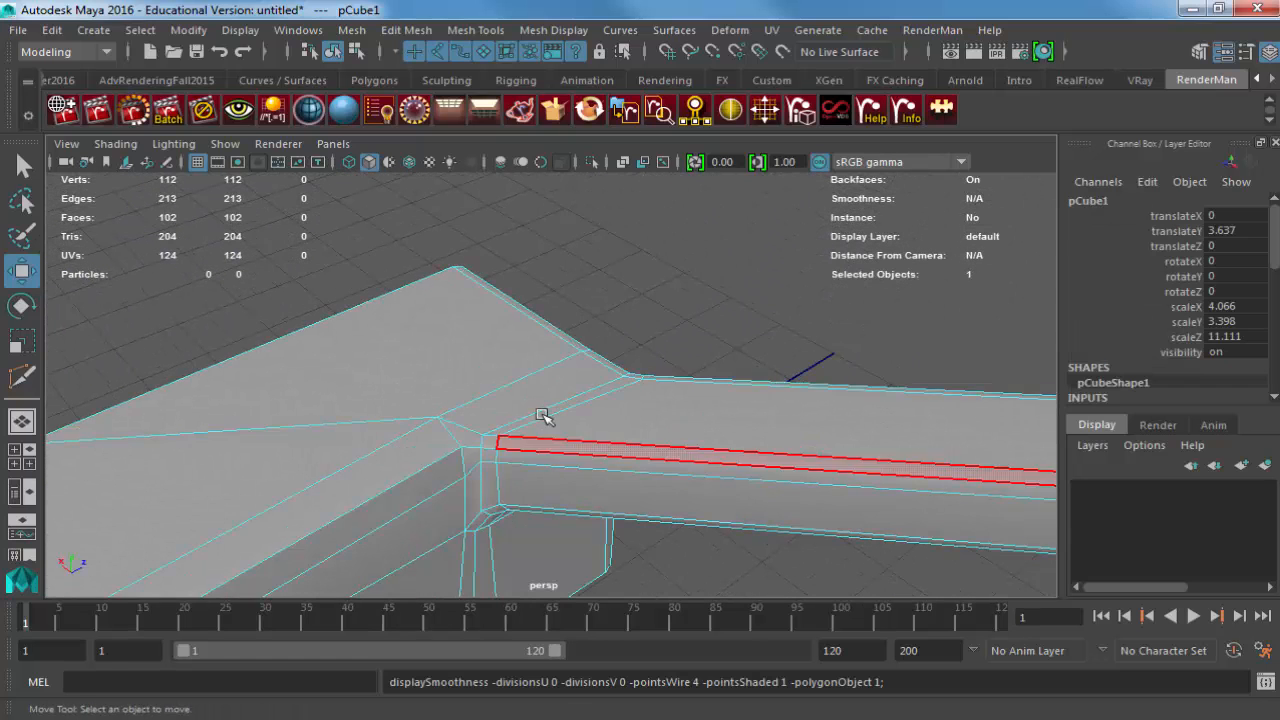
pyautogui.click(540, 405)
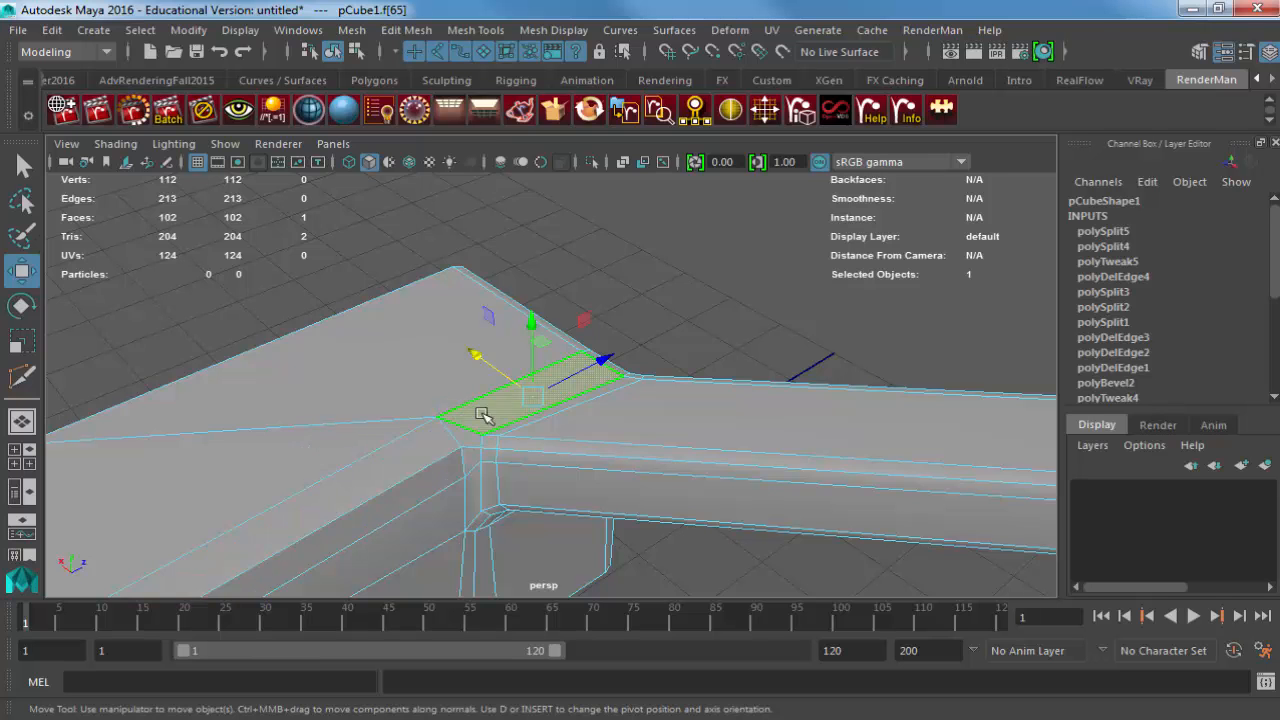
pyautogui.keyDown('alt'); pyautogui.moveTo(483, 416); pyautogui.dragTo(414, 403); pyautogui.keyUp('alt')
pyautogui.press('F10')
pyautogui.click(407, 378)
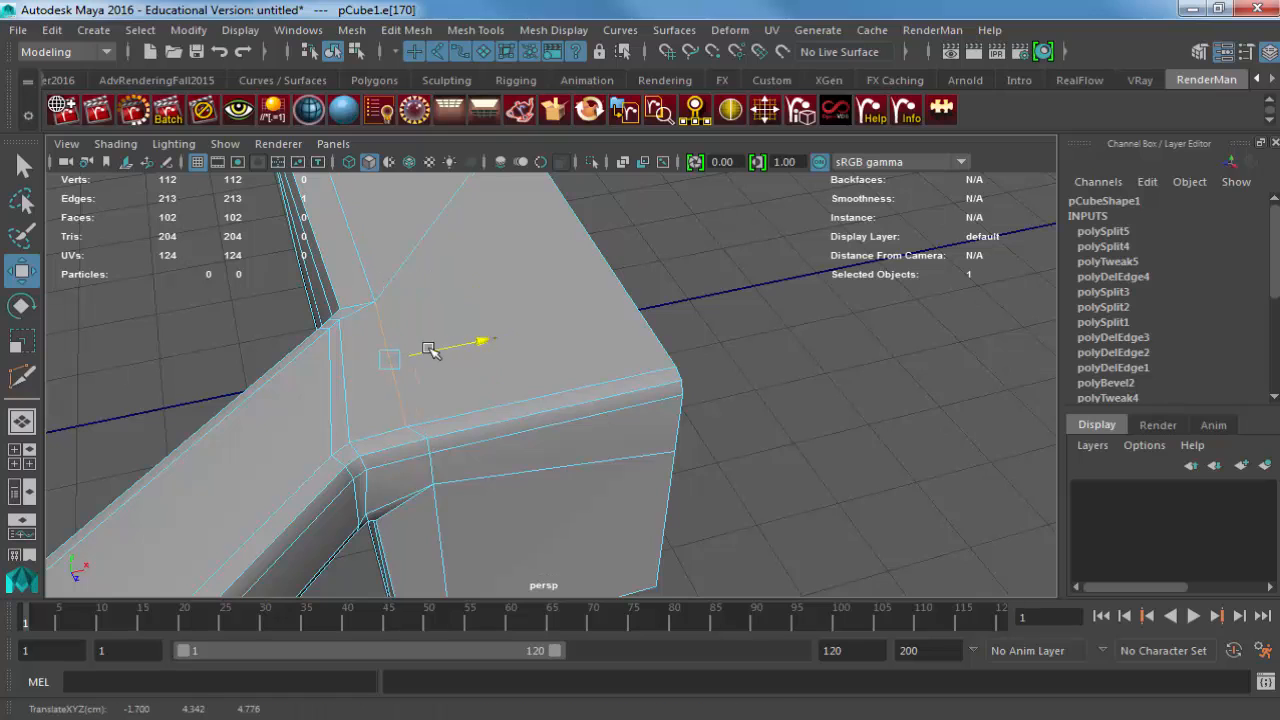
pyautogui.moveTo(430, 349); pyautogui.dragTo(410, 356)
pyautogui.click(424, 452)
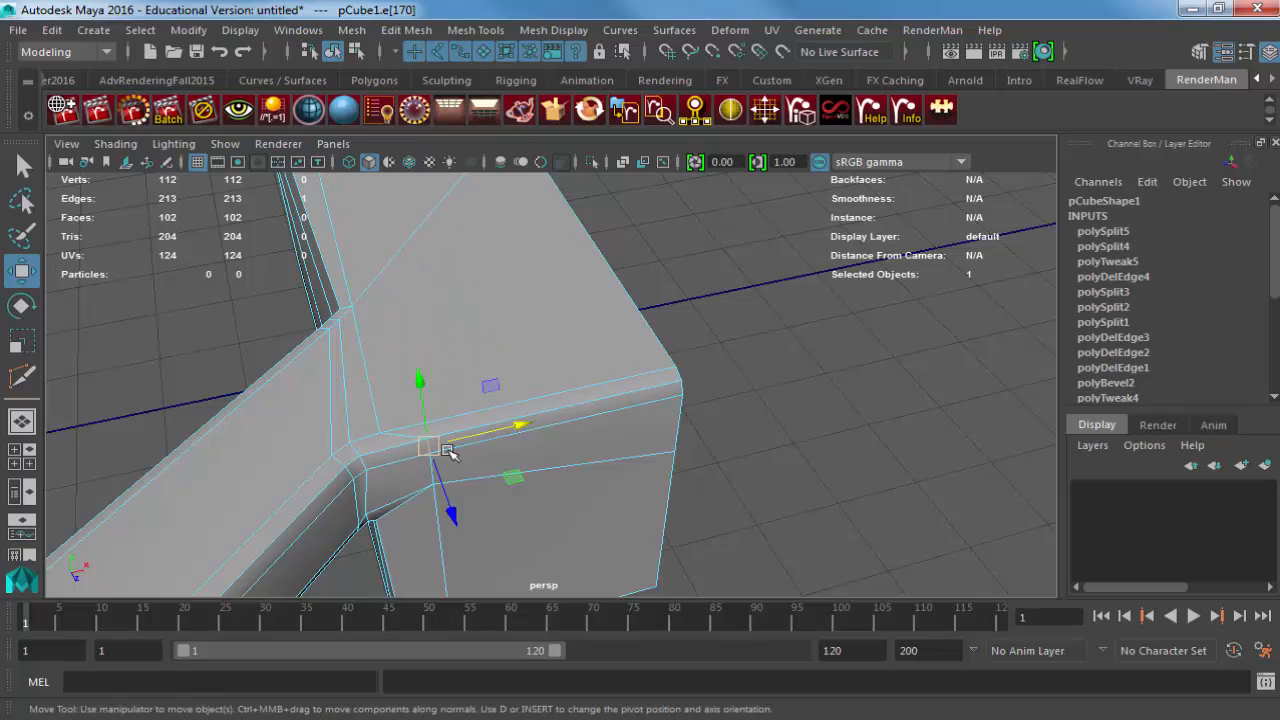
pyautogui.moveTo(473, 438); pyautogui.dragTo(443, 443)
pyautogui.click(478, 489)
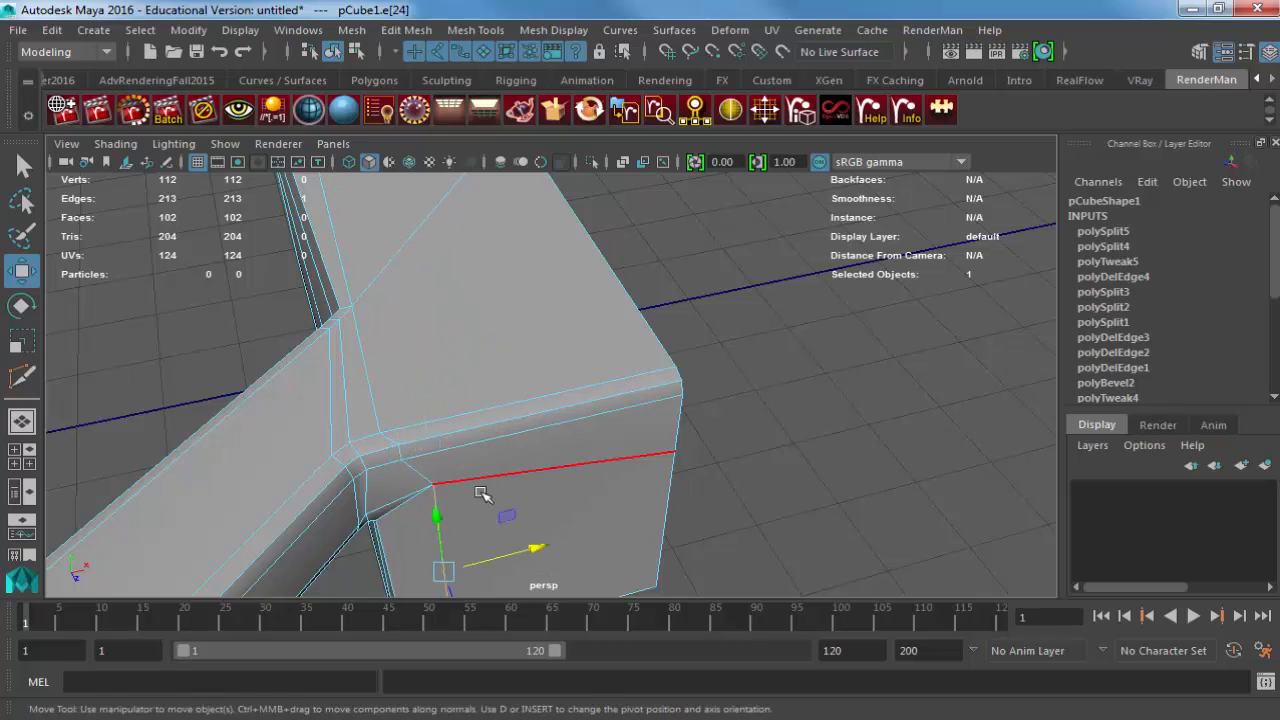
pyautogui.moveTo(541, 547); pyautogui.dragTo(518, 553)
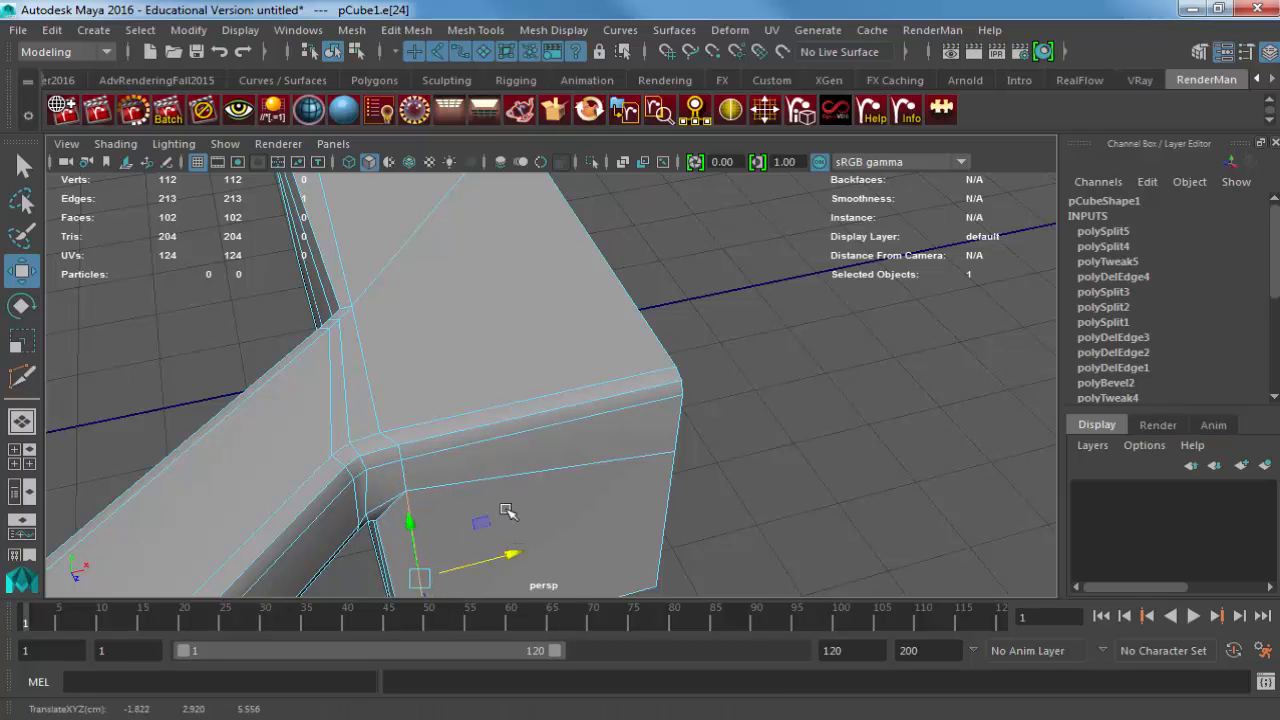
# Duplicate the body, extrude its two large top faces slightly upward and scale them slightly inward.
pyautogui.click(436, 368)
pyautogui.click(434, 370)
pyautogui.keyDown('shift'); pyautogui.click(366, 237); pyautogui.keyUp('shift')
pyautogui.keyDown('alt'); pyautogui.moveTo(324, 360); pyautogui.dragTo(374, 501, button='middle'); pyautogui.keyUp('alt')
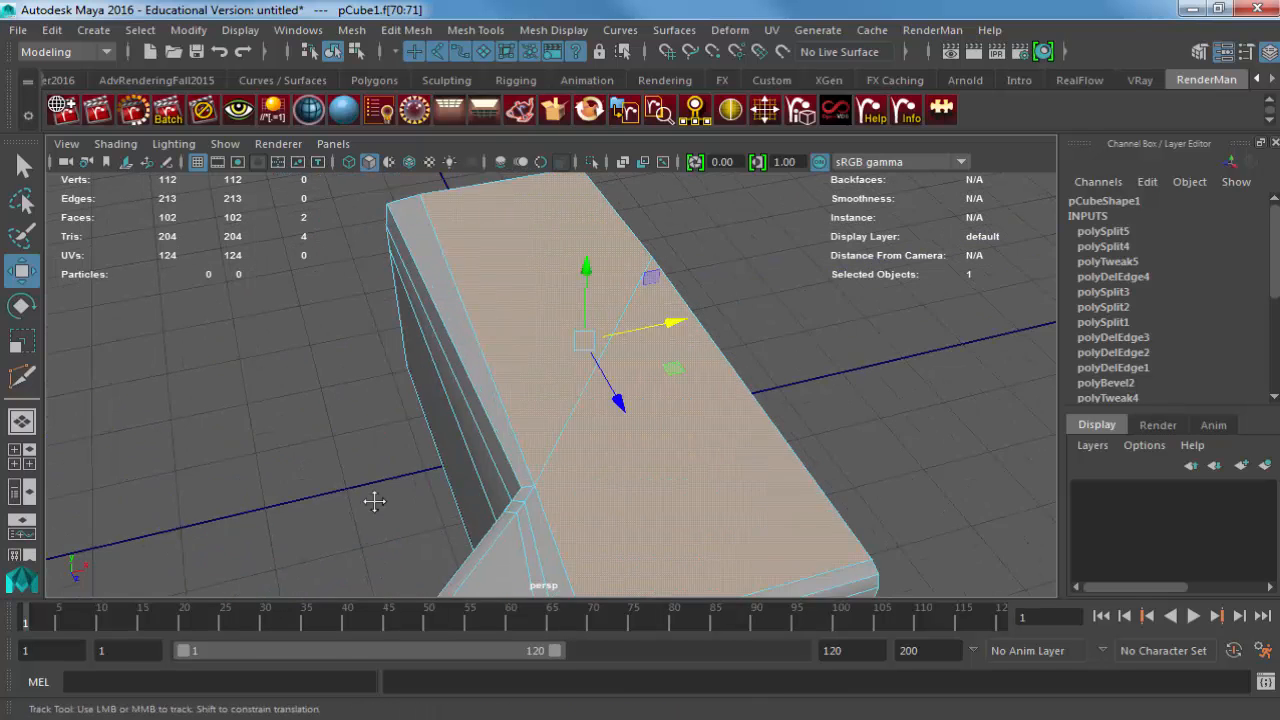
pyautogui.keyDown('alt'); pyautogui.moveTo(374, 501); pyautogui.dragTo(458, 416); pyautogui.keyUp('alt')
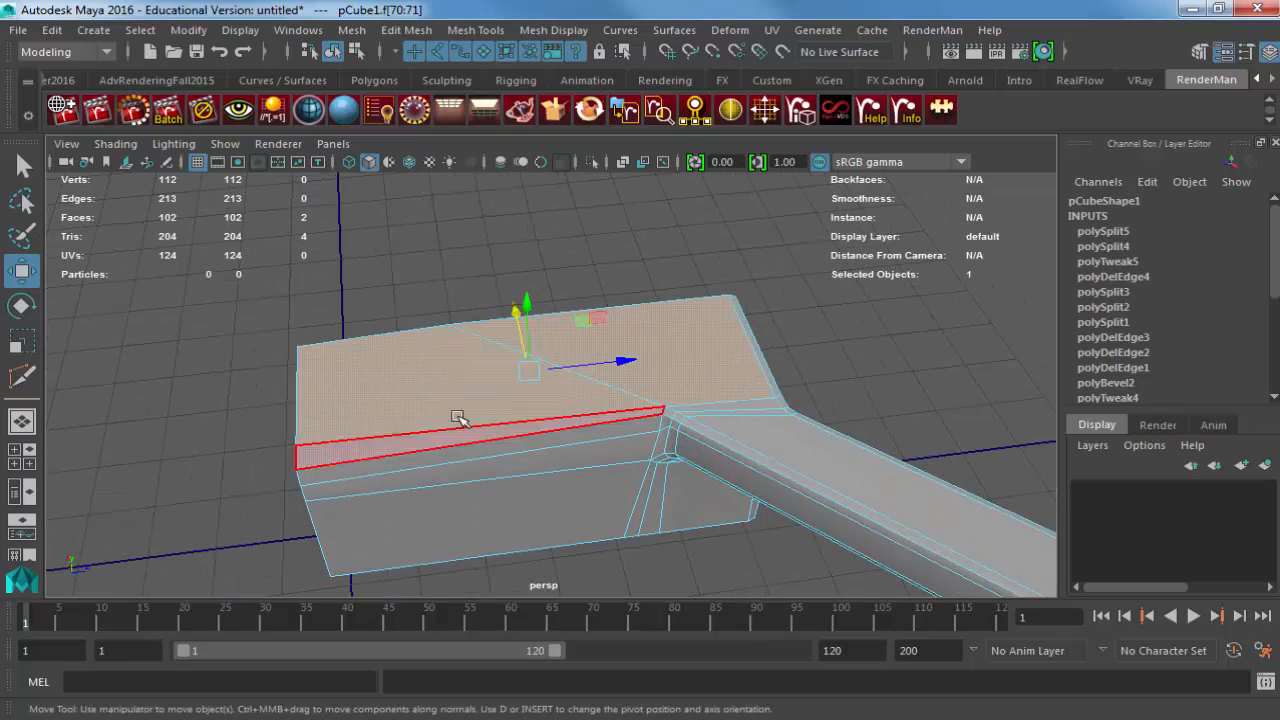
pyautogui.hotkey('ctrl', 'd')
pyautogui.hotkey('ctrl', 'e')
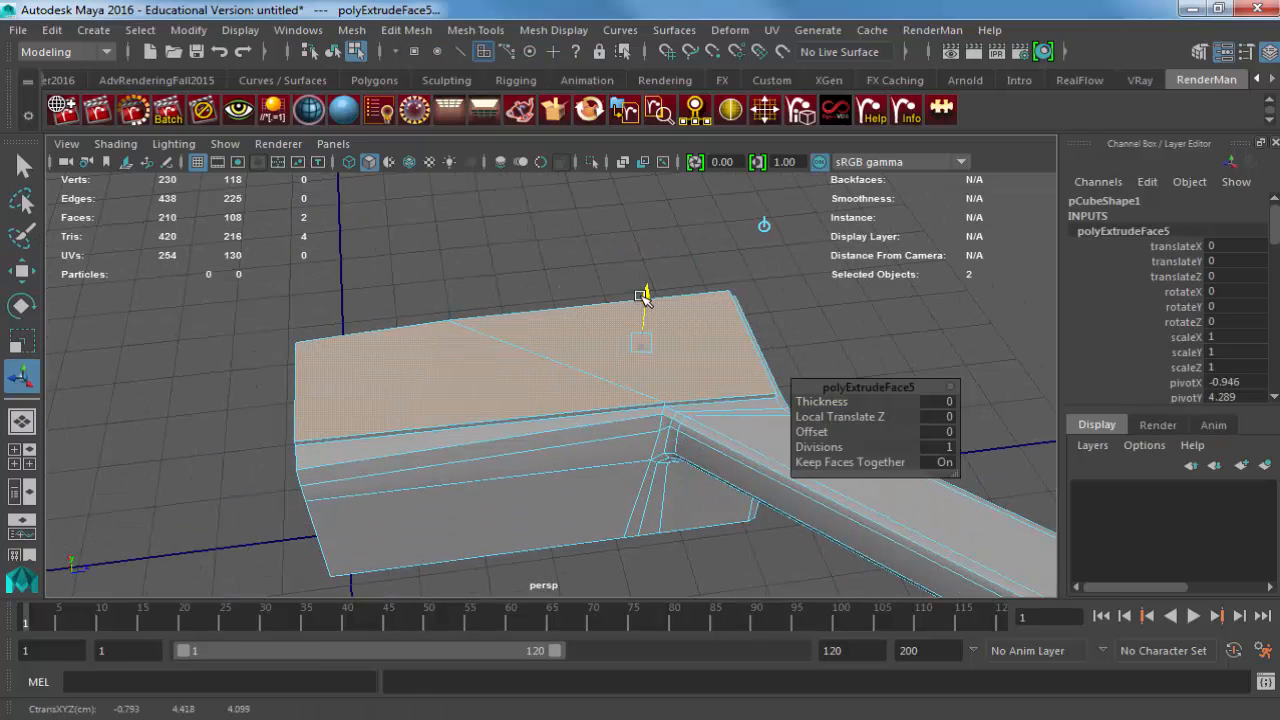
pyautogui.press('r')
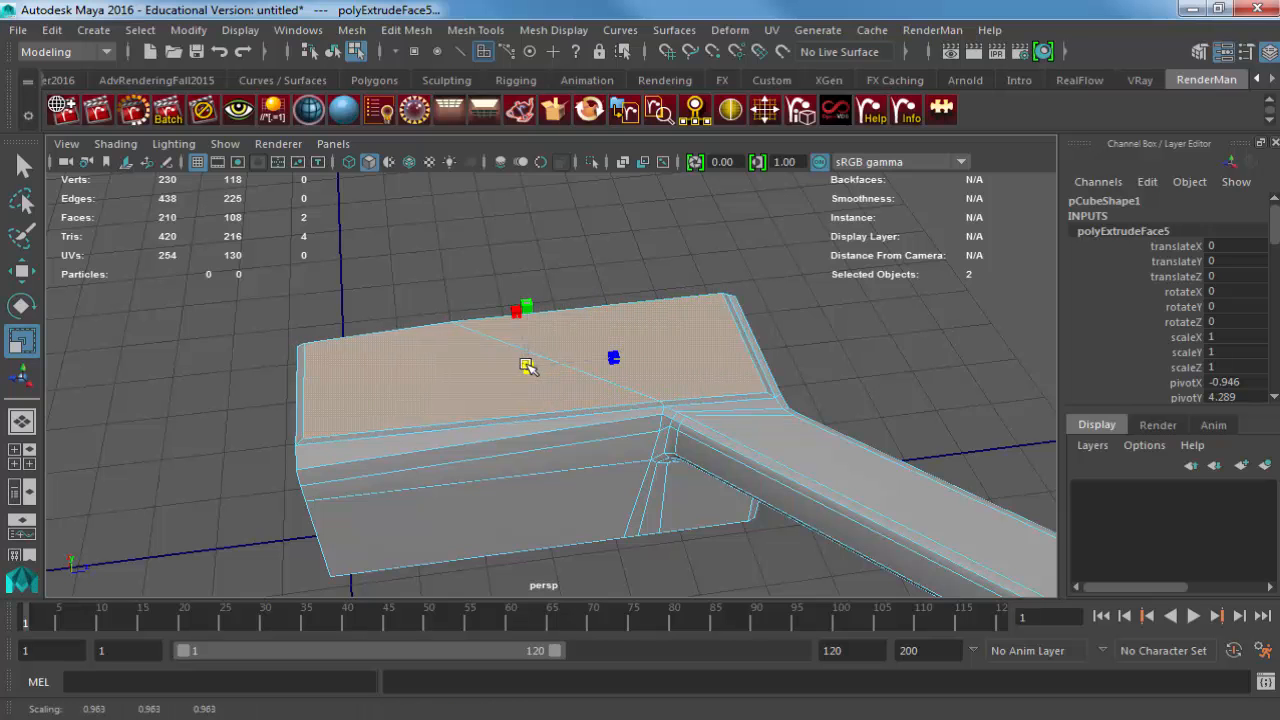
# Preview the extruded body smoothed and delete the overlapping duplicate that lacks the extrusion.
pyautogui.moveTo(529, 363)
pyautogui.keyDown('alt'); pyautogui.mouseDown()
pyautogui.moveTo(446, 380)
pyautogui.moveTo(507, 357)
pyautogui.mouseUp(); pyautogui.keyUp('alt')
pyautogui.keyDown('alt'); pyautogui.moveTo(506, 357); pyautogui.dragTo(514, 374, button='right'); pyautogui.keyUp('alt')
pyautogui.keyDown('alt'); pyautogui.moveTo(514, 374); pyautogui.dragTo(511, 364, button='middle'); pyautogui.keyUp('alt')
pyautogui.moveTo(518, 428); pyautogui.dragTo(577, 369, button='right')
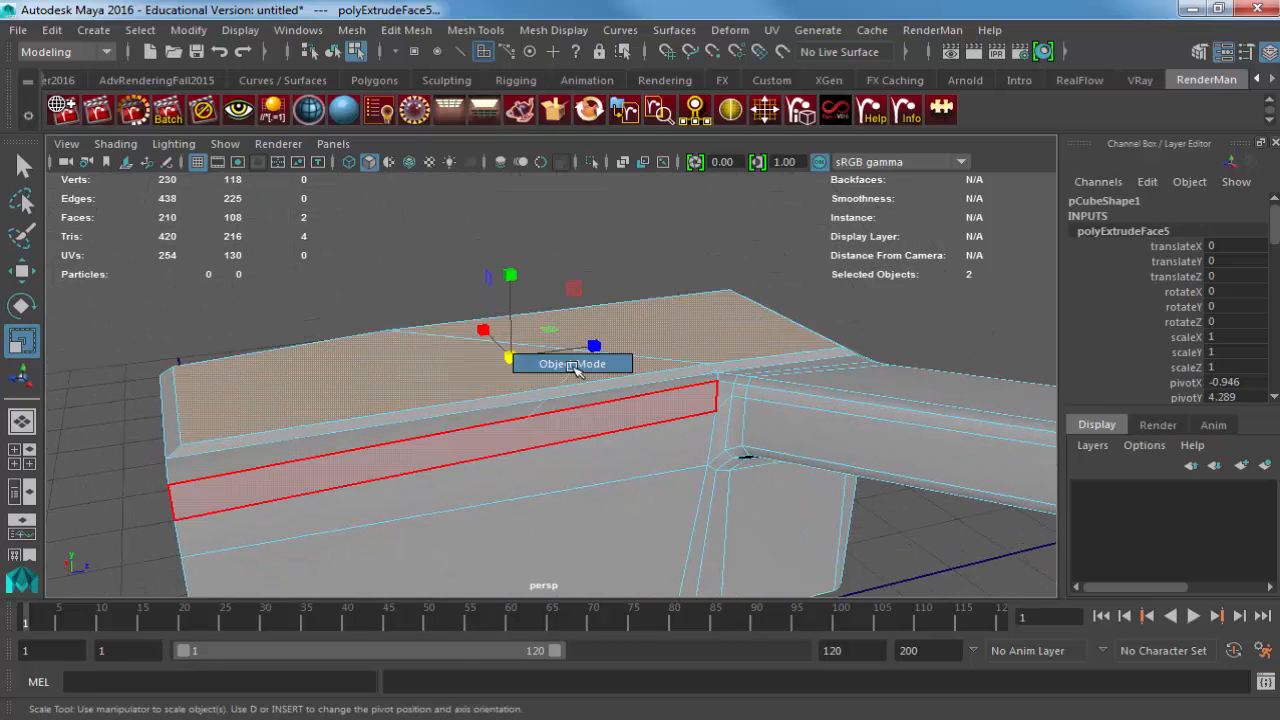
pyautogui.press('3')
pyautogui.click(922, 308)
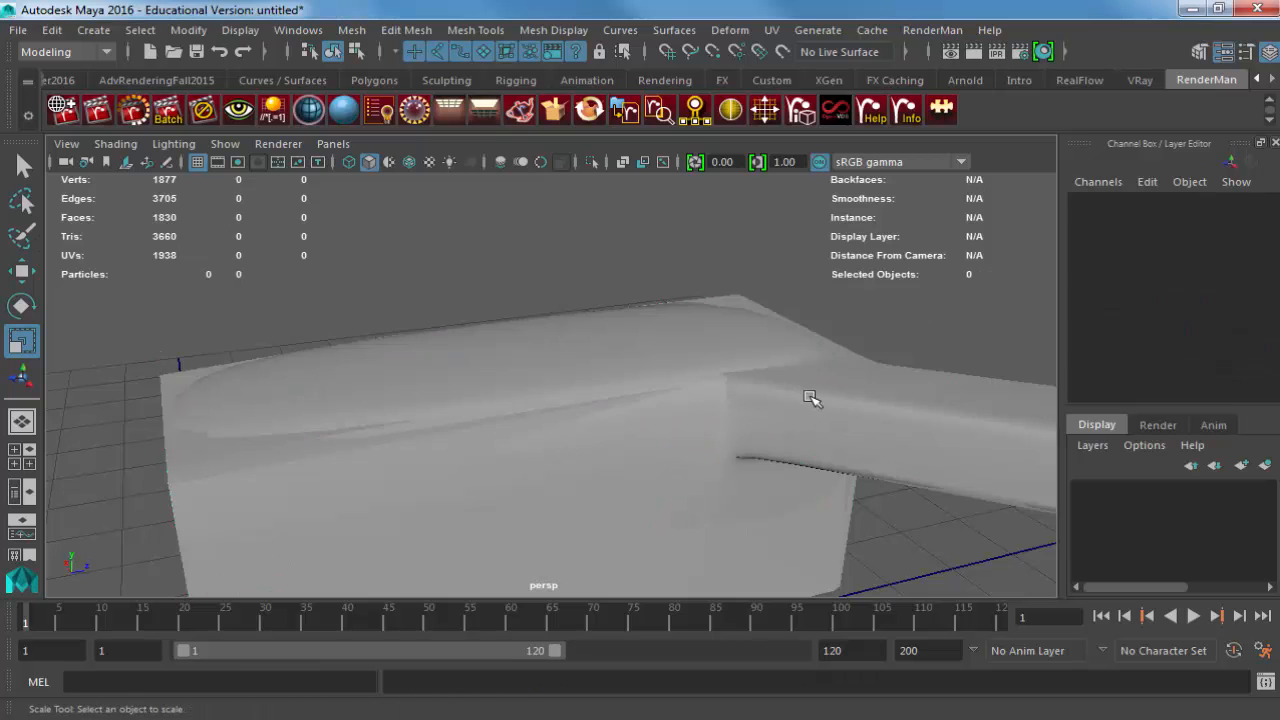
pyautogui.click(812, 396)
pyautogui.press('Delete')
pyautogui.hotkey('ctrl', 'z')
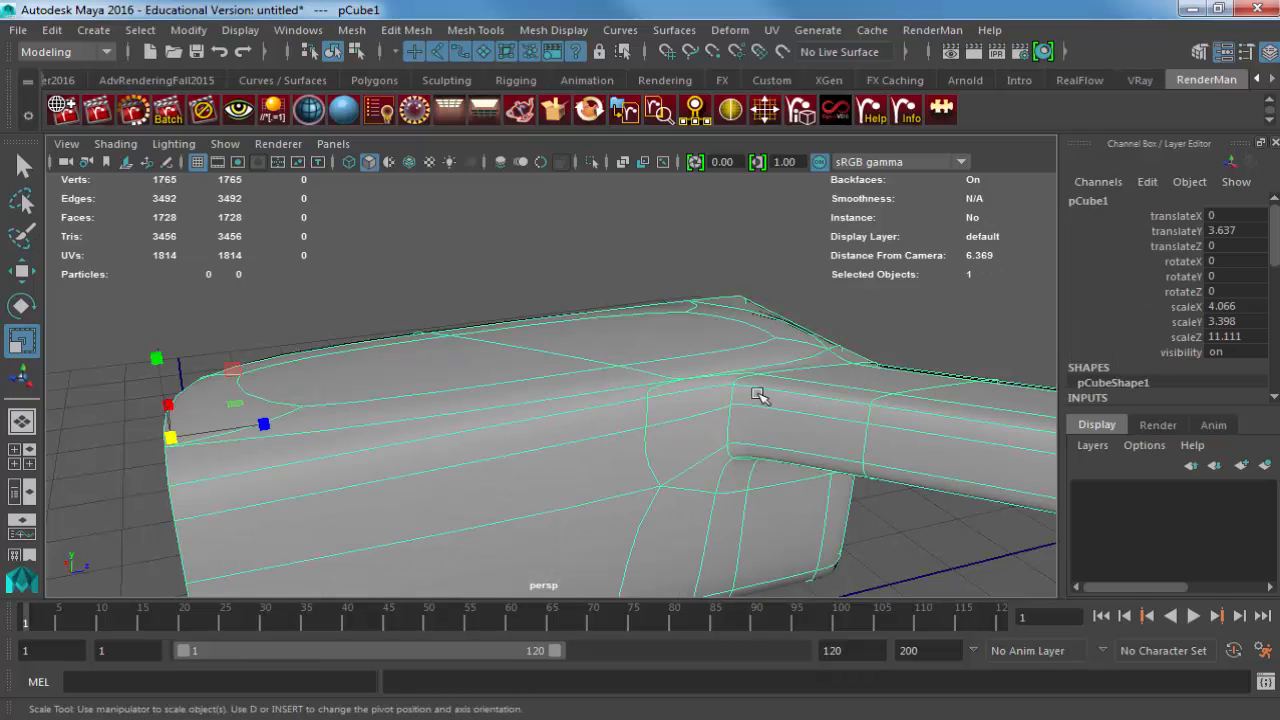
pyautogui.press('Delete')
# Raise the two extruded top faces into a taller block and check it in smoothed display.
pyautogui.press('f')
pyautogui.keyDown('alt'); pyautogui.moveTo(762, 386); pyautogui.dragTo(529, 346); pyautogui.keyUp('alt')
pyautogui.click(513, 327)
pyautogui.press('1')
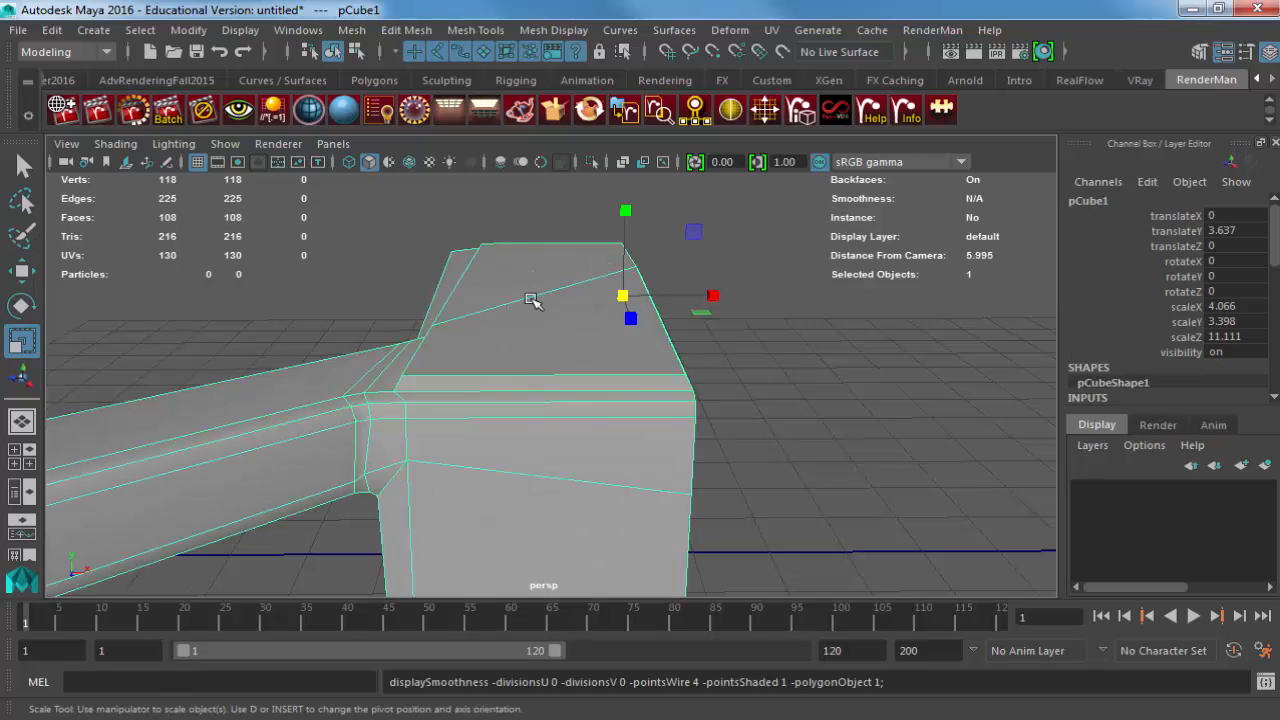
pyautogui.press('F11')
pyautogui.click(531, 305)
pyautogui.press('w')
pyautogui.moveTo(541, 295); pyautogui.dragTo(549, 331)
pyautogui.press('3')
pyautogui.keyDown('alt'); pyautogui.moveTo(420, 414); pyautogui.dragTo(403, 374); pyautogui.keyUp('alt')
pyautogui.press('1')
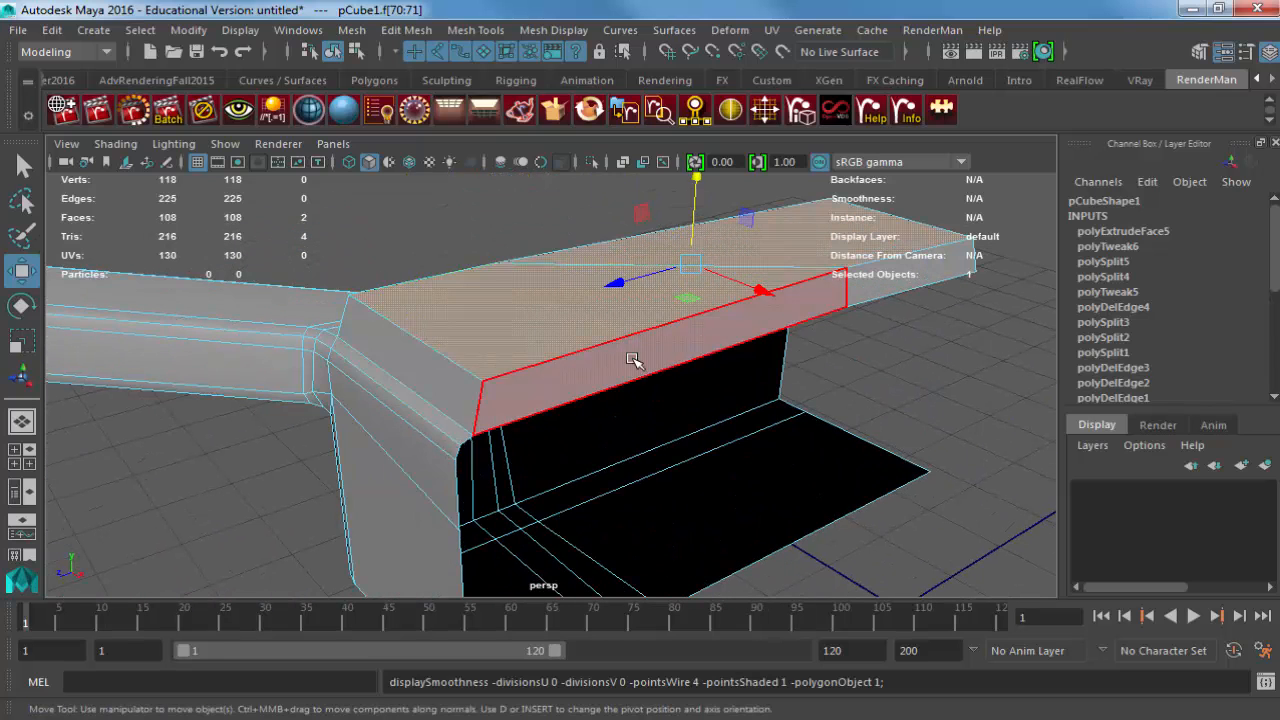
# Delete the two wall faces of the raised block that run along the body's open centre side.
pyautogui.click(633, 360)
pyautogui.keyDown('alt'); pyautogui.moveTo(905, 378); pyautogui.dragTo(737, 357); pyautogui.keyUp('alt')
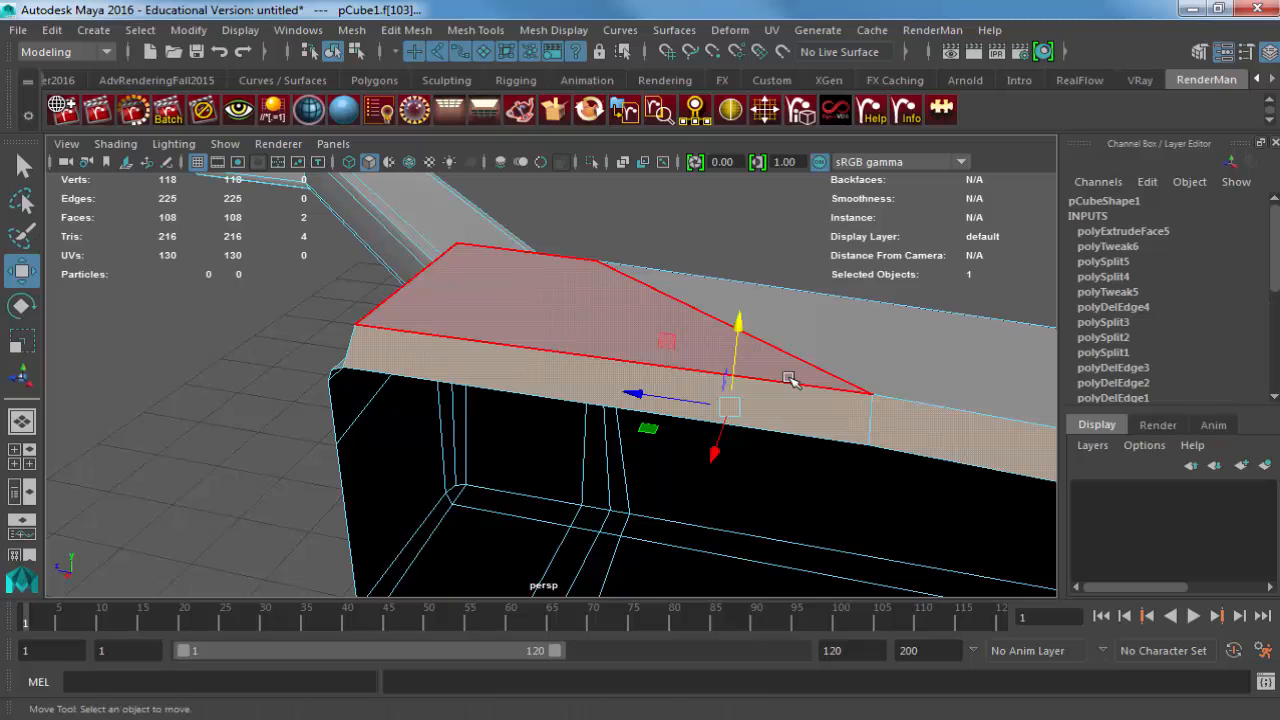
pyautogui.press('Delete')
pyautogui.keyDown('alt'); pyautogui.moveTo(723, 364); pyautogui.dragTo(546, 334); pyautogui.keyUp('alt')
# Select the raised block's top and corner edges in the front view and bevel them.
pyautogui.press('F8')
pyautogui.click(457, 352)
pyautogui.moveTo(457, 352); pyautogui.dragTo(457, 381)
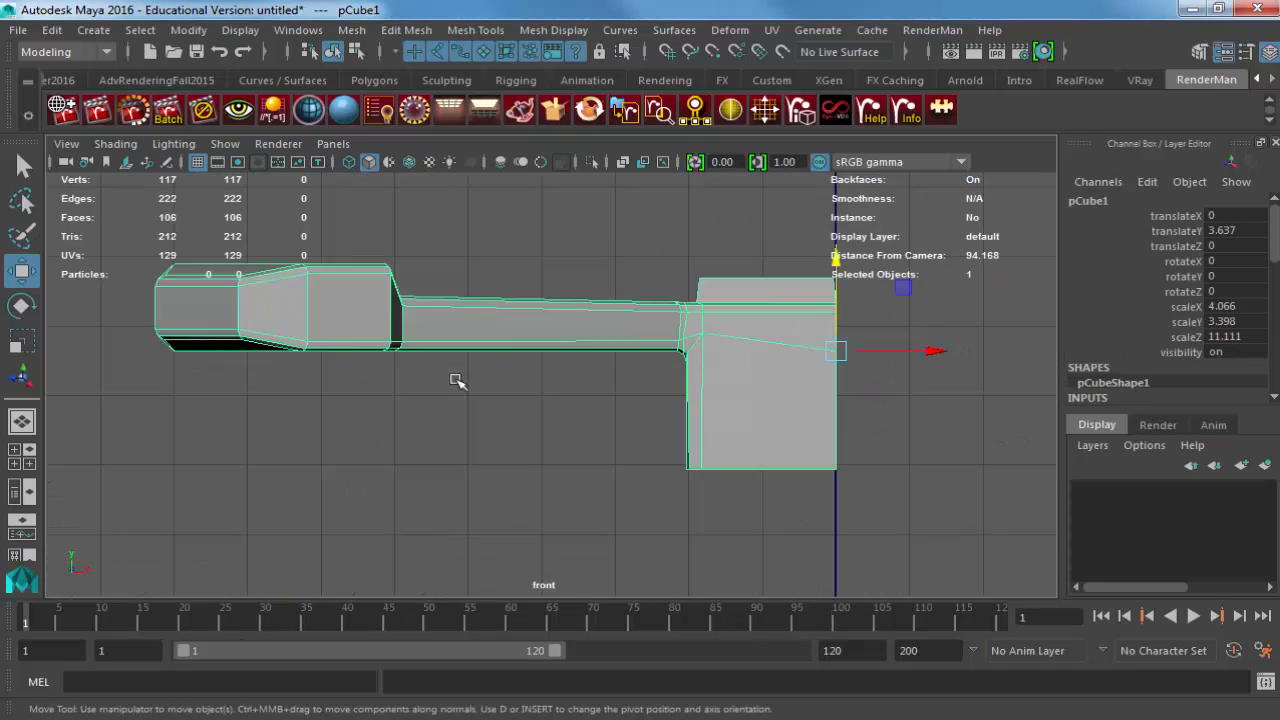
pyautogui.keyDown('alt'); pyautogui.moveTo(730, 347); pyautogui.dragTo(514, 369, button='middle'); pyautogui.keyUp('alt')
pyautogui.keyDown('alt'); pyautogui.moveTo(514, 369); pyautogui.dragTo(553, 387, button='right'); pyautogui.keyUp('alt')
pyautogui.press('F9')
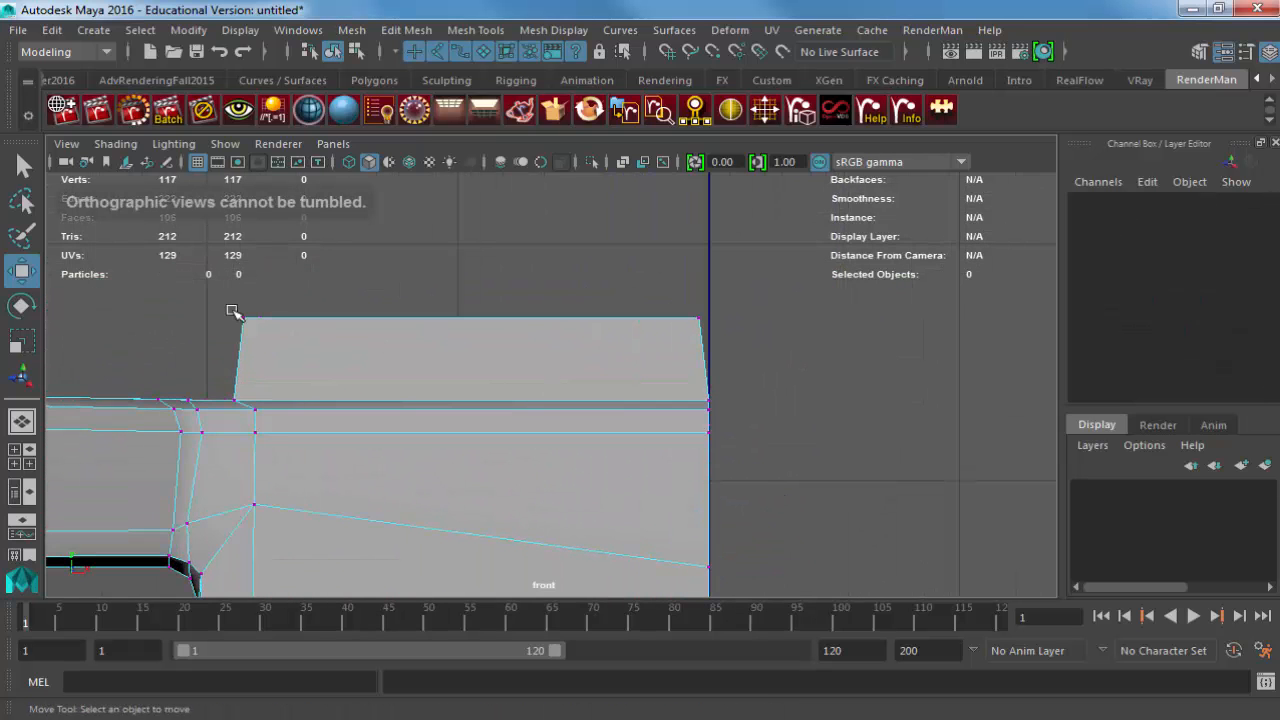
pyautogui.moveTo(768, 332); pyautogui.dragTo(830, 372)
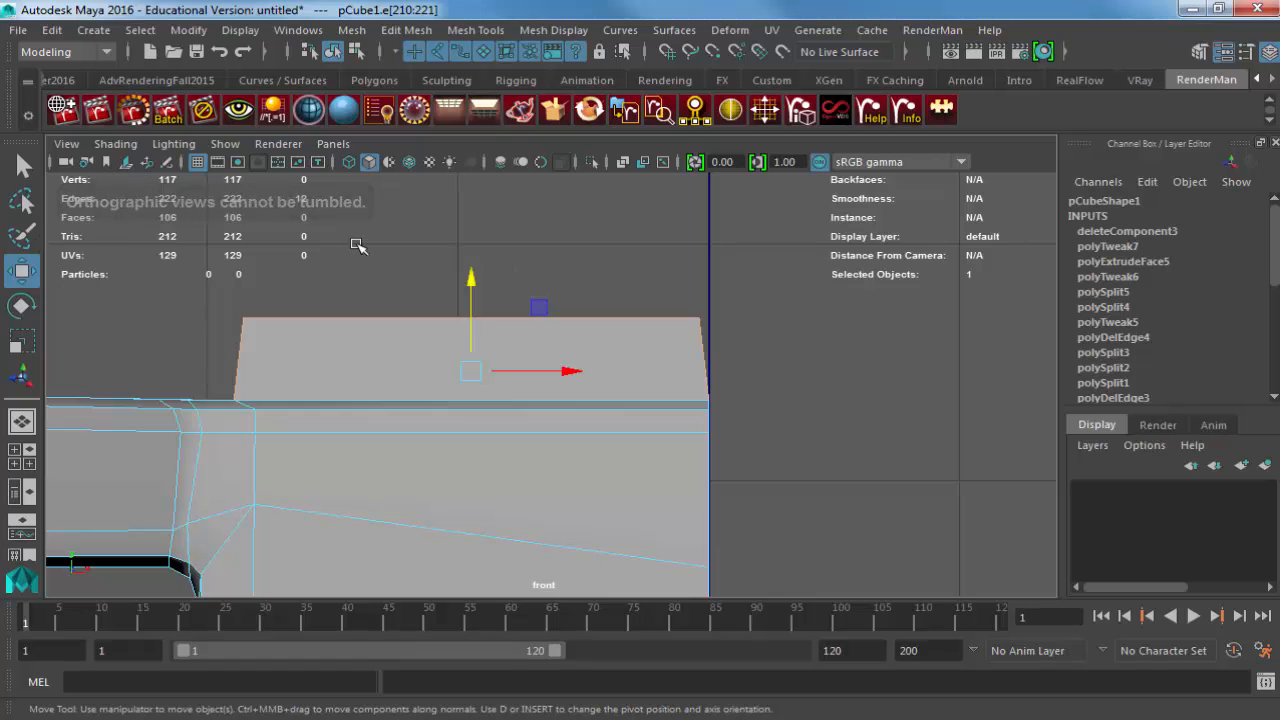
pyautogui.moveTo(357, 243)
pyautogui.keyDown('shift'); pyautogui.mouseDown(button='right')
pyautogui.moveTo(390, 244)
pyautogui.moveTo(380, 248)
pyautogui.mouseUp(button='right'); pyautogui.keyUp('shift')
# Preview the body smoothed in perspective and inspect the raised block's beveled edges up close.
pyautogui.keyDown('alt'); pyautogui.moveTo(380, 248); pyautogui.dragTo(451, 334); pyautogui.keyUp('alt')
pyautogui.moveTo(505, 352); pyautogui.dragTo(555, 300, button='right')
pyautogui.keyDown('alt'); pyautogui.moveTo(514, 306); pyautogui.dragTo(706, 314); pyautogui.keyUp('alt')
pyautogui.keyDown('alt'); pyautogui.moveTo(706, 314); pyautogui.dragTo(326, 300, button='right'); pyautogui.keyUp('alt')
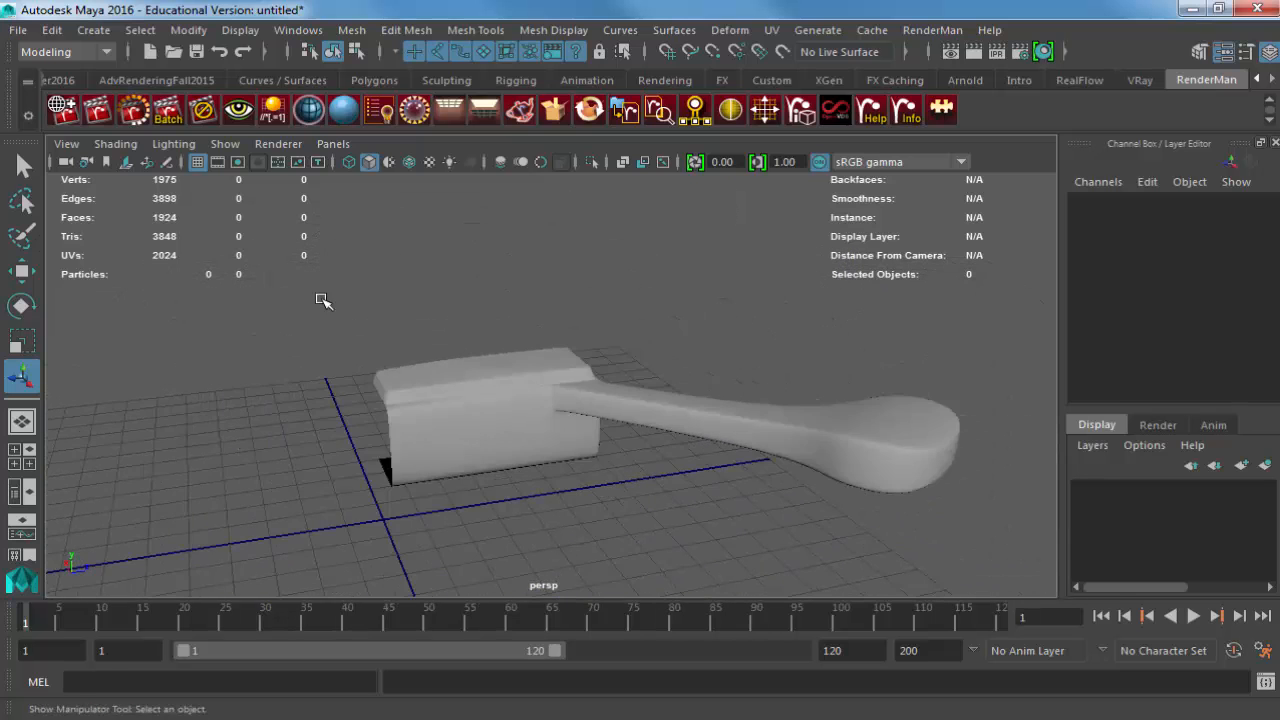
pyautogui.scroll(5, 407, 370)
pyautogui.moveTo(407, 370)
pyautogui.keyDown('alt'); pyautogui.mouseDown()
pyautogui.moveTo(457, 363)
pyautogui.moveTo(393, 366)
pyautogui.mouseUp(); pyautogui.keyUp('alt')
pyautogui.keyDown('alt'); pyautogui.moveTo(229, 369); pyautogui.dragTo(555, 350, button='right'); pyautogui.keyUp('alt')
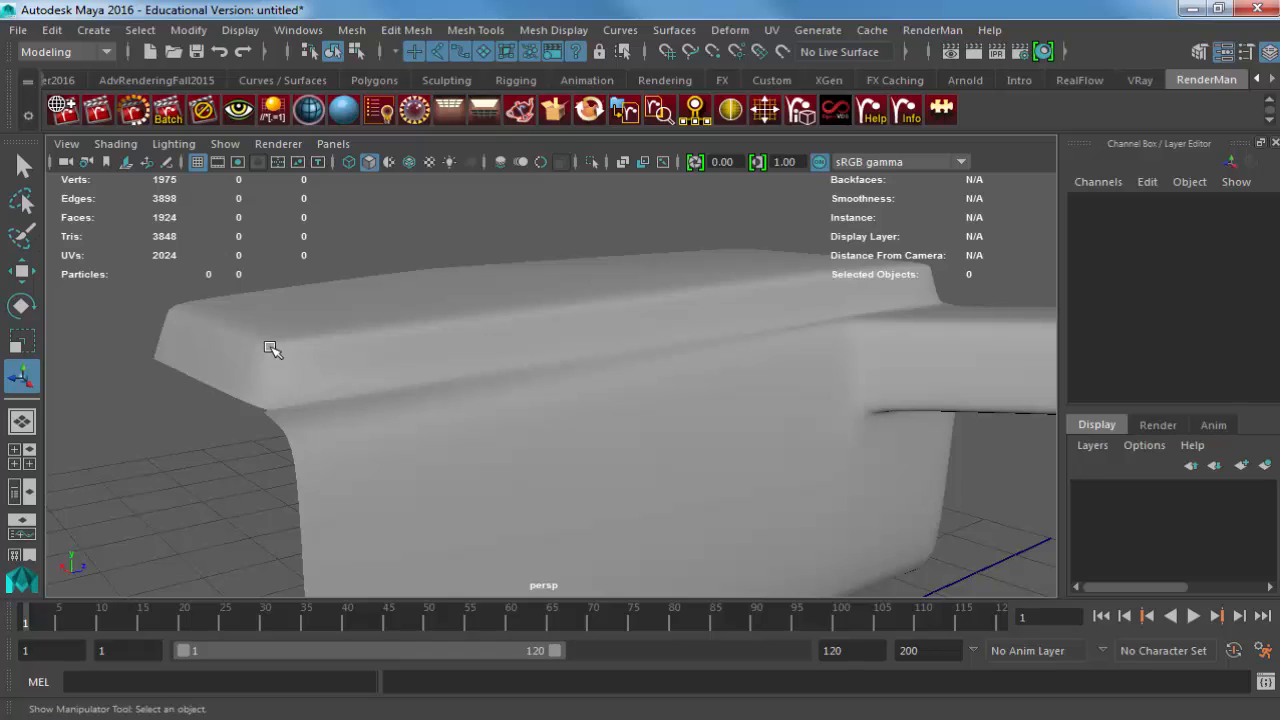
# Delete the wall face and narrow bevel faces that close off the raised block's end at the mirror seam.
pyautogui.click(228, 343)
pyautogui.press('1')
pyautogui.press('F11')
pyautogui.click(217, 360)
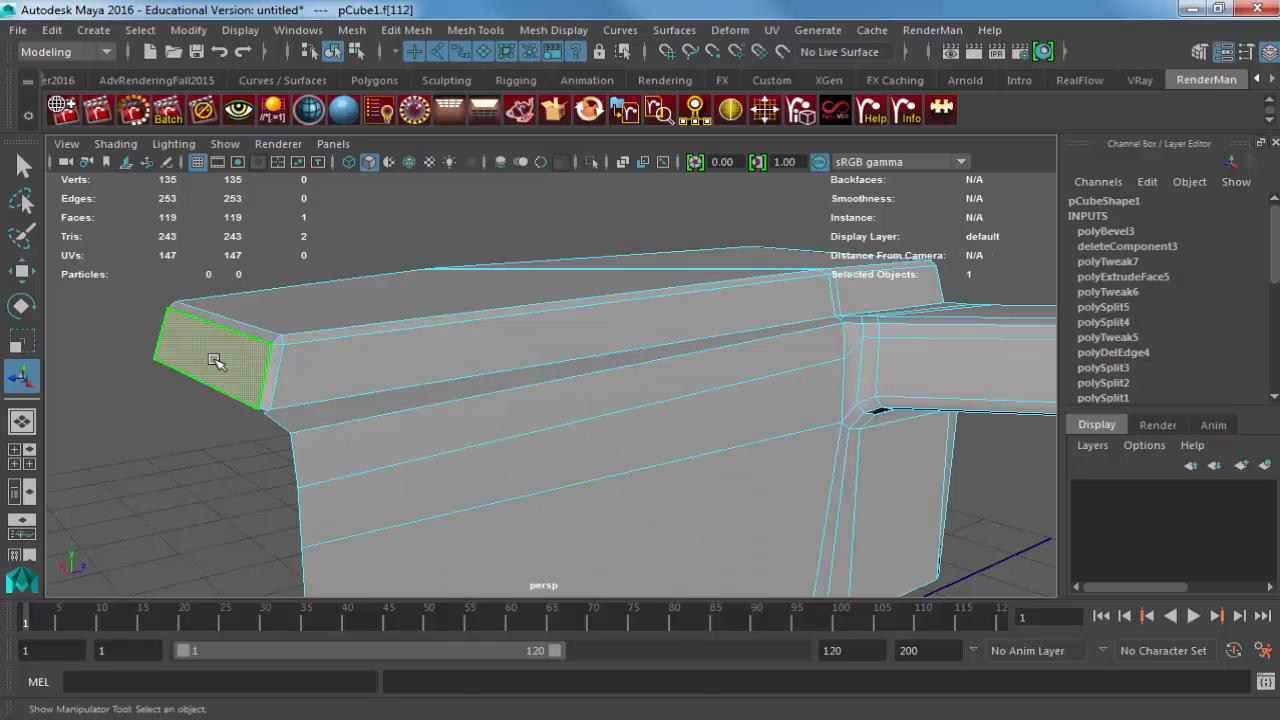
pyautogui.press('Delete')
pyautogui.click(245, 343)
pyautogui.press('Delete')
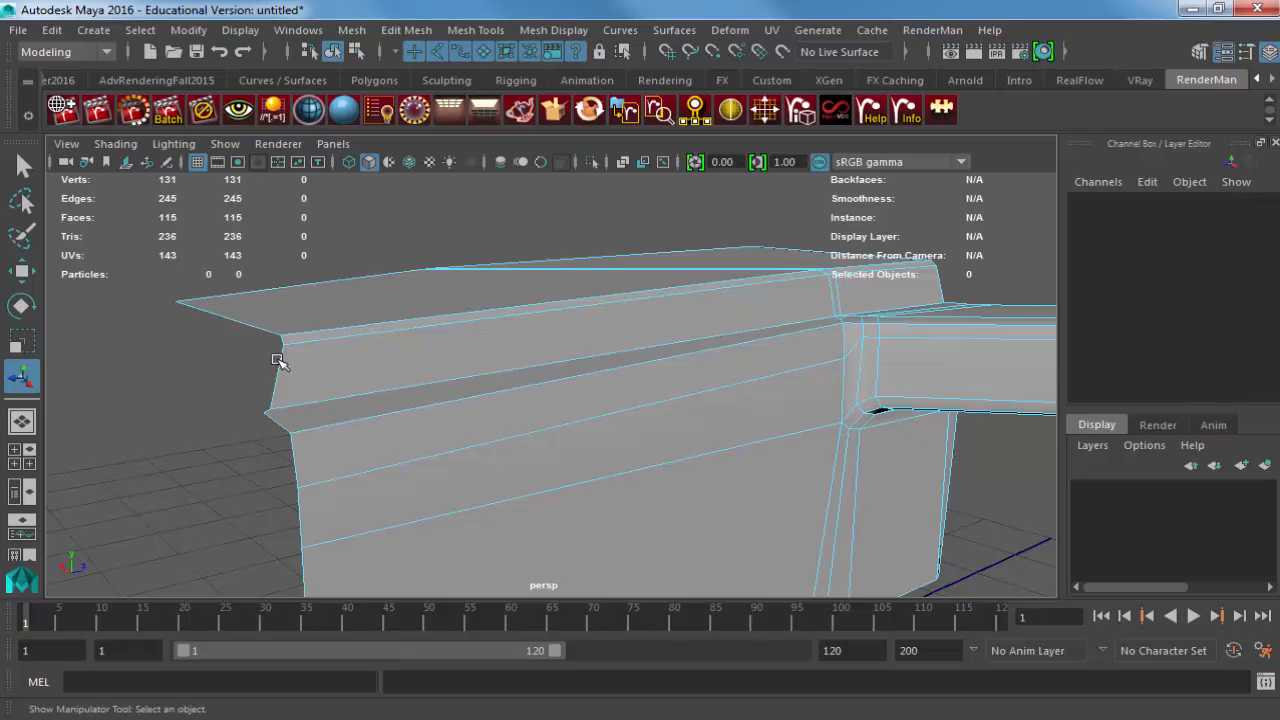
pyautogui.press('F8')
# Select the body's seam-end vertices in the side view and snap them to the Z centre line with Retain component spacing off.
pyautogui.keyDown('alt'); pyautogui.moveTo(371, 303); pyautogui.dragTo(610, 333); pyautogui.keyUp('alt')
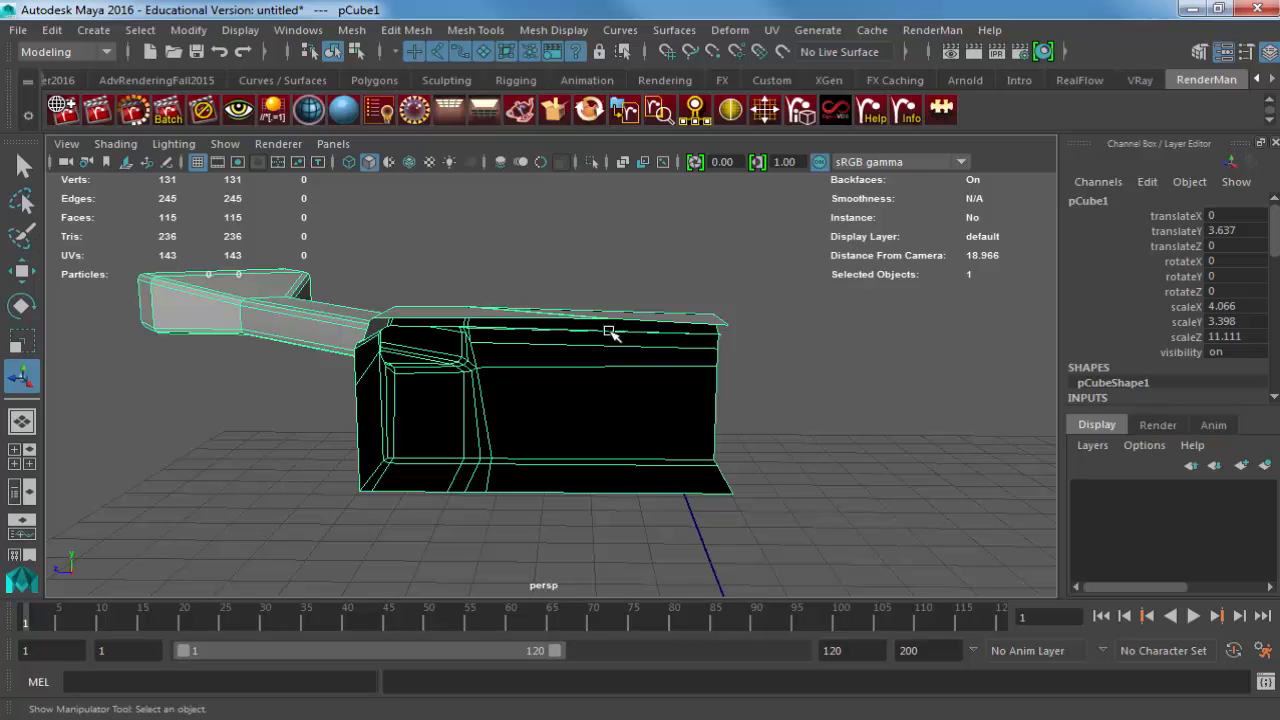
pyautogui.moveTo(714, 343); pyautogui.dragTo(708, 268, button='right')
pyautogui.press('space')
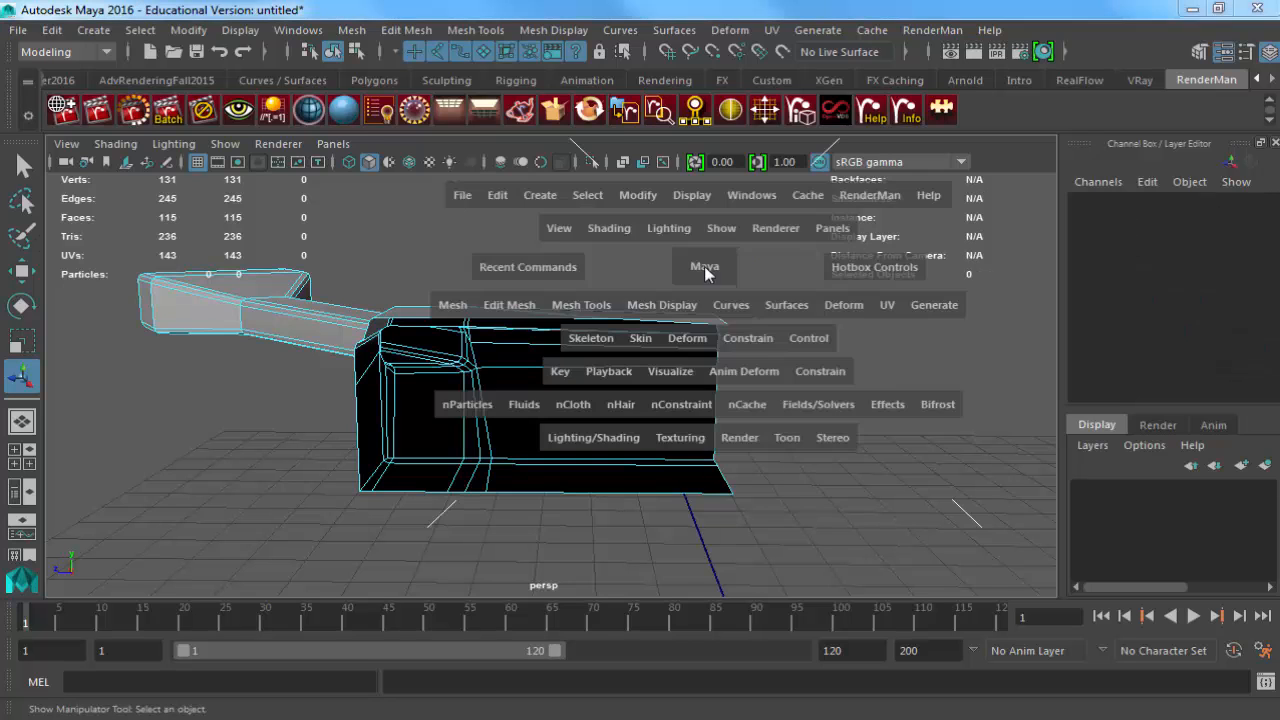
pyautogui.moveTo(706, 271); pyautogui.dragTo(745, 270)
pyautogui.press('space')
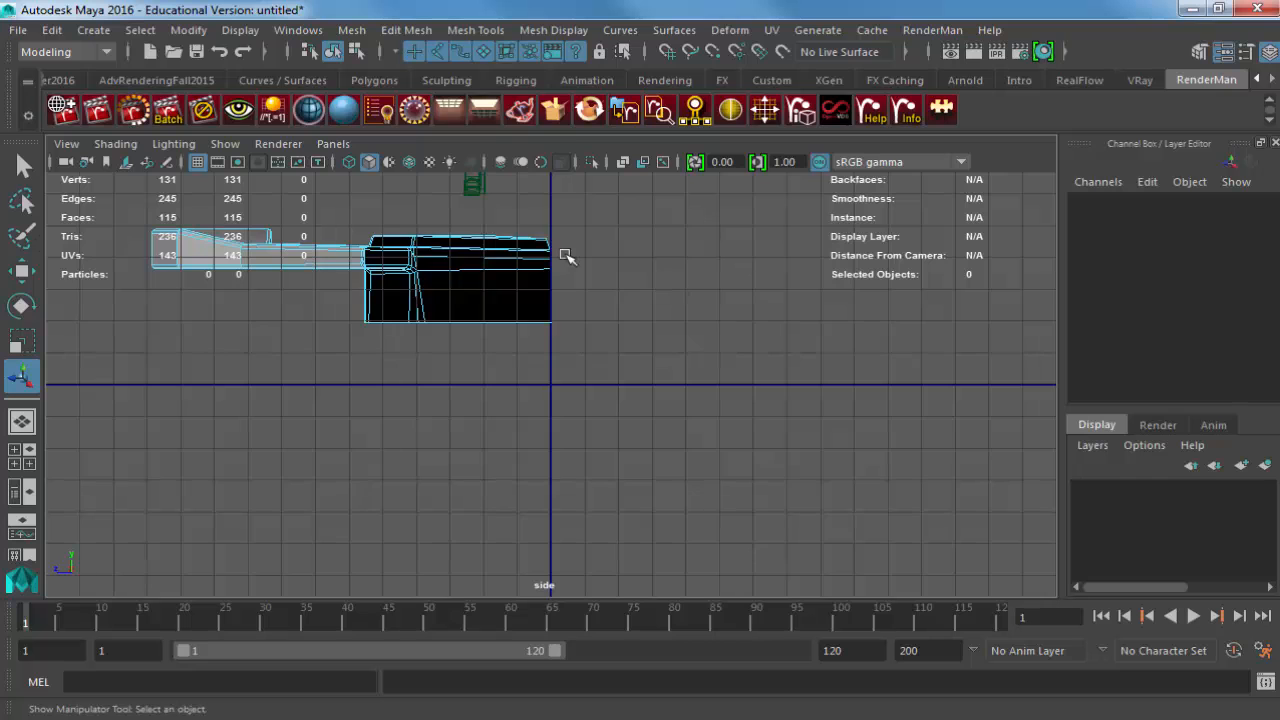
pyautogui.scroll(5, 566, 250)
pyautogui.scroll(6, 513, 305)
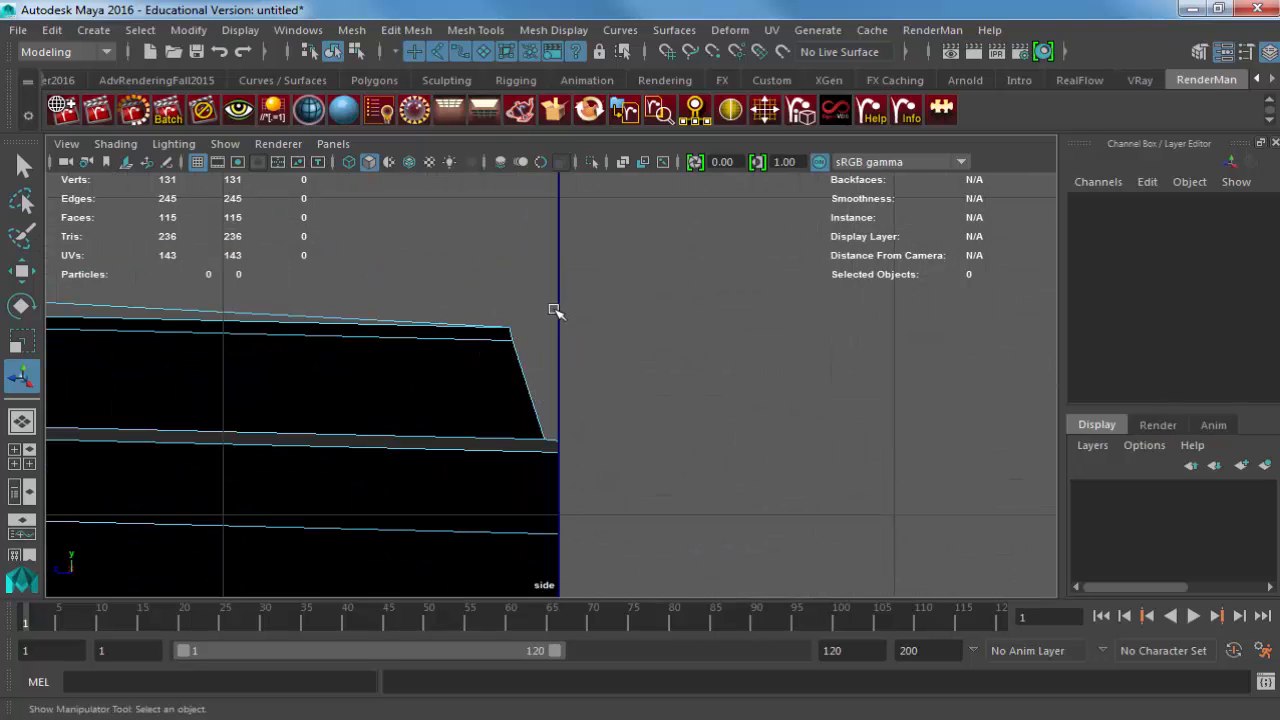
pyautogui.moveTo(455, 278); pyautogui.dragTo(618, 498)
pyautogui.press('w')
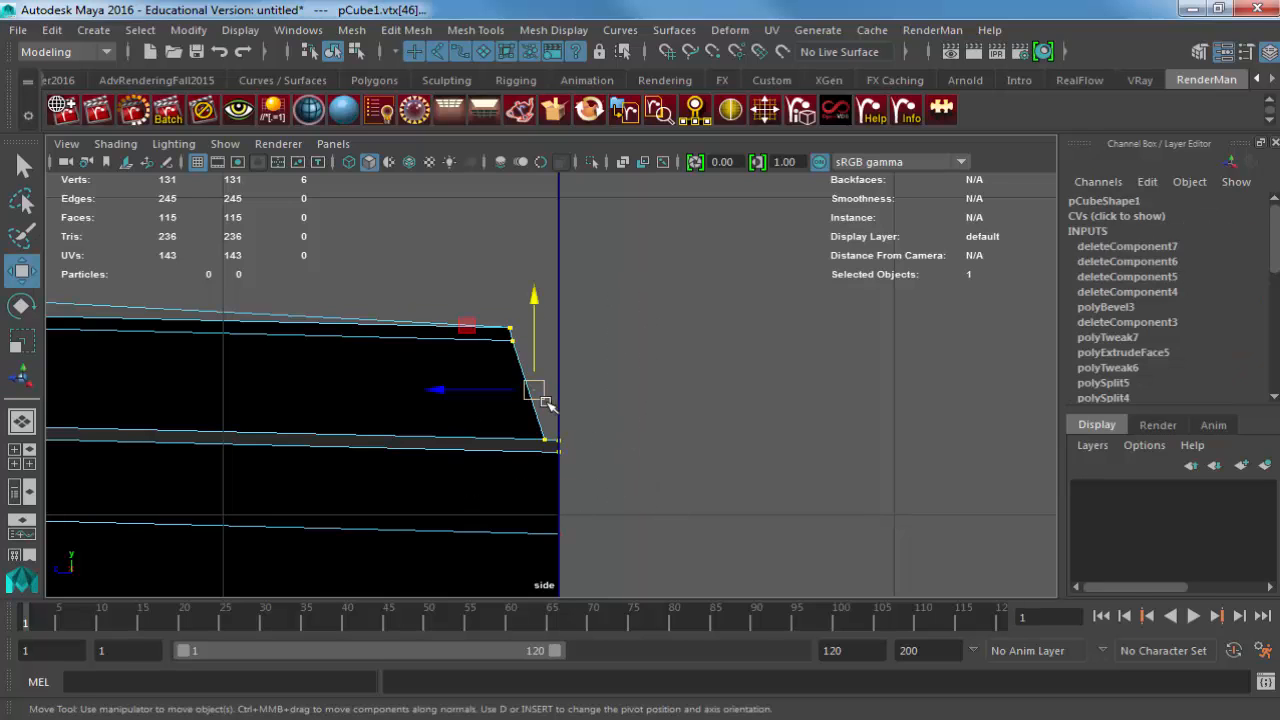
pyautogui.doubleClick(20, 272)
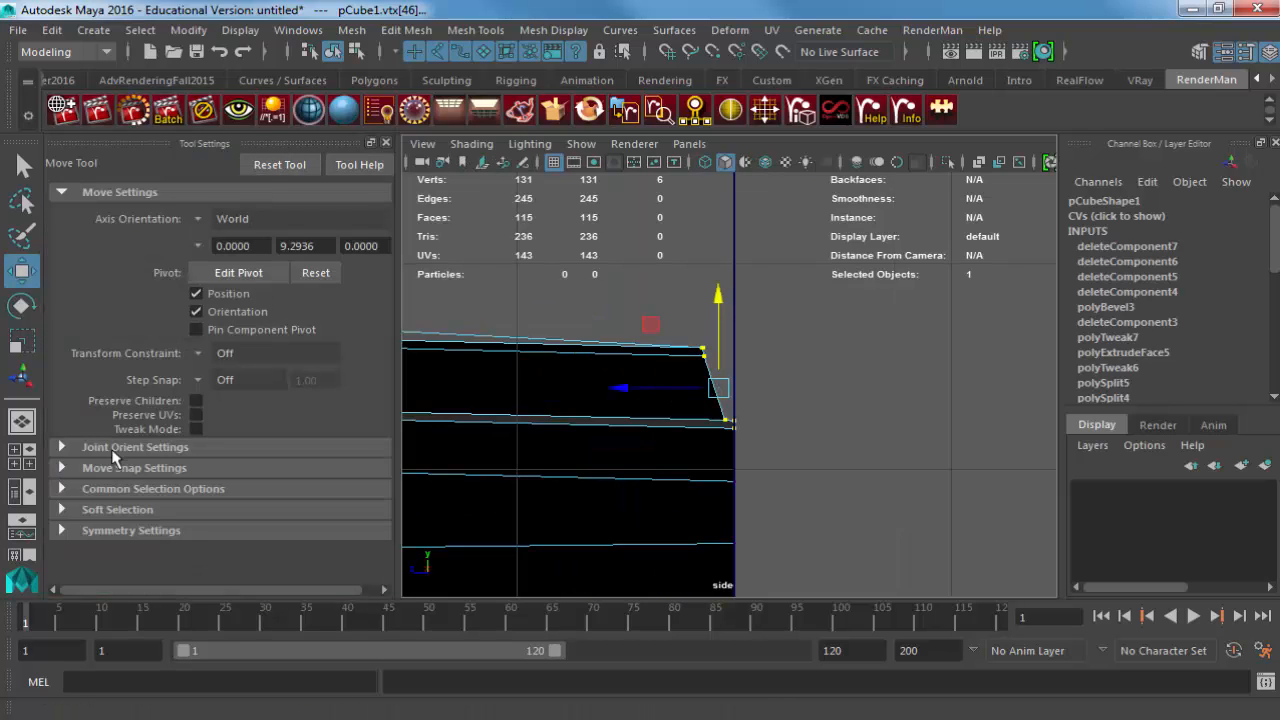
pyautogui.click(160, 447)
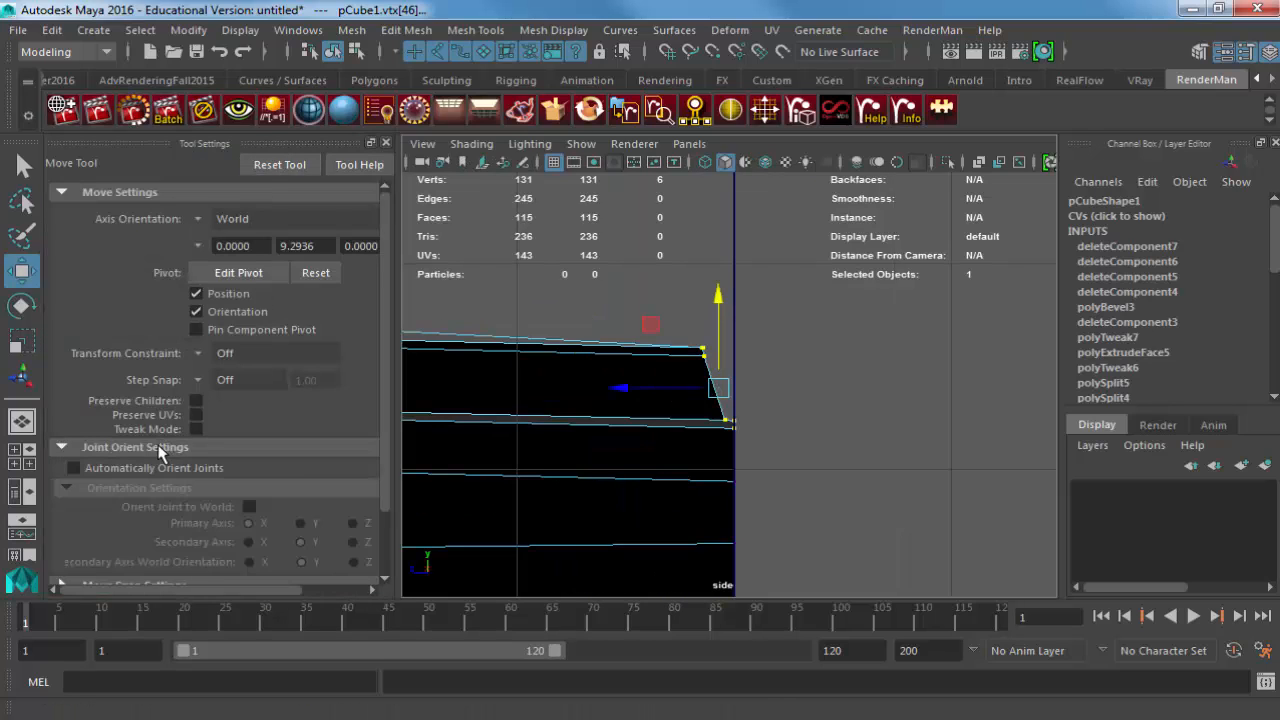
pyautogui.click(163, 509)
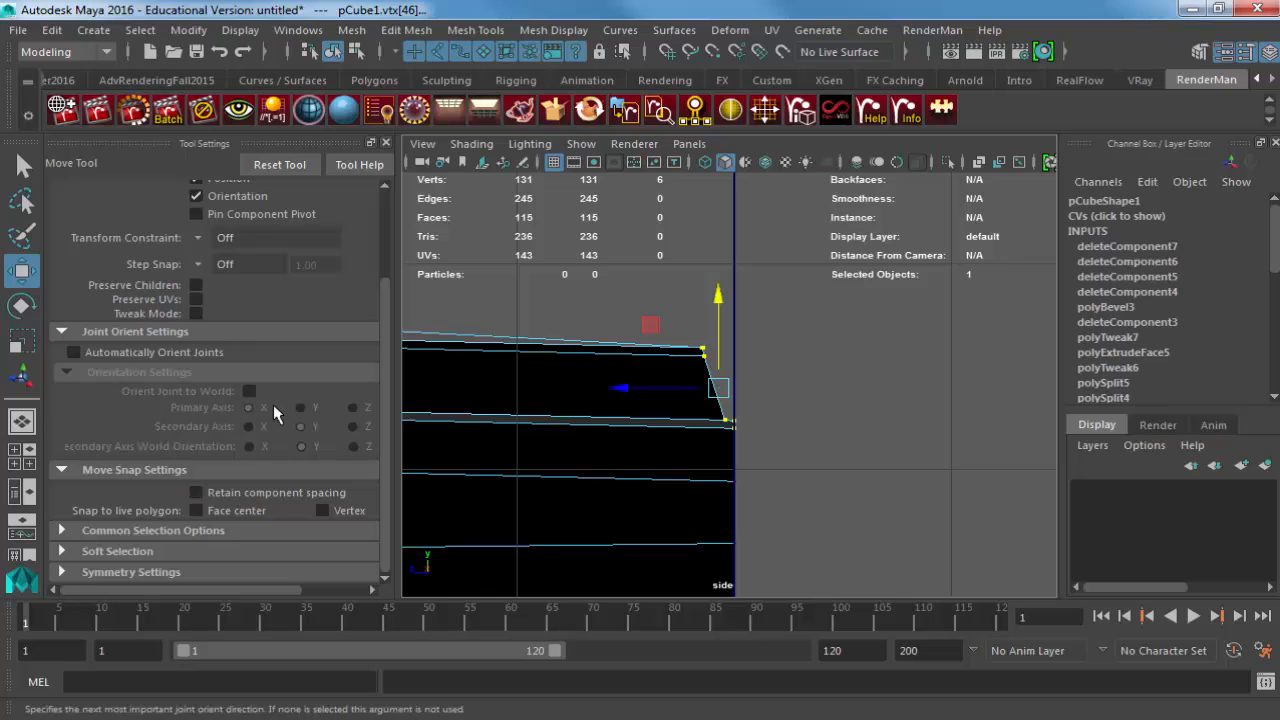
pyautogui.click(387, 143)
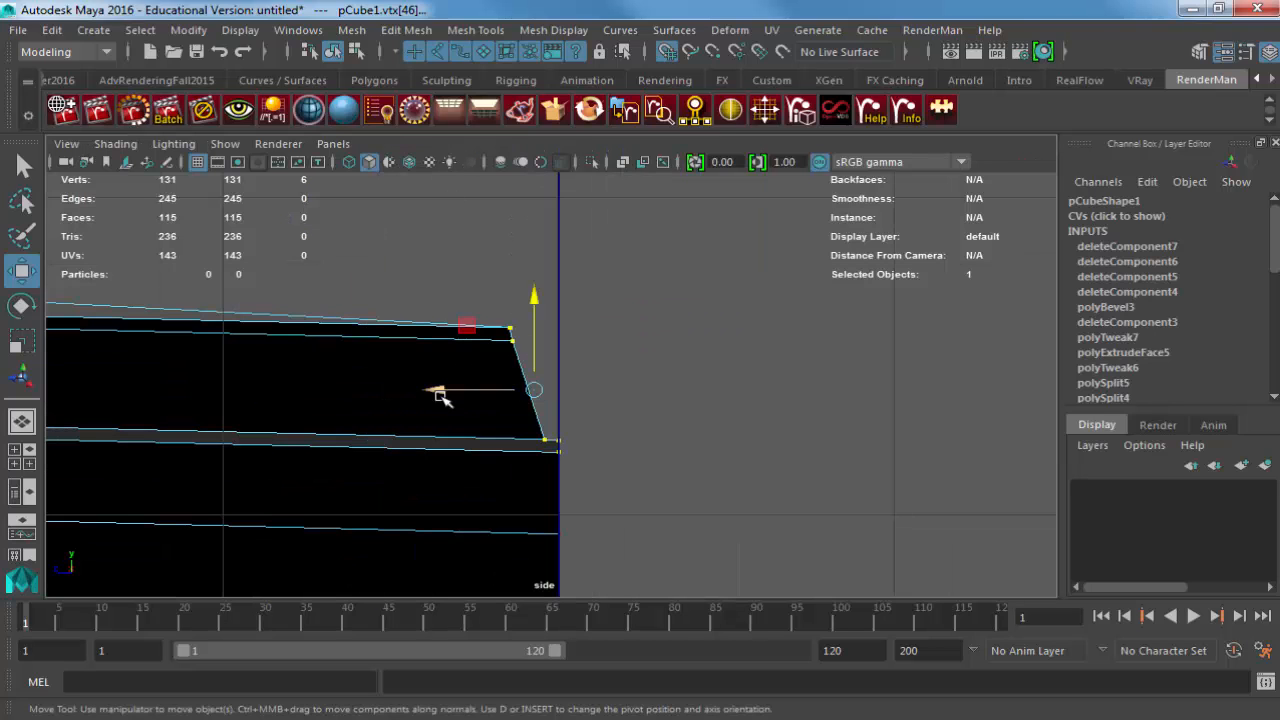
pyautogui.moveTo(437, 394); pyautogui.dragTo(513, 392)
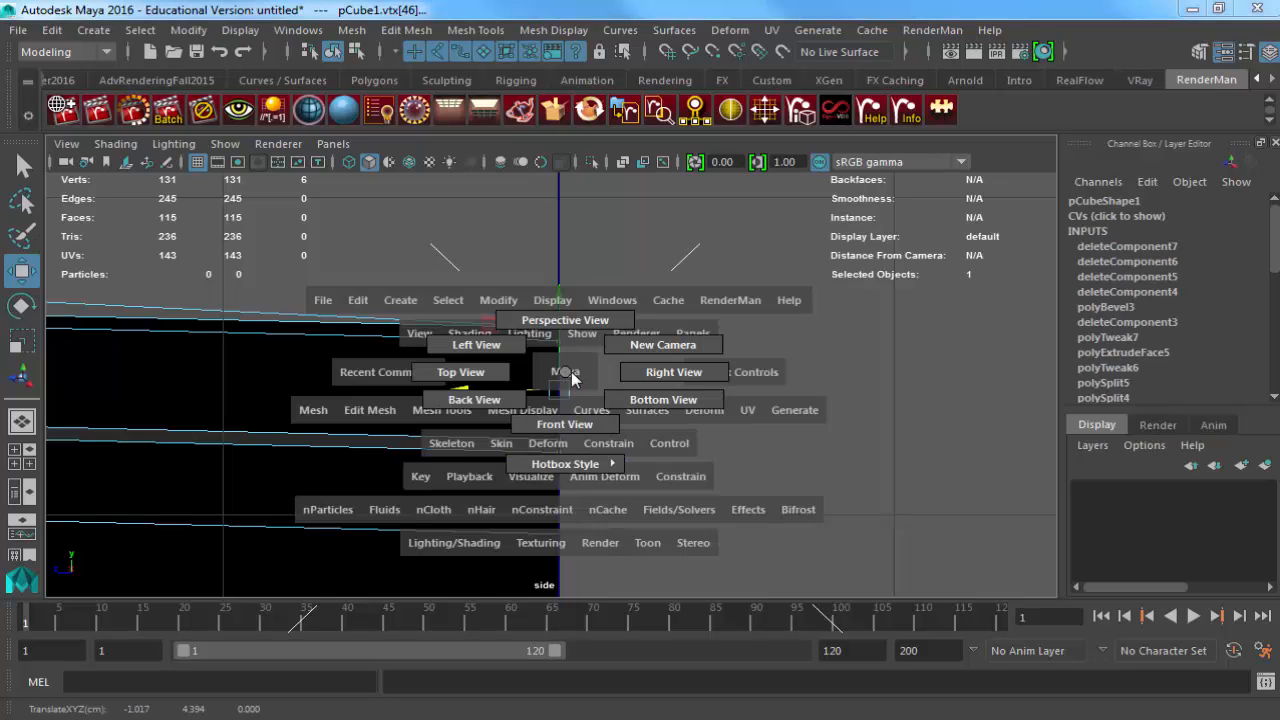
# Inspect the body's centre edge in the front view and preview the quarter smoothed in perspective.
pyautogui.moveTo(560, 366); pyautogui.dragTo(540, 397)
pyautogui.keyDown('alt'); pyautogui.moveTo(540, 392); pyautogui.dragTo(420, 404, button='middle'); pyautogui.keyUp('alt')
pyautogui.moveTo(549, 309); pyautogui.dragTo(682, 346)
pyautogui.press('space')
pyautogui.moveTo(386, 349)
pyautogui.mouseDown()
pyautogui.moveTo(388, 318)
pyautogui.moveTo(620, 397)
pyautogui.moveTo(628, 388)
pyautogui.mouseUp()
pyautogui.press('5')
pyautogui.moveTo(428, 388); pyautogui.dragTo(468, 349, button='right')
pyautogui.keyDown('alt'); pyautogui.moveTo(468, 349); pyautogui.dragTo(306, 426); pyautogui.keyUp('alt')
pyautogui.click(529, 351)
pyautogui.click(644, 372)
pyautogui.press('3')
pyautogui.click(626, 397)
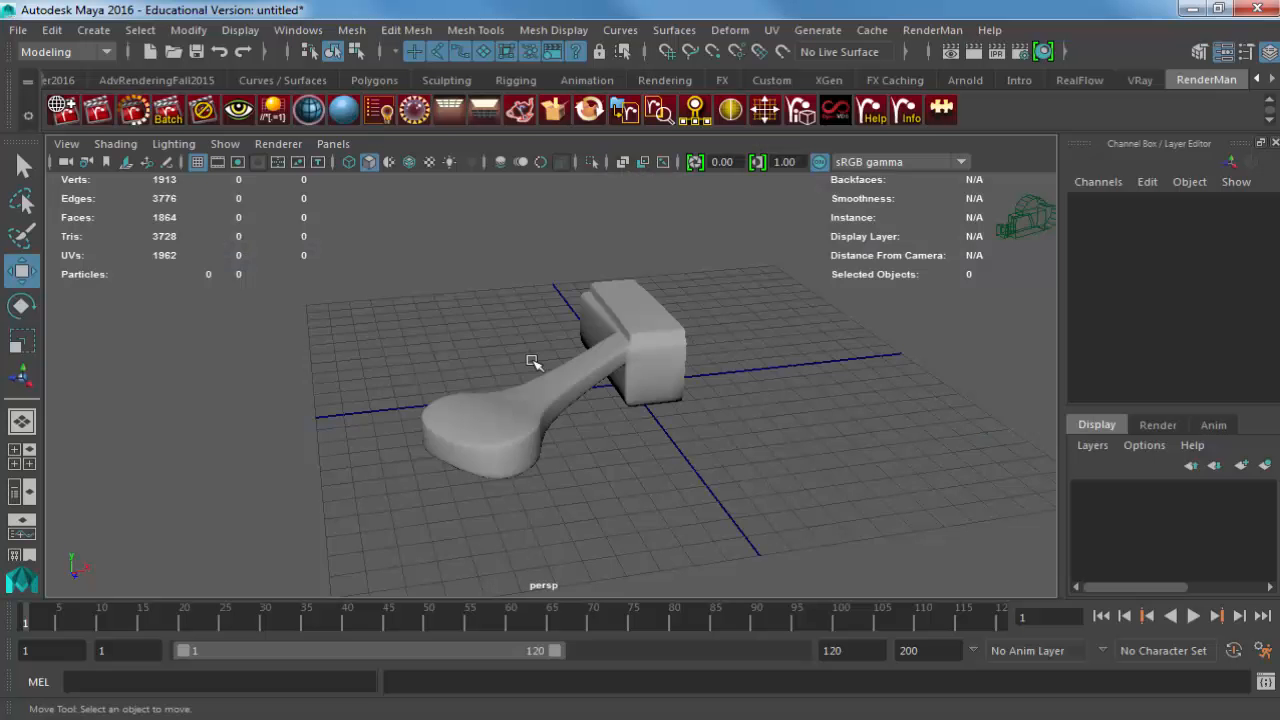
# Move the vertices around the arm's lower joint down the body and preview the mesh smoothed.
pyautogui.keyDown('alt'); pyautogui.moveTo(531, 360); pyautogui.dragTo(529, 394); pyautogui.keyUp('alt')
pyautogui.scroll(3, 852, 428)
pyautogui.click(826, 389)
pyautogui.press('F9')
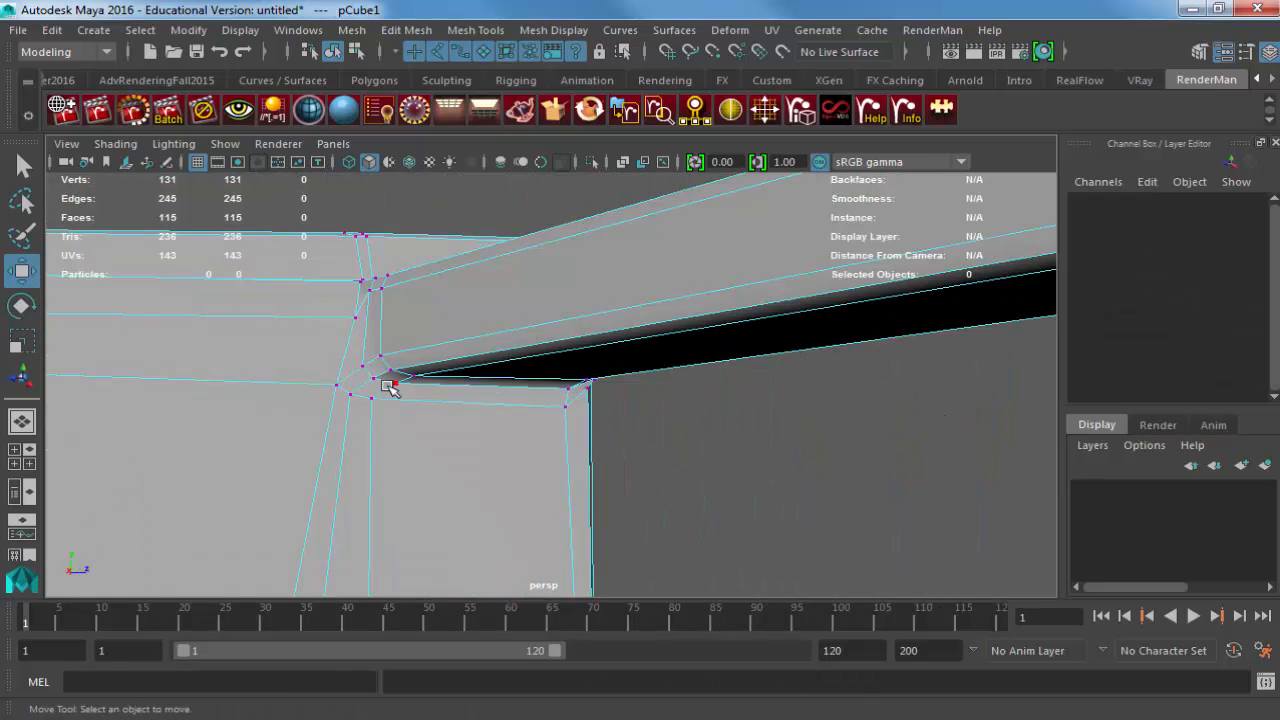
pyautogui.press('4')
pyautogui.moveTo(306, 335); pyautogui.dragTo(630, 415)
pyautogui.press('5')
pyautogui.moveTo(468, 283); pyautogui.dragTo(468, 423)
pyautogui.keyDown('alt'); pyautogui.moveTo(630, 440); pyautogui.dragTo(430, 460, button='right'); pyautogui.keyUp('alt')
pyautogui.keyDown('alt'); pyautogui.moveTo(757, 417); pyautogui.dragTo(697, 468, button='middle'); pyautogui.keyUp('alt')
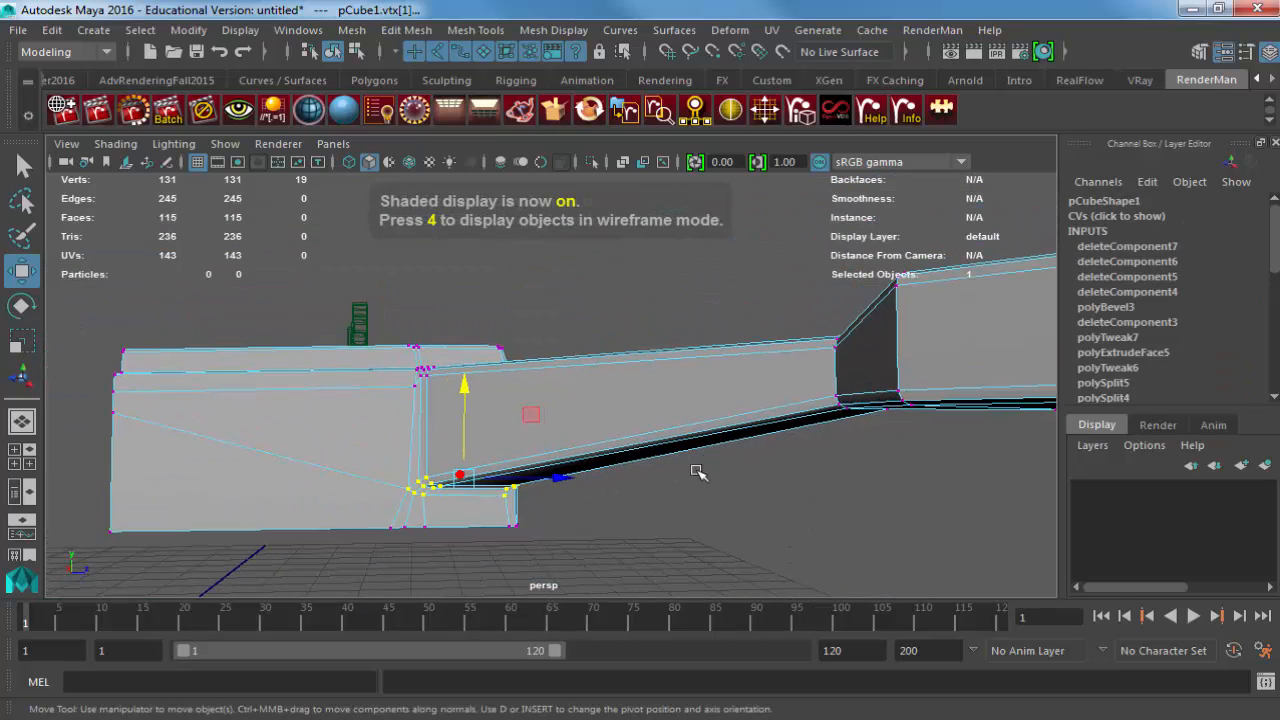
pyautogui.press('3')
pyautogui.press('F8')
# Select all the vertices of the arm's rounded outer end and raise them so the arm slopes upward.
pyautogui.press('1')
pyautogui.press('f')
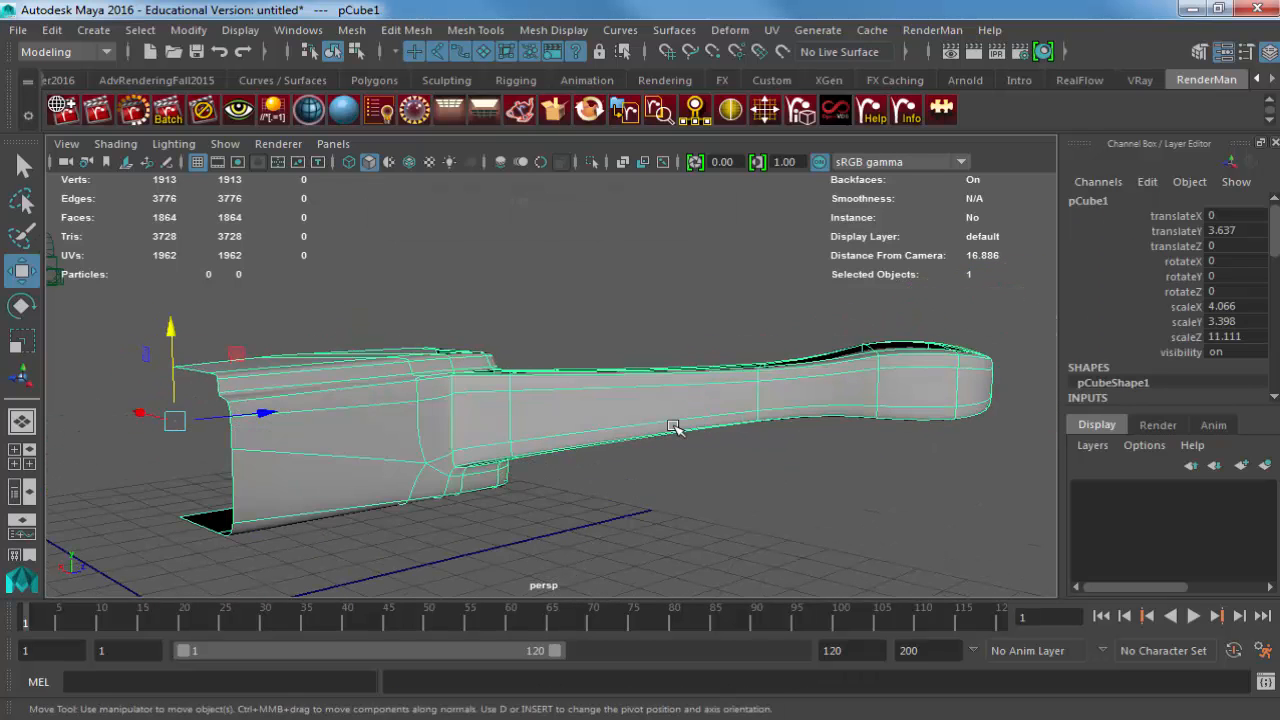
pyautogui.moveTo(692, 392); pyautogui.dragTo(570, 387, button='right')
pyautogui.keyDown('alt'); pyautogui.moveTo(840, 388); pyautogui.dragTo(651, 437, button='middle'); pyautogui.keyUp('alt')
pyautogui.keyDown('alt'); pyautogui.moveTo(651, 437); pyautogui.dragTo(646, 420); pyautogui.keyUp('alt')
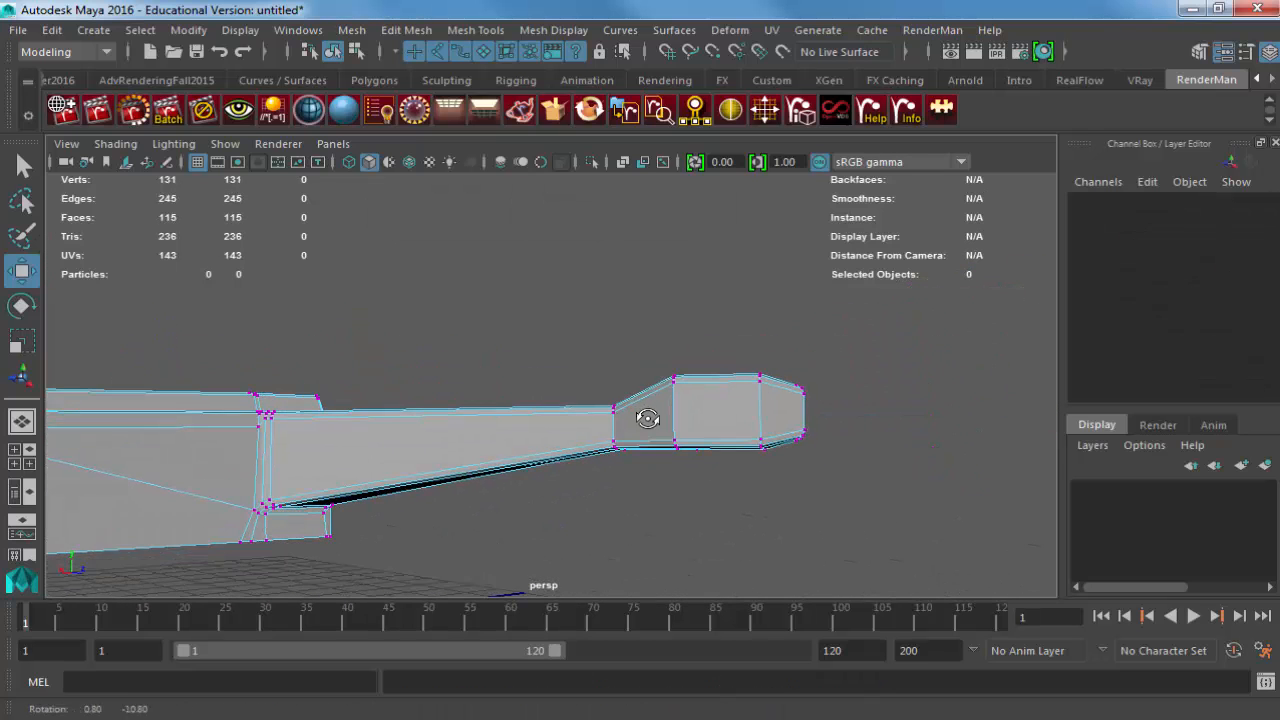
pyautogui.moveTo(554, 329); pyautogui.dragTo(860, 522)
pyautogui.press('r')
pyautogui.moveTo(726, 334); pyautogui.dragTo(726, 276)
pyautogui.press('w')
# Compare the arm with the drone reference photo and examine the smoothed quarter from the side and from above.
pyautogui.hotkey('alt', 'Tab')
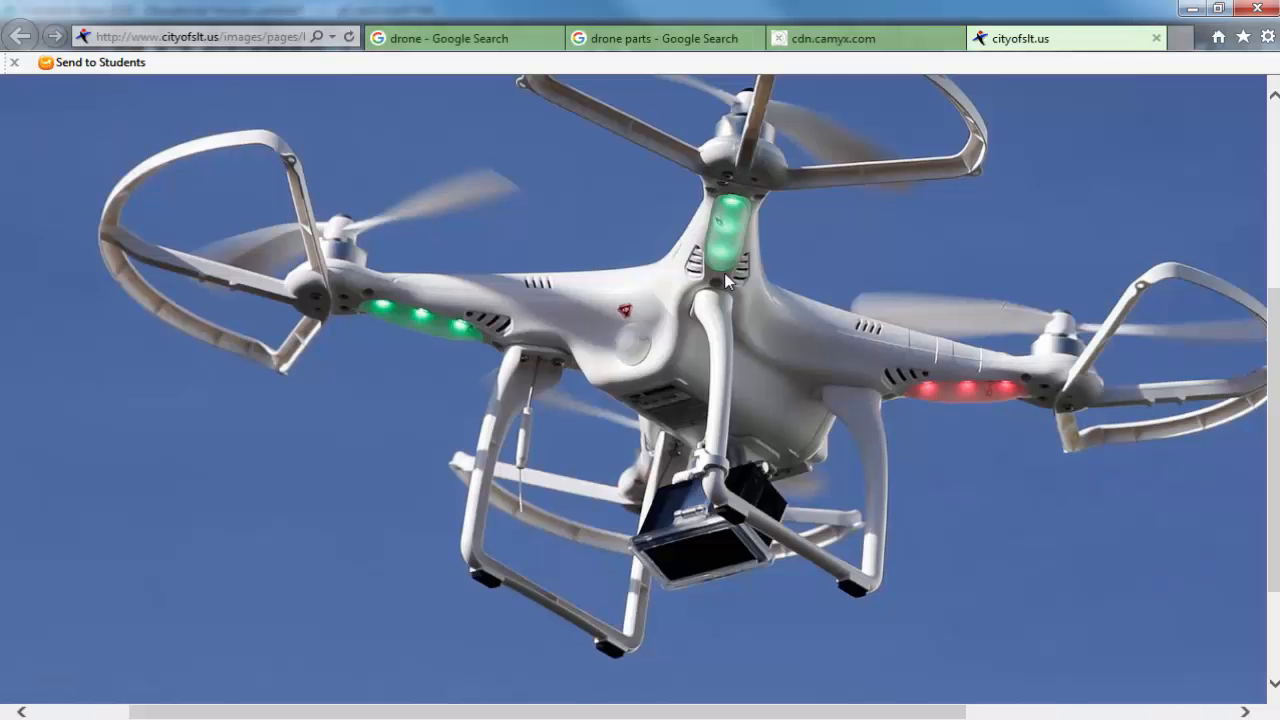
pyautogui.hotkey('alt', 'Tab')
pyautogui.press('3')
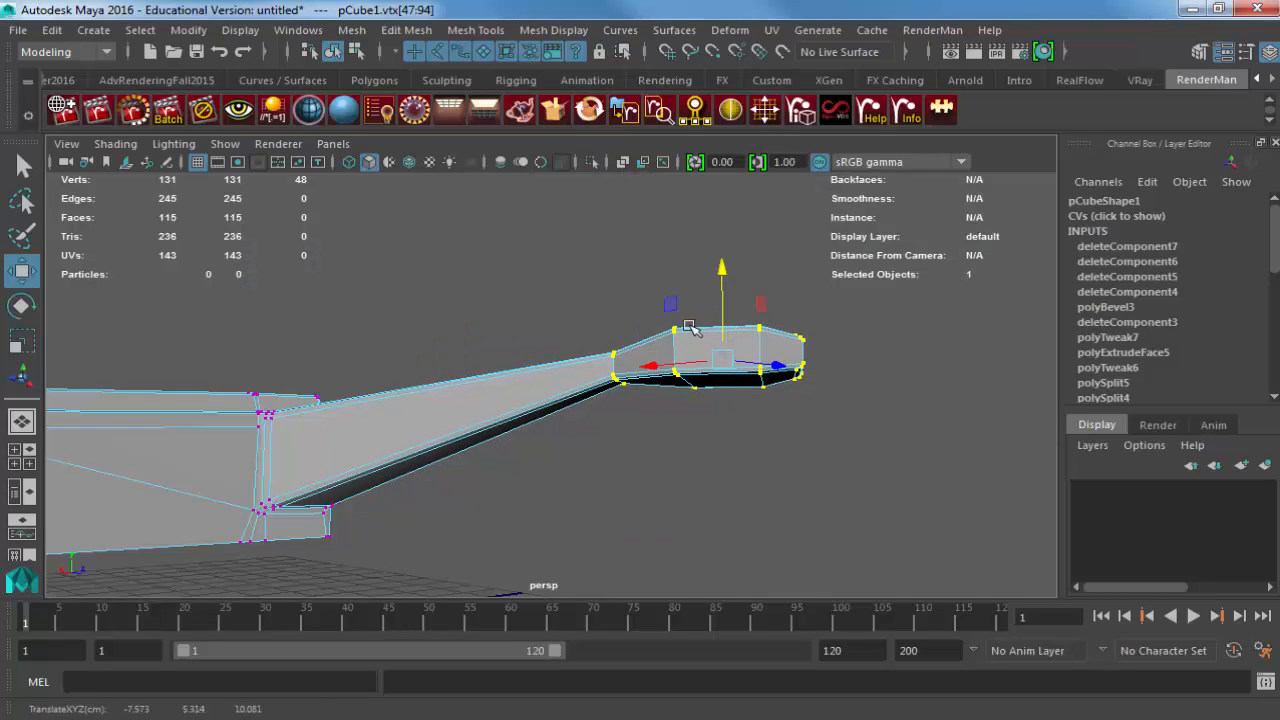
pyautogui.press('F8')
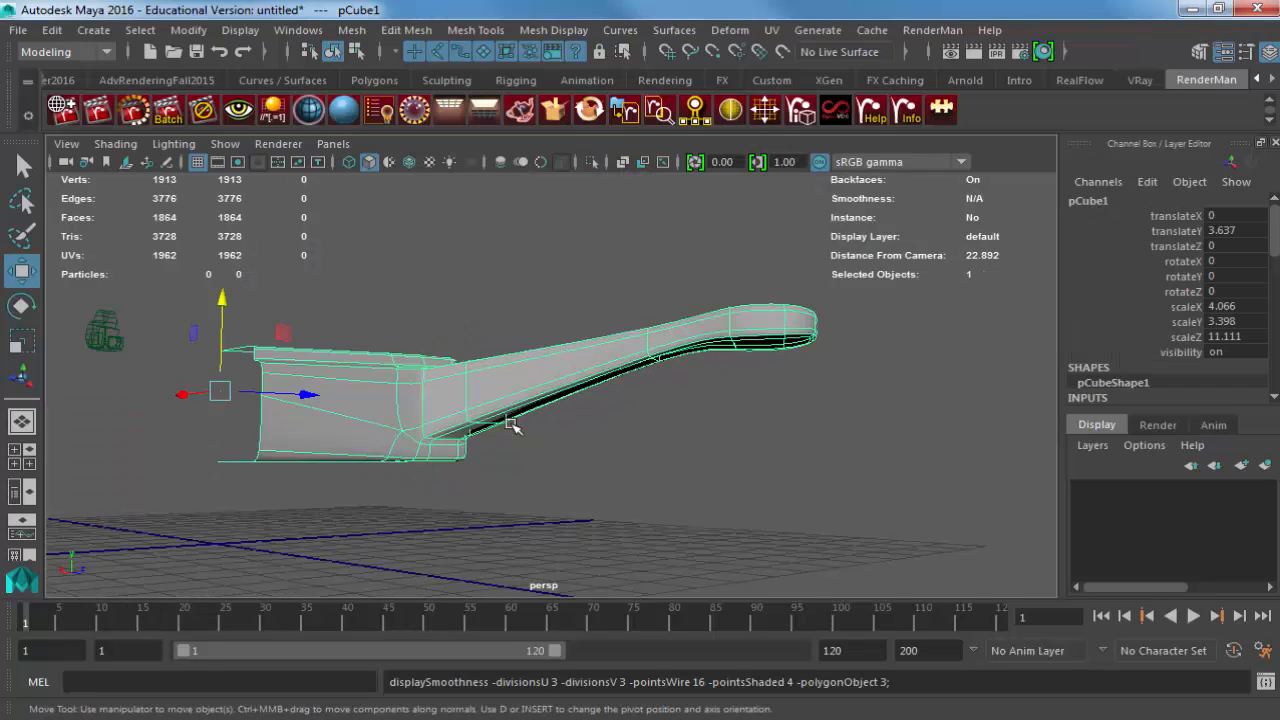
pyautogui.click(526, 451)
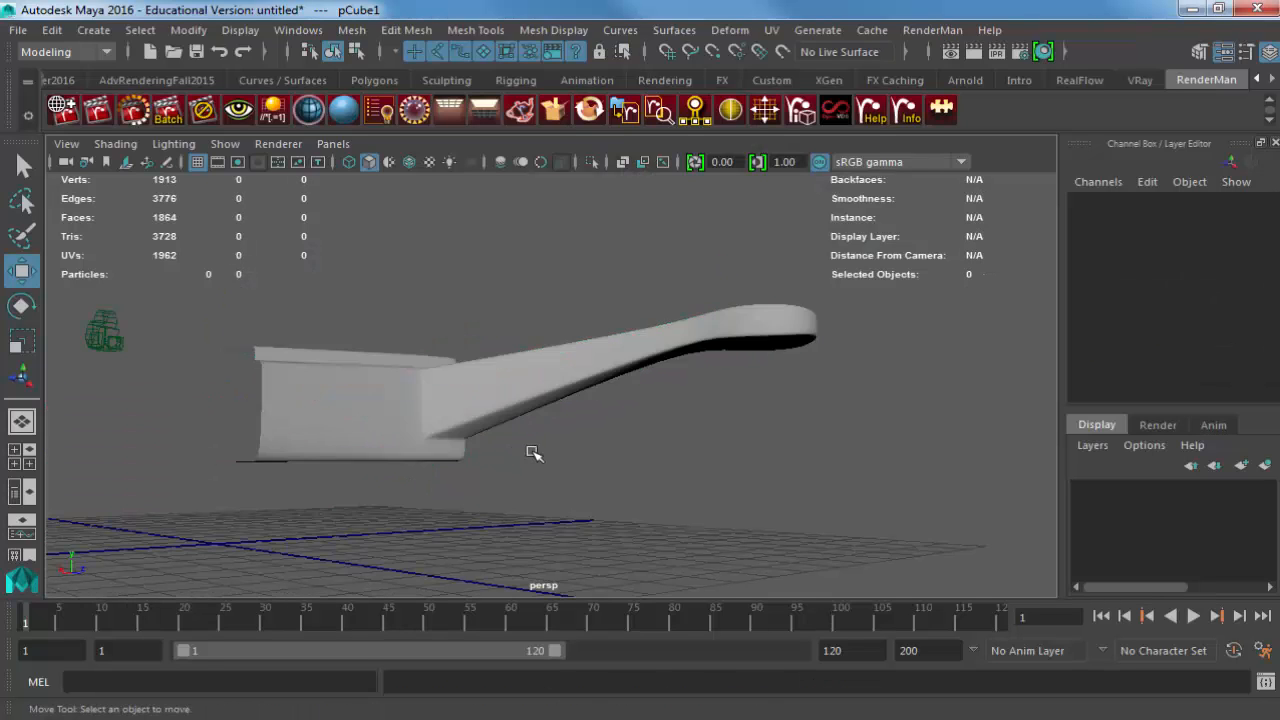
pyautogui.keyDown('alt'); pyautogui.moveTo(526, 451); pyautogui.dragTo(583, 563); pyautogui.keyUp('alt')
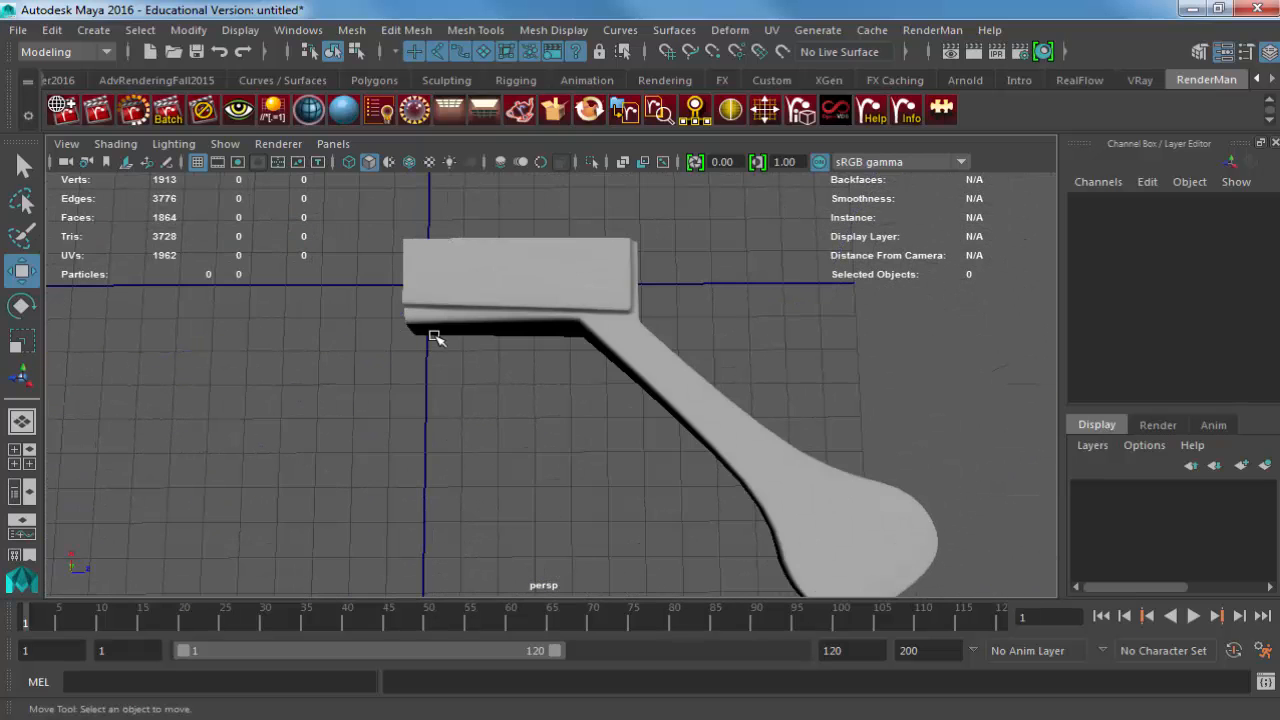
pyautogui.click(491, 300)
pyautogui.keyDown('alt'); pyautogui.moveTo(714, 394); pyautogui.dragTo(826, 290); pyautogui.keyUp('alt')
# Mirror the unsmoothed quarter in the -Z direction, merging with the original and merging vertices.
pyautogui.press('1')
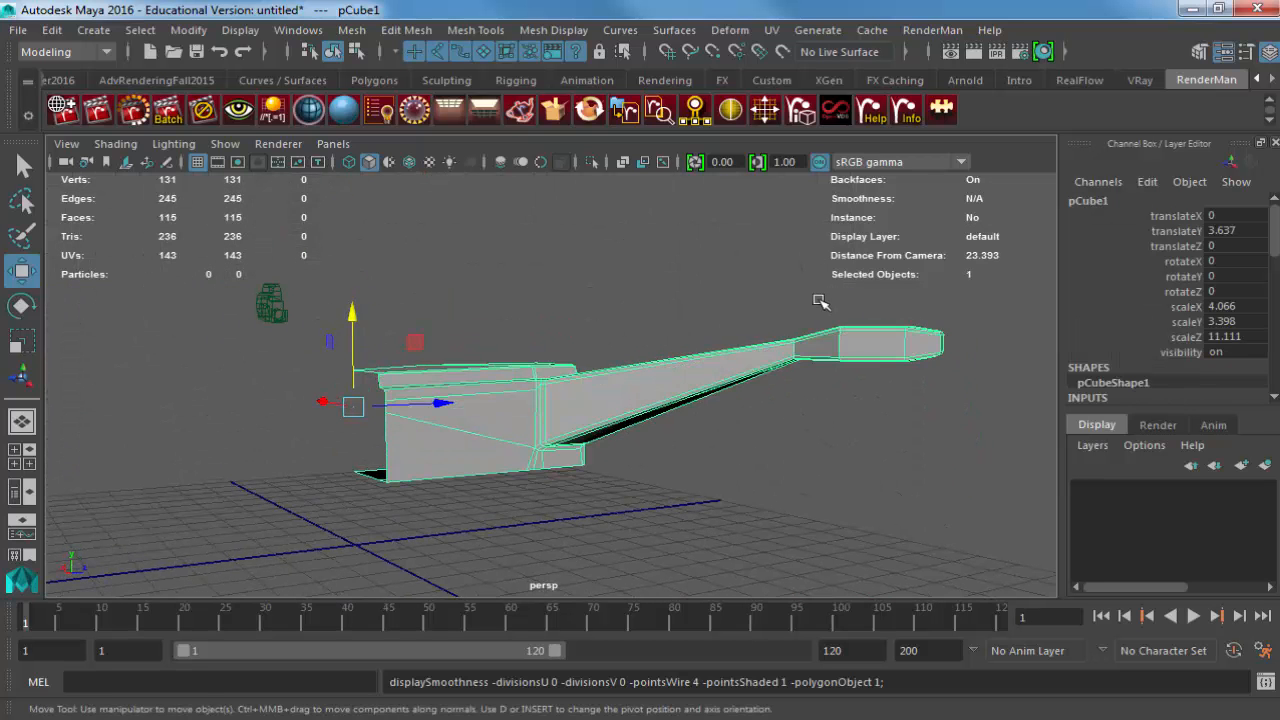
pyautogui.keyDown('alt'); pyautogui.moveTo(674, 349); pyautogui.dragTo(580, 443); pyautogui.keyUp('alt')
pyautogui.click(406, 30)
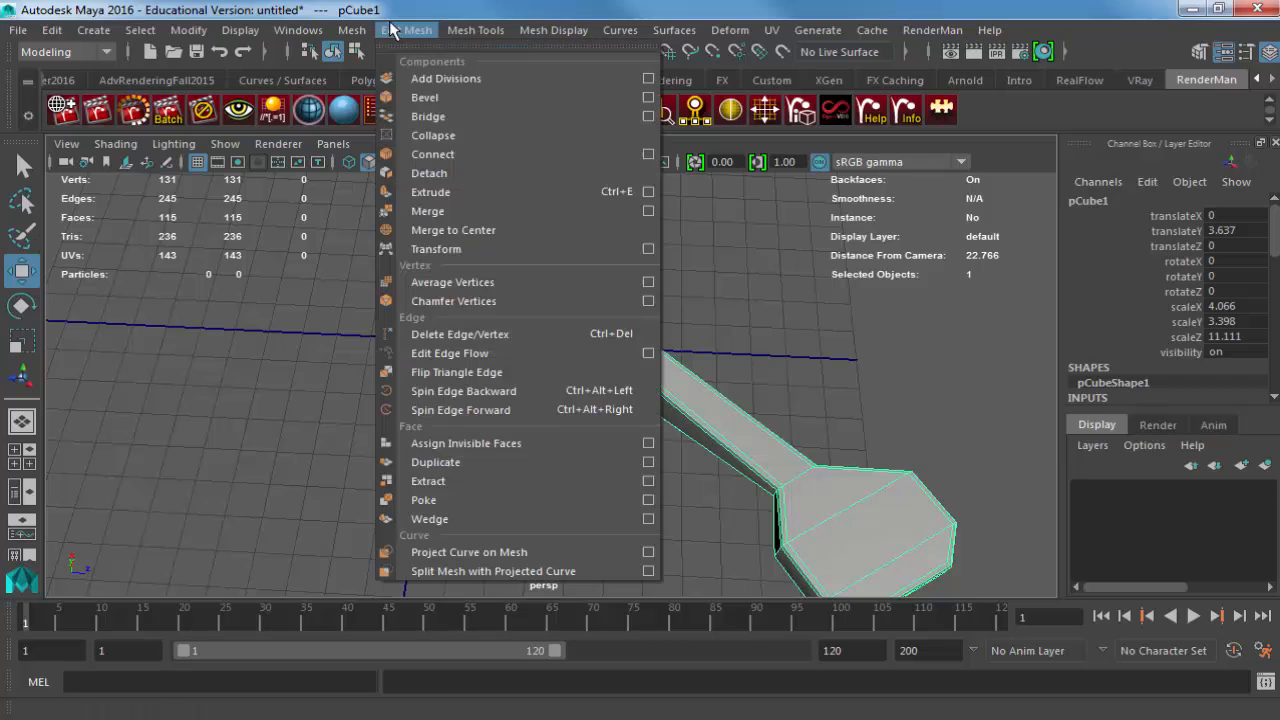
pyautogui.moveTo(352, 30)
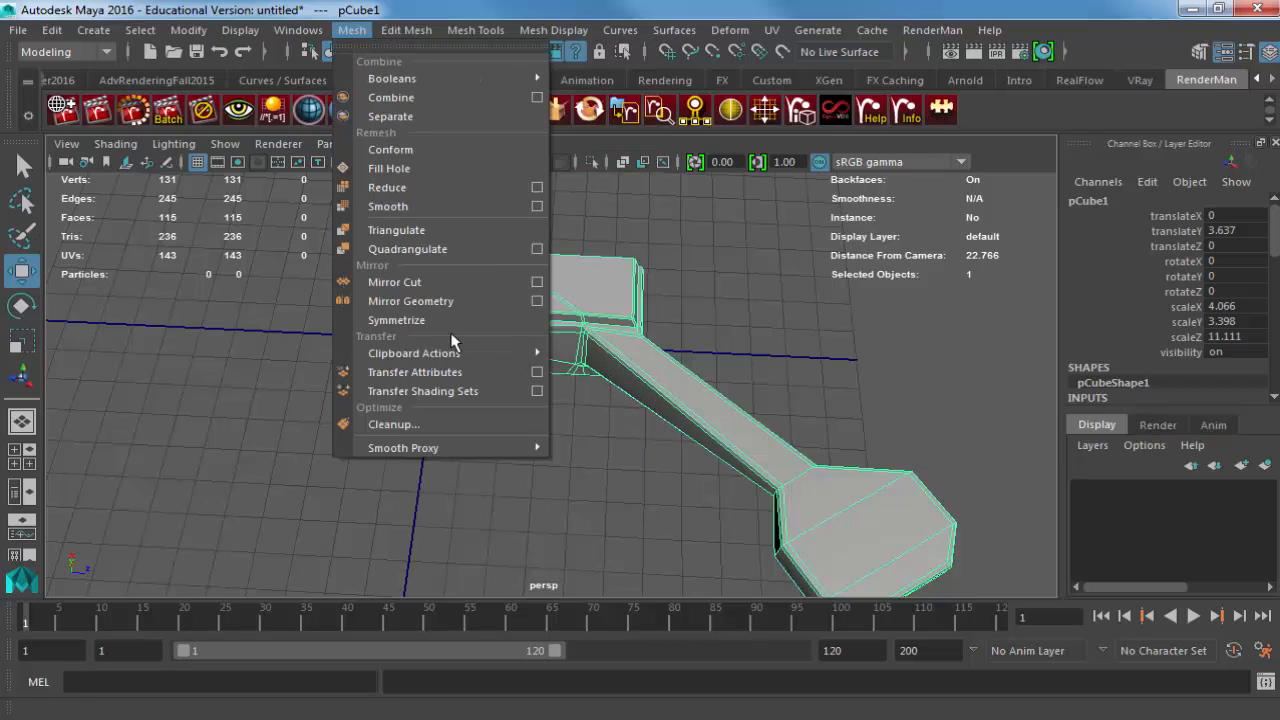
pyautogui.click(540, 301)
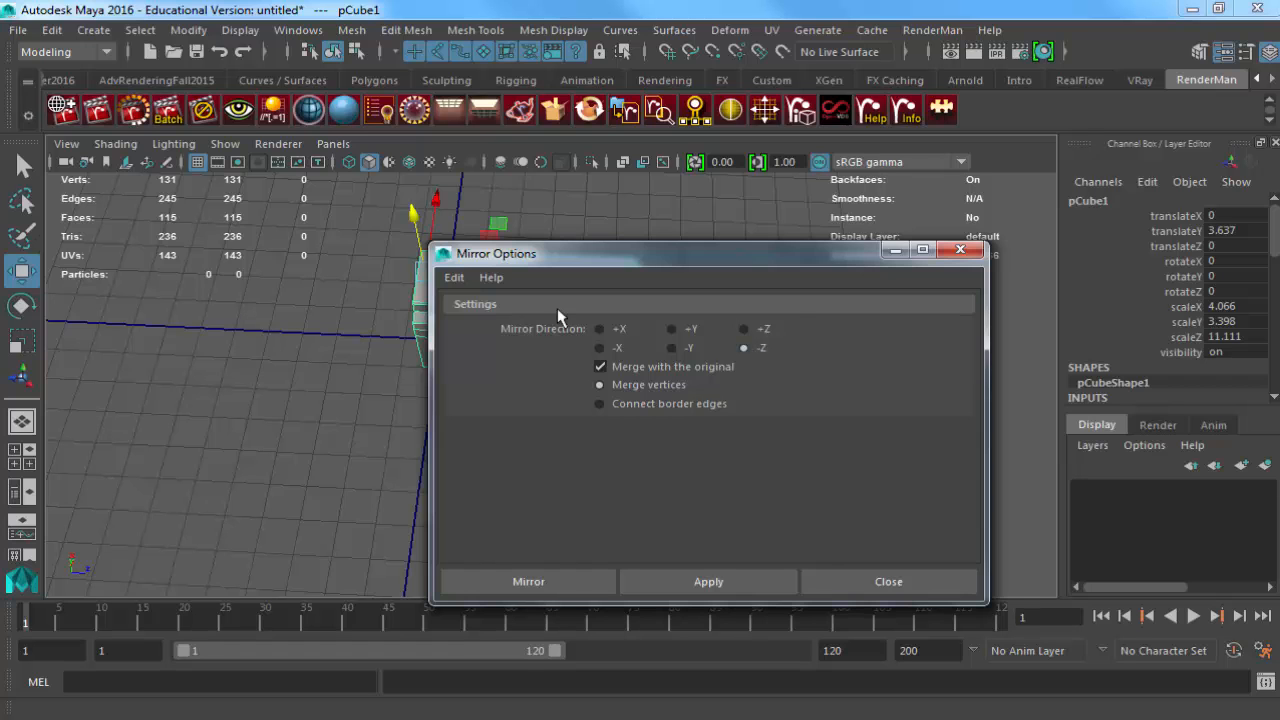
pyautogui.moveTo(572, 253); pyautogui.dragTo(887, 245)
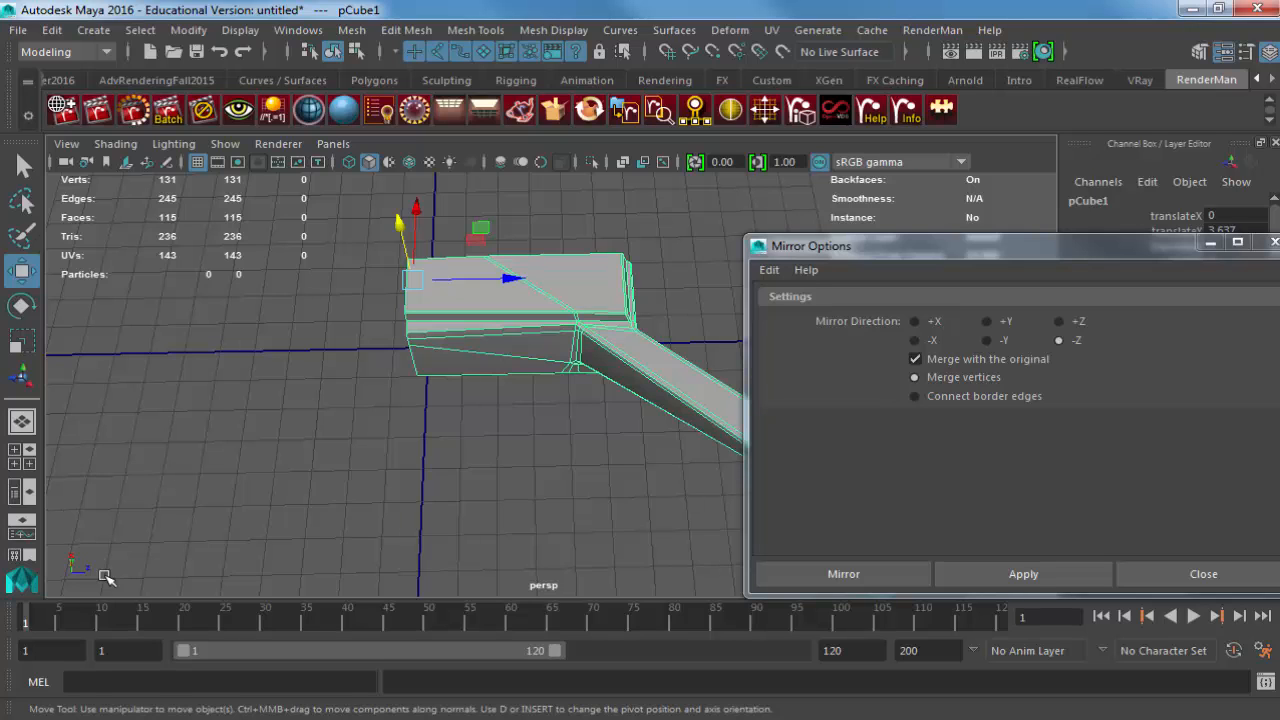
pyautogui.click(982, 565)
# Mirror the resulting half in the +X direction to complete the four-armed body.
pyautogui.click(423, 314)
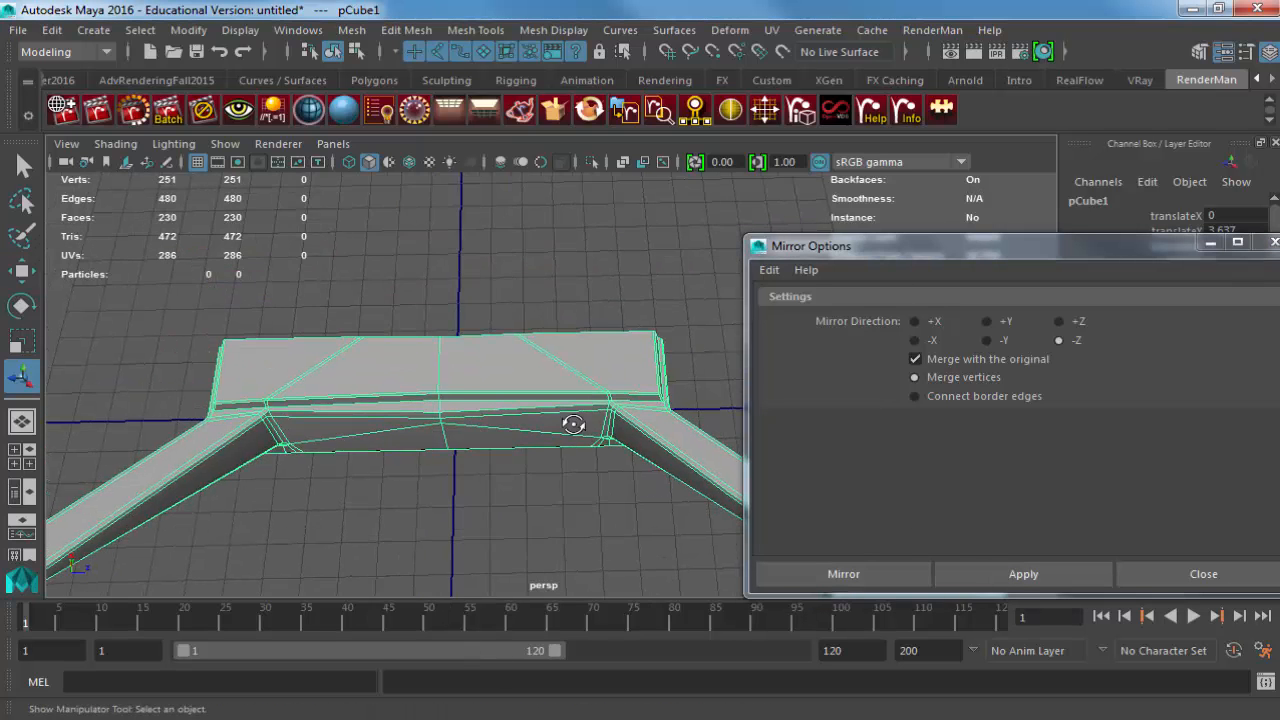
pyautogui.keyDown('alt'); pyautogui.moveTo(571, 423); pyautogui.dragTo(424, 412); pyautogui.keyUp('alt')
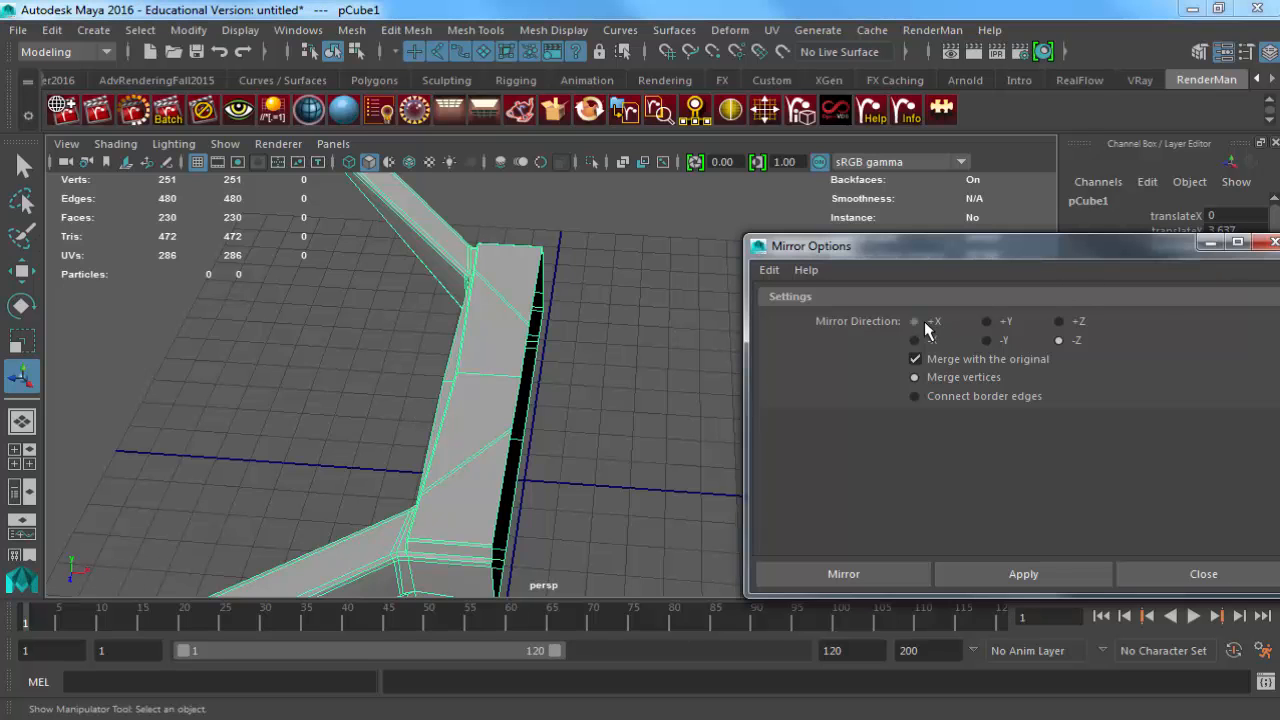
pyautogui.click(792, 574)
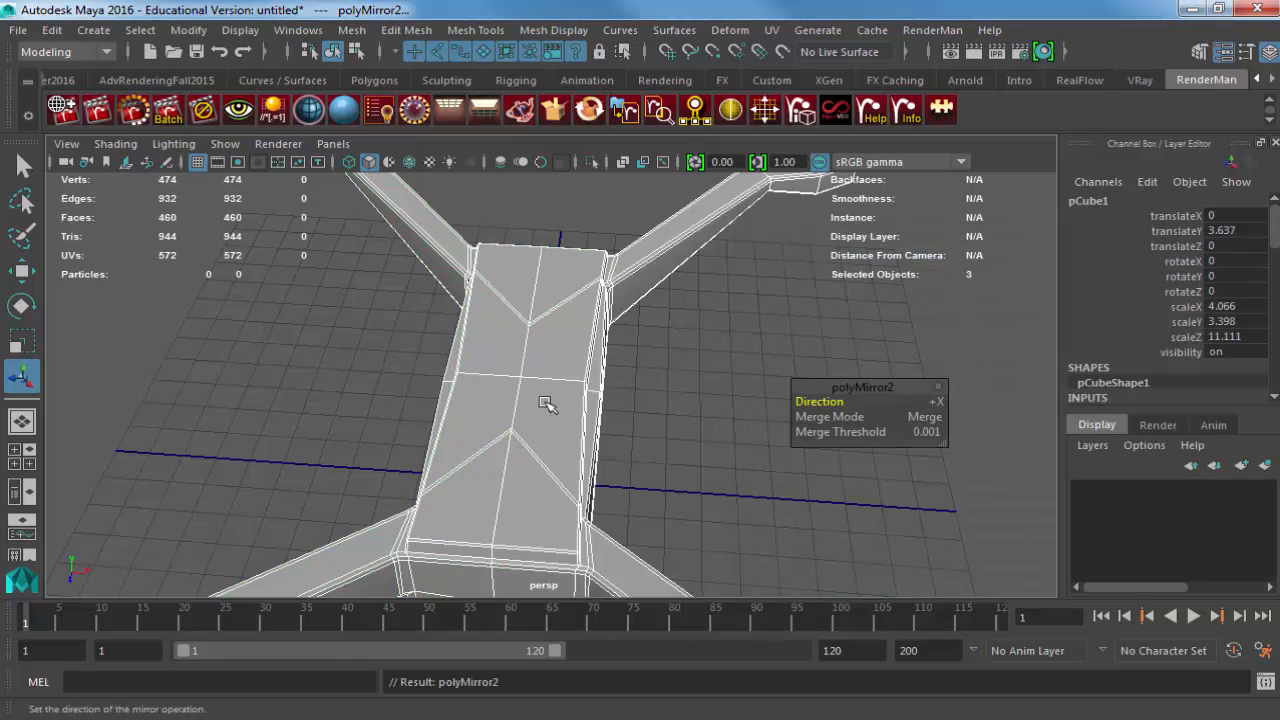
# Preview the full drone body smoothed and inspect its top, arms and ends from several angles.
pyautogui.press('3')
pyautogui.click(703, 413)
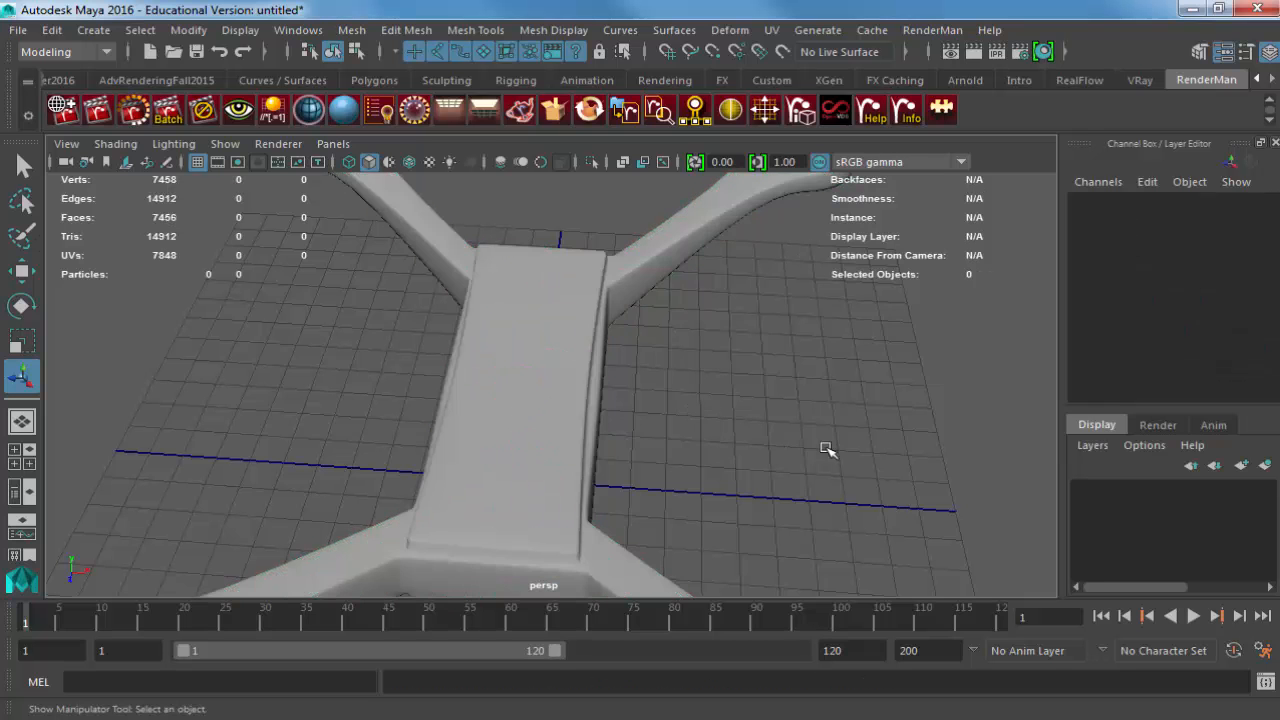
pyautogui.keyDown('alt'); pyautogui.moveTo(829, 449); pyautogui.dragTo(573, 467, button='right'); pyautogui.keyUp('alt')
pyautogui.keyDown('alt'); pyautogui.moveTo(573, 467); pyautogui.dragTo(875, 430); pyautogui.keyUp('alt')
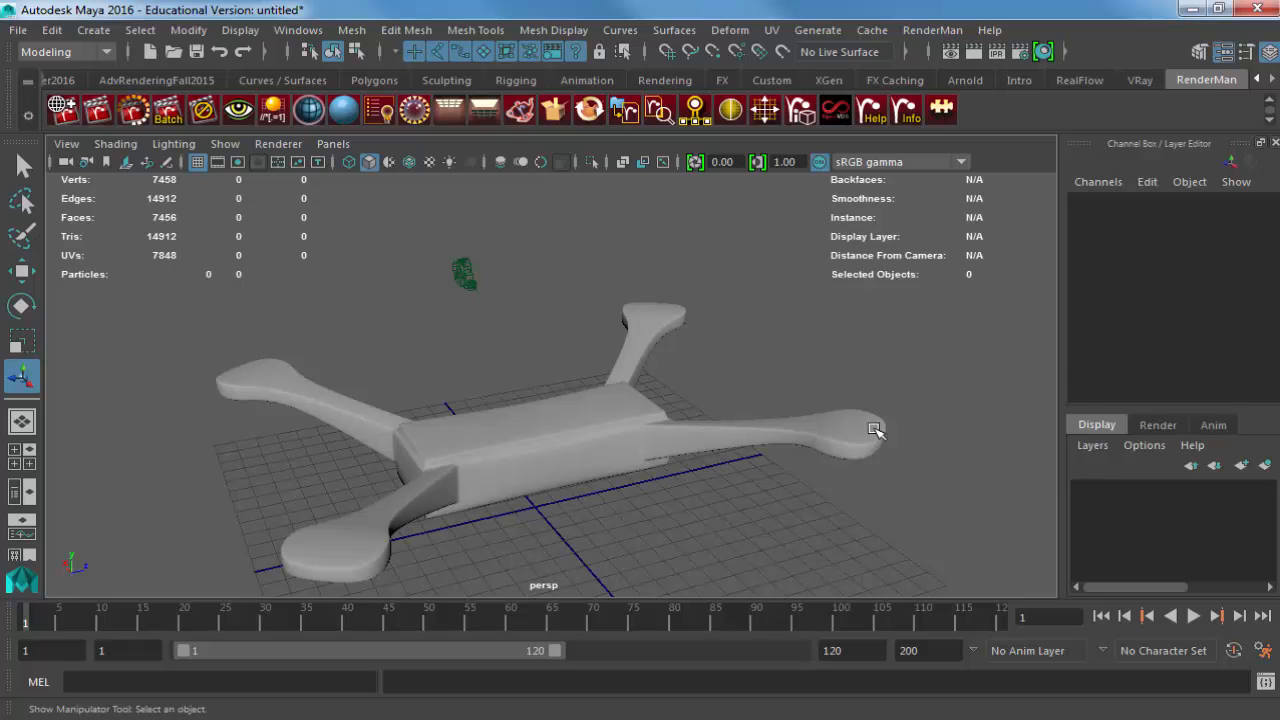
pyautogui.click(875, 430)
pyautogui.keyDown('alt'); pyautogui.moveTo(875, 430); pyautogui.dragTo(757, 380); pyautogui.keyUp('alt')
pyautogui.click(697, 346)
pyautogui.keyDown('alt'); pyautogui.moveTo(697, 346); pyautogui.dragTo(591, 423); pyautogui.keyUp('alt')
pyautogui.keyDown('alt'); pyautogui.moveTo(591, 423); pyautogui.dragTo(483, 366, button='right'); pyautogui.keyUp('alt')
# Select the vertices along the centre line of the drone body's underside and adjust their height.
pyautogui.click(546, 380)
pyautogui.press('4')
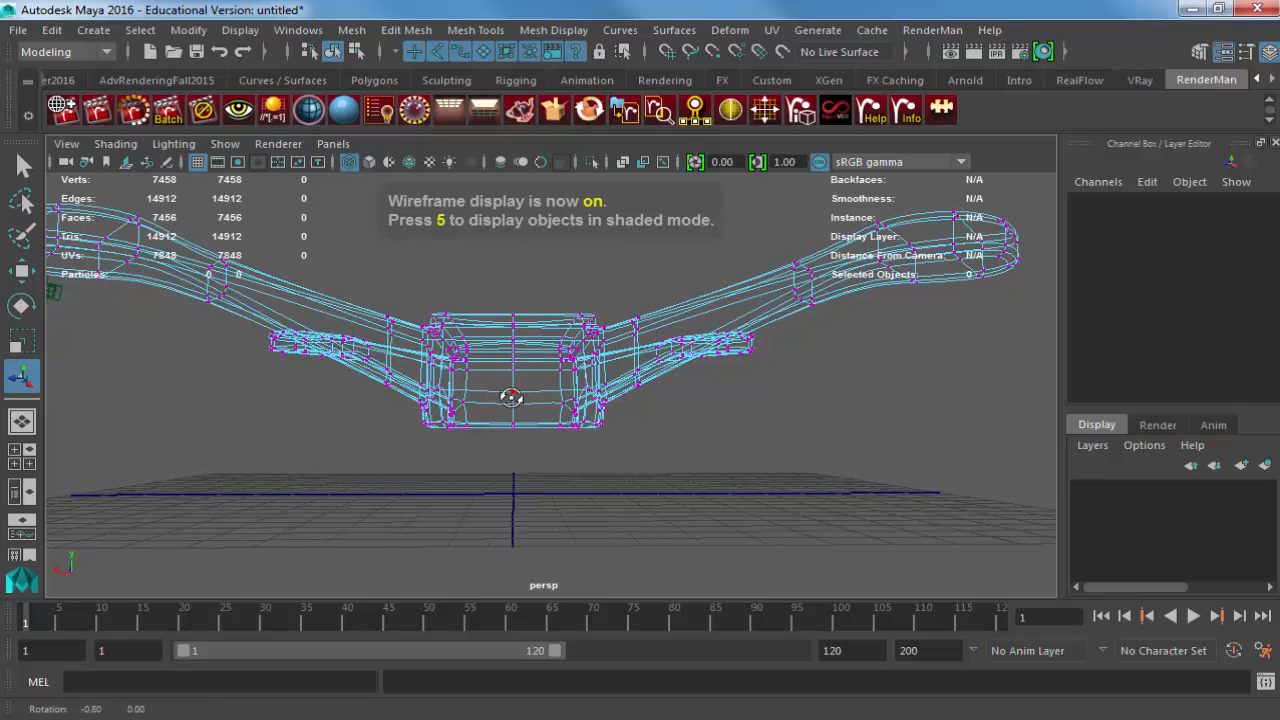
pyautogui.moveTo(518, 388); pyautogui.dragTo(493, 430)
pyautogui.press('5')
pyautogui.press('w')
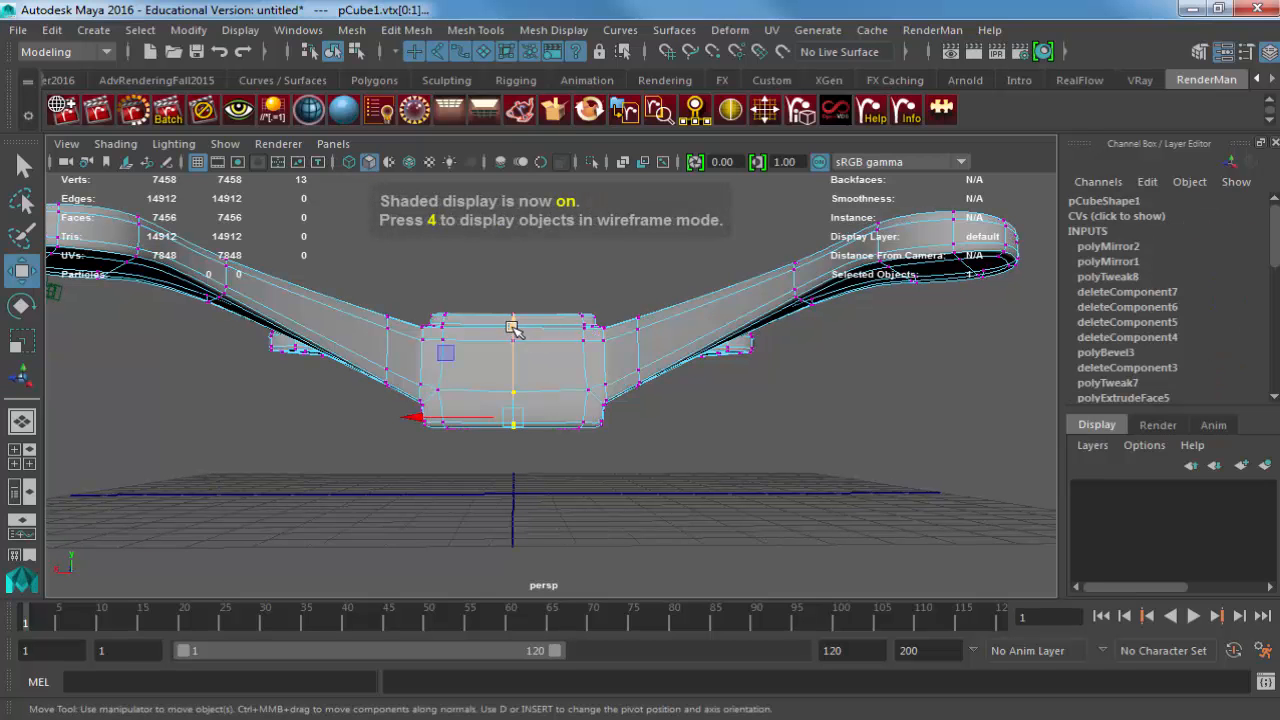
pyautogui.moveTo(514, 325)
pyautogui.mouseDown()
pyautogui.moveTo(437, 410)
pyautogui.moveTo(500, 400)
pyautogui.moveTo(535, 425)
pyautogui.mouseUp()
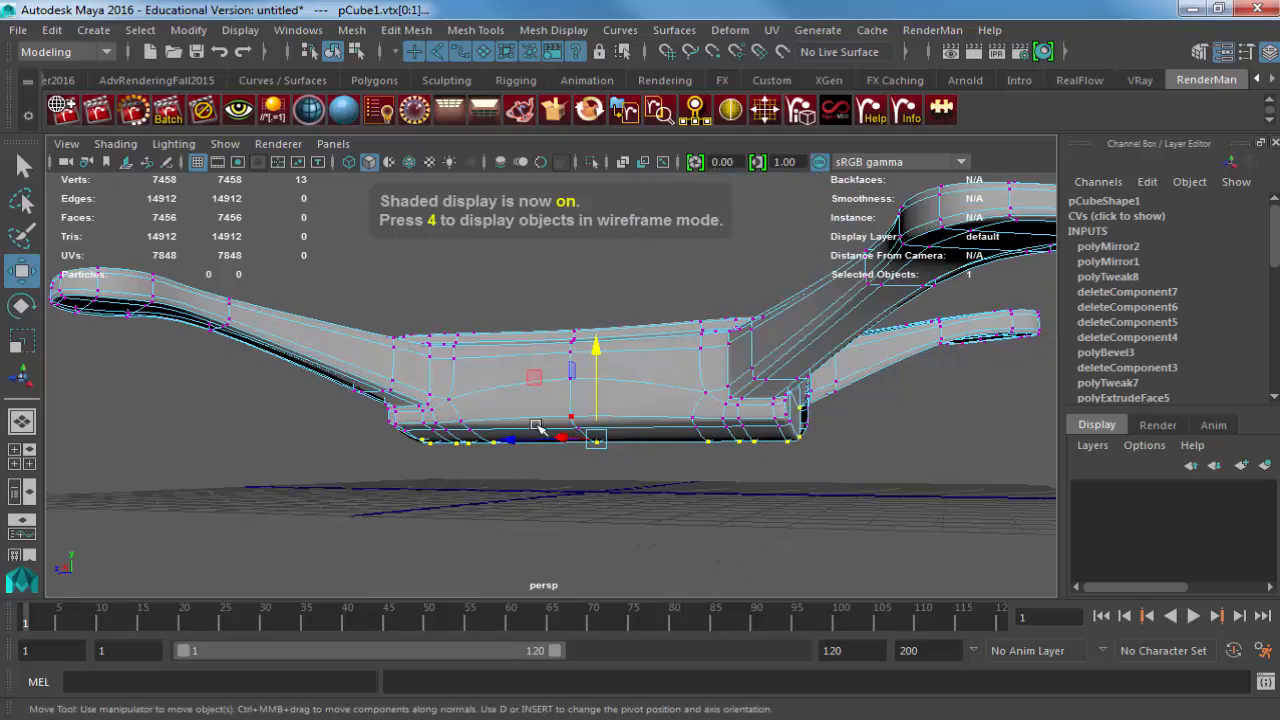
pyautogui.click(471, 320)
pyautogui.keyDown('alt'); pyautogui.moveTo(471, 320); pyautogui.dragTo(563, 363); pyautogui.keyUp('alt')
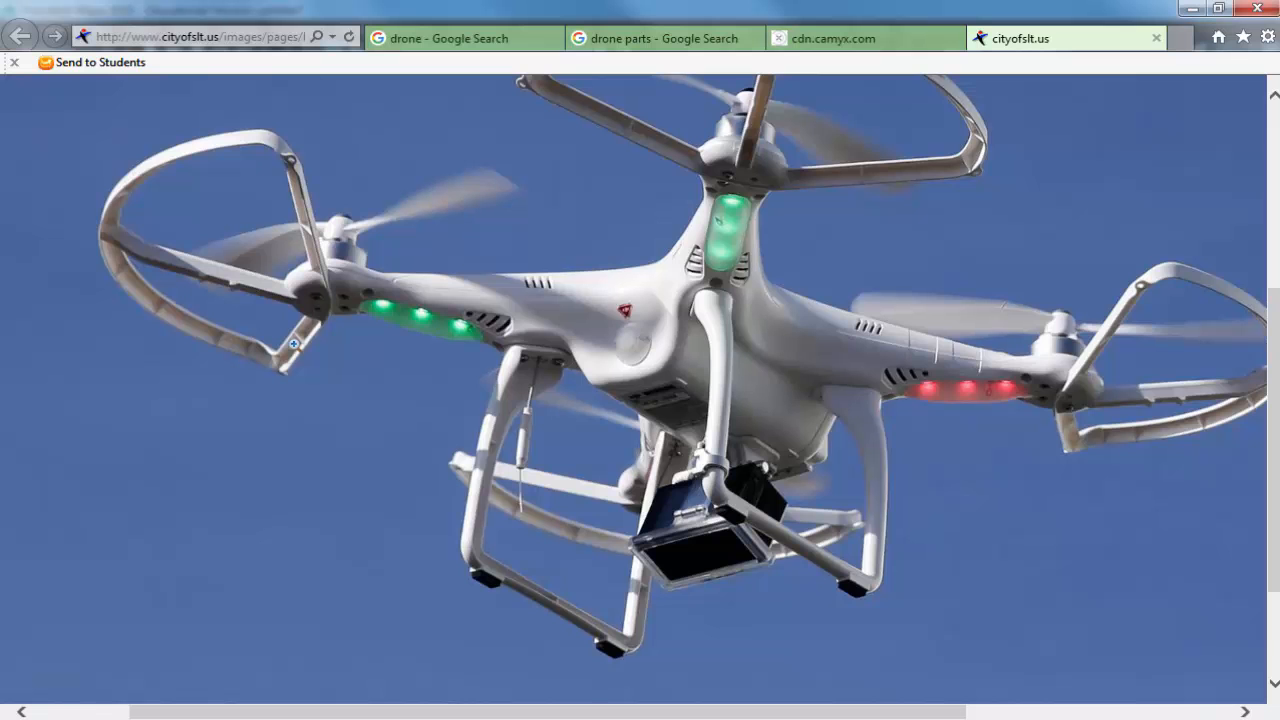
# Switch to the browser and examine the drone and drone-parts reference images, including the red-striped quadcopter and the South Lake Tahoe drone, before returning to Maya.
pyautogui.click(457, 38)
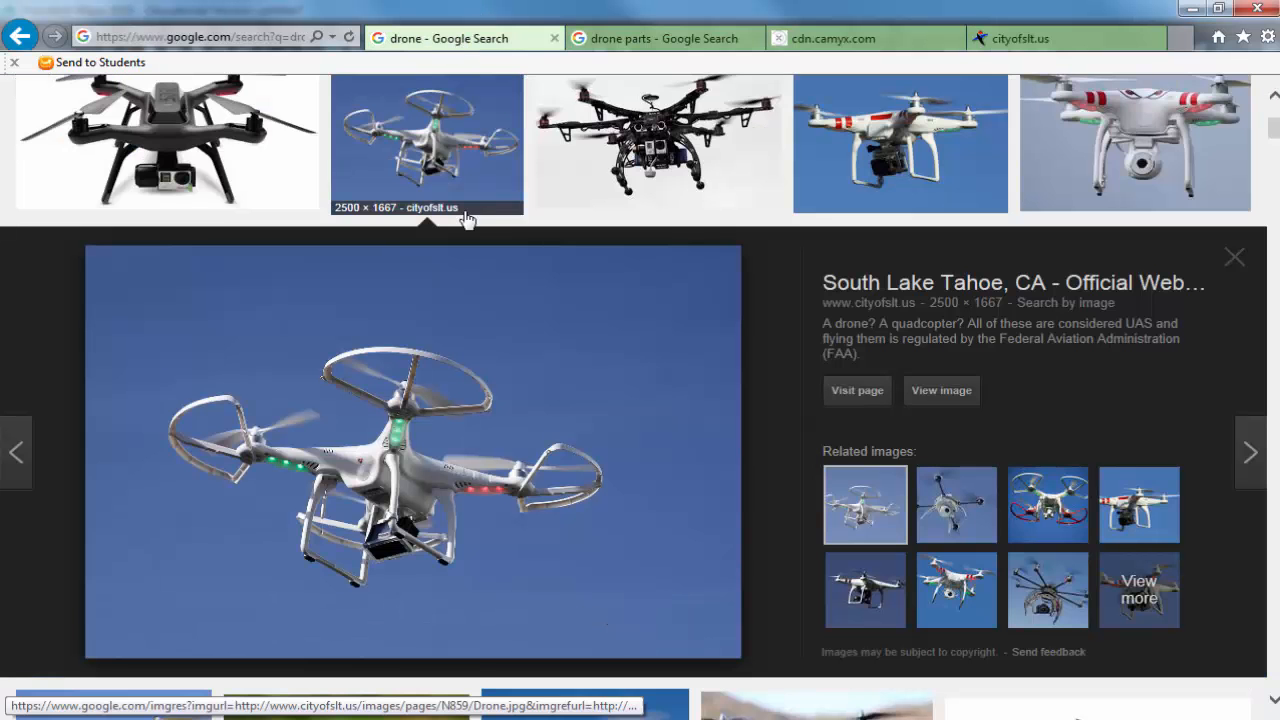
pyautogui.click(613, 43)
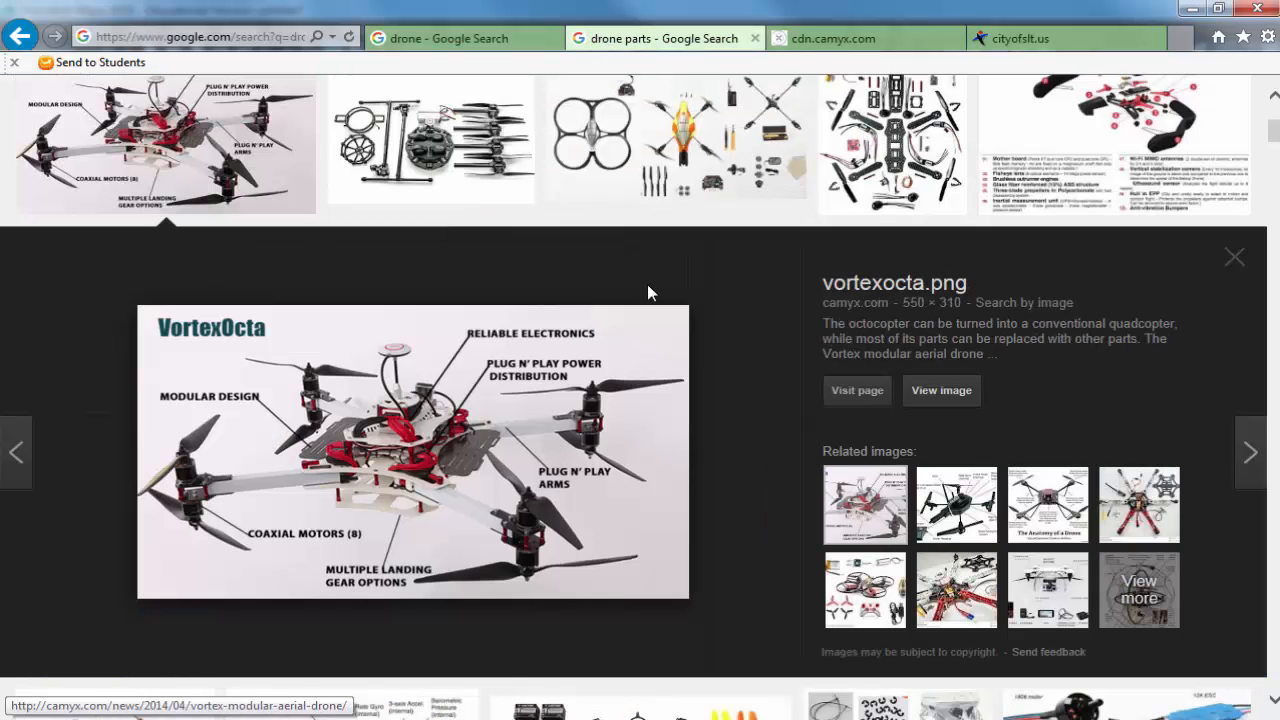
pyautogui.click(817, 40)
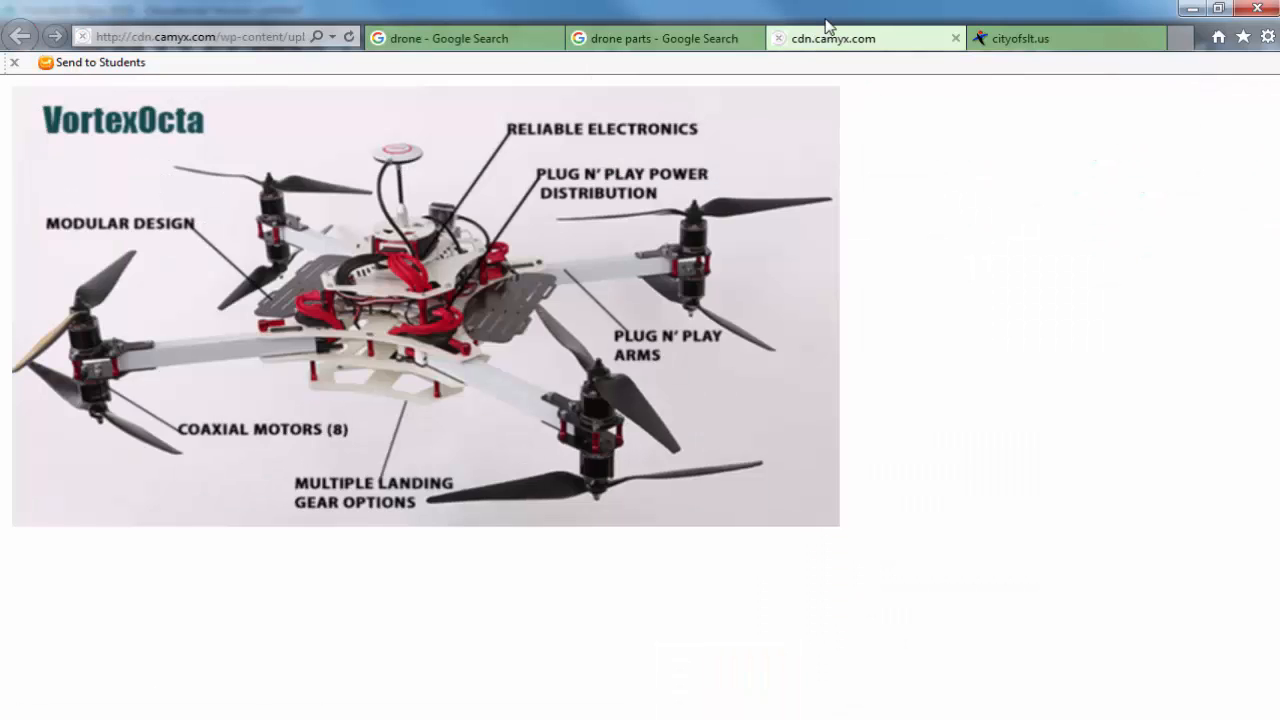
pyautogui.click(449, 40)
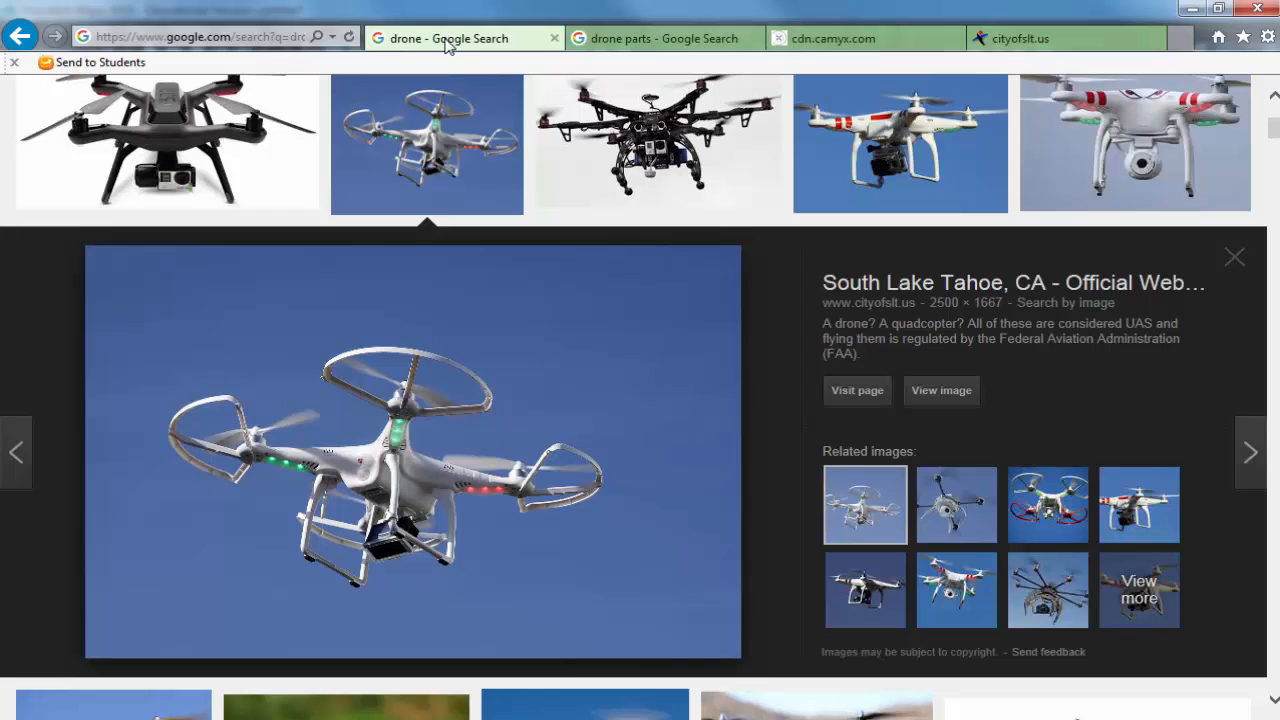
pyautogui.scroll(3, 650, 180)
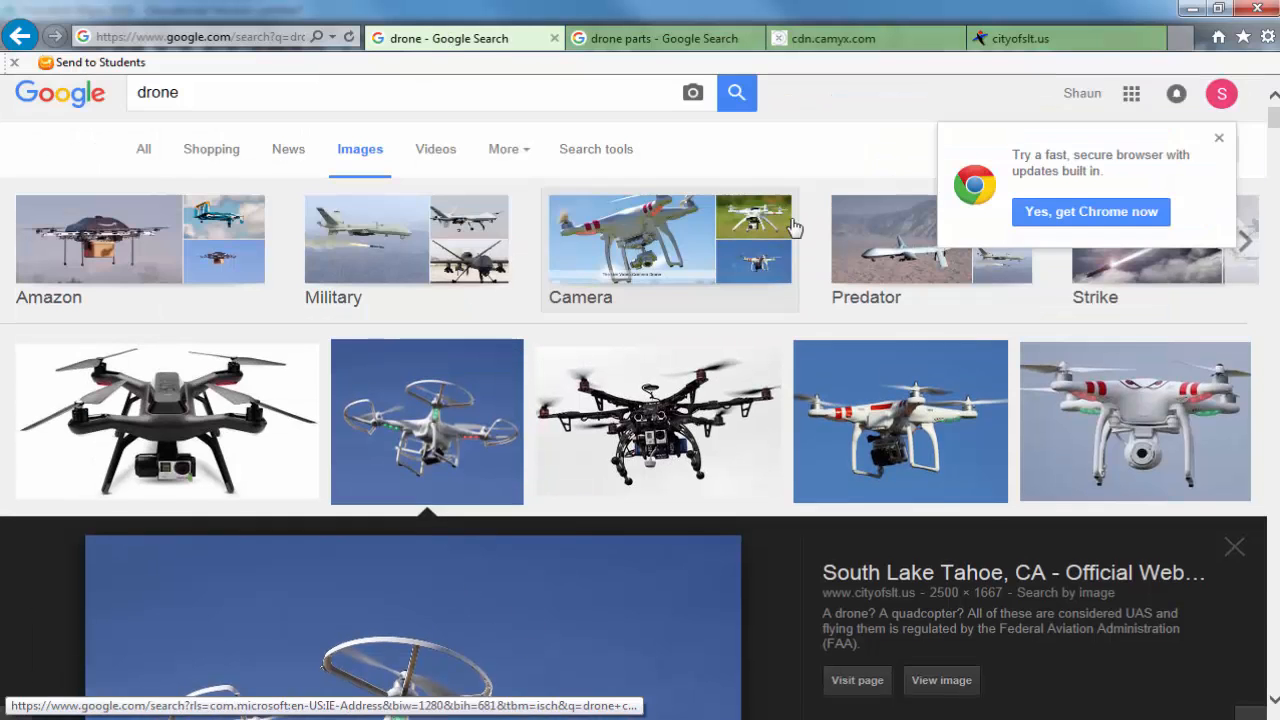
pyautogui.click(936, 416)
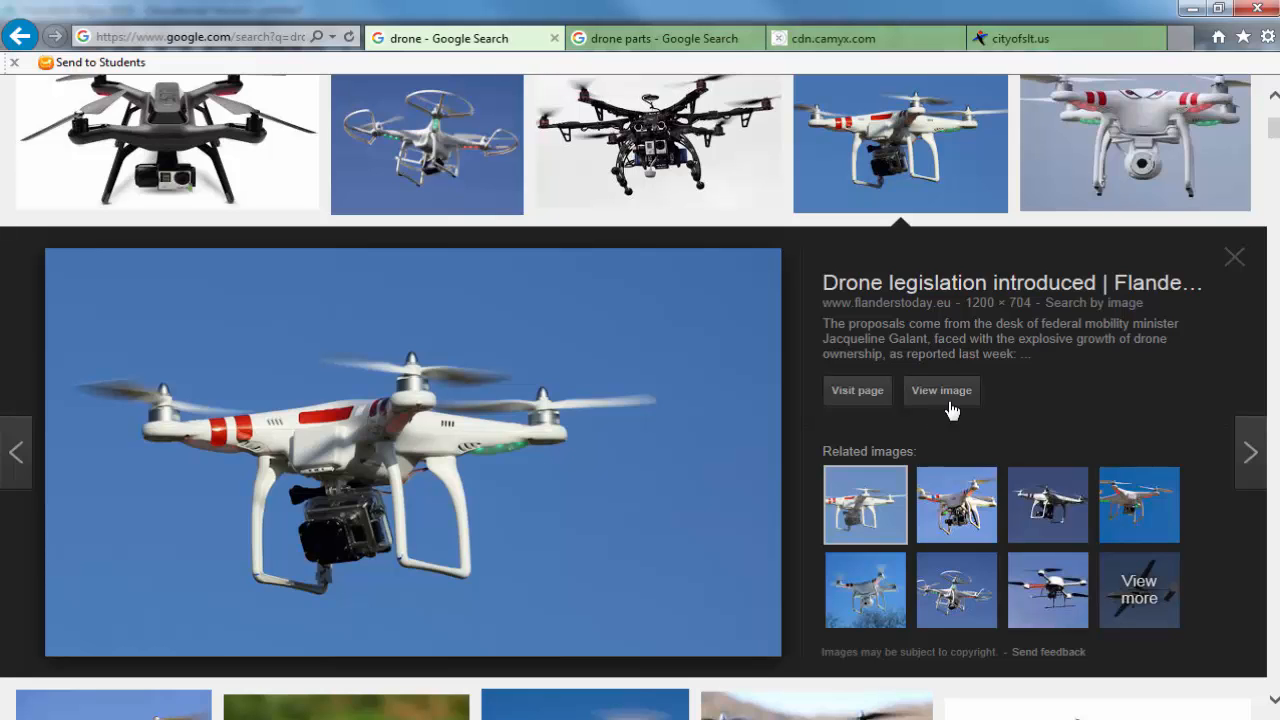
pyautogui.click(375, 186)
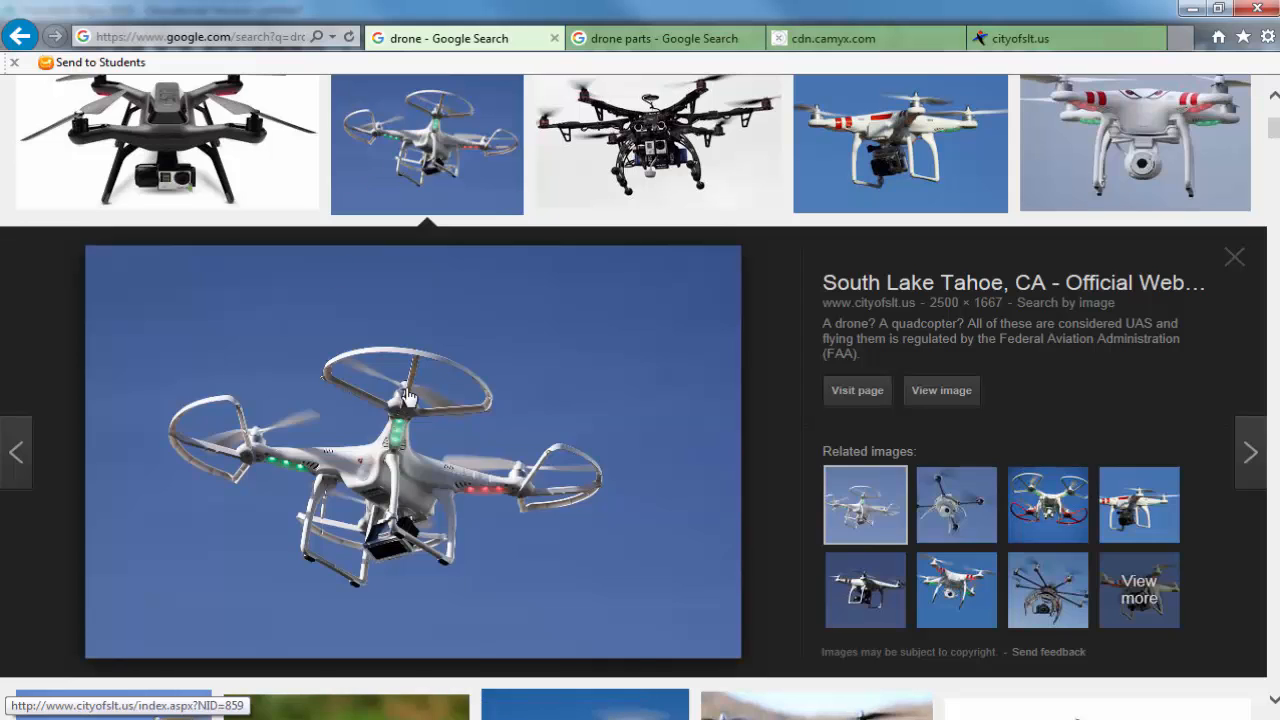
pyautogui.scroll(-1, 866, 423)
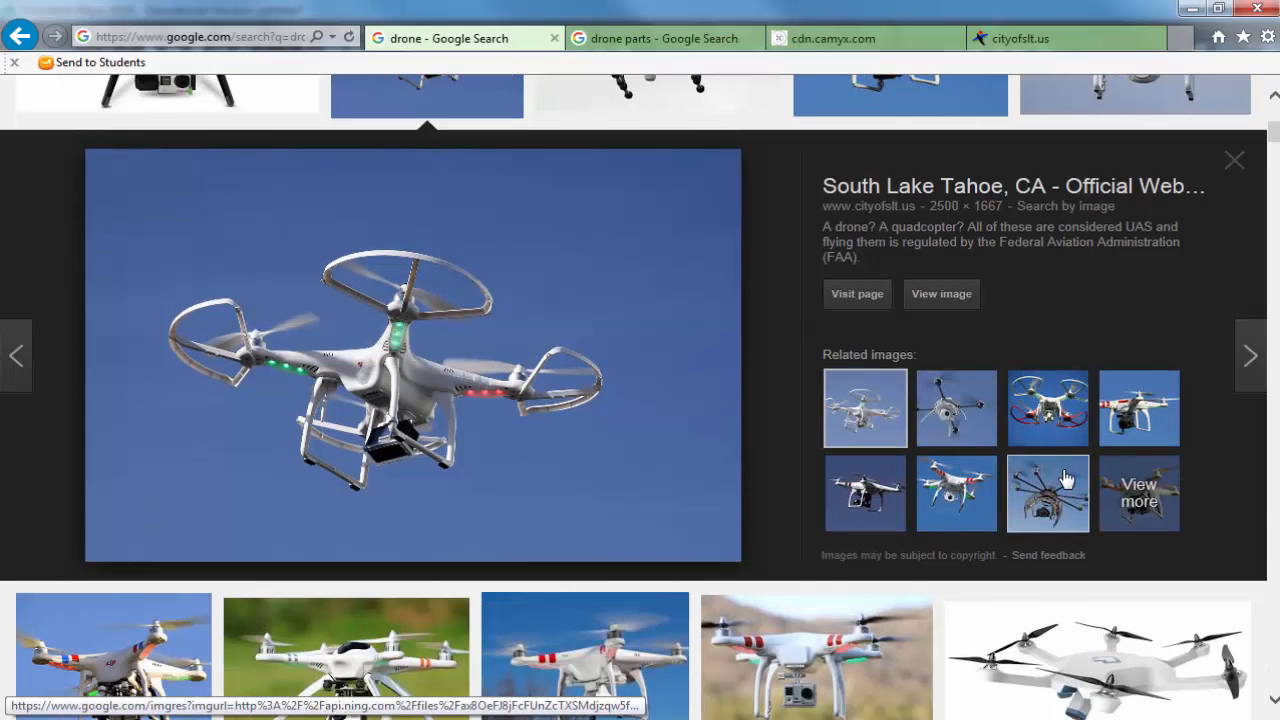
pyautogui.click(1043, 425)
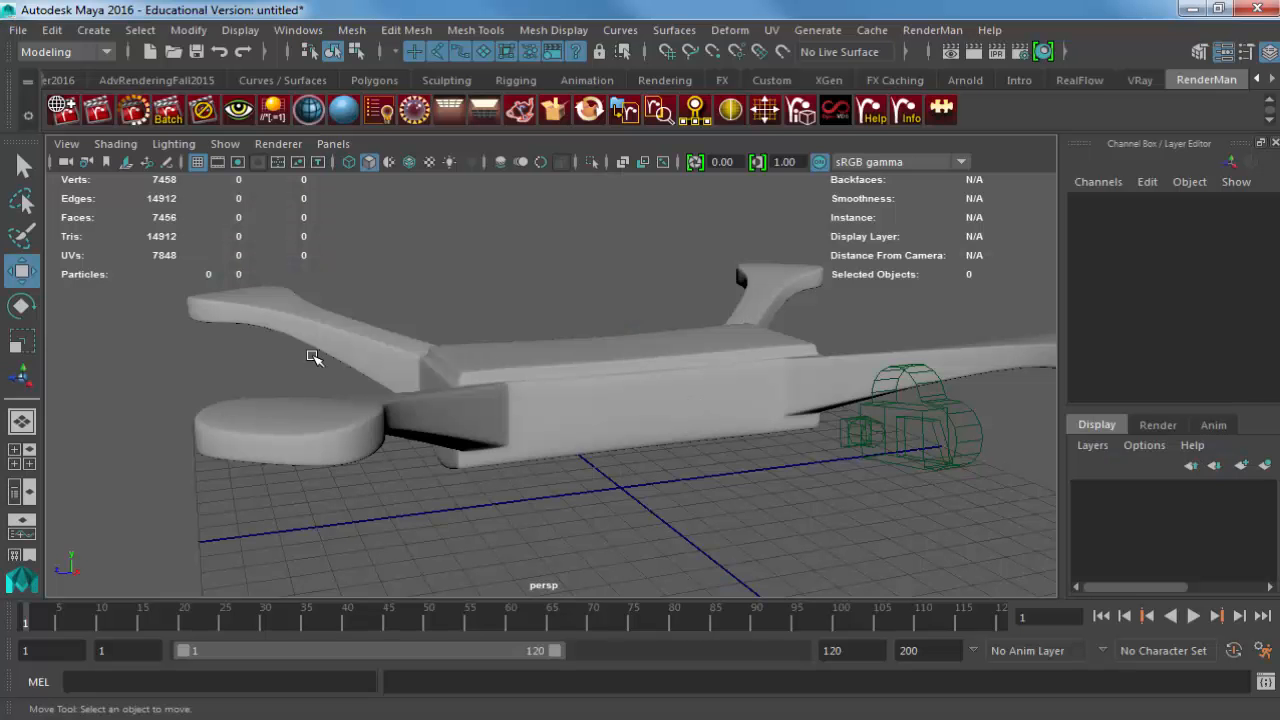
# Create a polygon cylinder and raise it above the drone body to about 7.27 in Y.
pyautogui.click(95, 31)
pyautogui.moveTo(150, 97)
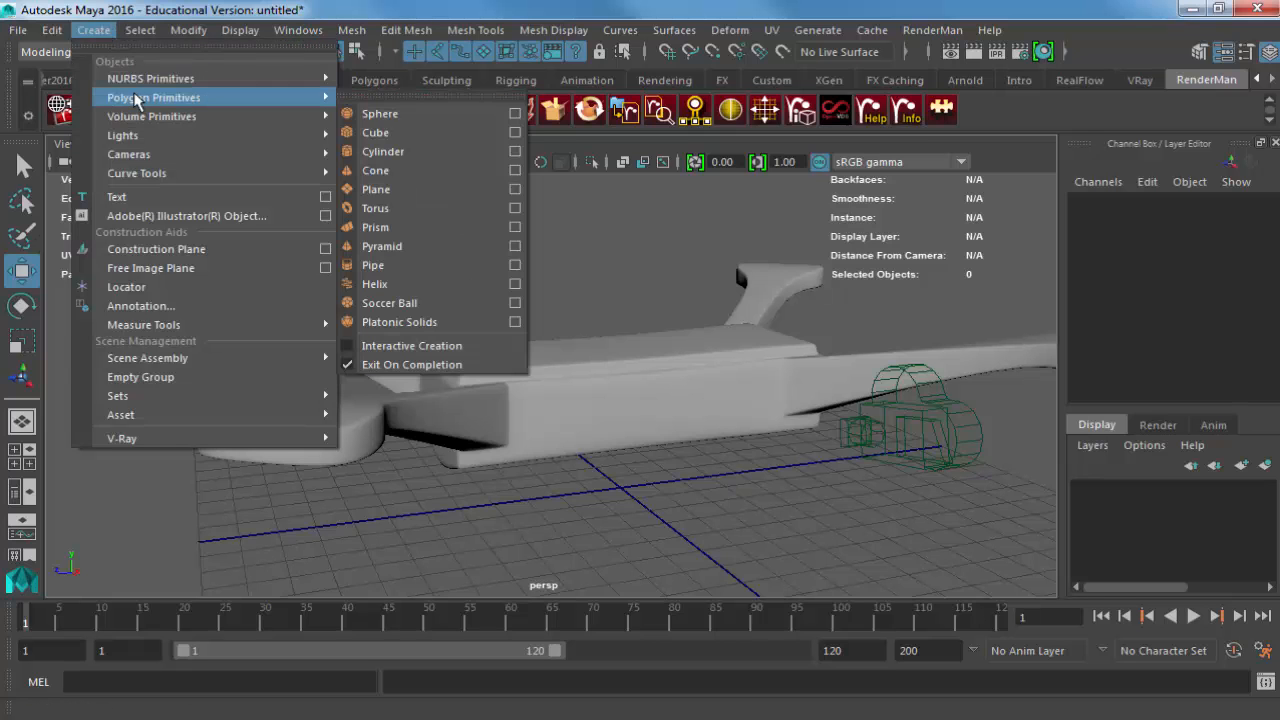
pyautogui.click(412, 152)
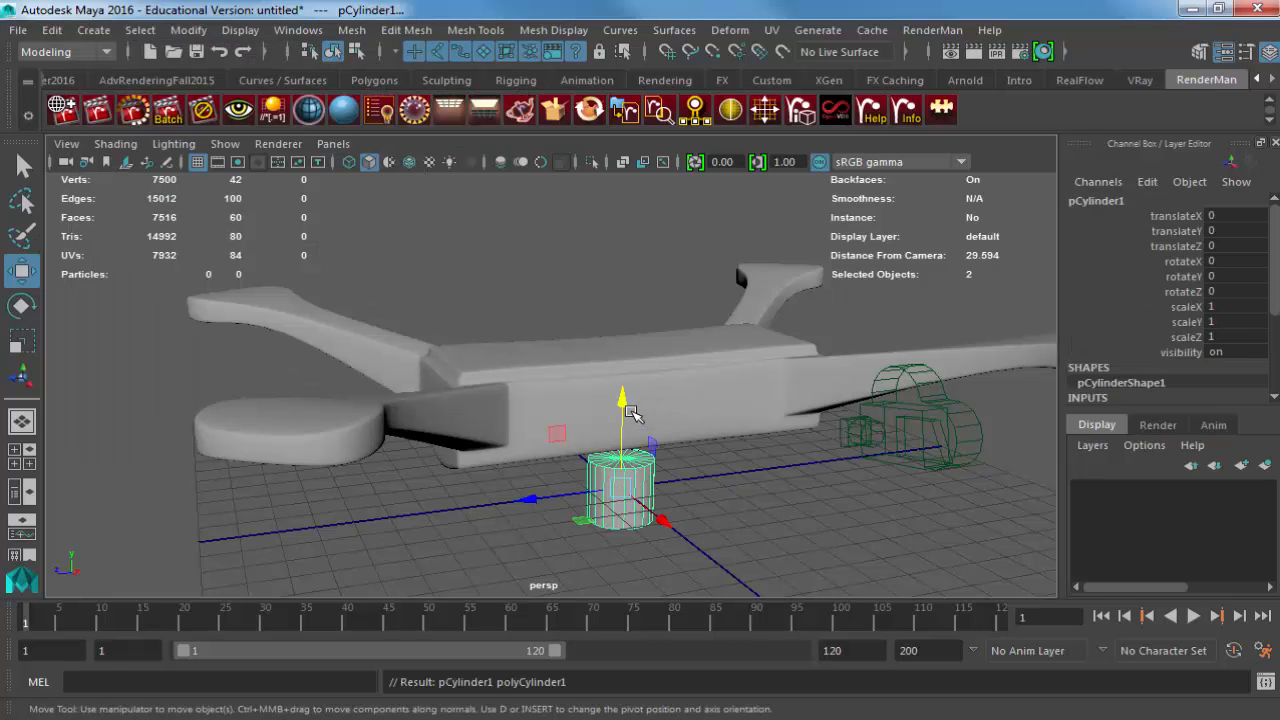
pyautogui.moveTo(632, 412); pyautogui.dragTo(632, 199)
pyautogui.keyDown('alt'); pyautogui.moveTo(632, 199); pyautogui.dragTo(665, 343, button='middle'); pyautogui.keyUp('alt')
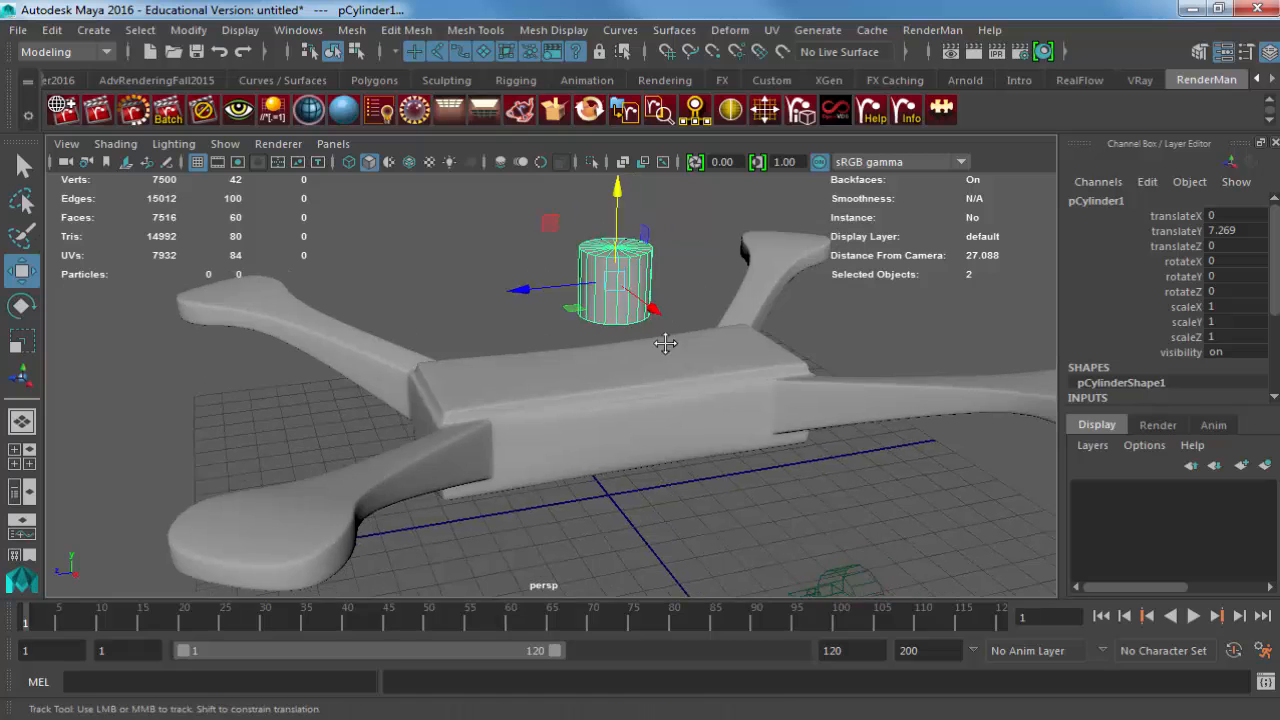
pyautogui.keyDown('alt'); pyautogui.moveTo(665, 343); pyautogui.dragTo(737, 376, button='right'); pyautogui.keyUp('alt')
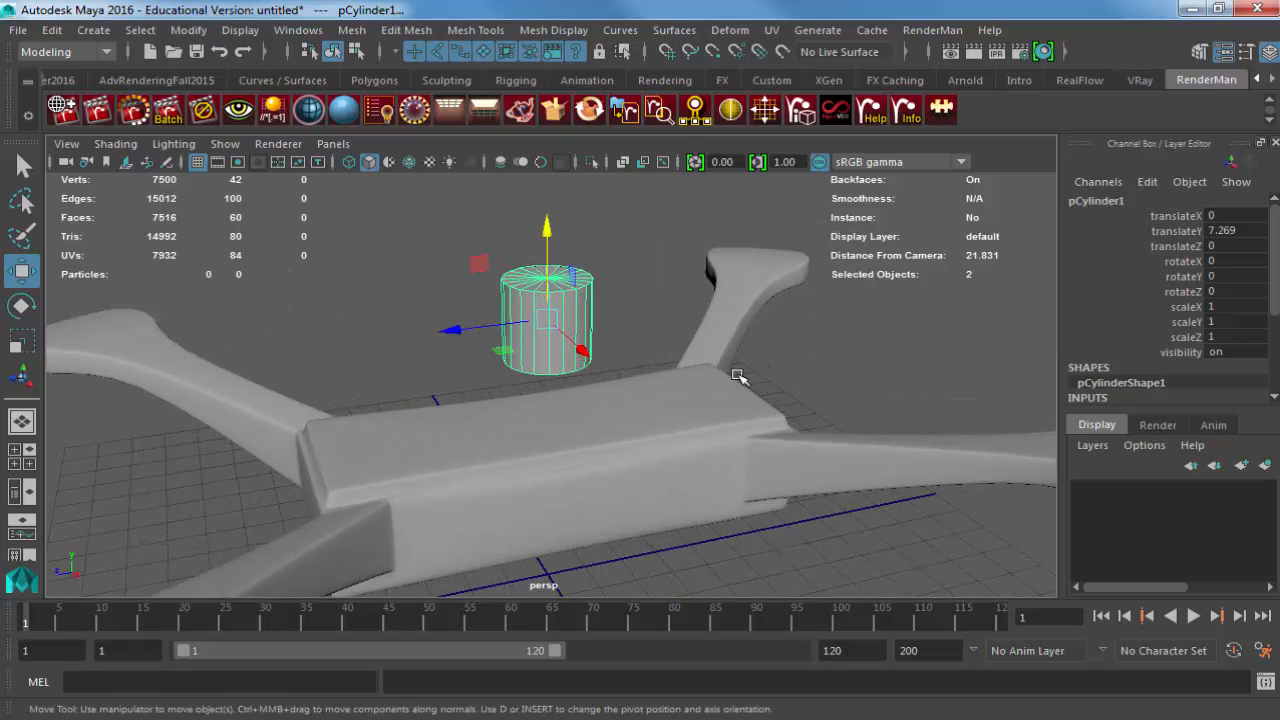
# Delete the cylinder's upper and lower cap faces, leaving an open tube.
pyautogui.press('f')
pyautogui.keyDown('alt'); pyautogui.moveTo(737, 377); pyautogui.dragTo(626, 306); pyautogui.keyUp('alt')
pyautogui.moveTo(626, 306); pyautogui.dragTo(611, 349, button='right')
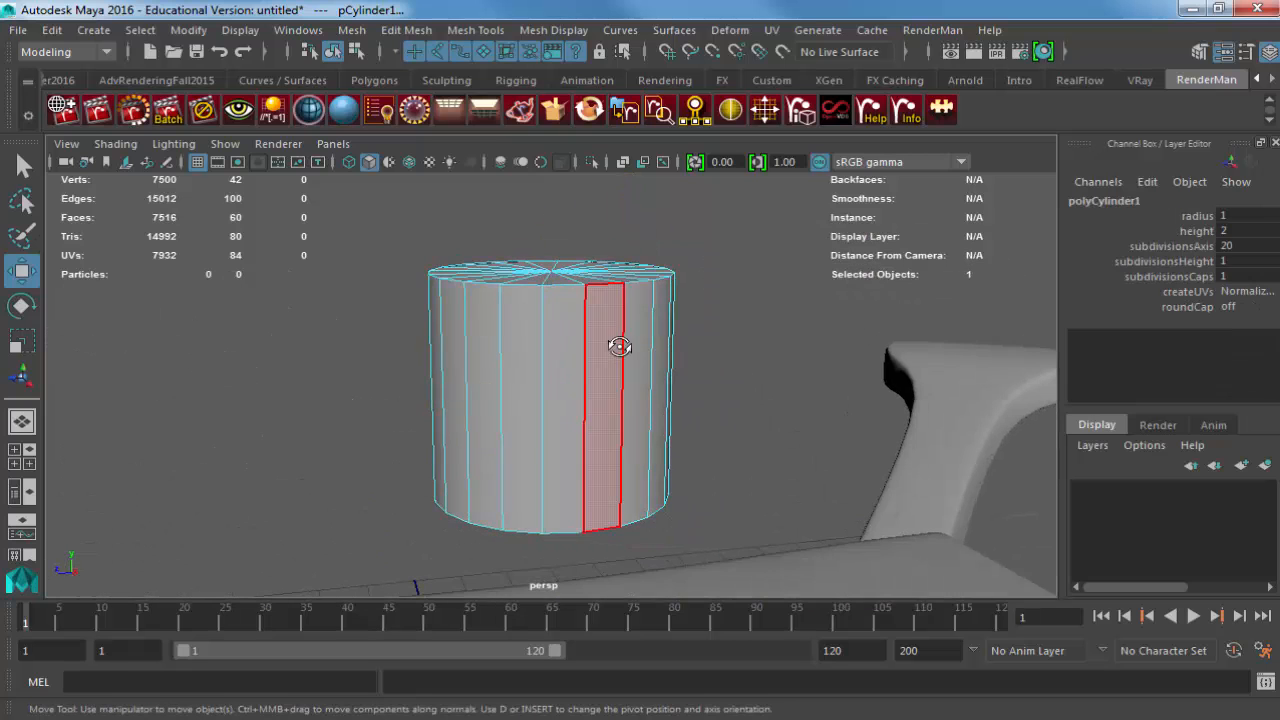
pyautogui.keyDown('alt'); pyautogui.moveTo(611, 349); pyautogui.dragTo(604, 481); pyautogui.keyUp('alt')
pyautogui.moveTo(521, 361); pyautogui.dragTo(574, 427)
pyautogui.press('Delete')
pyautogui.keyDown('alt'); pyautogui.moveTo(513, 354); pyautogui.dragTo(534, 329); pyautogui.keyUp('alt')
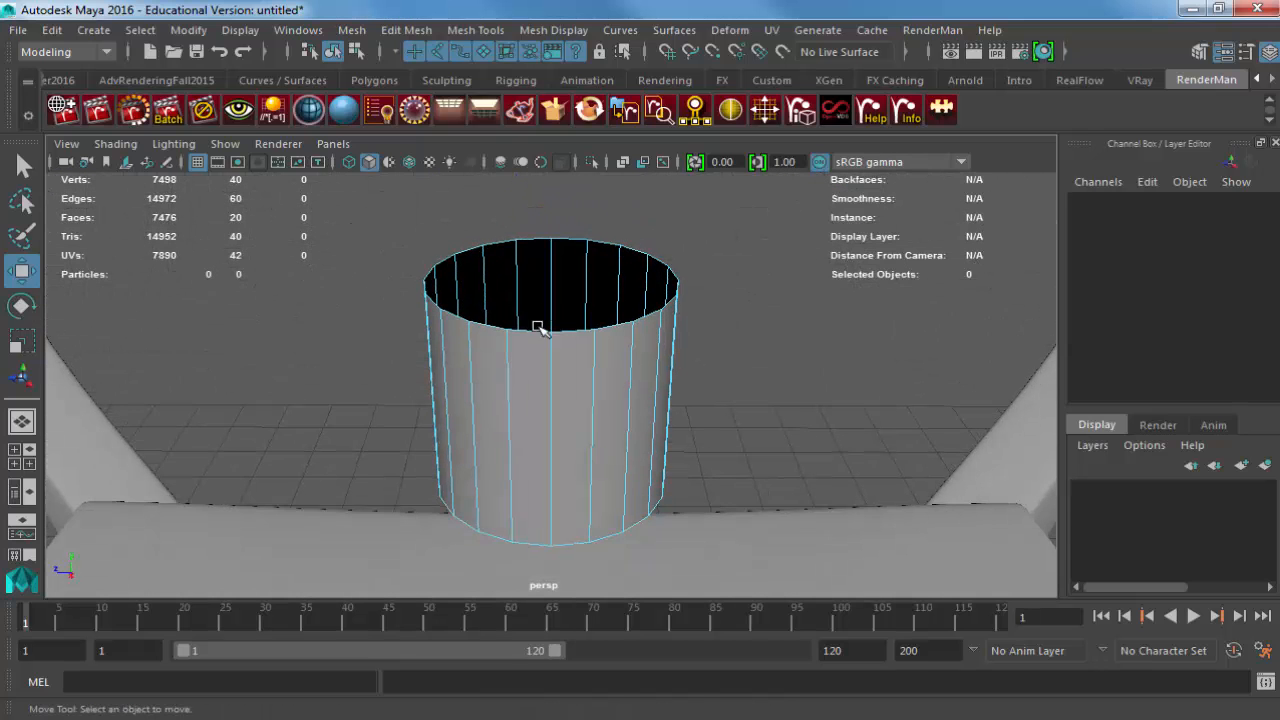
# Scale the open cylinder into a wide, thin ring, about 2.47 in X and Z and about 0.125 in Y.
pyautogui.rightClick(580, 366)
pyautogui.press('r')
pyautogui.moveTo(575, 306); pyautogui.dragTo(569, 286, button='right')
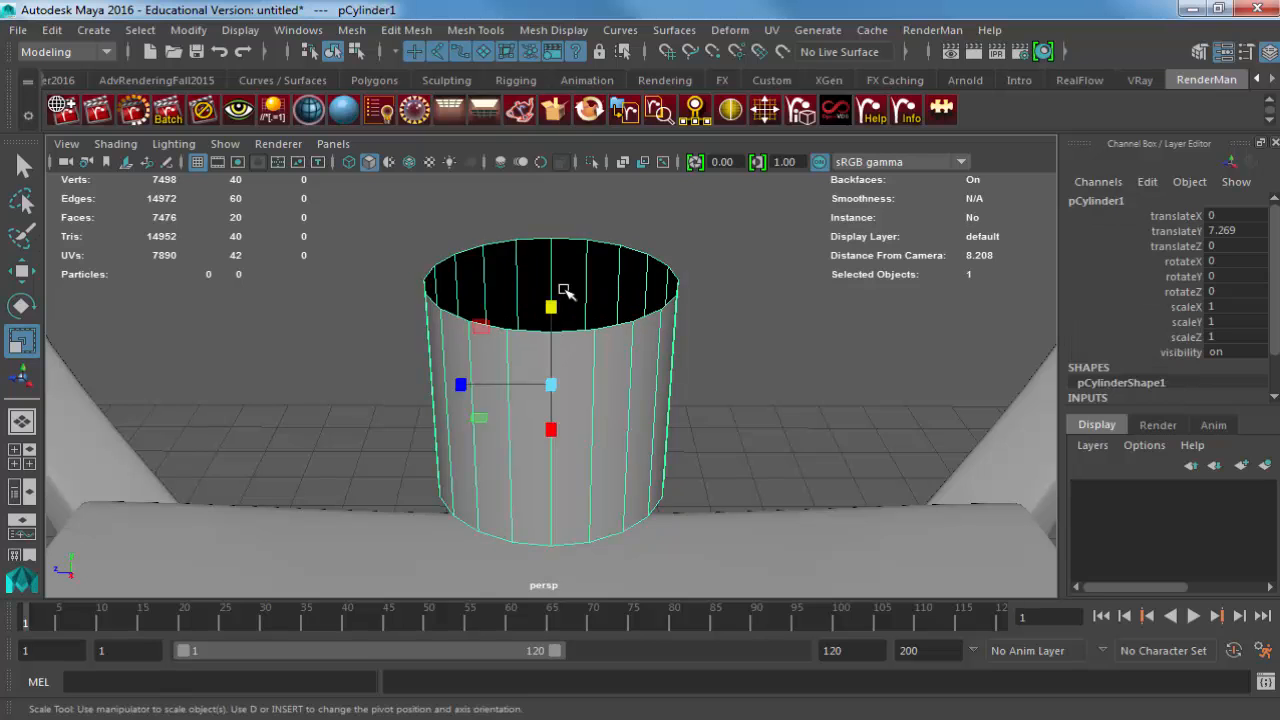
pyautogui.moveTo(553, 294); pyautogui.dragTo(850, 380)
pyautogui.moveTo(551, 305); pyautogui.dragTo(554, 360)
pyautogui.keyDown('alt'); pyautogui.moveTo(580, 372); pyautogui.dragTo(659, 375); pyautogui.keyUp('alt')
pyautogui.scroll(-4, 658, 375)
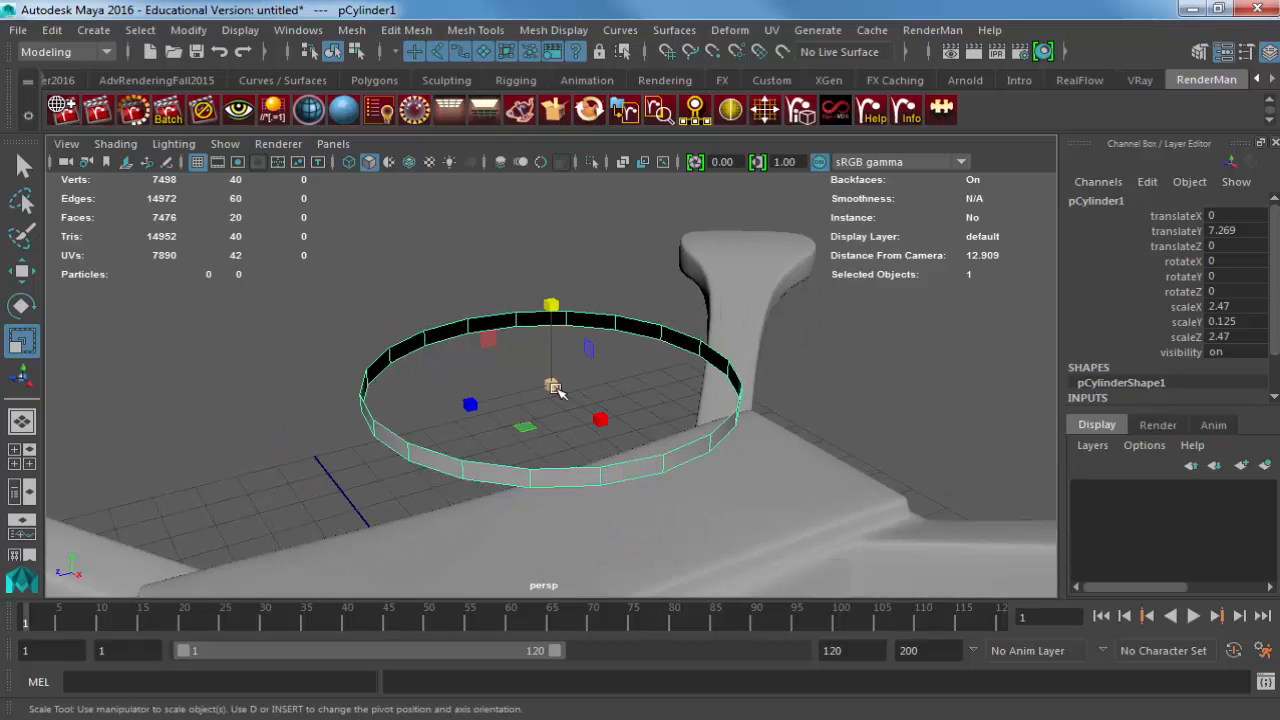
pyautogui.keyDown('alt'); pyautogui.moveTo(557, 390); pyautogui.dragTo(633, 327); pyautogui.keyUp('alt')
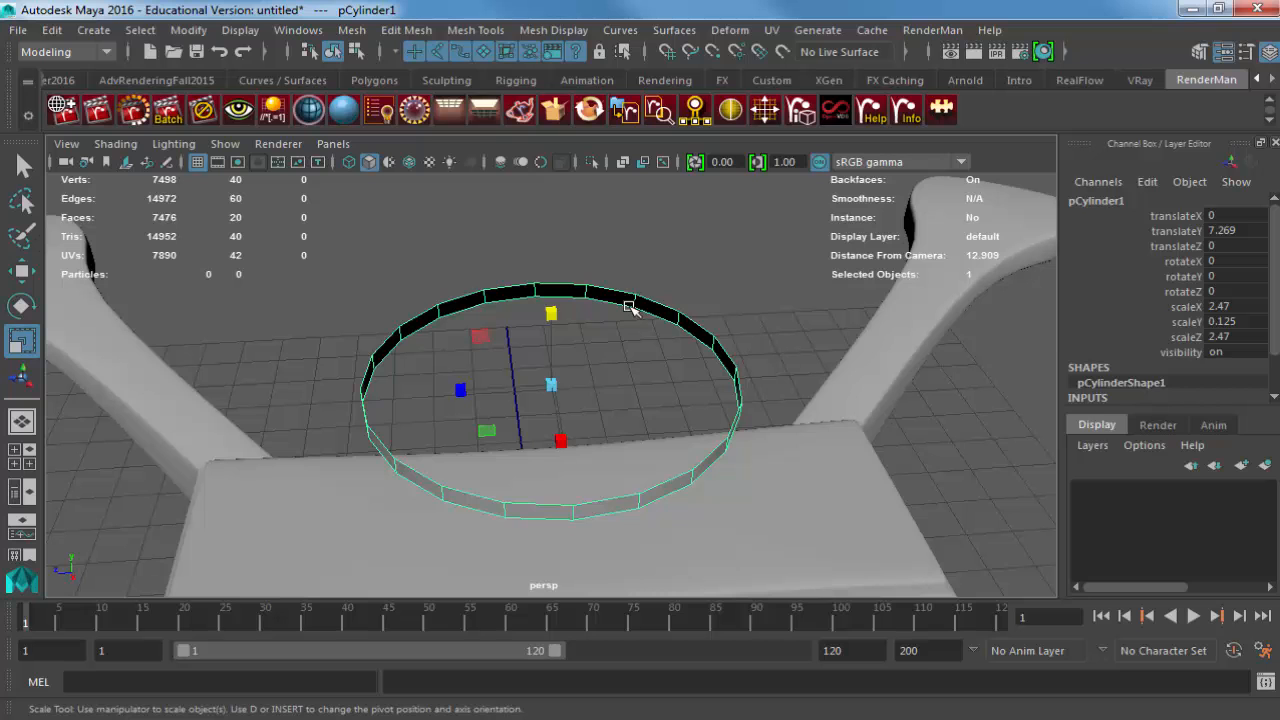
# Switch to the browser and open the full-size image of the white quadcopter with circular propeller guards.
pyautogui.keyDown('alt'); pyautogui.moveTo(449, 380); pyautogui.dragTo(632, 400); pyautogui.keyUp('alt')
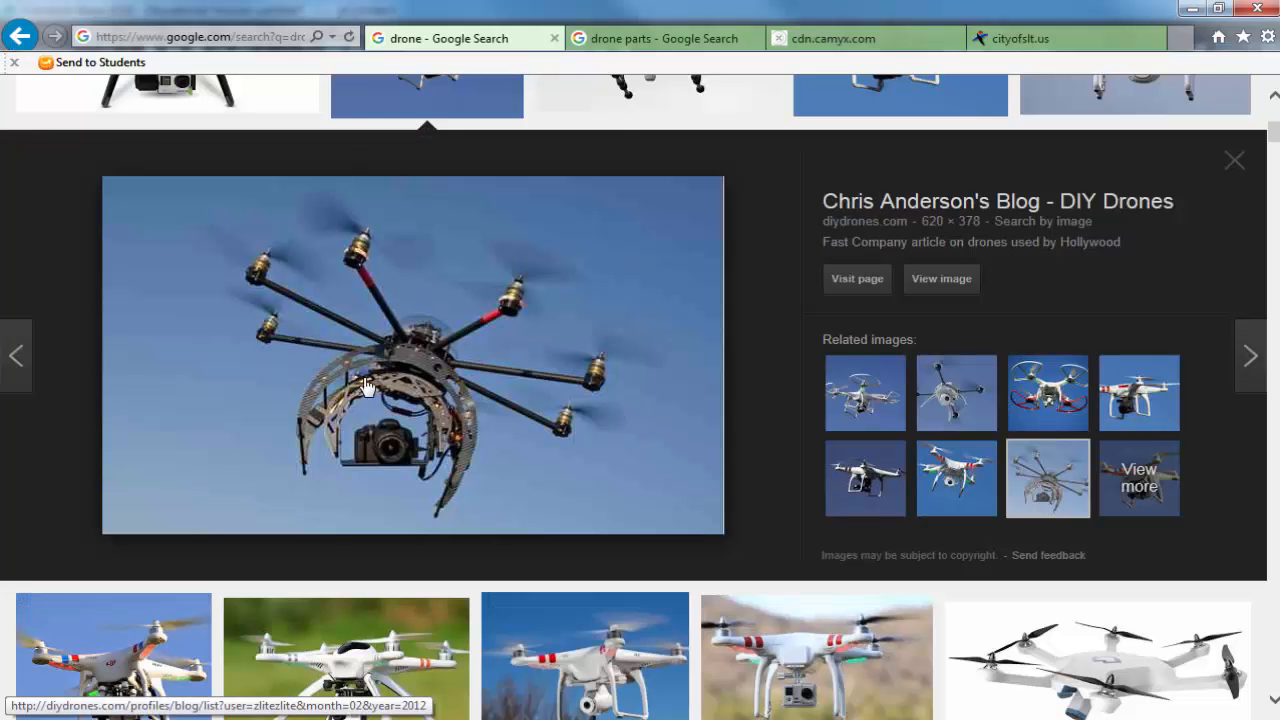
pyautogui.scroll(3, 415, 340)
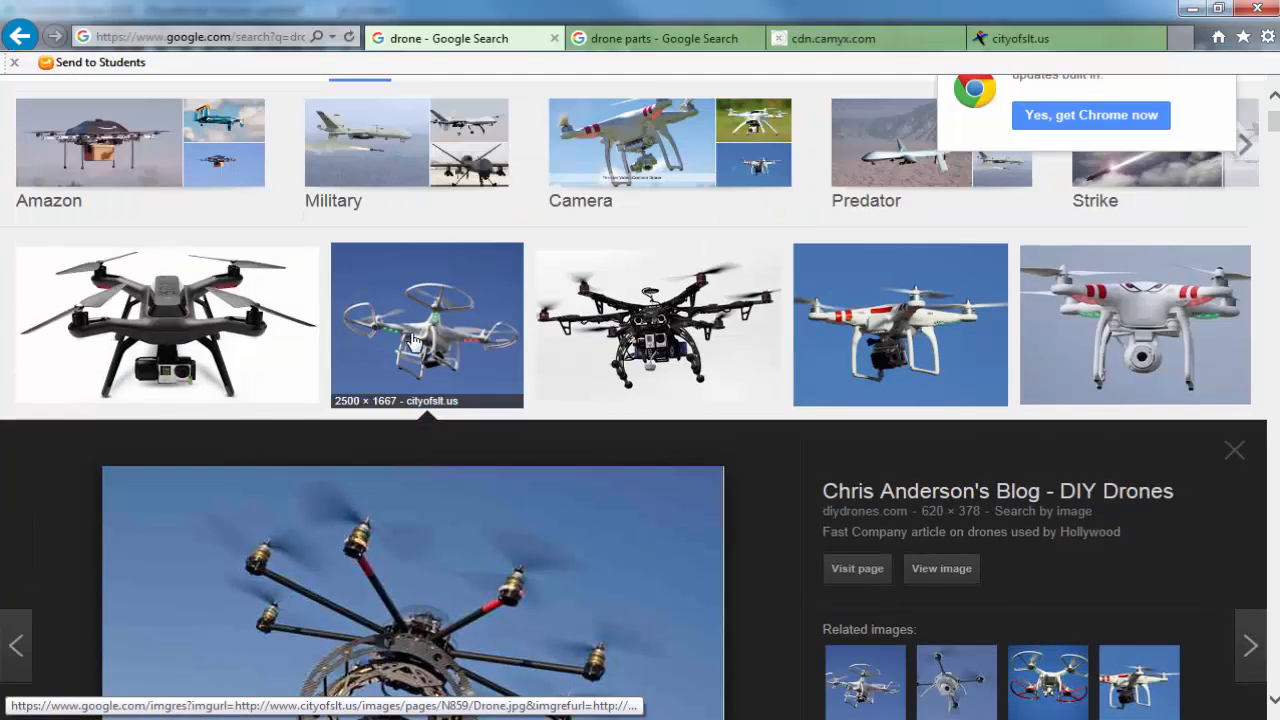
pyautogui.click(416, 312)
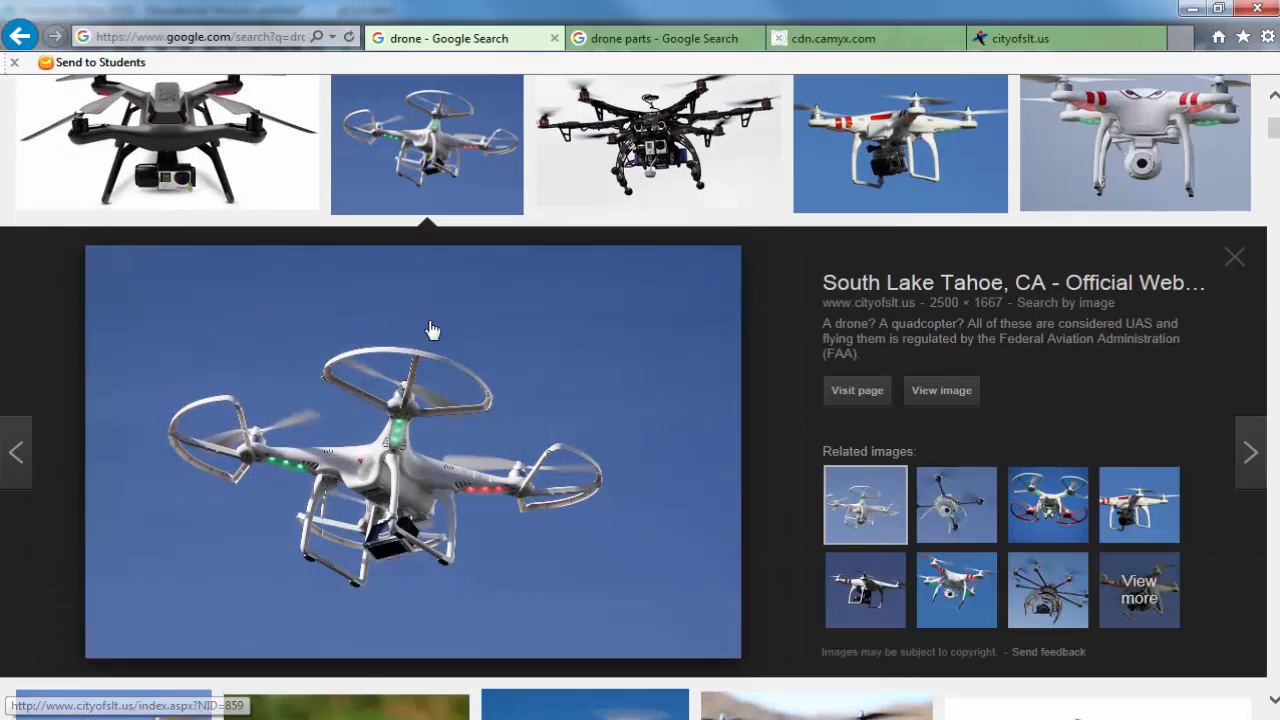
pyautogui.click(918, 392)
pyautogui.scroll(-2, 621, 500)
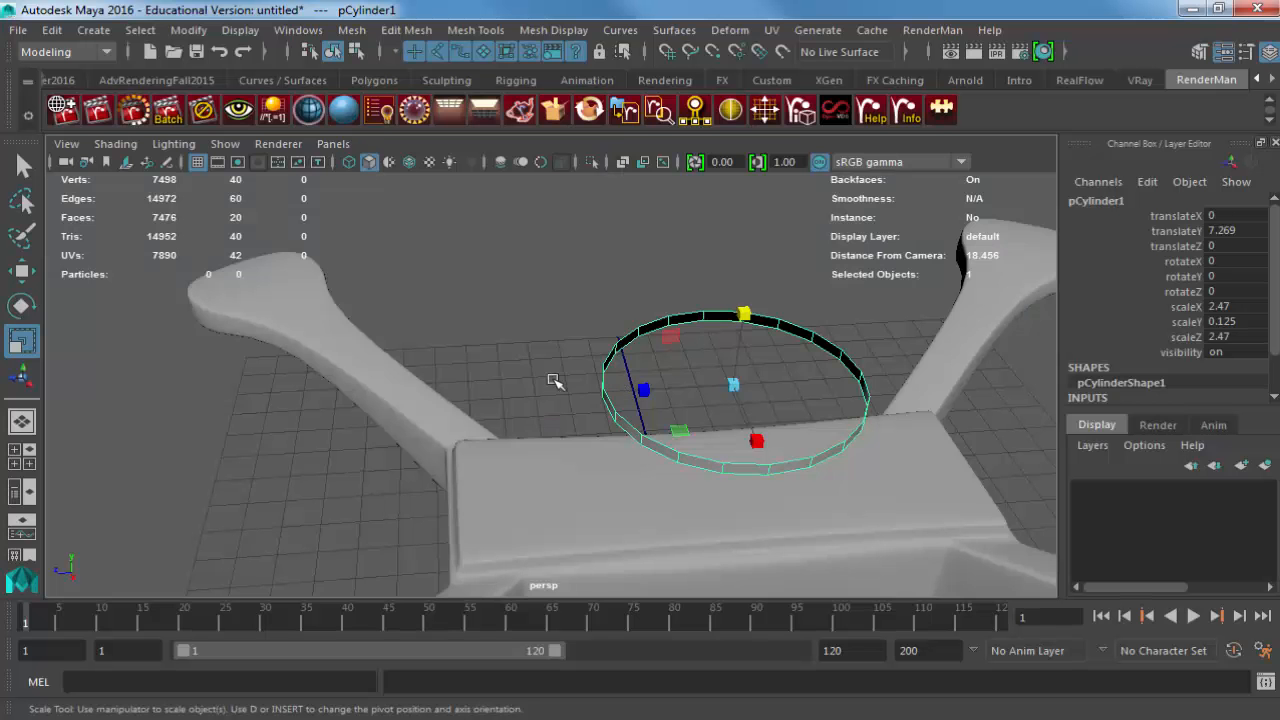
# Move the ring over the rounded tip of one drone arm and lower it to a height of about 5.76.
pyautogui.keyDown('alt'); pyautogui.moveTo(557, 380); pyautogui.dragTo(98, 512); pyautogui.keyUp('alt')
pyautogui.press('w')
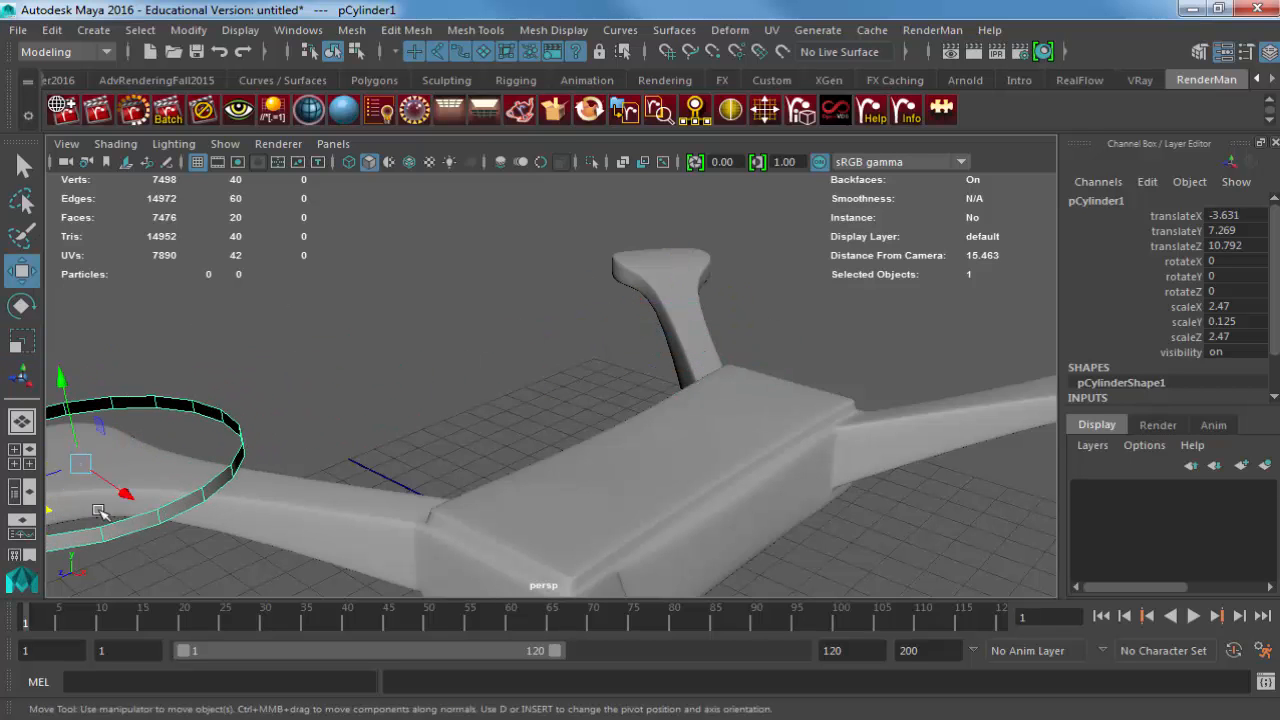
pyautogui.keyDown('alt'); pyautogui.moveTo(98, 512); pyautogui.dragTo(465, 433, button='middle'); pyautogui.keyUp('alt')
pyautogui.keyDown('alt'); pyautogui.moveTo(466, 420); pyautogui.dragTo(552, 463); pyautogui.keyUp('alt')
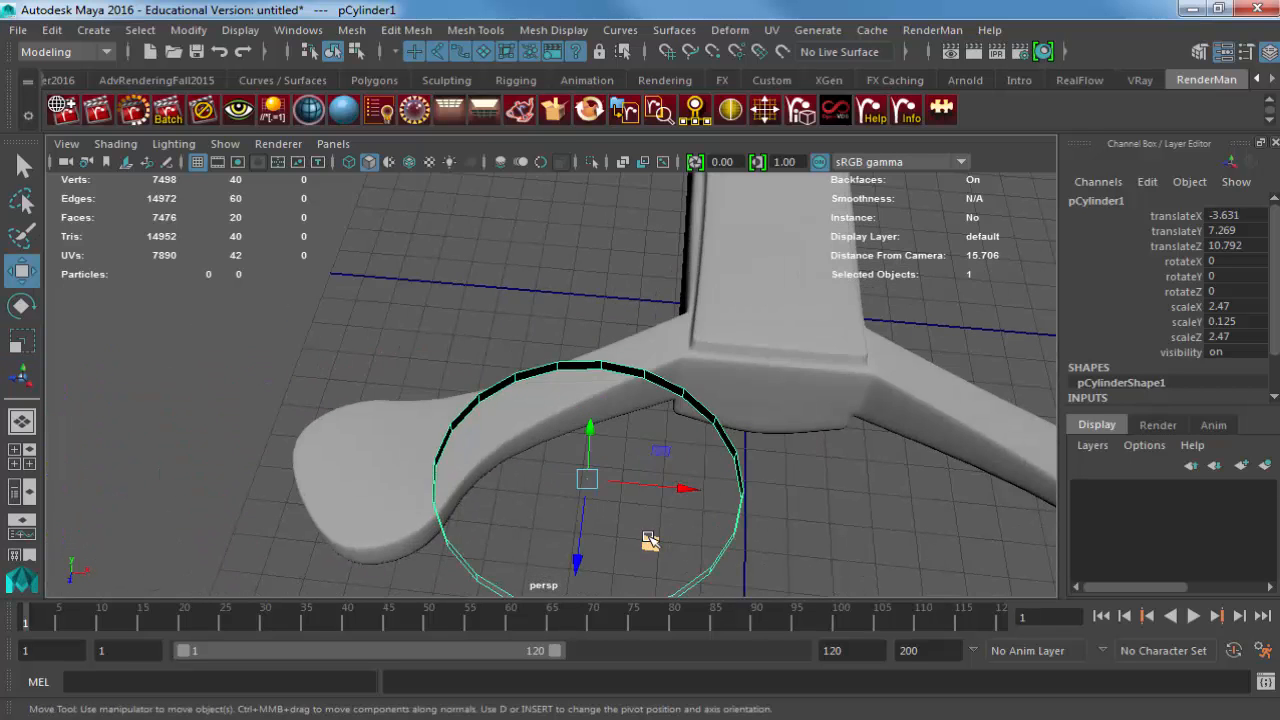
pyautogui.moveTo(650, 540); pyautogui.dragTo(434, 491, button='middle')
pyautogui.keyDown('alt'); pyautogui.moveTo(434, 491); pyautogui.dragTo(363, 363); pyautogui.keyUp('alt')
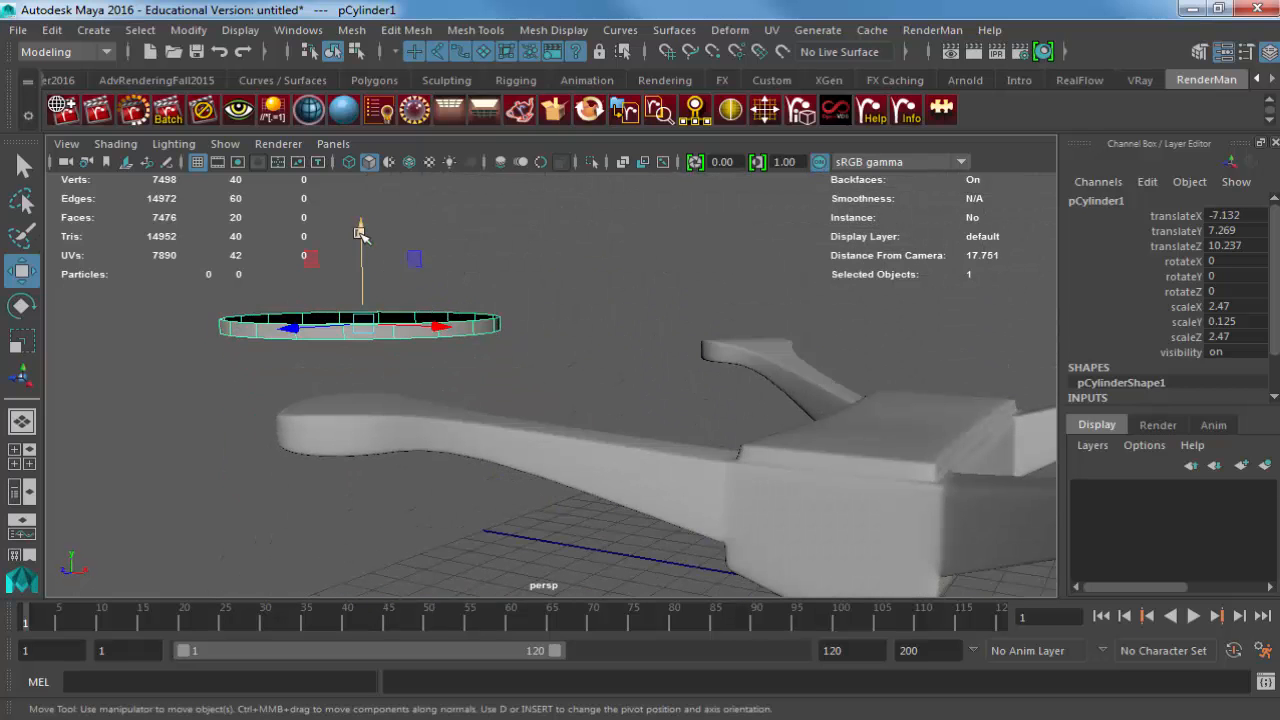
pyautogui.moveTo(360, 233); pyautogui.dragTo(376, 482)
# Scale the ring to about 3.55 in X and Z and 0.419 in Y, centring it around the arm's rounded tip.
pyautogui.press('r')
pyautogui.press('w')
pyautogui.press('r')
pyautogui.hotkey('ctrl', 'z')
pyautogui.press('w')
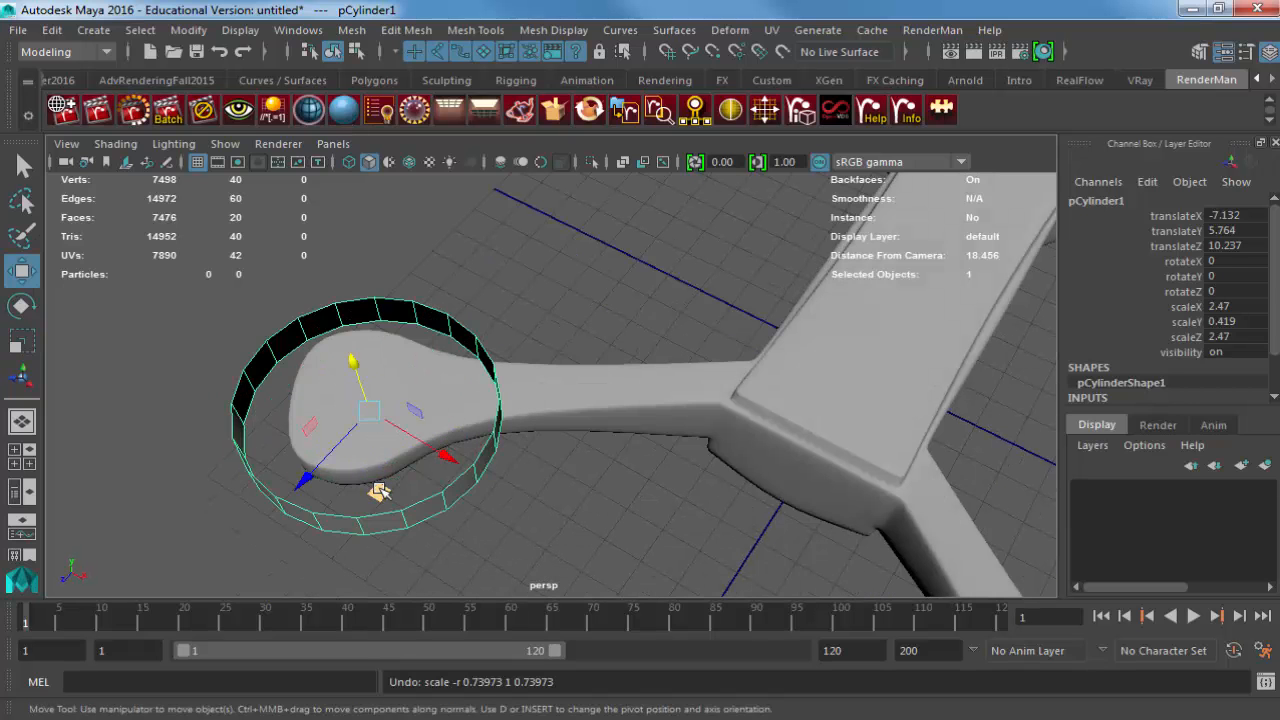
pyautogui.moveTo(378, 490); pyautogui.dragTo(372, 462, button='middle')
pyautogui.press('r')
pyautogui.keyDown('alt'); pyautogui.moveTo(372, 462); pyautogui.dragTo(400, 349); pyautogui.keyUp('alt')
pyautogui.press('w')
pyautogui.click(360, 311)
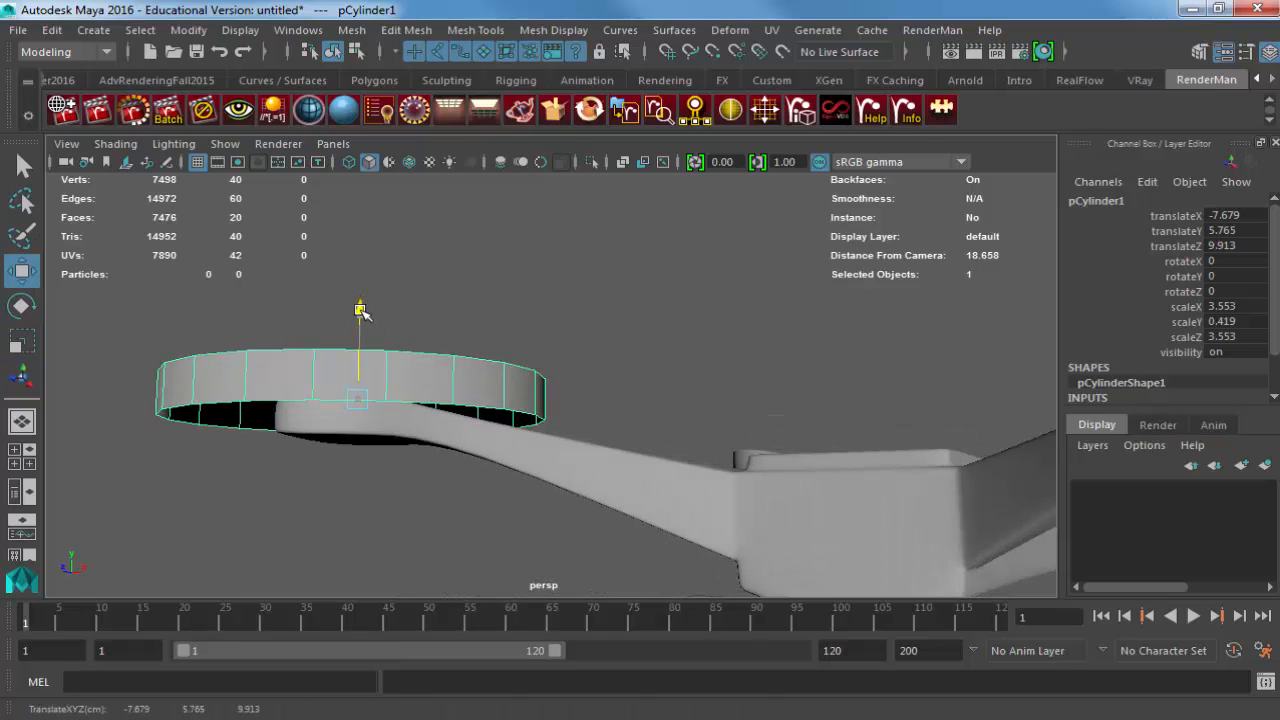
pyautogui.keyDown('alt'); pyautogui.moveTo(499, 410); pyautogui.dragTo(527, 368); pyautogui.keyUp('alt')
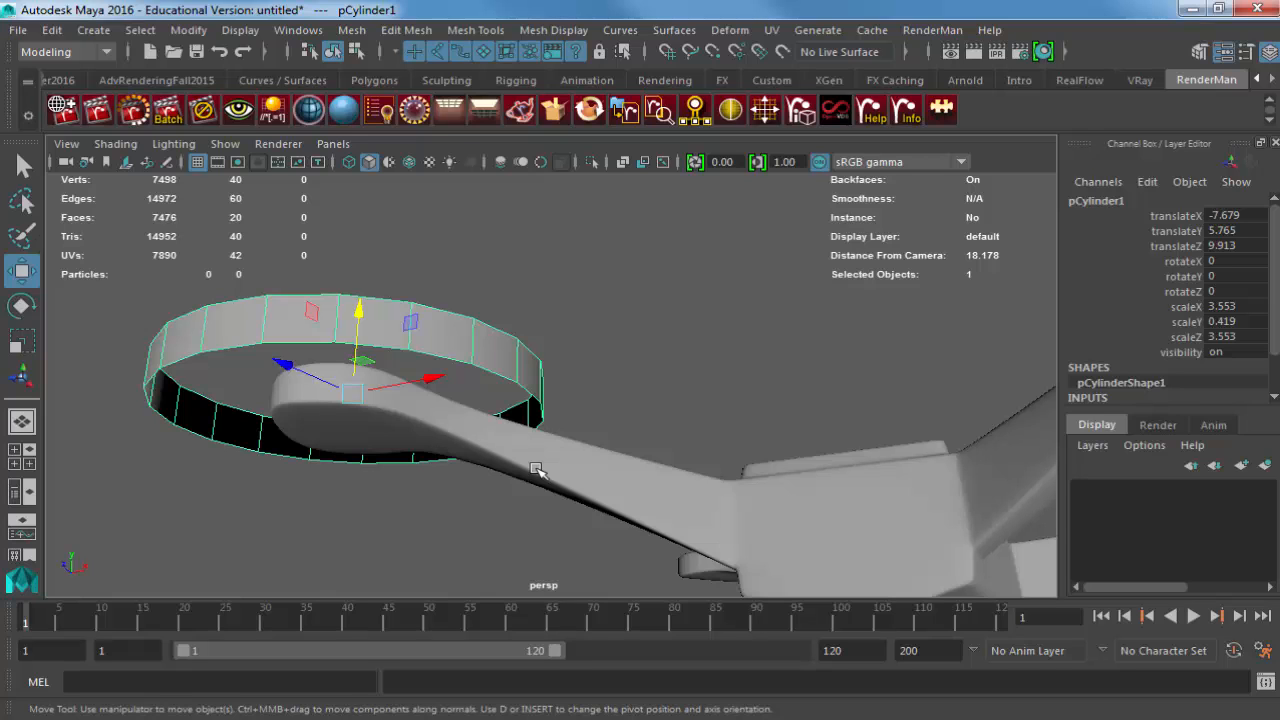
# Return the ring to the centre of the scene by setting its translateX and translateZ to 0.
pyautogui.doubleClick(1228, 216)
pyautogui.write('0')
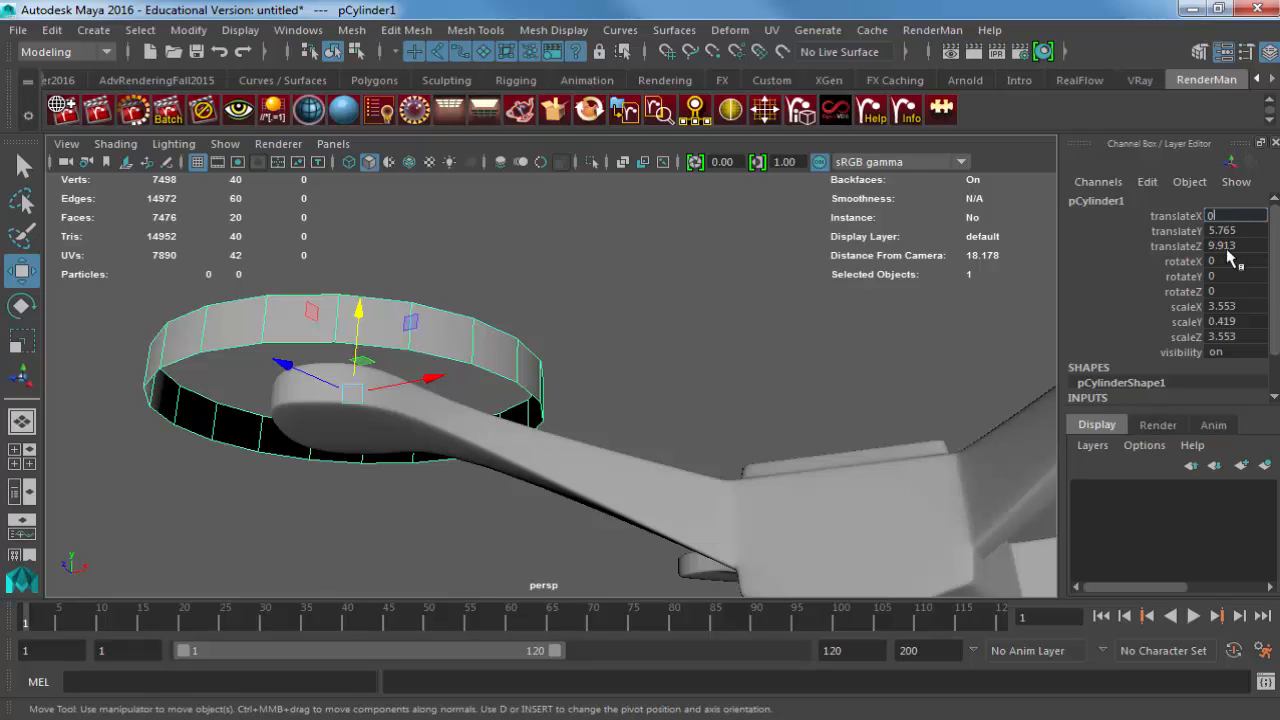
pyautogui.doubleClick(1228, 246)
pyautogui.write('0')
pyautogui.press('Return')
pyautogui.keyDown('alt'); pyautogui.moveTo(832, 338); pyautogui.dragTo(507, 418); pyautogui.keyUp('alt')
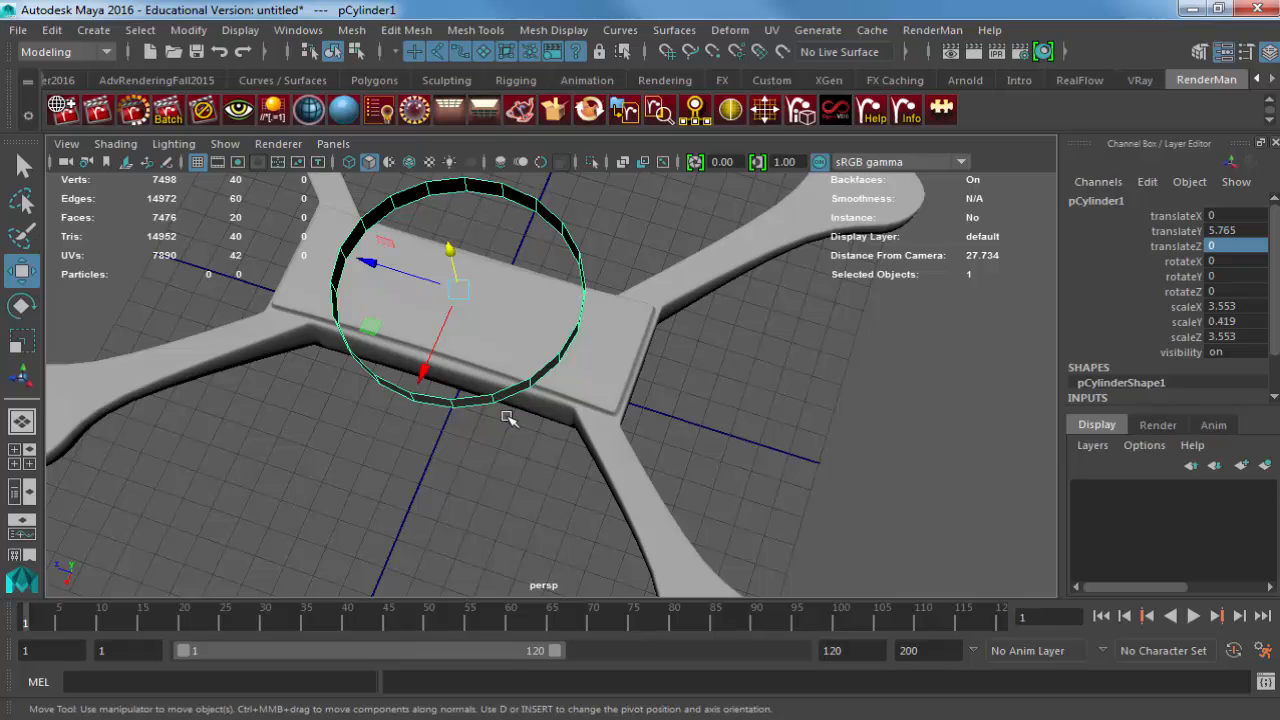
# Try moving the drone body along the X, Z and Y axes, undoing each move.
pyautogui.click(595, 375)
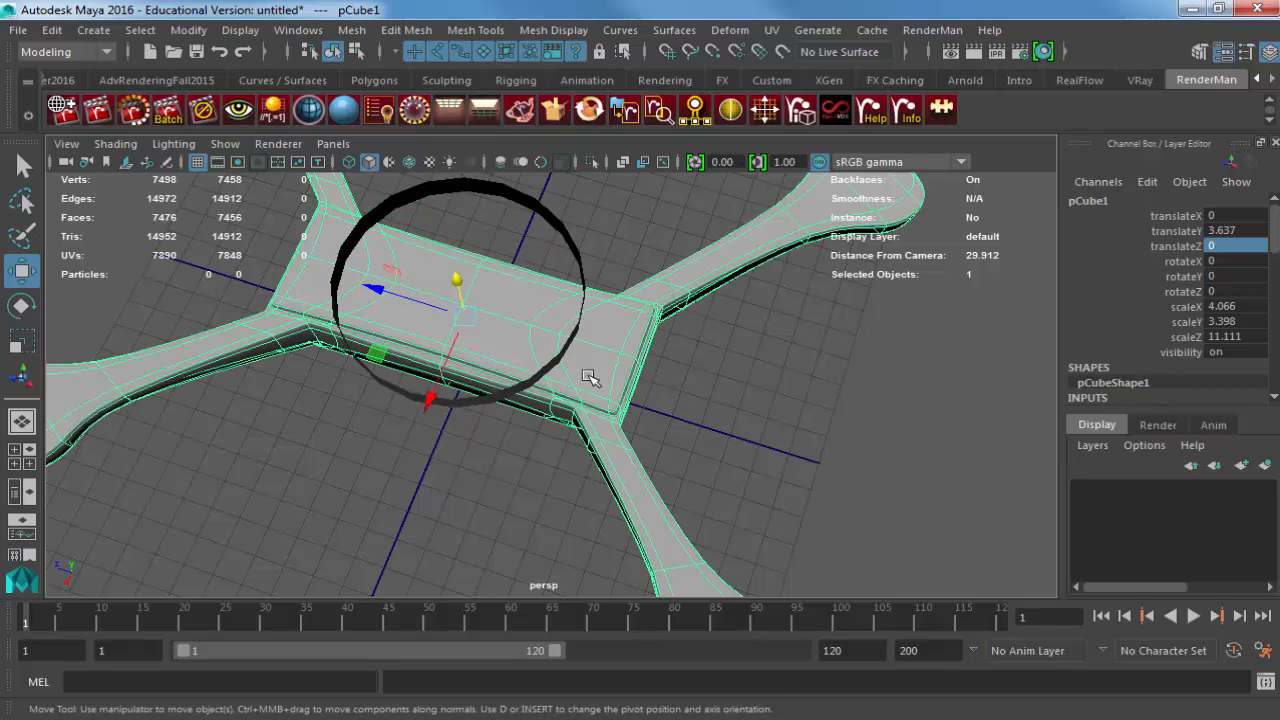
pyautogui.keyDown('alt'); pyautogui.moveTo(519, 402); pyautogui.dragTo(558, 447); pyautogui.keyUp('alt')
pyautogui.keyDown('alt'); pyautogui.moveTo(626, 446); pyautogui.dragTo(514, 440, button='right'); pyautogui.keyUp('alt')
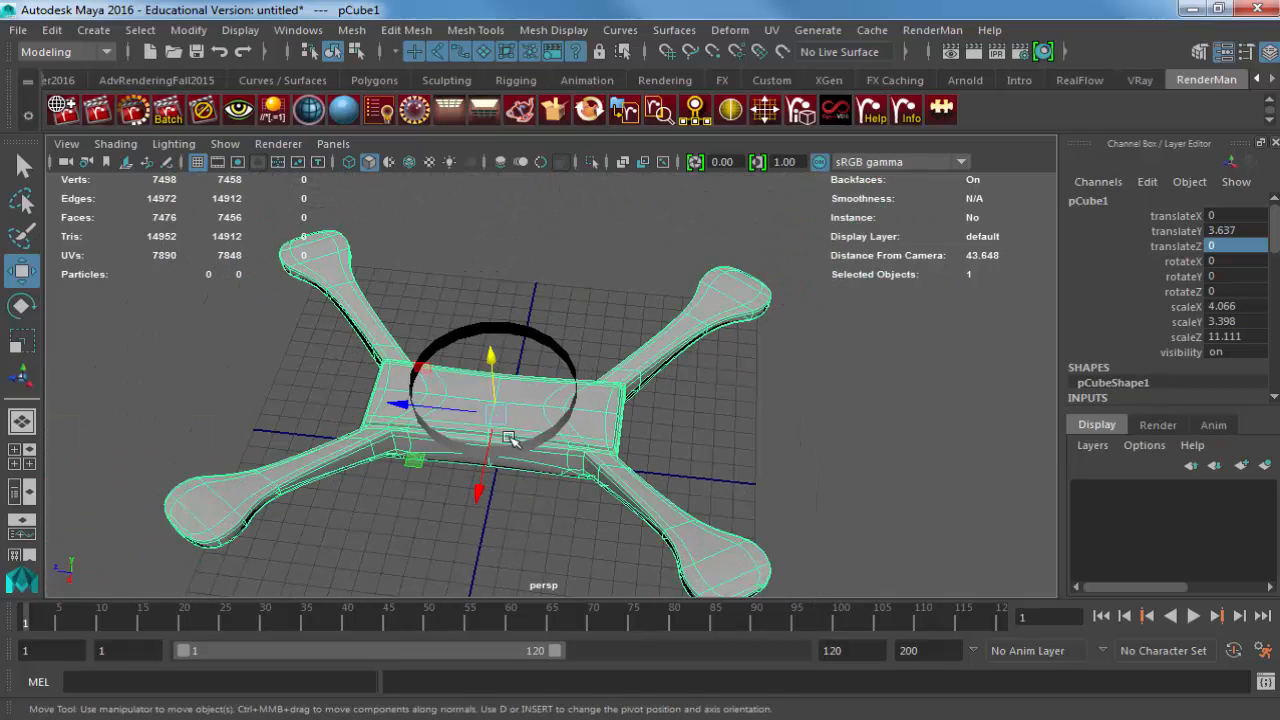
pyautogui.moveTo(481, 486); pyautogui.dragTo(431, 590)
pyautogui.hotkey('ctrl', 'z')
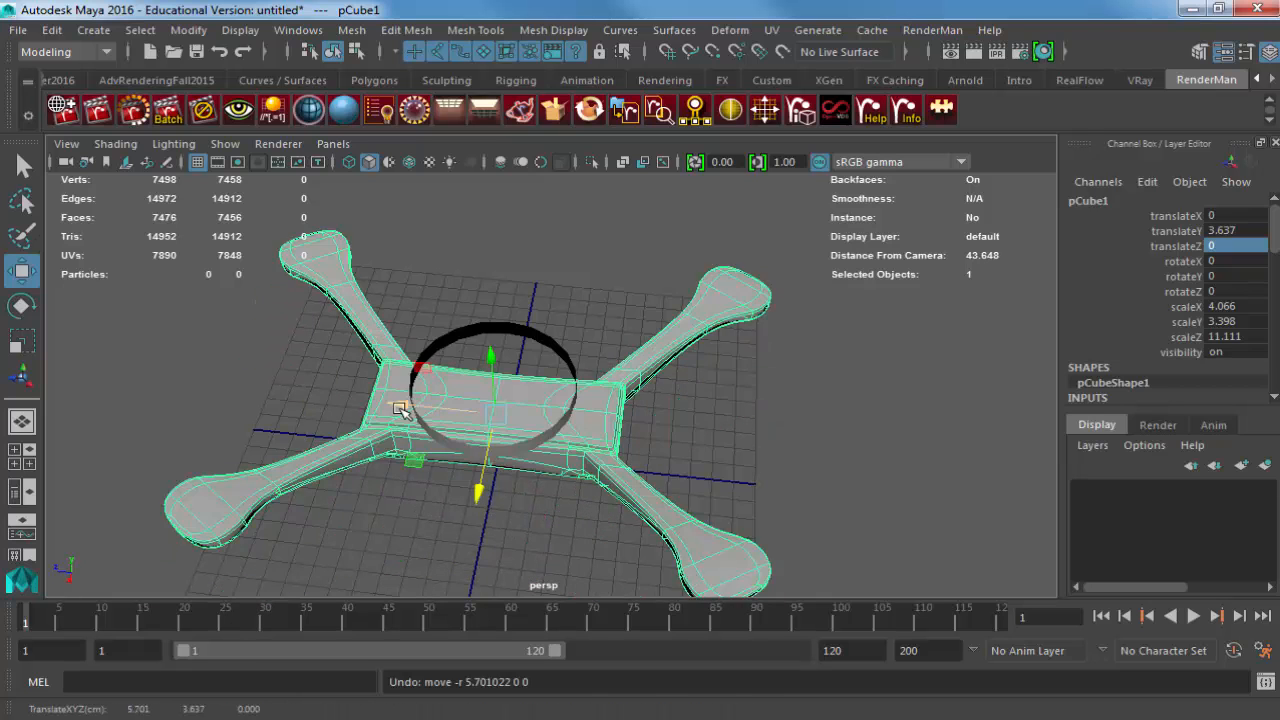
pyautogui.moveTo(402, 432); pyautogui.dragTo(717, 409)
pyautogui.hotkey('ctrl', 'z')
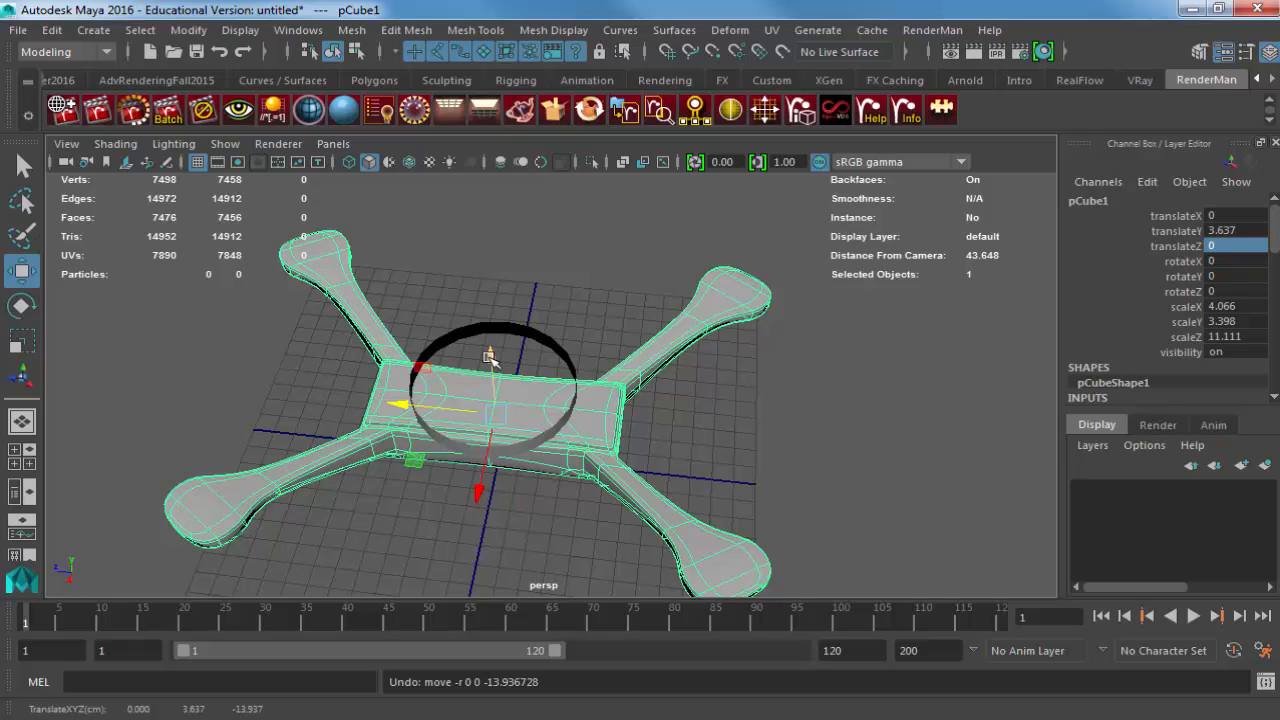
pyautogui.moveTo(491, 357); pyautogui.dragTo(491, 365)
pyautogui.hotkey('ctrl', 'z')
# Extrude all of the ring's faces to give its wall thickness, and return to object selection.
pyautogui.click(545, 345)
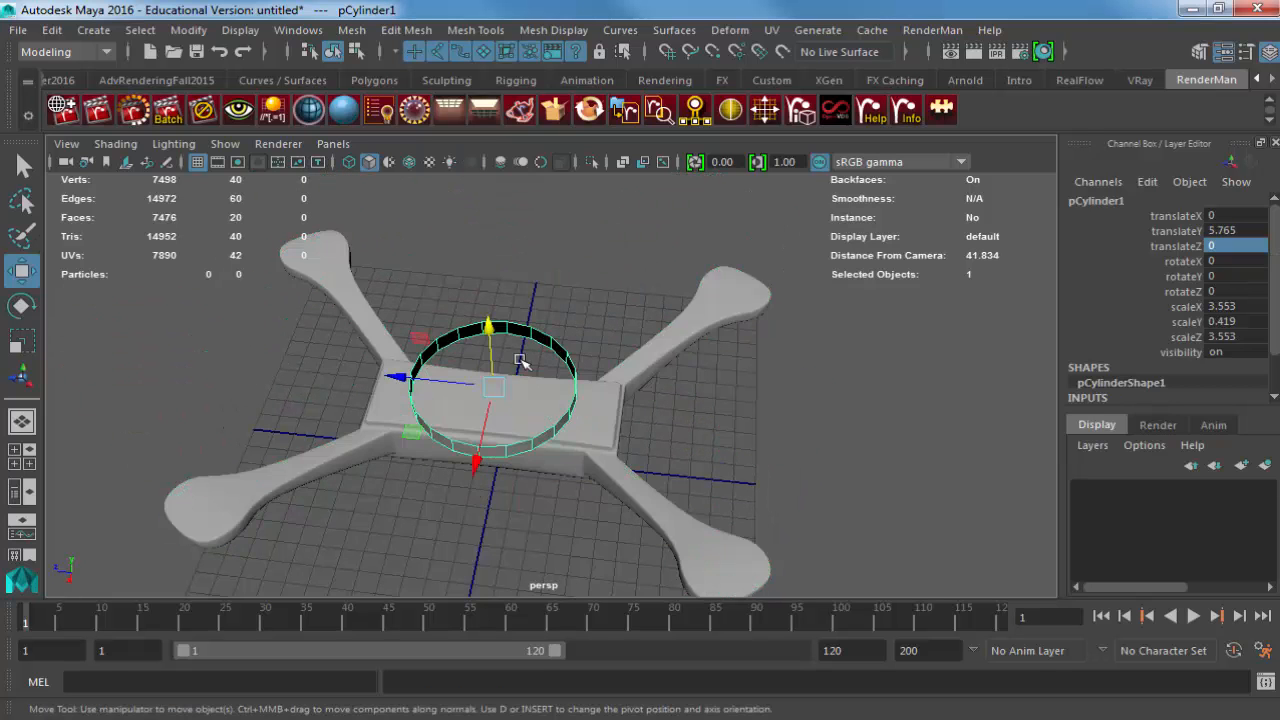
pyautogui.keyDown('alt'); pyautogui.moveTo(523, 357); pyautogui.dragTo(658, 368, button='right'); pyautogui.keyUp('alt')
pyautogui.keyDown('alt'); pyautogui.moveTo(658, 368); pyautogui.dragTo(566, 314); pyautogui.keyUp('alt')
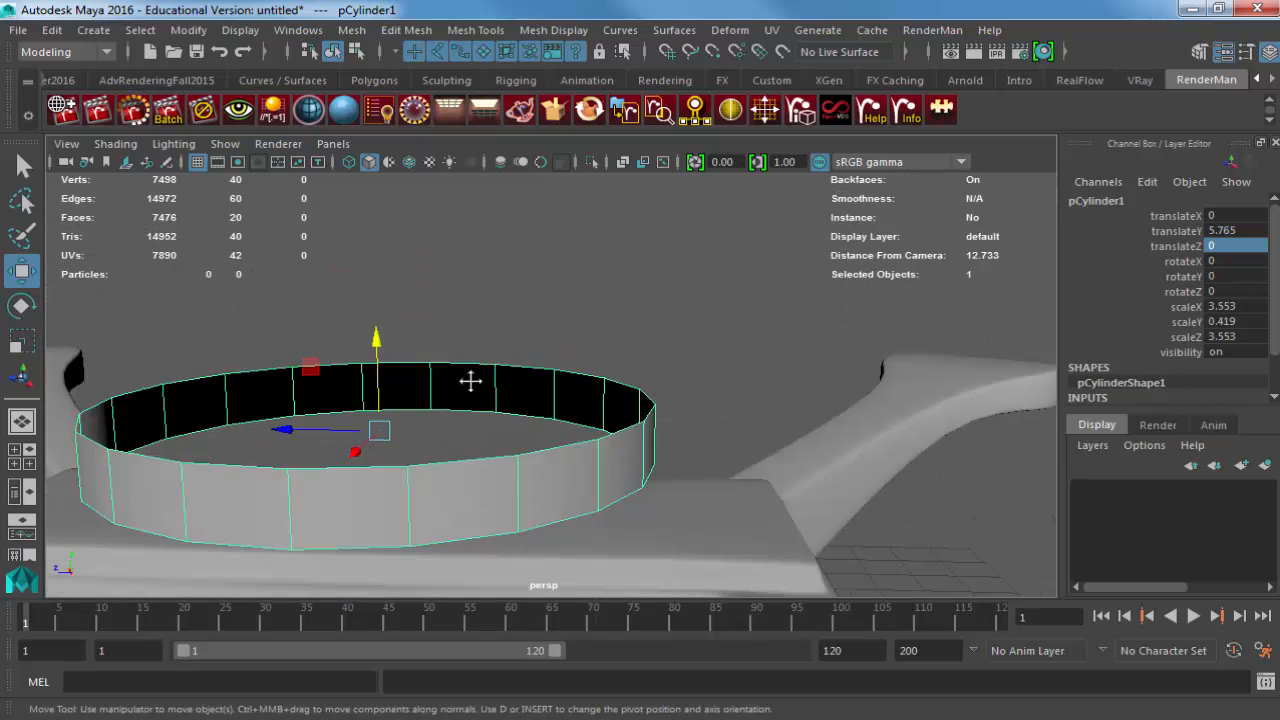
pyautogui.keyDown('alt'); pyautogui.moveTo(466, 380); pyautogui.dragTo(551, 323); pyautogui.keyUp('alt')
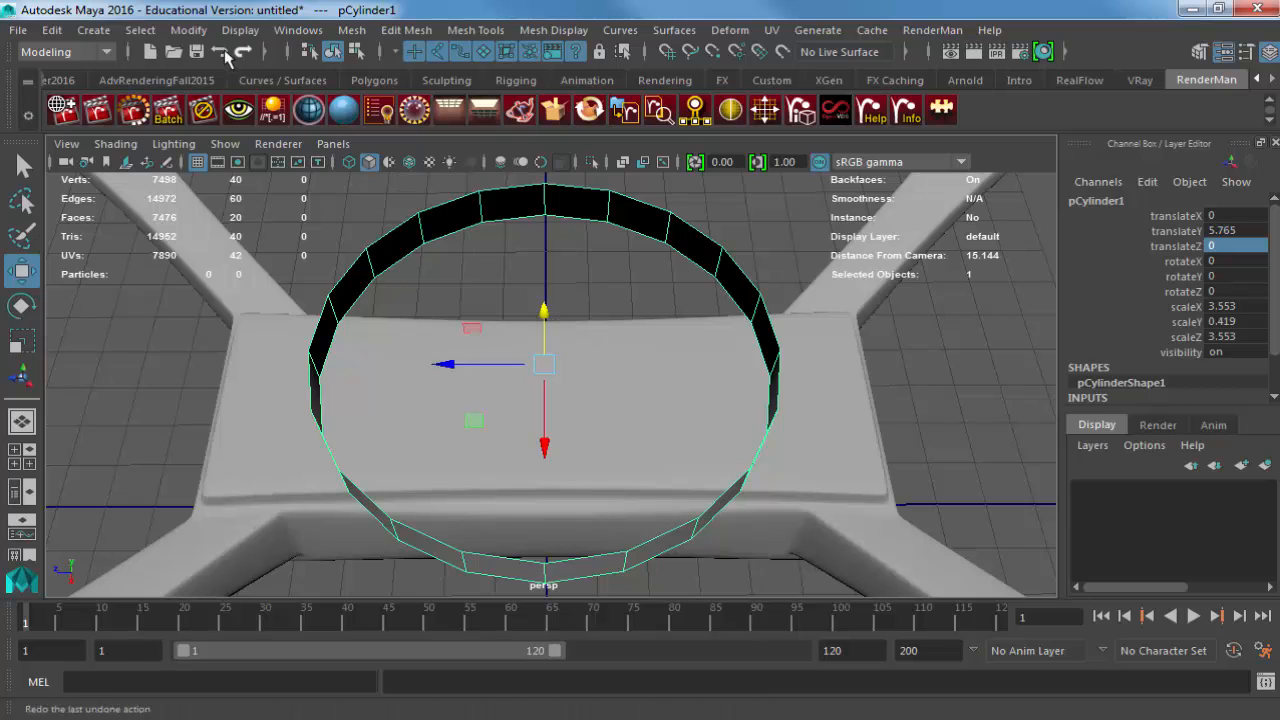
pyautogui.keyDown('shift'); pyautogui.moveTo(477, 210); pyautogui.dragTo(495, 235, button='right'); pyautogui.keyUp('shift')
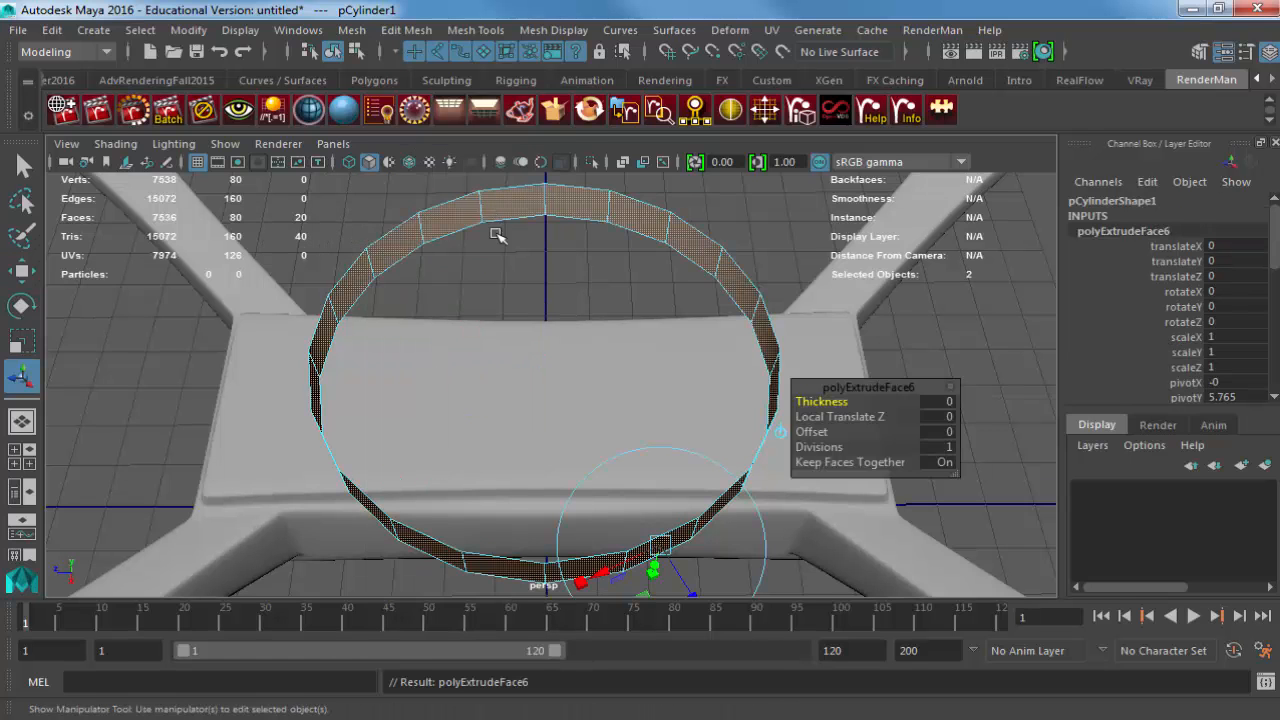
pyautogui.keyDown('alt'); pyautogui.moveTo(689, 550); pyautogui.dragTo(668, 501, button='middle'); pyautogui.keyUp('alt')
pyautogui.moveTo(654, 526); pyautogui.dragTo(674, 537)
pyautogui.press('w')
pyautogui.moveTo(349, 453); pyautogui.dragTo(505, 440, button='right')
# Bevel the ring's upper and lower inner and outer edge loops with a fraction of 0.1 and 2 segments.
pyautogui.keyDown('alt'); pyautogui.moveTo(505, 440); pyautogui.dragTo(449, 277, button='middle'); pyautogui.keyUp('alt')
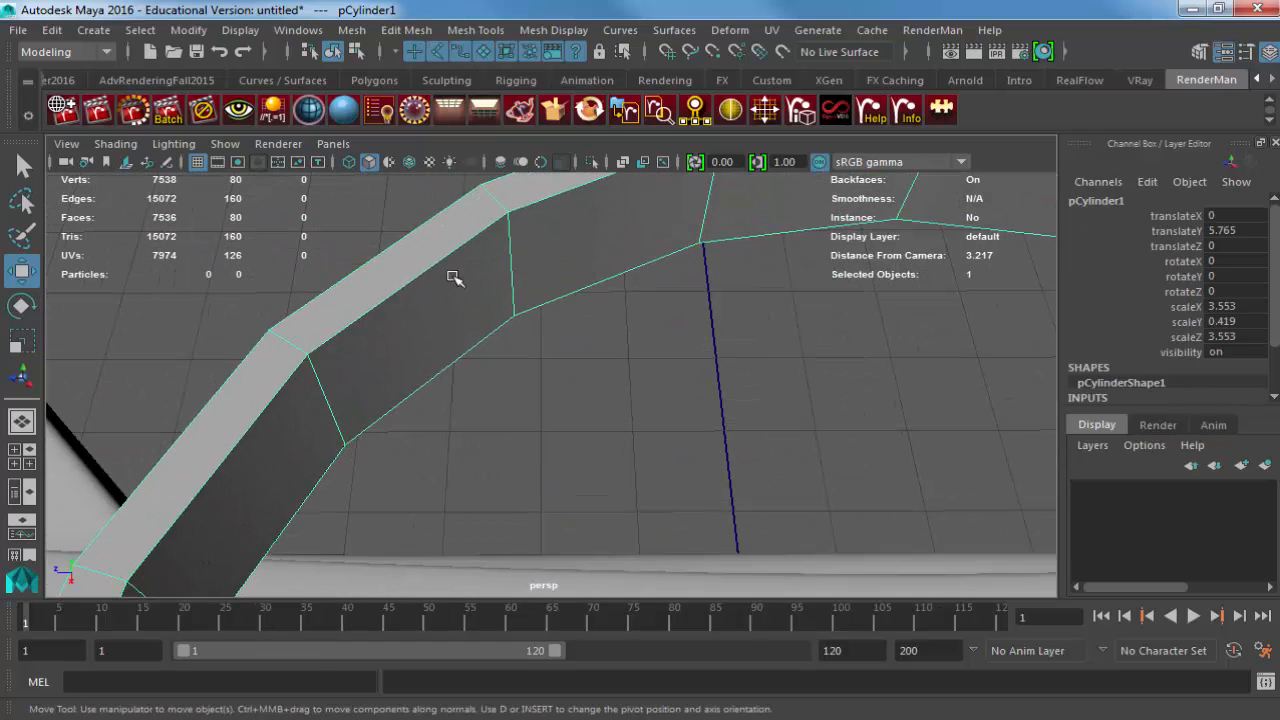
pyautogui.moveTo(425, 263)
pyautogui.keyDown('shift'); pyautogui.mouseDown(button='right')
pyautogui.moveTo(420, 204)
pyautogui.moveTo(424, 255)
pyautogui.mouseUp(button='right'); pyautogui.keyUp('shift')
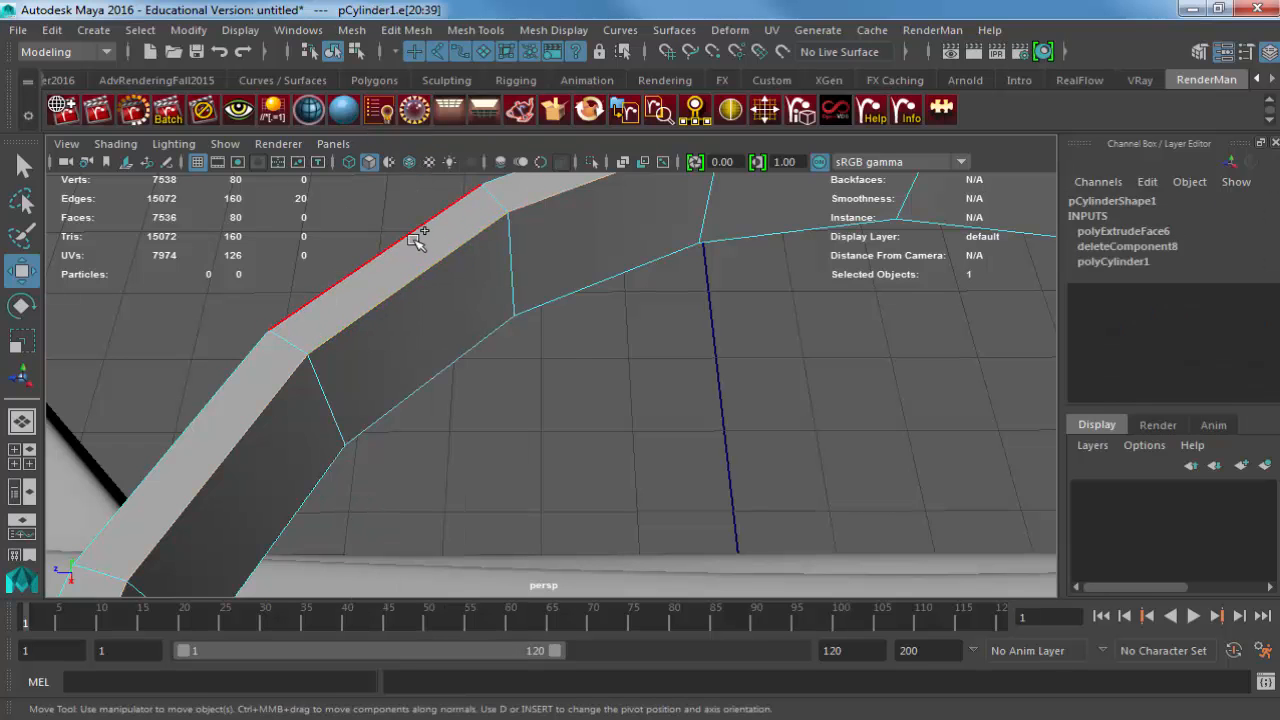
pyautogui.doubleClick(451, 358)
pyautogui.keyDown('alt'); pyautogui.moveTo(451, 360); pyautogui.dragTo(620, 234); pyautogui.keyUp('alt')
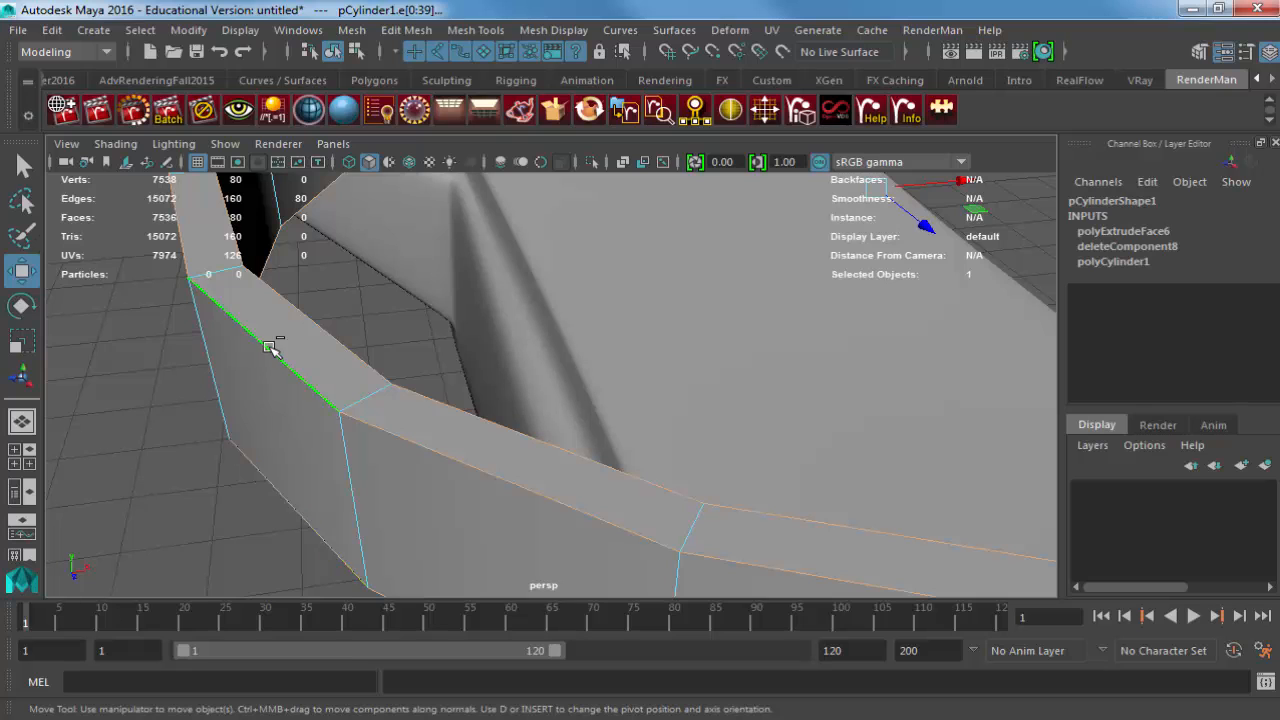
pyautogui.keyDown('shift'); pyautogui.moveTo(269, 347); pyautogui.dragTo(322, 348, button='right'); pyautogui.keyUp('shift')
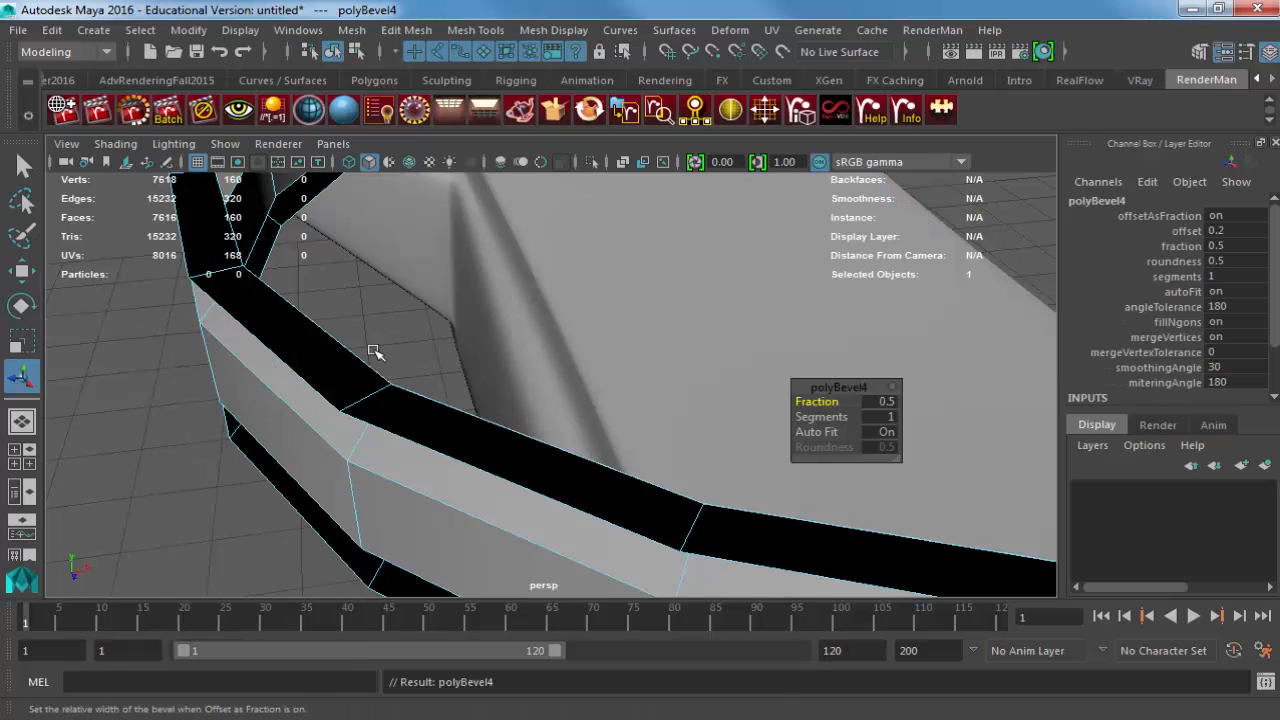
pyautogui.click(877, 401)
pyautogui.write('0.1')
pyautogui.press('Return')
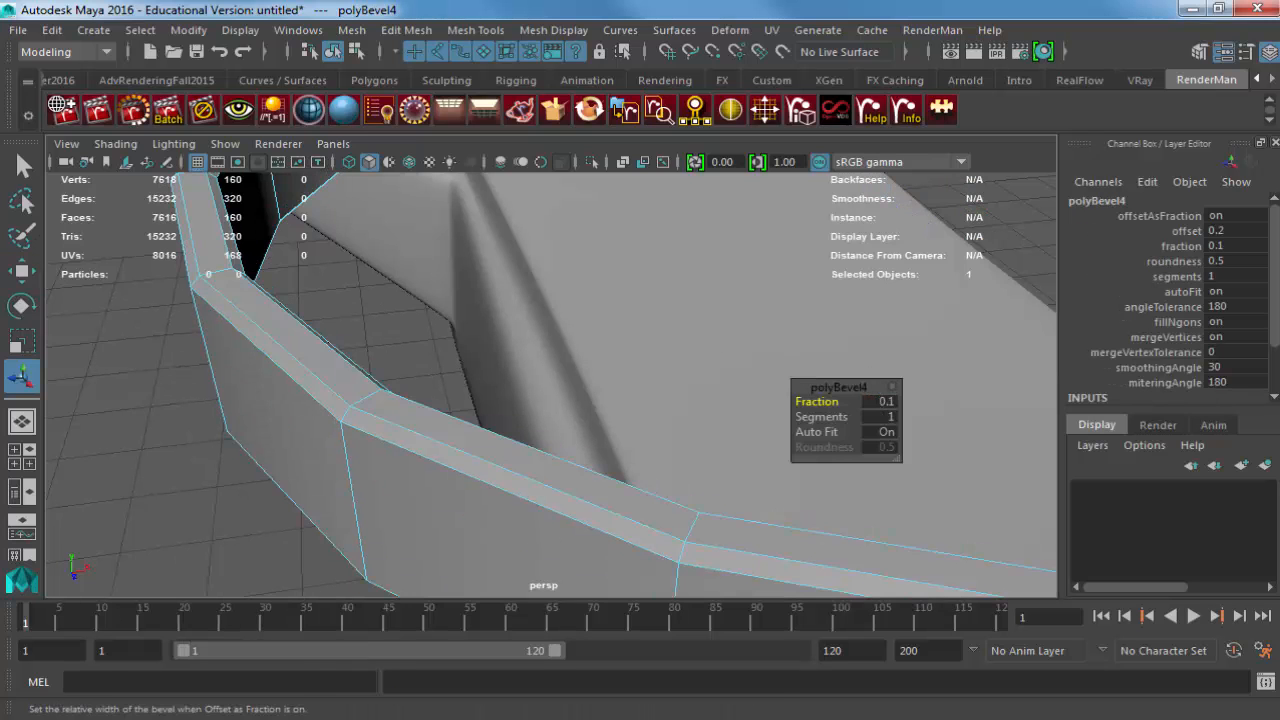
pyautogui.click(880, 416)
pyautogui.write('2')
pyautogui.press('Return')
pyautogui.press('F8')
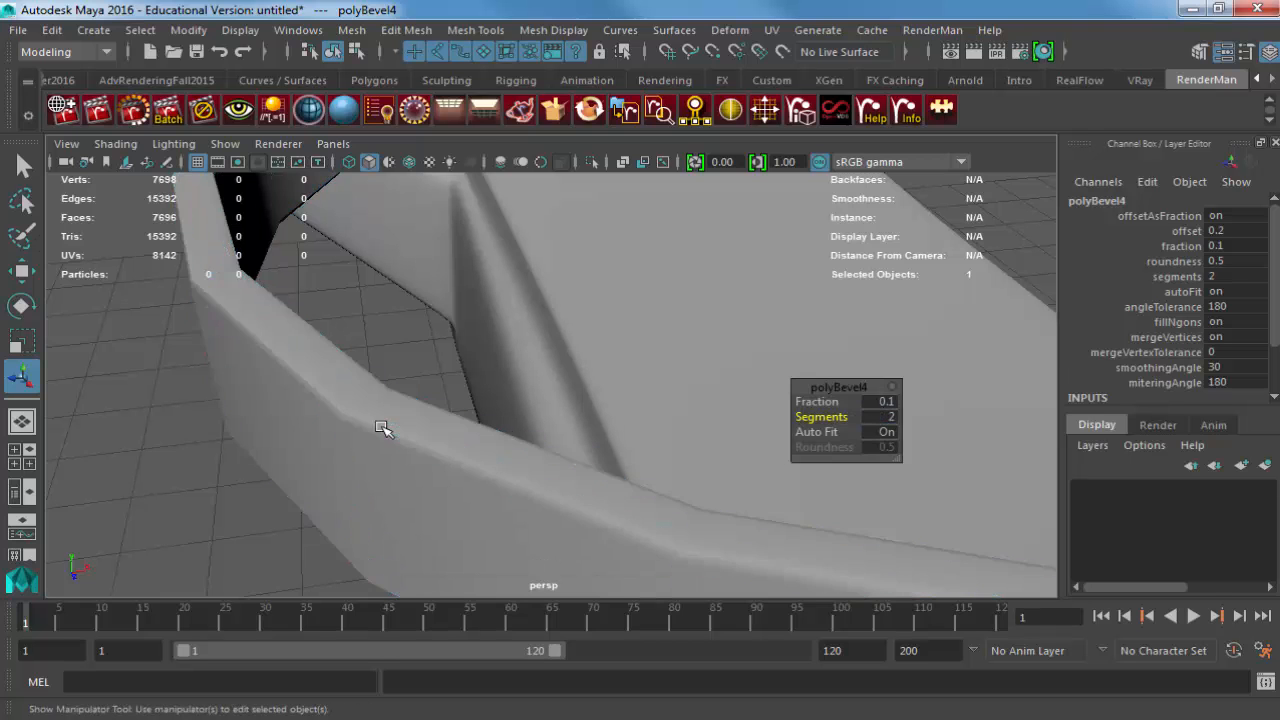
# Smooth the beveled ring's mesh to make its outline rounder, and select the ring.
pyautogui.scroll(-5, 390, 375)
pyautogui.click(258, 412)
pyautogui.keyDown('alt'); pyautogui.moveTo(258, 412); pyautogui.dragTo(484, 406); pyautogui.keyUp('alt')
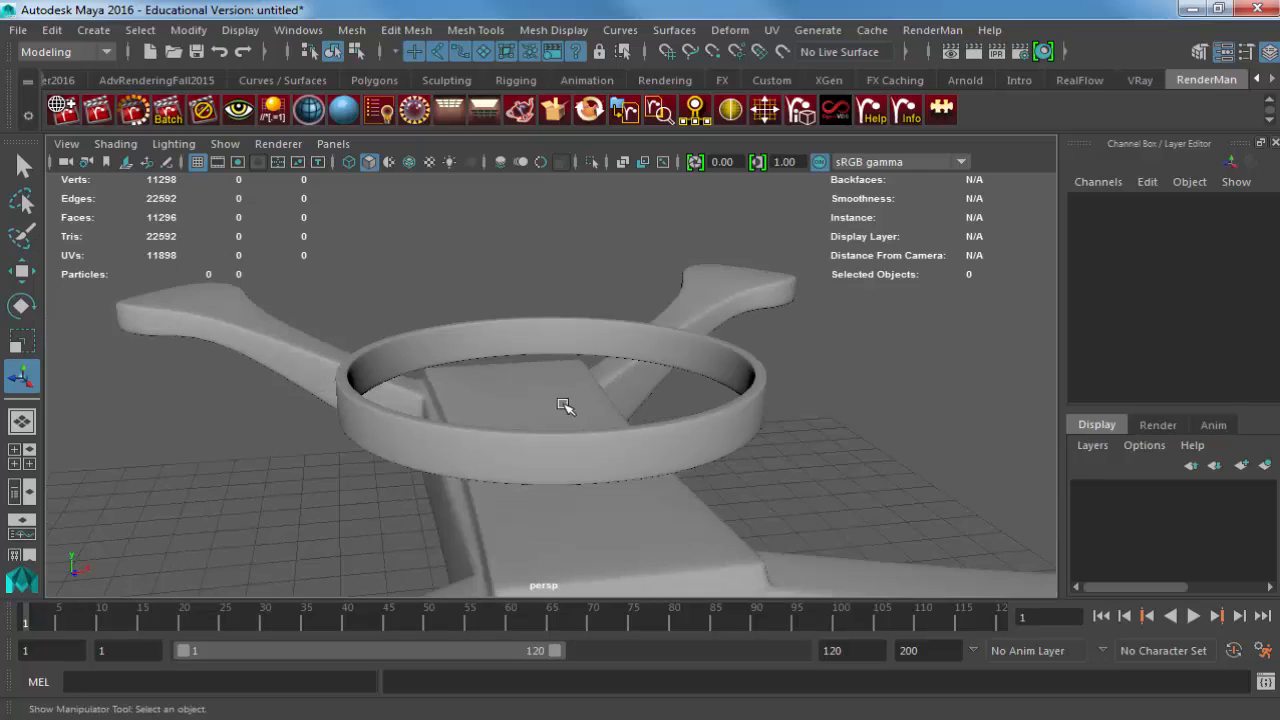
pyautogui.click(581, 437)
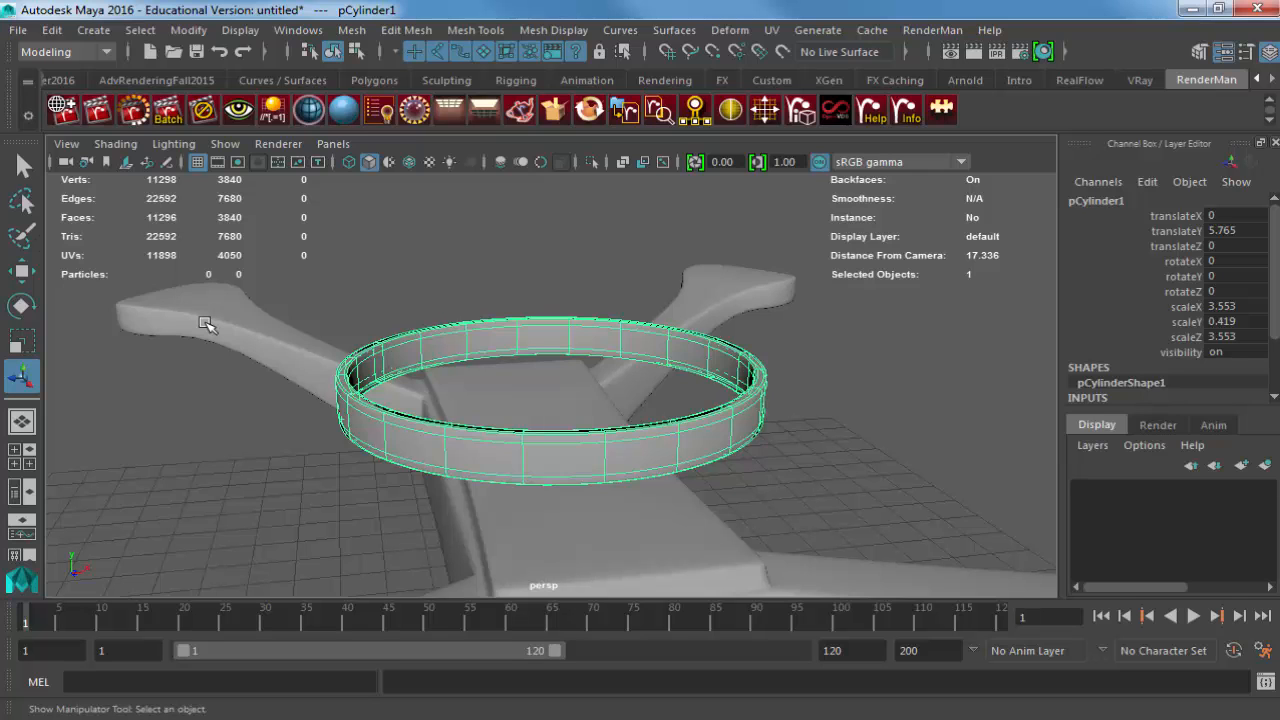
pyautogui.keyDown('alt'); pyautogui.moveTo(417, 320); pyautogui.dragTo(623, 349); pyautogui.keyUp('alt')
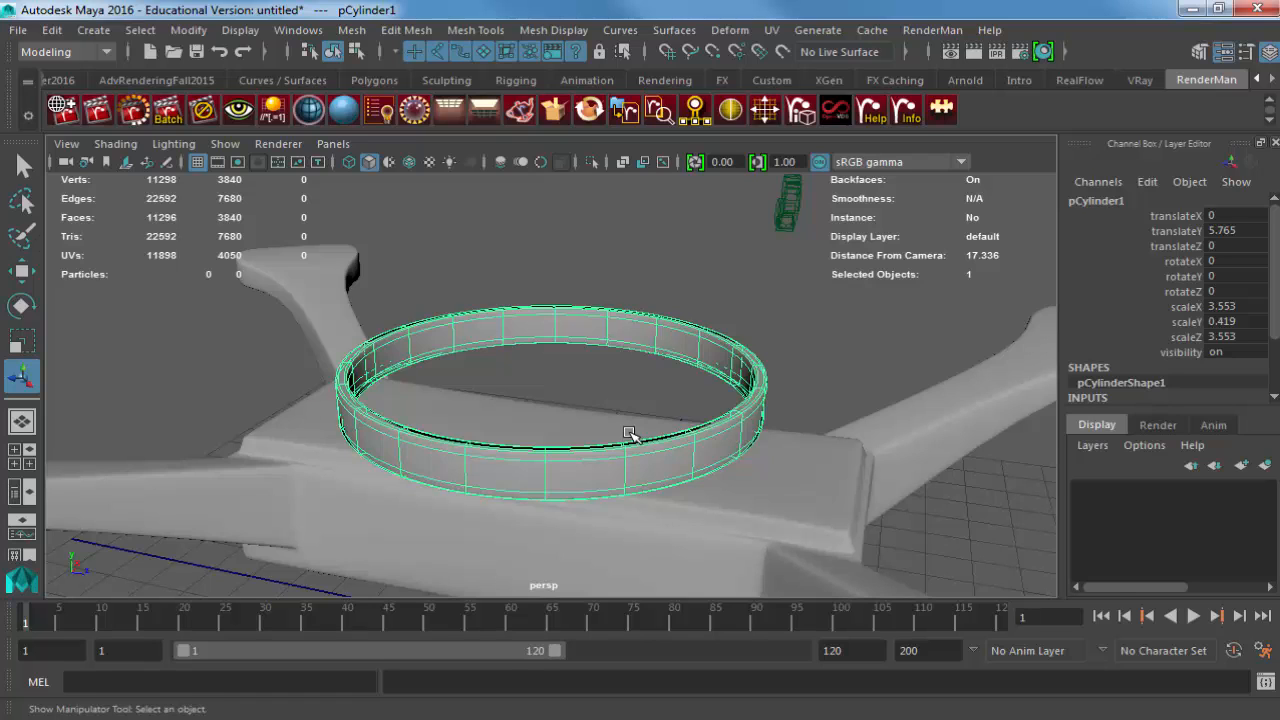
# Switch to the browser to examine how the guard's struts join the motor mount, and open the cdn.camyx.com drone image.
pyautogui.click(93, 30)
pyautogui.moveTo(147, 97)
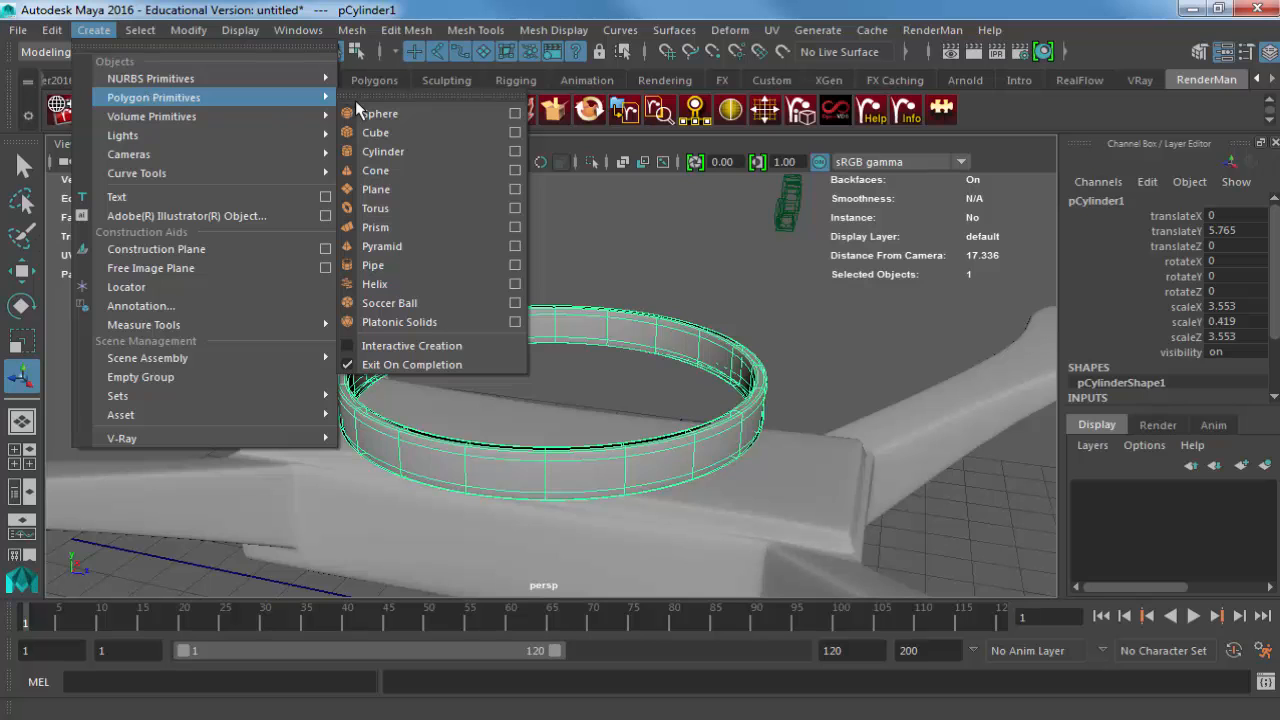
pyautogui.press('Escape')
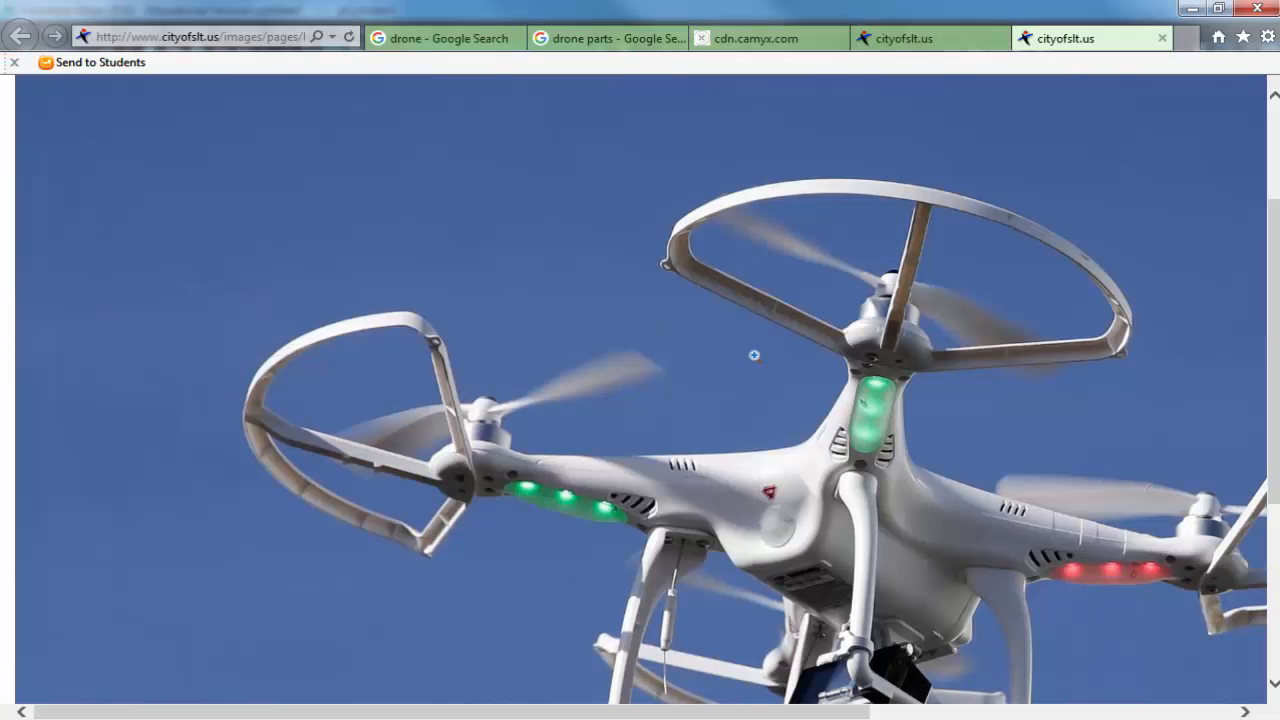
pyautogui.click(795, 40)
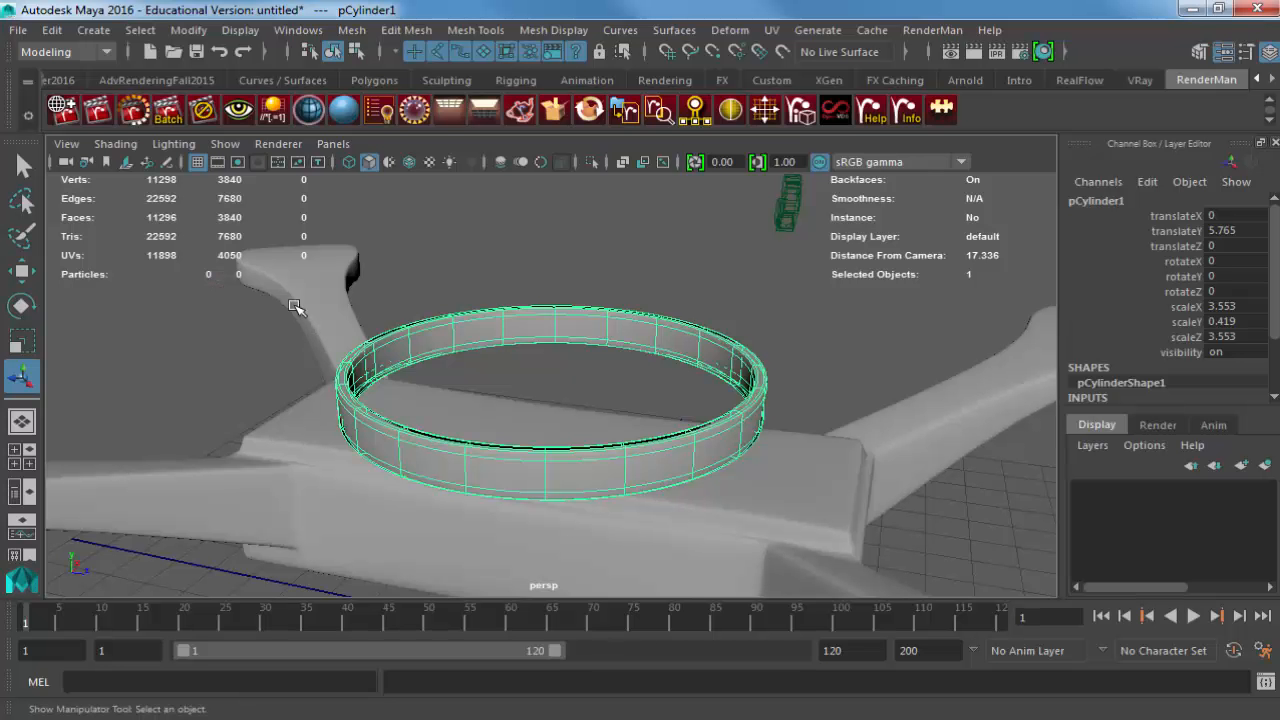
# Create a polygon cube, raise it to about 6.28 and scale it to 0.275 in Y and about 3.45 in Z as a flat bar inside the ring.
pyautogui.click(92, 30)
pyautogui.moveTo(163, 97)
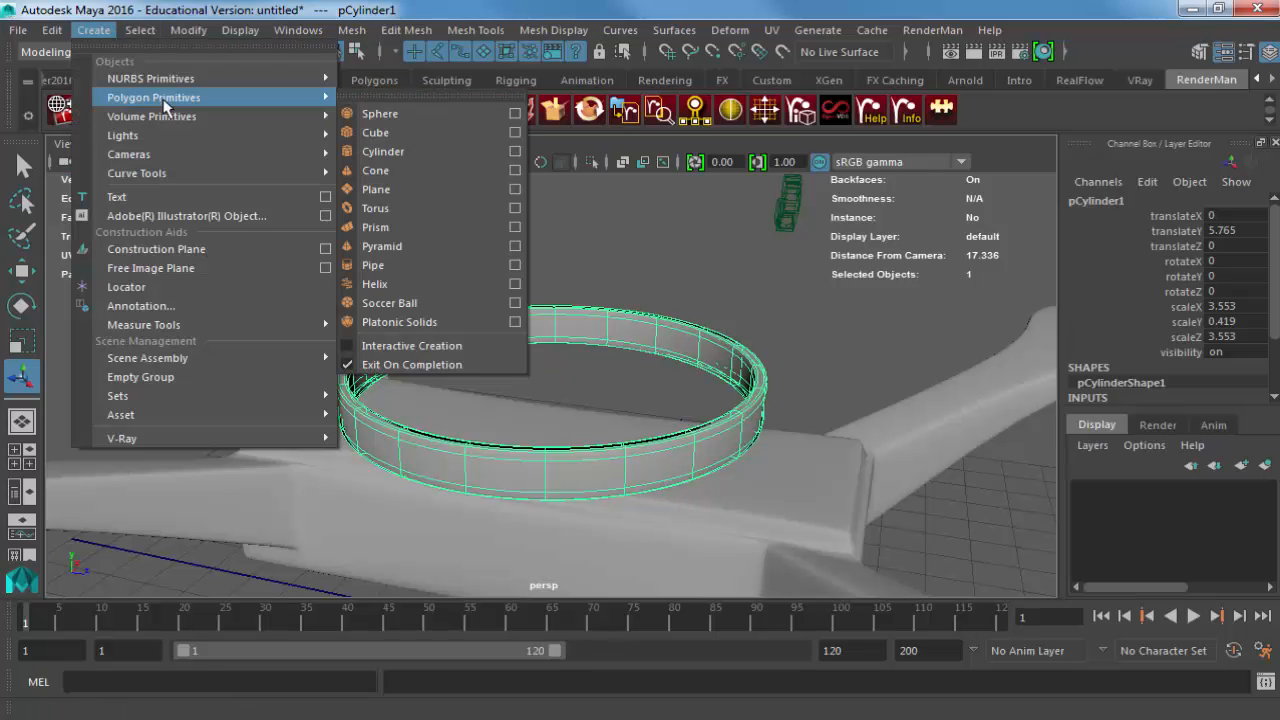
pyautogui.click(371, 137)
pyautogui.scroll(-5, 435, 432)
pyautogui.press('w')
pyautogui.moveTo(558, 430); pyautogui.dragTo(845, 347)
pyautogui.press('r')
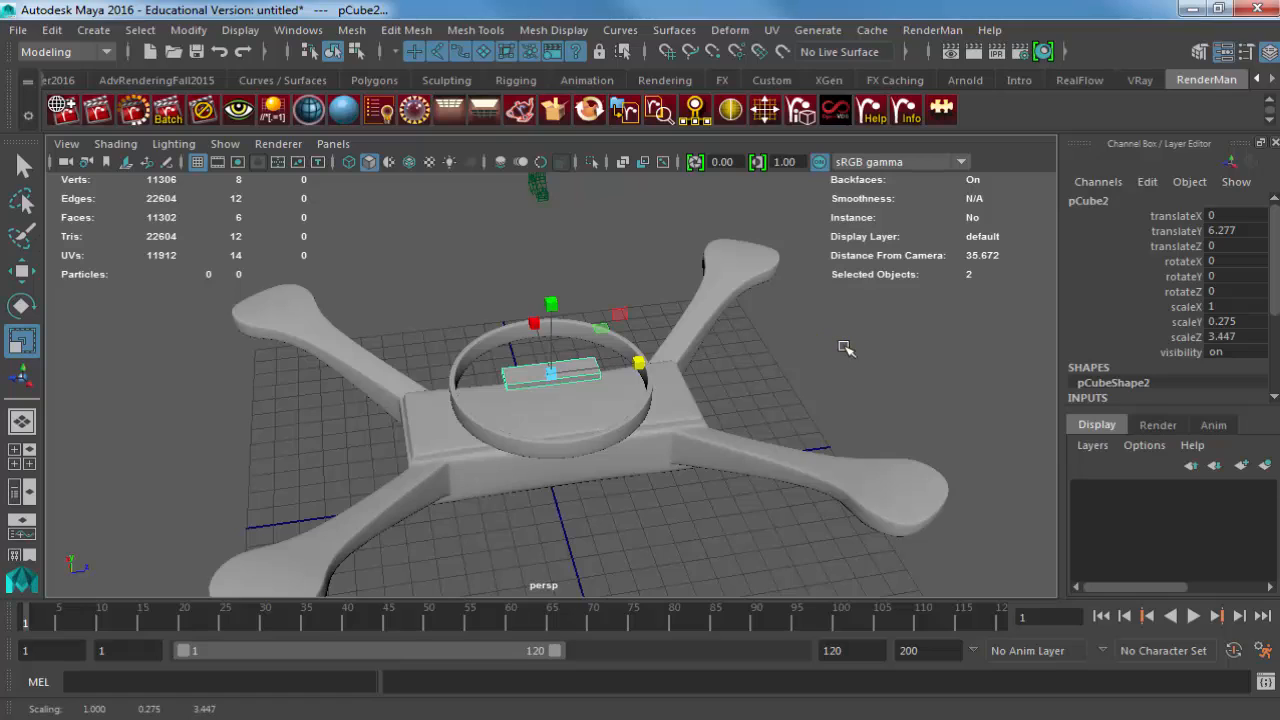
pyautogui.hotkey('alt', 'Tab')
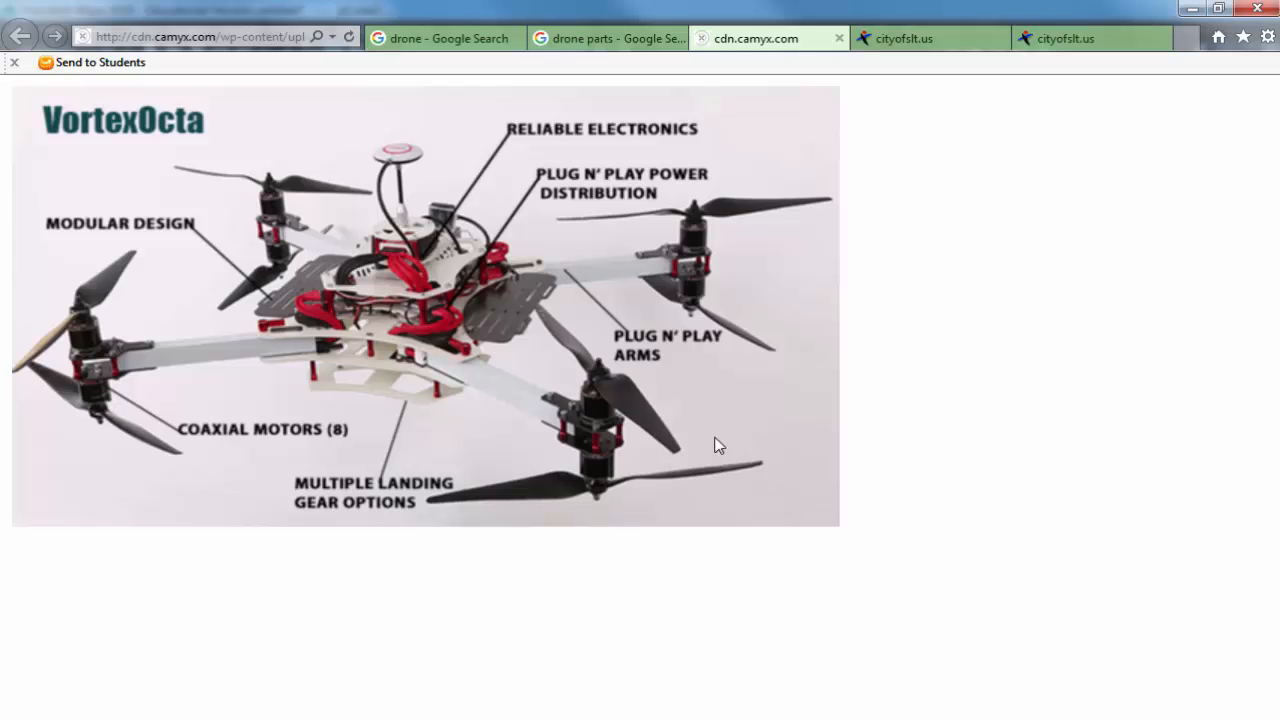
# Switch back to Maya and move the flat bar to about -1.9 in Z, with its outer end near the ring's inner edge.
pyautogui.hotkey('alt', 'Tab')
pyautogui.press('w')
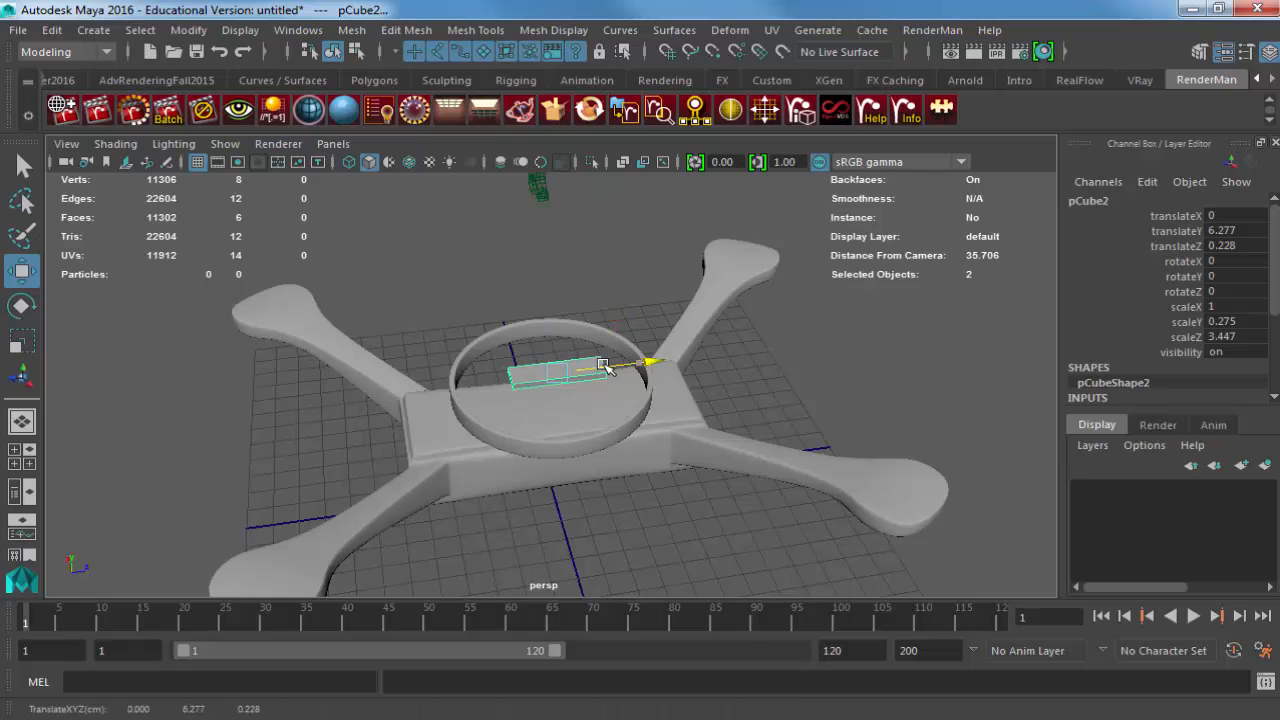
pyautogui.moveTo(605, 365); pyautogui.dragTo(580, 320)
pyautogui.press('r')
pyautogui.press('space')
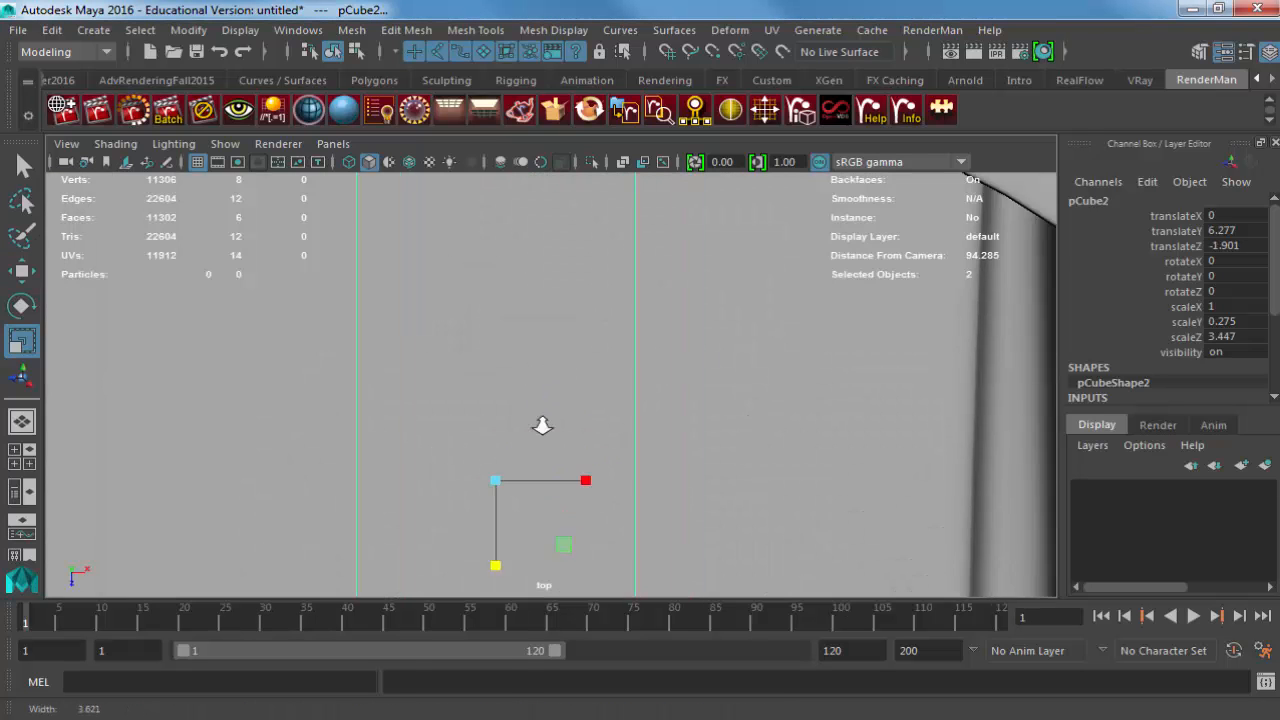
pyautogui.scroll(-5, 542, 425)
pyautogui.press('4')
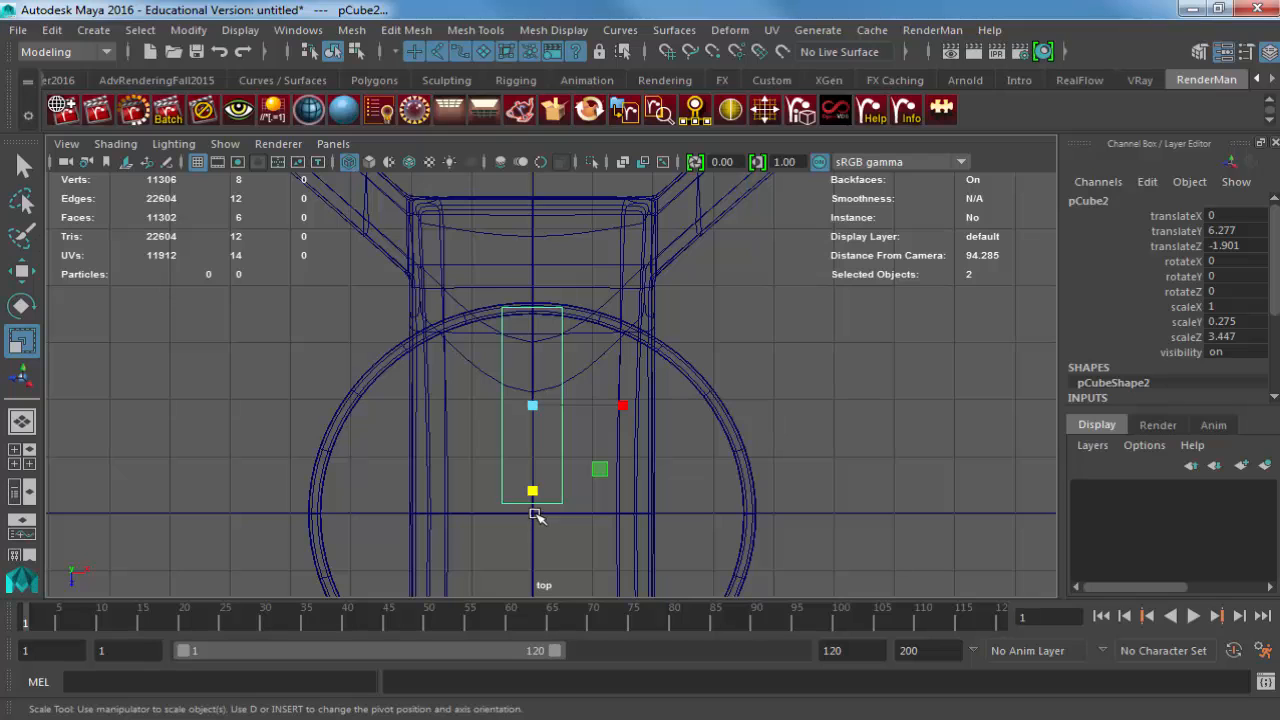
# Move the bar to about -1.785 in Z and scale it to about 0.549 in X, 0.254 in Y and 3.186 in Z.
pyautogui.moveTo(621, 405); pyautogui.dragTo(584, 404)
pyautogui.press('w')
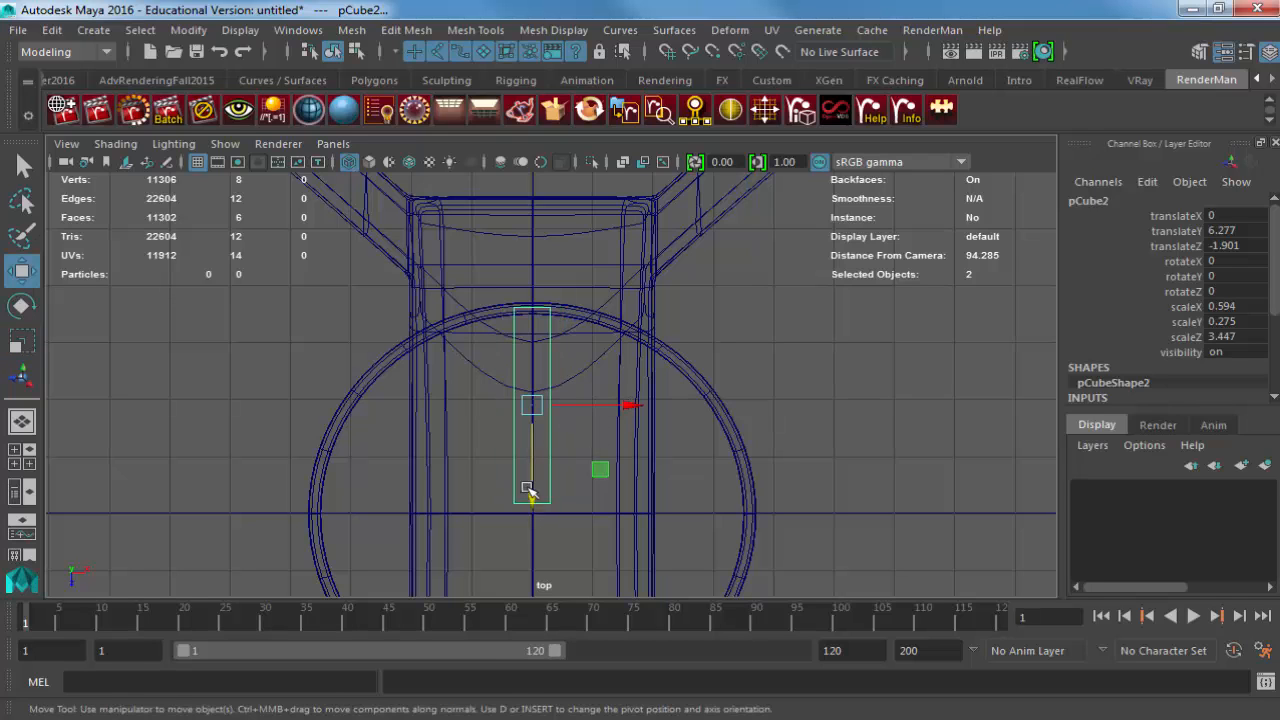
pyautogui.moveTo(533, 498); pyautogui.dragTo(534, 506)
pyautogui.press('r')
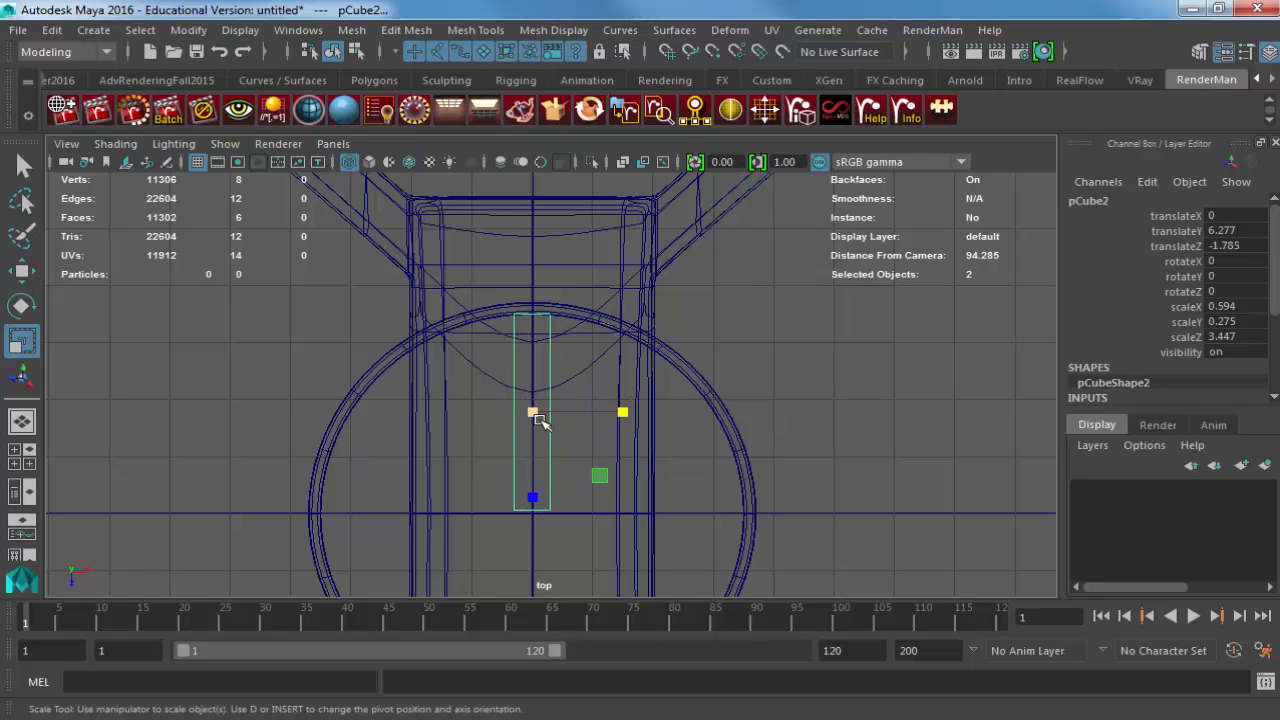
pyautogui.moveTo(531, 417); pyautogui.dragTo(527, 419)
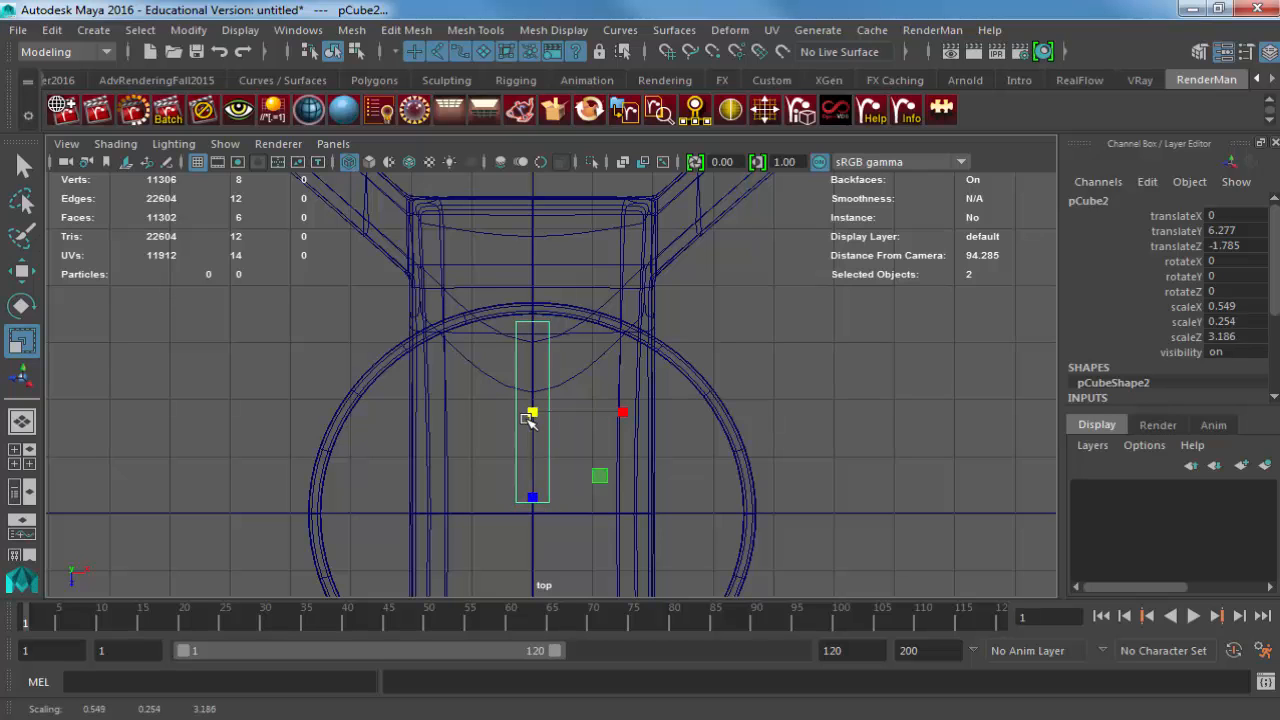
# Check the VortexOcta drone image in the browser, try the ring over the upper-left arm's end pad in Maya, and undo the move.
pyautogui.hotkey('alt', 'Tab')
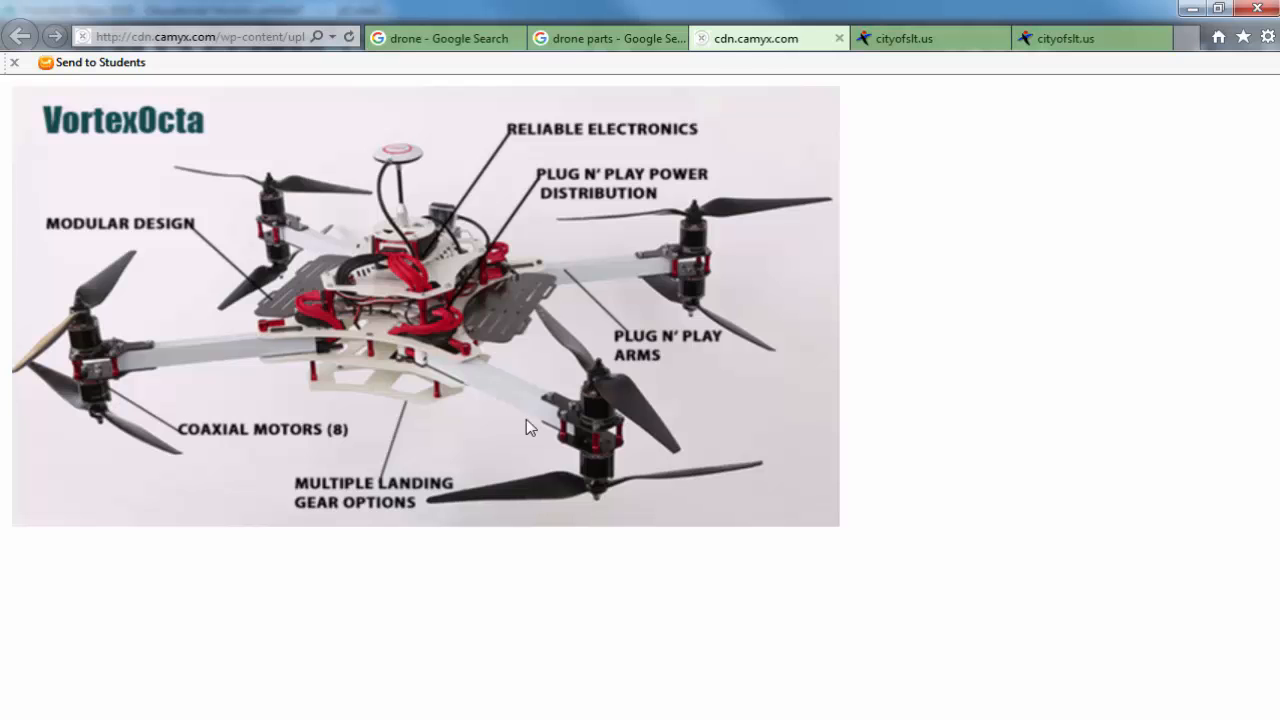
pyautogui.hotkey('alt', 'Tab')
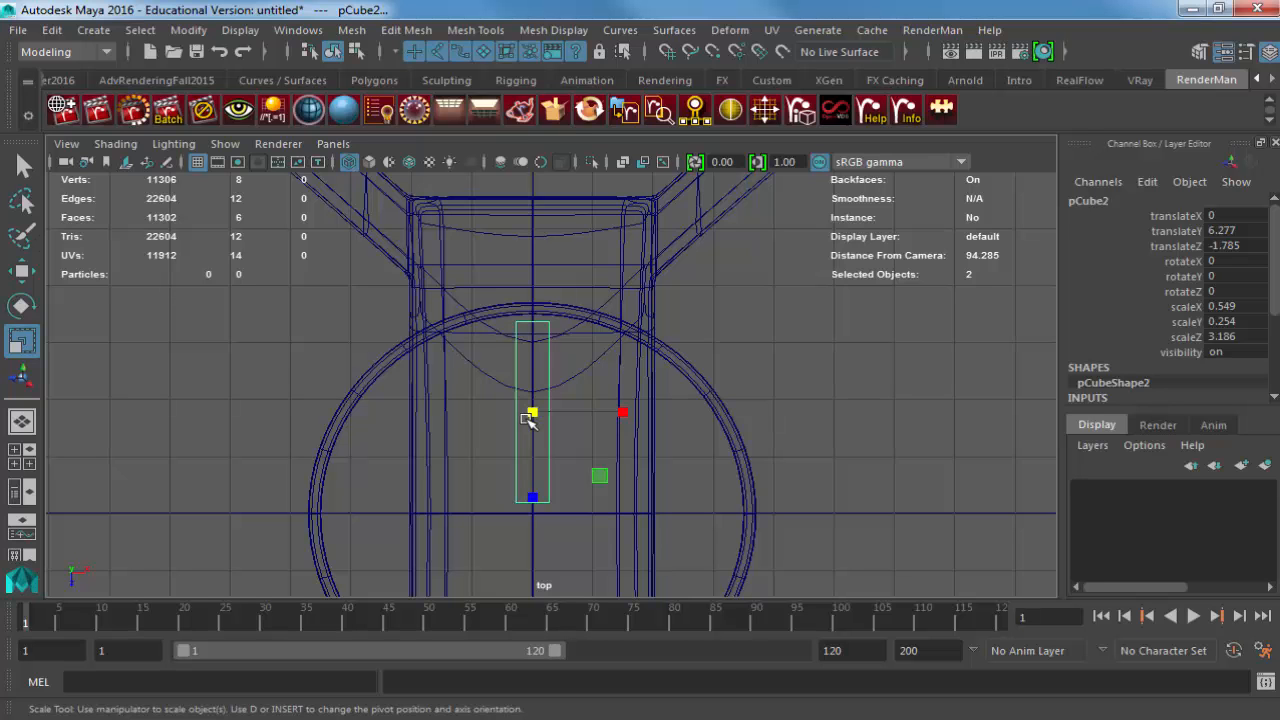
pyautogui.keyDown('alt'); pyautogui.moveTo(711, 440); pyautogui.dragTo(151, 396, button='right'); pyautogui.keyUp('alt')
pyautogui.click(587, 373)
pyautogui.press('w')
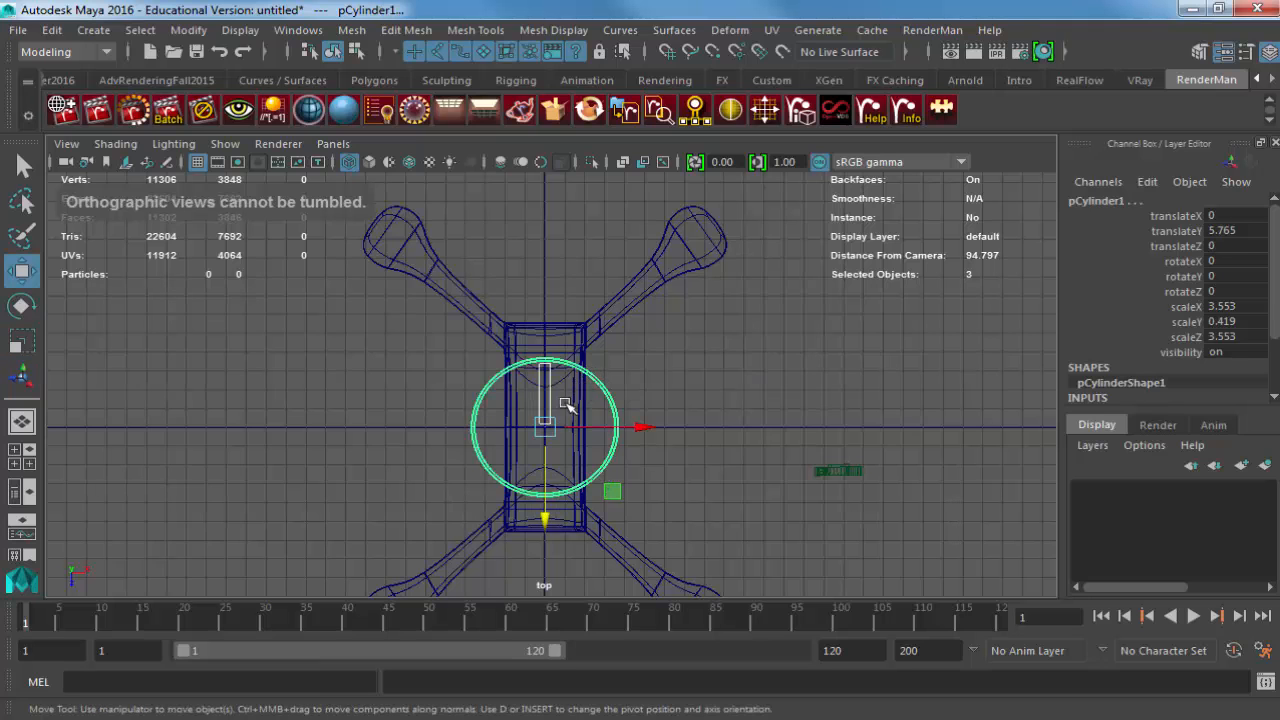
pyautogui.moveTo(544, 426); pyautogui.dragTo(389, 237)
pyautogui.hotkey('ctrl', 'z')
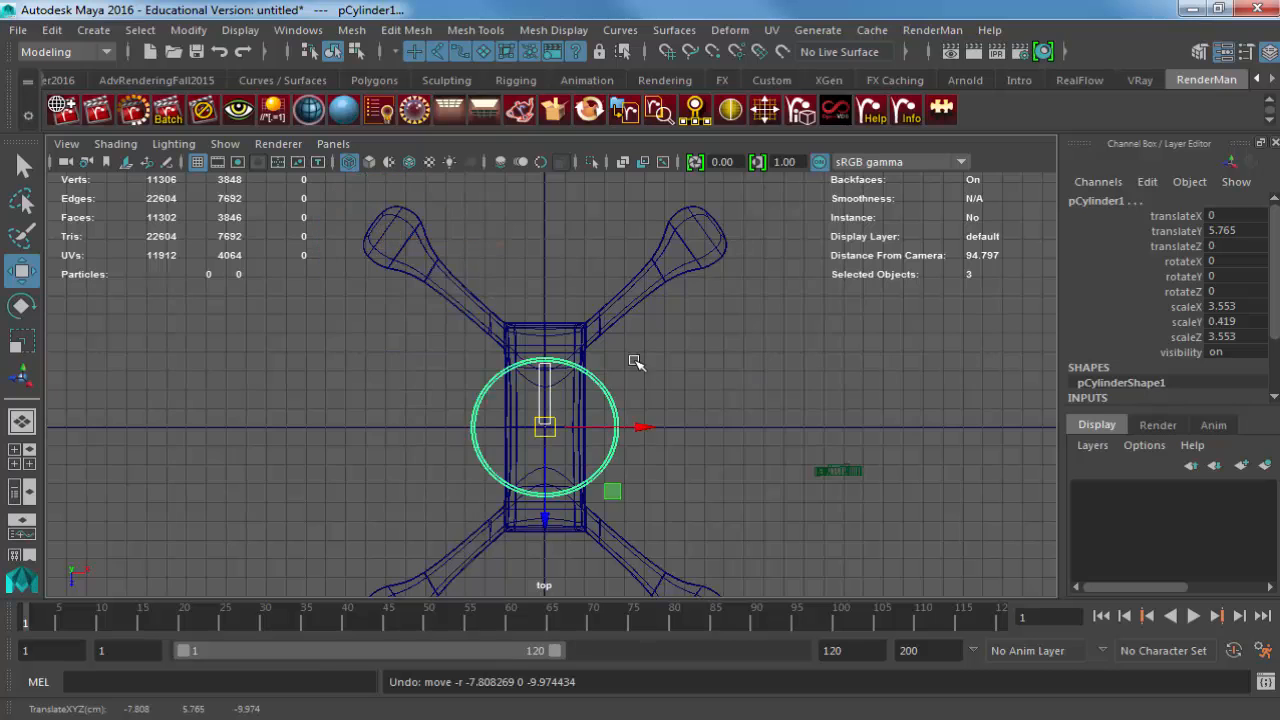
# Enlarge the ring uniformly, then scale the bar to about 0.736, 0.341 and 4.275 and move it to about -2.339 in Z.
pyautogui.press('r')
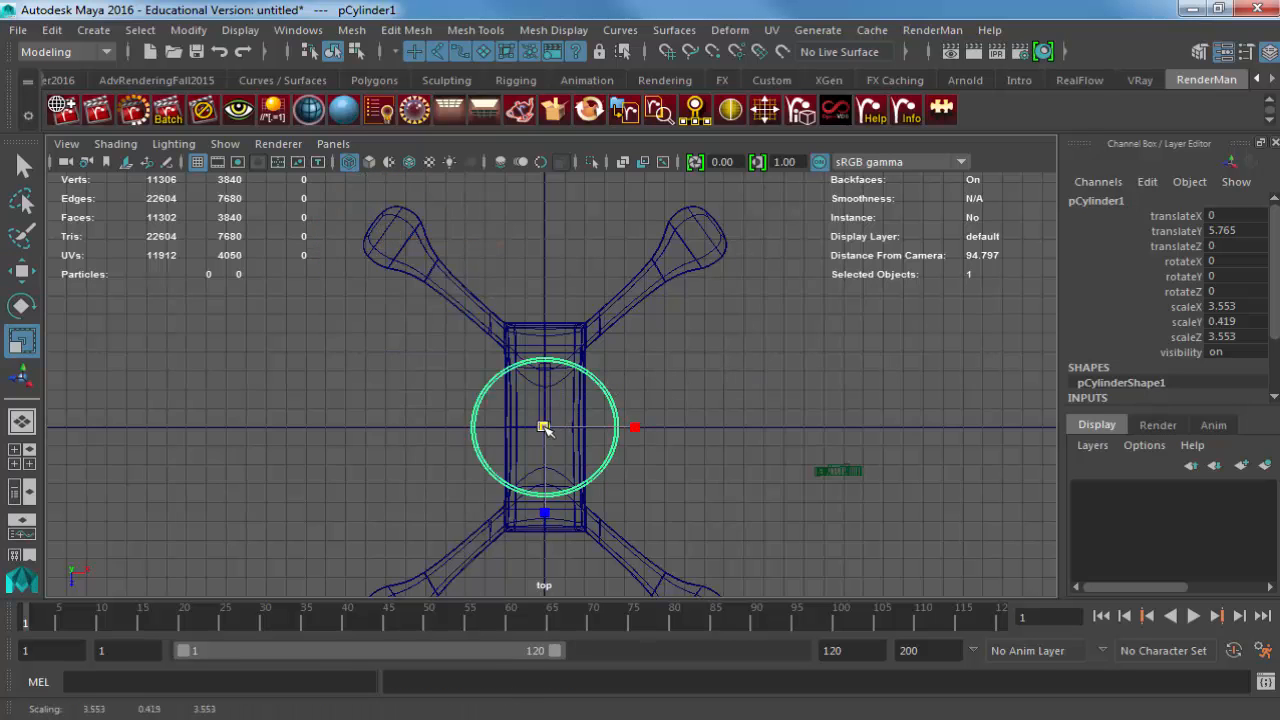
pyautogui.moveTo(540, 428); pyautogui.dragTo(581, 425)
pyautogui.click(547, 400)
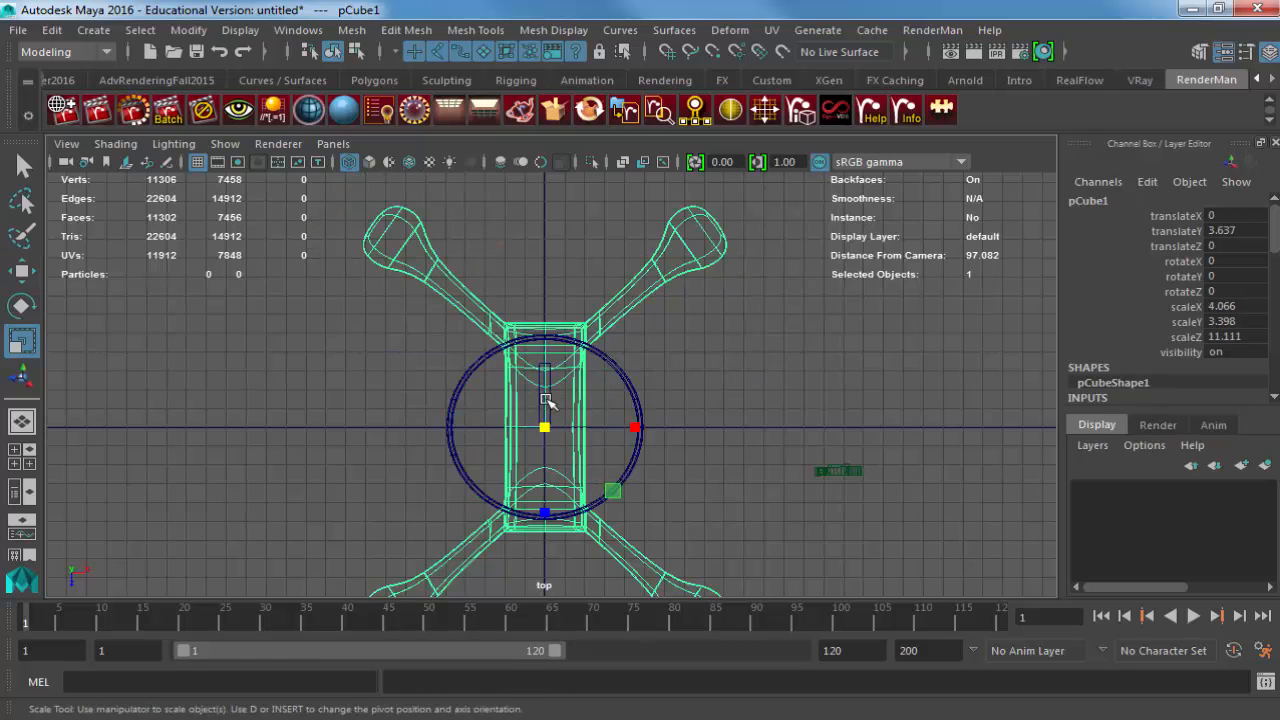
pyautogui.keyDown('shift'); pyautogui.click(540, 398); pyautogui.keyUp('shift')
pyautogui.keyDown('ctrl'); pyautogui.click(519, 410); pyautogui.keyUp('ctrl')
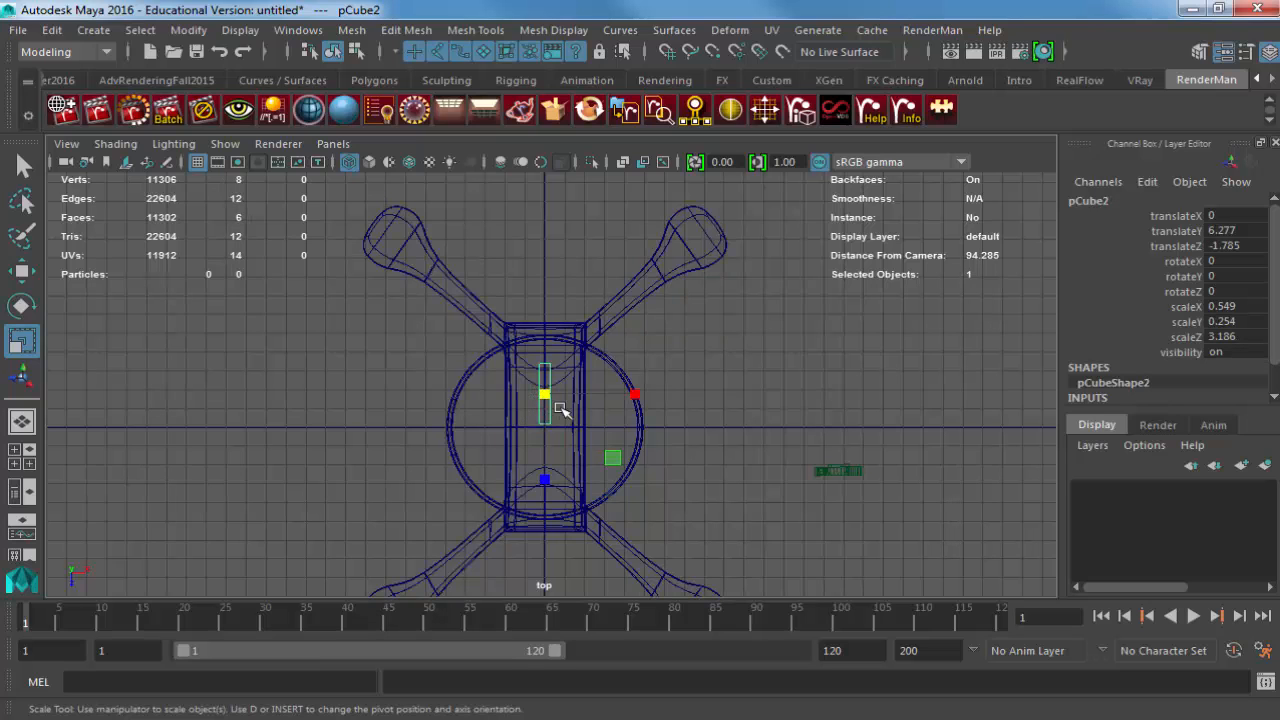
pyautogui.moveTo(544, 393)
pyautogui.mouseDown()
pyautogui.moveTo(560, 397)
pyautogui.moveTo(541, 418)
pyautogui.mouseUp()
pyautogui.press('w')
pyautogui.press('r')
pyautogui.press('w')
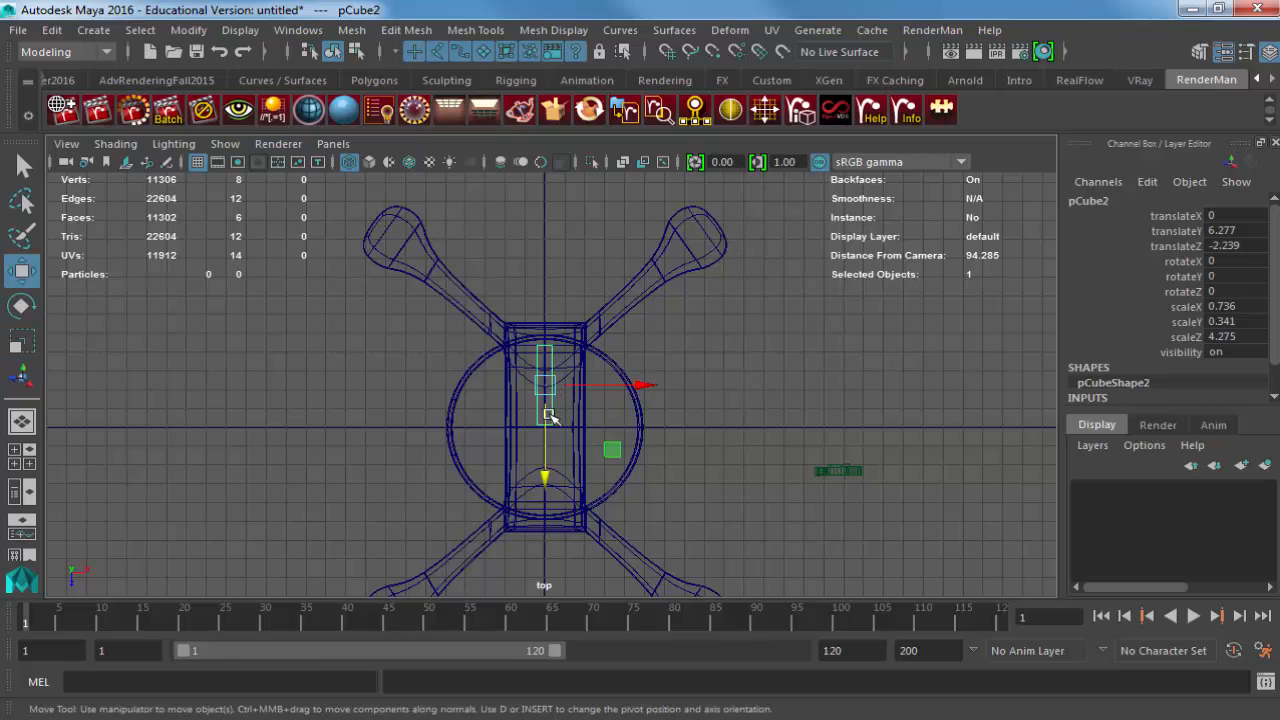
pyautogui.keyDown('alt'); pyautogui.moveTo(623, 420); pyautogui.dragTo(830, 370, button='right'); pyautogui.keyUp('alt')
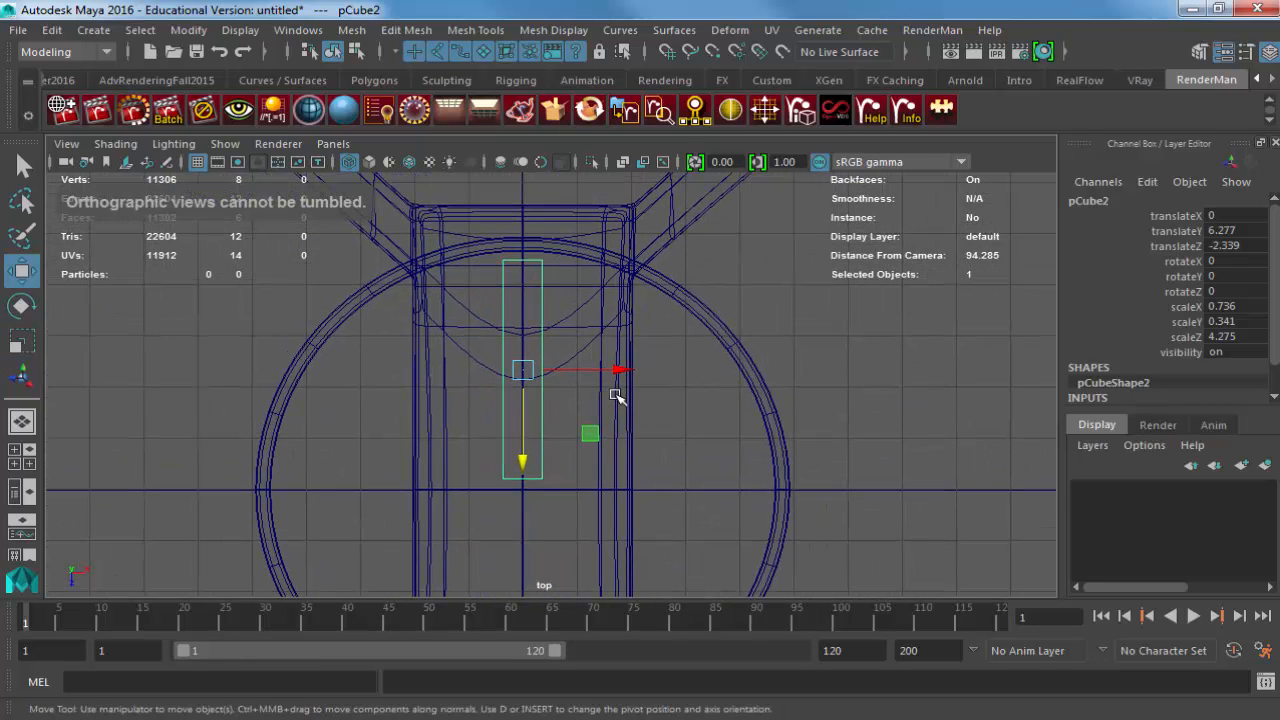
# Examine the bar's fit inside the ring in shaded and wireframe display, and compare it with the reference image in the browser.
pyautogui.press('5')
pyautogui.press('space')
pyautogui.moveTo(602, 358)
pyautogui.mouseDown()
pyautogui.moveTo(603, 329)
pyautogui.moveTo(587, 354)
pyautogui.mouseUp()
pyautogui.press('space')
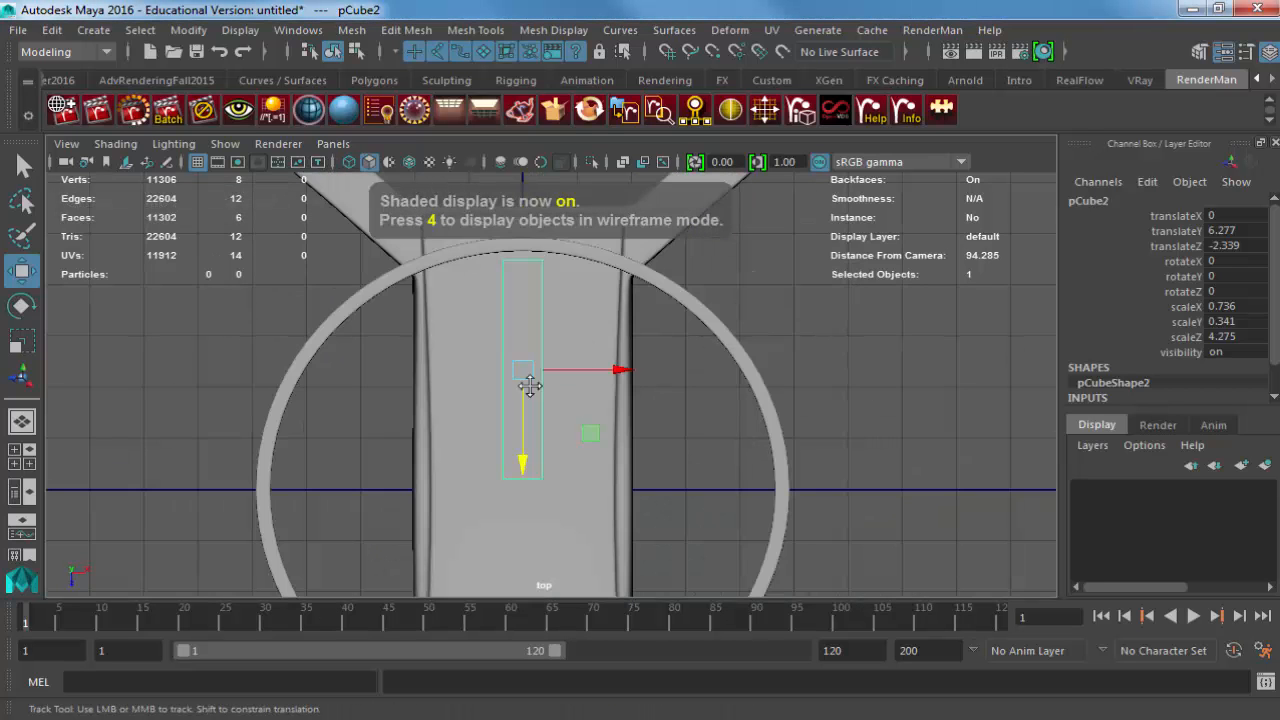
pyautogui.keyDown('alt'); pyautogui.moveTo(528, 384); pyautogui.dragTo(542, 321, button='middle'); pyautogui.keyUp('alt')
pyautogui.keyDown('alt'); pyautogui.moveTo(542, 321); pyautogui.dragTo(700, 391, button='right'); pyautogui.keyUp('alt')
pyautogui.keyDown('alt'); pyautogui.moveTo(700, 391); pyautogui.dragTo(537, 423); pyautogui.keyUp('alt')
pyautogui.press('4')
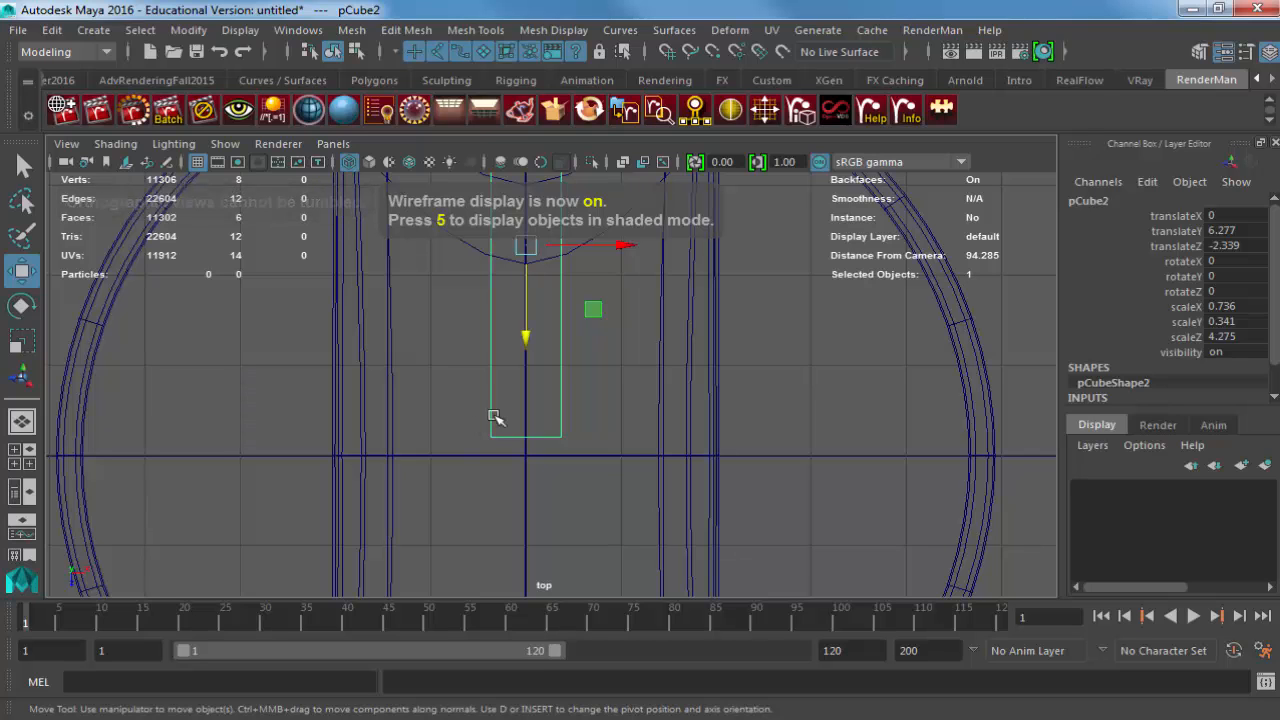
pyautogui.hotkey('alt', 'Tab')
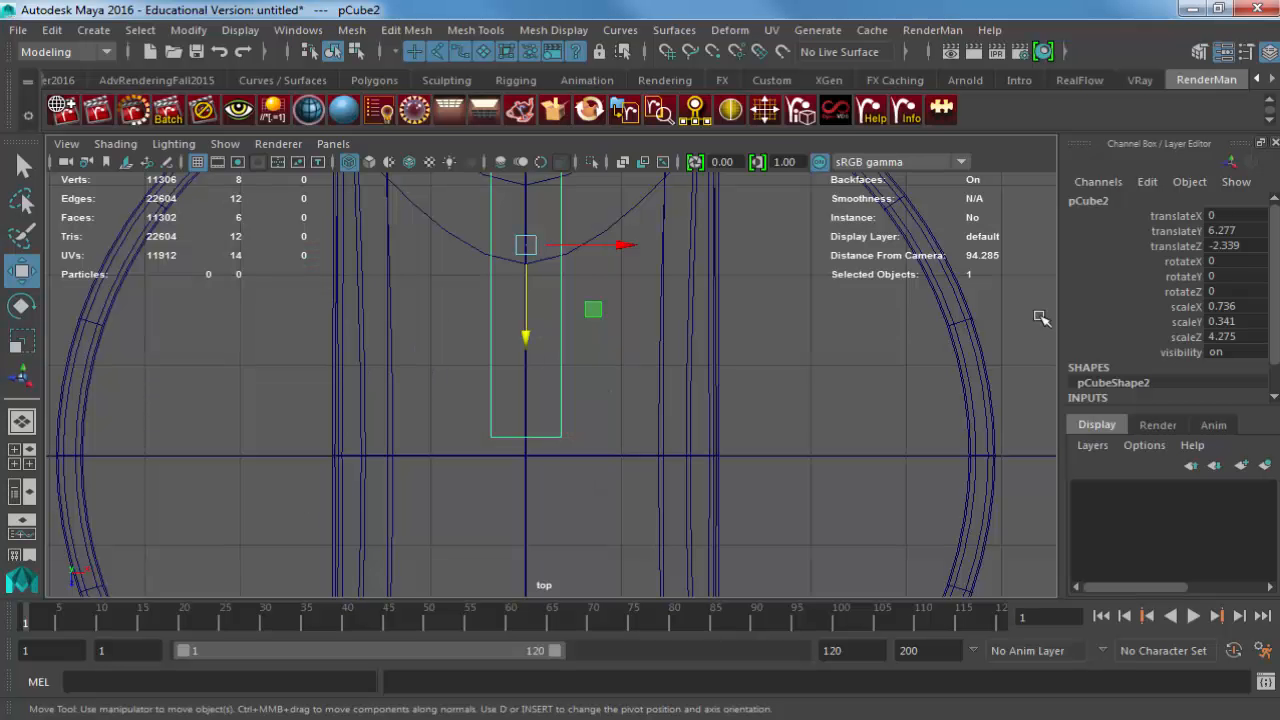
# Expand the bar's polyCube2 construction settings down to its subdivision values.
pyautogui.scroll(-1, 1170, 340)
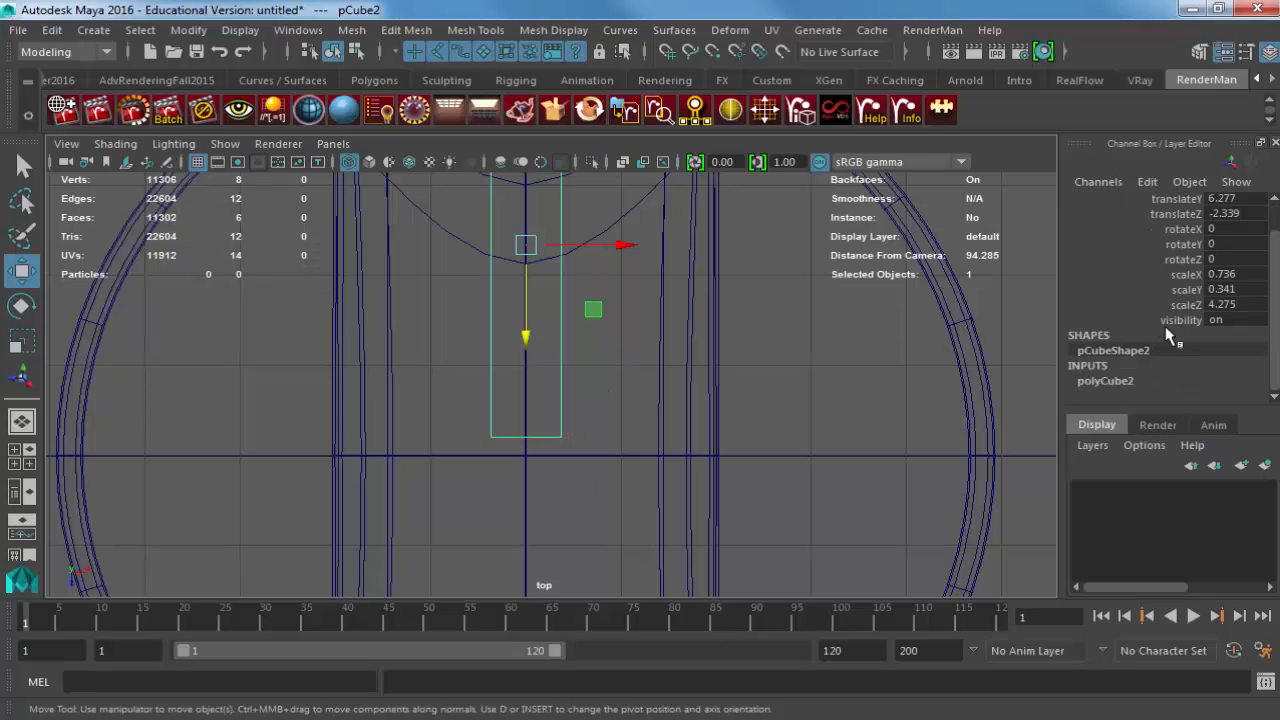
pyautogui.click(1133, 383)
pyautogui.scroll(-3, 1205, 358)
pyautogui.doubleClick(1221, 350)
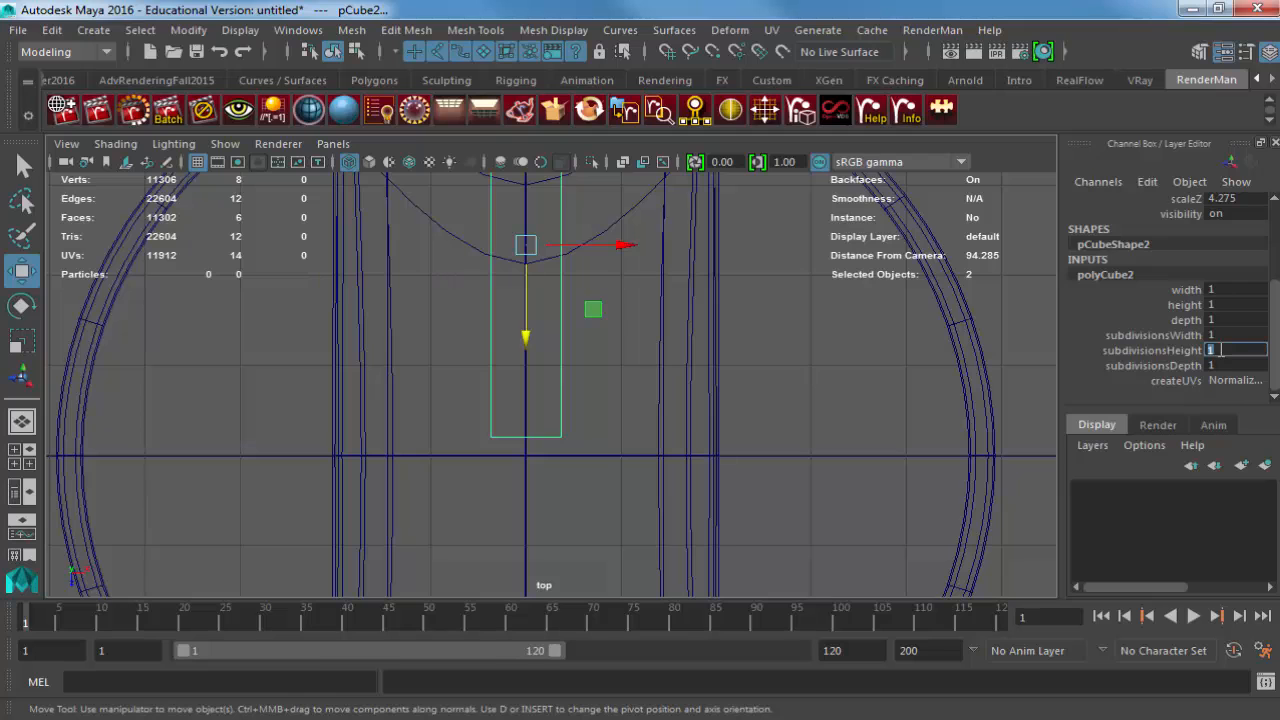
# Try 3 width subdivisions on the bar and set the value back to 1.
pyautogui.doubleClick(1221, 335)
pyautogui.write('23')
pyautogui.press('Return')
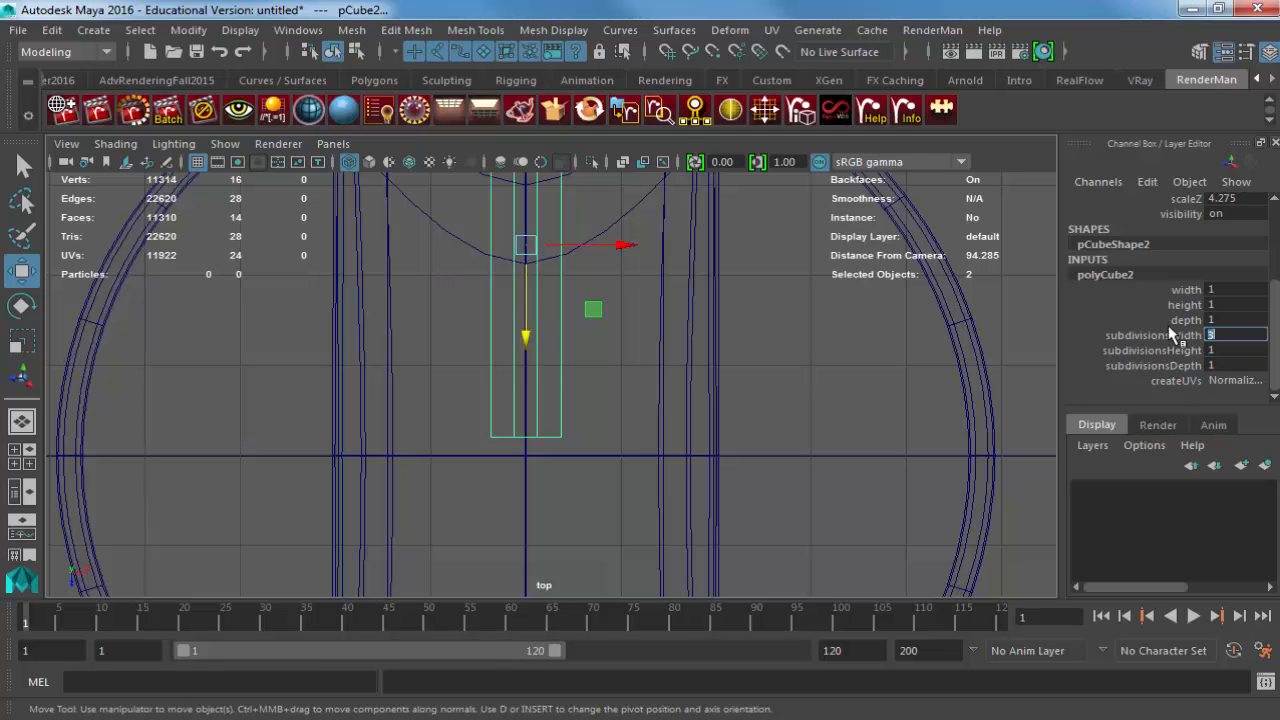
pyautogui.write('1')
pyautogui.press('Return')
# Divide the bar along its length, trying 3 depth subdivisions first and settling on 4.
pyautogui.doubleClick(1230, 366)
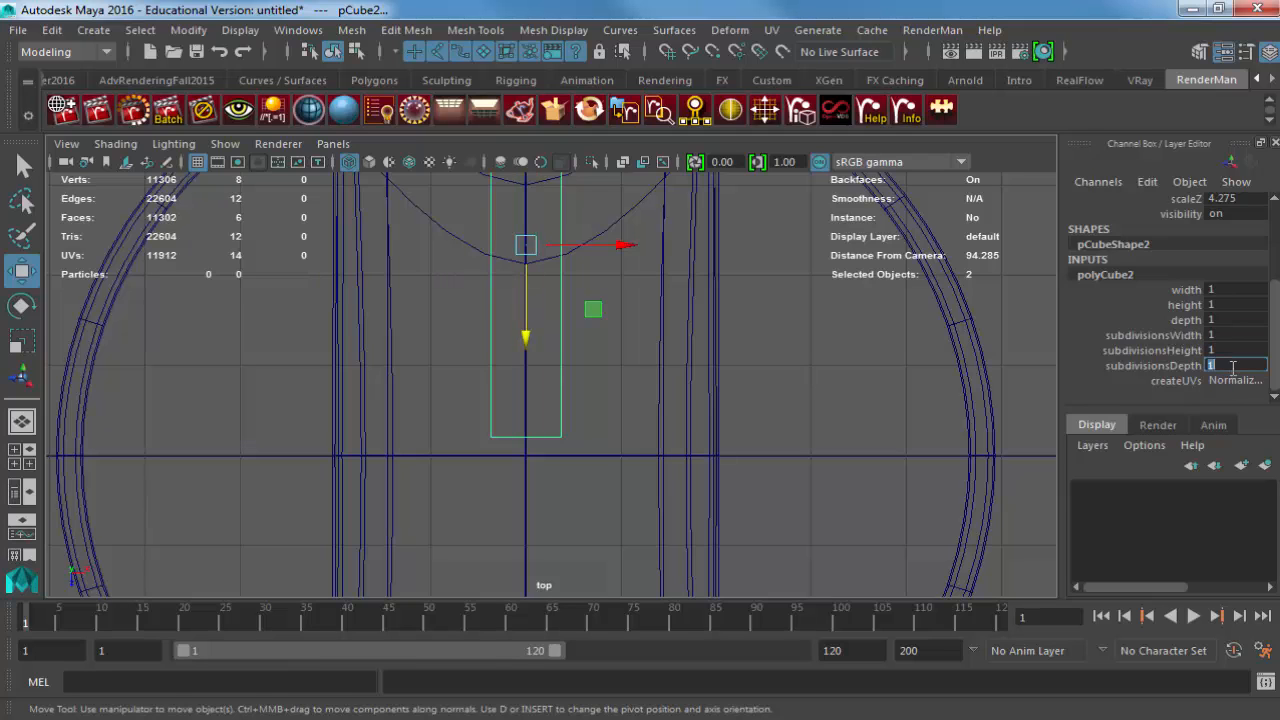
pyautogui.write('3')
pyautogui.press('Return')
pyautogui.keyDown('alt'); pyautogui.moveTo(680, 311); pyautogui.dragTo(670, 434, button='middle'); pyautogui.keyUp('alt')
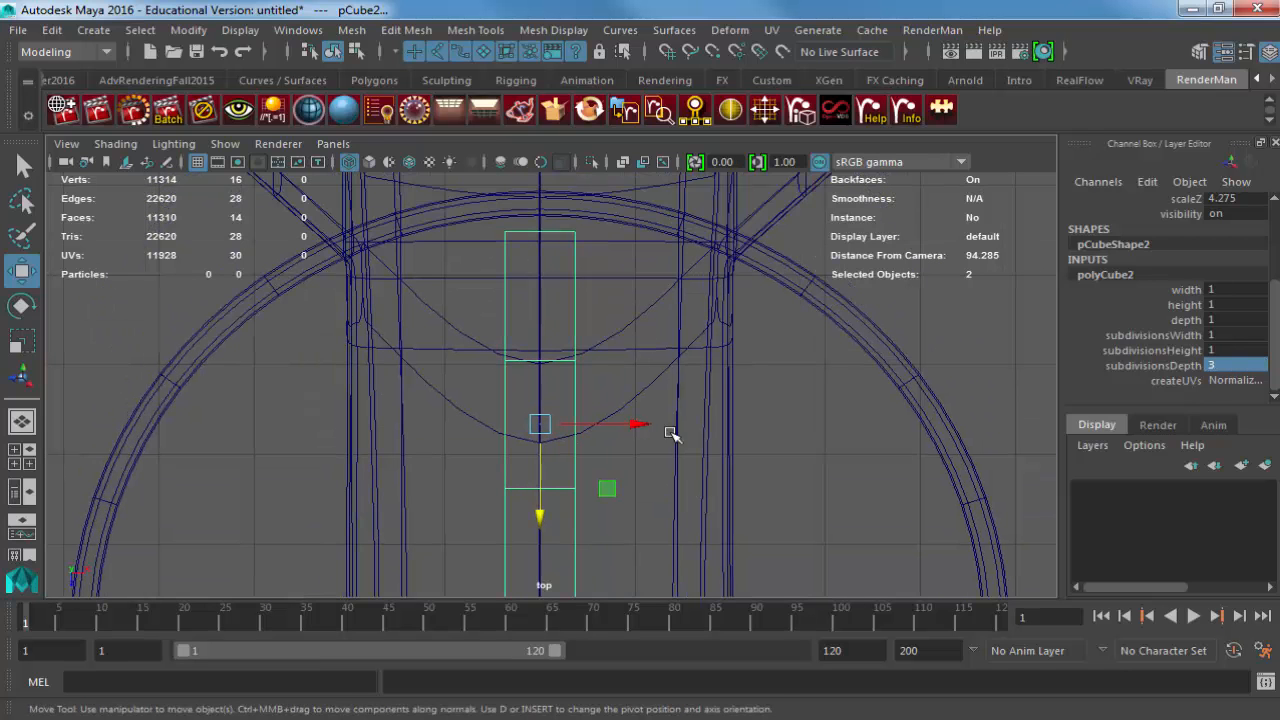
pyautogui.keyDown('alt'); pyautogui.moveTo(591, 372); pyautogui.dragTo(630, 353, button='middle'); pyautogui.keyUp('alt')
pyautogui.doubleClick(1222, 364)
pyautogui.write('4')
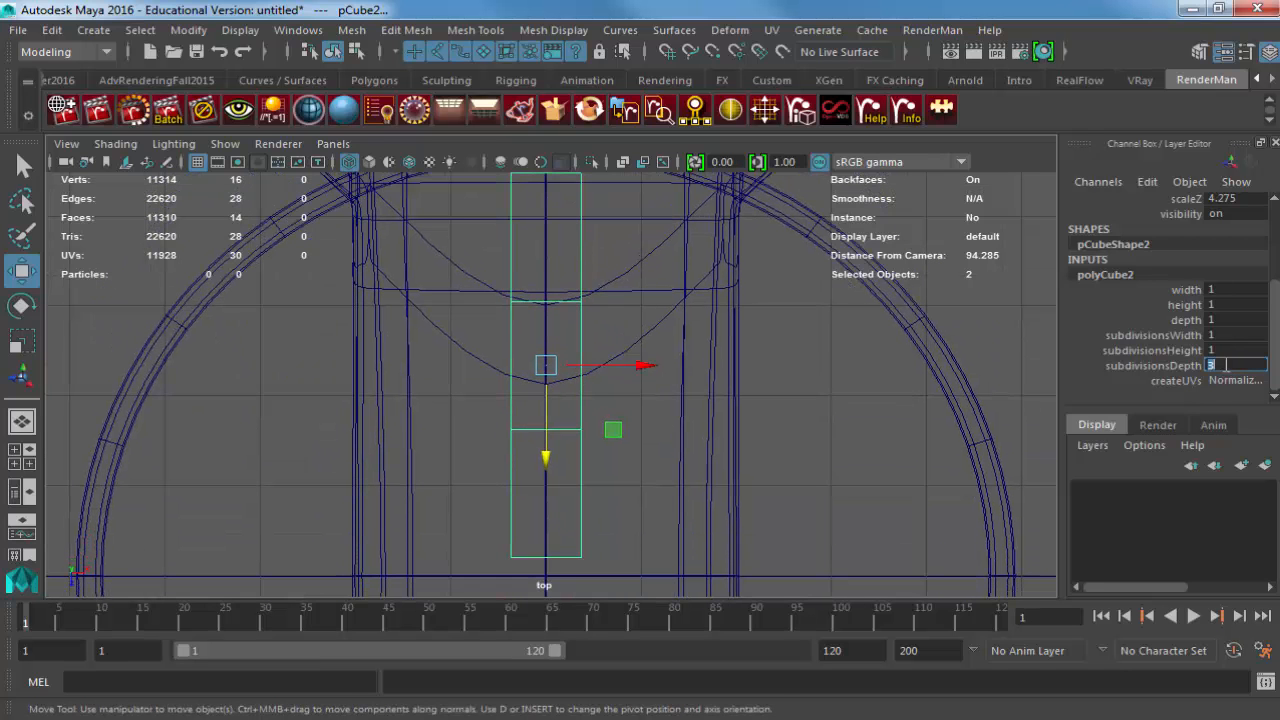
pyautogui.press('Return')
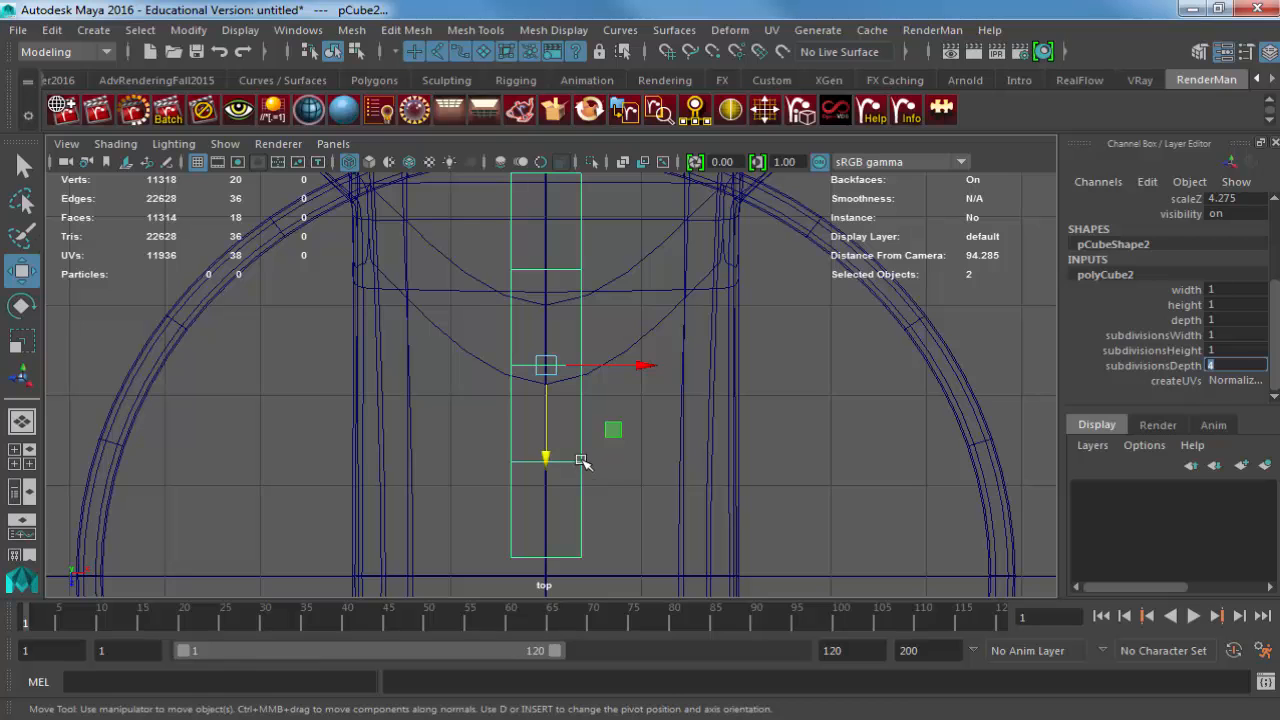
# Edit the bar's vertices and narrow the end nearest the ring's center in X to a small tip.
pyautogui.moveTo(581, 461); pyautogui.dragTo(494, 200, button='right')
pyautogui.keyDown('alt'); pyautogui.moveTo(604, 339); pyautogui.dragTo(635, 293, button='middle'); pyautogui.keyUp('alt')
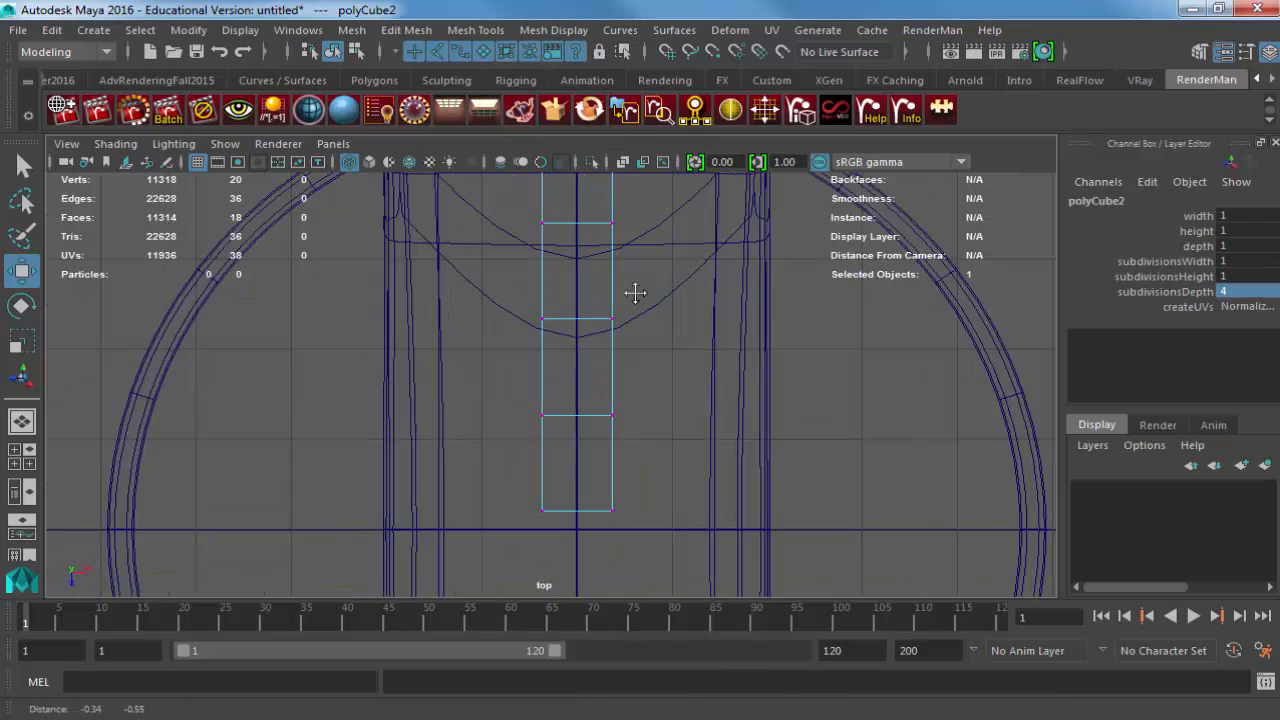
pyautogui.scroll(-2, 588, 378)
pyautogui.moveTo(688, 557); pyautogui.dragTo(688, 557)
pyautogui.press('r')
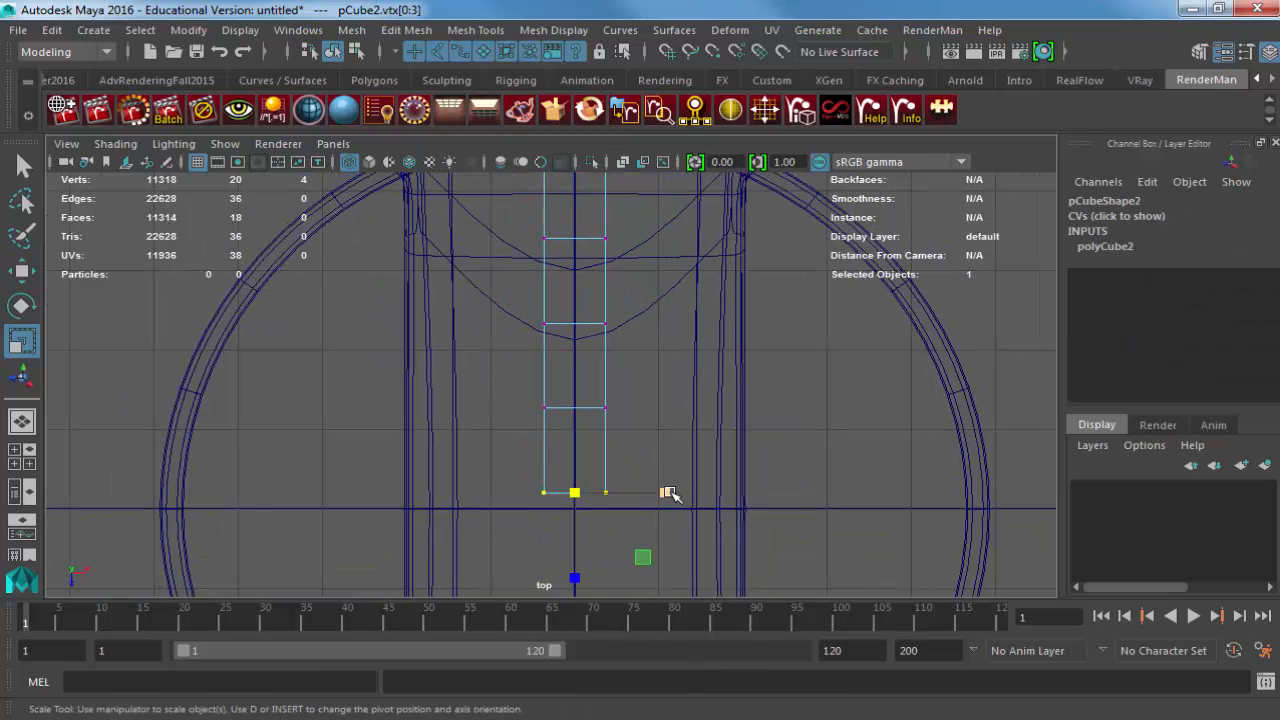
pyautogui.moveTo(668, 492); pyautogui.dragTo(611, 496)
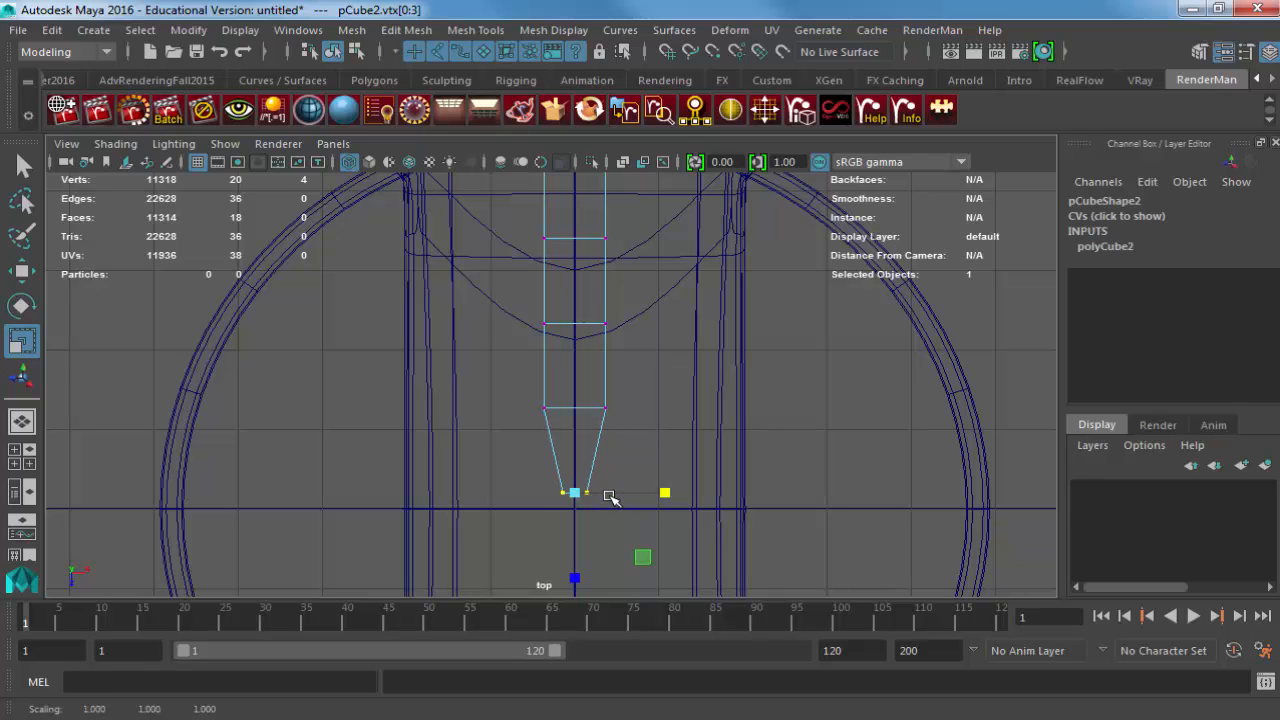
# Widen the bar's next two vertex rows in X and narrow the two rows toward the ring to form a tapered blade outline.
pyautogui.moveTo(501, 380); pyautogui.dragTo(643, 456)
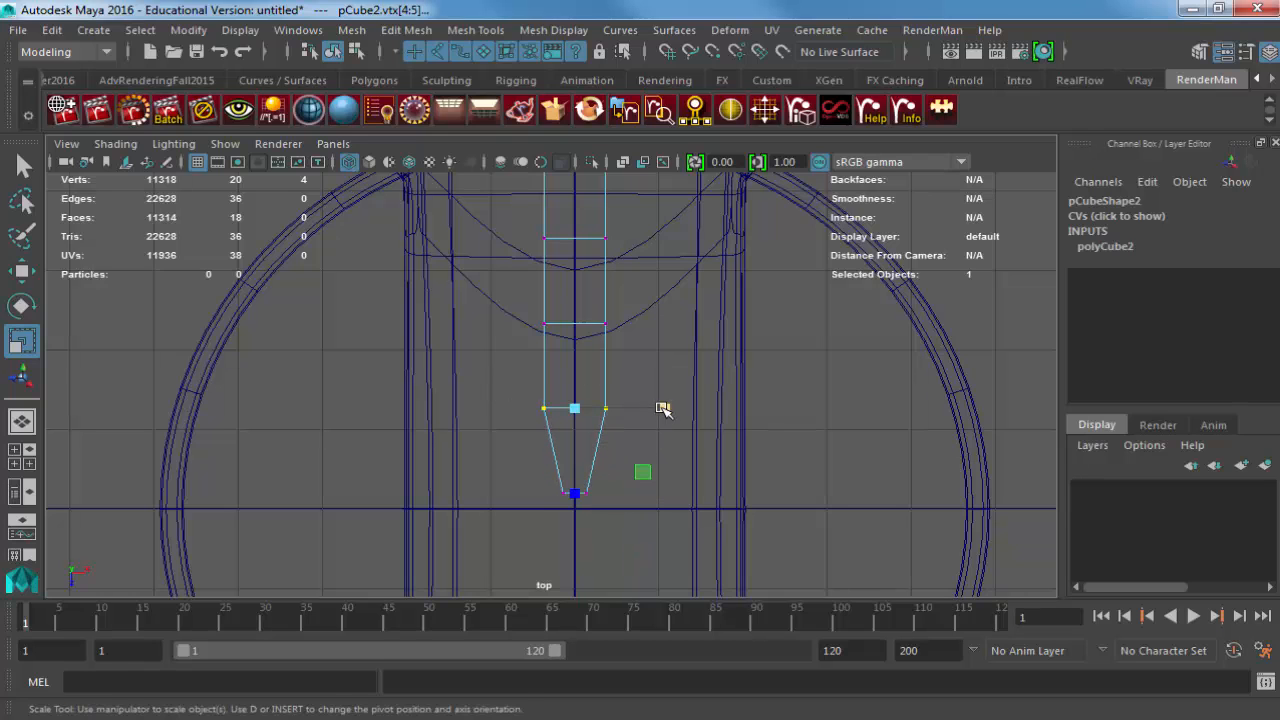
pyautogui.moveTo(664, 408); pyautogui.dragTo(749, 410)
pyautogui.keyDown('alt'); pyautogui.moveTo(631, 333); pyautogui.dragTo(627, 418, button='middle'); pyautogui.keyUp('alt')
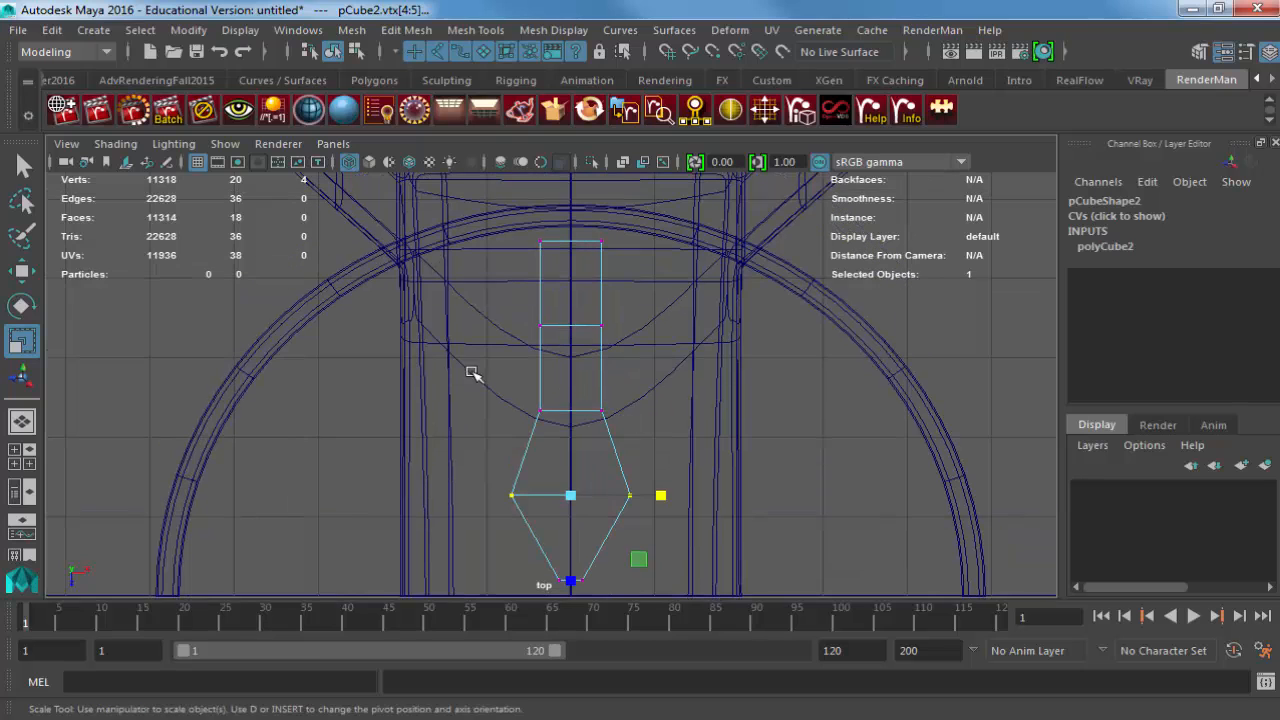
pyautogui.moveTo(471, 370); pyautogui.dragTo(689, 410)
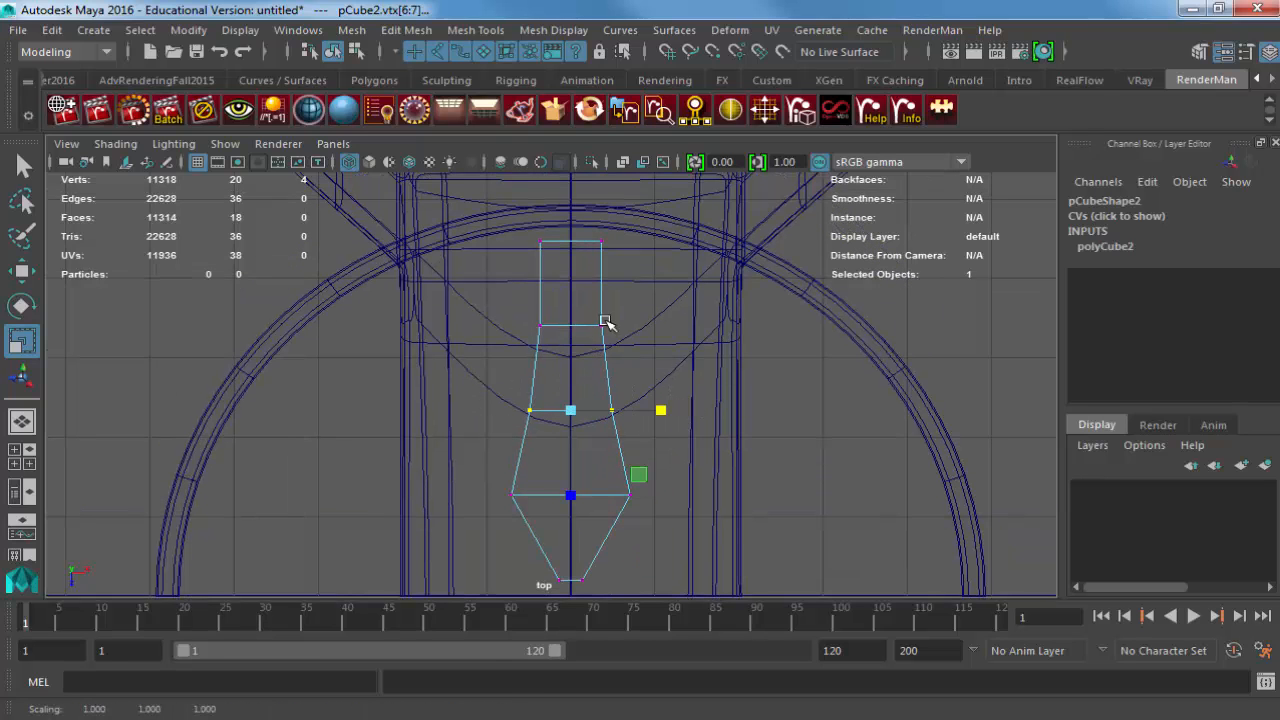
pyautogui.moveTo(633, 203); pyautogui.dragTo(600, 241)
pyautogui.moveTo(516, 323); pyautogui.dragTo(635, 328)
# Compare with the reference image, then shift the blade's widest vertex row toward its inner tip and narrow that row and the middle row slightly.
pyautogui.keyDown('alt'); pyautogui.moveTo(688, 427); pyautogui.dragTo(720, 401, button='middle'); pyautogui.keyUp('alt')
pyautogui.hotkey('alt', 'Tab')
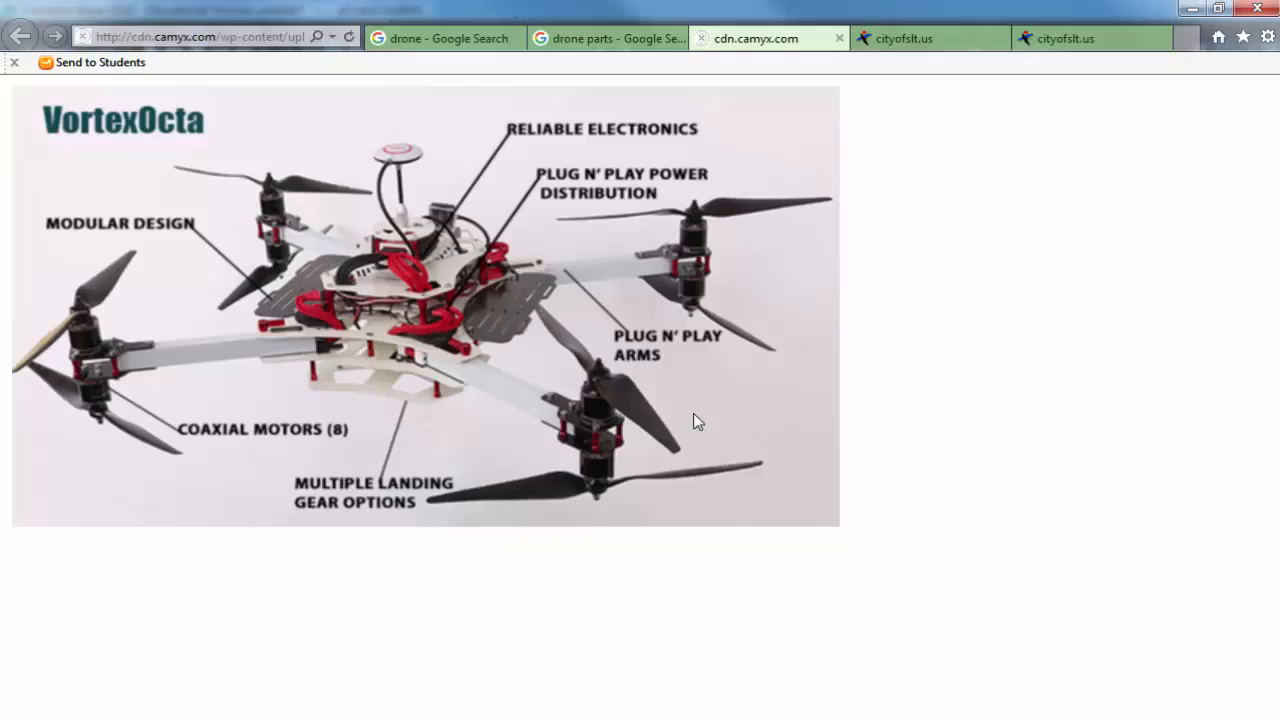
pyautogui.hotkey('alt', 'Tab')
pyautogui.moveTo(524, 453); pyautogui.dragTo(675, 485)
pyautogui.press('w')
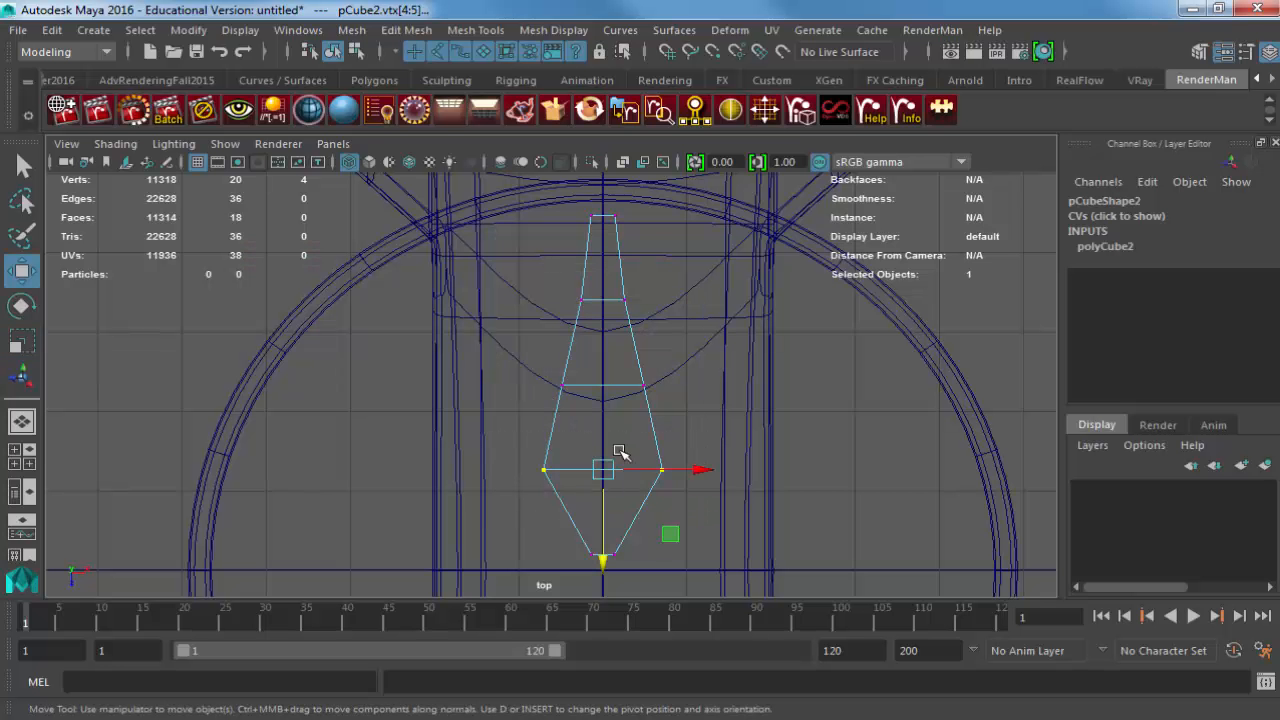
pyautogui.moveTo(607, 513); pyautogui.dragTo(605, 551)
pyautogui.press('r')
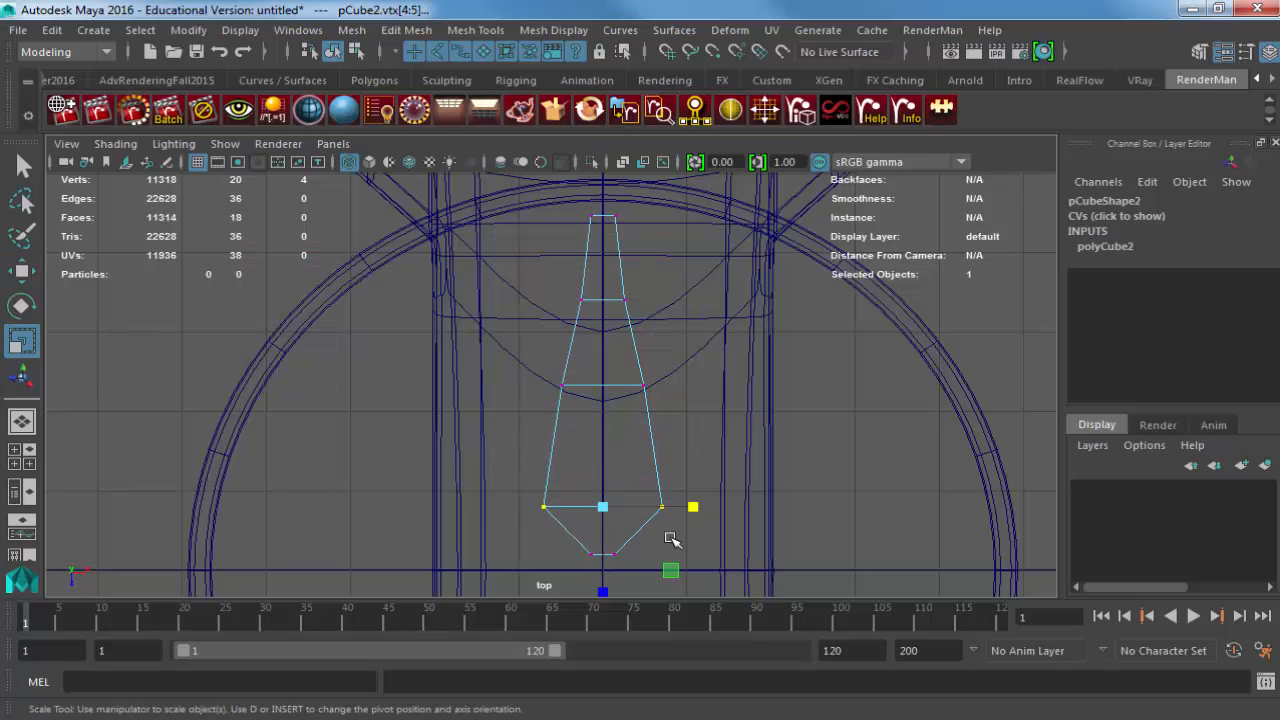
pyautogui.moveTo(697, 509); pyautogui.dragTo(694, 507)
pyautogui.moveTo(563, 369); pyautogui.dragTo(667, 377)
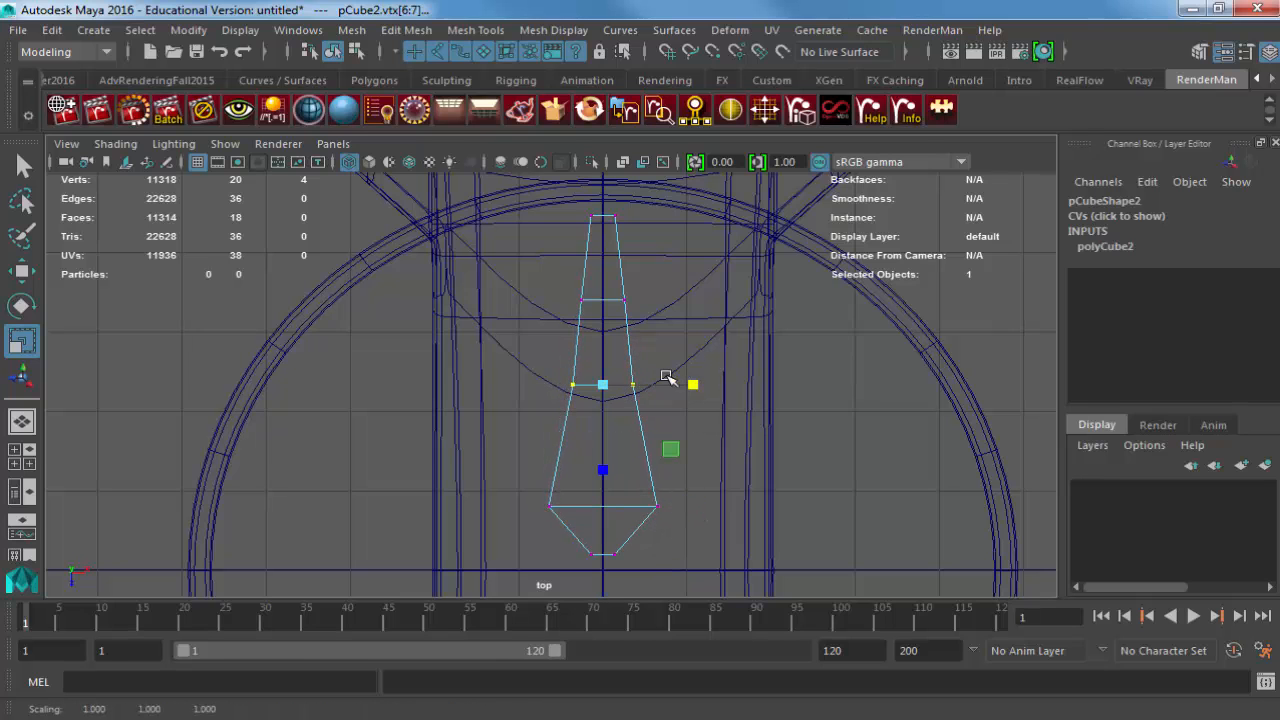
# Flatten the whole blade in Y to a scale of about 0.094, working on the shaded object in perspective.
pyautogui.press('space')
pyautogui.moveTo(609, 321); pyautogui.dragTo(609, 287)
pyautogui.press('5')
pyautogui.keyDown('alt'); pyautogui.moveTo(613, 394); pyautogui.dragTo(675, 387); pyautogui.keyUp('alt')
pyautogui.press('F8')
pyautogui.press('f')
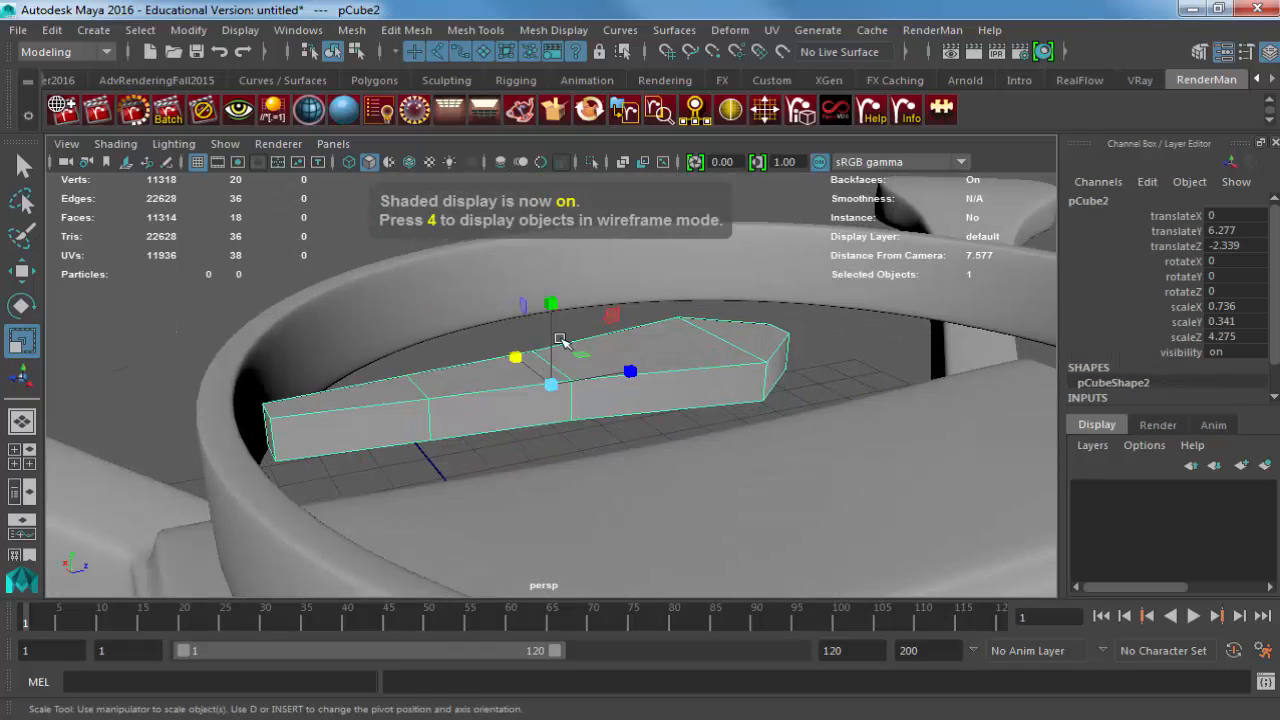
pyautogui.moveTo(553, 306); pyautogui.dragTo(566, 368)
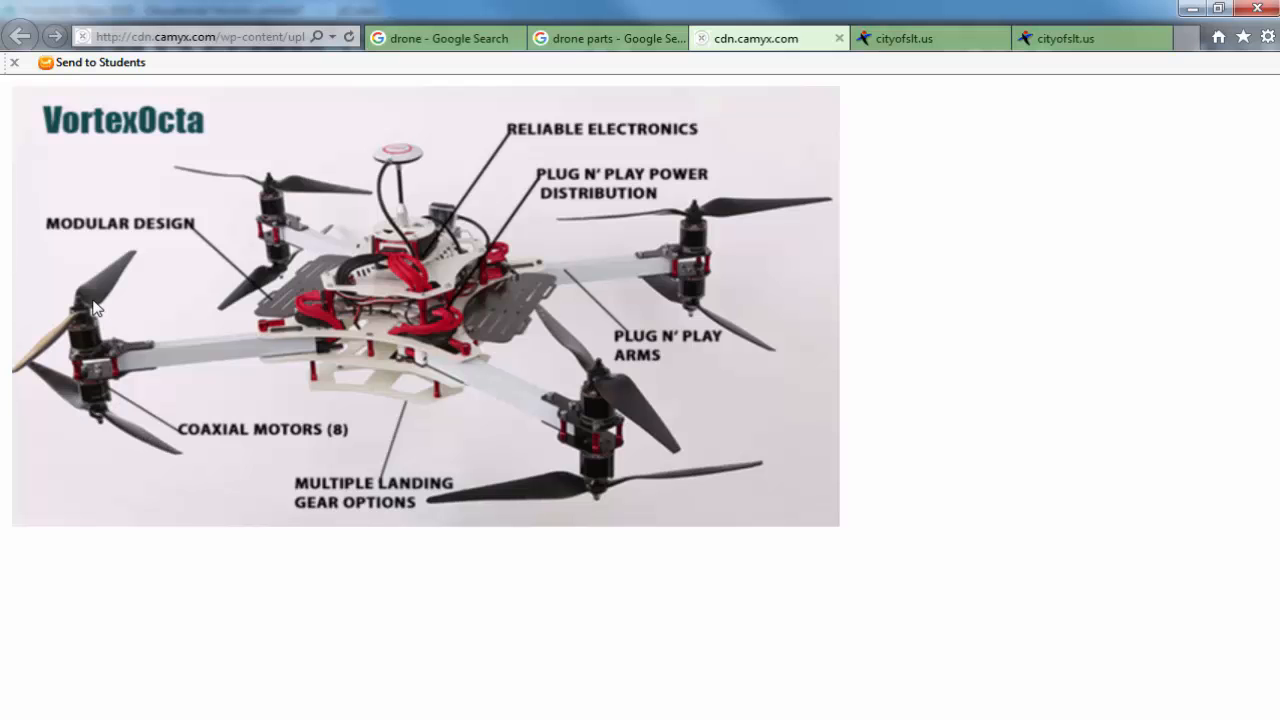
# Check the propeller reference photo, then twist the blade's inner tip and widest vertex rows about Z.
pyautogui.hotkey('alt', 'Tab')
pyautogui.moveTo(597, 372); pyautogui.dragTo(383, 377, button='right')
pyautogui.keyDown('alt'); pyautogui.moveTo(830, 376); pyautogui.dragTo(790, 470); pyautogui.keyUp('alt')
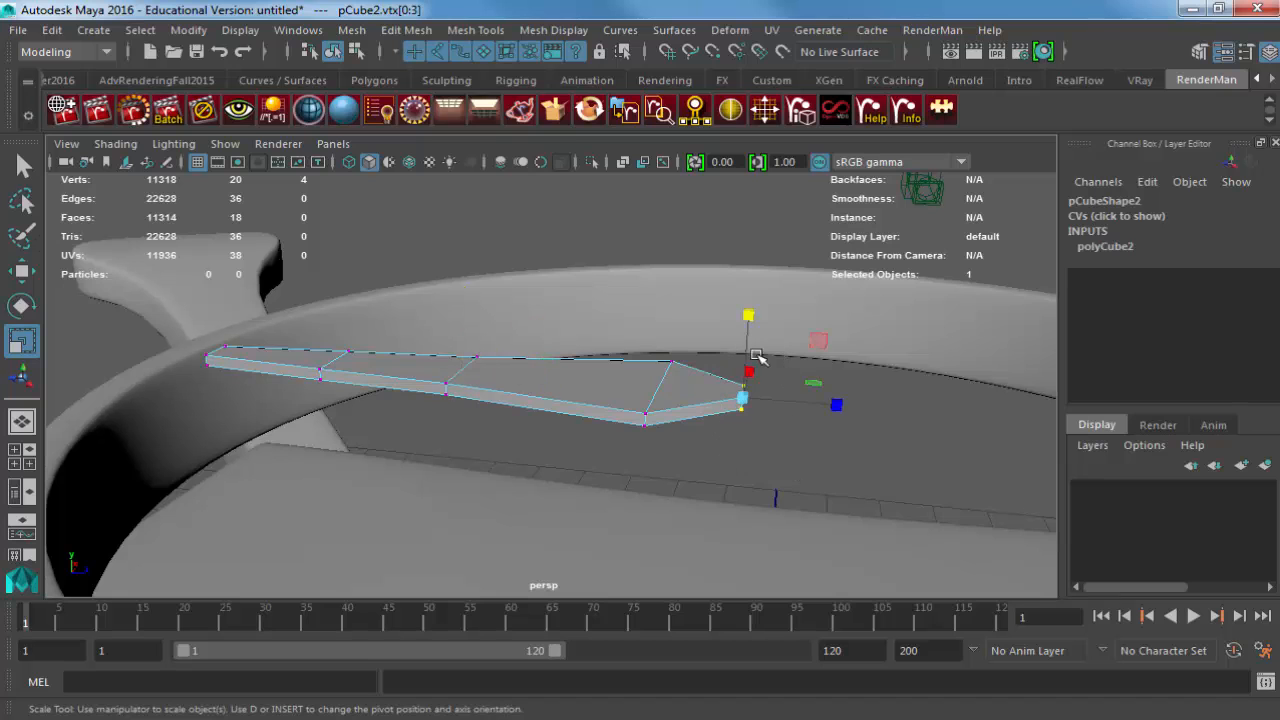
pyautogui.press('e')
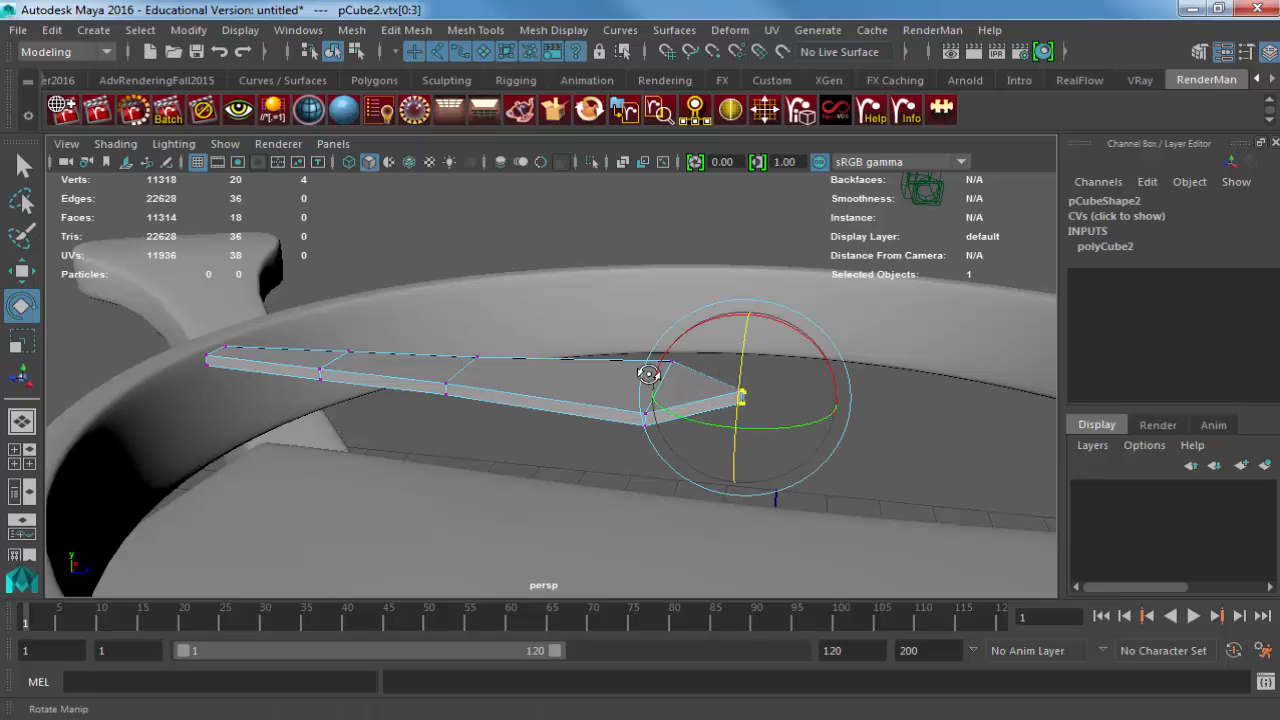
pyautogui.keyDown('alt'); pyautogui.moveTo(649, 371); pyautogui.dragTo(683, 420); pyautogui.keyUp('alt')
pyautogui.moveTo(665, 373); pyautogui.dragTo(668, 357)
pyautogui.keyDown('alt'); pyautogui.moveTo(601, 385); pyautogui.dragTo(620, 398); pyautogui.keyUp('alt')
# Compare with the reference photo again and twist the middle row and the rows toward the ring about Z.
pyautogui.moveTo(421, 350); pyautogui.dragTo(493, 409)
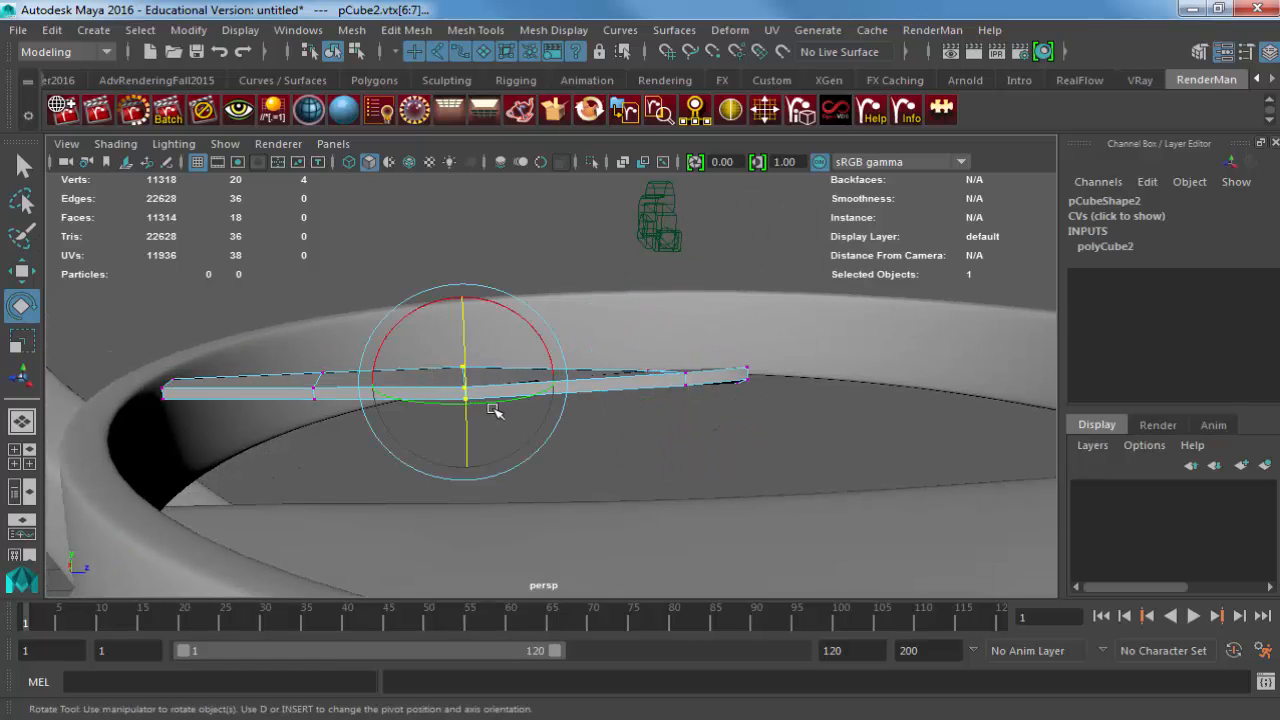
pyautogui.hotkey('alt', 'Tab')
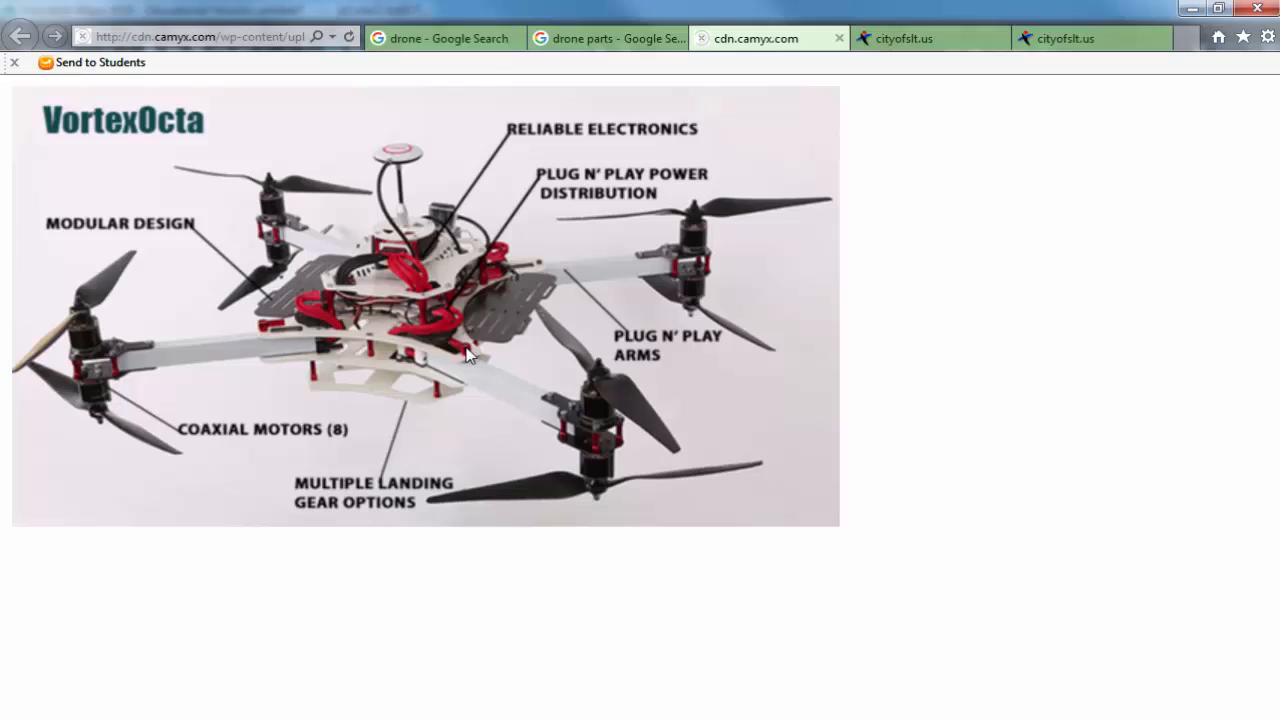
pyautogui.hotkey('alt', 'Tab')
pyautogui.moveTo(466, 351); pyautogui.dragTo(463, 340)
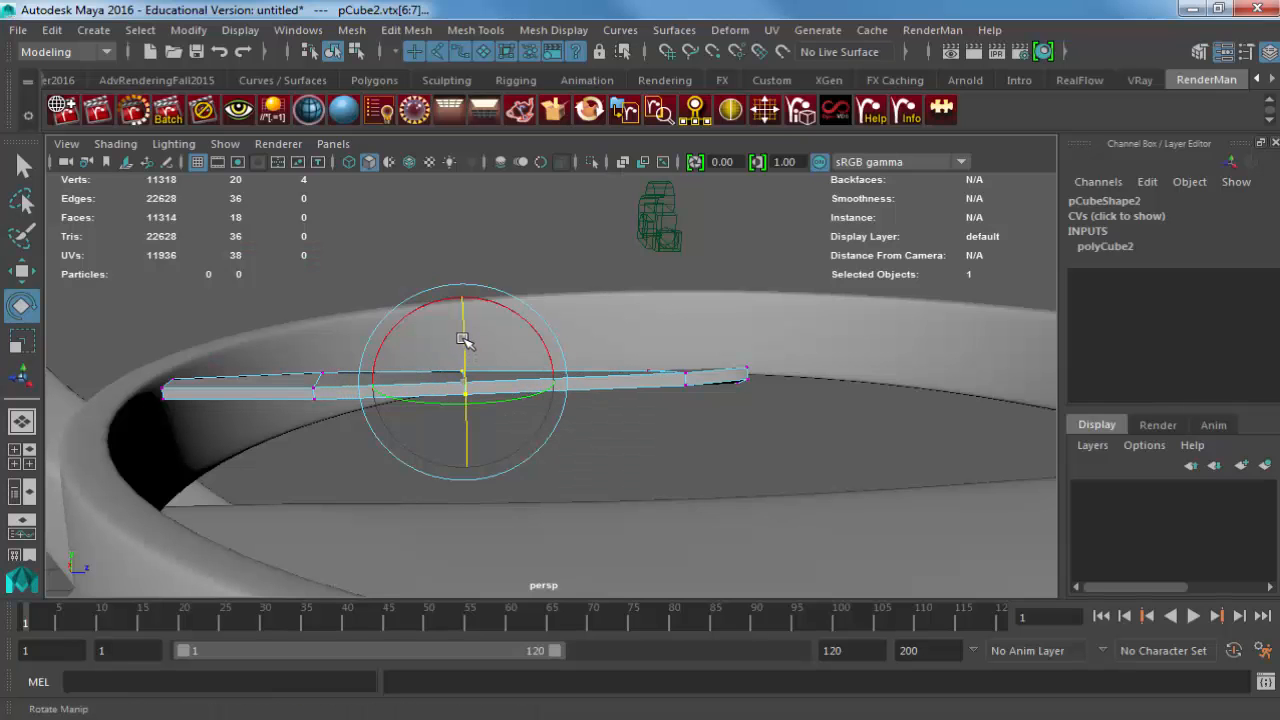
pyautogui.moveTo(307, 345); pyautogui.dragTo(337, 420)
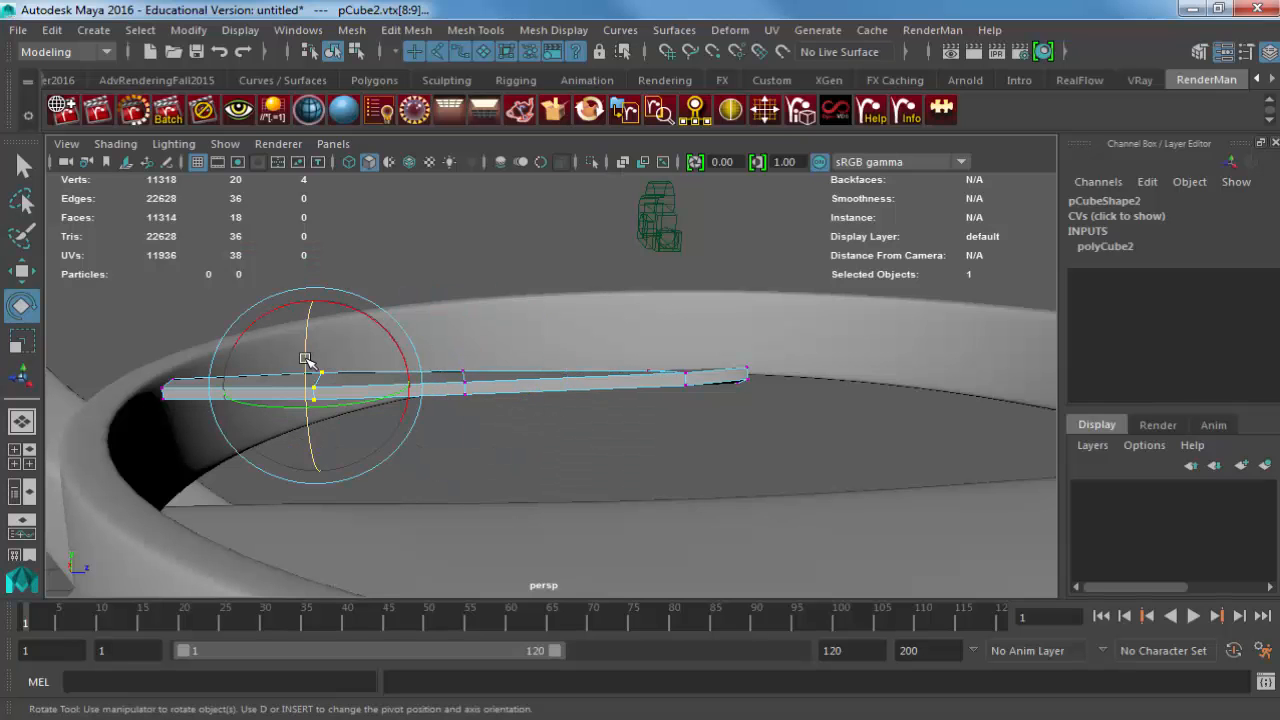
pyautogui.moveTo(130, 355); pyautogui.dragTo(576, 354)
pyautogui.moveTo(662, 388)
pyautogui.keyDown('alt'); pyautogui.mouseDown()
pyautogui.moveTo(677, 371)
pyautogui.moveTo(665, 376)
pyautogui.mouseUp(); pyautogui.keyUp('alt')
pyautogui.keyDown('alt'); pyautogui.moveTo(722, 340); pyautogui.dragTo(426, 326); pyautogui.keyUp('alt')
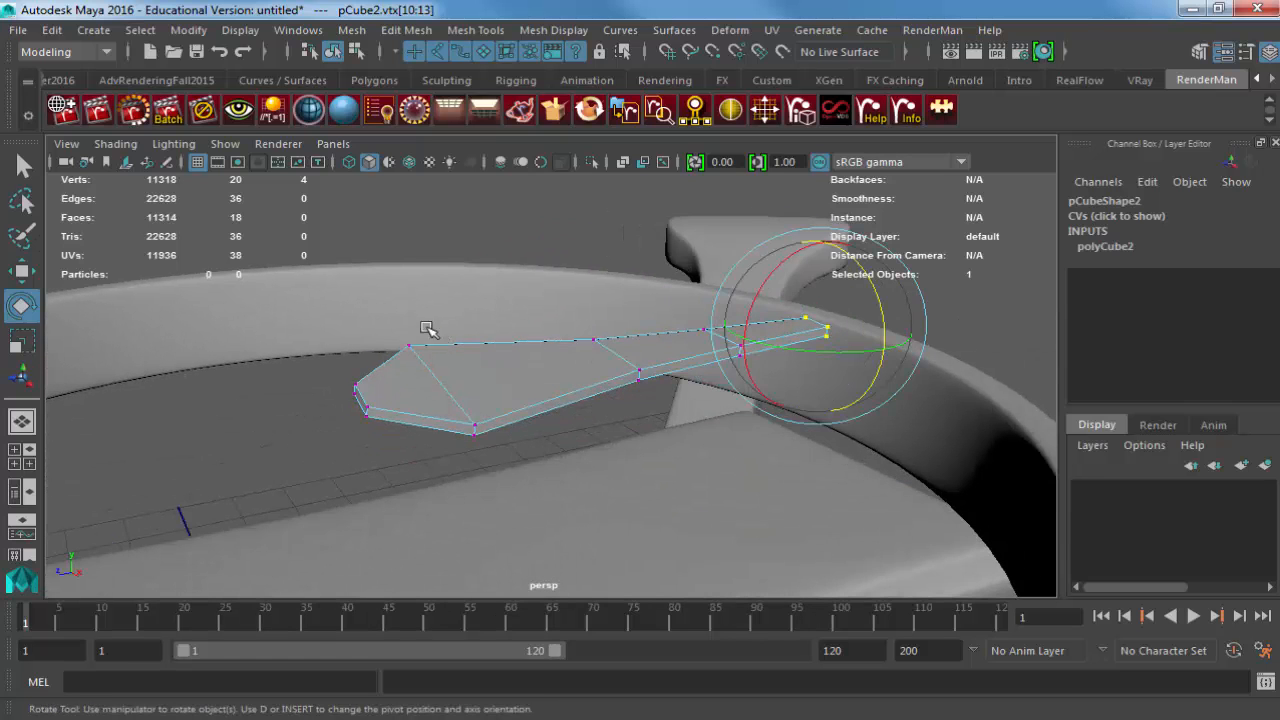
# Refine the Z rotation of the blade's widest, middle and next outer vertex rows for a gradual twist.
pyautogui.moveTo(478, 366); pyautogui.dragTo(476, 386)
pyautogui.keyDown('alt'); pyautogui.moveTo(613, 379); pyautogui.dragTo(540, 346); pyautogui.keyUp('alt')
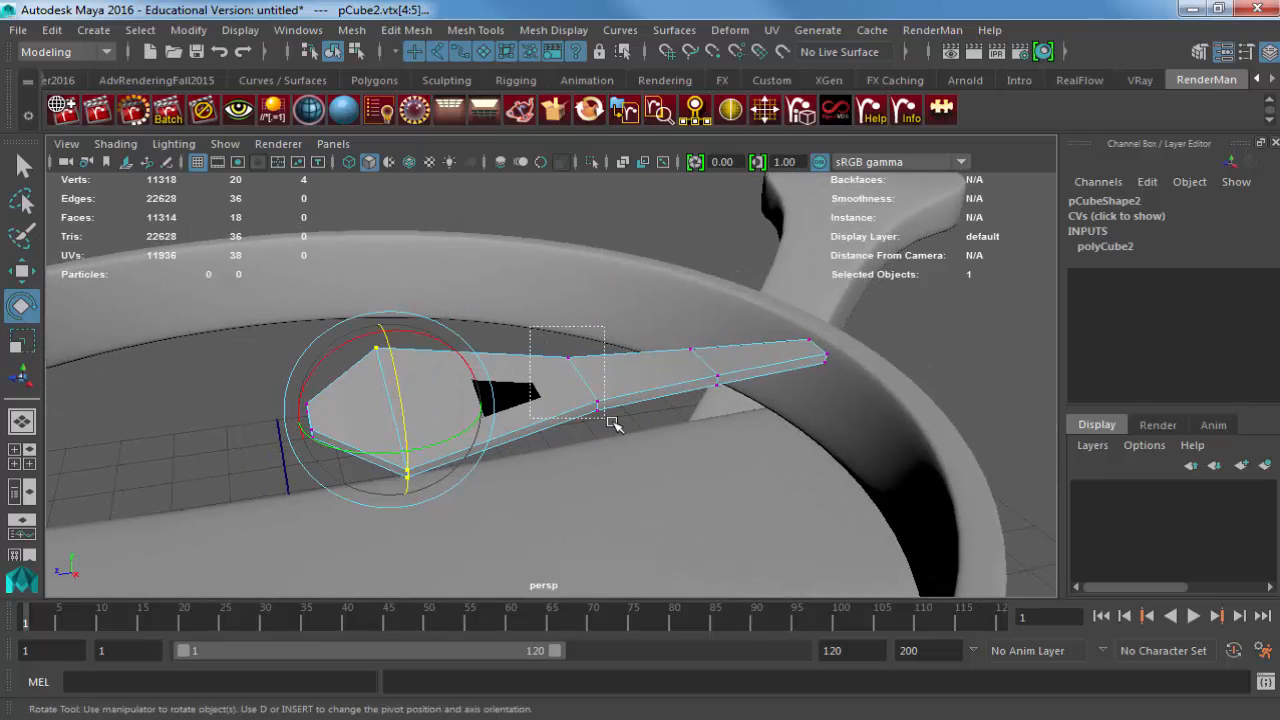
pyautogui.moveTo(607, 418); pyautogui.dragTo(606, 418)
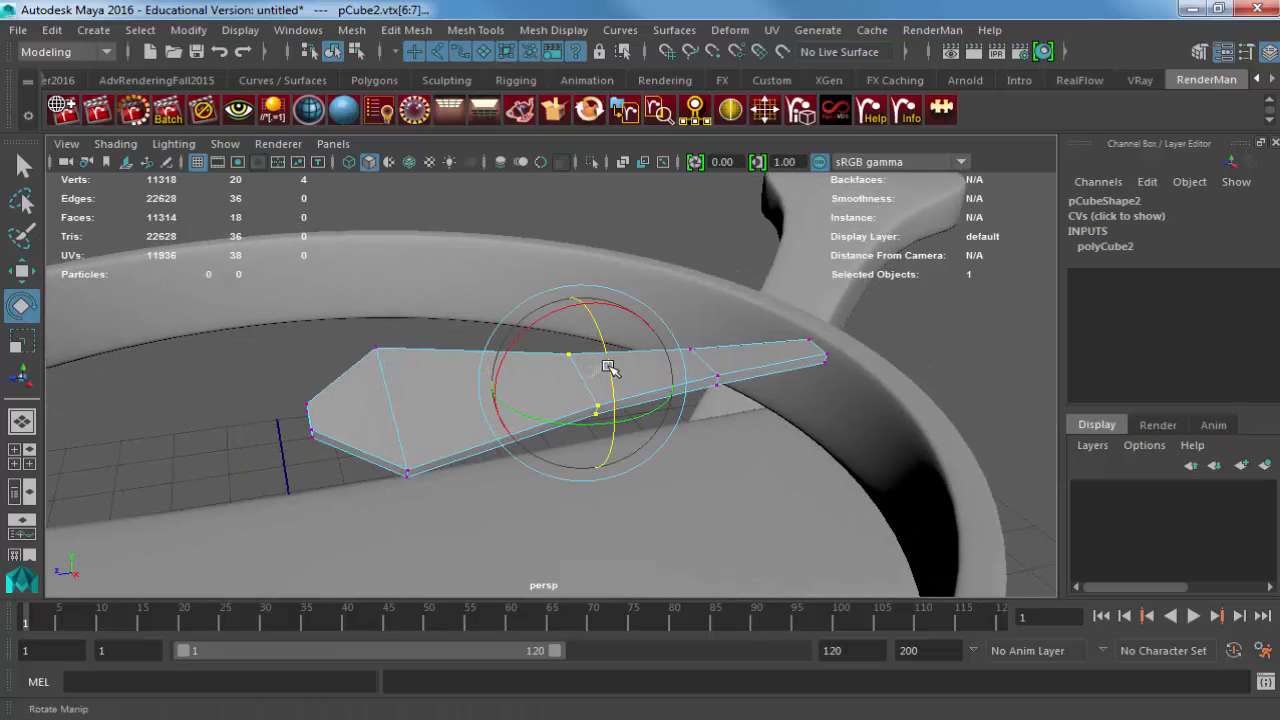
pyautogui.moveTo(612, 370)
pyautogui.keyDown('alt'); pyautogui.mouseDown()
pyautogui.moveTo(588, 402)
pyautogui.moveTo(613, 380)
pyautogui.mouseUp(); pyautogui.keyUp('alt')
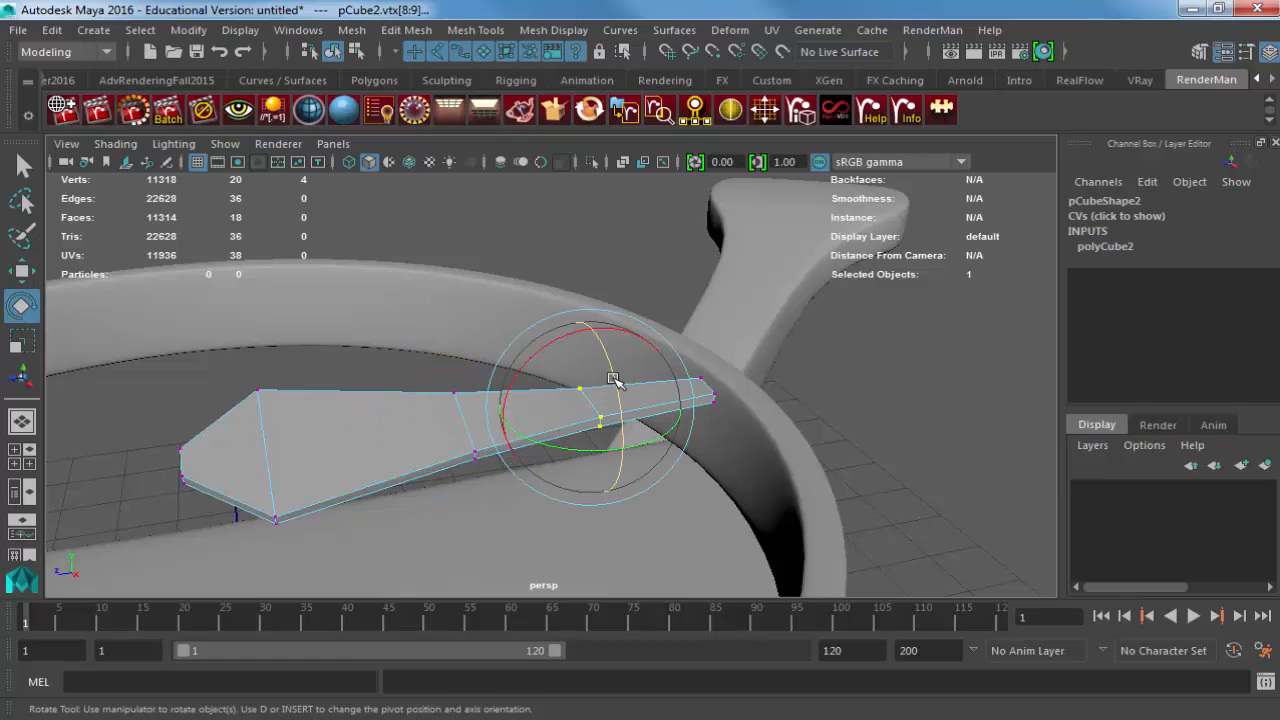
# Inspect the blade end-on, then readjust the Z rotation of its outer tip, adjacent row and middle row.
pyautogui.keyDown('alt'); pyautogui.moveTo(551, 423); pyautogui.dragTo(711, 357); pyautogui.keyUp('alt')
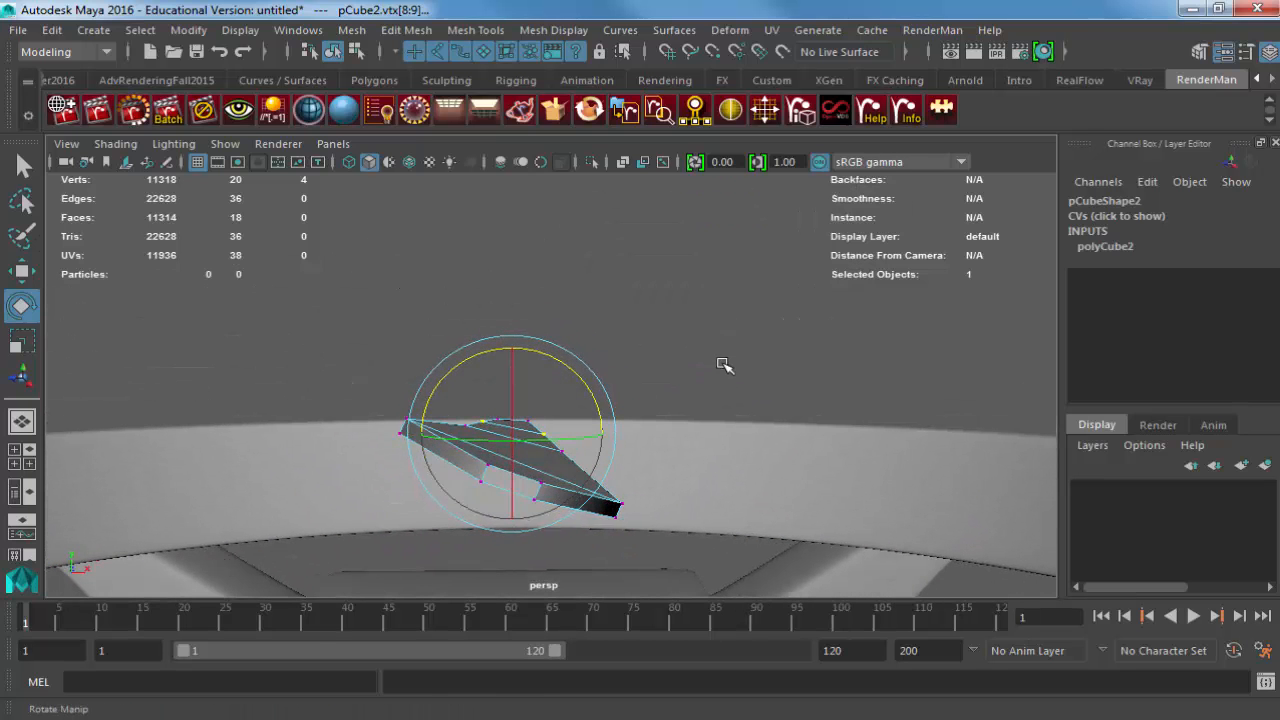
pyautogui.keyDown('alt'); pyautogui.moveTo(826, 386); pyautogui.dragTo(777, 394); pyautogui.keyUp('alt')
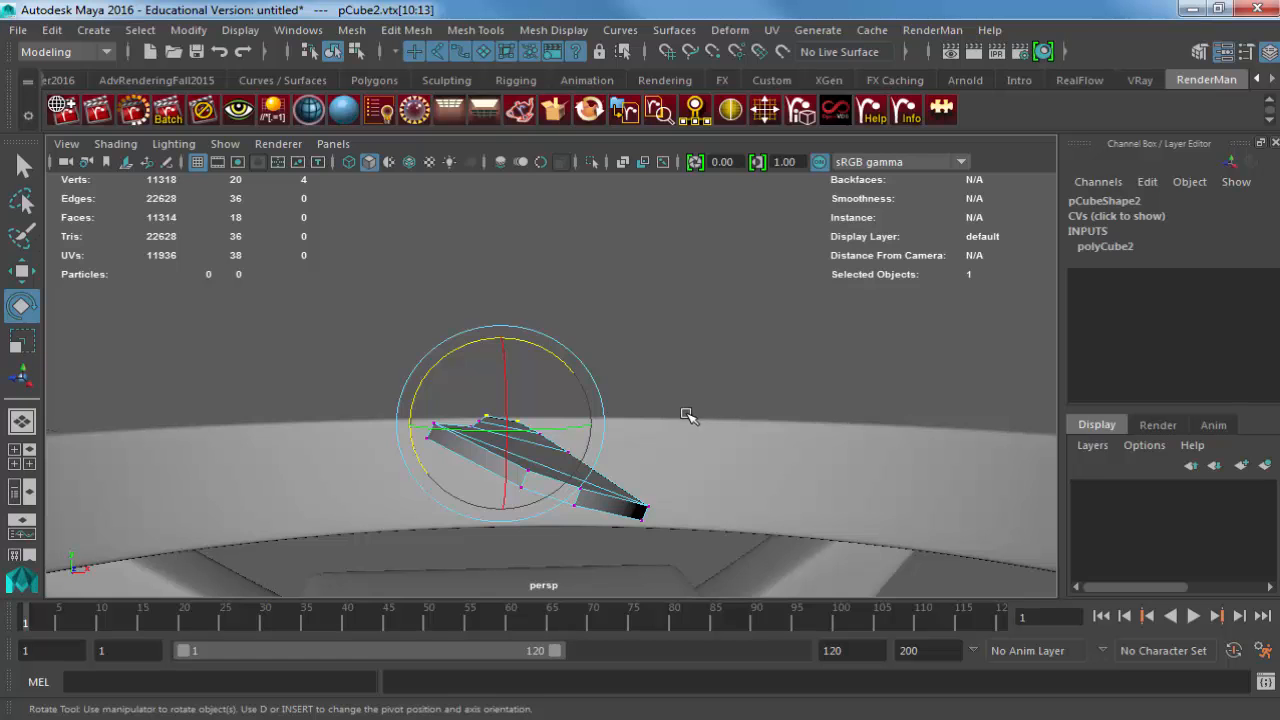
pyautogui.keyDown('alt'); pyautogui.moveTo(688, 415); pyautogui.dragTo(574, 471); pyautogui.keyUp('alt')
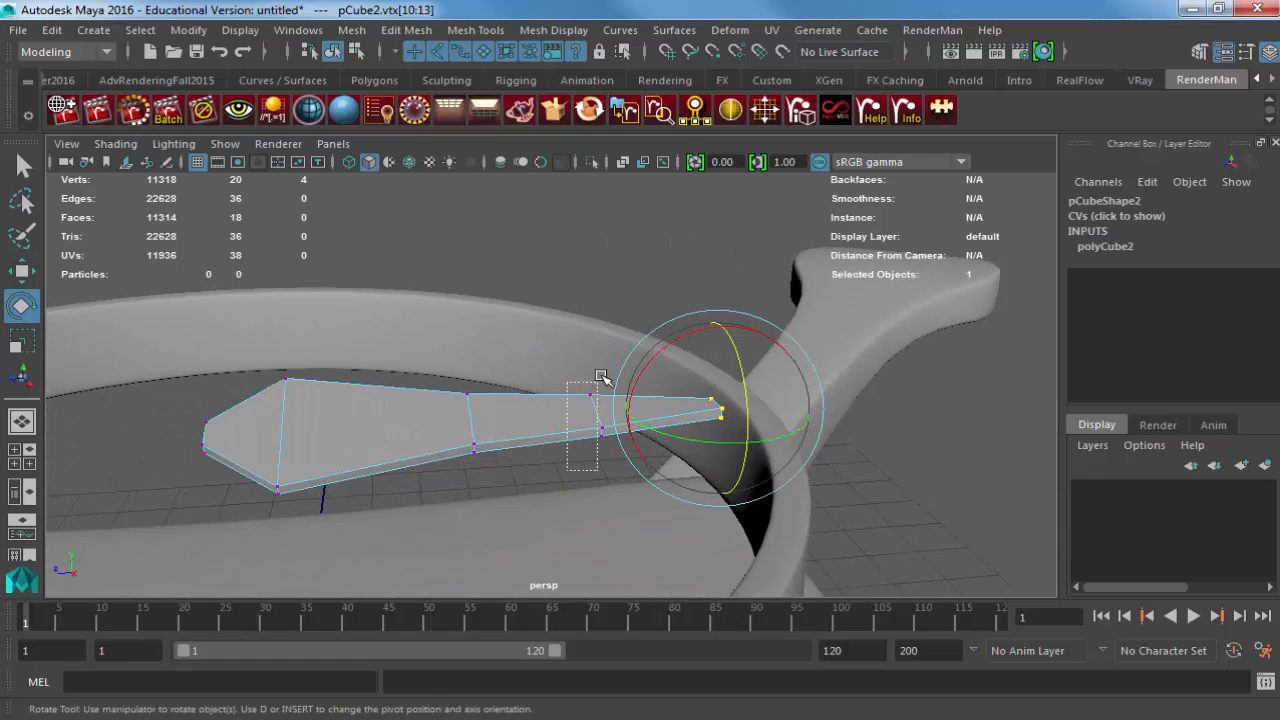
pyautogui.moveTo(600, 376); pyautogui.dragTo(601, 378)
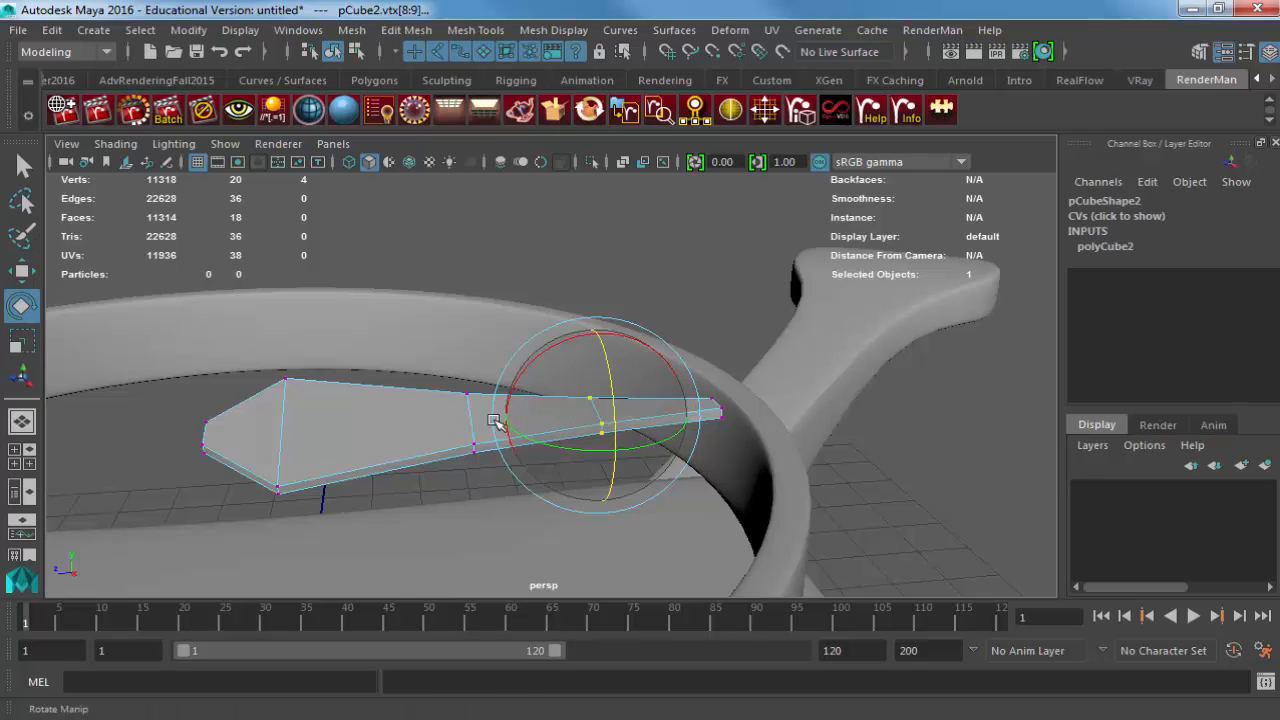
pyautogui.keyDown('alt'); pyautogui.moveTo(495, 420); pyautogui.dragTo(465, 500); pyautogui.keyUp('alt')
pyautogui.press('q')
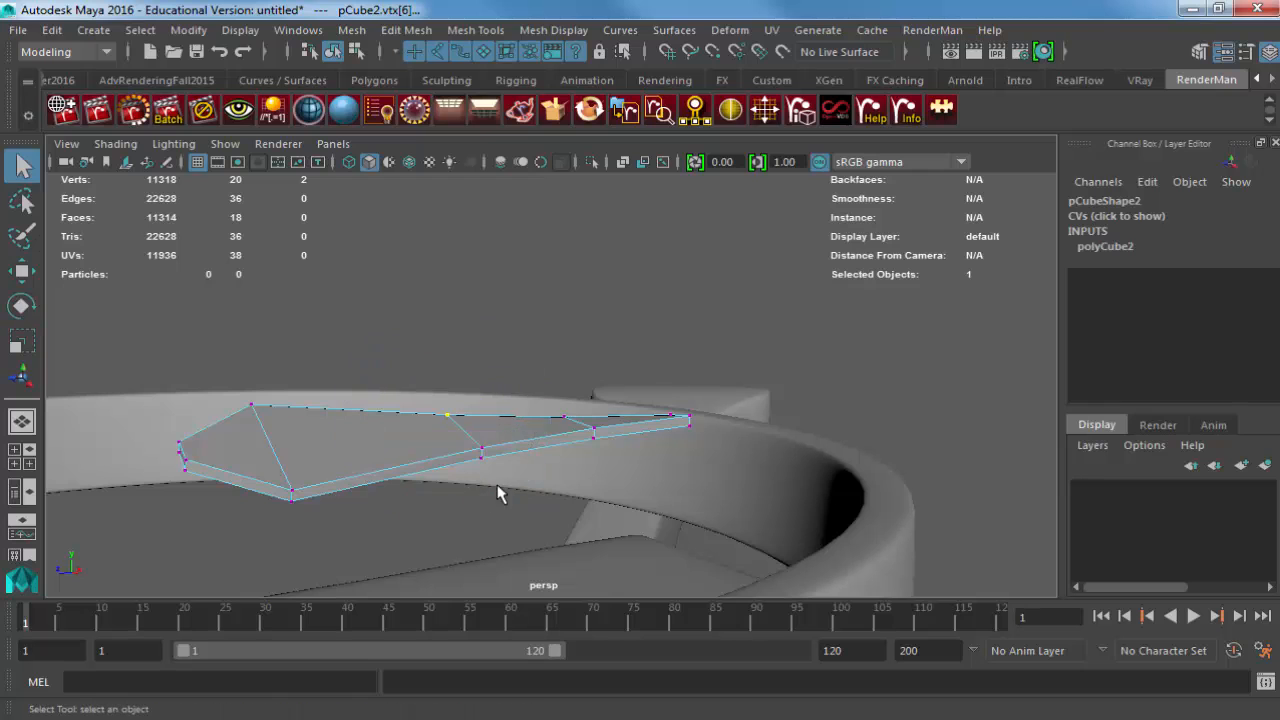
pyautogui.press('e')
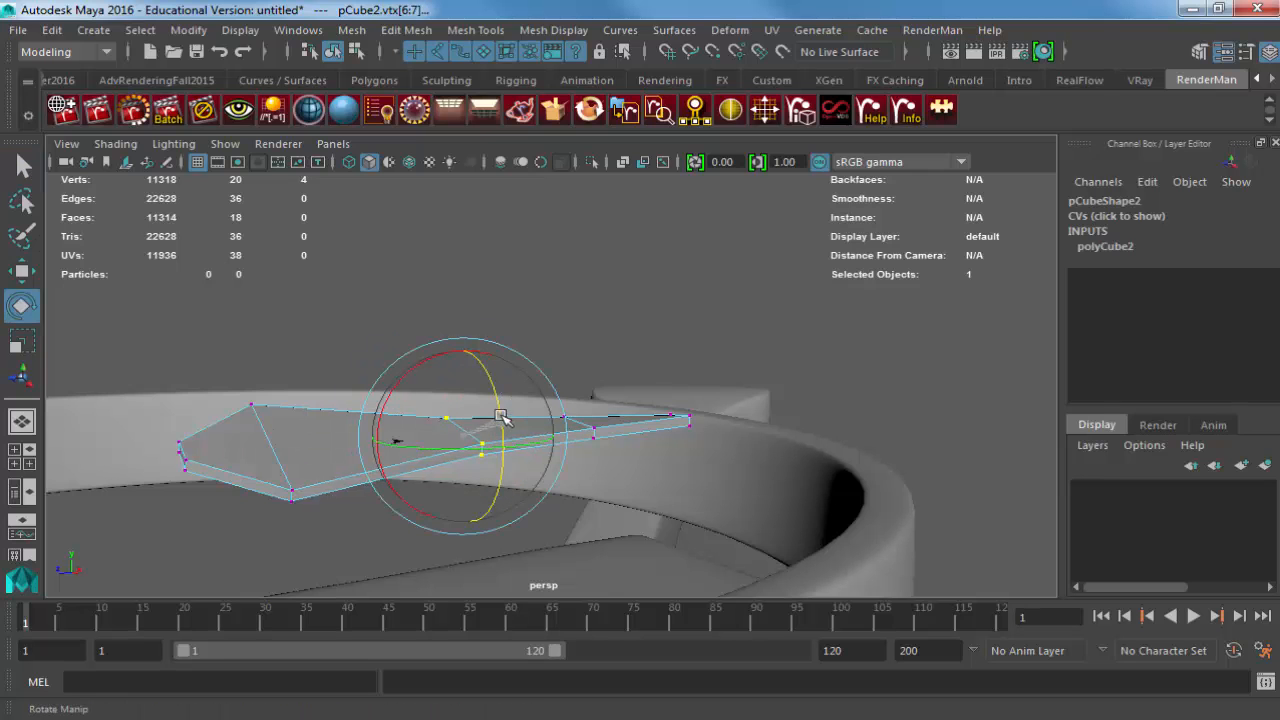
pyautogui.keyDown('alt'); pyautogui.moveTo(480, 452); pyautogui.dragTo(323, 466); pyautogui.keyUp('alt')
pyautogui.moveTo(323, 466); pyautogui.dragTo(272, 428, button='right')
pyautogui.click(227, 479)
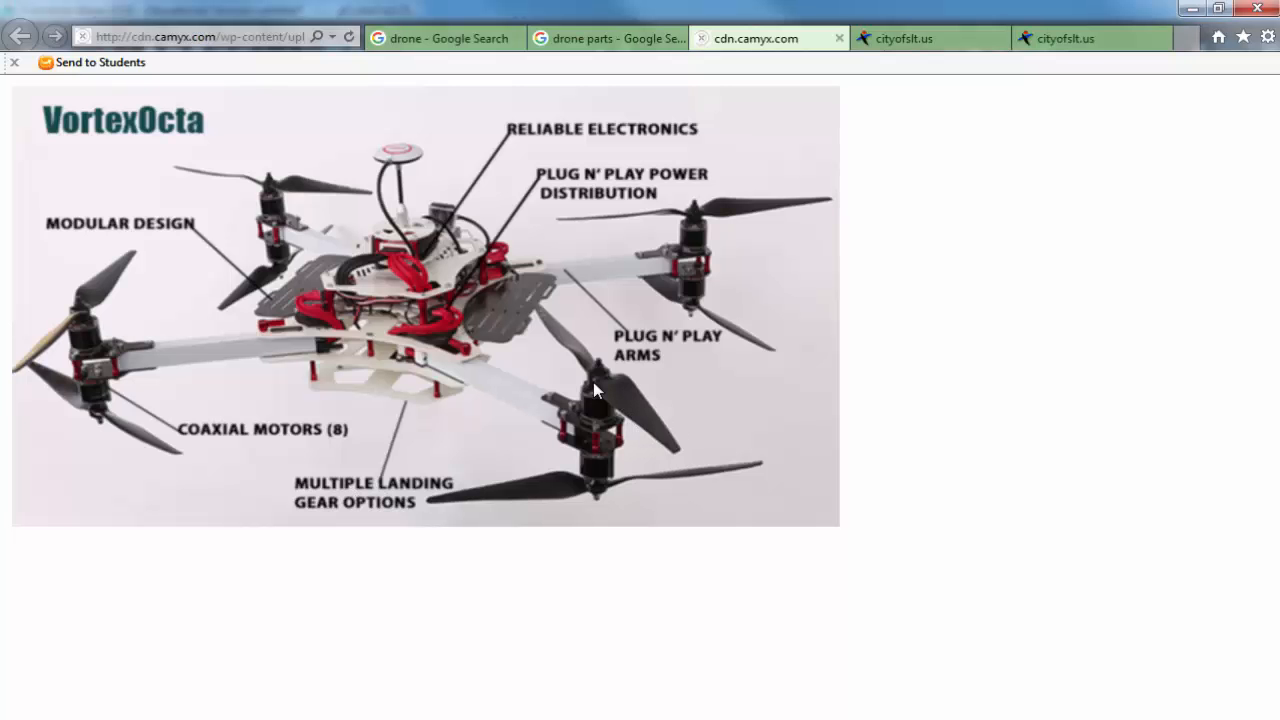
pyautogui.hotkey('alt', 'Tab')
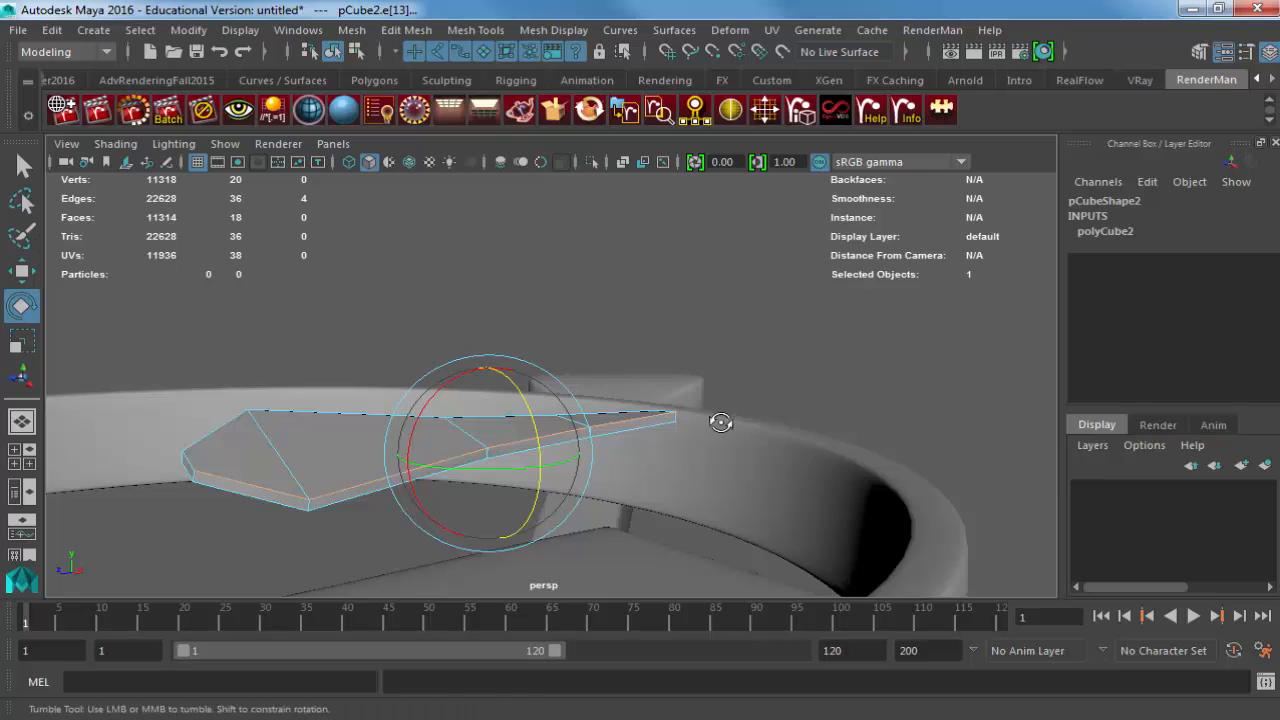
# Thin the blade's outer tip vertices and the adjacent vertex row in Y.
pyautogui.moveTo(675, 437); pyautogui.dragTo(677, 386, button='right')
pyautogui.moveTo(680, 390); pyautogui.dragTo(809, 510)
pyautogui.press('r')
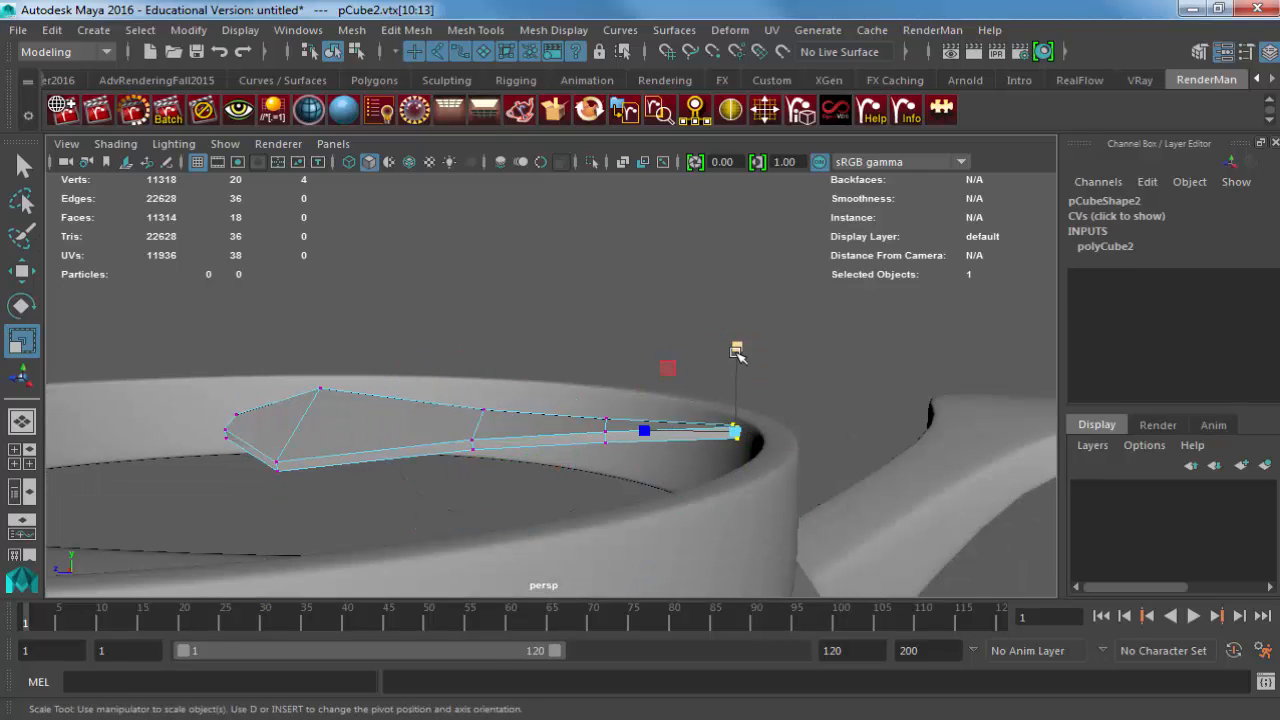
pyautogui.moveTo(737, 347); pyautogui.dragTo(737, 369)
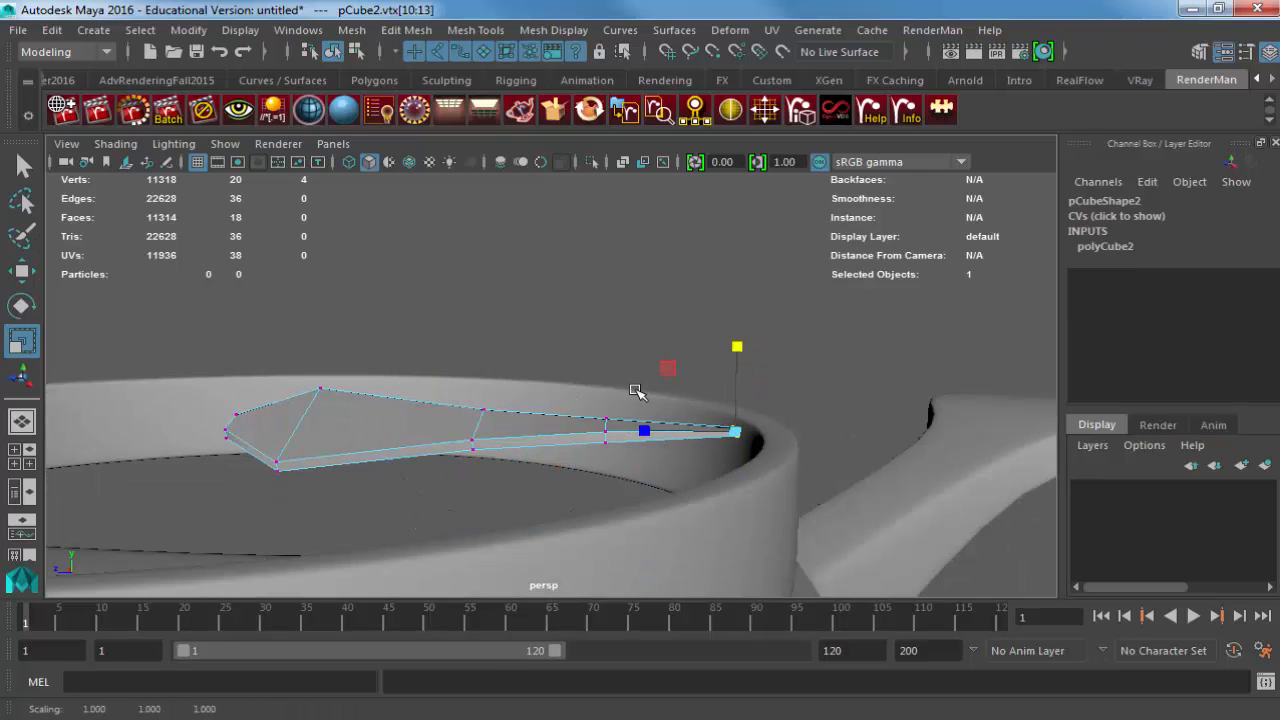
pyautogui.moveTo(634, 389); pyautogui.dragTo(585, 450)
pyautogui.moveTo(606, 348); pyautogui.dragTo(605, 370)
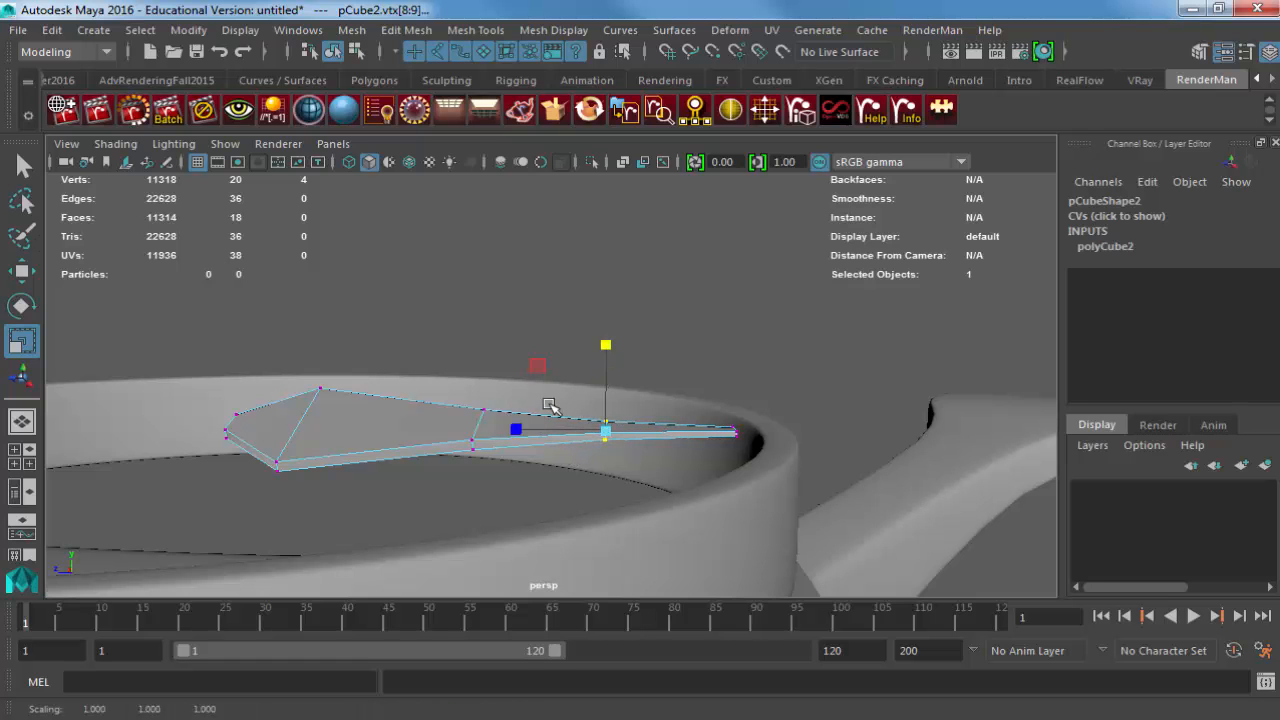
# Select the long edge loops along the blade's upper and lower sides.
pyautogui.scroll(-2, 368, 449)
pyautogui.click(323, 449)
pyautogui.click(420, 443)
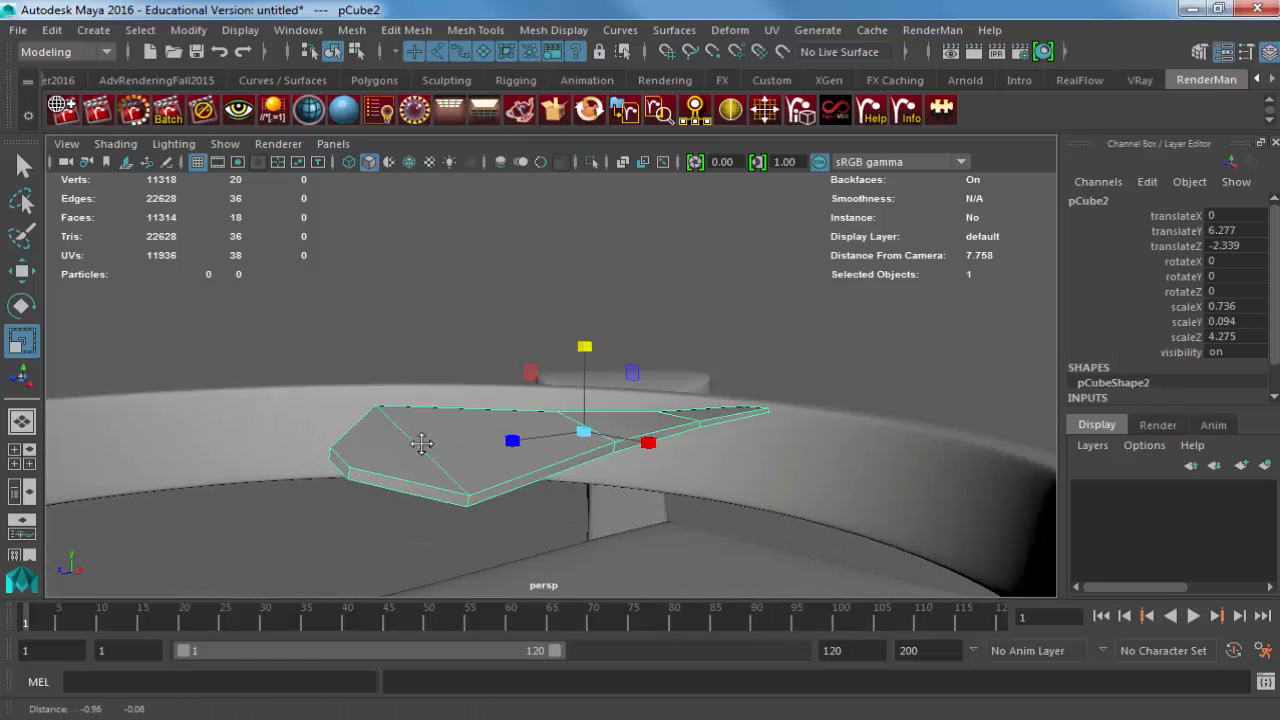
pyautogui.scroll(2, 408, 441)
pyautogui.press('F10')
pyautogui.doubleClick(355, 478)
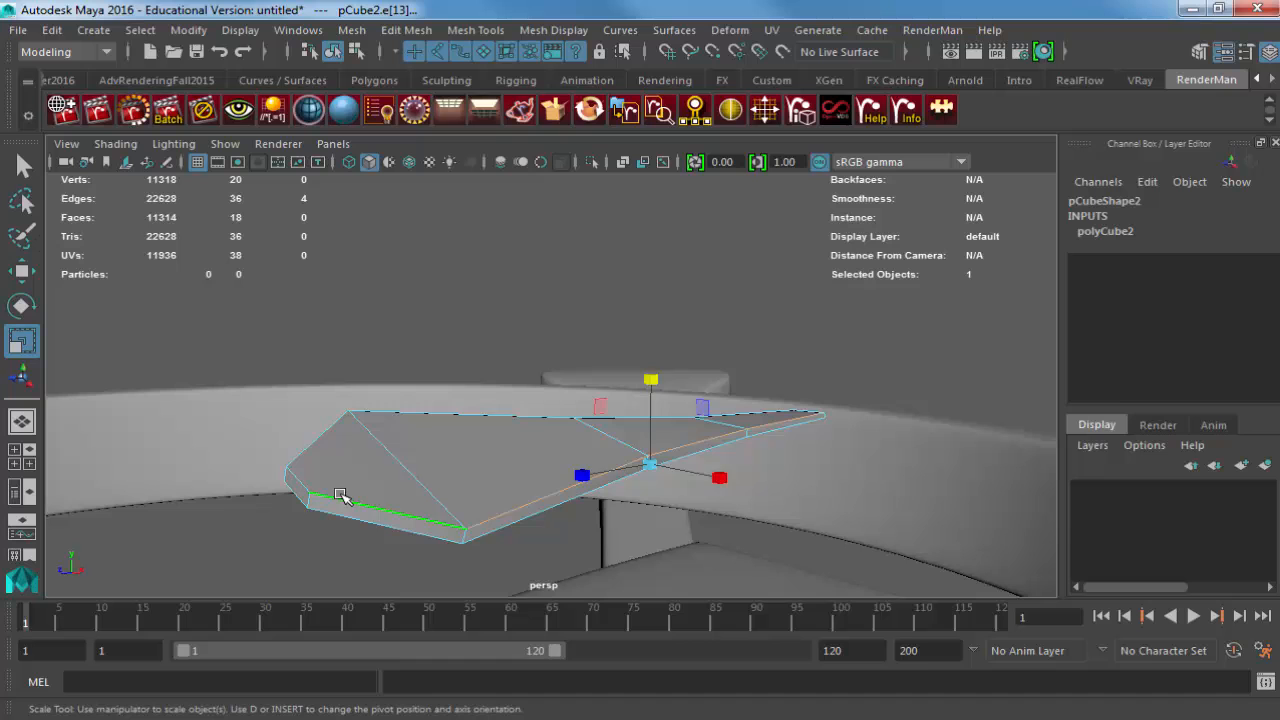
pyautogui.keyDown('shift'); pyautogui.doubleClick(320, 443); pyautogui.keyUp('shift')
pyautogui.keyDown('shift'); pyautogui.doubleClick(340, 510); pyautogui.keyUp('shift')
# Add the inner tip's border edges and the remaining outline loops of the blade to the edge selection.
pyautogui.keyDown('alt'); pyautogui.moveTo(401, 513); pyautogui.dragTo(617, 506); pyautogui.keyUp('alt')
pyautogui.keyDown('shift'); pyautogui.doubleClick(682, 484); pyautogui.keyUp('shift')
pyautogui.keyDown('shift'); pyautogui.click(617, 485); pyautogui.keyUp('shift')
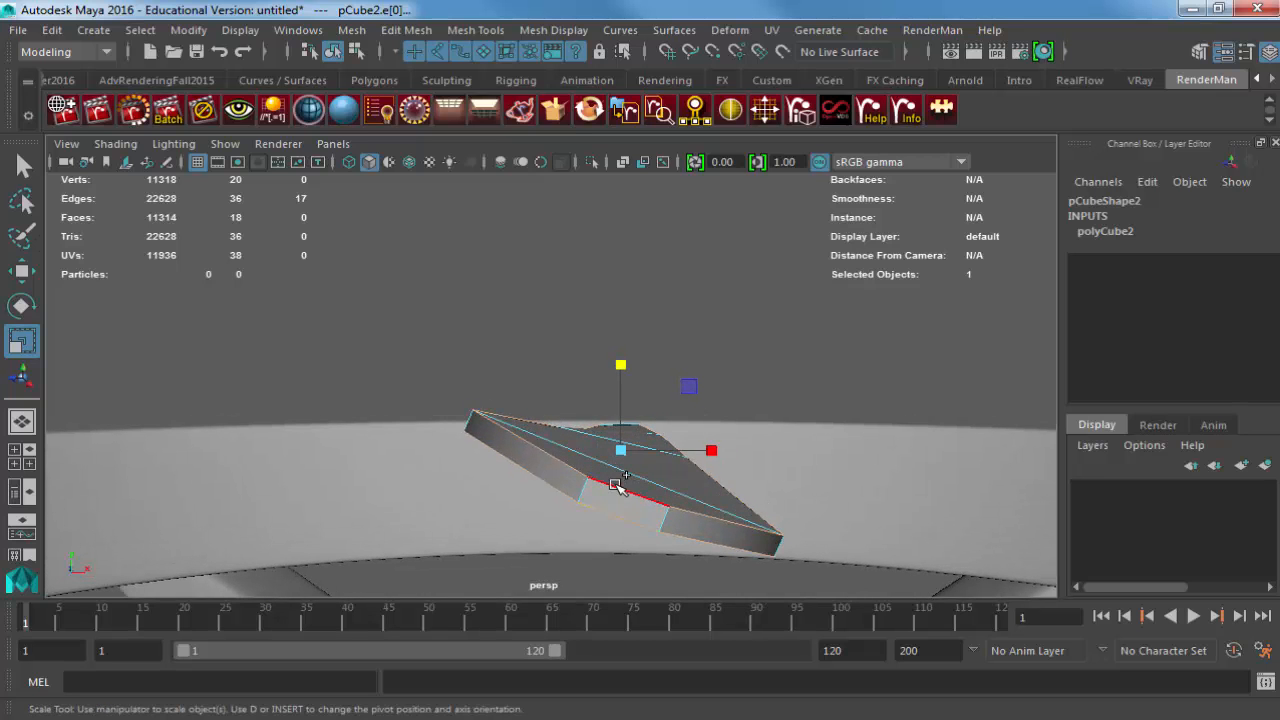
pyautogui.keyDown('shift'); pyautogui.doubleClick(586, 487); pyautogui.keyUp('shift')
pyautogui.keyDown('shift'); pyautogui.click(662, 512); pyautogui.keyUp('shift')
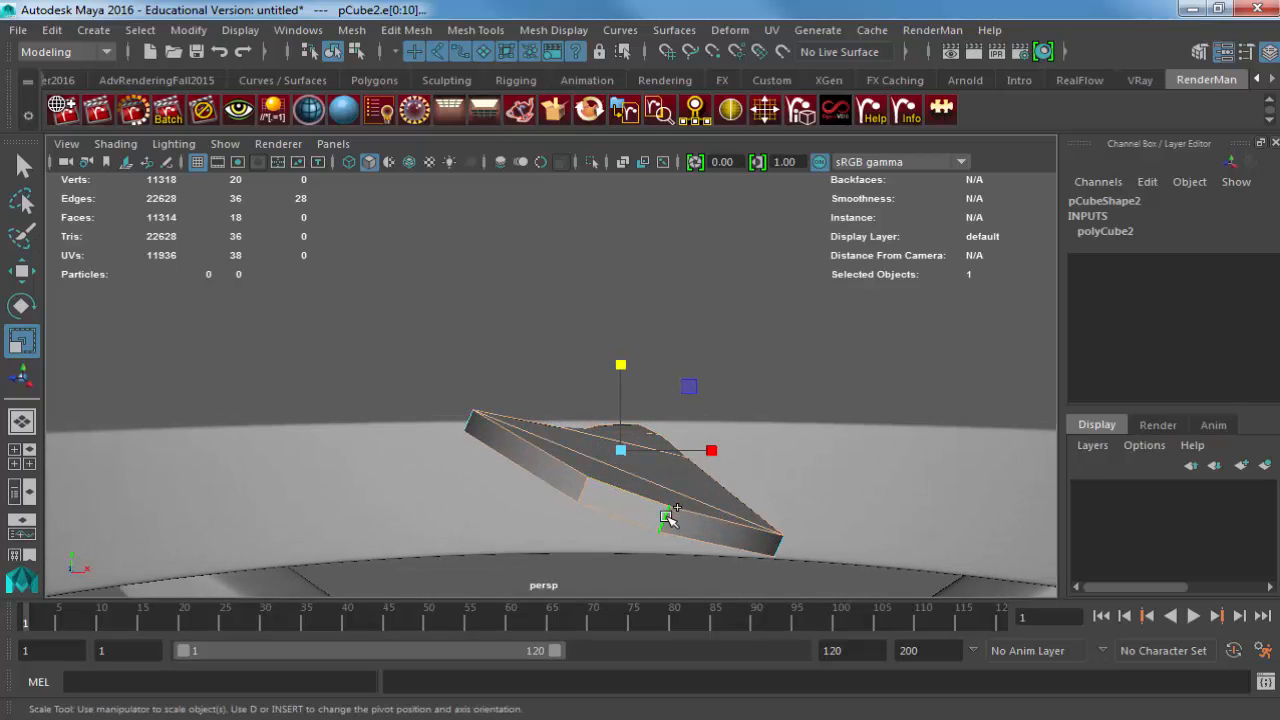
pyautogui.keyDown('shift'); pyautogui.doubleClick(668, 516); pyautogui.keyUp('shift')
pyautogui.keyDown('alt'); pyautogui.moveTo(668, 516); pyautogui.dragTo(374, 494); pyautogui.keyUp('alt')
# Remove the edges crossing the blade's width from the selection, checking both the top and the underside.
pyautogui.keyDown('ctrl'); pyautogui.click(362, 490); pyautogui.keyUp('ctrl')
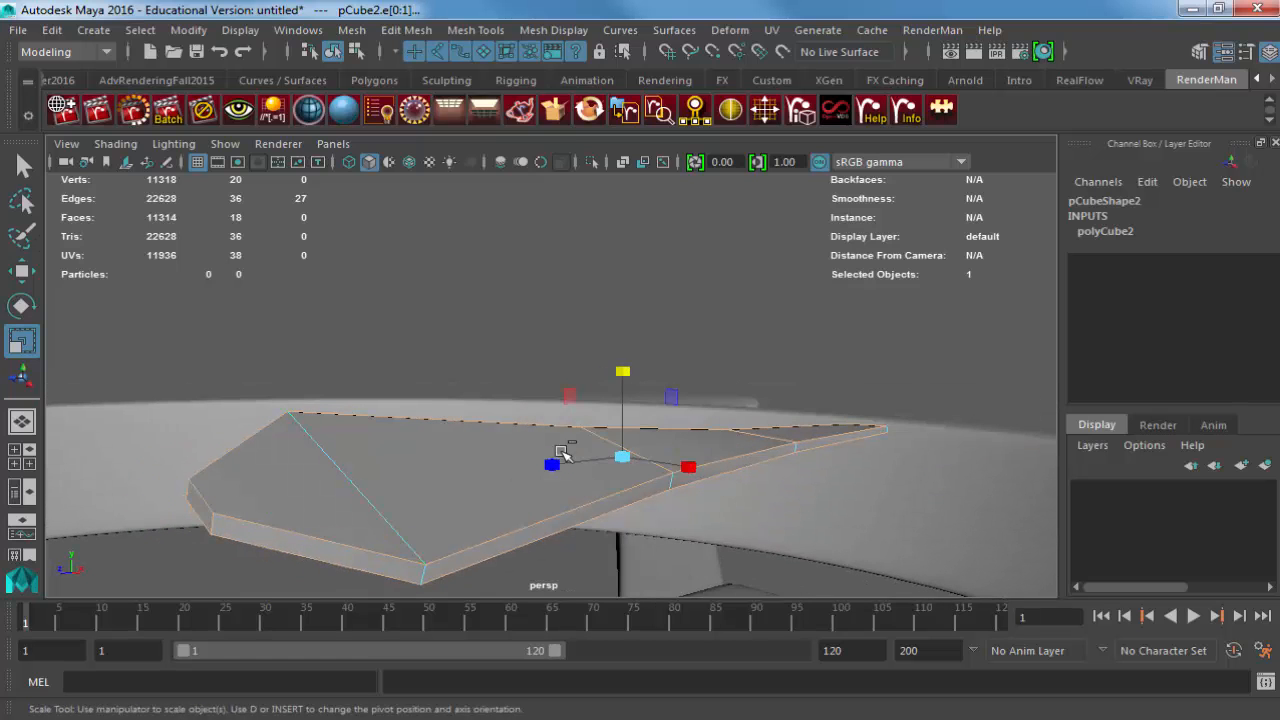
pyautogui.press('q')
pyautogui.keyDown('ctrl'); pyautogui.click(617, 444); pyautogui.keyUp('ctrl')
pyautogui.keyDown('ctrl'); pyautogui.click(757, 442); pyautogui.keyUp('ctrl')
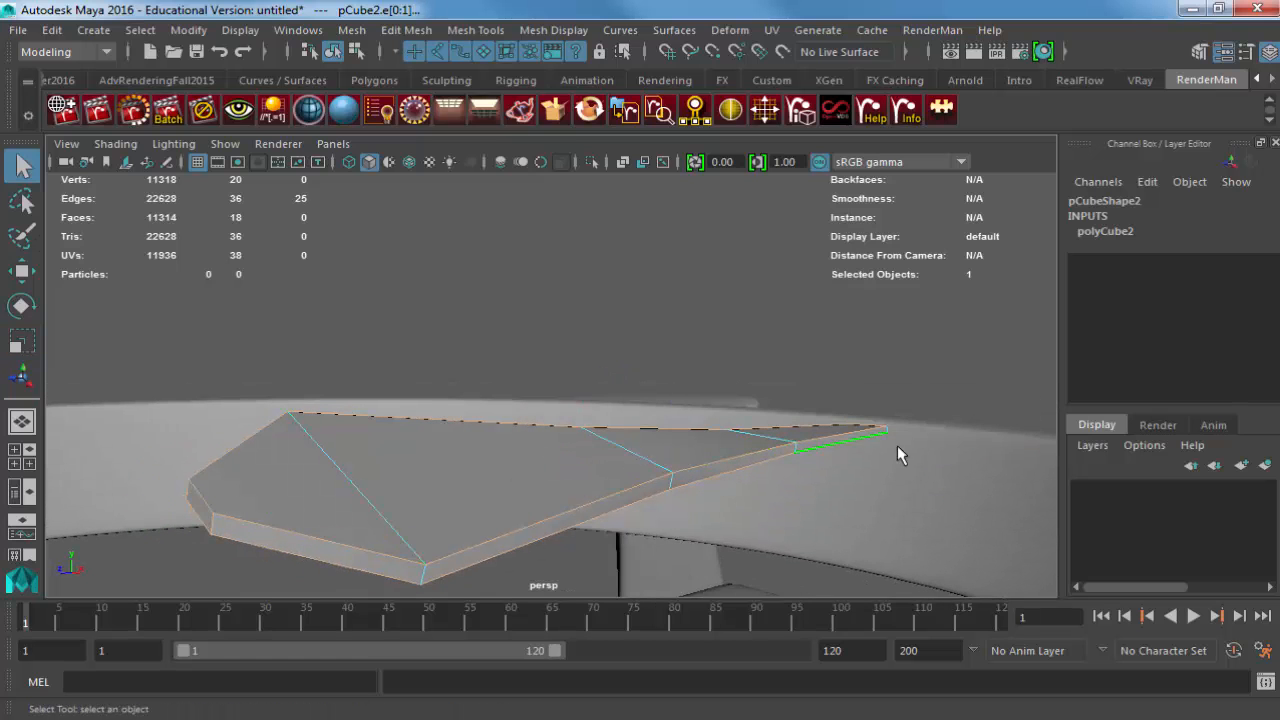
pyautogui.keyDown('alt'); pyautogui.moveTo(897, 449); pyautogui.dragTo(680, 331); pyautogui.keyUp('alt')
pyautogui.keyDown('ctrl'); pyautogui.click(680, 331); pyautogui.keyUp('ctrl')
pyautogui.keyDown('ctrl'); pyautogui.click(345, 220); pyautogui.keyUp('ctrl')
pyautogui.keyDown('alt'); pyautogui.moveTo(345, 220); pyautogui.dragTo(492, 465); pyautogui.keyUp('alt')
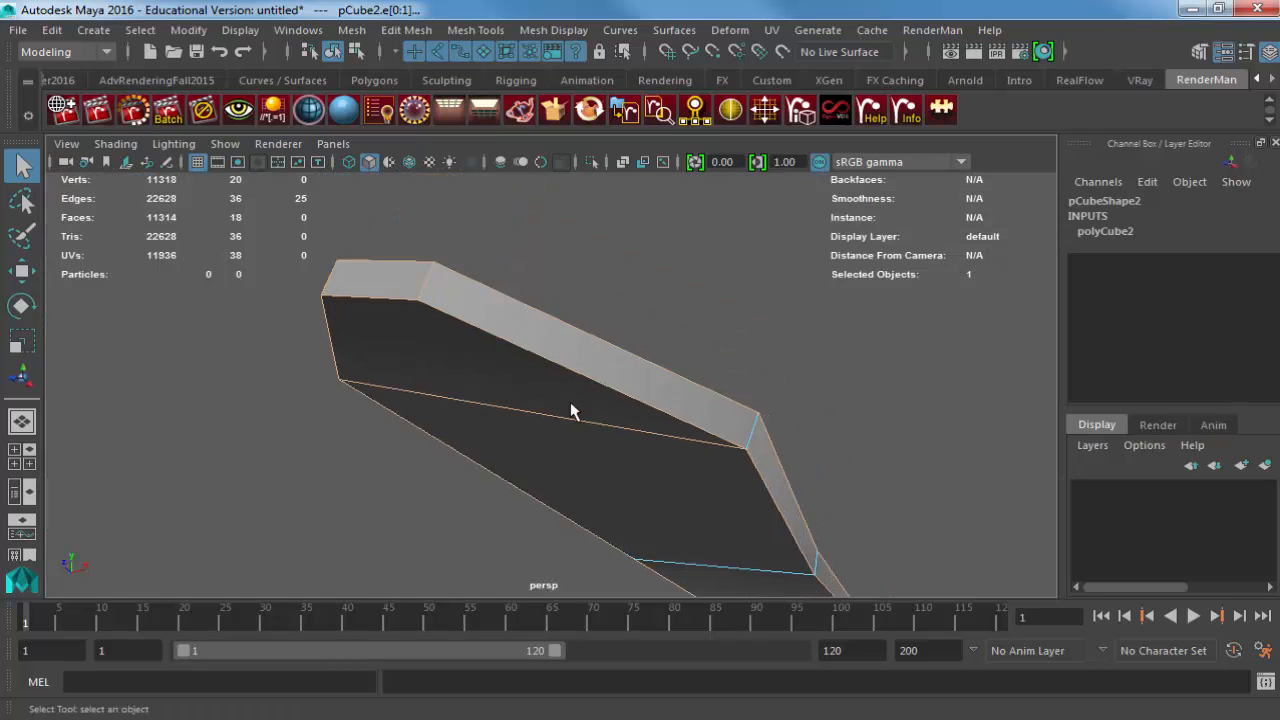
# Bevel the selected blade edges with a fraction of 1 and 2 segments.
pyautogui.keyDown('shift'); pyautogui.moveTo(677, 297); pyautogui.dragTo(785, 295, button='right'); pyautogui.keyUp('shift')
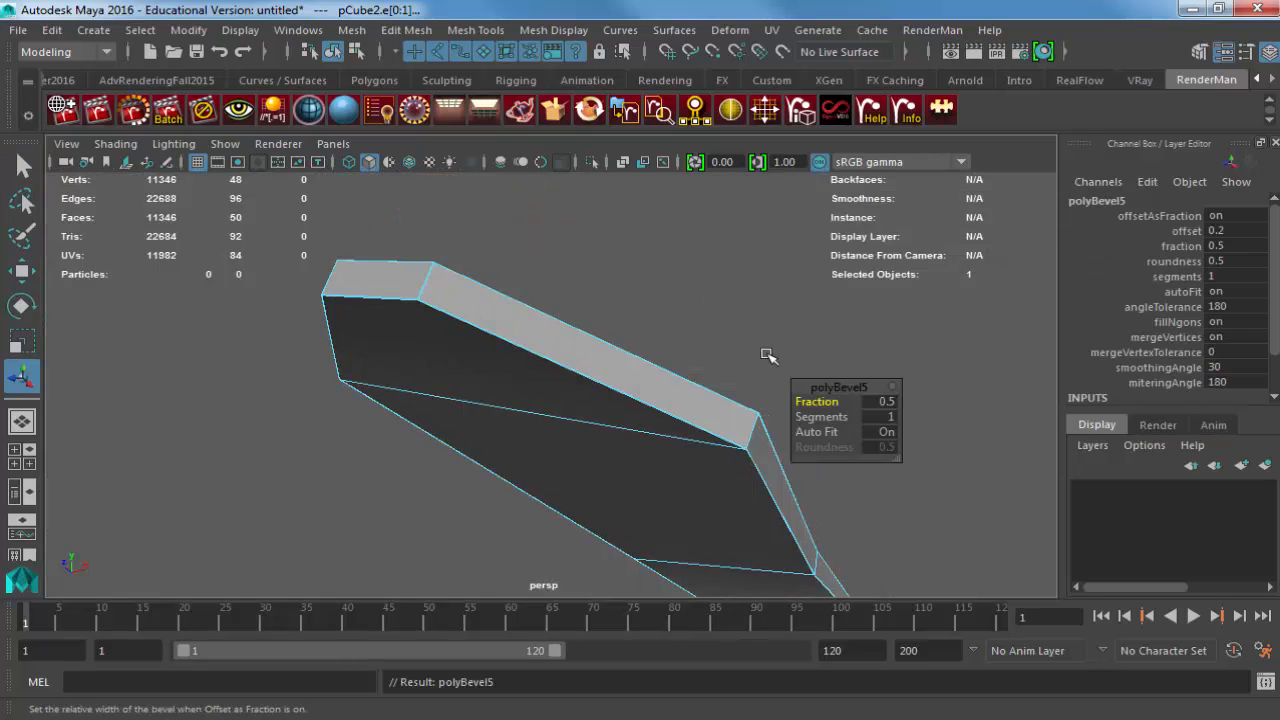
pyautogui.keyDown('alt'); pyautogui.moveTo(768, 355); pyautogui.dragTo(766, 286); pyautogui.keyUp('alt')
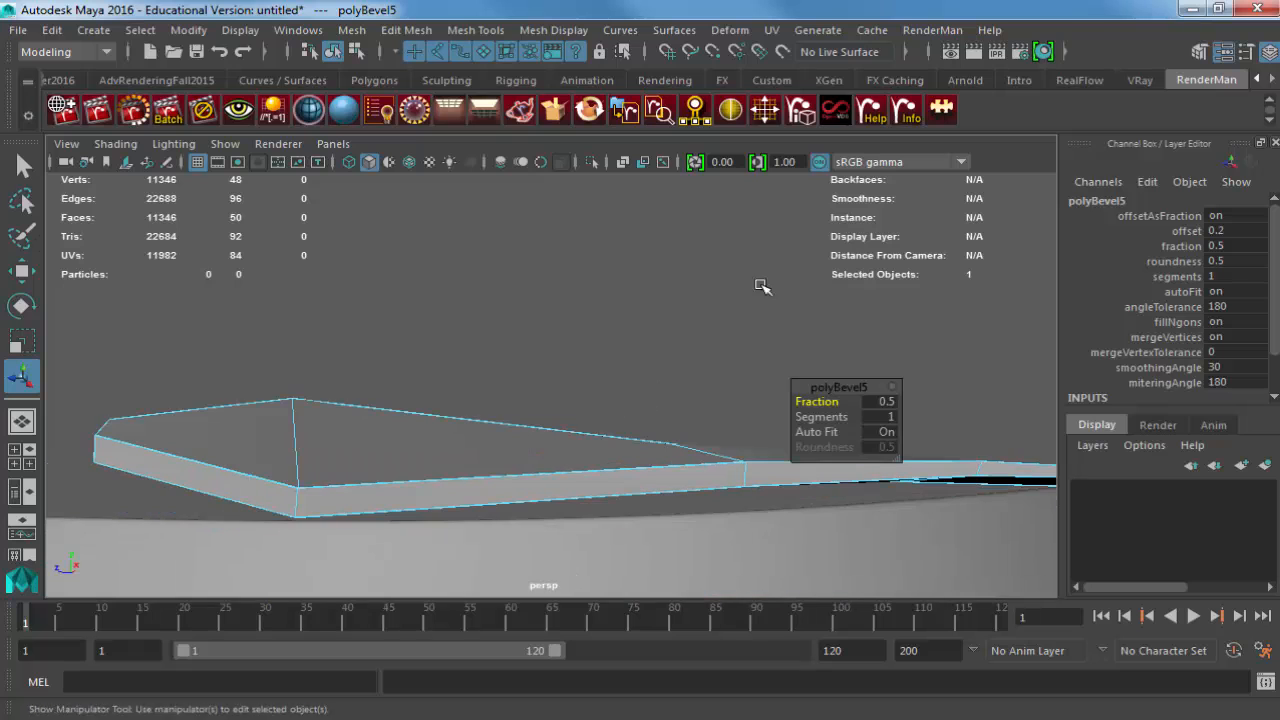
pyautogui.click(883, 401)
pyautogui.write('1')
pyautogui.press('Return')
pyautogui.click(884, 416)
pyautogui.write('2')
pyautogui.press('Return')
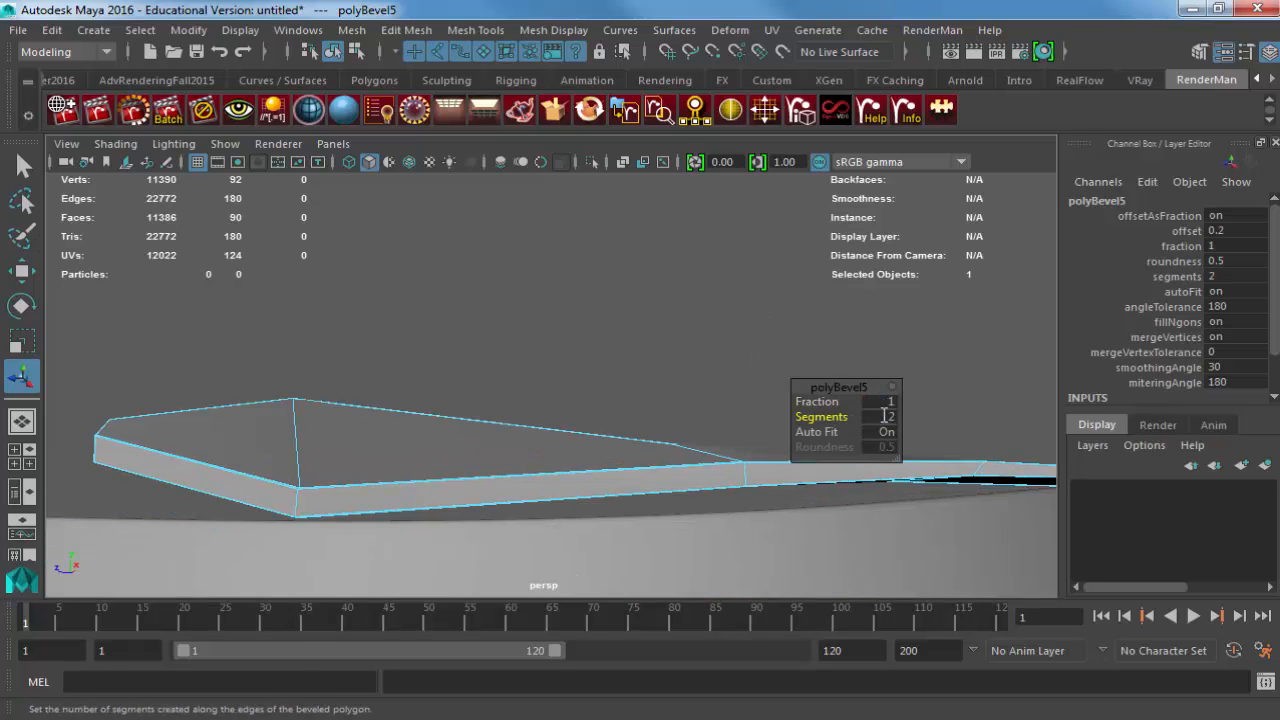
# Return the blade to object selection, turn on its smooth mesh preview and inspect the rounded shape.
pyautogui.moveTo(343, 491); pyautogui.dragTo(358, 441, button='right')
pyautogui.click(358, 441)
pyautogui.press('3')
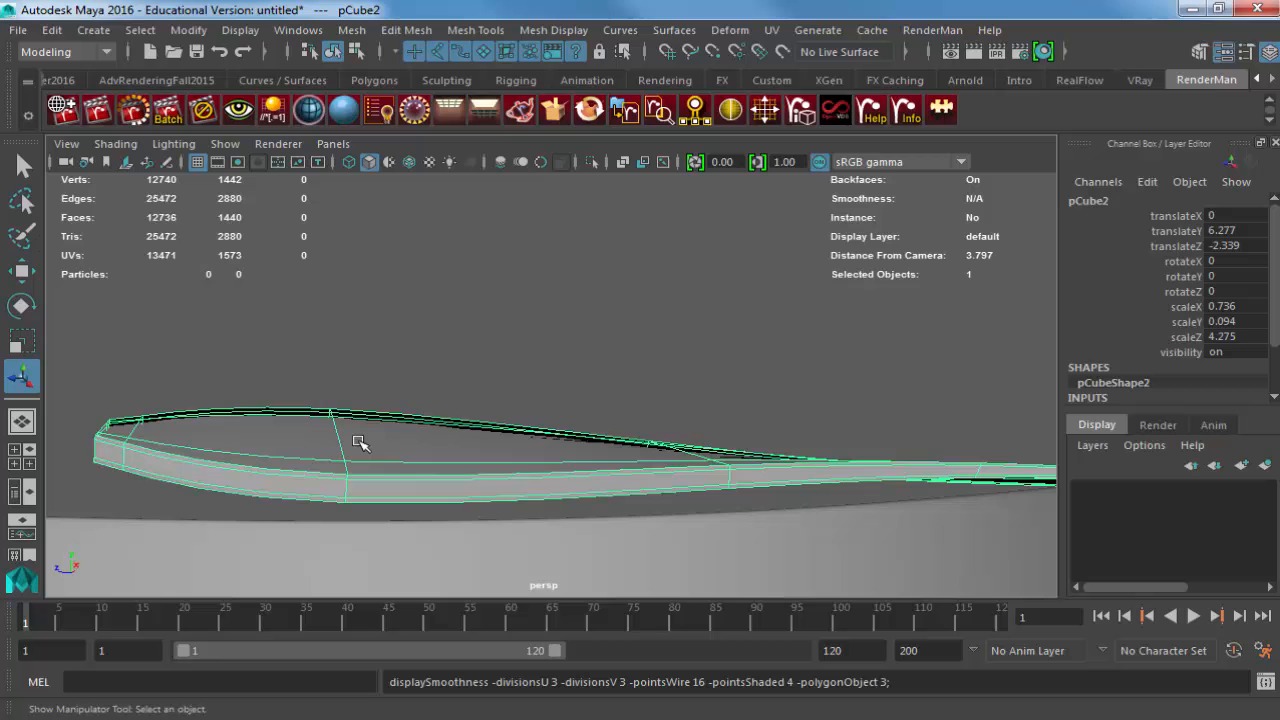
pyautogui.click(447, 387)
pyautogui.keyDown('alt'); pyautogui.moveTo(447, 387); pyautogui.dragTo(546, 420); pyautogui.keyUp('alt')
pyautogui.click(546, 420)
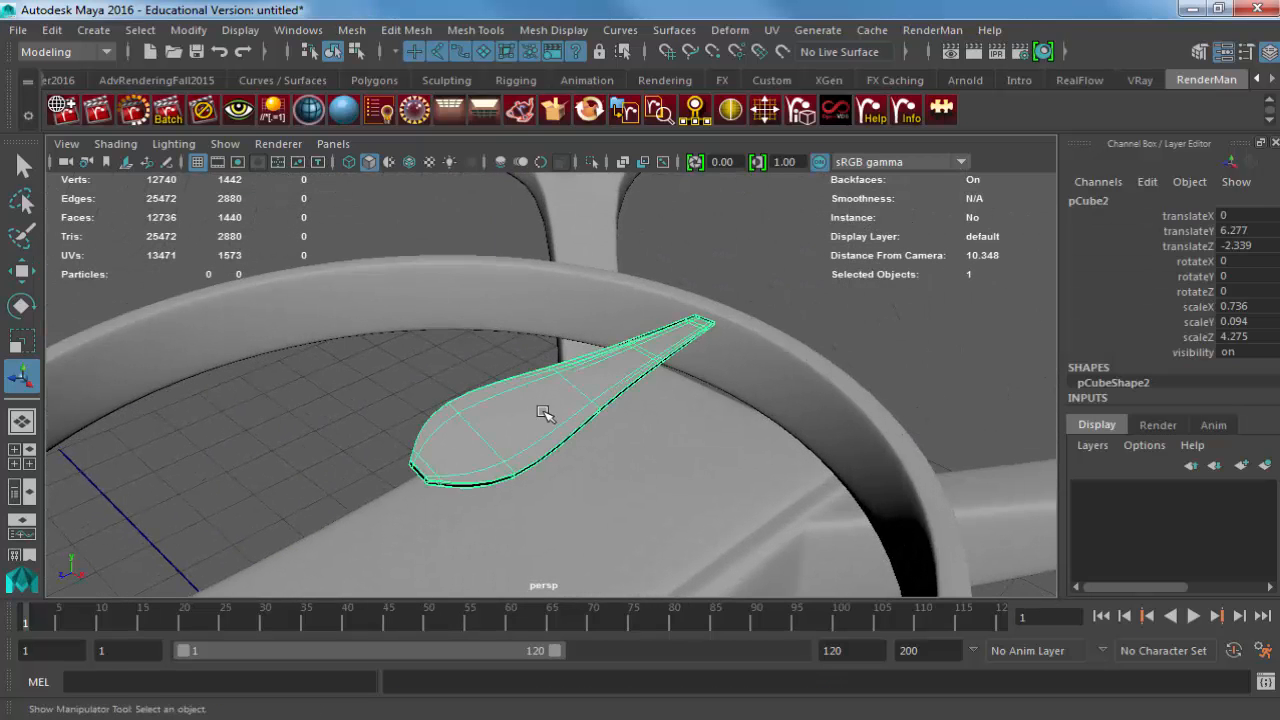
# Deselect the blade, view the drone from above and turn on wireframe display over the shaded models.
pyautogui.click(450, 388)
pyautogui.keyDown('alt'); pyautogui.moveTo(450, 388); pyautogui.dragTo(433, 453); pyautogui.keyUp('alt')
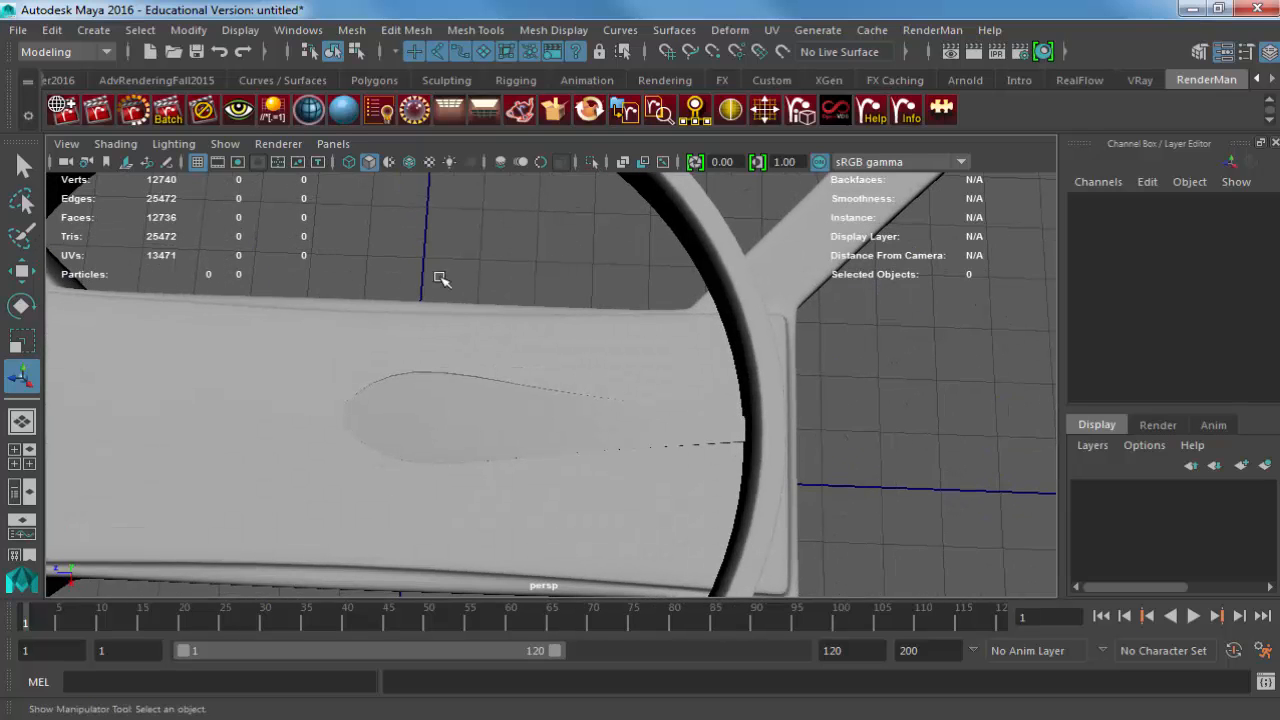
pyautogui.click(409, 162)
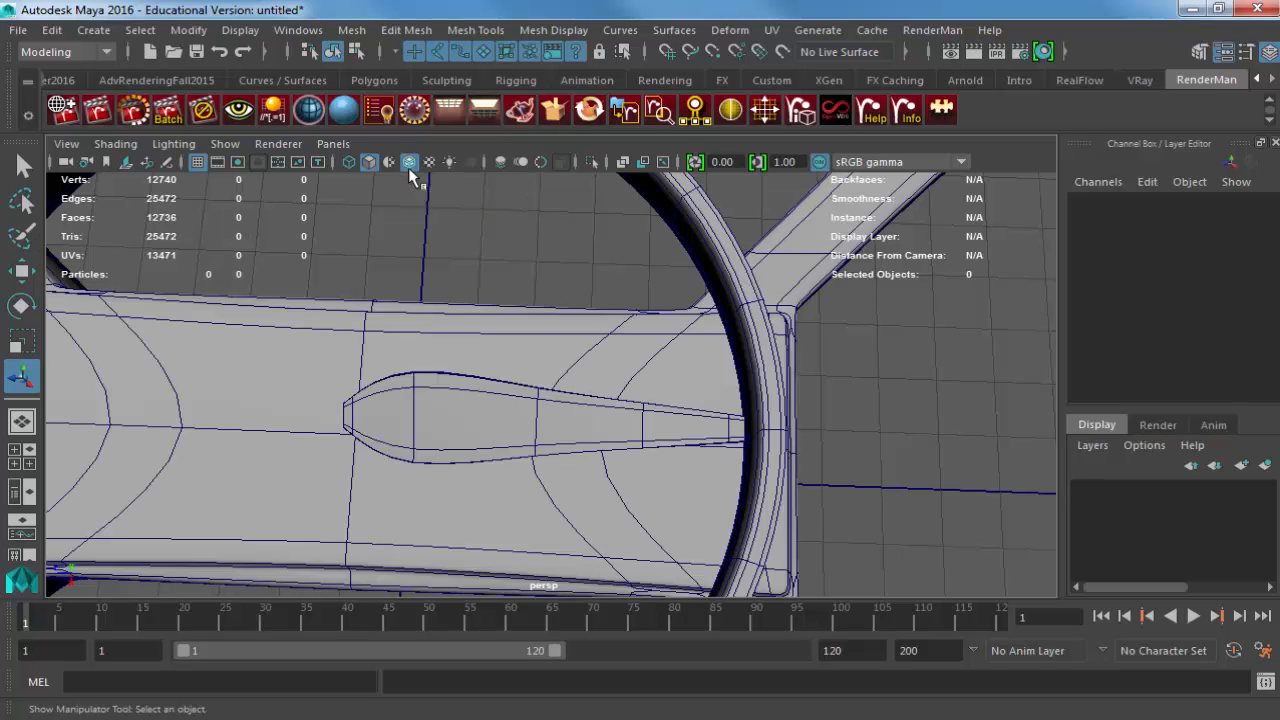
pyautogui.keyDown('alt'); pyautogui.moveTo(505, 300); pyautogui.dragTo(457, 316, button='right'); pyautogui.keyUp('alt')
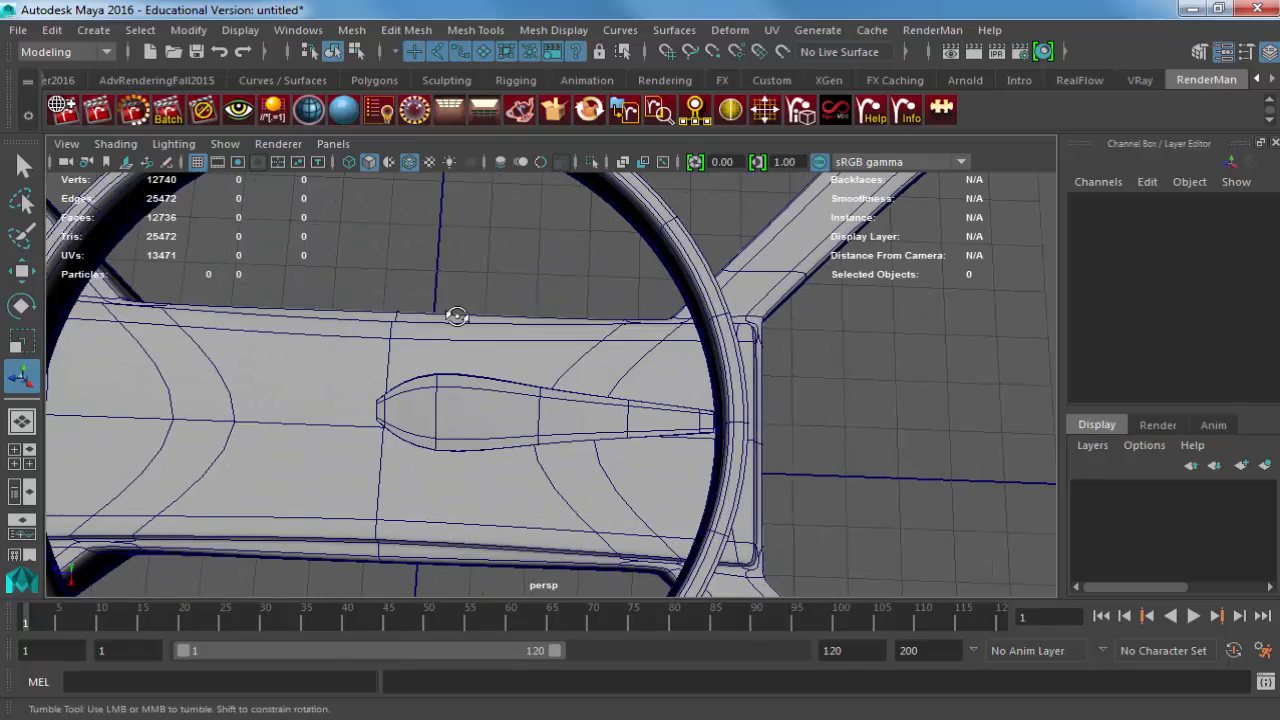
# Select the propeller blade and lower it inside the circular guard to translateY 5.842.
pyautogui.keyDown('alt'); pyautogui.moveTo(457, 316); pyautogui.dragTo(534, 354); pyautogui.keyUp('alt')
pyautogui.click(538, 360)
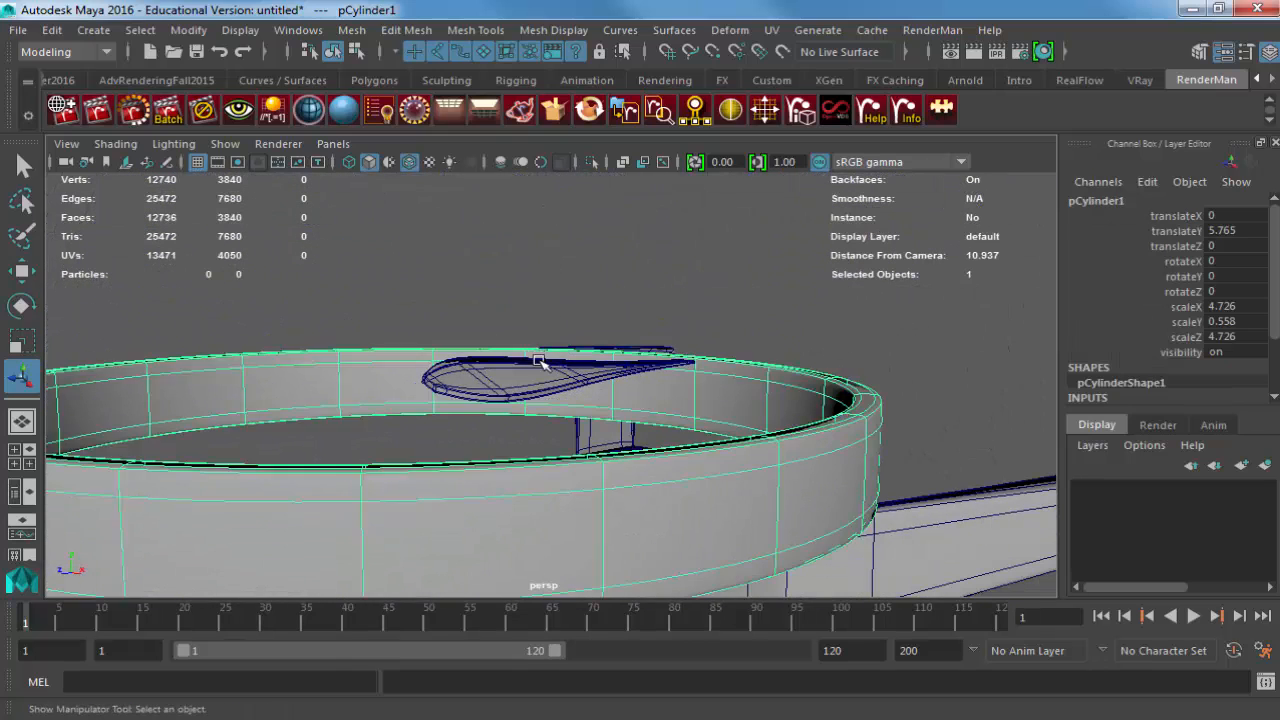
pyautogui.click(538, 360)
pyautogui.press('w')
pyautogui.moveTo(574, 280); pyautogui.dragTo(540, 375)
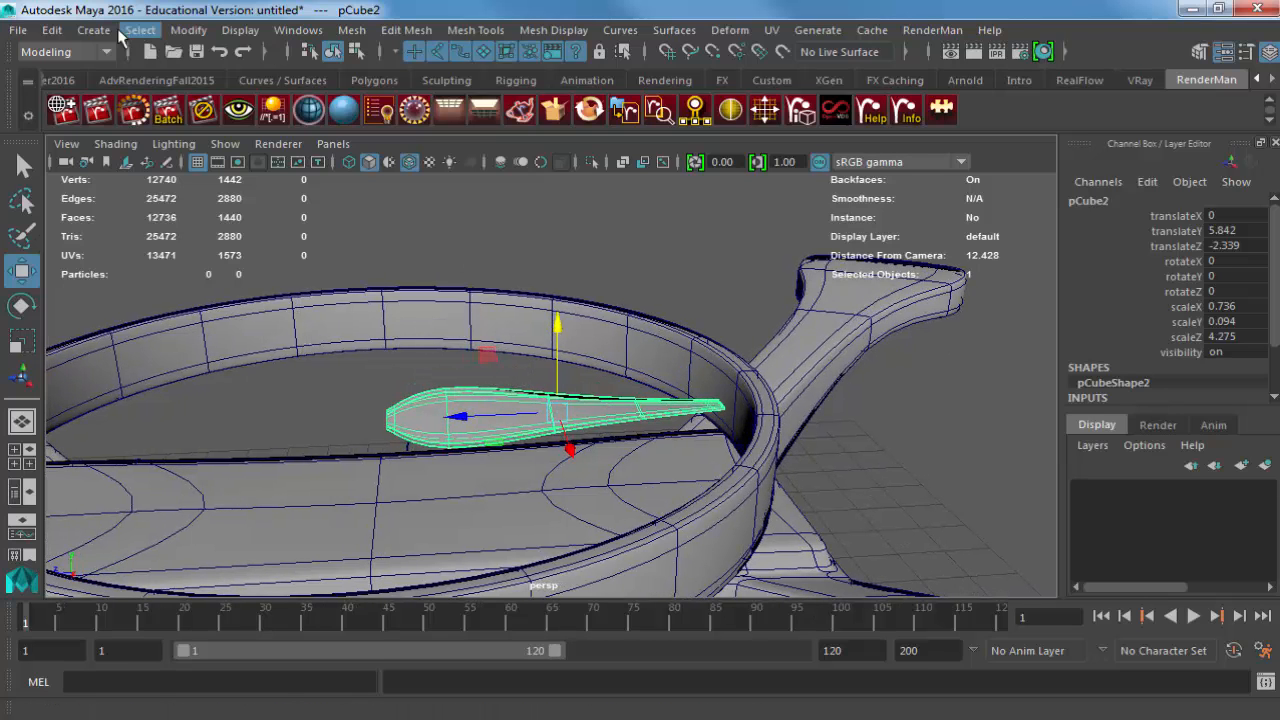
# Create a polygon cylinder and raise it to translateY 5.481 at the centre of the guard.
pyautogui.click(94, 30)
pyautogui.moveTo(153, 97)
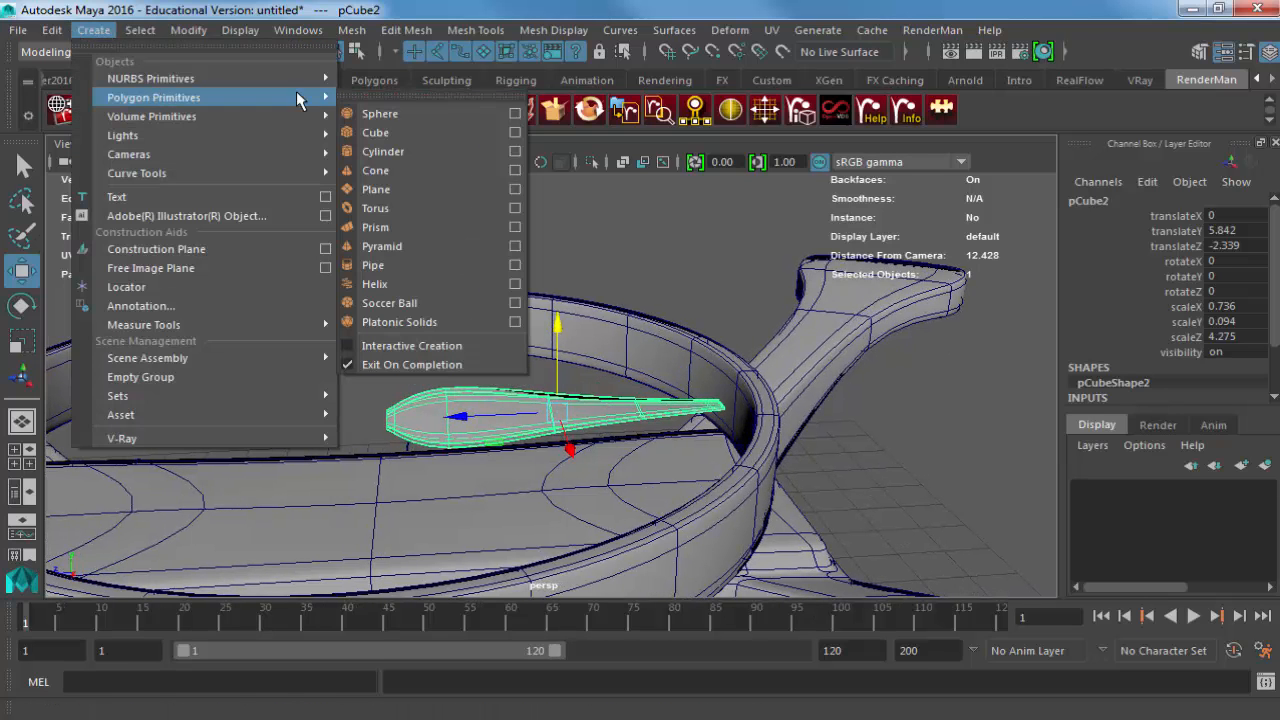
pyautogui.click(377, 151)
pyautogui.scroll(-5, 448, 500)
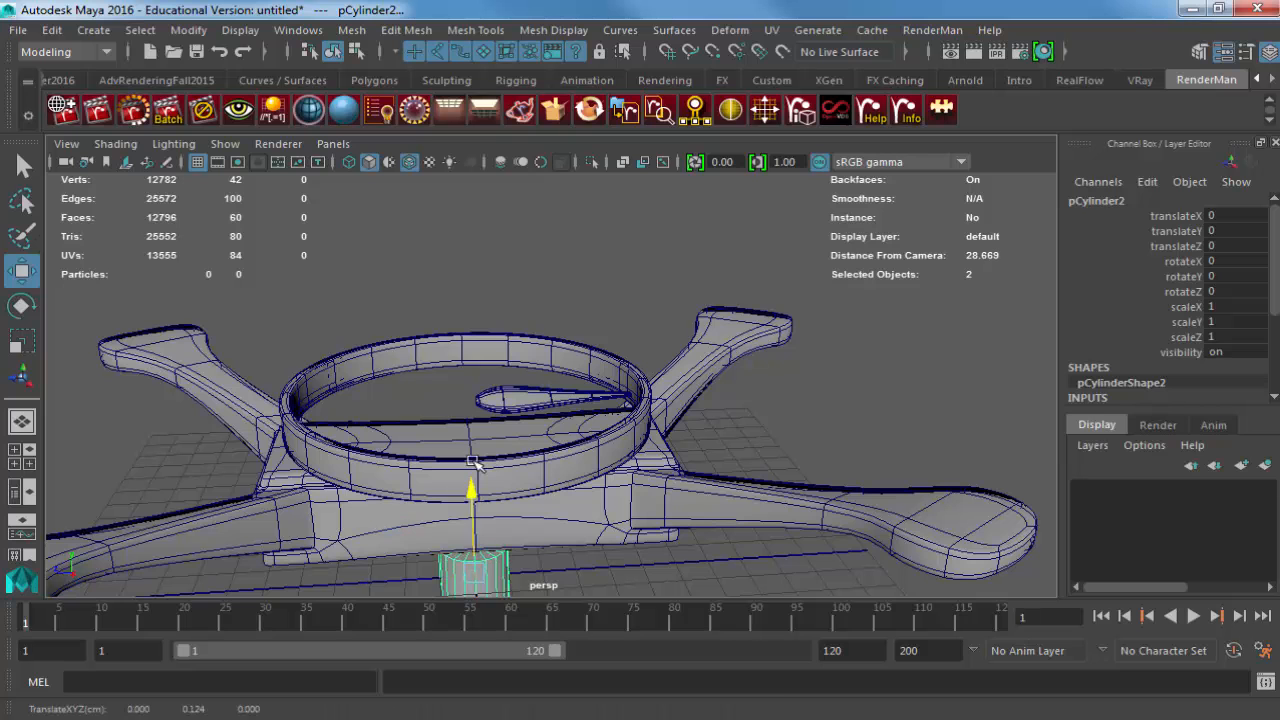
pyautogui.moveTo(473, 462); pyautogui.dragTo(508, 452)
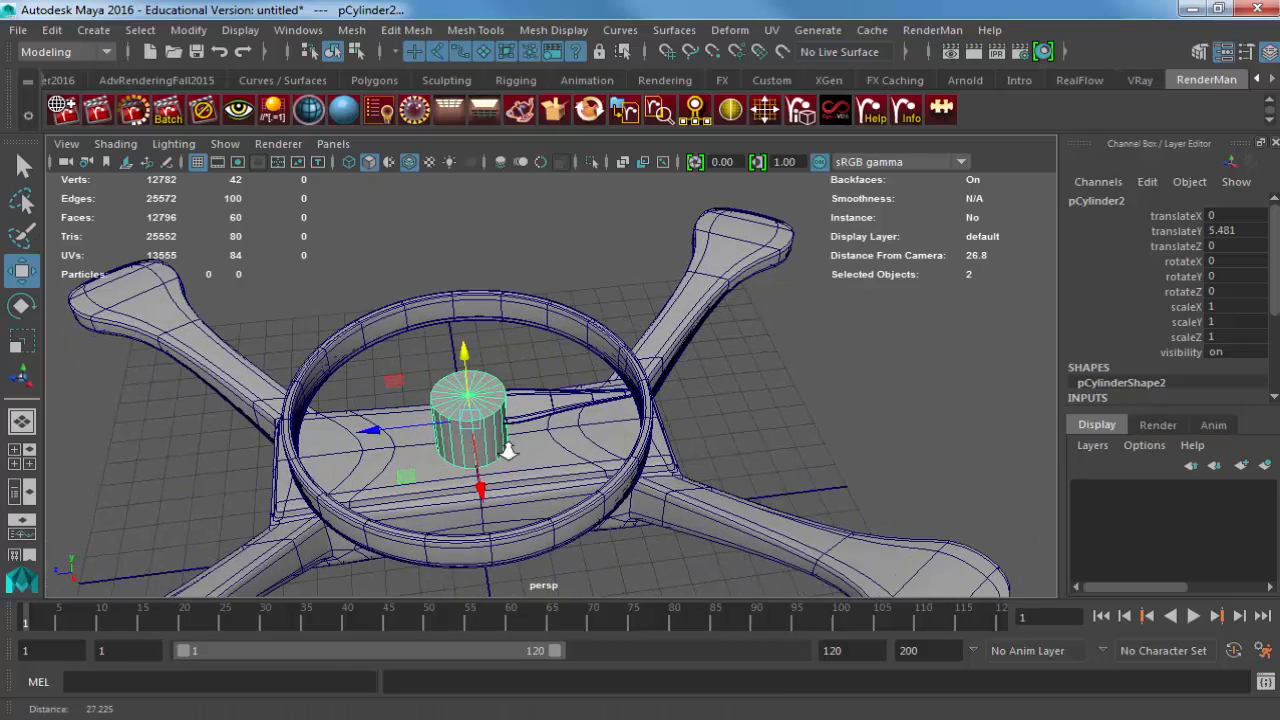
# Scale the cylinder down uniformly to 0.597 so it forms a hub beside the blade's inner end.
pyautogui.scroll(3, 480, 440)
pyautogui.press('r')
pyautogui.moveTo(424, 441); pyautogui.dragTo(440, 408)
pyautogui.scroll(3, 458, 446)
pyautogui.scroll(1, 458, 446)
pyautogui.keyDown('alt'); pyautogui.moveTo(466, 447); pyautogui.dragTo(671, 462, button='middle'); pyautogui.keyUp('alt')
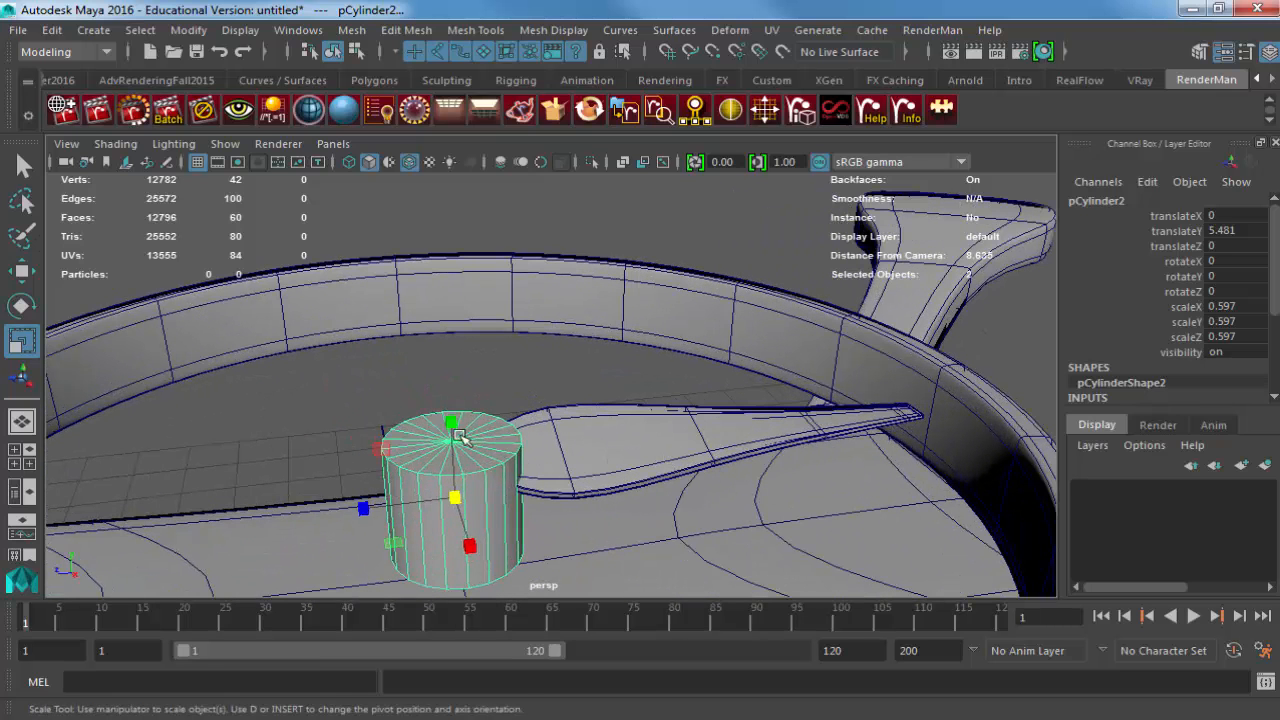
# Set the hub cylinder's cap subdivisions to 0 and its axis subdivisions to 60.
pyautogui.scroll(-3, 1198, 355)
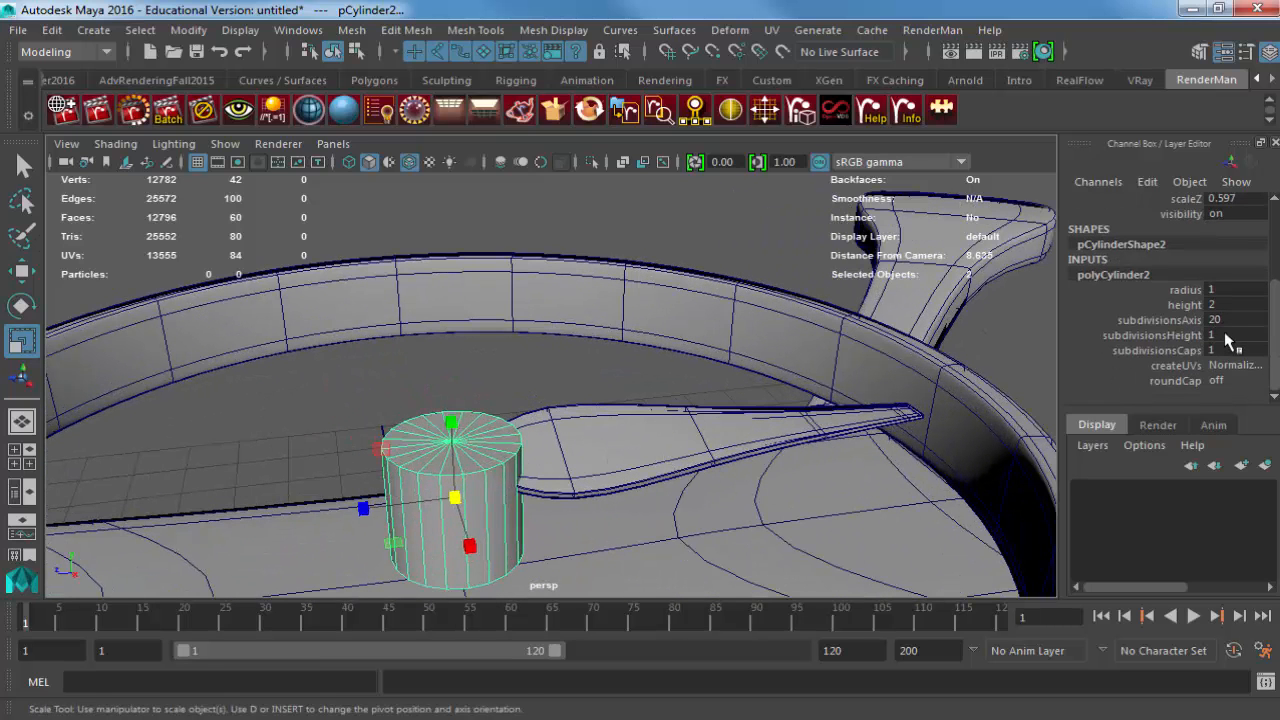
pyautogui.write('0')
pyautogui.press('Return')
pyautogui.click(1220, 321)
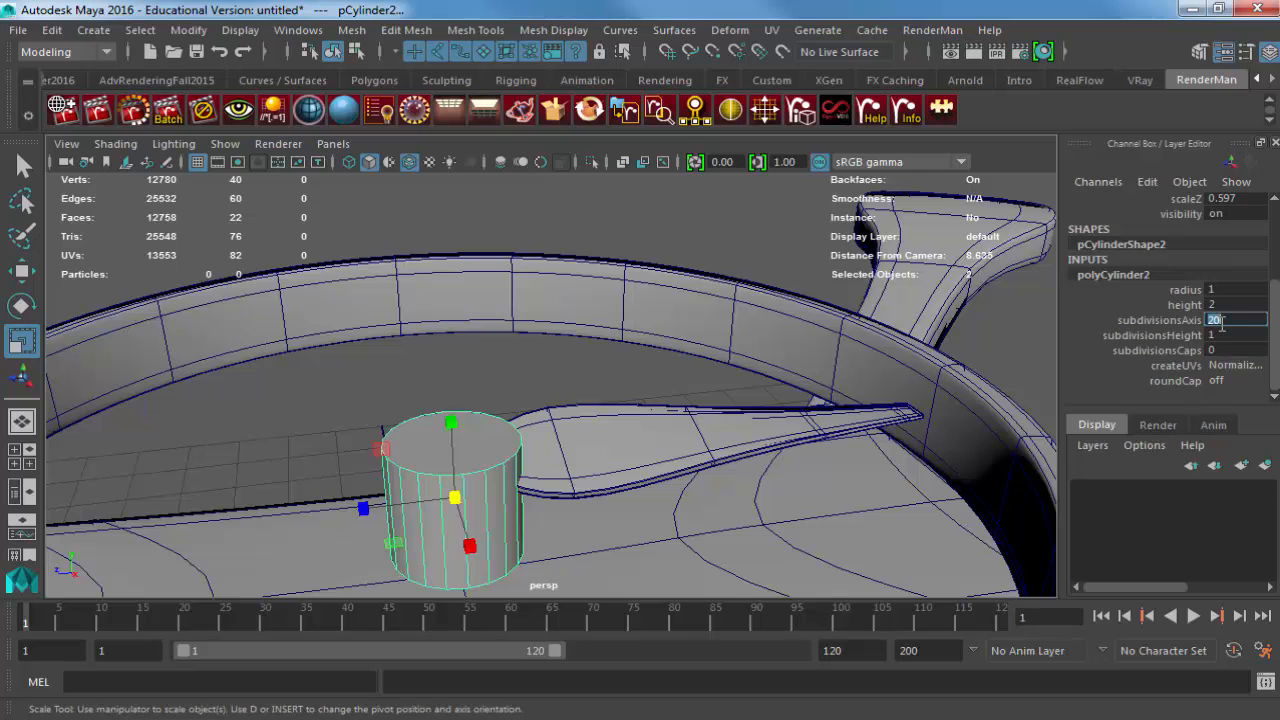
pyautogui.write('60')
pyautogui.press('Return')
# Extrude the hub's top face, scale it inward and raise it slightly to form a sloped rim.
pyautogui.press('F11')
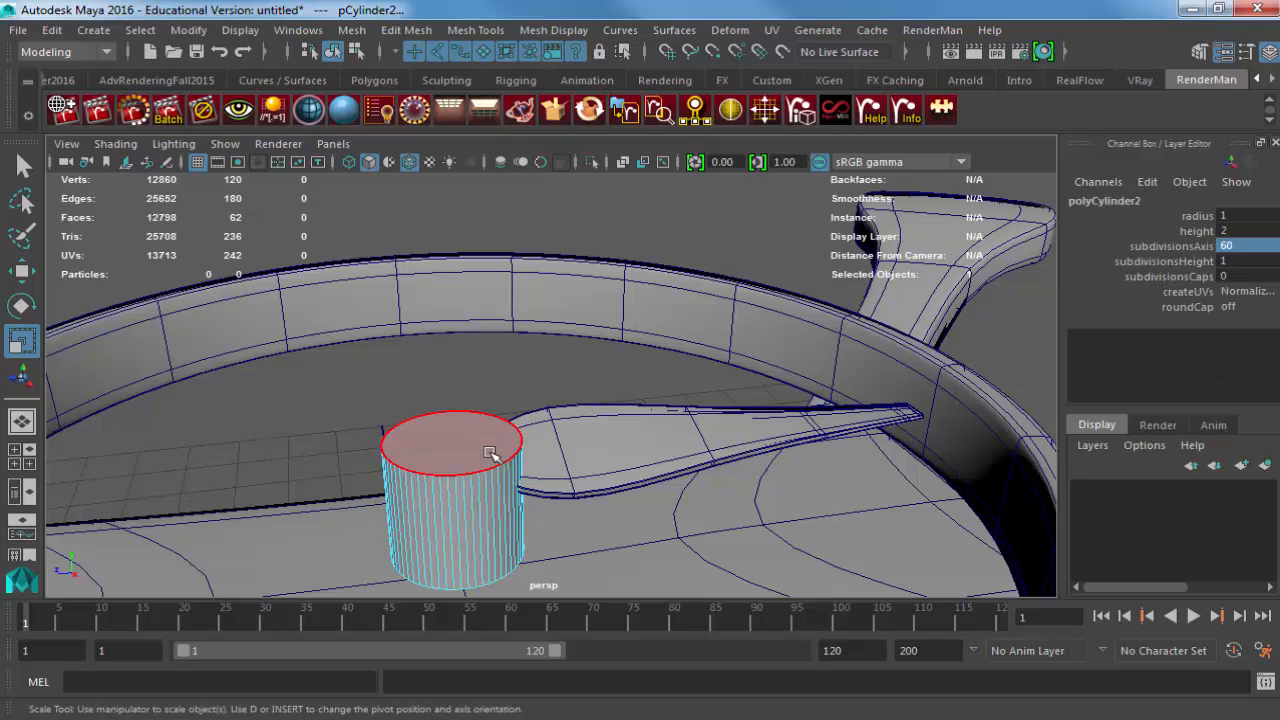
pyautogui.click(483, 441)
pyautogui.hotkey('ctrl', 'e')
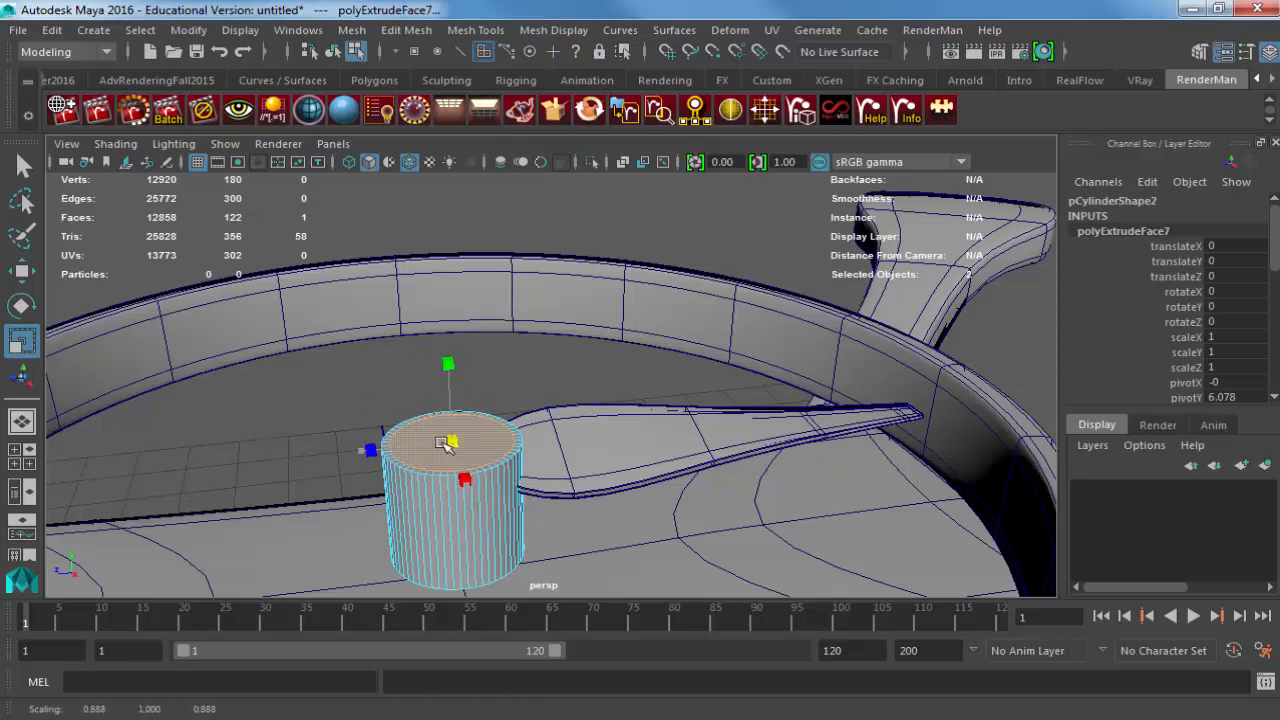
pyautogui.press('w')
pyautogui.press('f')
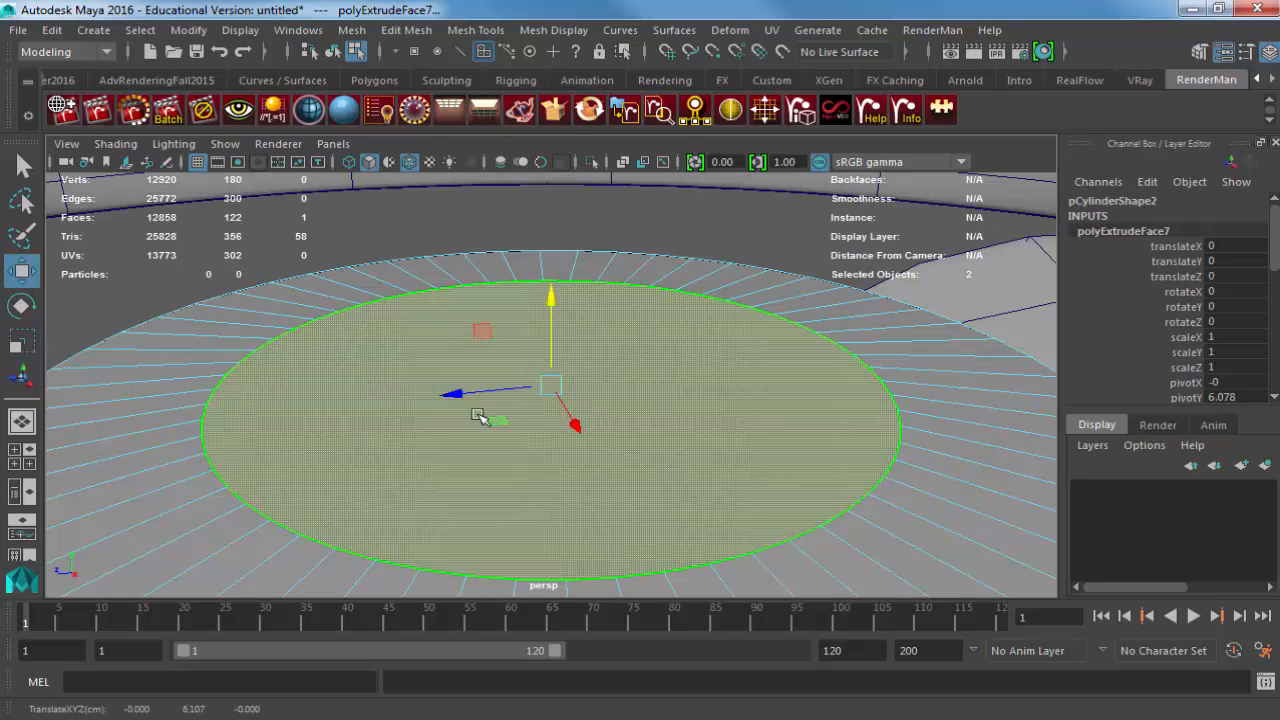
pyautogui.scroll(-2, 465, 402)
# Extrude the inner top face upward into a short raised collar on the hub.
pyautogui.hotkey('ctrl', 'e')
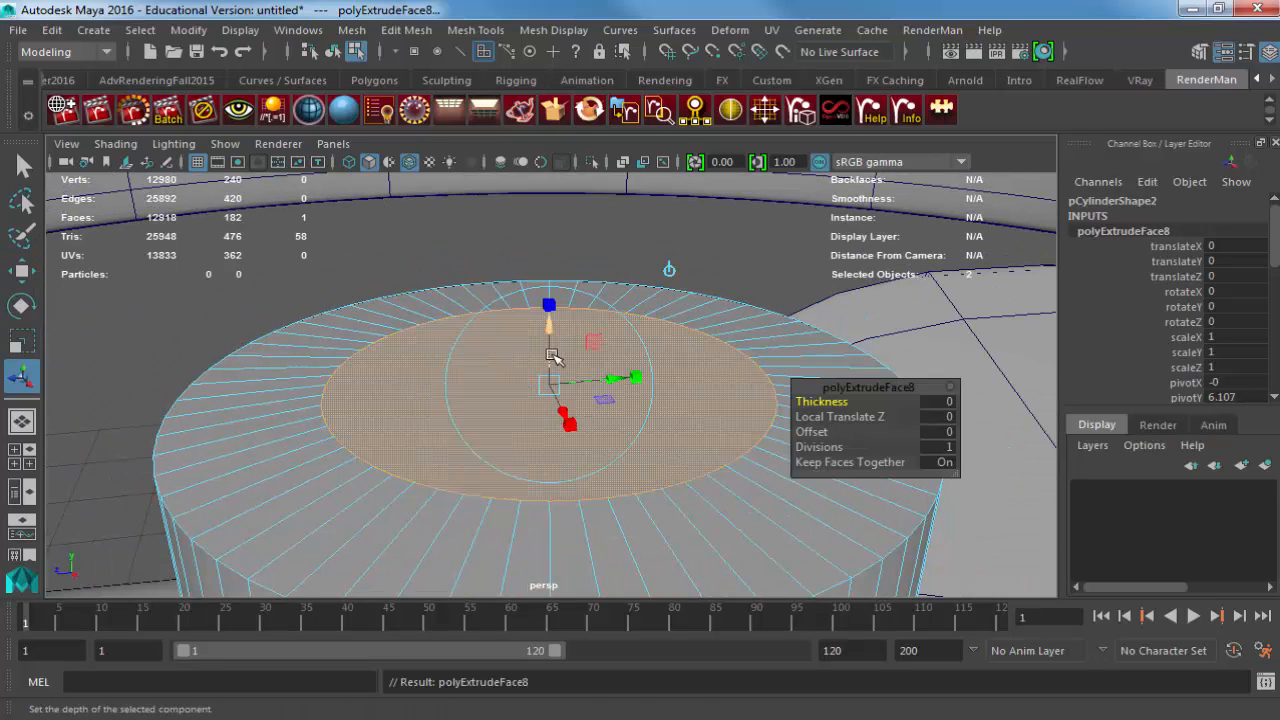
pyautogui.moveTo(555, 358); pyautogui.dragTo(523, 295)
pyautogui.press('r')
pyautogui.hotkey('ctrl', 'd')
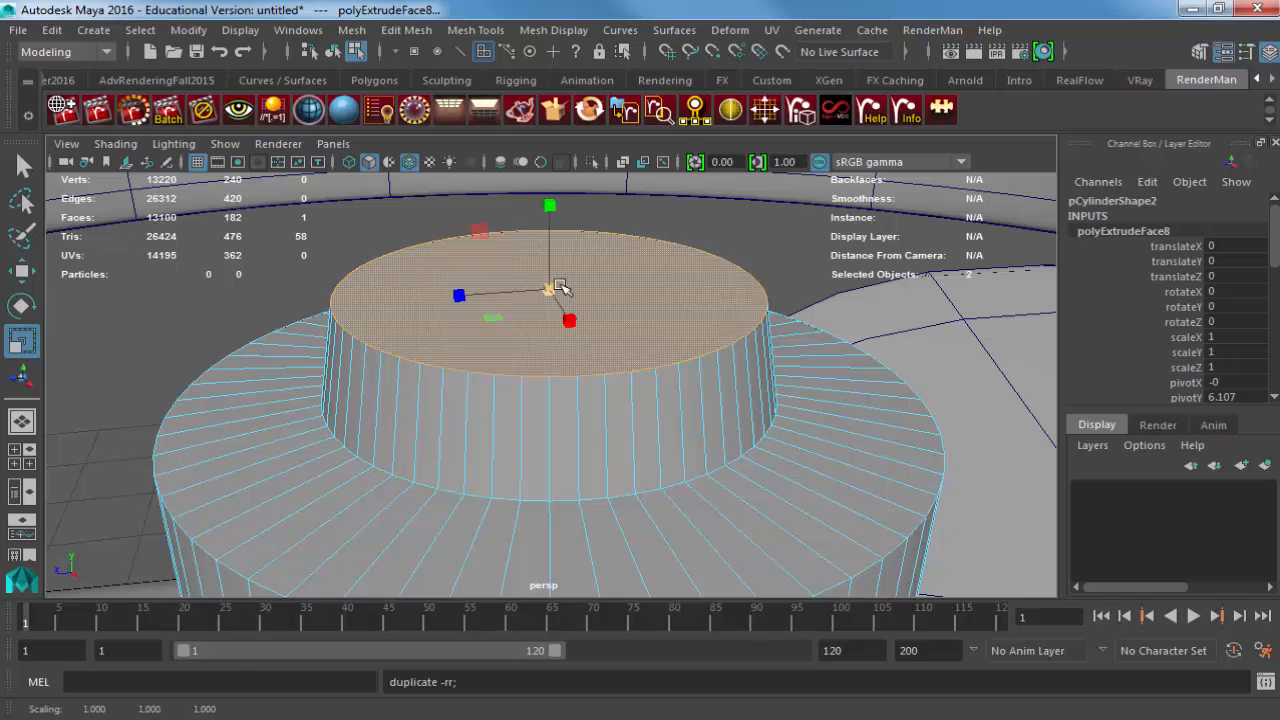
pyautogui.hotkey('ctrl', 'z')
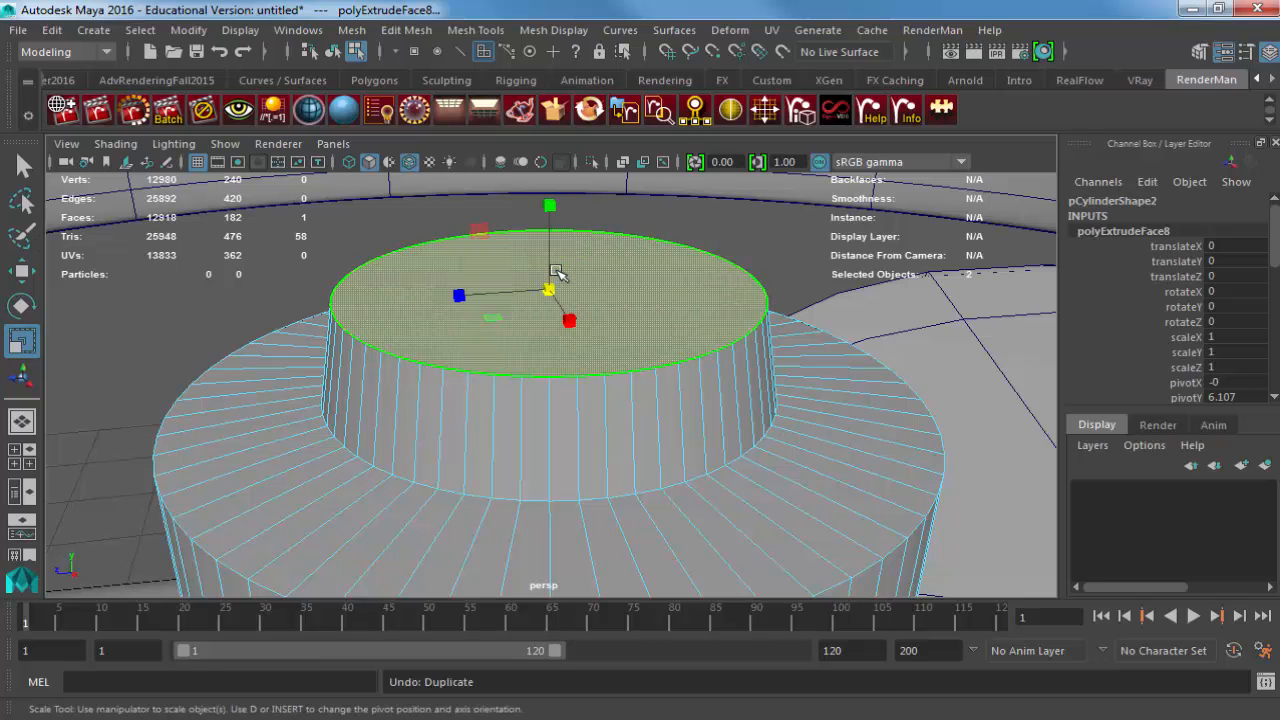
pyautogui.hotkey('ctrl', 'r')
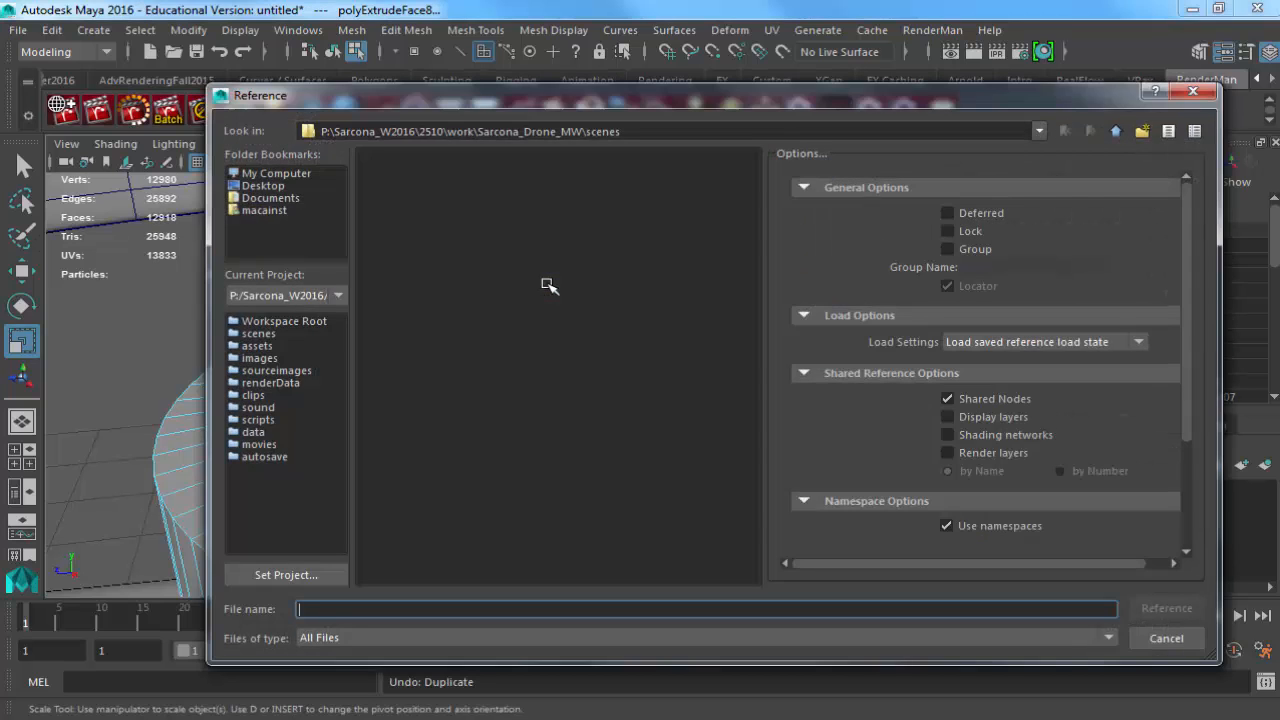
pyautogui.press('Escape')
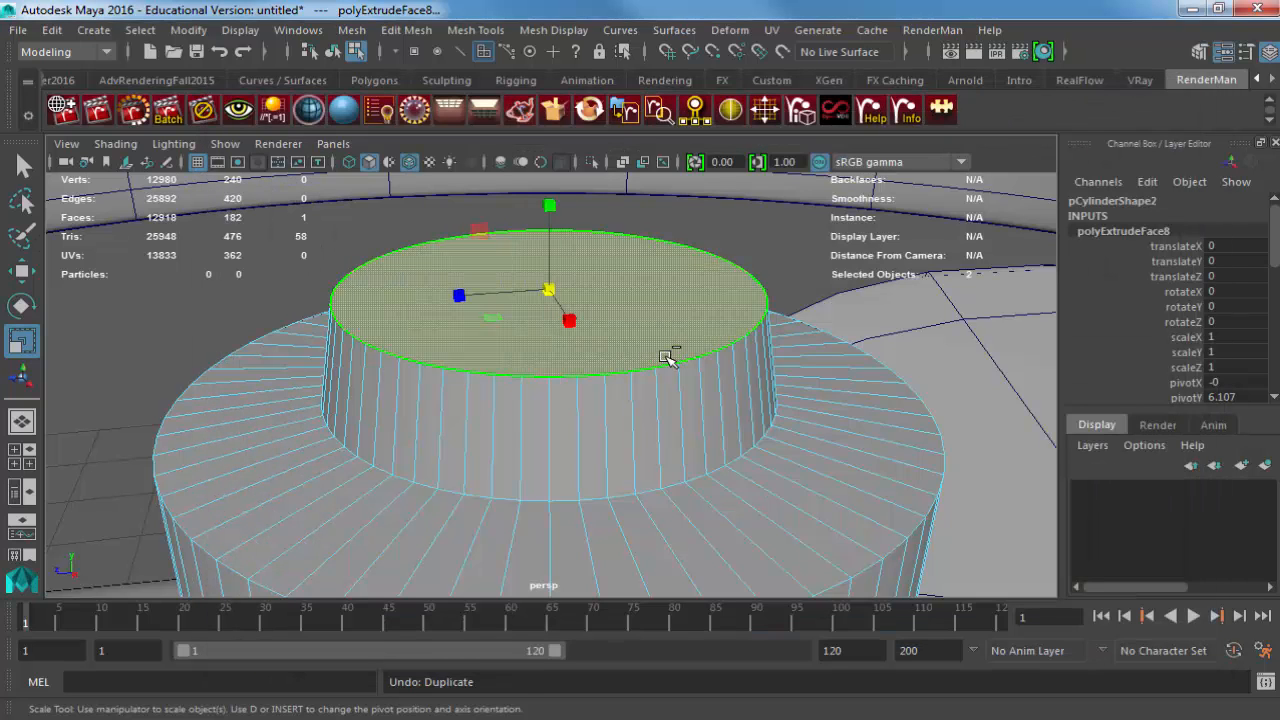
# Extrude the collar's top face, shrink it and raise it to give the hub a tapered cap.
pyautogui.hotkey('ctrl', 'e')
pyautogui.moveTo(551, 287); pyautogui.dragTo(430, 293)
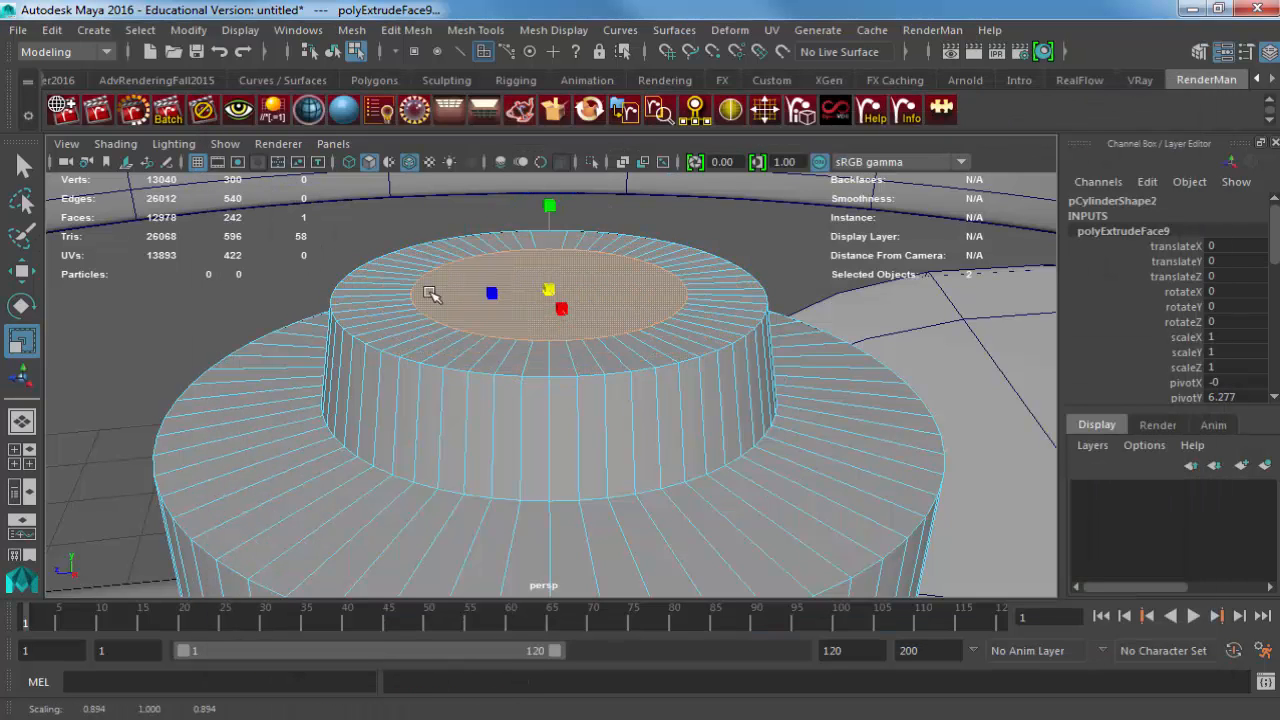
pyautogui.press('w')
pyautogui.moveTo(549, 212); pyautogui.dragTo(549, 175)
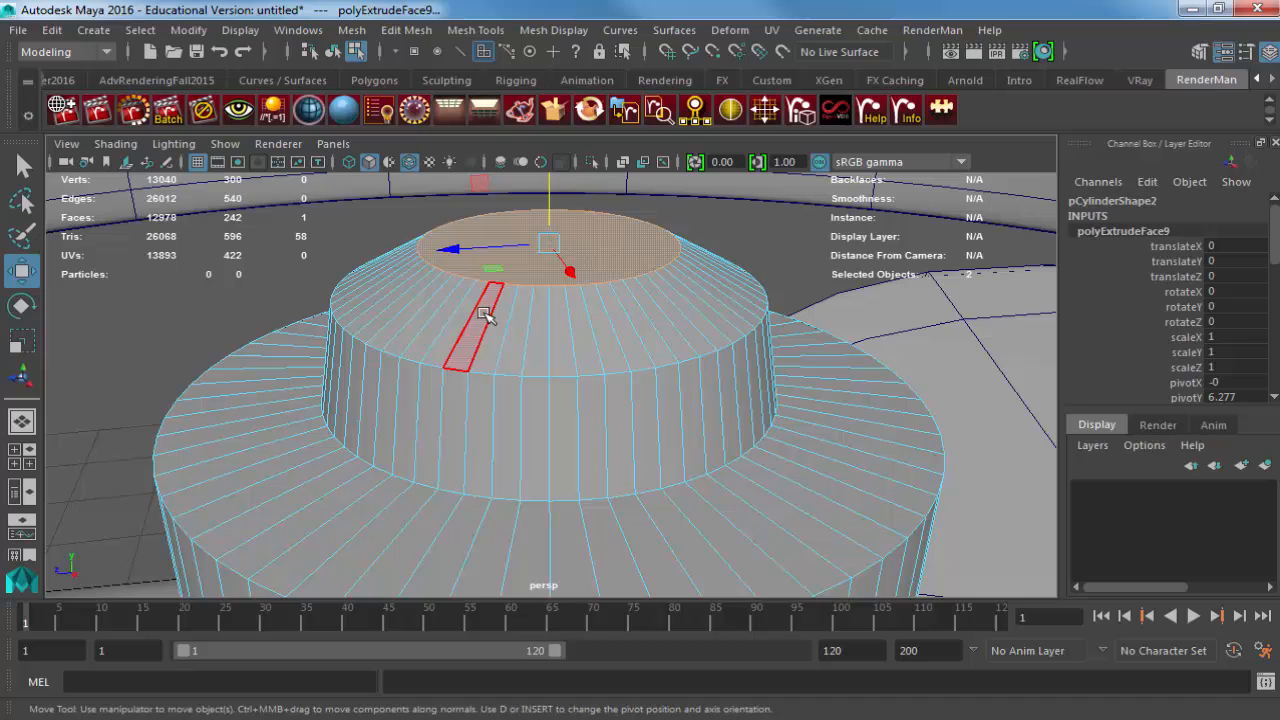
# Bevel the edge loops at the collar's upper rim, its base and the hub's outer rim with fraction 0.2 and 2 segments.
pyautogui.doubleClick(450, 367)
pyautogui.keyDown('shift'); pyautogui.doubleClick(446, 491); pyautogui.keyUp('shift')
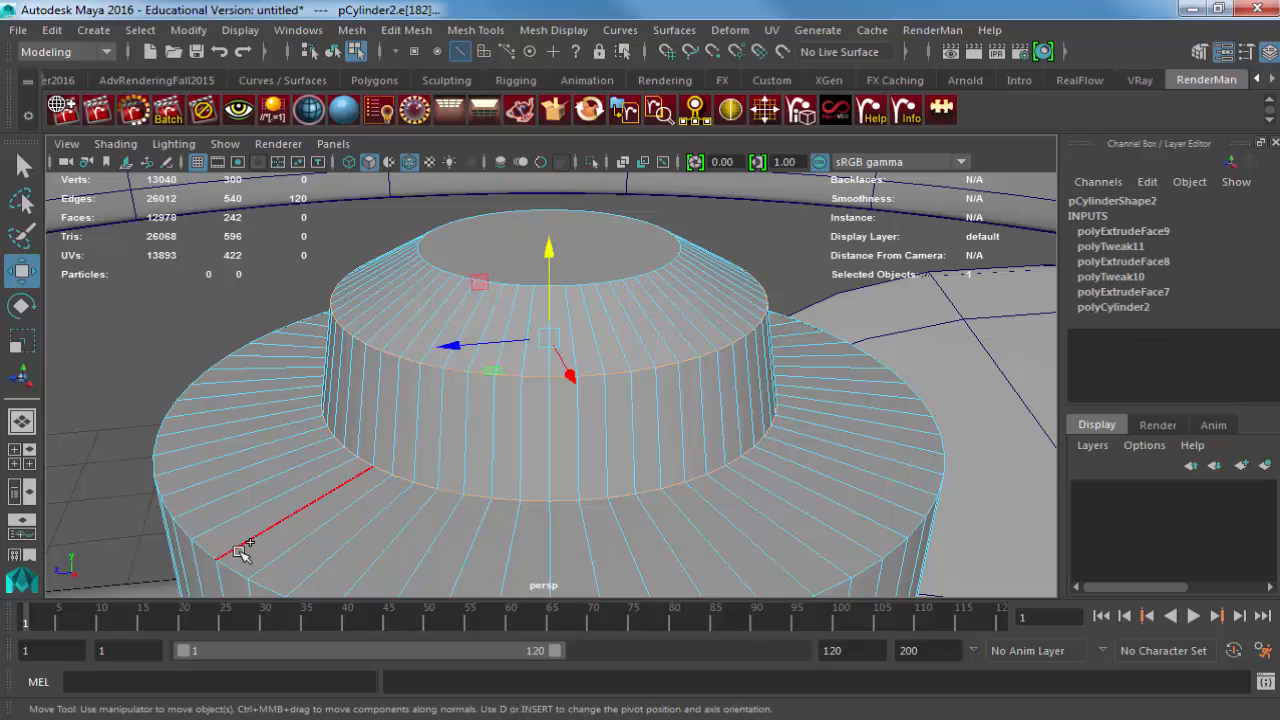
pyautogui.keyDown('shift'); pyautogui.doubleClick(242, 553); pyautogui.keyUp('shift')
pyautogui.keyDown('shift'); pyautogui.moveTo(419, 405); pyautogui.dragTo(489, 419, button='right'); pyautogui.keyUp('shift')
pyautogui.press('r')
pyautogui.keyDown('shift'); pyautogui.moveTo(382, 397); pyautogui.dragTo(432, 397, button='right'); pyautogui.keyUp('shift')
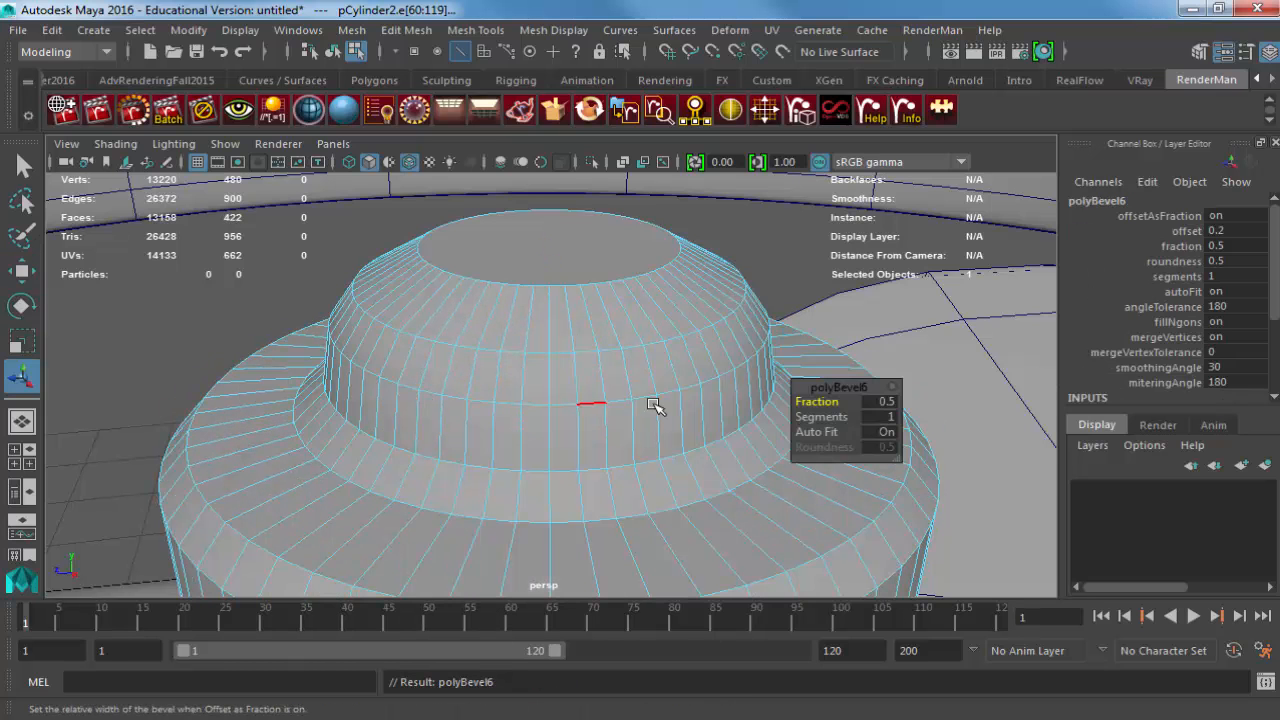
pyautogui.press('2')
pyautogui.click(886, 417)
pyautogui.write('2')
pyautogui.press('Return')
# Return the hub to object selection, inspect it in smooth mesh preview and switch the preview off again.
pyautogui.moveTo(589, 416); pyautogui.dragTo(600, 405, button='right')
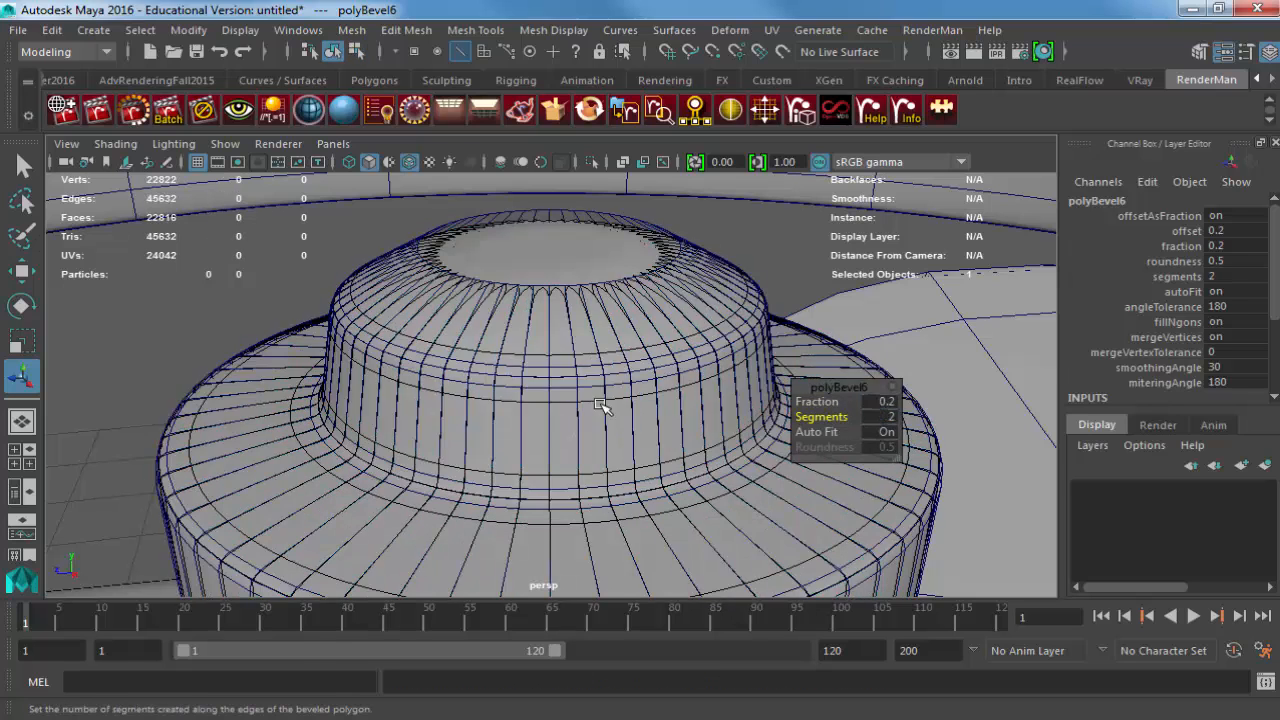
pyautogui.press('3')
pyautogui.click(318, 277)
pyautogui.keyDown('alt'); pyautogui.moveTo(686, 429); pyautogui.dragTo(502, 406, button='right'); pyautogui.keyUp('alt')
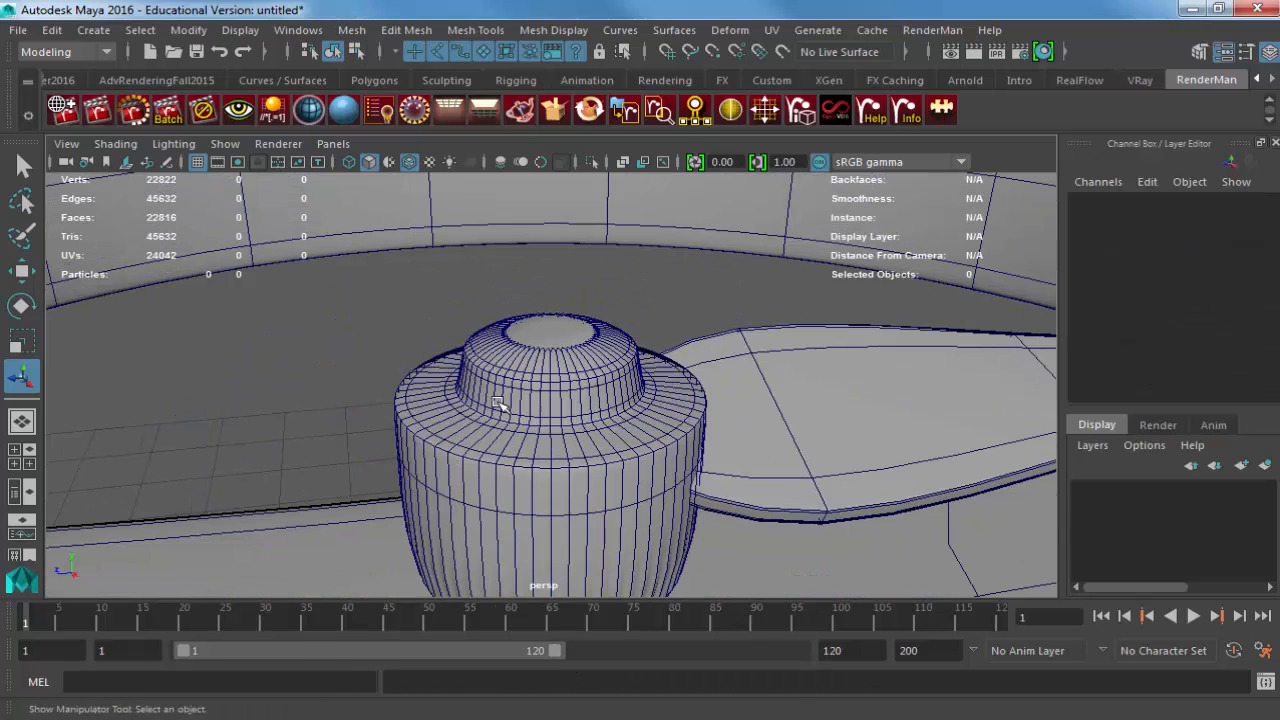
pyautogui.keyDown('alt'); pyautogui.moveTo(485, 406); pyautogui.dragTo(498, 335, button='middle'); pyautogui.keyUp('alt')
pyautogui.keyDown('alt'); pyautogui.moveTo(504, 402); pyautogui.dragTo(513, 374); pyautogui.keyUp('alt')
pyautogui.click(548, 421)
pyautogui.press('1')
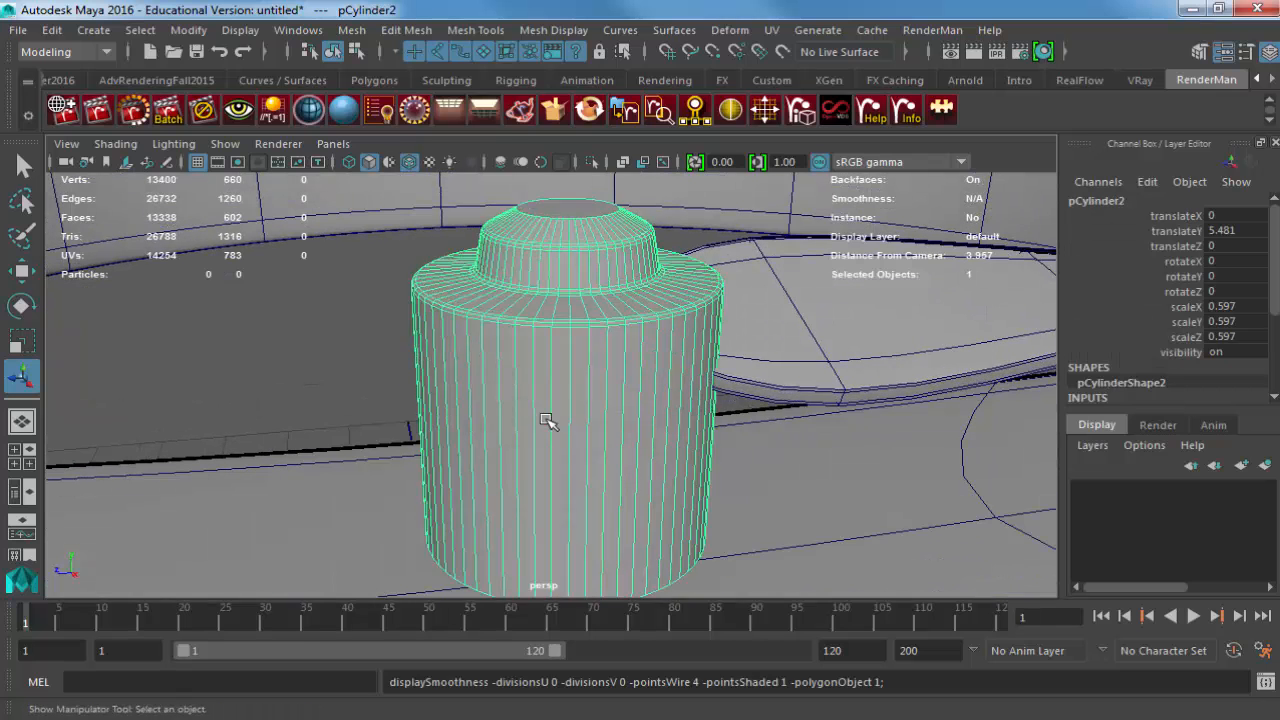
# Select the face on the underside of the hub, extrude it and scale it slightly inward.
pyautogui.keyDown('alt'); pyautogui.moveTo(550, 434); pyautogui.dragTo(538, 368); pyautogui.keyUp('alt')
pyautogui.moveTo(556, 457); pyautogui.dragTo(557, 477, button='right')
pyautogui.keyDown('alt'); pyautogui.moveTo(557, 477); pyautogui.dragTo(574, 411, button='middle'); pyautogui.keyUp('alt')
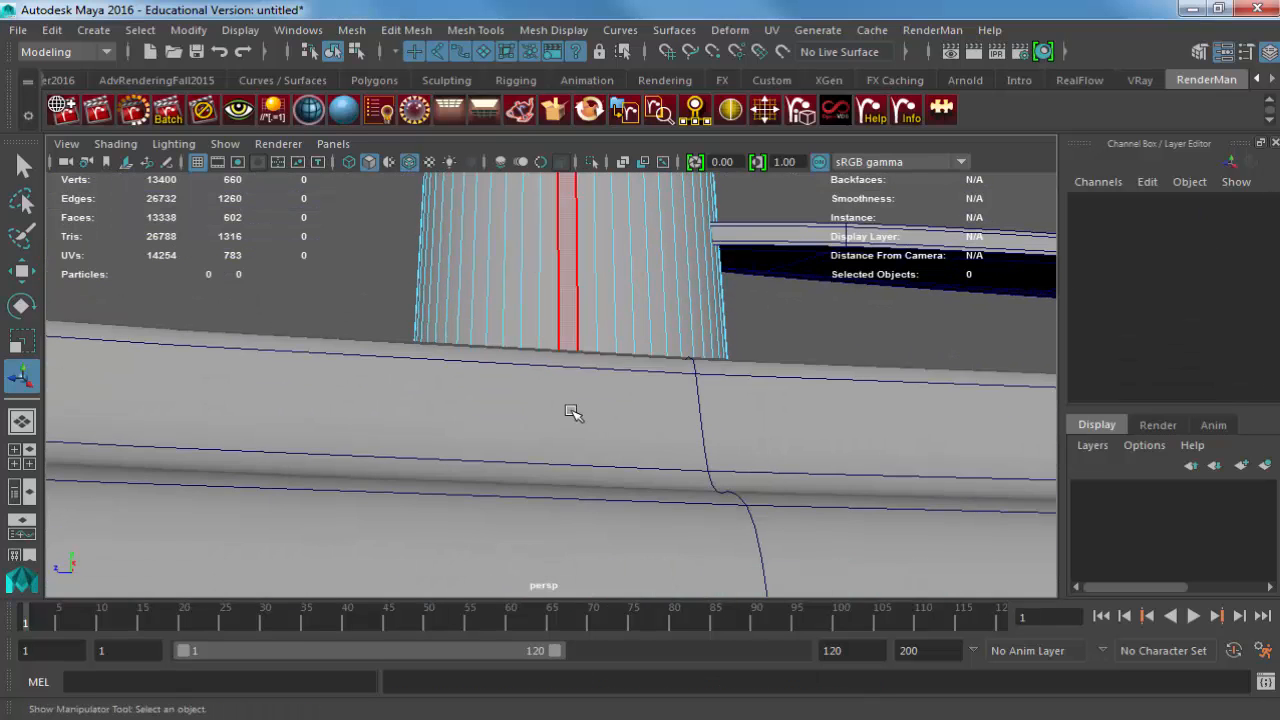
pyautogui.keyDown('alt'); pyautogui.moveTo(564, 424); pyautogui.dragTo(884, 413); pyautogui.keyUp('alt')
pyautogui.keyDown('alt'); pyautogui.moveTo(483, 420); pyautogui.dragTo(577, 429); pyautogui.keyUp('alt')
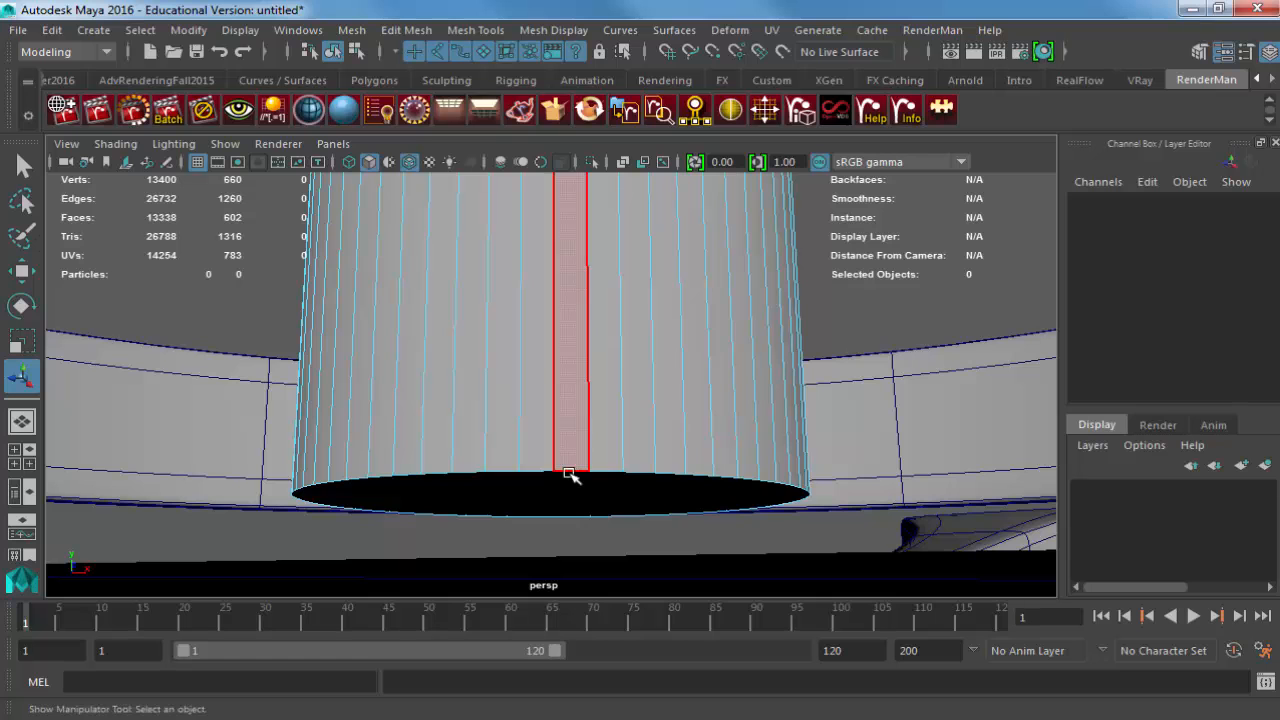
pyautogui.click(574, 476)
pyautogui.keyDown('alt'); pyautogui.moveTo(574, 476); pyautogui.dragTo(429, 491); pyautogui.keyUp('alt')
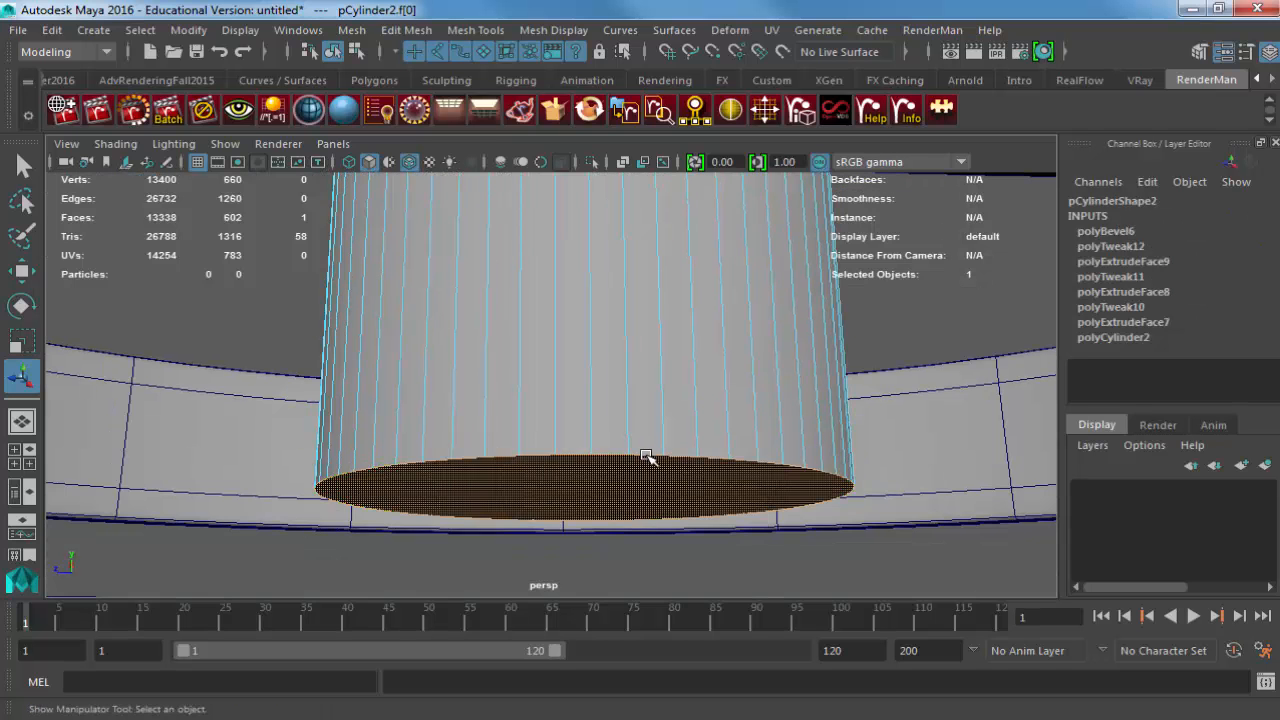
pyautogui.keyDown('alt'); pyautogui.moveTo(624, 404); pyautogui.dragTo(628, 408); pyautogui.keyUp('alt')
pyautogui.hotkey('ctrl', 'e')
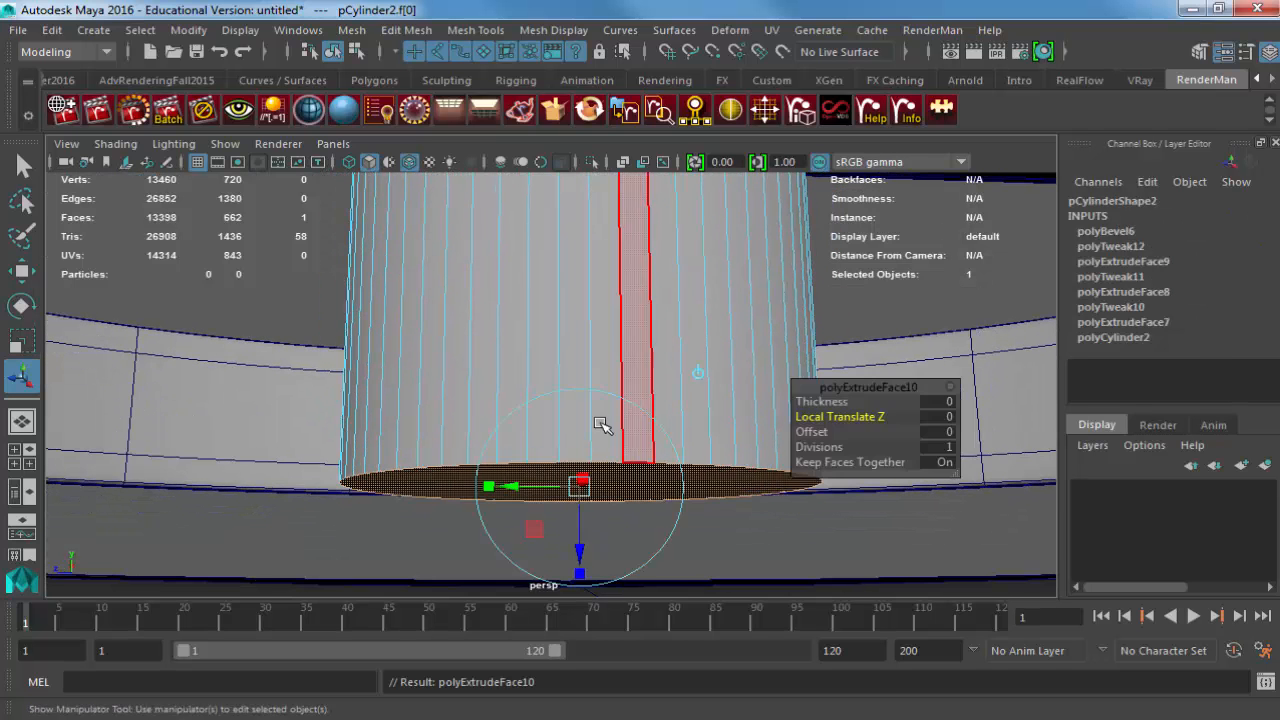
pyautogui.press('r')
pyautogui.moveTo(586, 490)
pyautogui.mouseDown()
pyautogui.moveTo(579, 498)
pyautogui.moveTo(573, 480)
pyautogui.mouseUp()
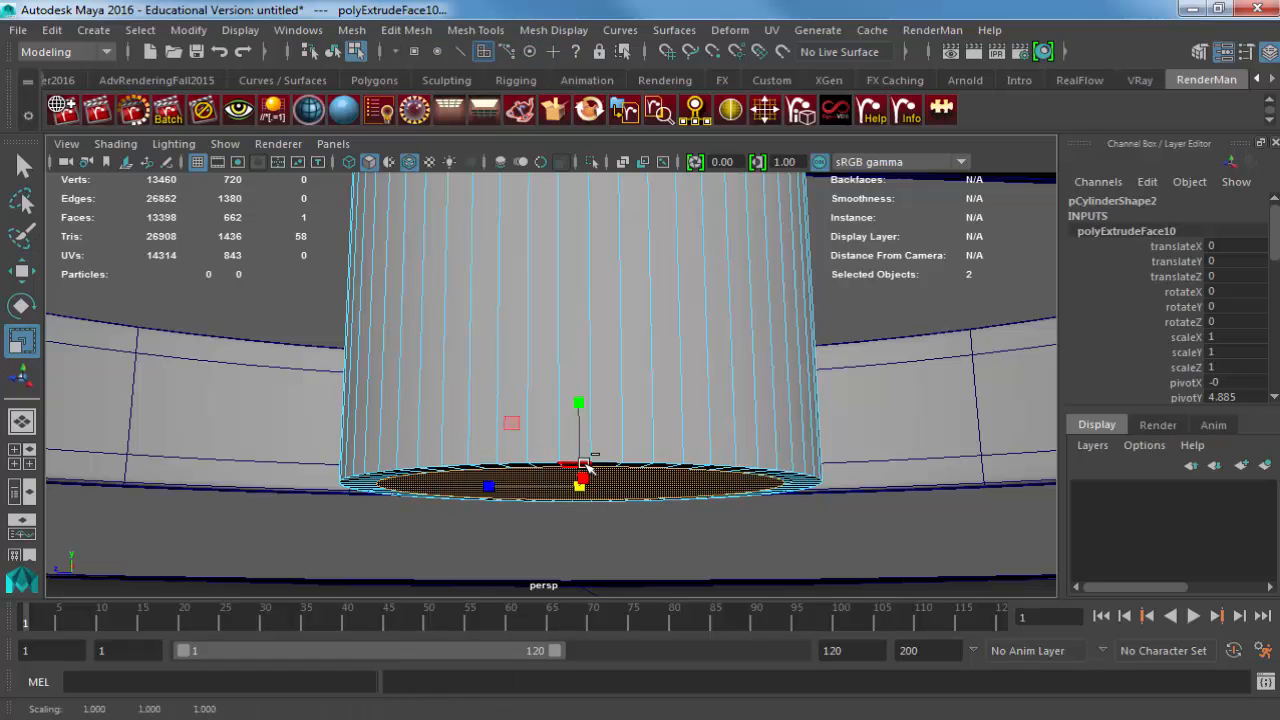
# Extrude the inset bottom face again and move it down into a short step below the hub.
pyautogui.hotkey('ctrl', 'e')
pyautogui.press('w')
pyautogui.moveTo(585, 430); pyautogui.dragTo(584, 460)
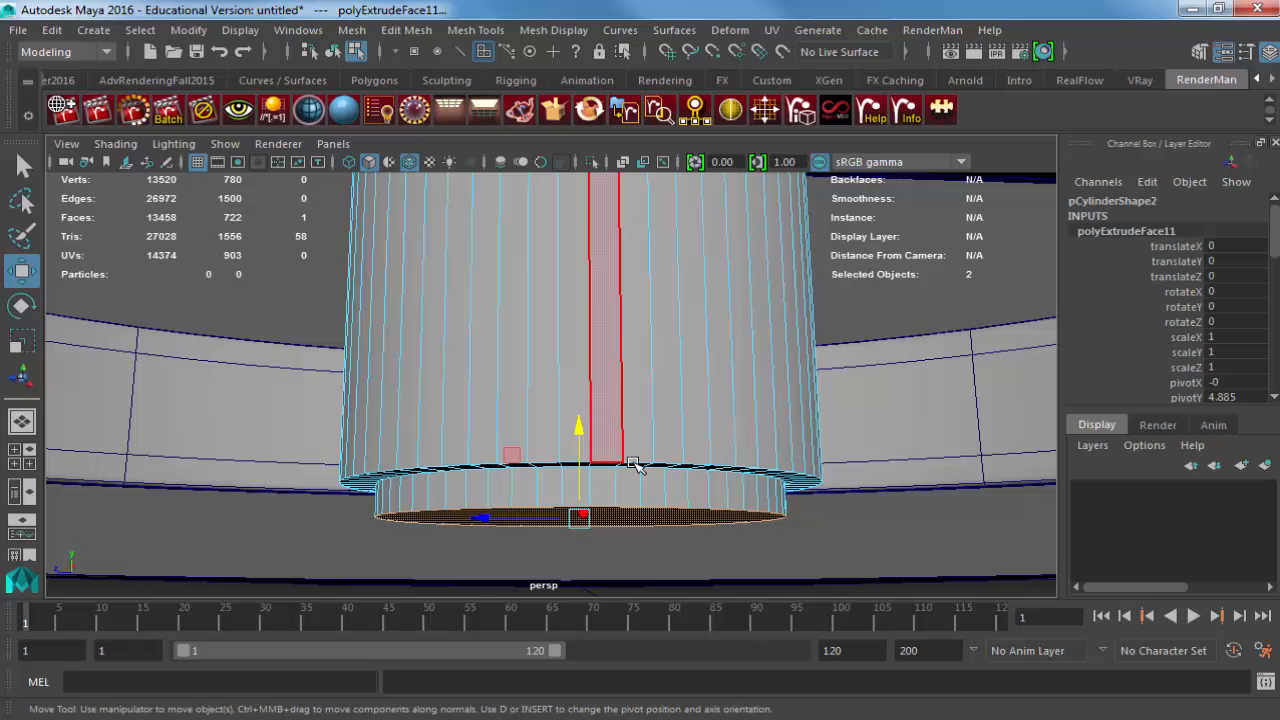
# Bevel the edge loops where the hub's underside meets the lower step, using fraction 0.2 and 2 segments.
pyautogui.press('F10')
pyautogui.click(630, 508)
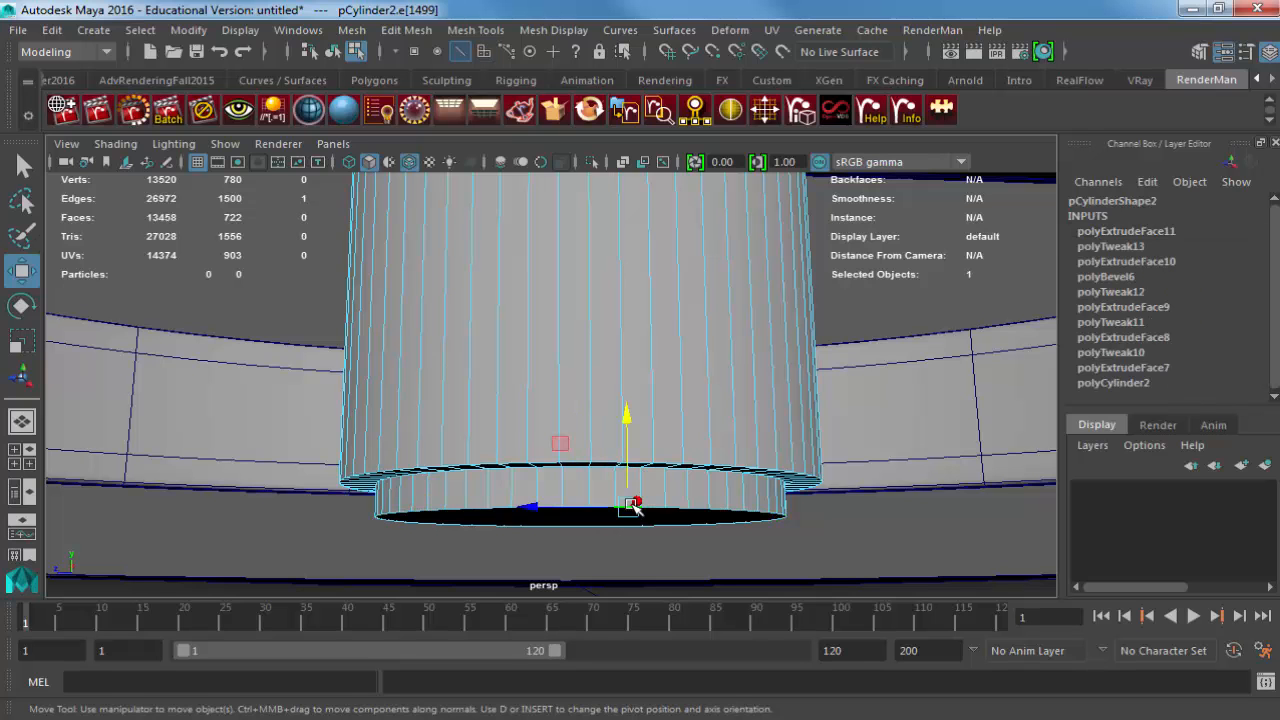
pyautogui.keyDown('alt'); pyautogui.moveTo(629, 500); pyautogui.dragTo(817, 506, button='right'); pyautogui.keyUp('alt')
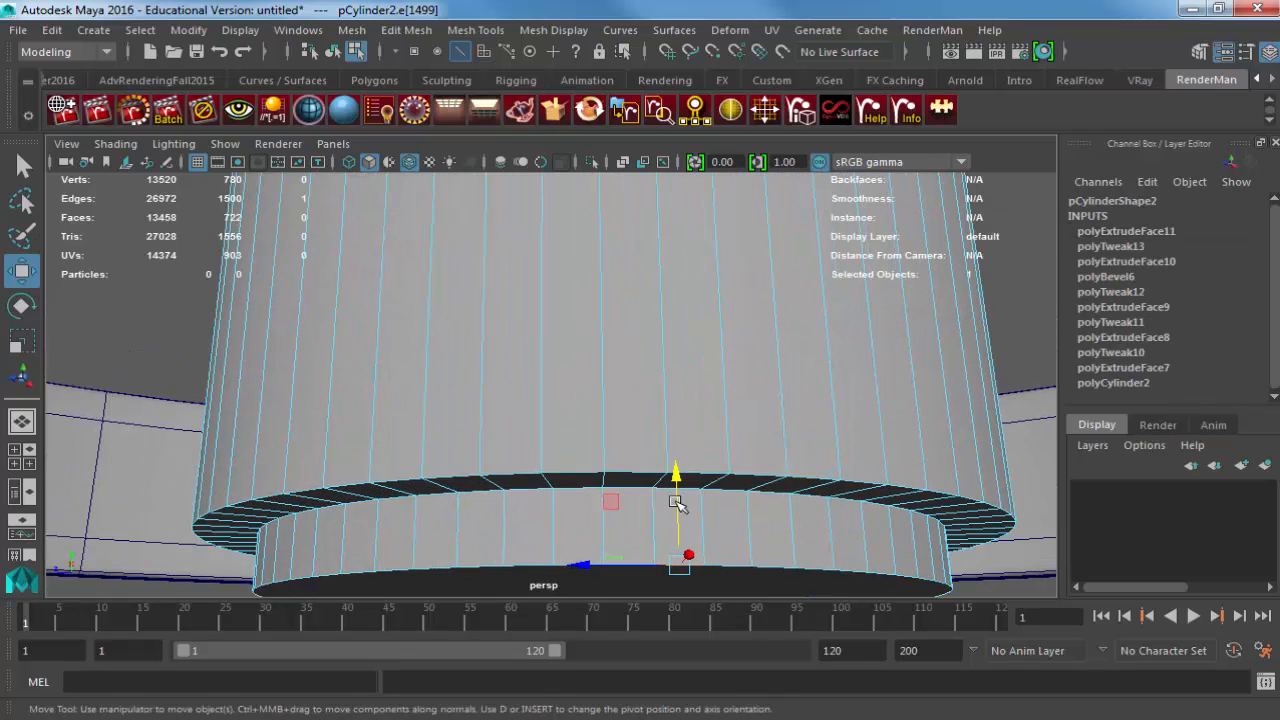
pyautogui.doubleClick(626, 472)
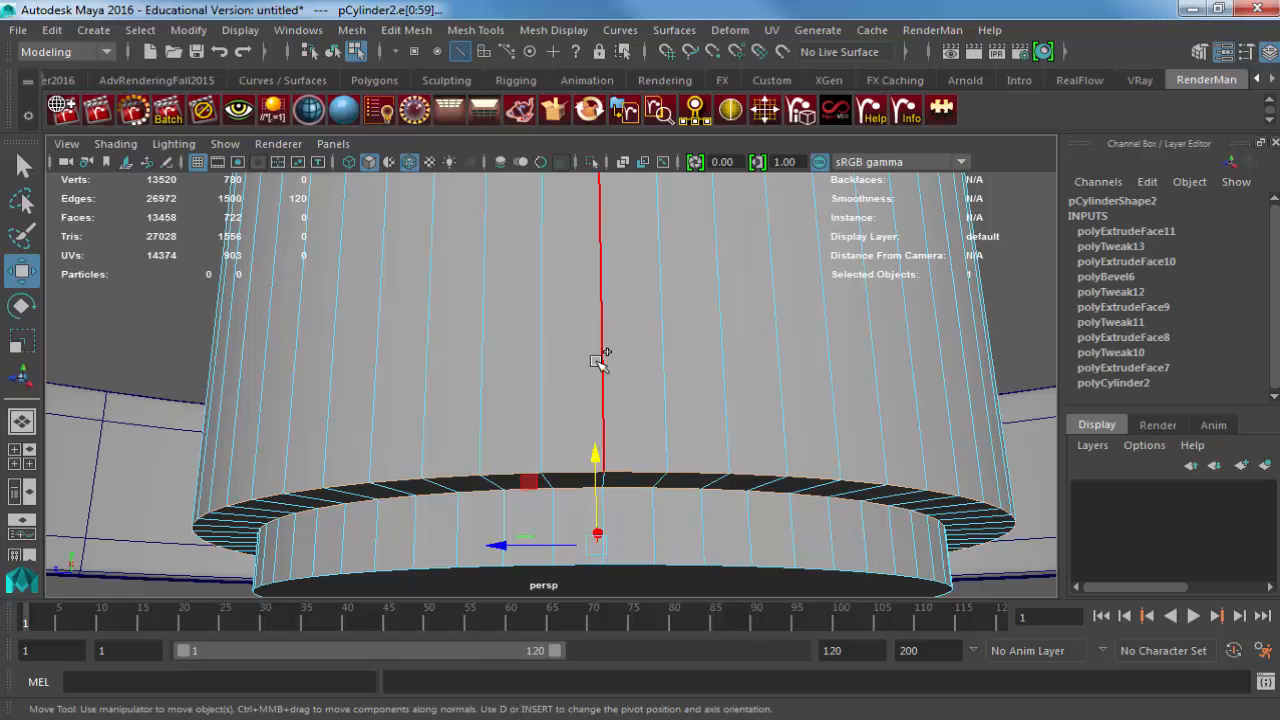
pyautogui.keyDown('shift'); pyautogui.moveTo(600, 360); pyautogui.dragTo(702, 363, button='right'); pyautogui.keyUp('shift')
pyautogui.click(886, 400)
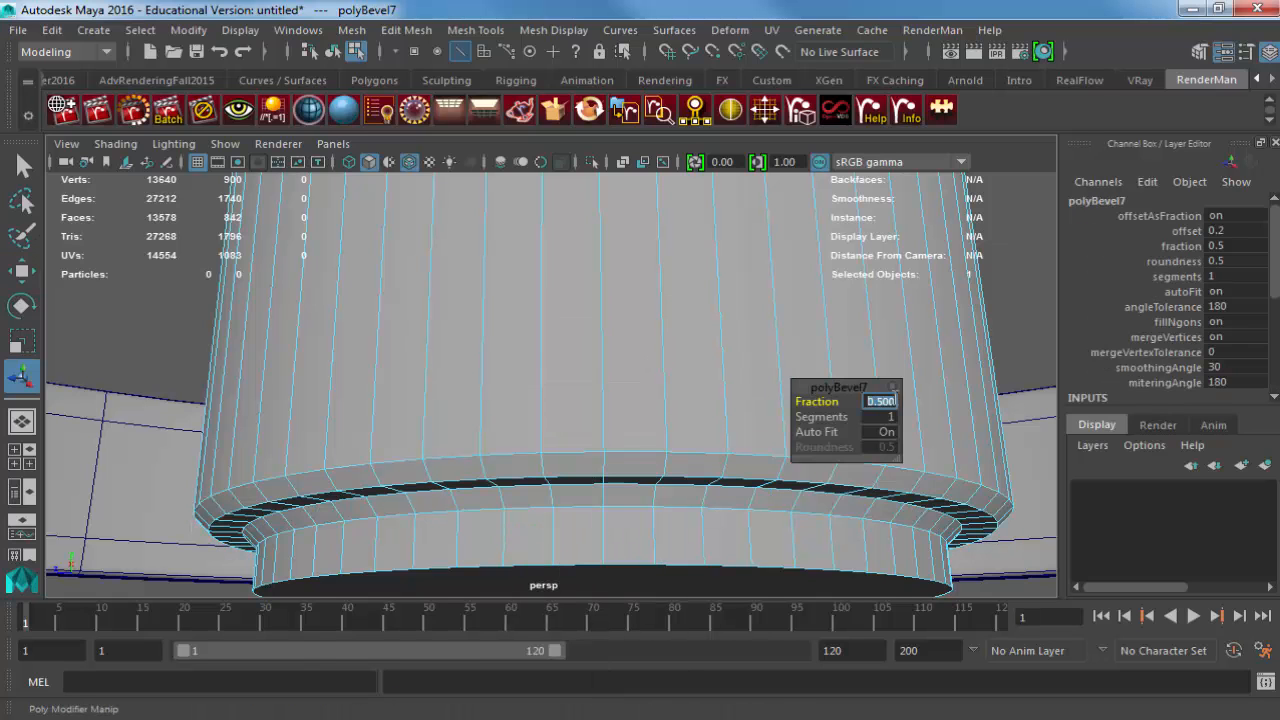
pyautogui.write('.2')
pyautogui.press('Return')
pyautogui.press('Tab')
pyautogui.write('2')
pyautogui.press('Return')
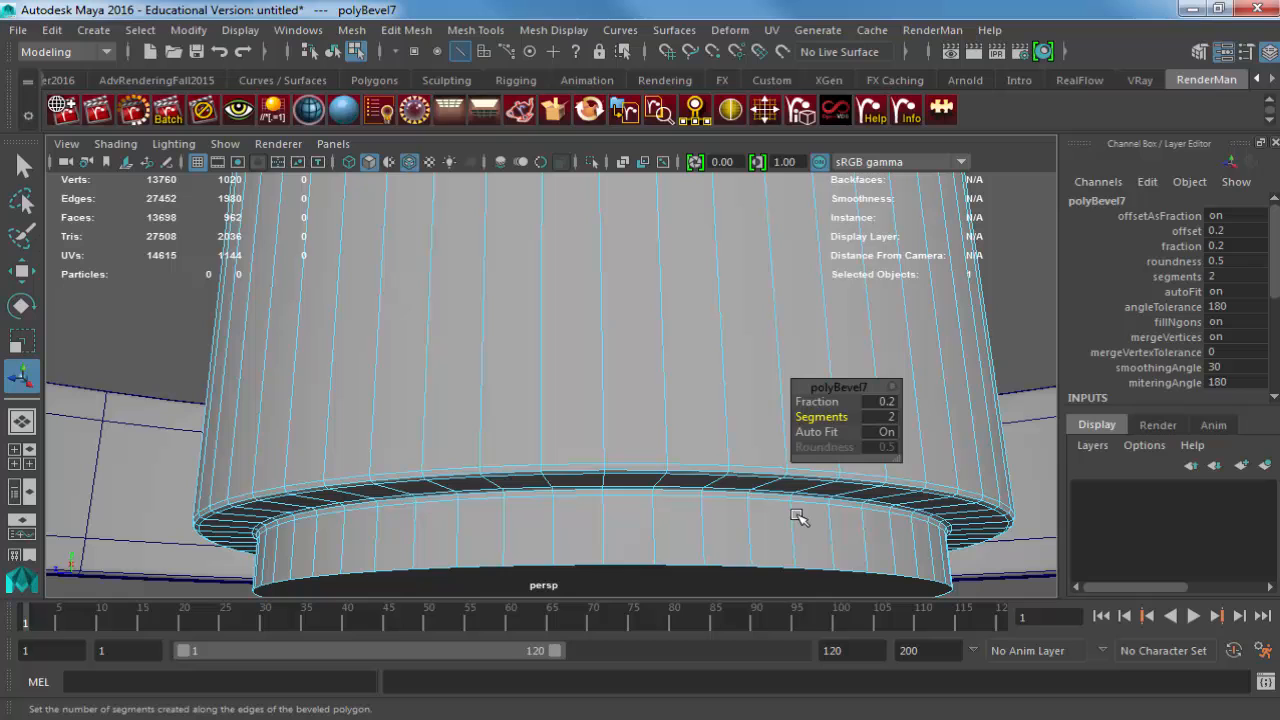
# Bevel the rim of the lower step's bottom face with fraction 0.2 and 2 segments.
pyautogui.click(630, 576)
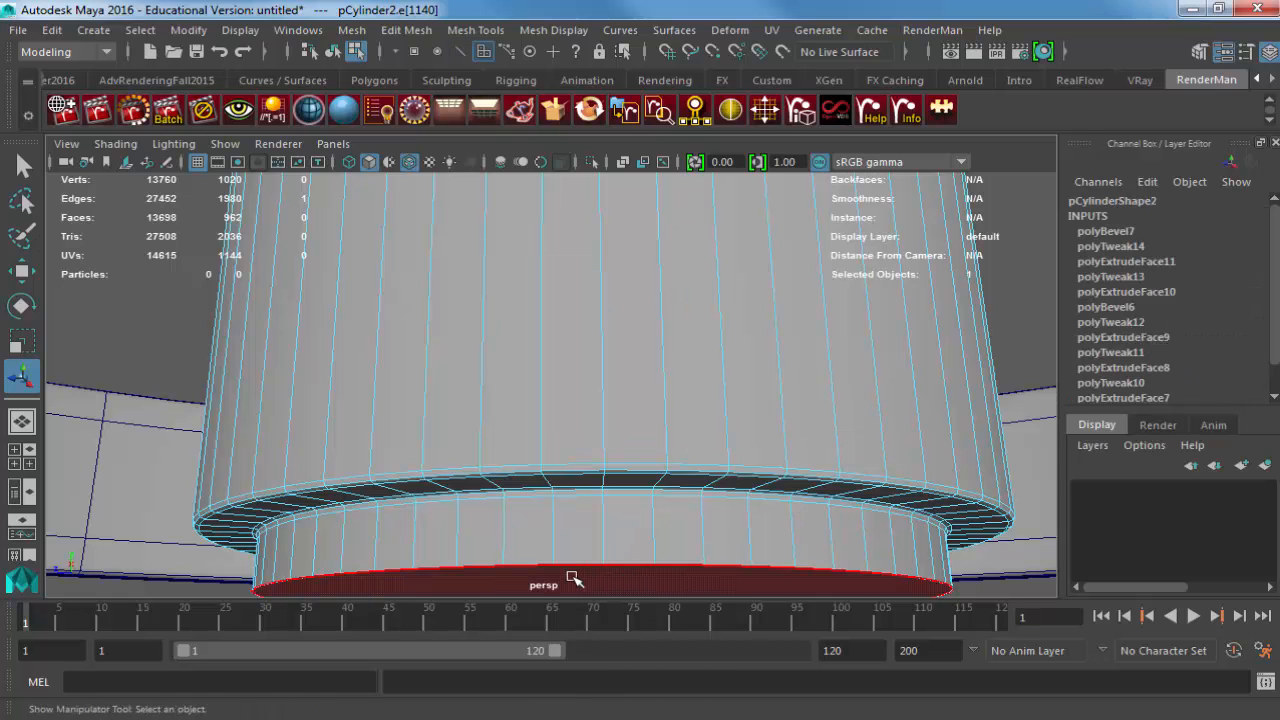
pyautogui.hotkey('ctrl', 'b')
pyautogui.click(886, 401)
pyautogui.write('.2')
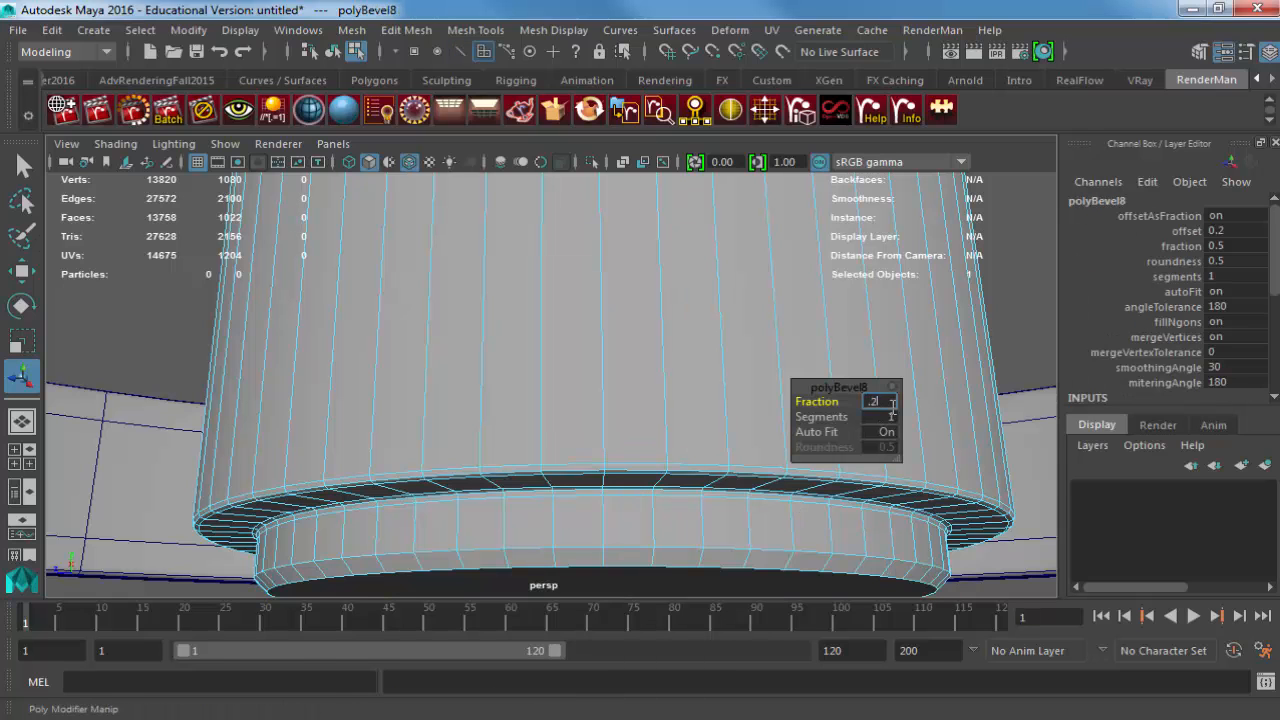
pyautogui.press('Tab')
pyautogui.write('2')
pyautogui.press('Return')
# Show the hub as an object in smooth mesh preview with wireframe on shaded turned off, and inspect it.
pyautogui.moveTo(538, 430); pyautogui.dragTo(611, 375, button='right')
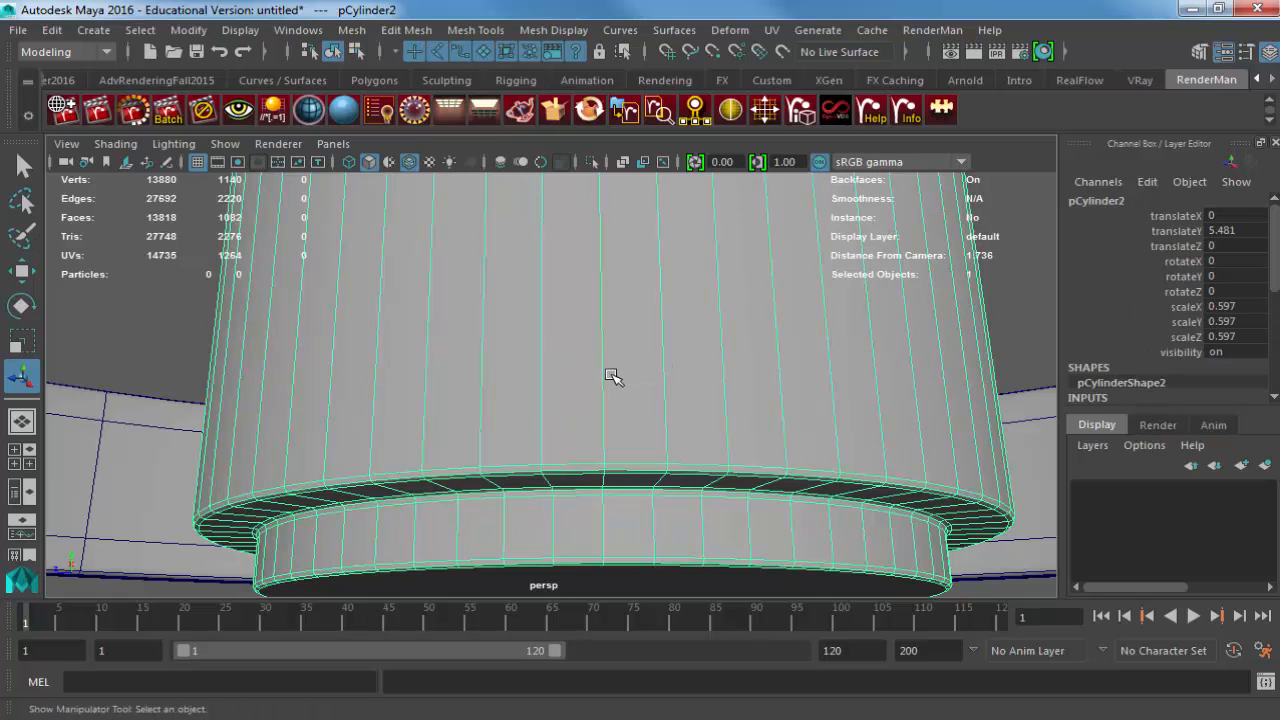
pyautogui.press('4')
pyautogui.press('5')
pyautogui.press('3')
pyautogui.scroll(-3, 612, 379)
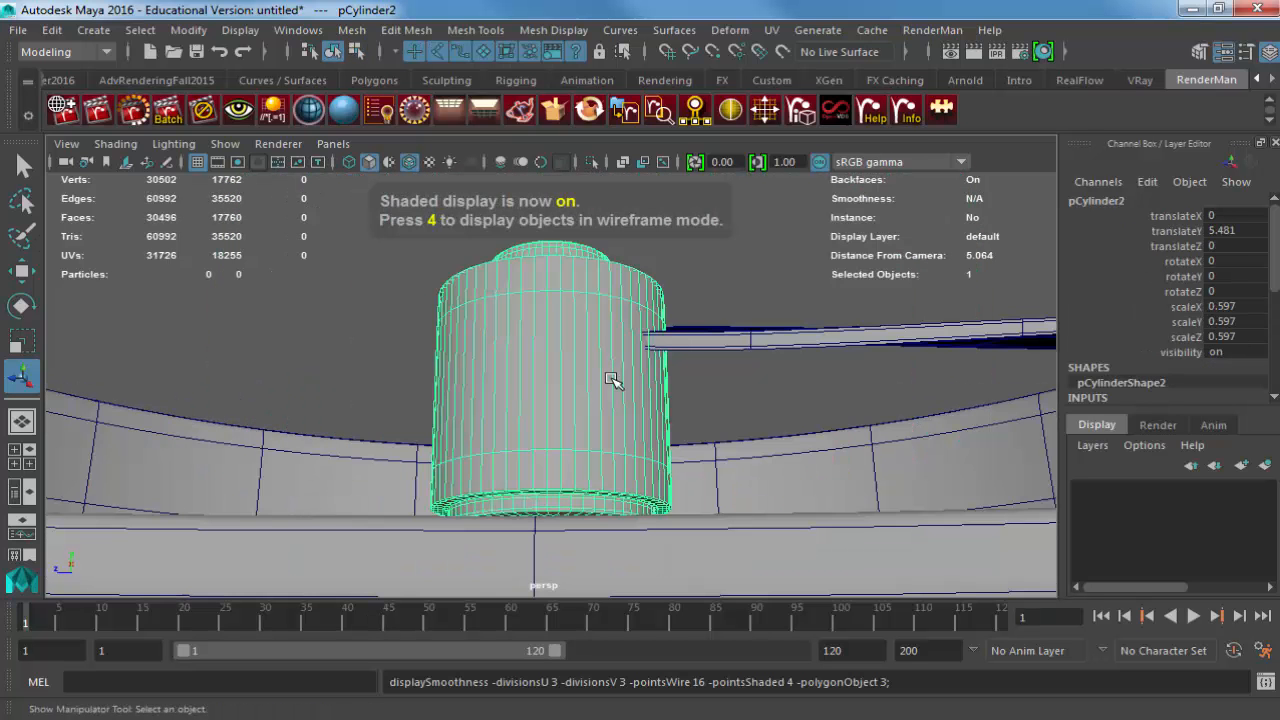
pyautogui.click(686, 360)
pyautogui.keyDown('alt'); pyautogui.moveTo(686, 360); pyautogui.dragTo(474, 150); pyautogui.keyUp('alt')
pyautogui.click(410, 159)
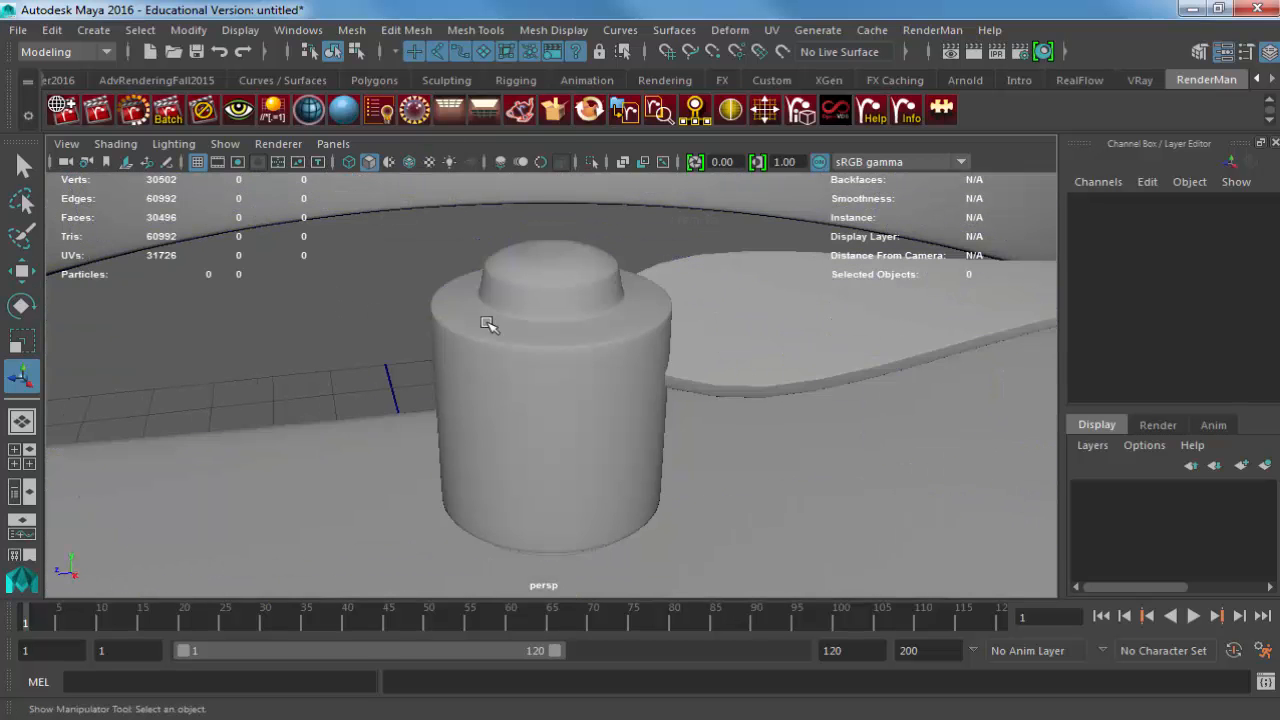
pyautogui.moveTo(486, 320)
pyautogui.keyDown('alt'); pyautogui.mouseDown()
pyautogui.moveTo(554, 402)
pyautogui.moveTo(486, 286)
pyautogui.moveTo(920, 318)
pyautogui.mouseUp(); pyautogui.keyUp('alt')
pyautogui.keyDown('alt'); pyautogui.moveTo(538, 323); pyautogui.dragTo(634, 457); pyautogui.keyUp('alt')
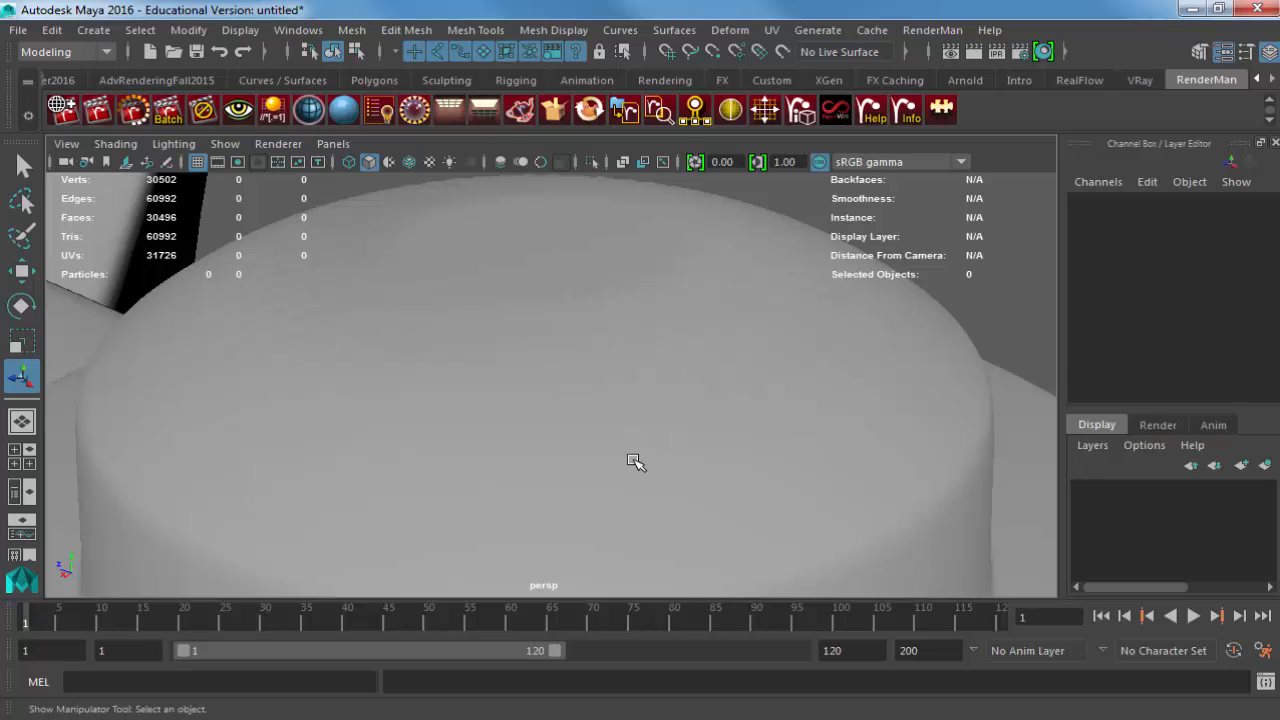
# Switch off the hub's smooth preview, extrude the flat top face of its cap and scale it slightly inward.
pyautogui.click(635, 462)
pyautogui.press('1')
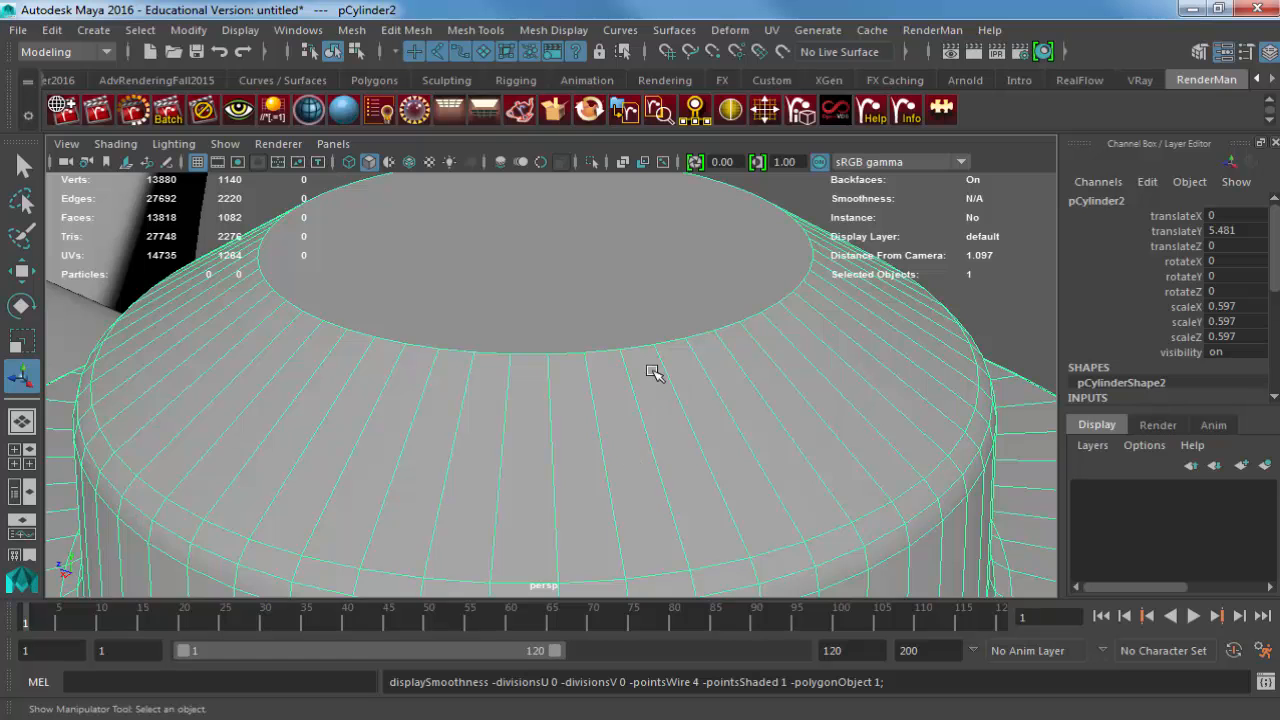
pyautogui.keyDown('alt'); pyautogui.moveTo(614, 334); pyautogui.dragTo(654, 380); pyautogui.keyUp('alt')
pyautogui.keyDown('alt'); pyautogui.moveTo(654, 380); pyautogui.dragTo(615, 389, button='middle'); pyautogui.keyUp('alt')
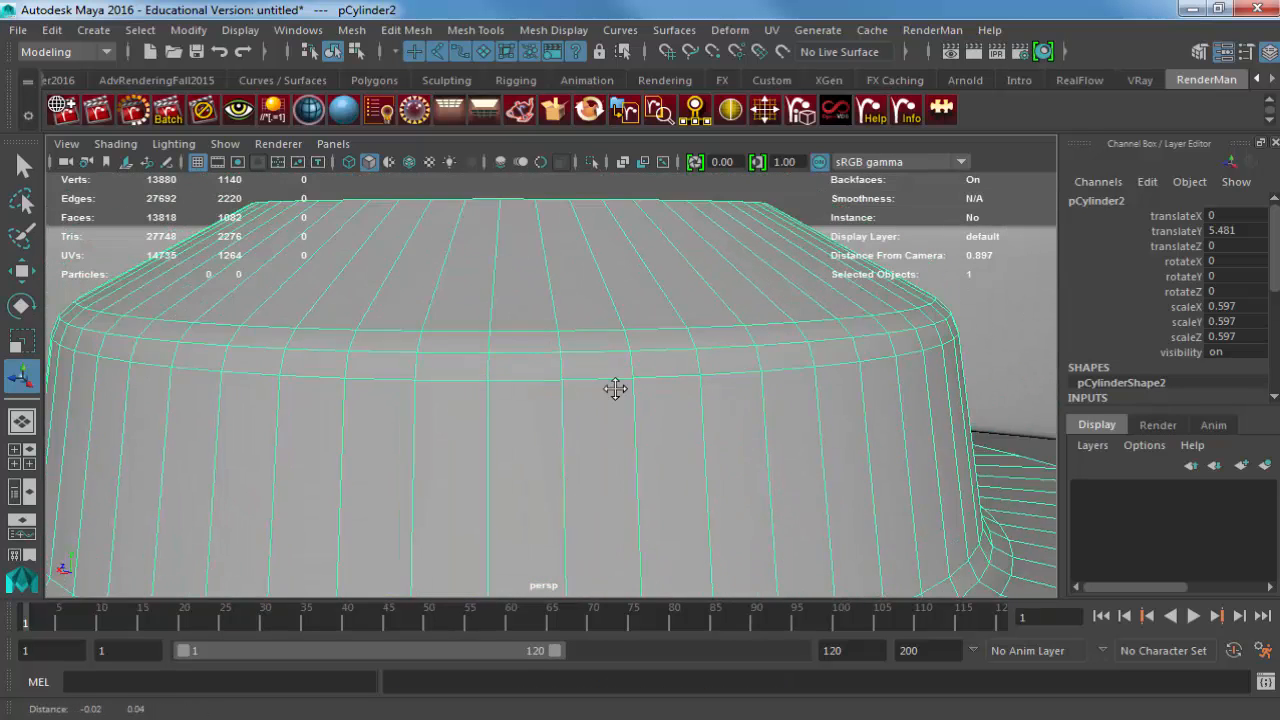
pyautogui.keyDown('alt'); pyautogui.moveTo(615, 389); pyautogui.dragTo(296, 270); pyautogui.keyUp('alt')
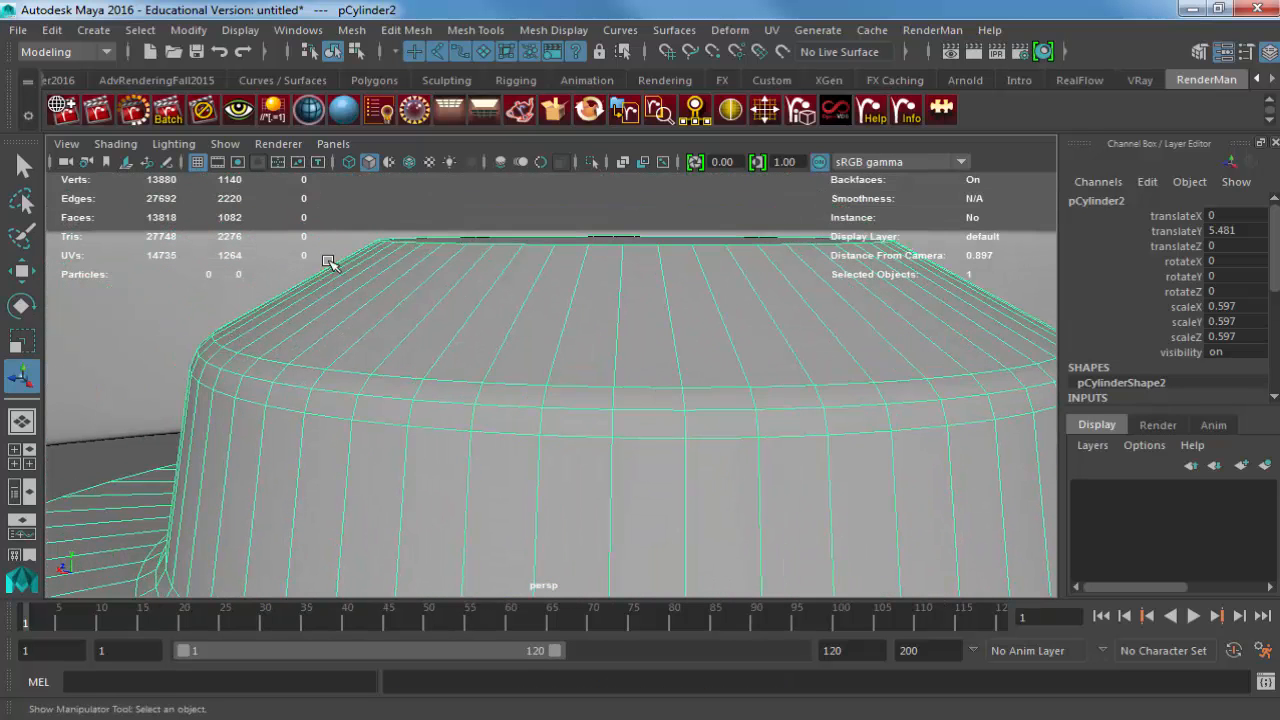
pyautogui.keyDown('alt'); pyautogui.moveTo(508, 240); pyautogui.dragTo(549, 274); pyautogui.keyUp('alt')
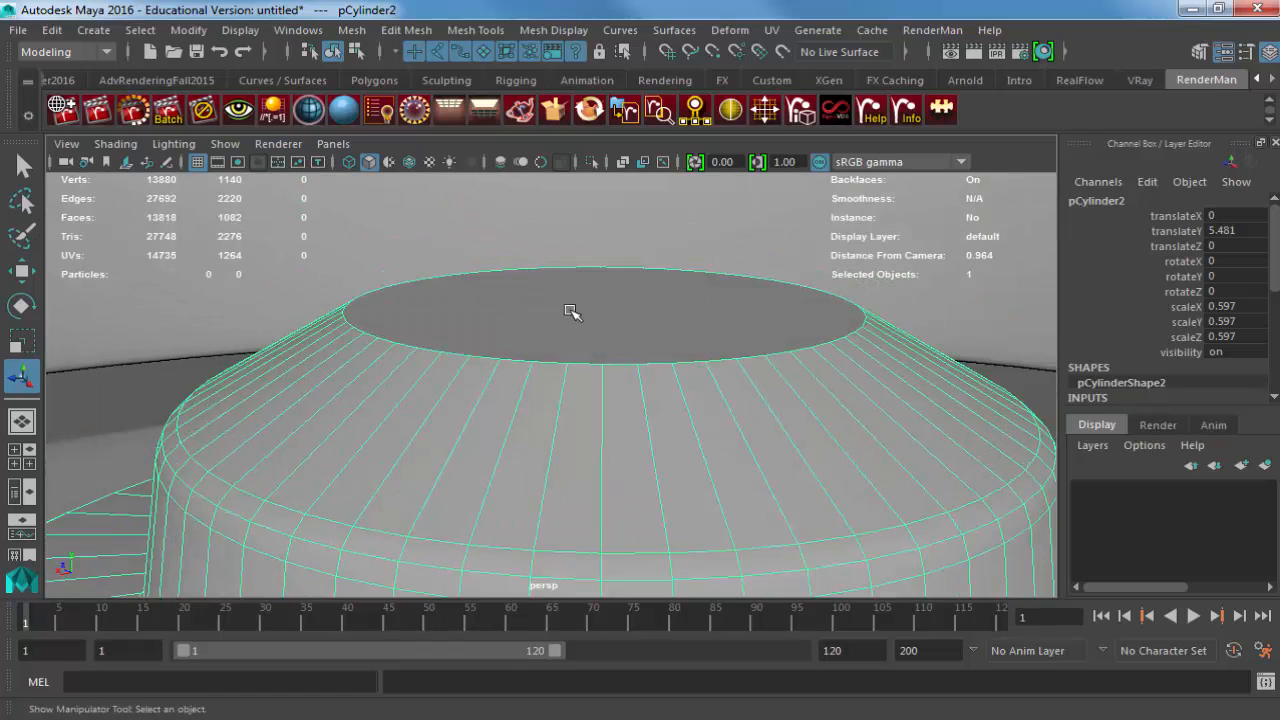
pyautogui.hotkey('ctrl', 'z')
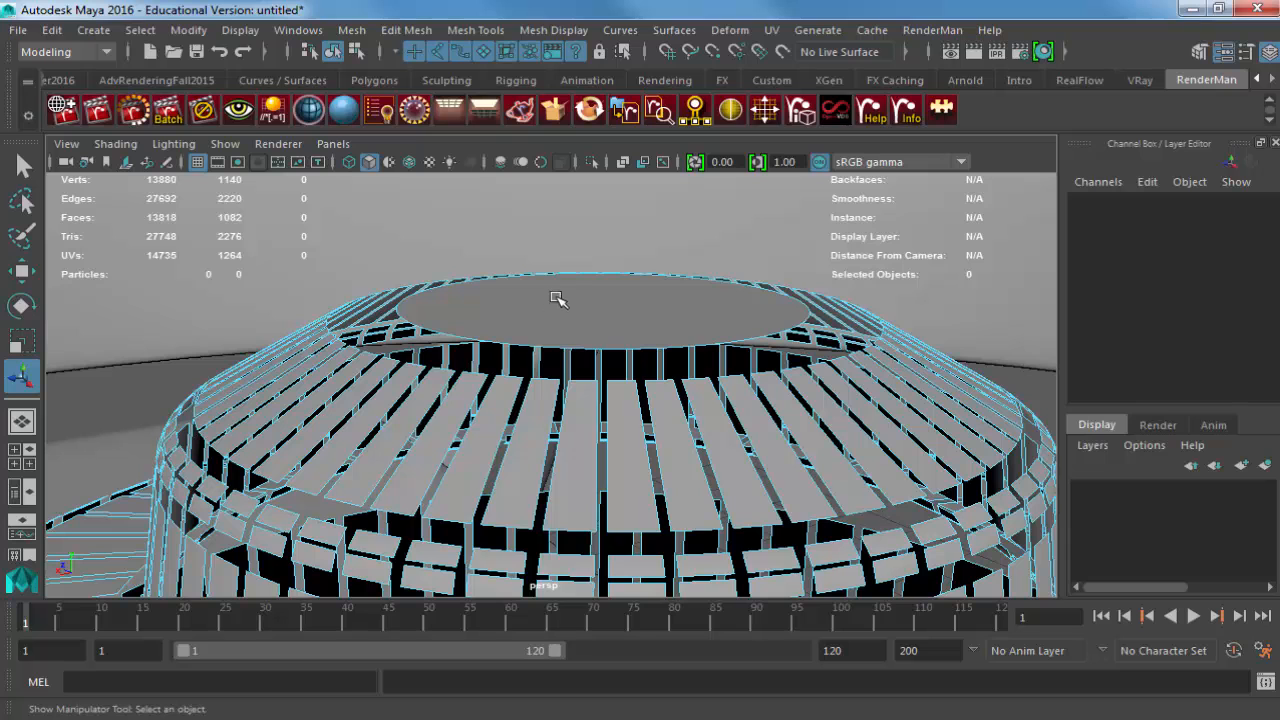
pyautogui.moveTo(557, 283); pyautogui.dragTo(560, 246, button='right')
pyautogui.click(557, 312)
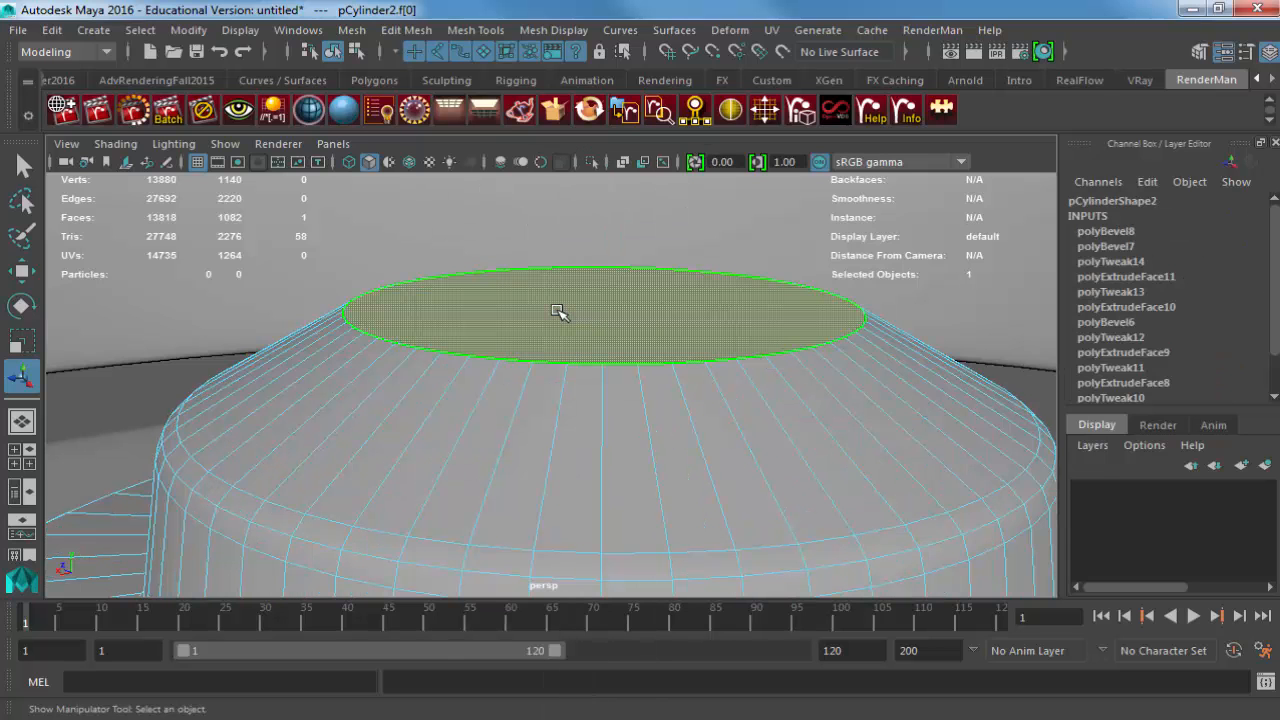
pyautogui.hotkey('ctrl', 'e')
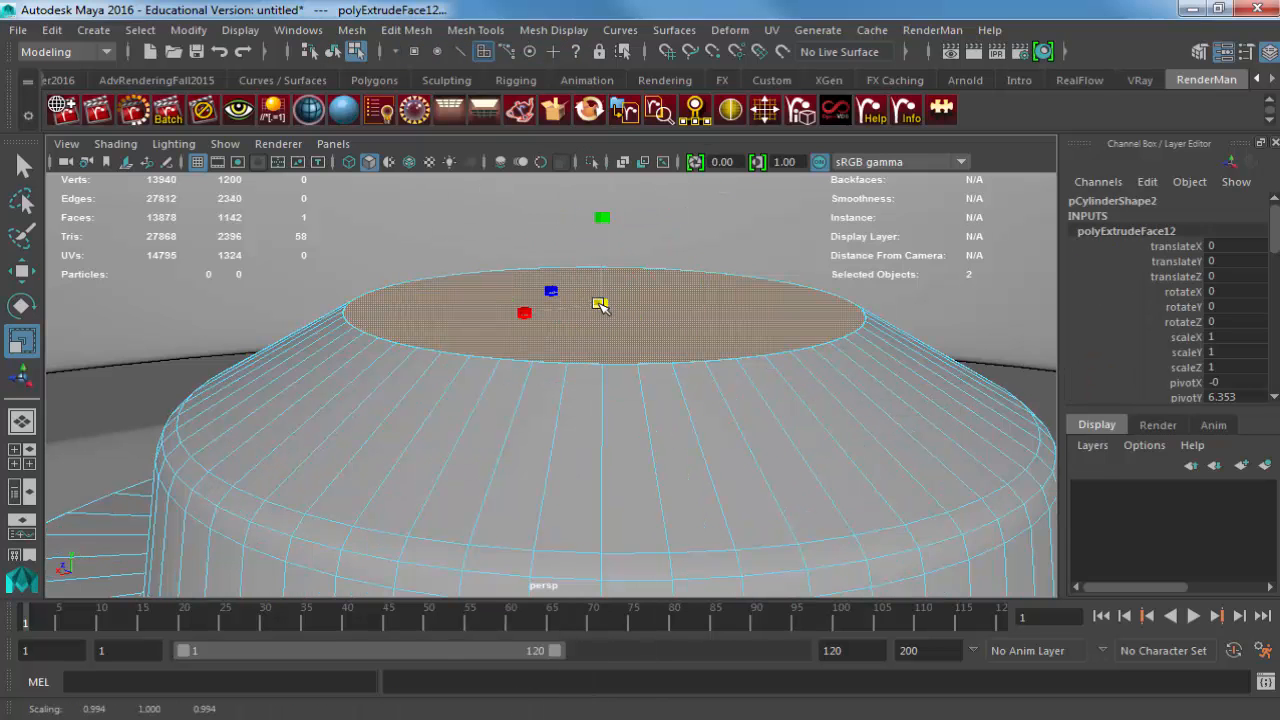
pyautogui.moveTo(600, 304); pyautogui.dragTo(535, 308)
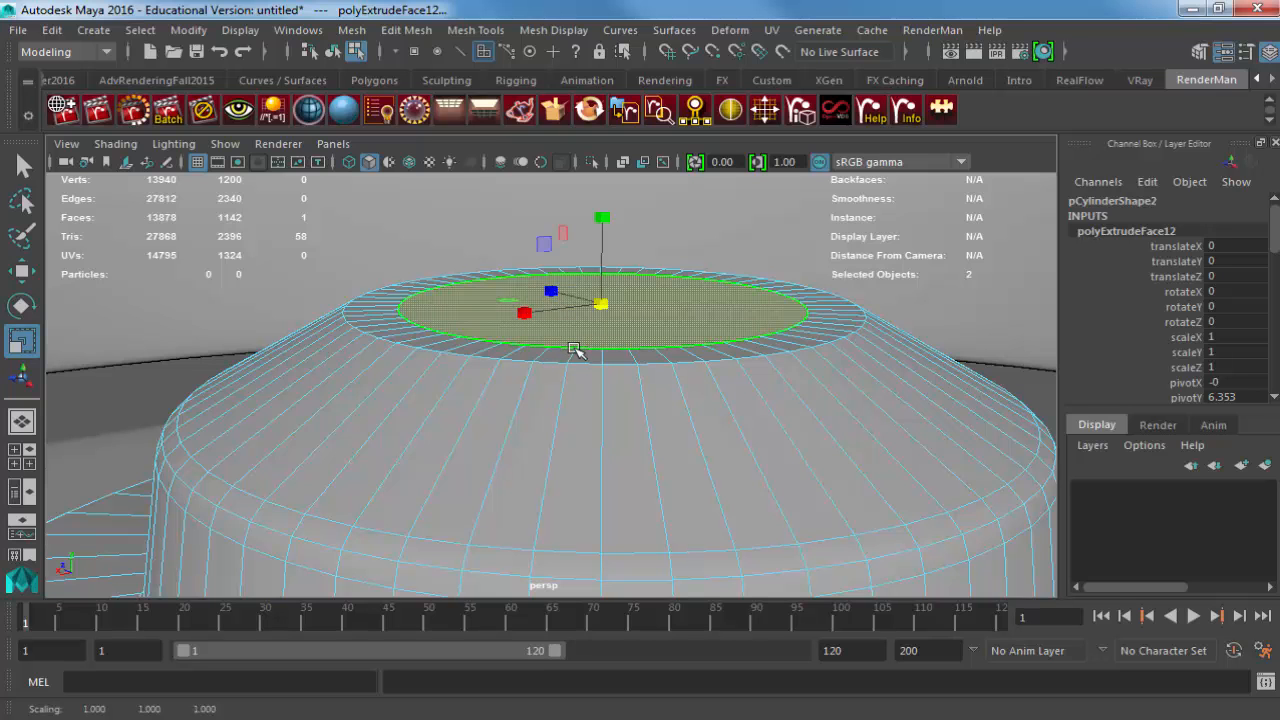
# Return the hub to object selection in smooth mesh preview and select the propeller blade inside the guard.
pyautogui.press('w')
pyautogui.moveTo(563, 192); pyautogui.dragTo(655, 165, button='right')
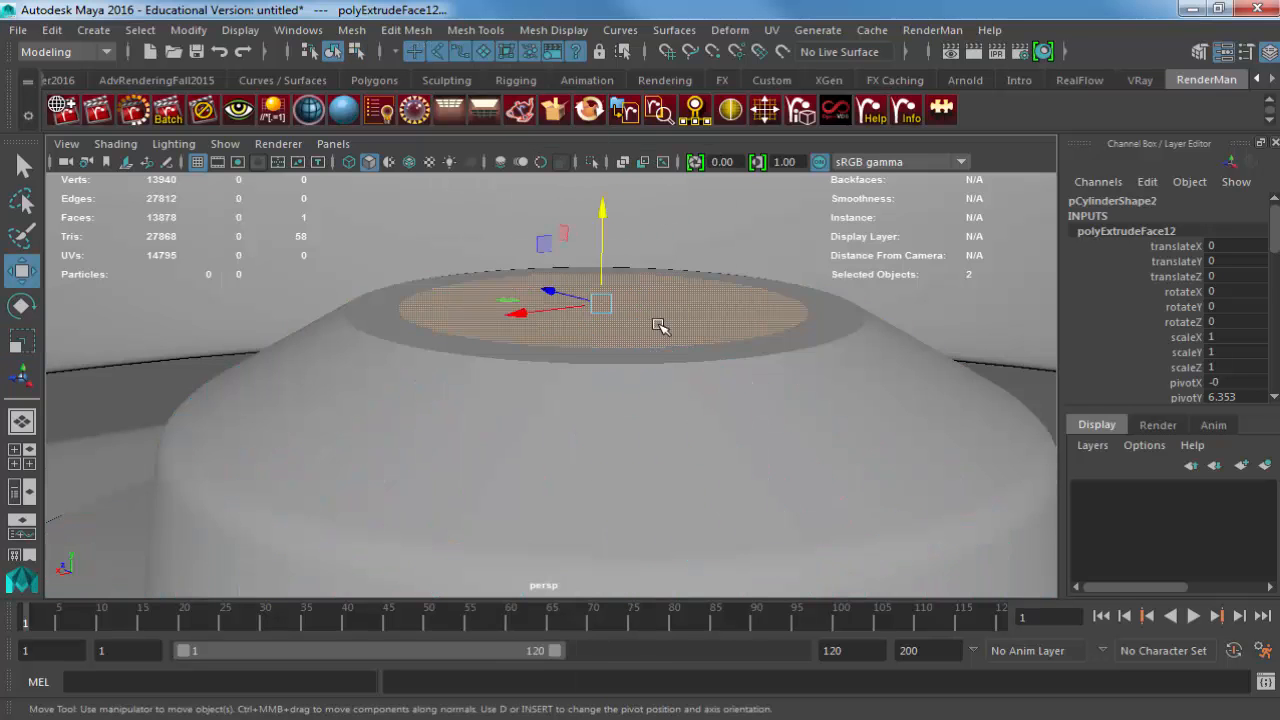
pyautogui.press('3')
pyautogui.click(125, 390)
pyautogui.scroll(-3, 529, 391)
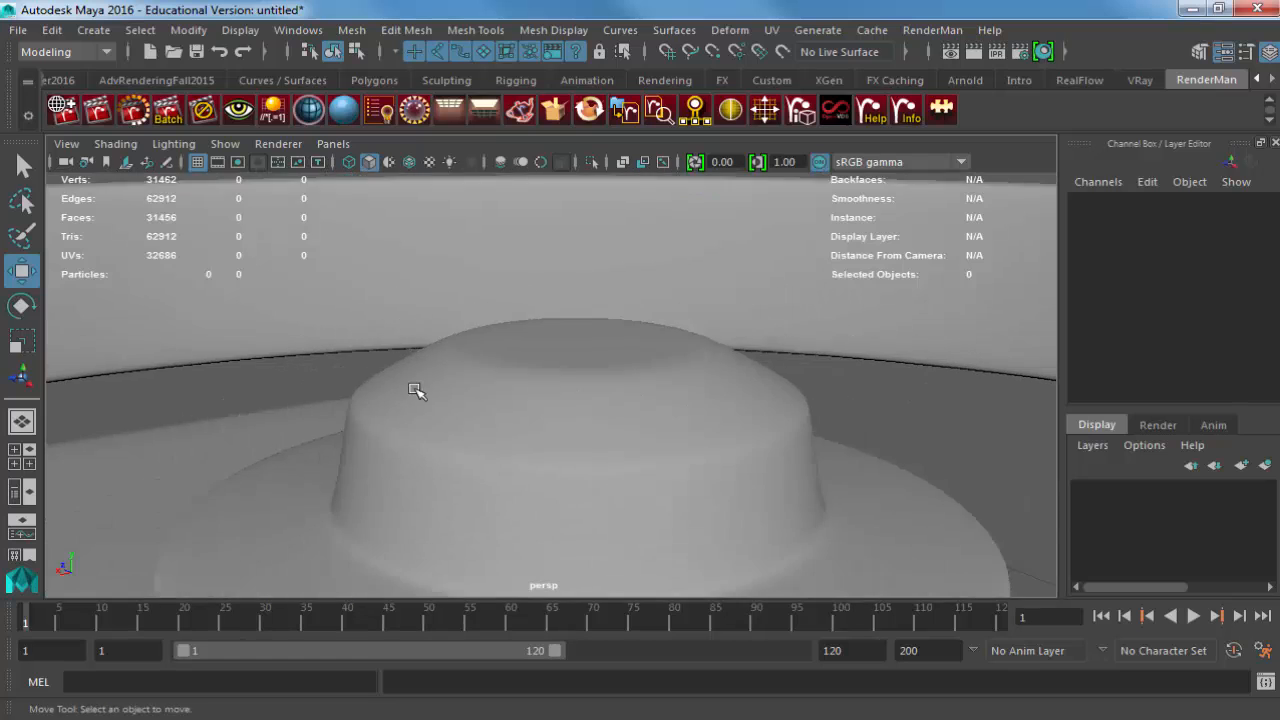
pyautogui.keyDown('alt'); pyautogui.moveTo(420, 391); pyautogui.dragTo(471, 388); pyautogui.keyUp('alt')
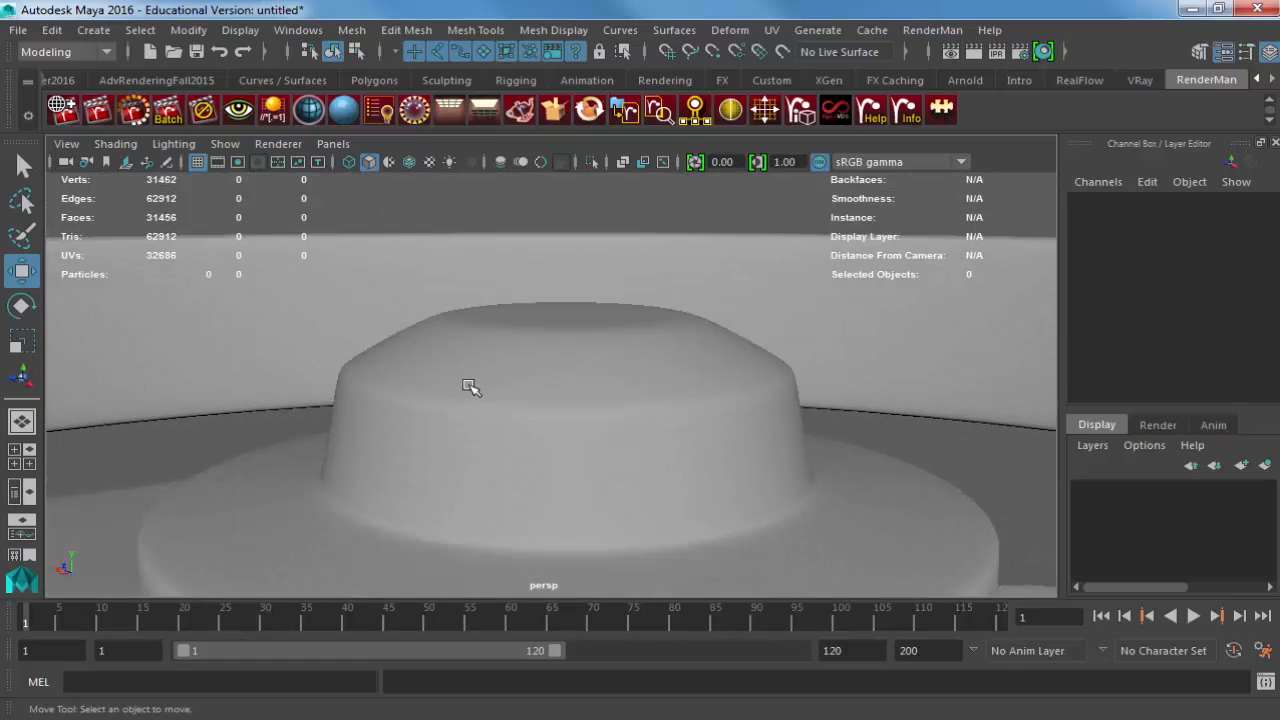
pyautogui.keyDown('alt'); pyautogui.moveTo(471, 388); pyautogui.dragTo(350, 350, button='right'); pyautogui.keyUp('alt')
pyautogui.keyDown('alt'); pyautogui.moveTo(400, 380); pyautogui.dragTo(514, 429); pyautogui.keyUp('alt')
pyautogui.keyDown('alt'); pyautogui.moveTo(514, 429); pyautogui.dragTo(497, 394, button='right'); pyautogui.keyUp('alt')
pyautogui.keyDown('alt'); pyautogui.moveTo(497, 394); pyautogui.dragTo(560, 459); pyautogui.keyUp('alt')
pyautogui.click(578, 407)
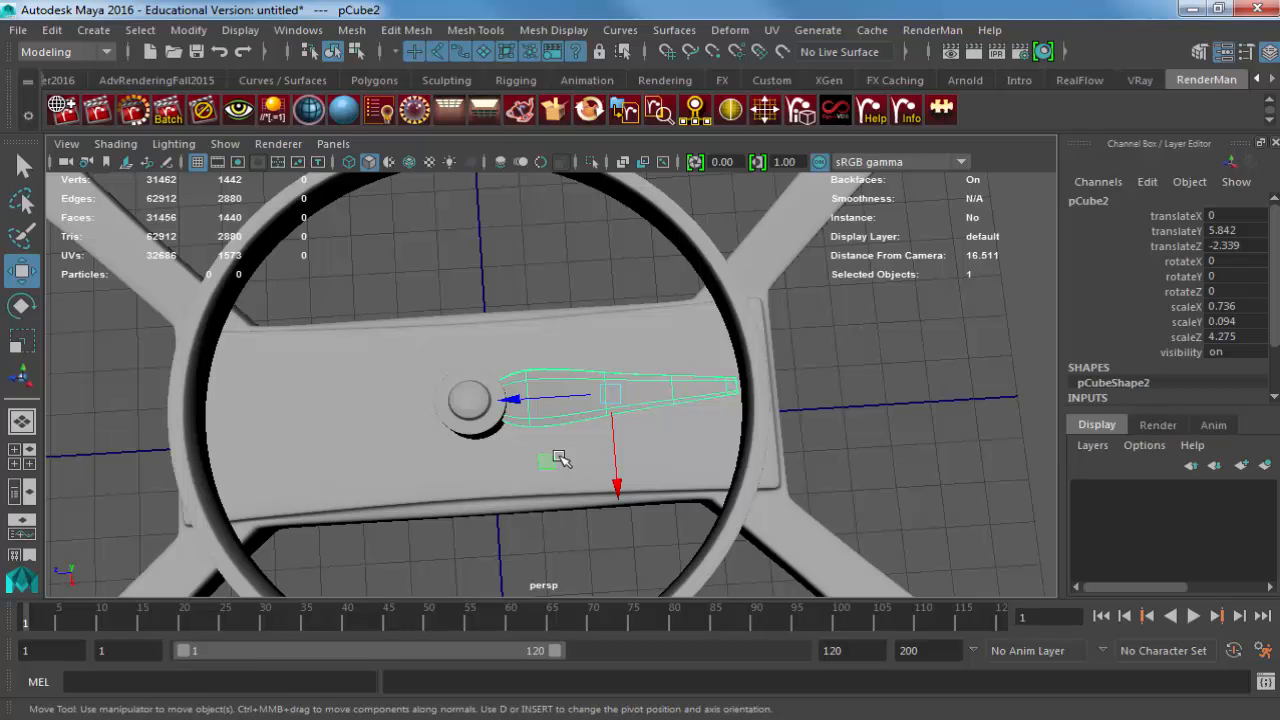
# Switch to the browser to examine the propellers in the drone reference photos, and return to Maya.
pyautogui.hotkey('alt', 'Tab')
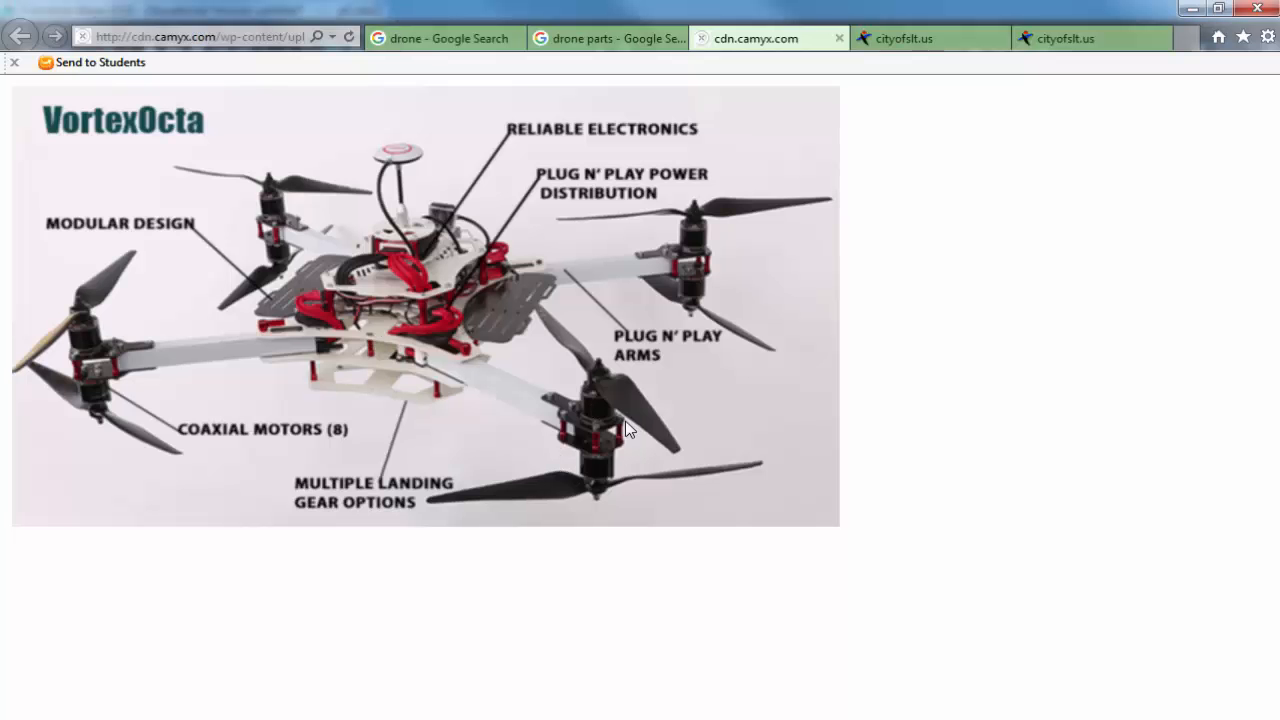
pyautogui.click(604, 38)
pyautogui.click(438, 38)
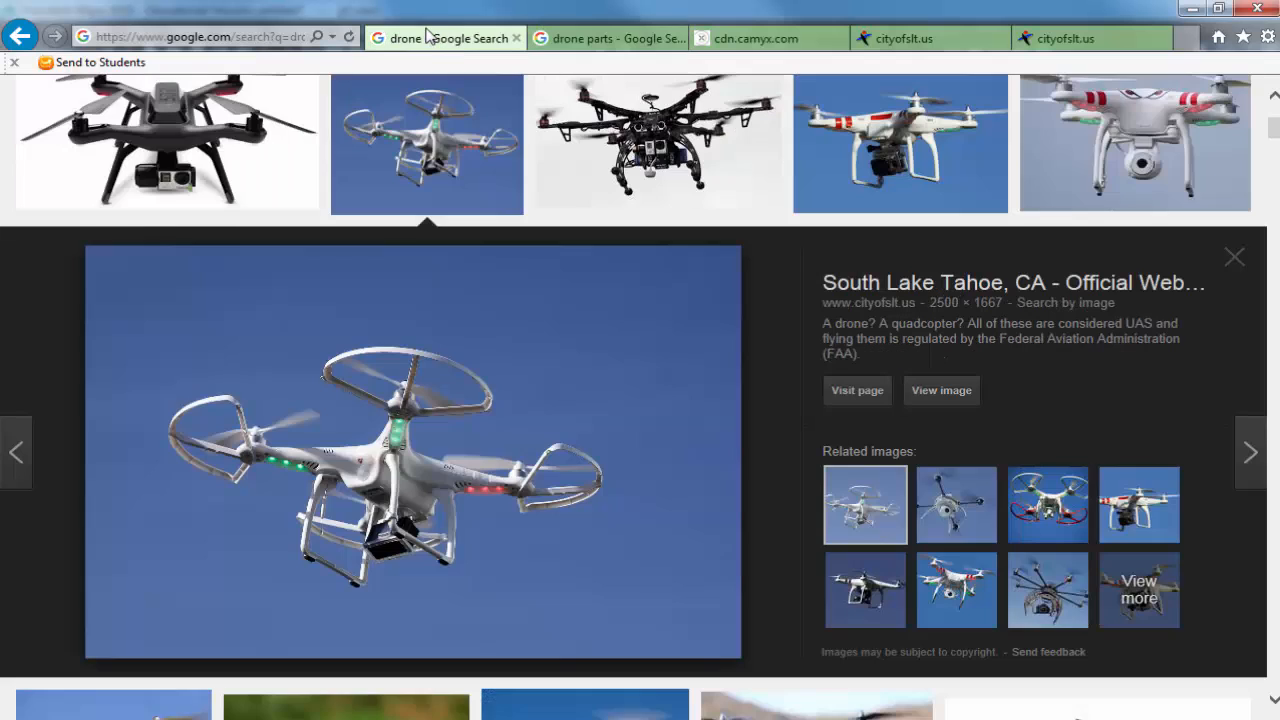
pyautogui.scroll(3, 990, 200)
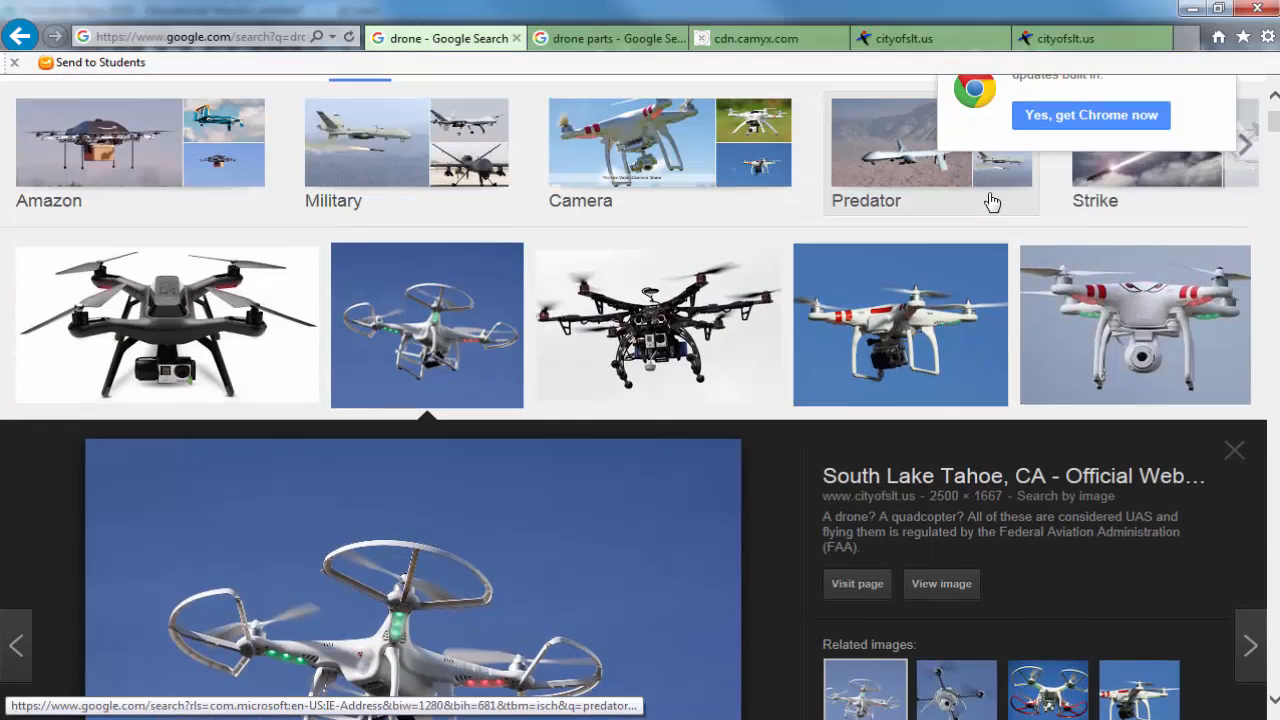
pyautogui.hotkey('alt', 'Tab')
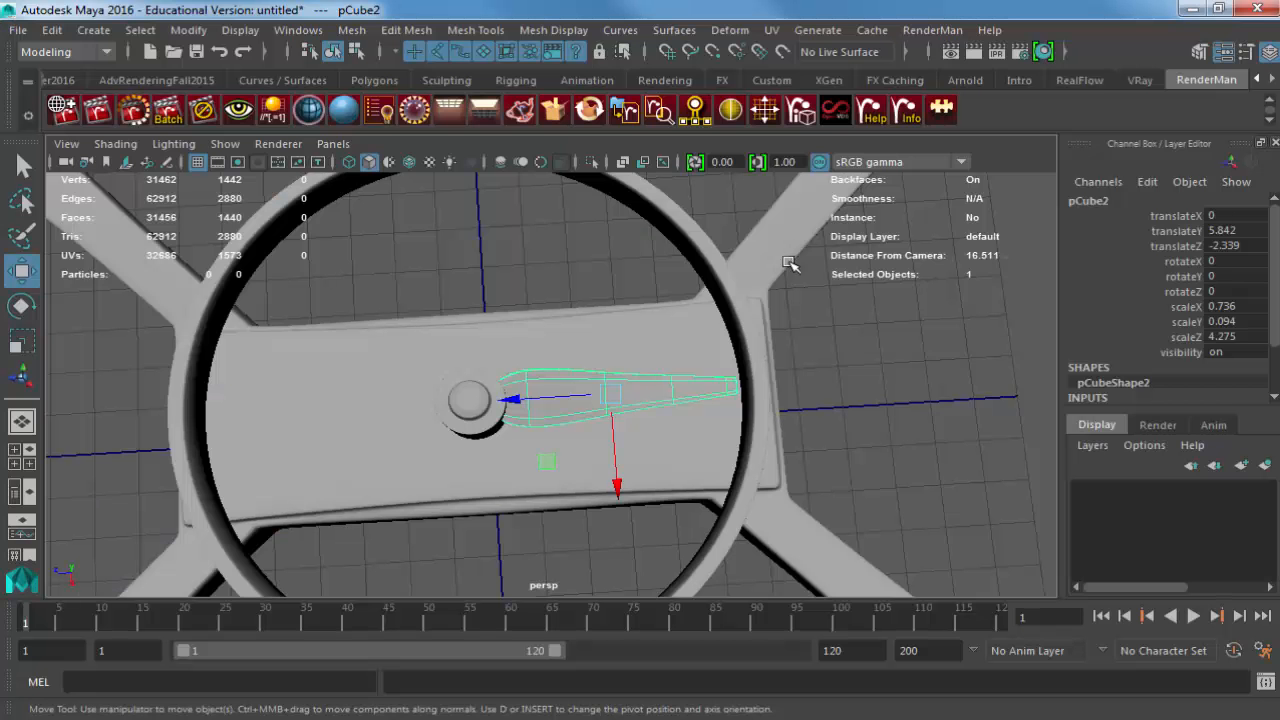
# Move the propeller blade's pivot to the centre of the hub, snapping it to the grid.
pyautogui.keyDown('alt'); pyautogui.moveTo(668, 333); pyautogui.dragTo(538, 393); pyautogui.keyUp('alt')
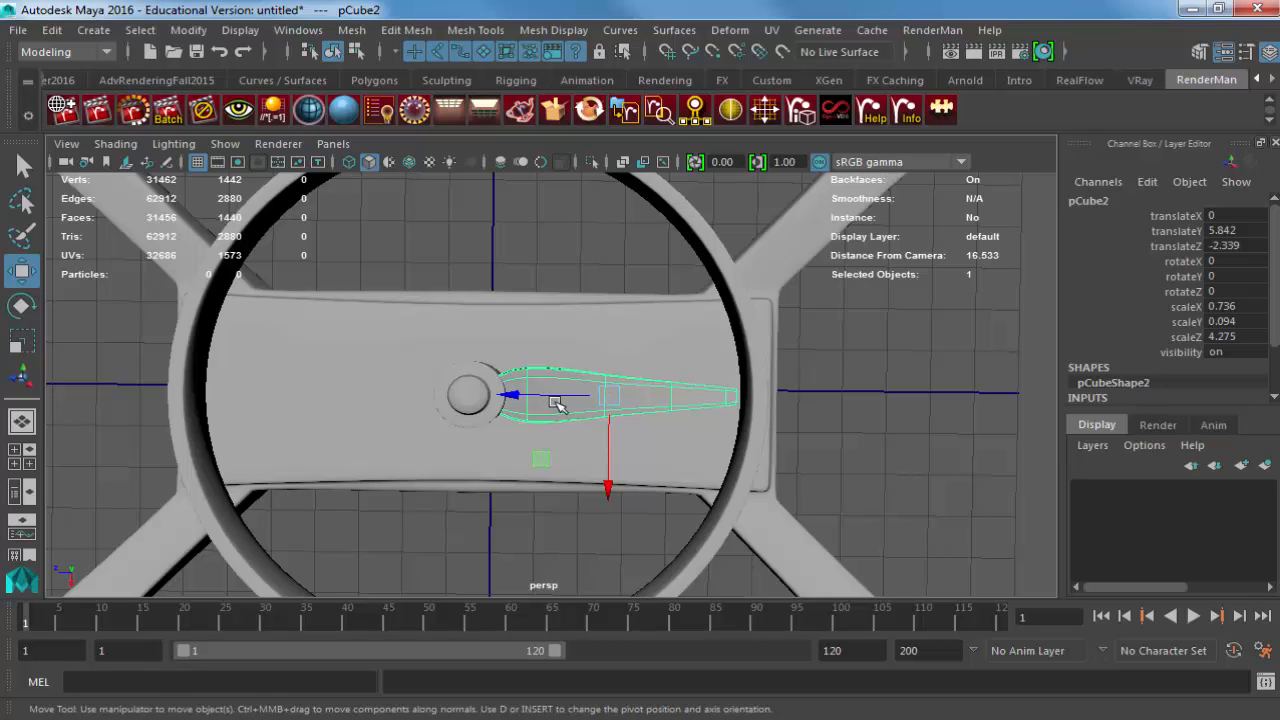
pyautogui.press('d')
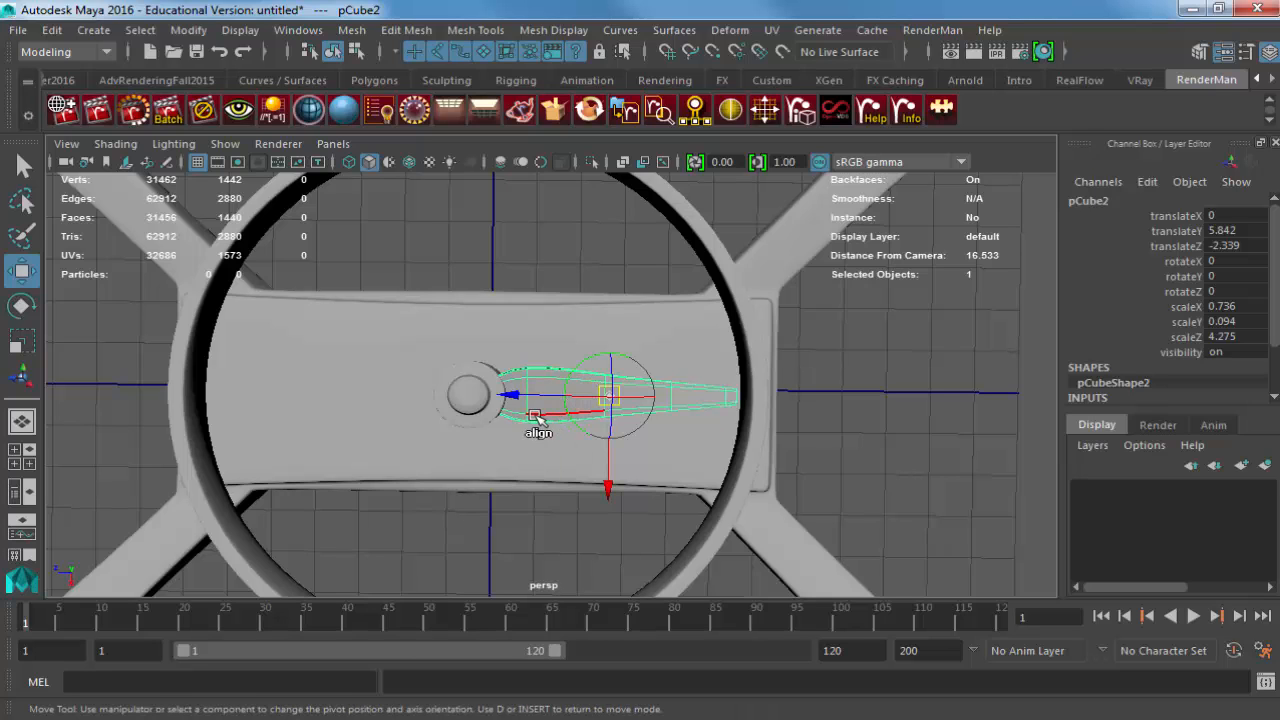
pyautogui.press('x')
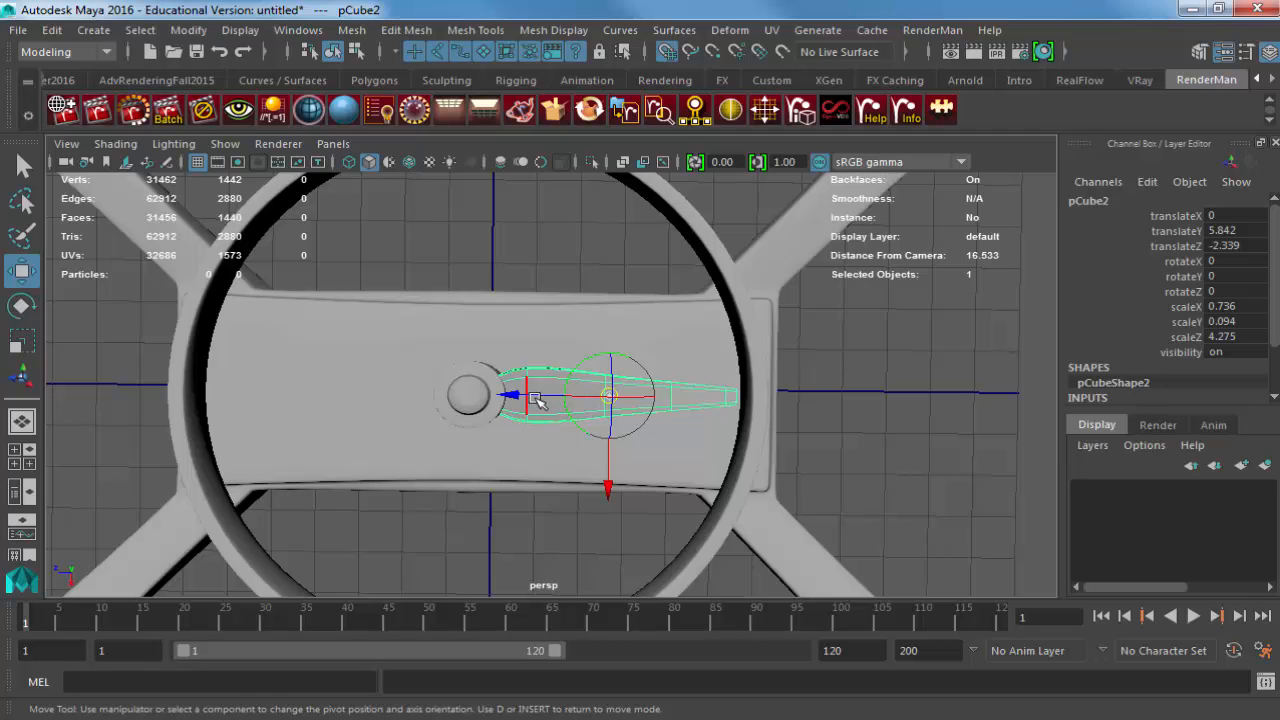
pyautogui.click(535, 397)
pyautogui.moveTo(535, 397); pyautogui.dragTo(457, 406)
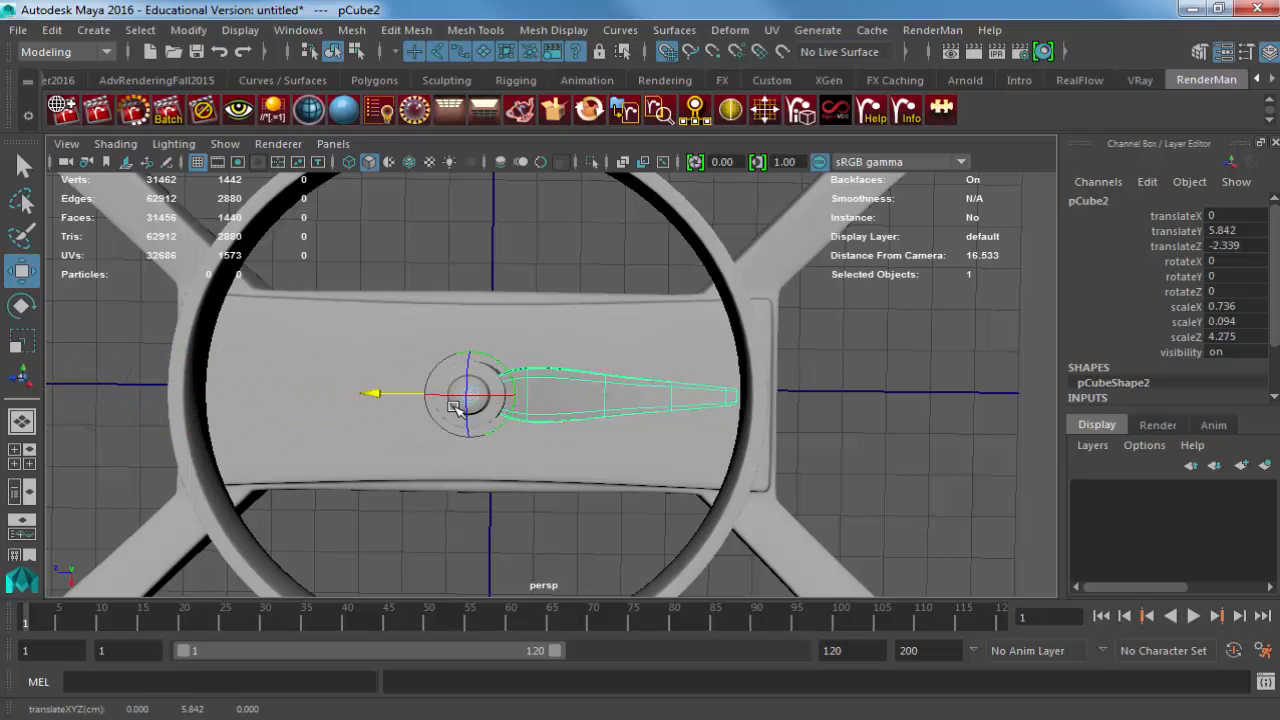
pyautogui.press('d')
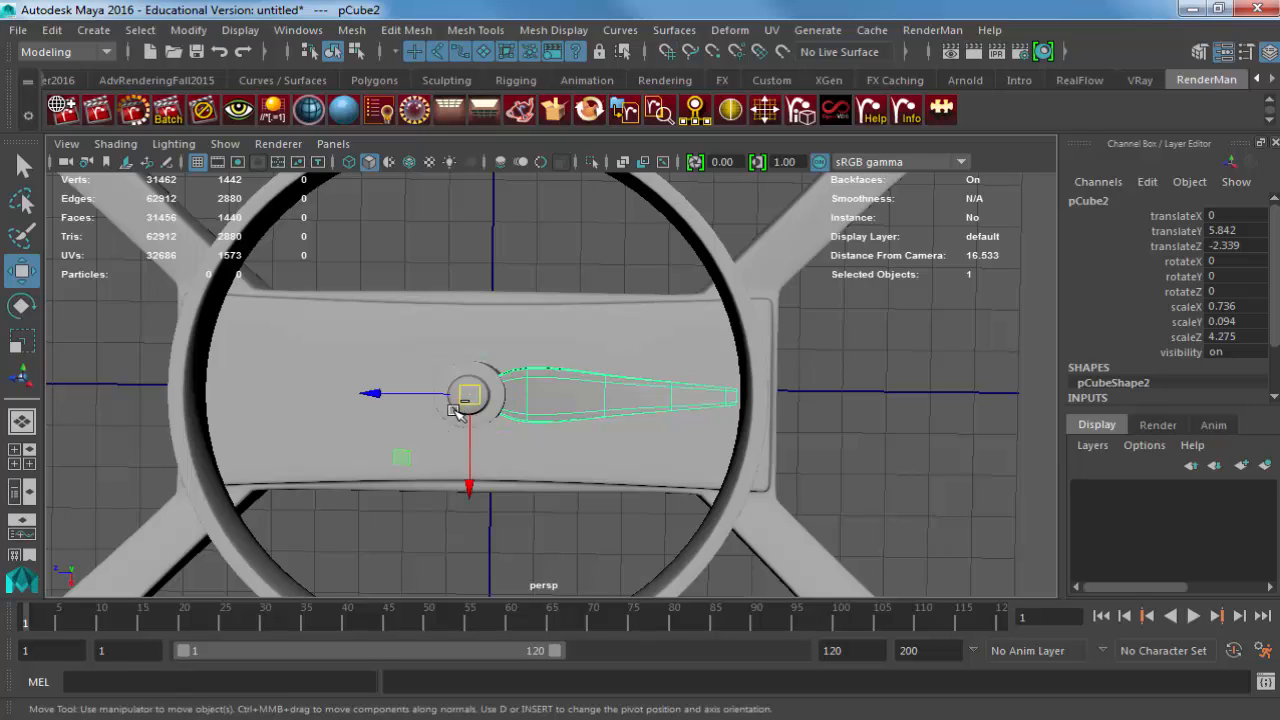
# Duplicate the propeller blade and set the copy's Rotate Y to 180 so it extends from the hub's opposite side.
pyautogui.hotkey('ctrl', 'd')
pyautogui.doubleClick(1238, 276)
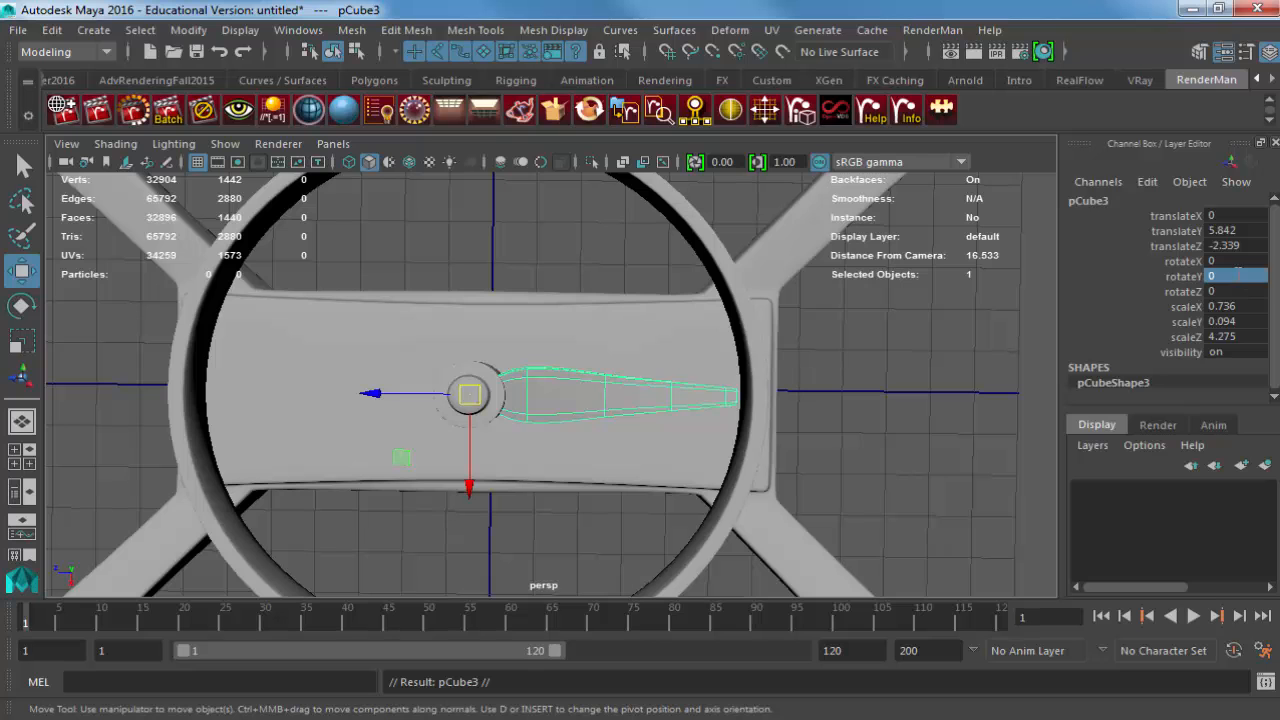
pyautogui.press('Return')
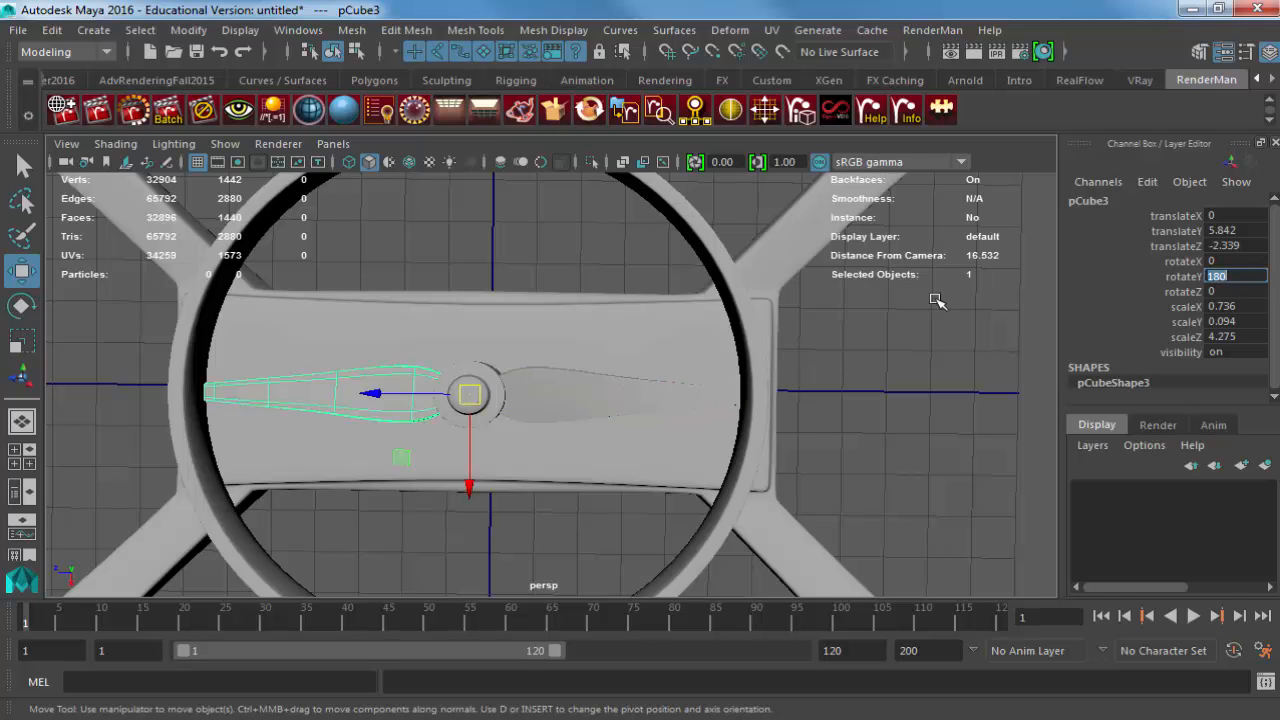
pyautogui.keyDown('alt'); pyautogui.moveTo(936, 301); pyautogui.dragTo(755, 310); pyautogui.keyUp('alt')
pyautogui.click(741, 247)
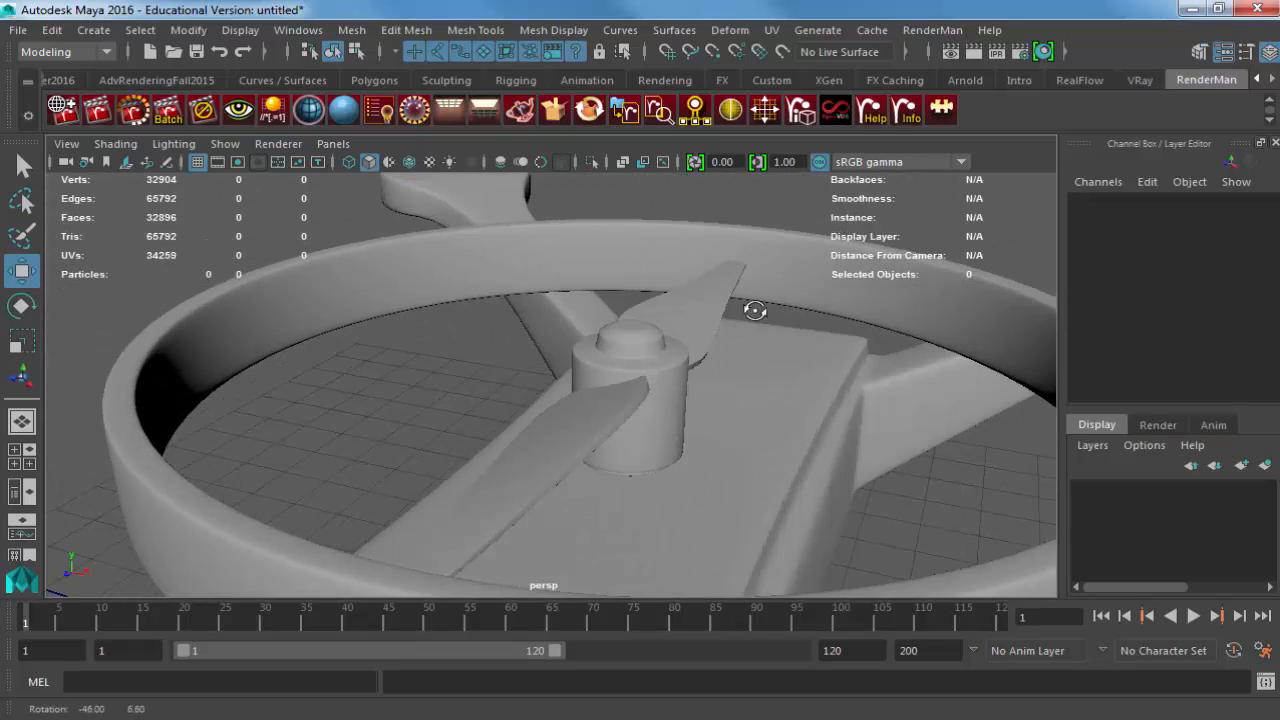
# Select both propeller blades together with the central hub inside the guard.
pyautogui.keyDown('alt'); pyautogui.moveTo(755, 310); pyautogui.dragTo(623, 306, button='right'); pyautogui.keyUp('alt')
pyautogui.keyDown('alt'); pyautogui.moveTo(623, 306); pyautogui.dragTo(491, 354); pyautogui.keyUp('alt')
pyautogui.keyDown('alt'); pyautogui.moveTo(491, 354); pyautogui.dragTo(613, 381, button='right'); pyautogui.keyUp('alt')
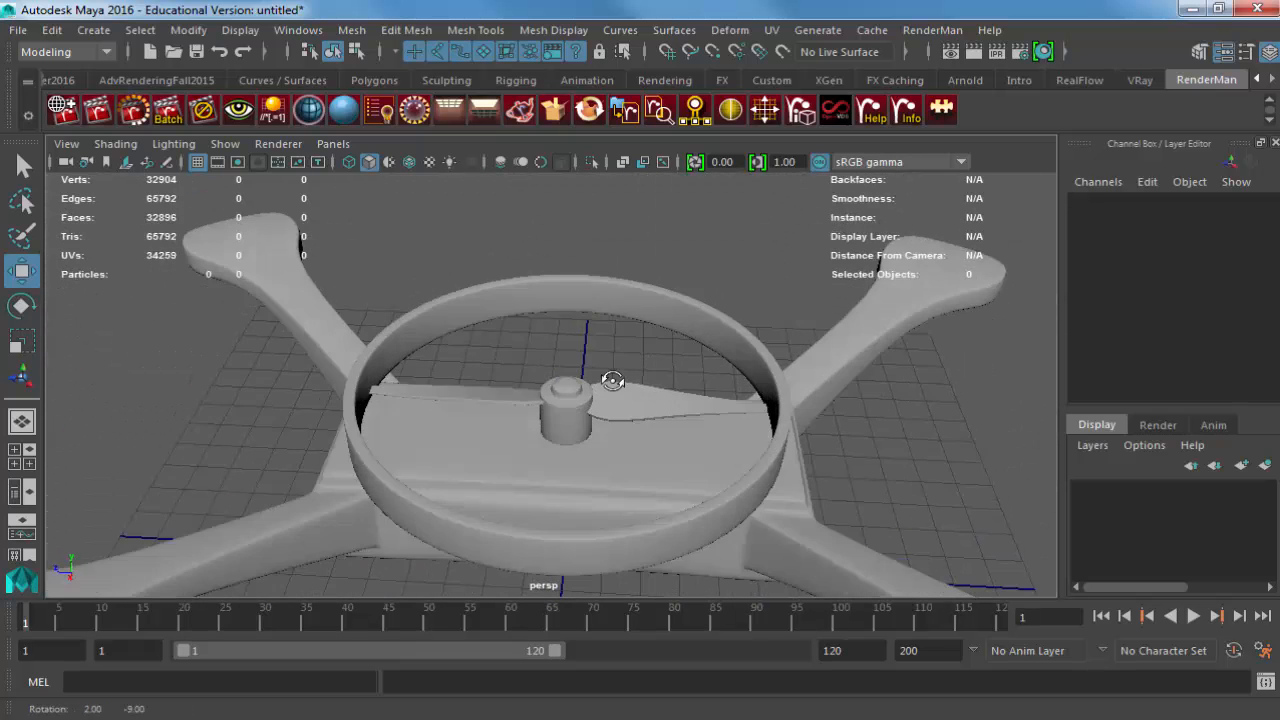
pyautogui.keyDown('alt'); pyautogui.moveTo(613, 381); pyautogui.dragTo(503, 394); pyautogui.keyUp('alt')
pyautogui.click(503, 394)
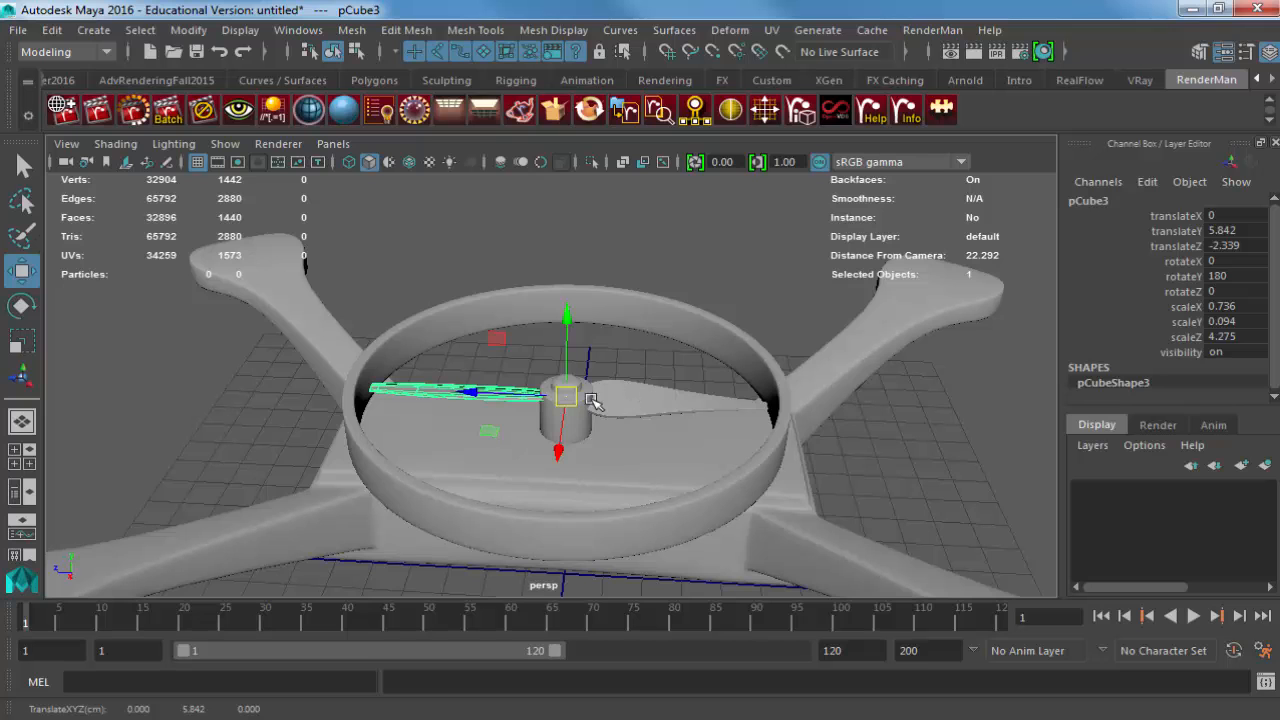
pyautogui.click(590, 400)
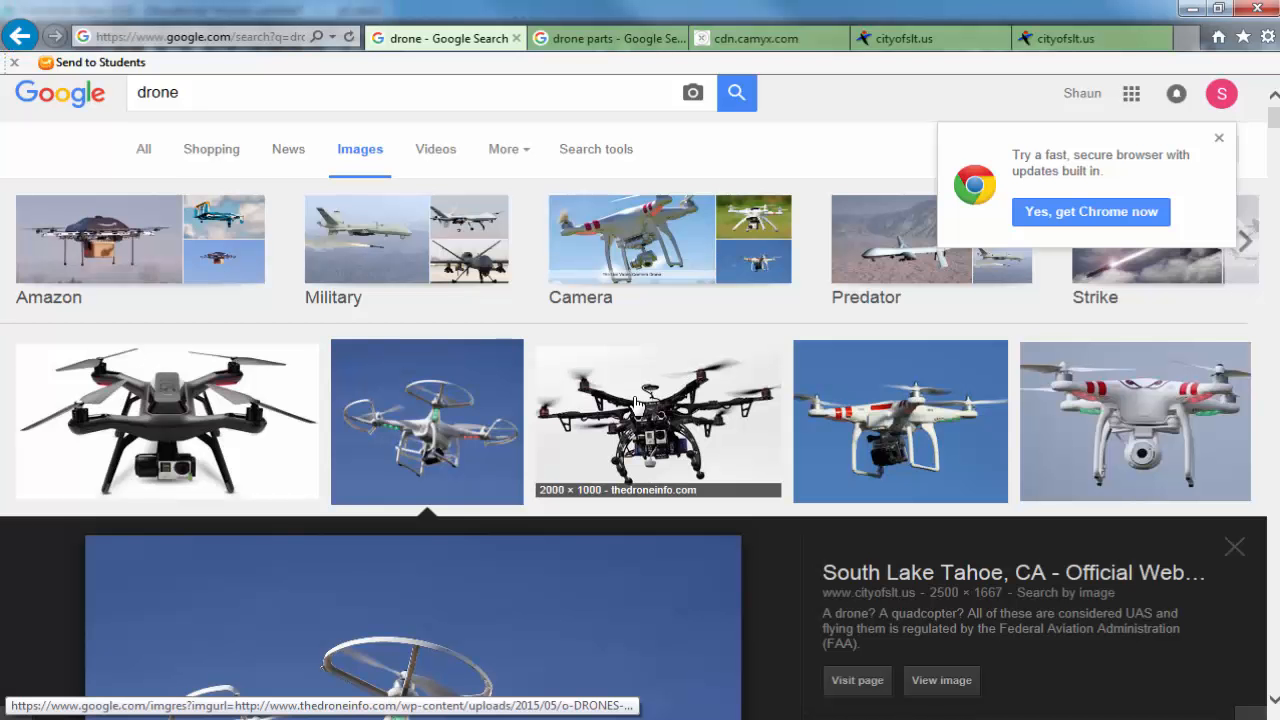
# Switch to the browser to examine the motors and propellers in the drone and drone parts photos, and return to Maya.
pyautogui.scroll(-3, 408, 308)
pyautogui.click(575, 40)
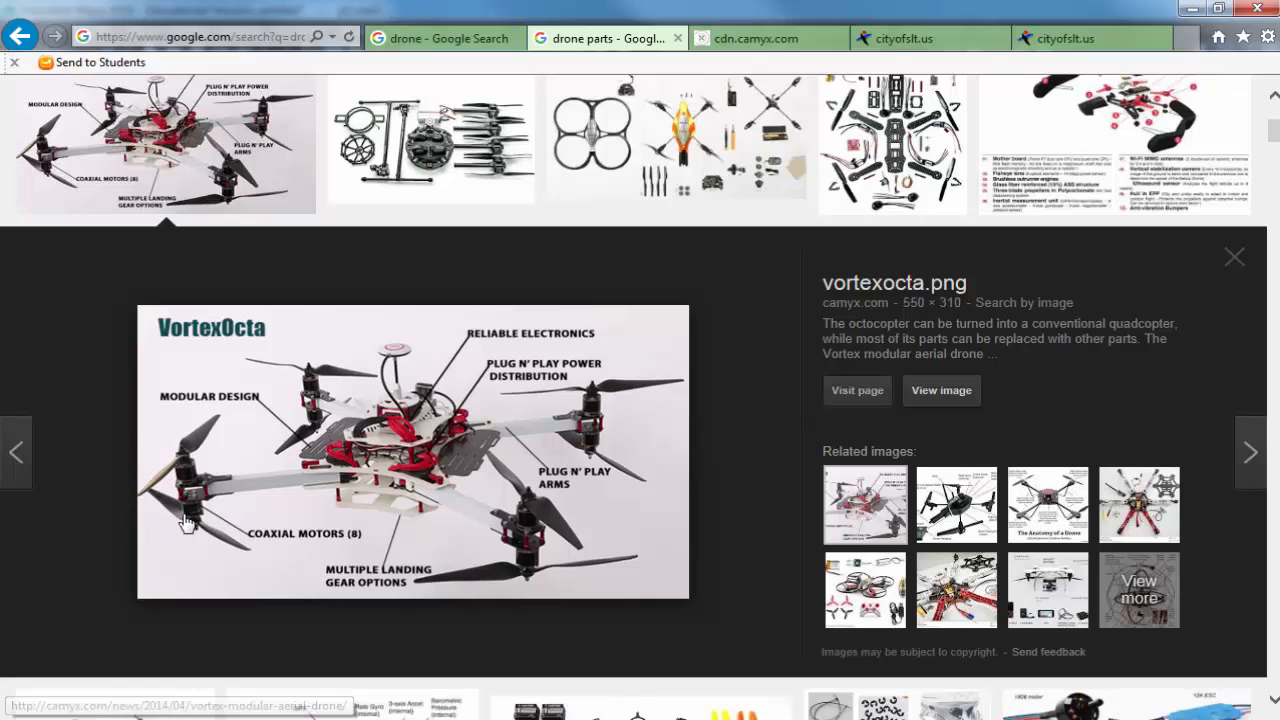
pyautogui.hotkey('alt', 'Tab')
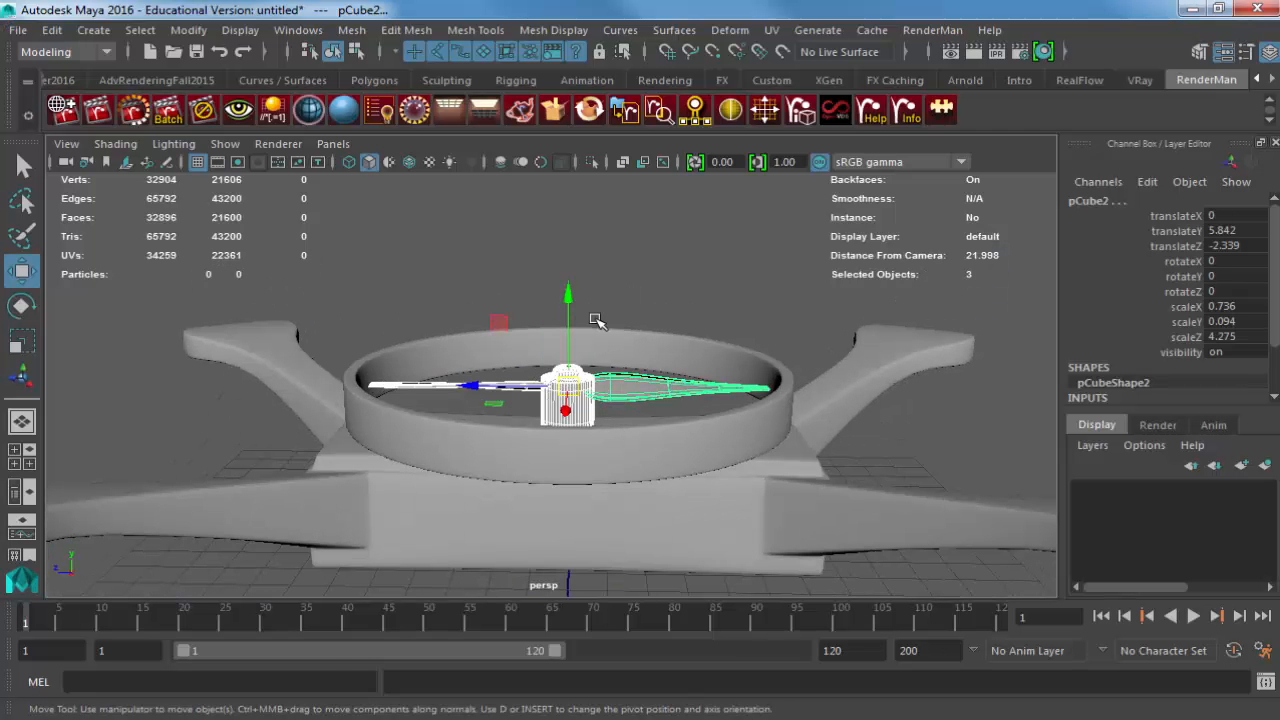
# Raise the guard, hub and blades together, bringing the guard to Translate Y 6.691, and pull the hub's bottom vertices down toward the body.
pyautogui.keyDown('shift'); pyautogui.click(610, 330); pyautogui.keyUp('shift')
pyautogui.moveTo(569, 304); pyautogui.dragTo(569, 264)
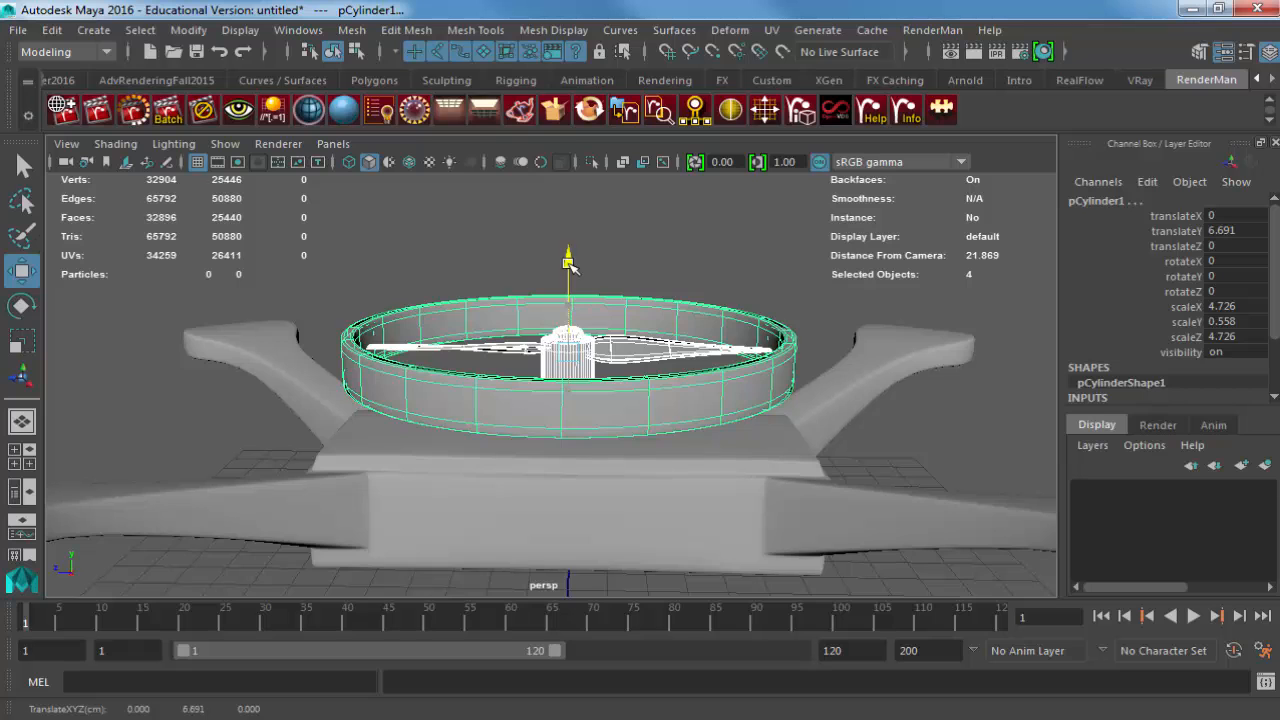
pyautogui.keyDown('alt'); pyautogui.moveTo(571, 366); pyautogui.dragTo(512, 407); pyautogui.keyUp('alt')
pyautogui.click(578, 380)
pyautogui.click(613, 376)
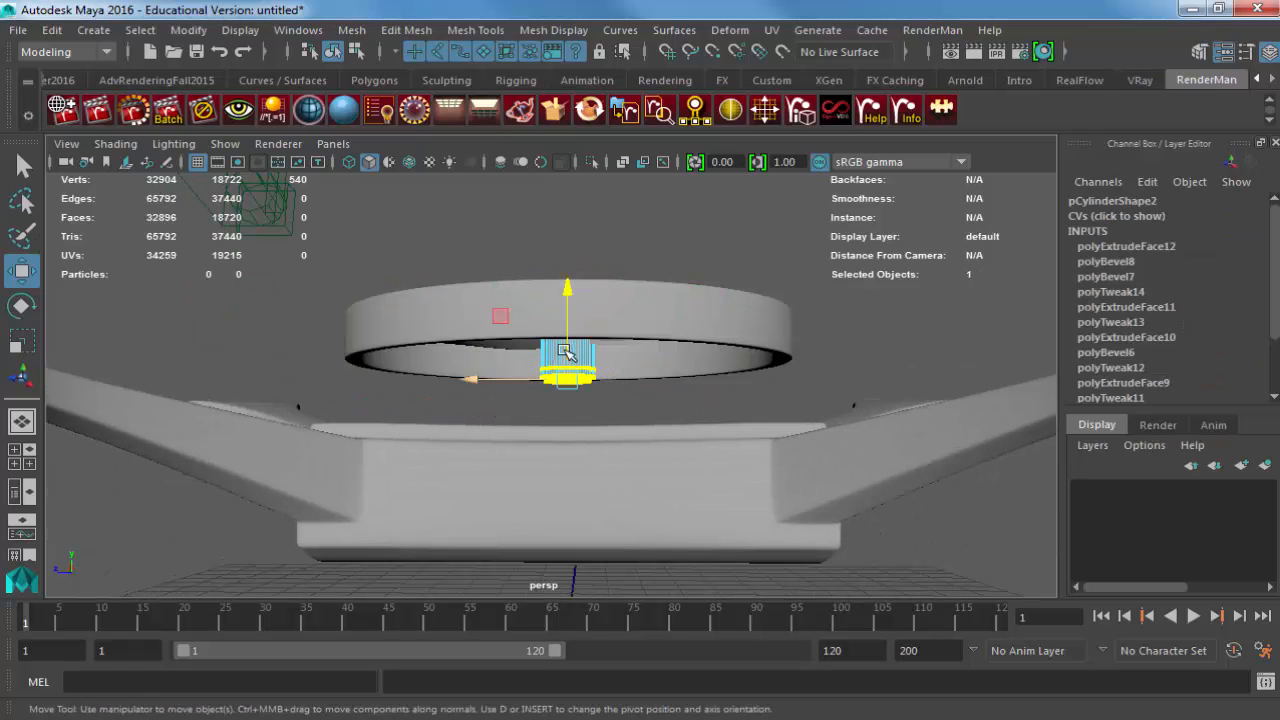
pyautogui.moveTo(571, 286); pyautogui.dragTo(565, 387)
pyautogui.moveTo(564, 423); pyautogui.dragTo(615, 387, button='right')
pyautogui.click(125, 467)
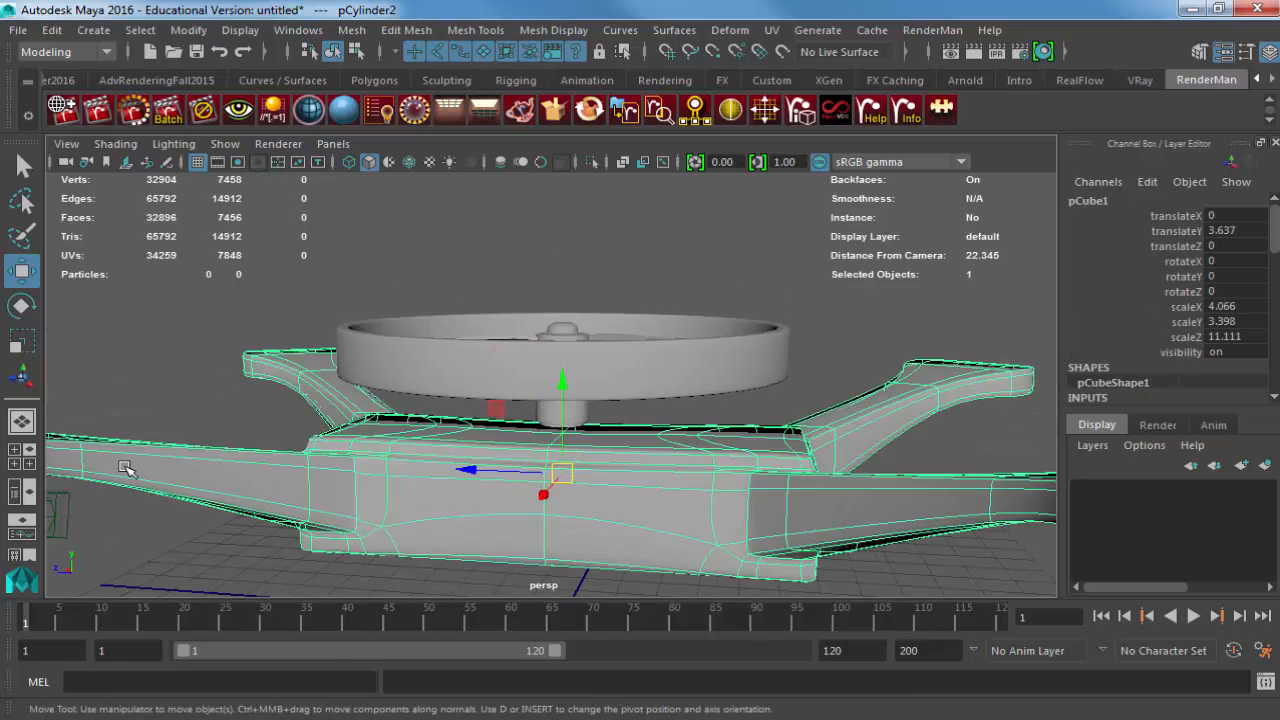
# Group the guard, hub and both blades, and centre the group's pivot.
pyautogui.keyDown('alt'); pyautogui.moveTo(562, 399); pyautogui.dragTo(593, 392); pyautogui.keyUp('alt')
pyautogui.moveTo(605, 318); pyautogui.dragTo(612, 314)
pyautogui.keyDown('alt'); pyautogui.moveTo(612, 316); pyautogui.dragTo(608, 370); pyautogui.keyUp('alt')
pyautogui.keyDown('alt'); pyautogui.moveTo(600, 365); pyautogui.dragTo(410, 343, button='right'); pyautogui.keyUp('alt')
pyautogui.keyDown('alt'); pyautogui.moveTo(514, 363); pyautogui.dragTo(532, 354); pyautogui.keyUp('alt')
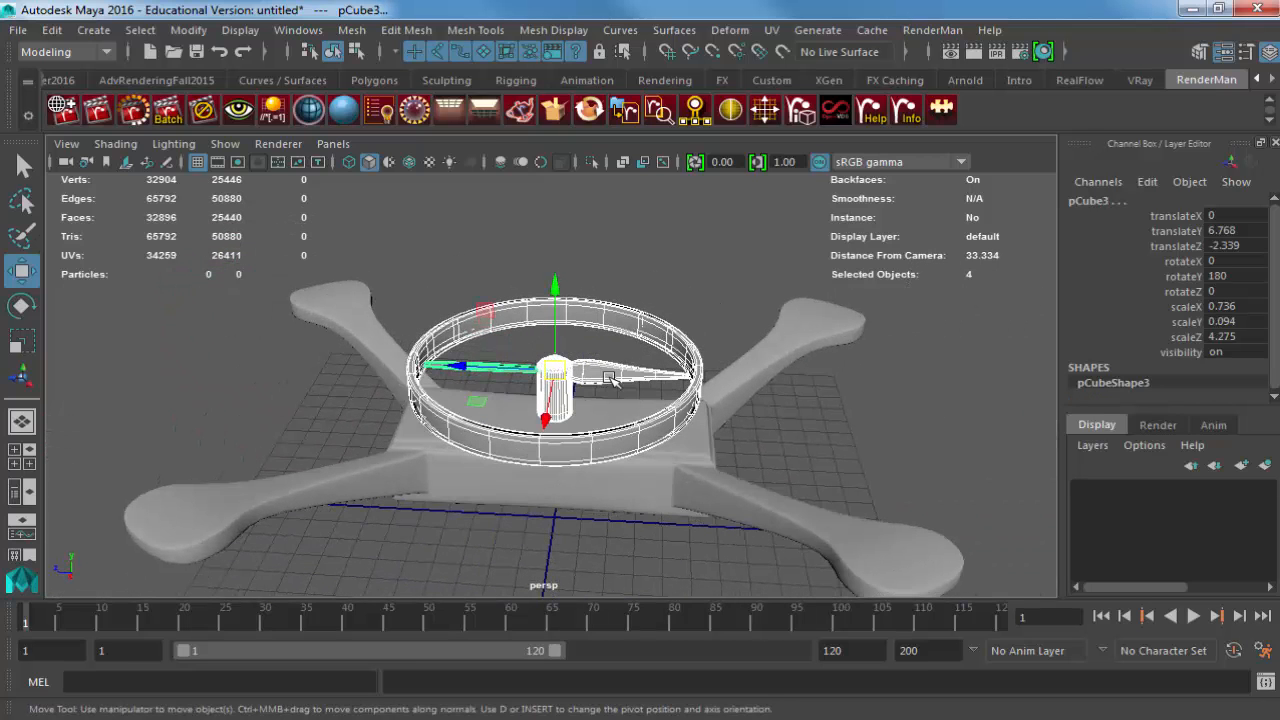
pyautogui.hotkey('ctrl', 'g')
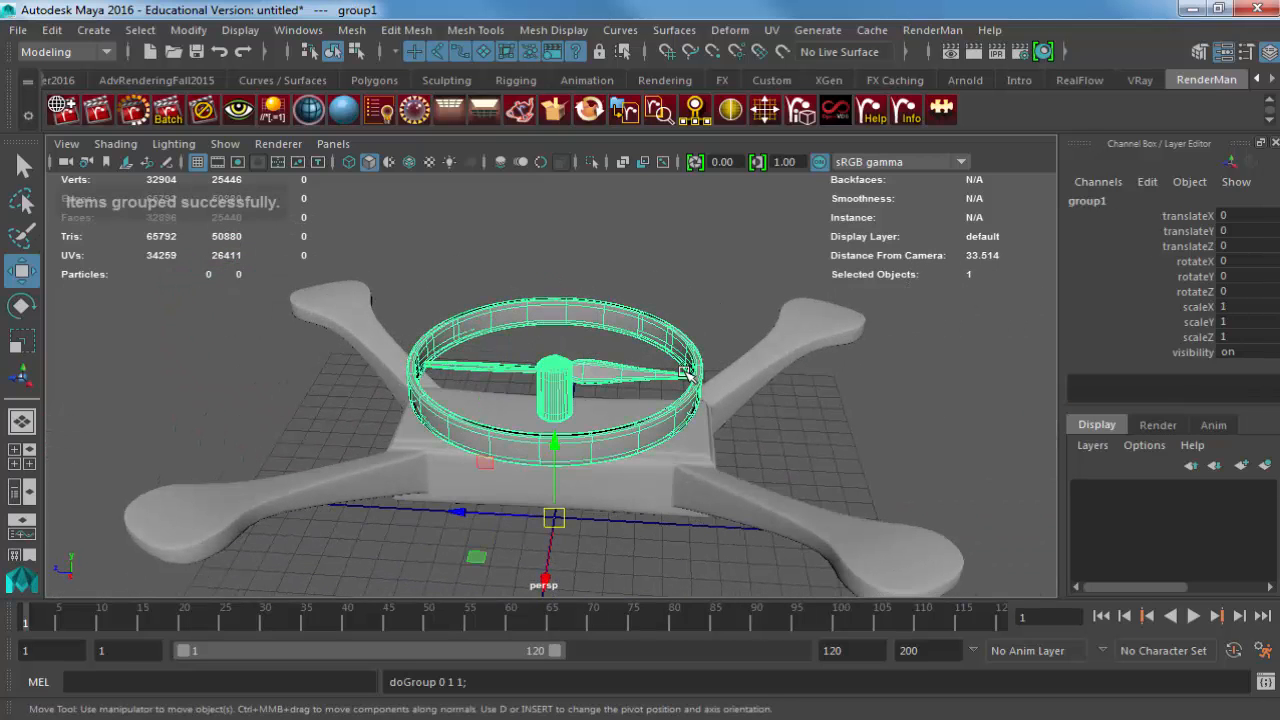
pyautogui.click(188, 30)
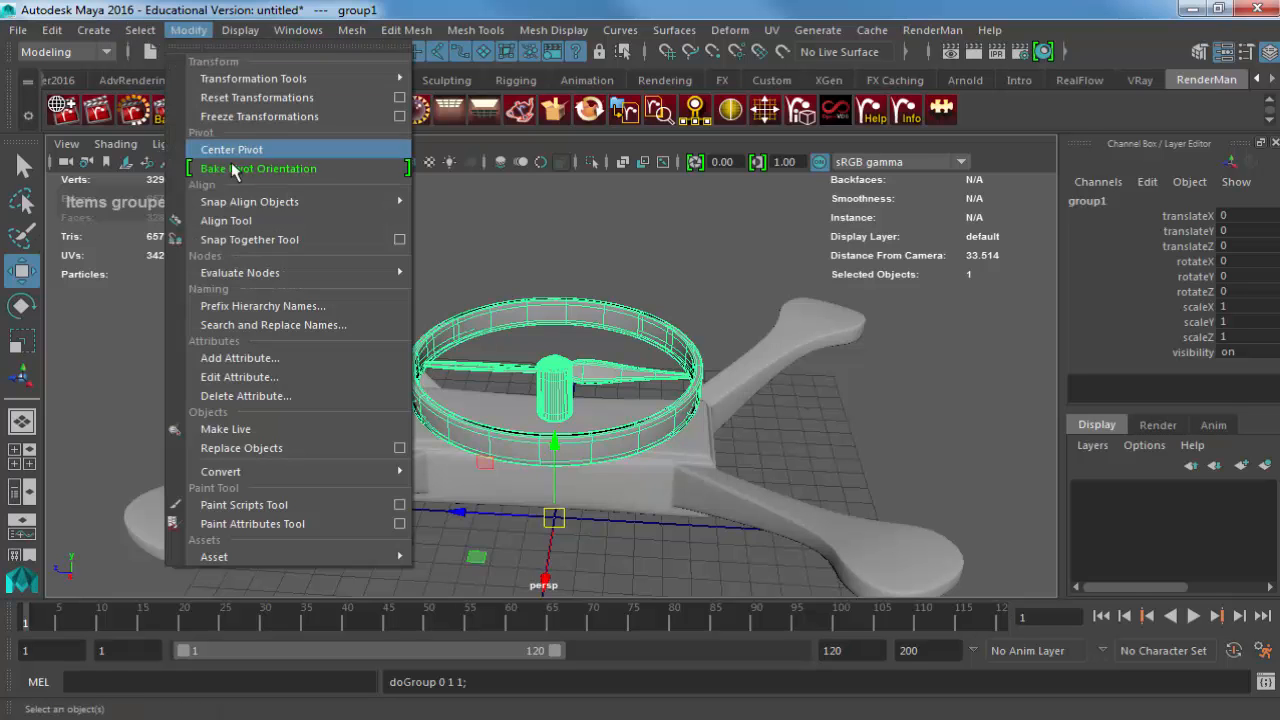
pyautogui.click(248, 155)
# In the top view, move the group onto the rounded end of one arm, at Translate X -7.553 and Z -10.131, and return to perspective.
pyautogui.press('space')
pyautogui.moveTo(421, 274); pyautogui.dragTo(358, 278)
pyautogui.keyDown('alt'); pyautogui.moveTo(505, 310); pyautogui.dragTo(596, 354, button='middle'); pyautogui.keyUp('alt')
pyautogui.keyDown('alt'); pyautogui.moveTo(596, 354); pyautogui.dragTo(383, 379, button='right'); pyautogui.keyUp('alt')
pyautogui.keyDown('alt'); pyautogui.moveTo(383, 379); pyautogui.dragTo(365, 434, button='middle'); pyautogui.keyUp('alt')
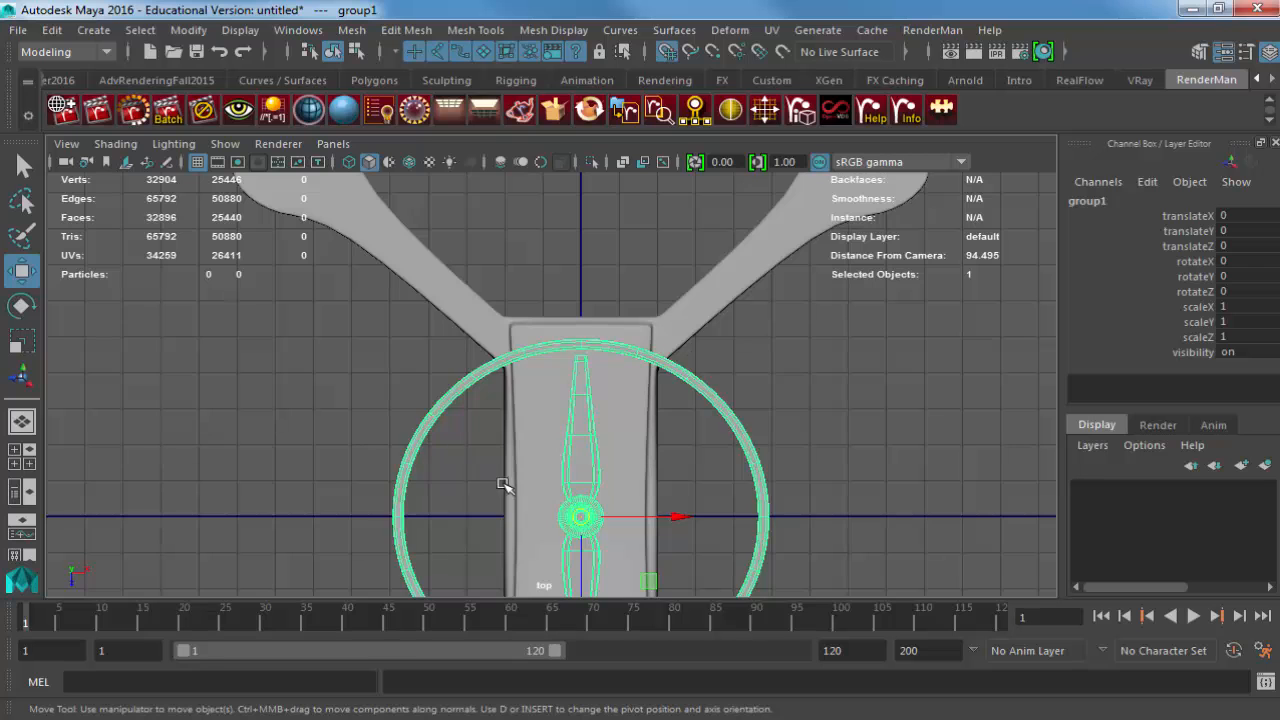
pyautogui.moveTo(580, 517); pyautogui.dragTo(273, 192)
pyautogui.keyDown('alt'); pyautogui.moveTo(309, 340); pyautogui.dragTo(430, 540, button='middle'); pyautogui.keyUp('alt')
pyautogui.moveTo(395, 392); pyautogui.dragTo(411, 353)
pyautogui.press('space')
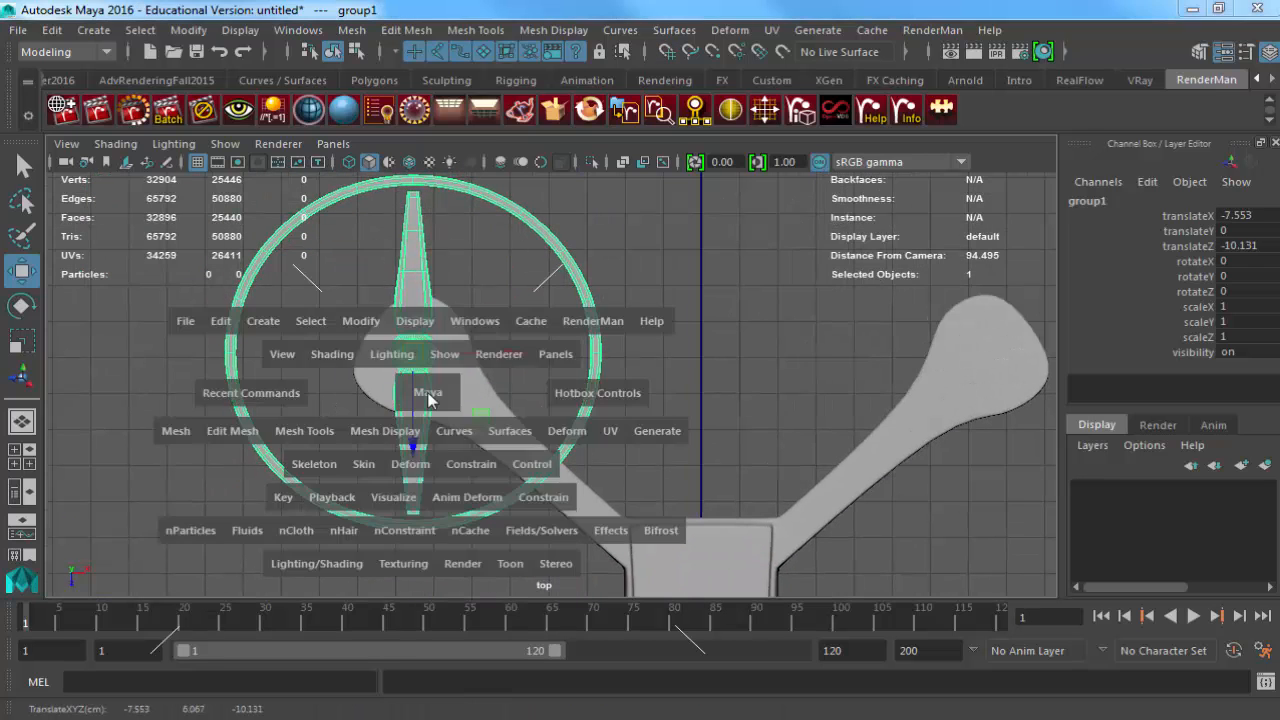
pyautogui.moveTo(430, 396); pyautogui.dragTo(430, 355)
# Raise the propeller group to Translate Y 0.185 so the hub's base sits on the arm's end.
pyautogui.keyDown('alt'); pyautogui.moveTo(431, 442); pyautogui.dragTo(554, 402); pyautogui.keyUp('alt')
pyautogui.press('f')
pyautogui.keyDown('alt'); pyautogui.moveTo(554, 402); pyautogui.dragTo(662, 412, button='right'); pyautogui.keyUp('alt')
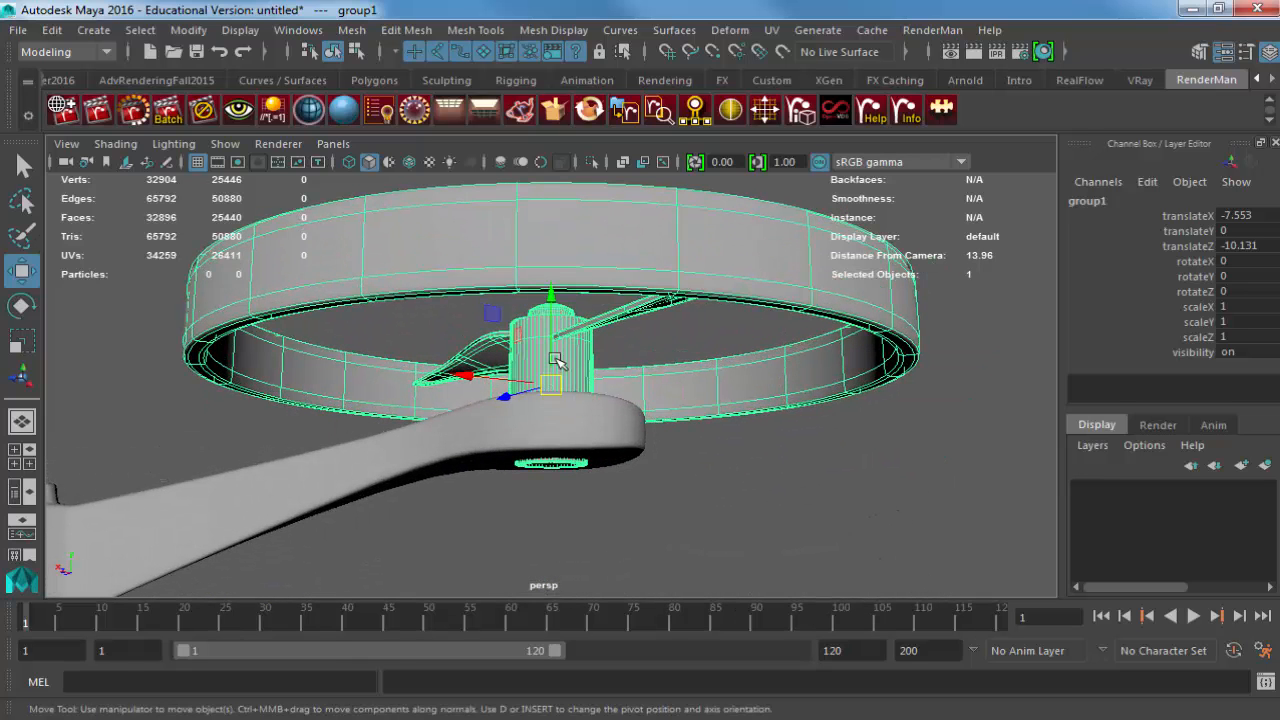
pyautogui.moveTo(553, 345); pyautogui.dragTo(452, 394)
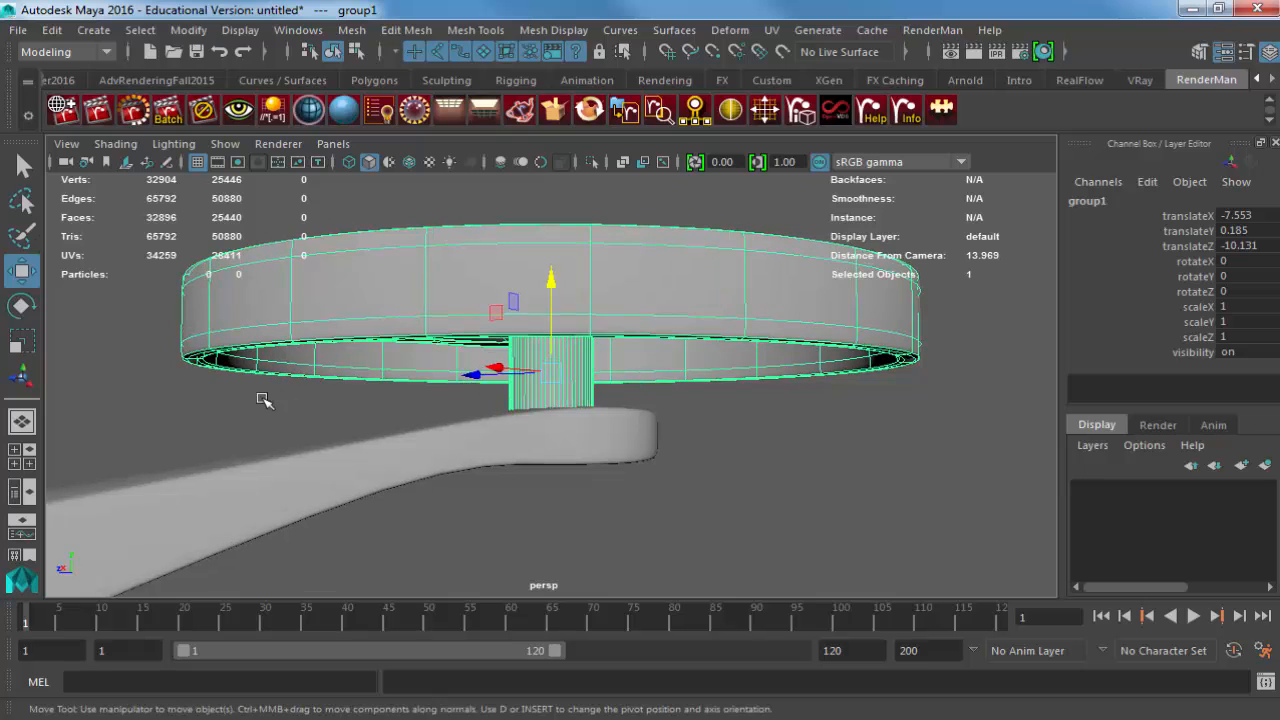
pyautogui.click(268, 403)
# Turn off smooth preview on the guard ring and apply a mesh Smooth with 1 division.
pyautogui.keyDown('alt'); pyautogui.moveTo(286, 409); pyautogui.dragTo(610, 303); pyautogui.keyUp('alt')
pyautogui.click(354, 420)
pyautogui.moveTo(607, 292); pyautogui.dragTo(606, 246, button='right')
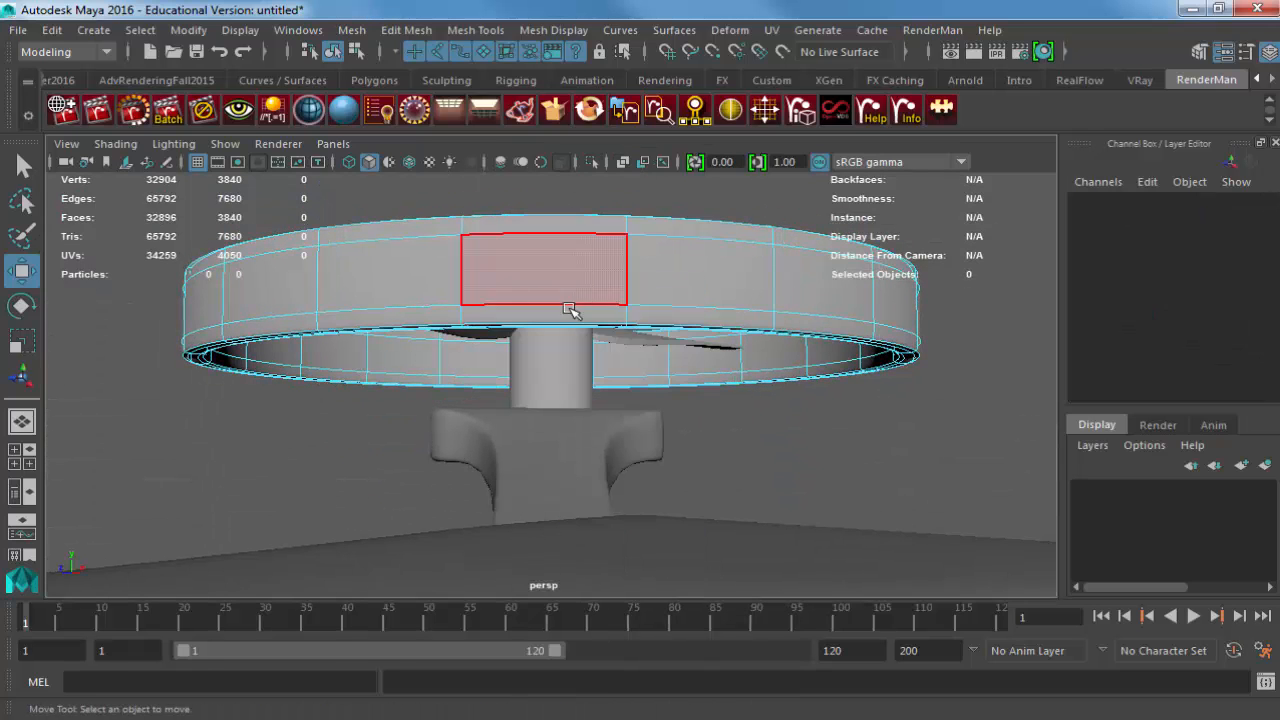
pyautogui.keyDown('alt'); pyautogui.moveTo(597, 322); pyautogui.dragTo(700, 340, button='right'); pyautogui.keyUp('alt')
pyautogui.keyDown('alt'); pyautogui.moveTo(583, 313); pyautogui.dragTo(580, 400); pyautogui.keyUp('alt')
pyautogui.press('3')
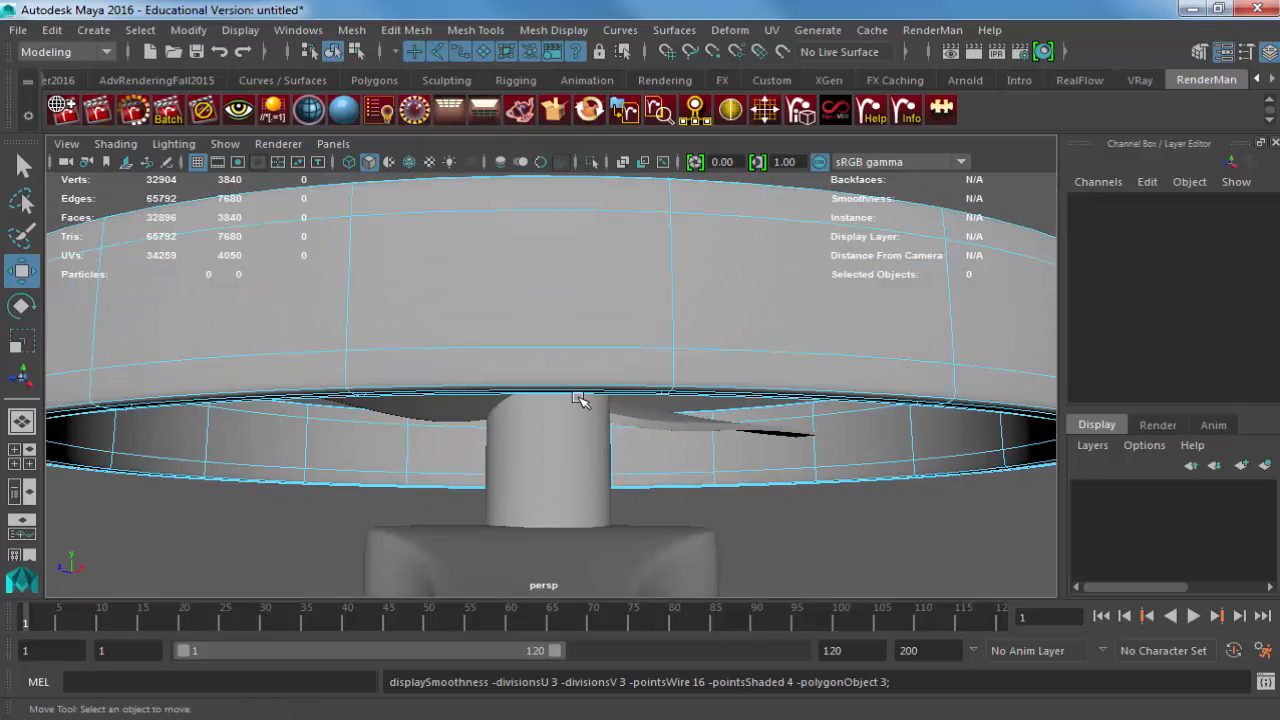
pyautogui.press('1')
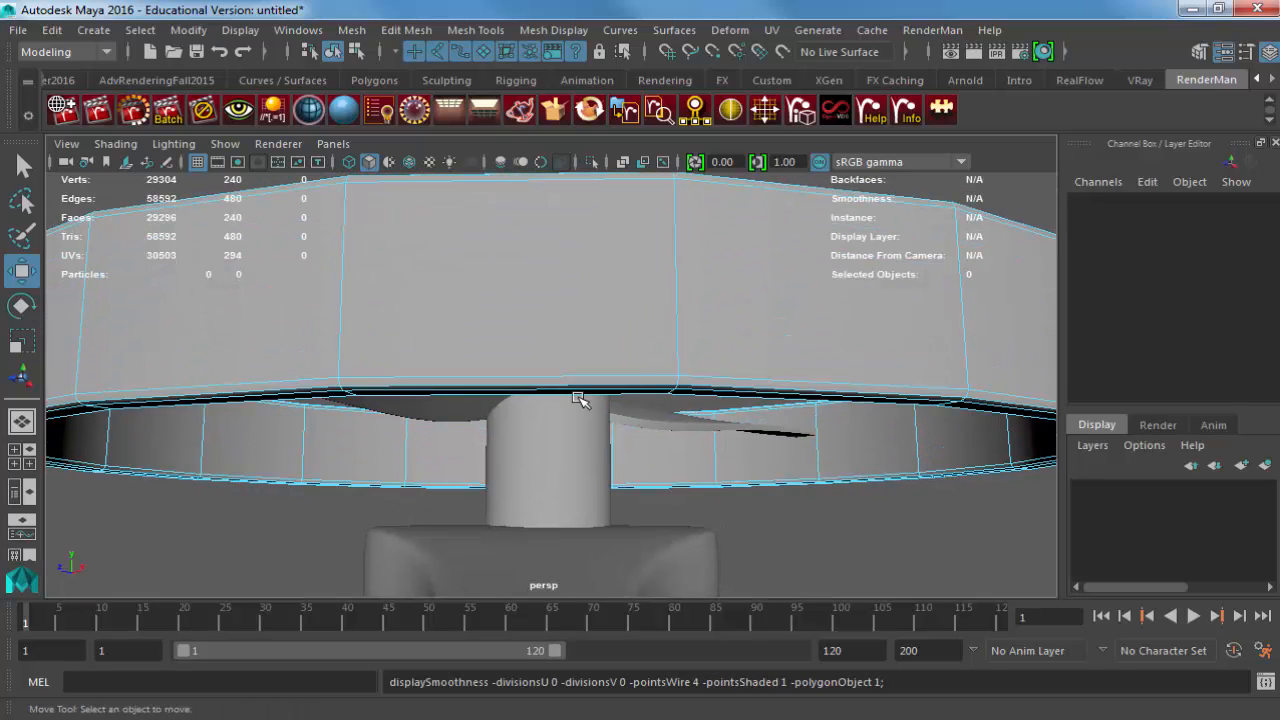
pyautogui.click(663, 311)
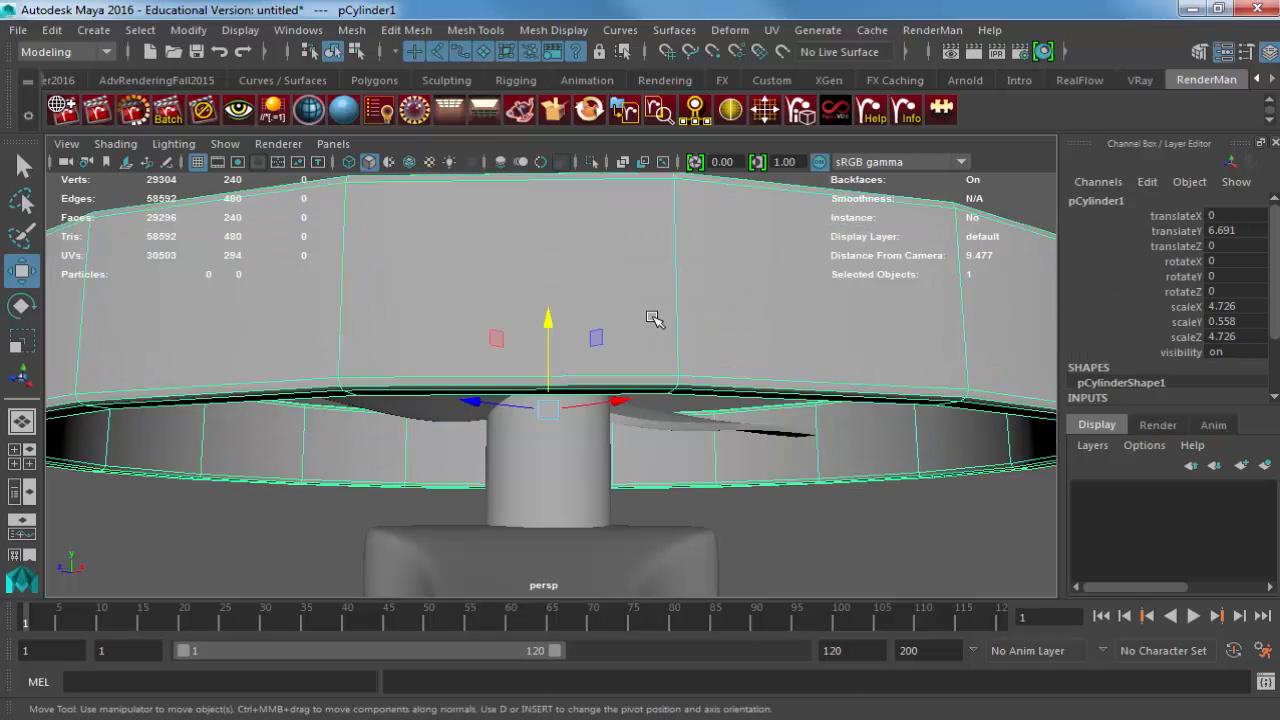
pyautogui.keyDown('alt'); pyautogui.moveTo(663, 311); pyautogui.dragTo(700, 338); pyautogui.keyUp('alt')
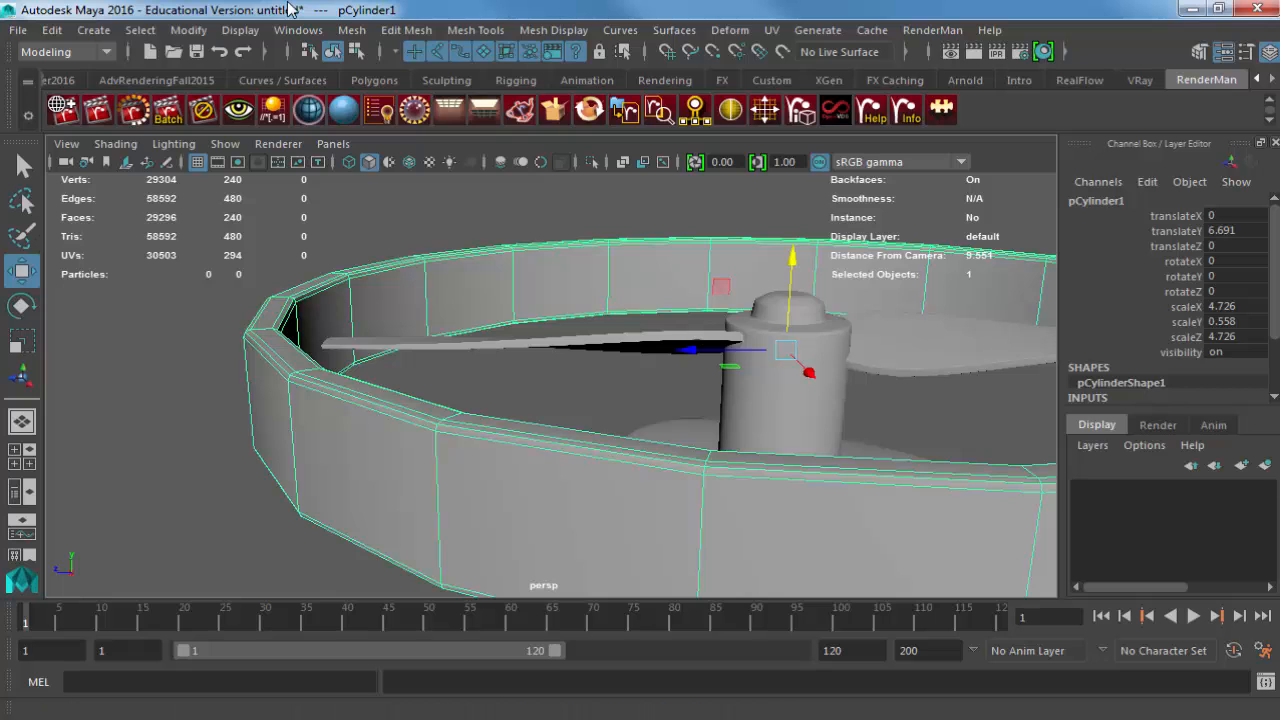
pyautogui.click(345, 30)
pyautogui.click(400, 204)
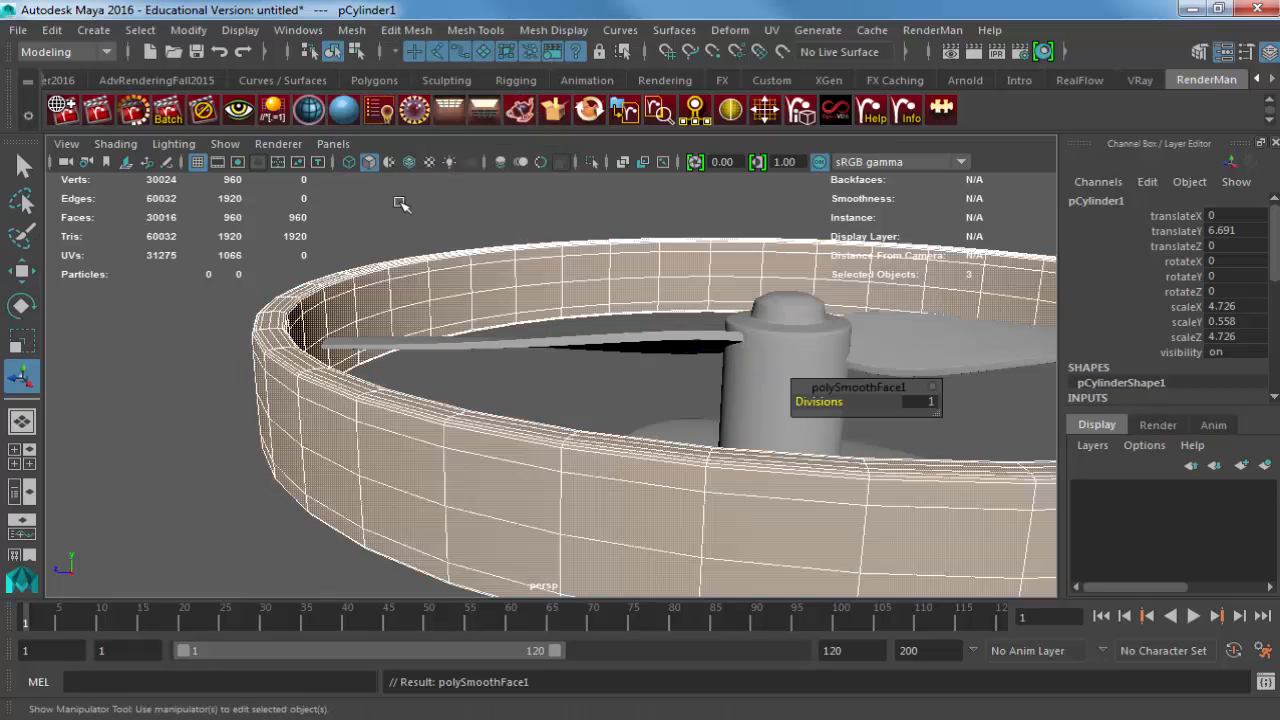
# Select two adjoining faces on the guard ring's underside, on the side above the arm.
pyautogui.click(514, 463)
pyautogui.keyDown('alt'); pyautogui.moveTo(514, 463); pyautogui.dragTo(566, 370); pyautogui.keyUp('alt')
pyautogui.press('F10')
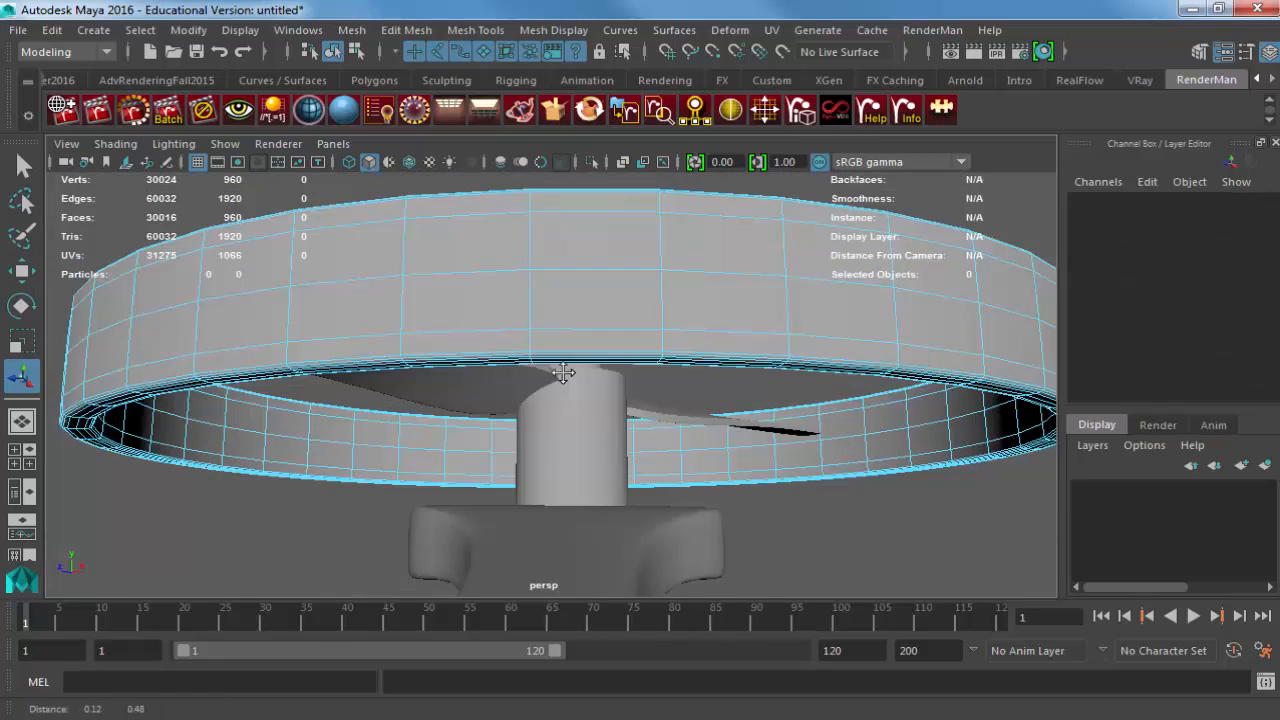
pyautogui.keyDown('alt'); pyautogui.moveTo(566, 370); pyautogui.dragTo(663, 346, button='right'); pyautogui.keyUp('alt')
pyautogui.keyDown('alt'); pyautogui.moveTo(663, 346); pyautogui.dragTo(585, 317); pyautogui.keyUp('alt')
pyautogui.click(457, 291)
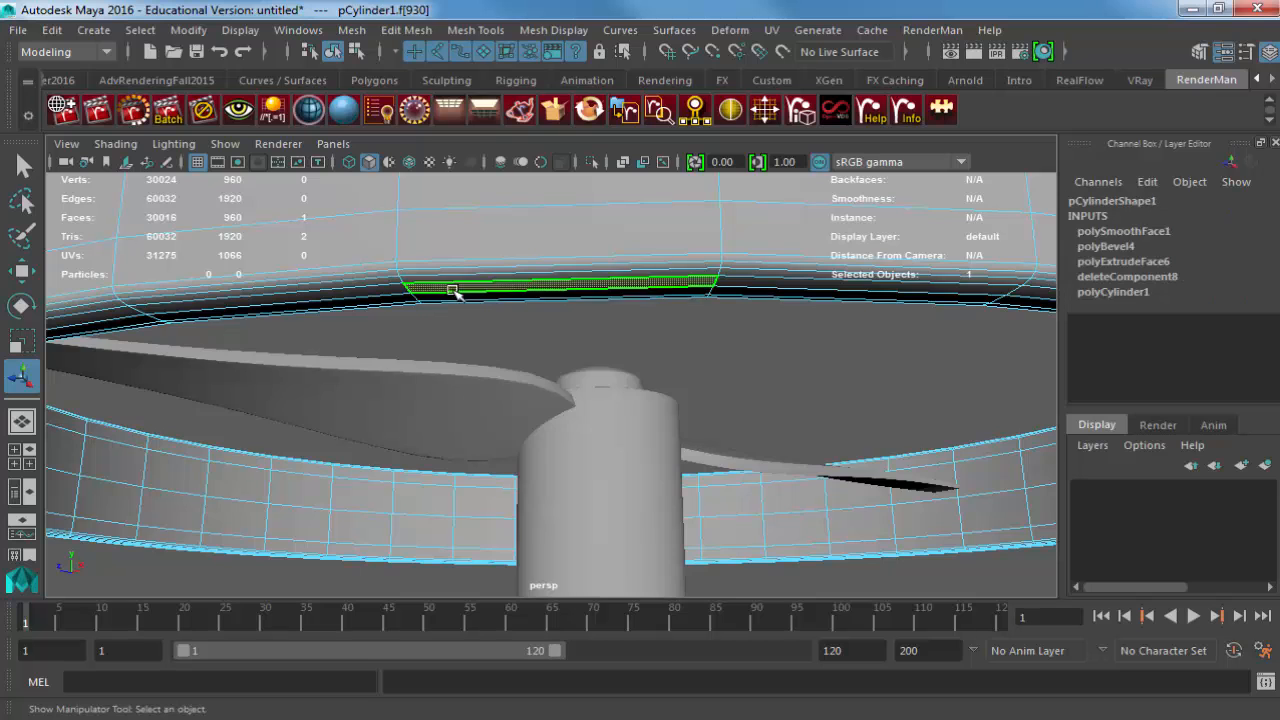
pyautogui.keyDown('alt'); pyautogui.moveTo(457, 291); pyautogui.dragTo(583, 357); pyautogui.keyUp('alt')
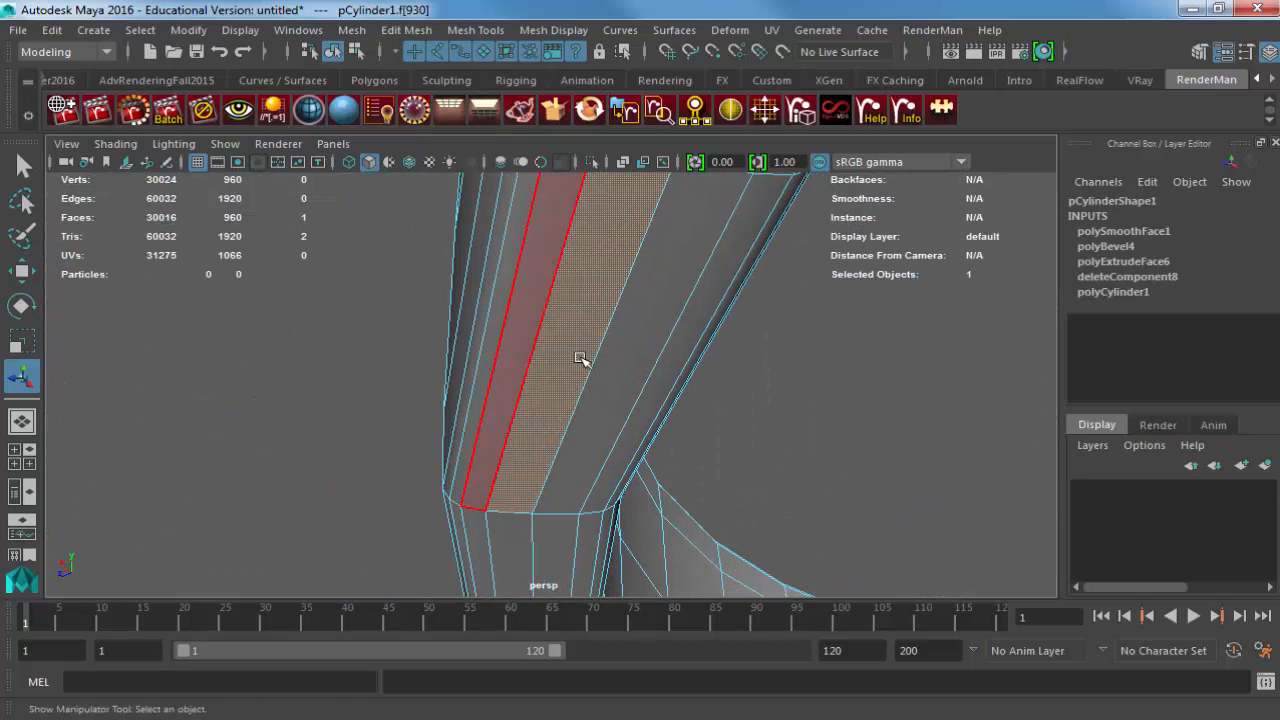
pyautogui.keyDown('shift'); pyautogui.click(655, 375); pyautogui.keyUp('shift')
# Extrude the two faces straight down to form a support leg reaching the arm, and return to object selection.
pyautogui.keyDown('alt'); pyautogui.moveTo(766, 451); pyautogui.dragTo(373, 393, button='right'); pyautogui.keyUp('alt')
pyautogui.keyDown('alt'); pyautogui.moveTo(373, 392); pyautogui.dragTo(424, 478); pyautogui.keyUp('alt')
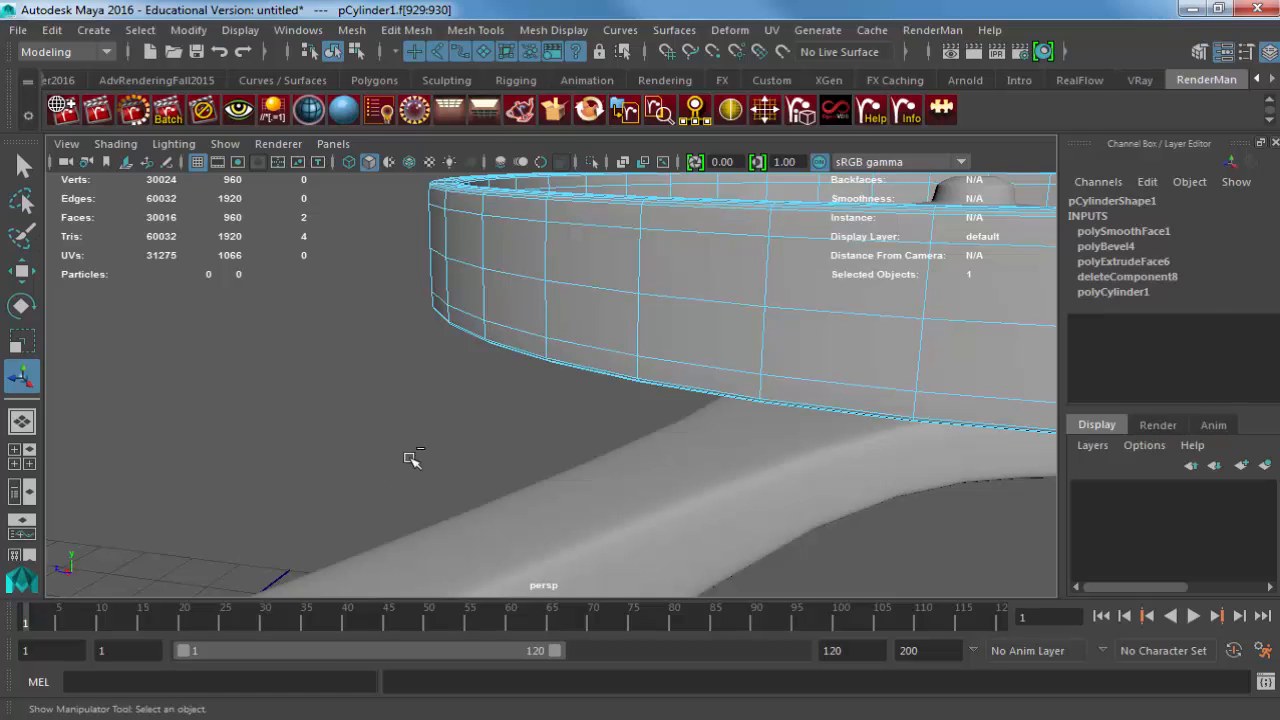
pyautogui.hotkey('ctrl', 'e')
pyautogui.moveTo(537, 424); pyautogui.dragTo(538, 503)
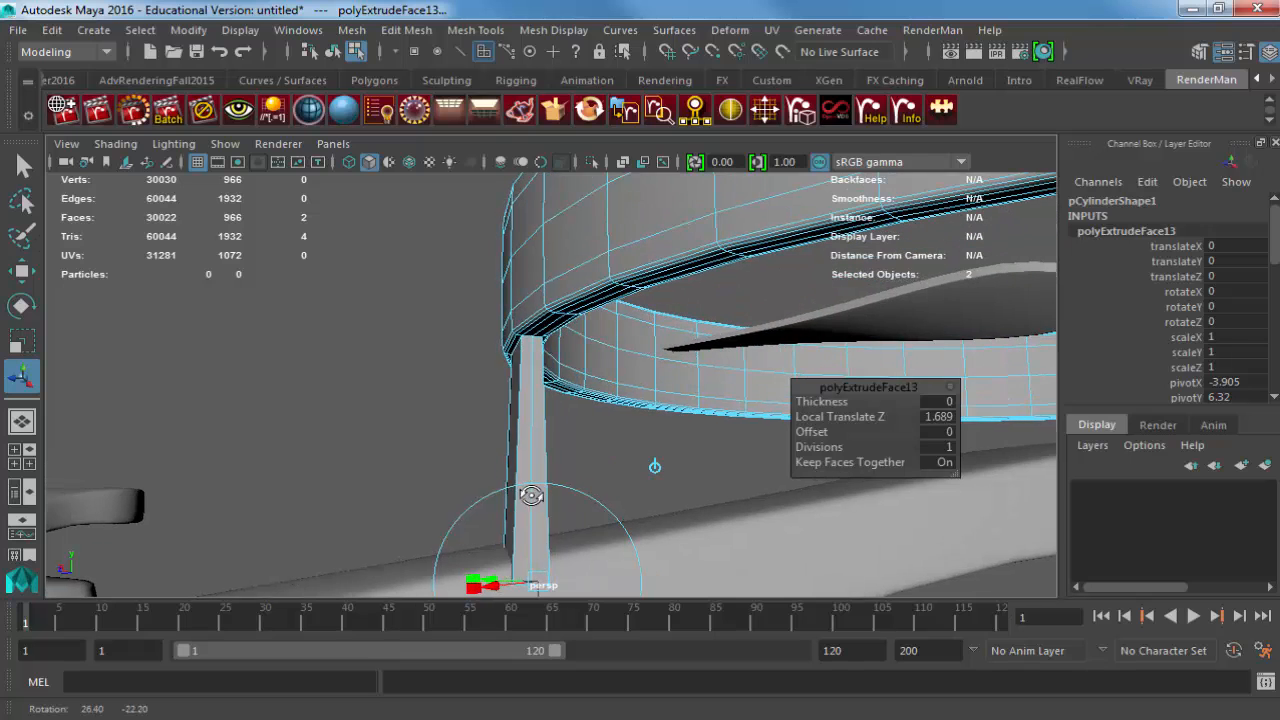
pyautogui.hotkey('ctrl', 'z')
pyautogui.press('w')
pyautogui.moveTo(531, 271); pyautogui.dragTo(598, 460)
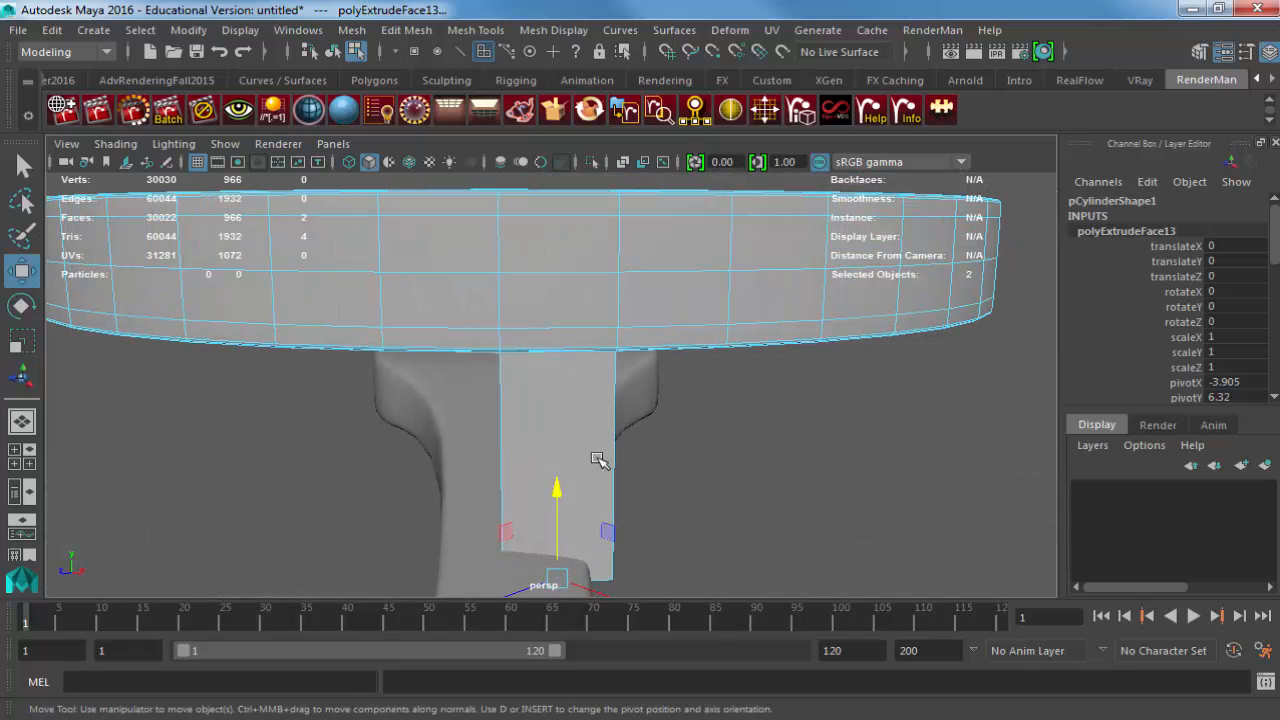
pyautogui.press('F8')
# Rotate the guard ring to Rotate Y -3.636 so its support leg lines up with the arm.
pyautogui.keyDown('alt'); pyautogui.moveTo(666, 343); pyautogui.dragTo(531, 291); pyautogui.keyUp('alt')
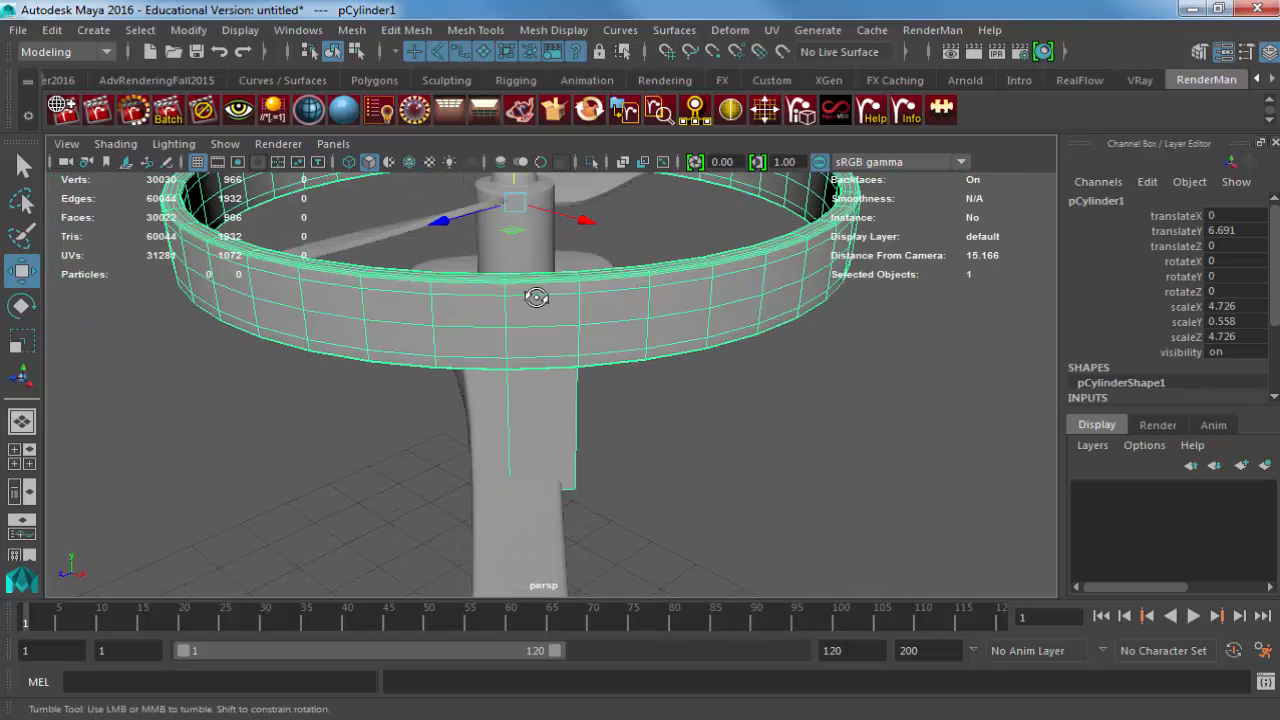
pyautogui.press('e')
pyautogui.moveTo(543, 242); pyautogui.dragTo(539, 246)
pyautogui.click(677, 407)
pyautogui.keyDown('alt'); pyautogui.moveTo(677, 407); pyautogui.dragTo(470, 362); pyautogui.keyUp('alt')
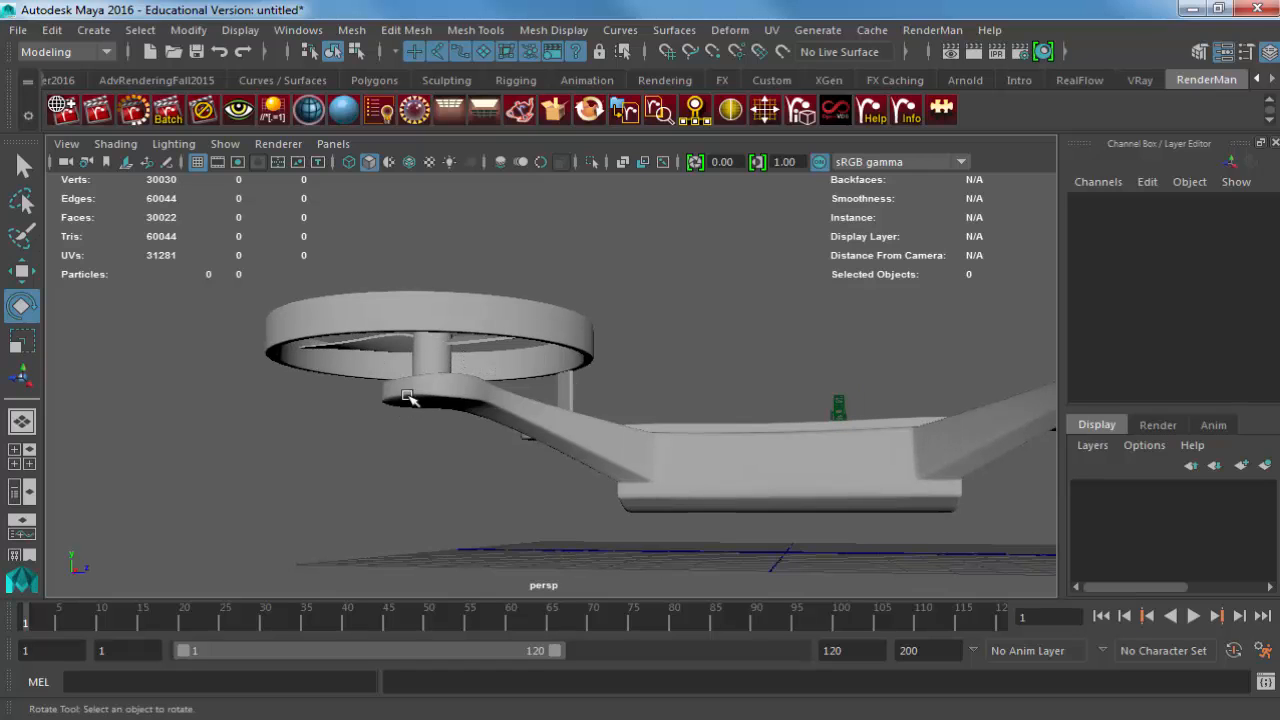
pyautogui.click(270, 346)
pyautogui.keyDown('alt'); pyautogui.moveTo(270, 346); pyautogui.dragTo(714, 286); pyautogui.keyUp('alt')
pyautogui.click(826, 374)
# Select two adjoining faces on the guard ring's underside, on the side opposite the support leg.
pyautogui.click(714, 286)
pyautogui.keyDown('alt'); pyautogui.moveTo(634, 291); pyautogui.dragTo(514, 349); pyautogui.keyUp('alt')
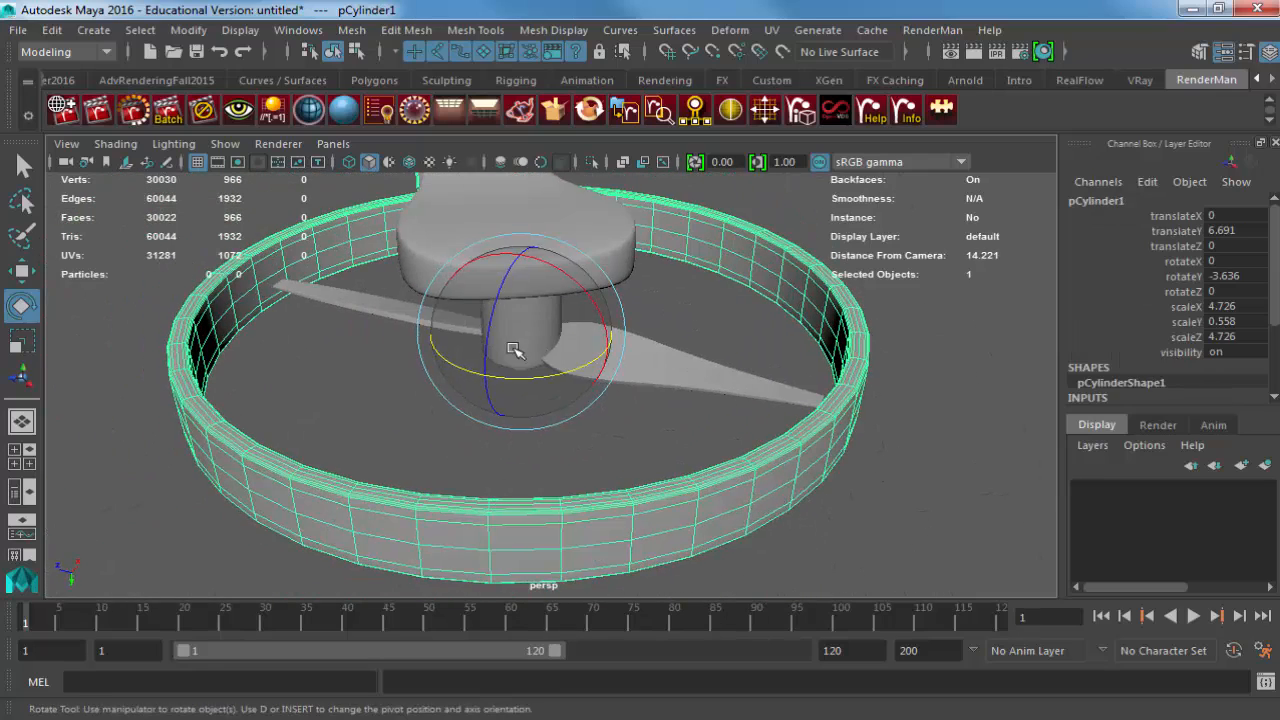
pyautogui.press('F10')
pyautogui.click(567, 506)
pyautogui.press('f')
pyautogui.scroll(-5, 391, 471)
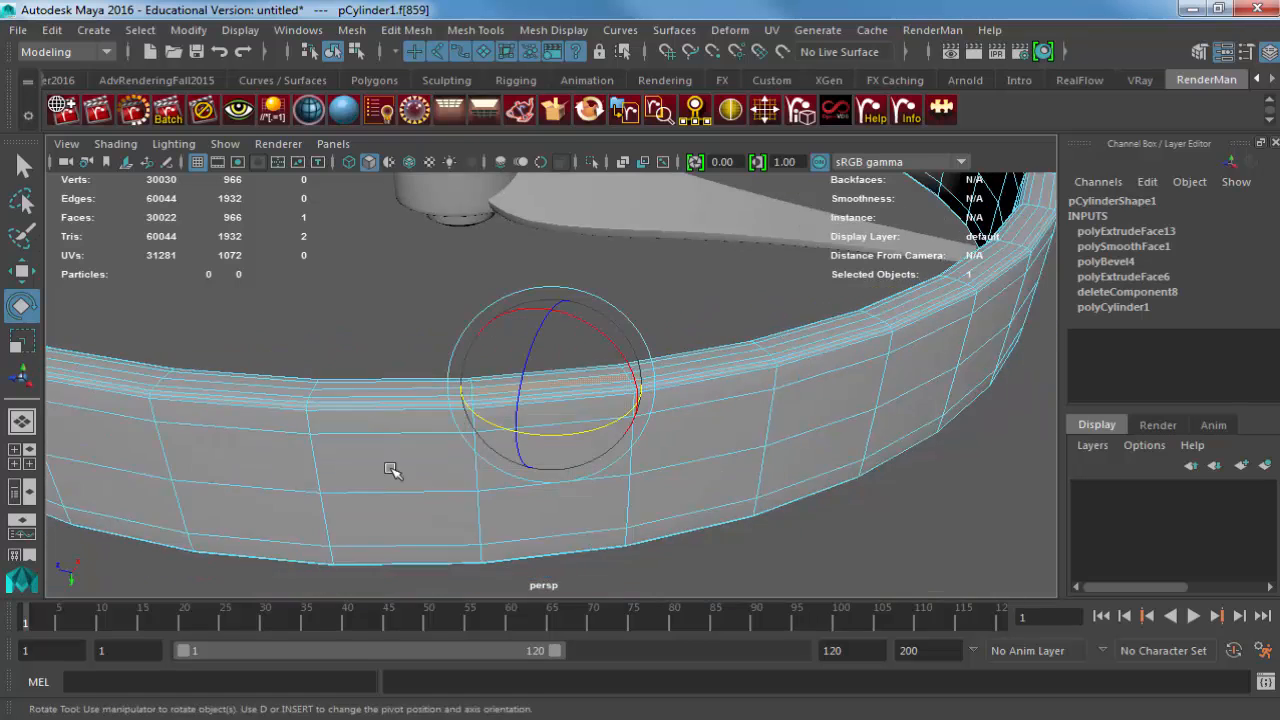
pyautogui.keyDown('alt'); pyautogui.moveTo(391, 471); pyautogui.dragTo(506, 471, button='middle'); pyautogui.keyUp('alt')
pyautogui.scroll(-3, 506, 471)
pyautogui.press('f')
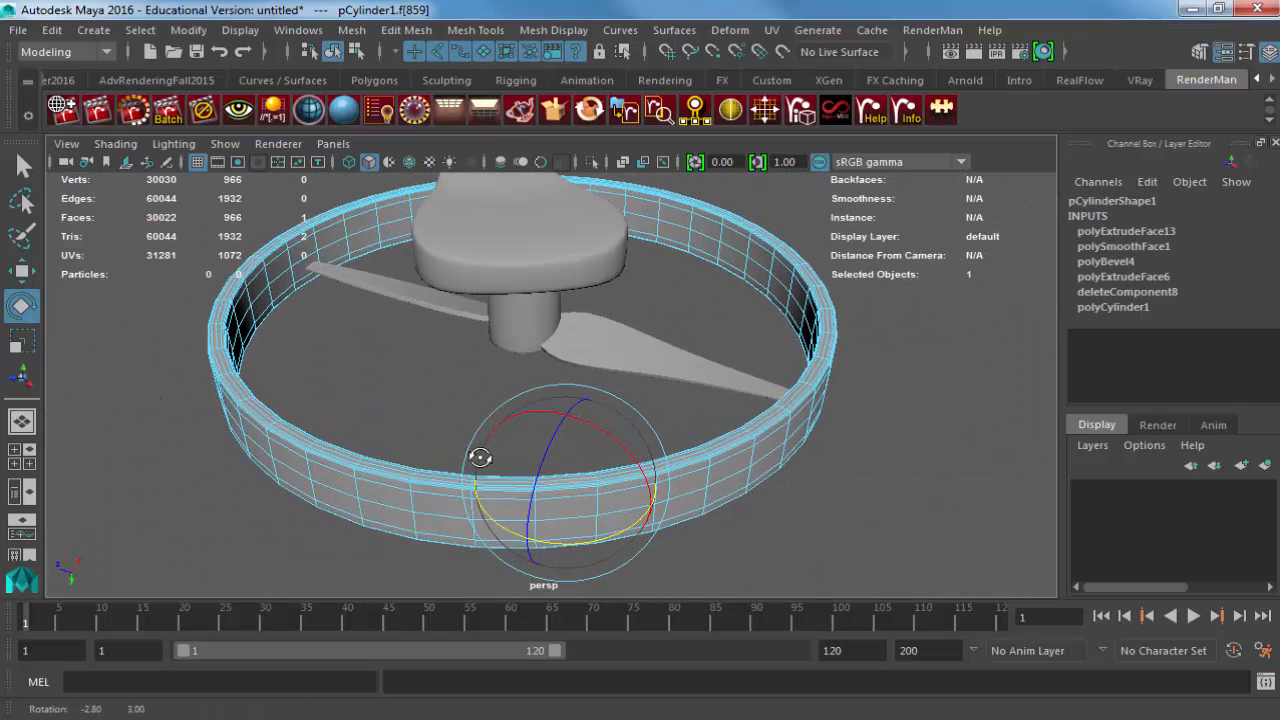
pyautogui.click(345, 360)
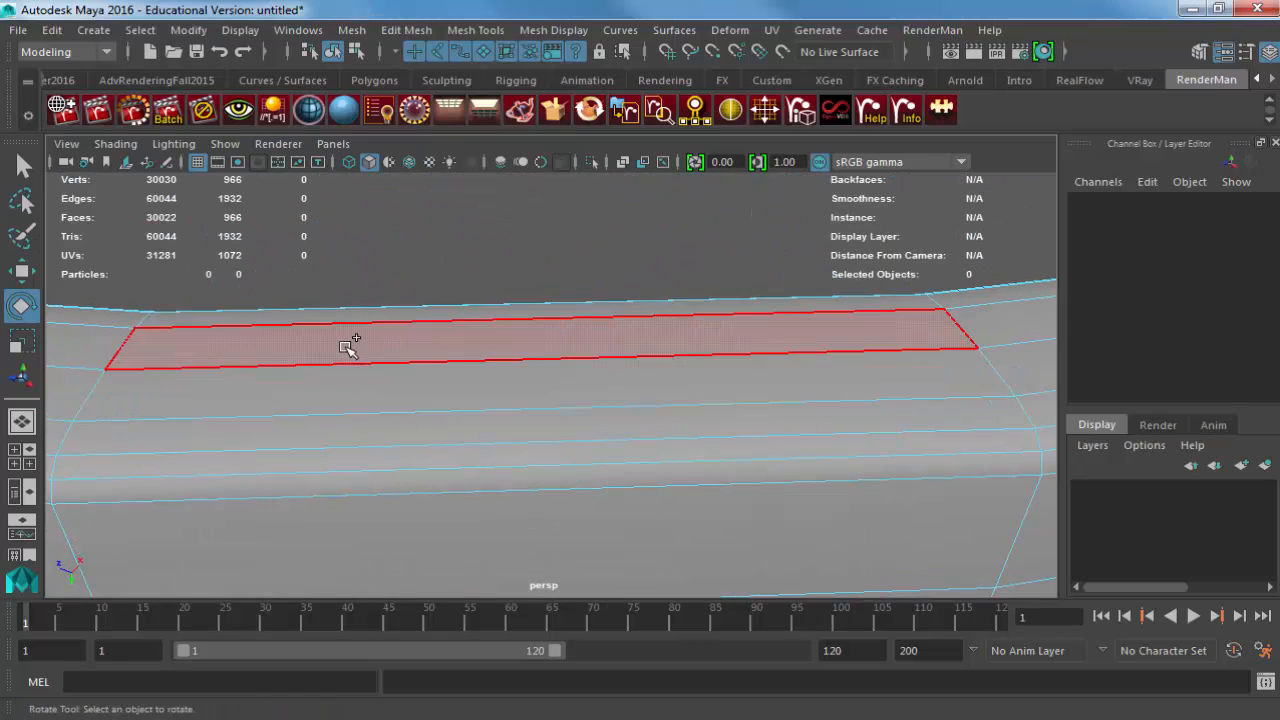
pyautogui.scroll(-5, 320, 357)
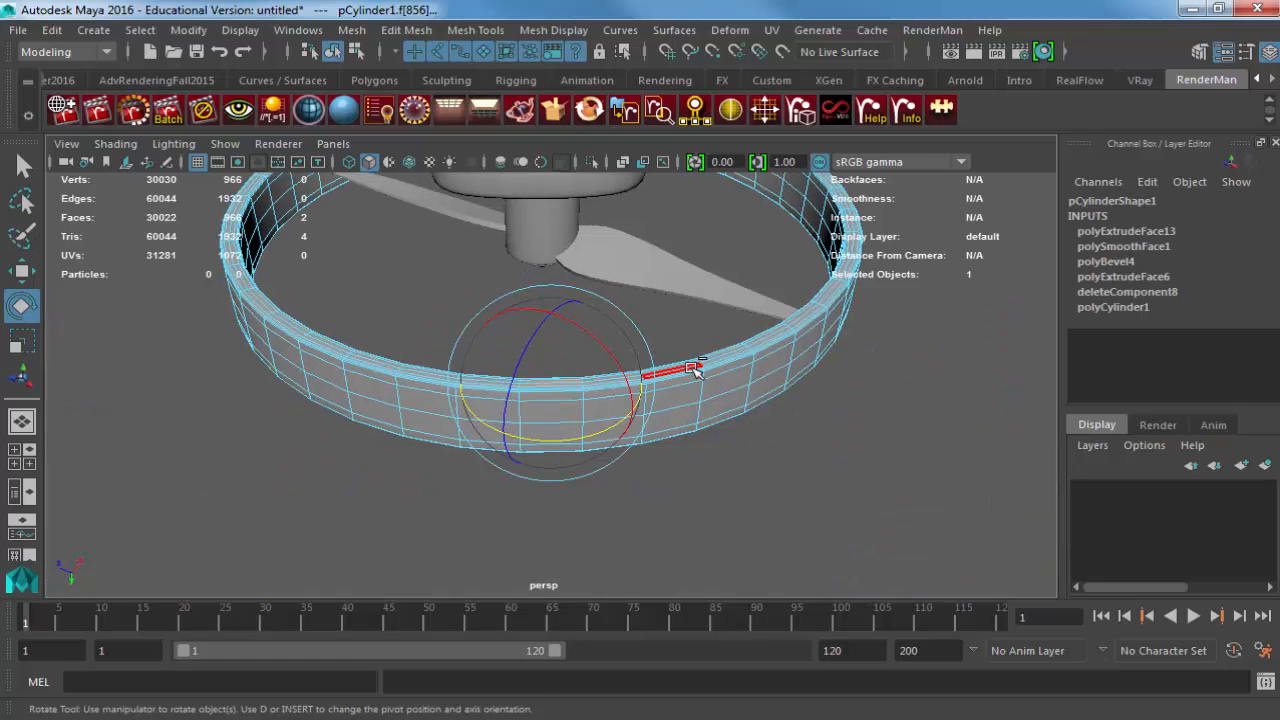
# Extrude the two selected ring faces down into a second leg and extrude its end by a further 0.134 segment.
pyautogui.hotkey('ctrl', 'e')
pyautogui.moveTo(555, 430); pyautogui.dragTo(686, 377)
pyautogui.hotkey('ctrl', 'e')
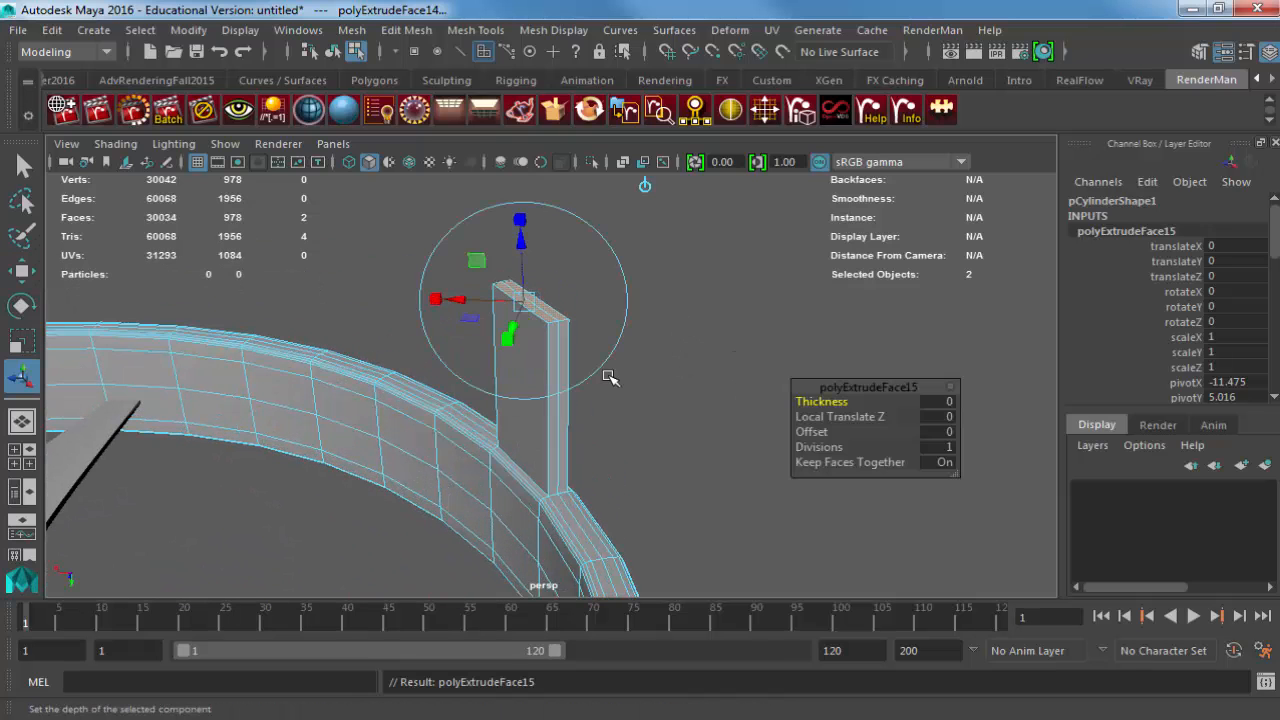
pyautogui.moveTo(524, 263); pyautogui.dragTo(512, 212)
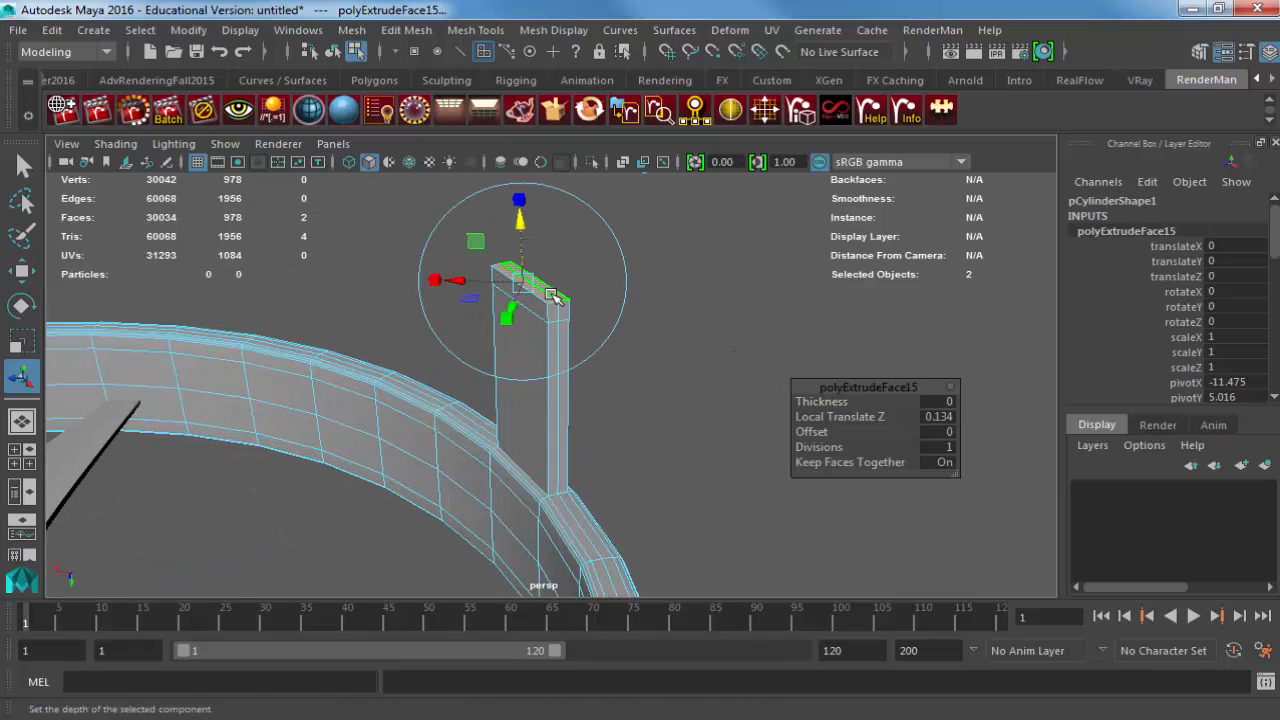
# Extrude the inward-facing face of the second leg's end segment horizontally by about 3.711 to form a brace reaching the arm's rounded tip.
pyautogui.click(555, 358)
pyautogui.press('f')
pyautogui.keyDown('alt'); pyautogui.moveTo(555, 358); pyautogui.dragTo(662, 375); pyautogui.keyUp('alt')
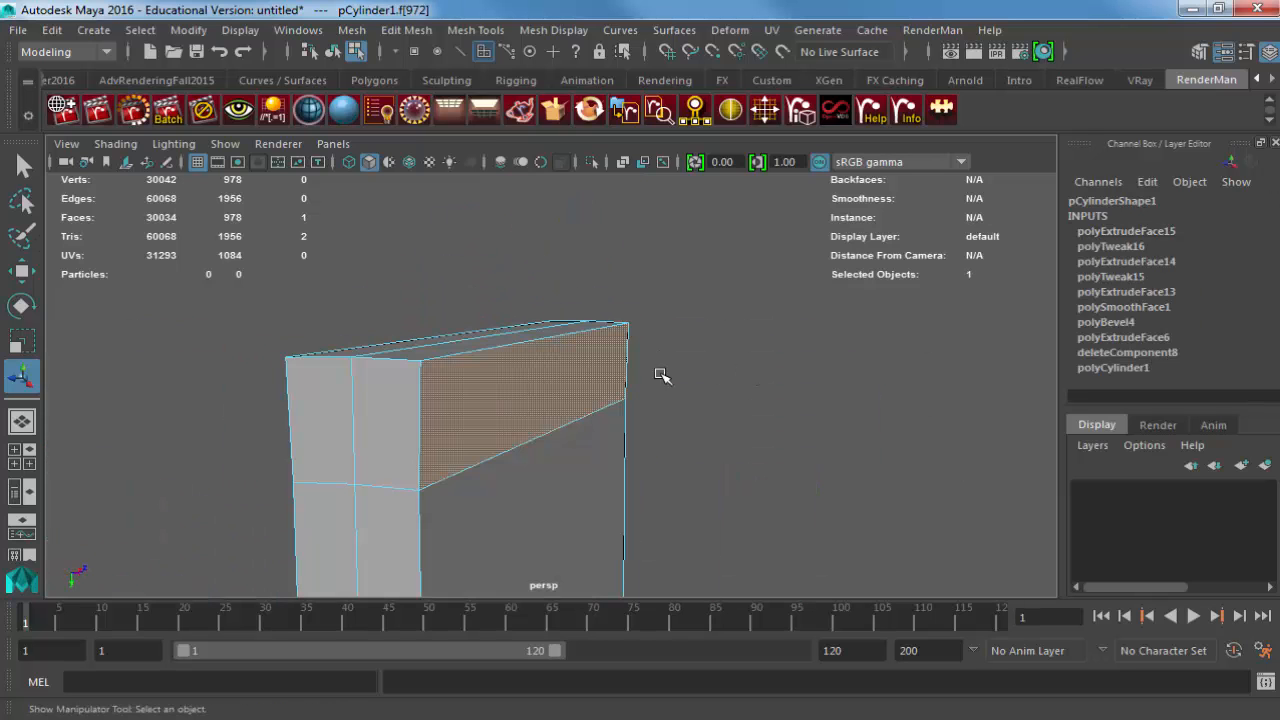
pyautogui.scroll(-5, 528, 390)
pyautogui.keyDown('alt'); pyautogui.moveTo(700, 400); pyautogui.dragTo(511, 363, button='middle'); pyautogui.keyUp('alt')
pyautogui.hotkey('ctrl', 'e')
pyautogui.press('w')
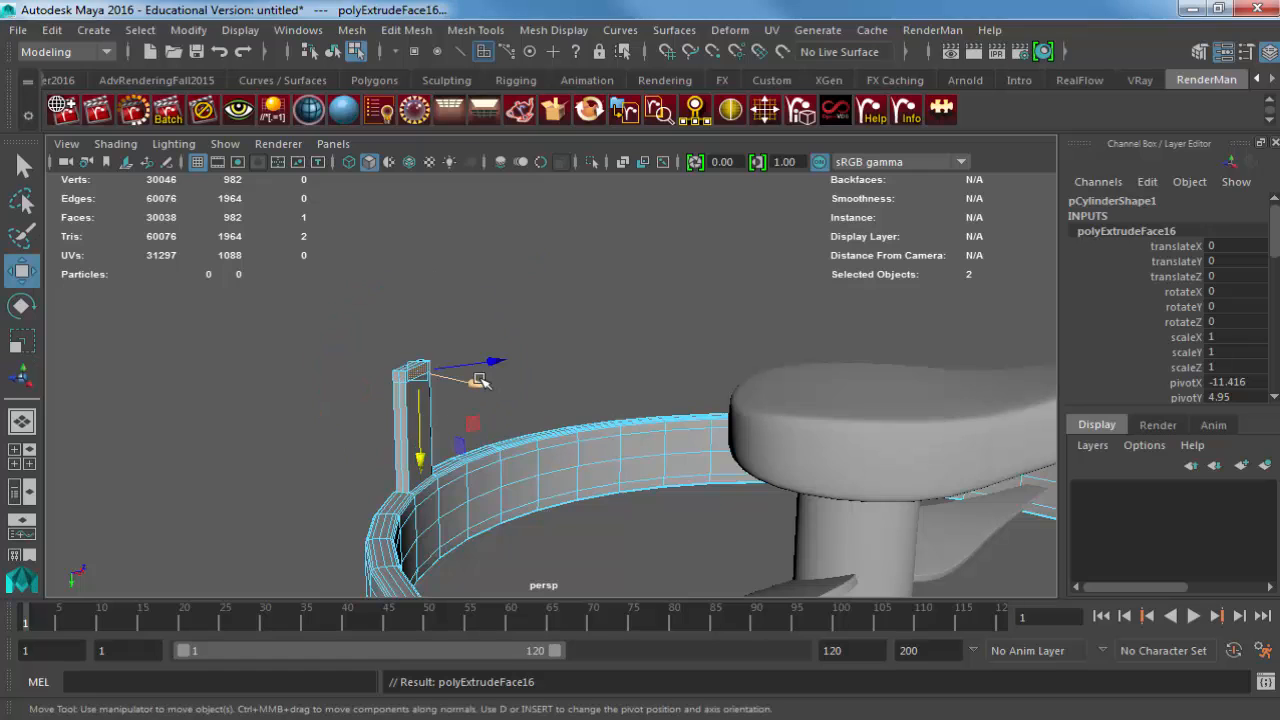
pyautogui.moveTo(480, 381); pyautogui.dragTo(1012, 383)
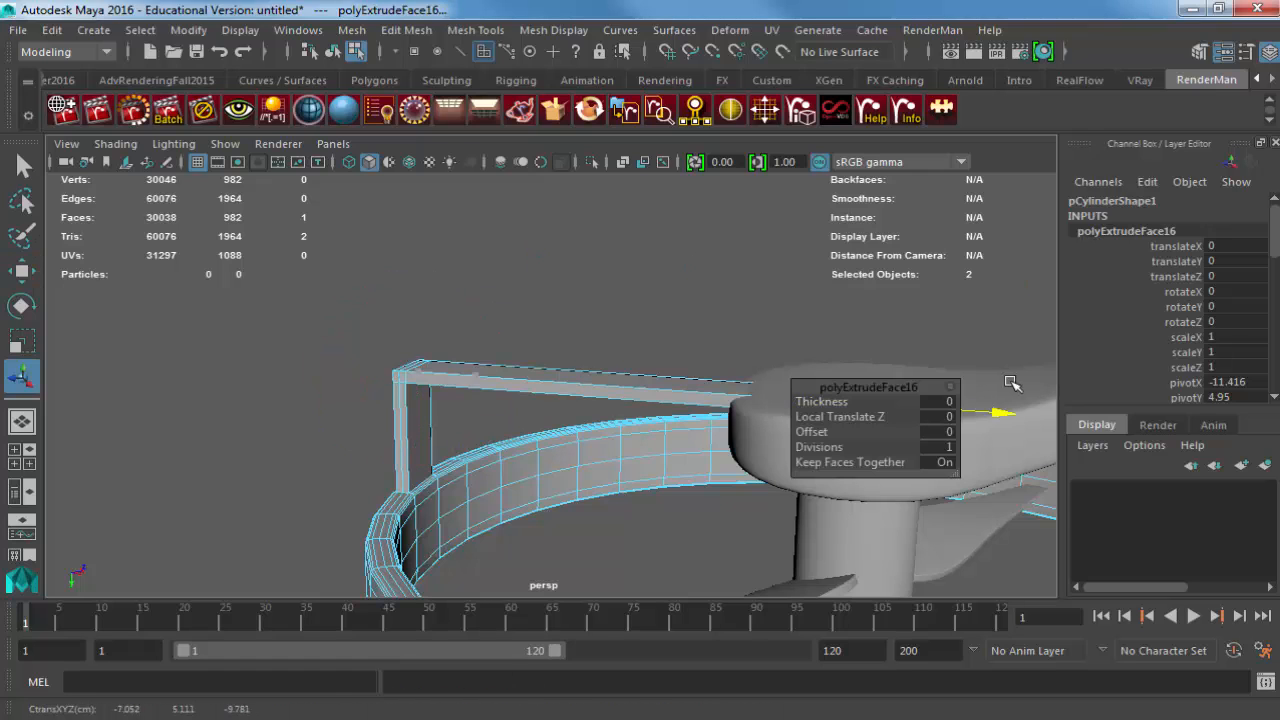
pyautogui.moveTo(757, 395); pyautogui.dragTo(757, 468)
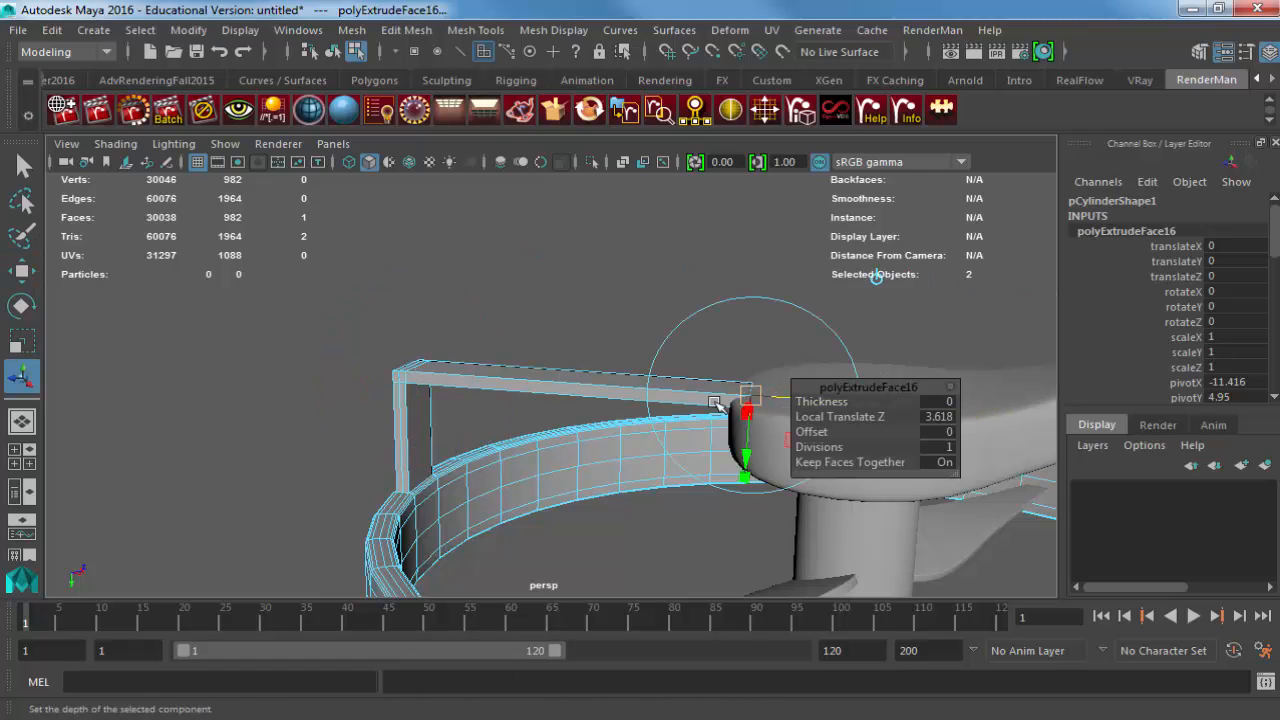
pyautogui.keyDown('alt'); pyautogui.moveTo(600, 420); pyautogui.dragTo(478, 384); pyautogui.keyUp('alt')
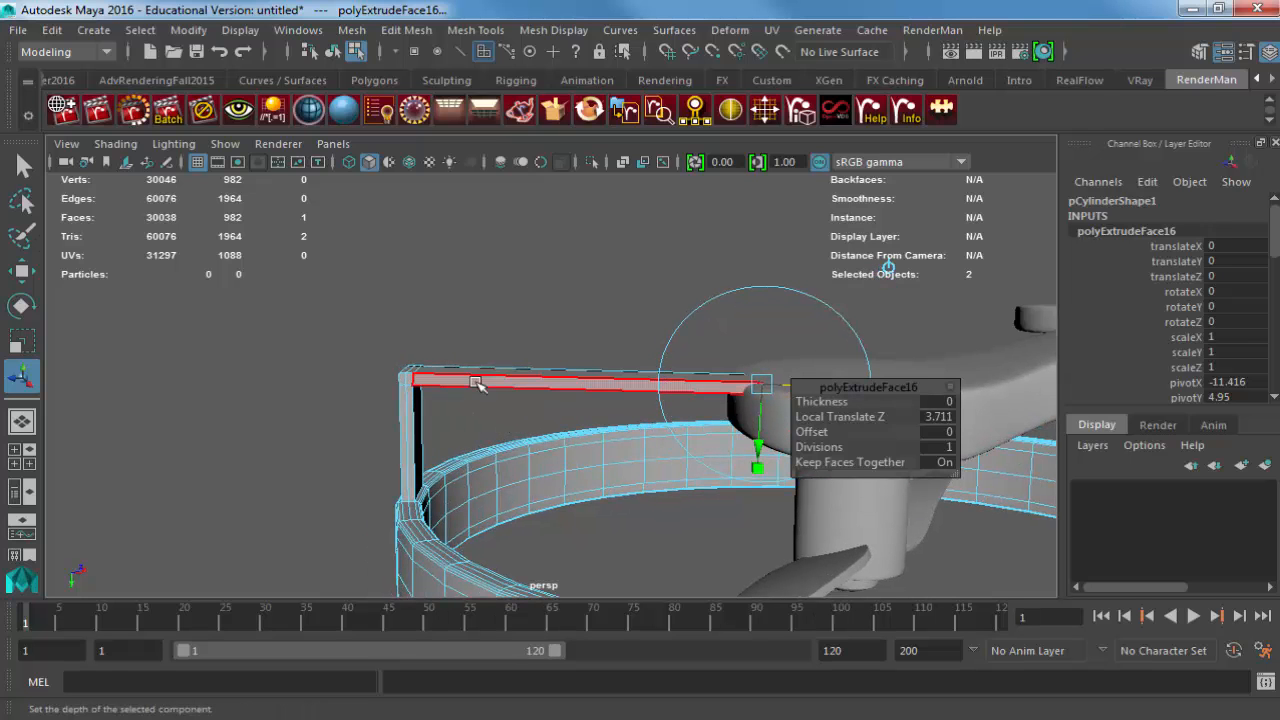
# Raise the horizontal brace's vertices slightly towards the guard ring, and return to object selection with nothing selected.
pyautogui.moveTo(470, 378); pyautogui.dragTo(320, 336, button='right')
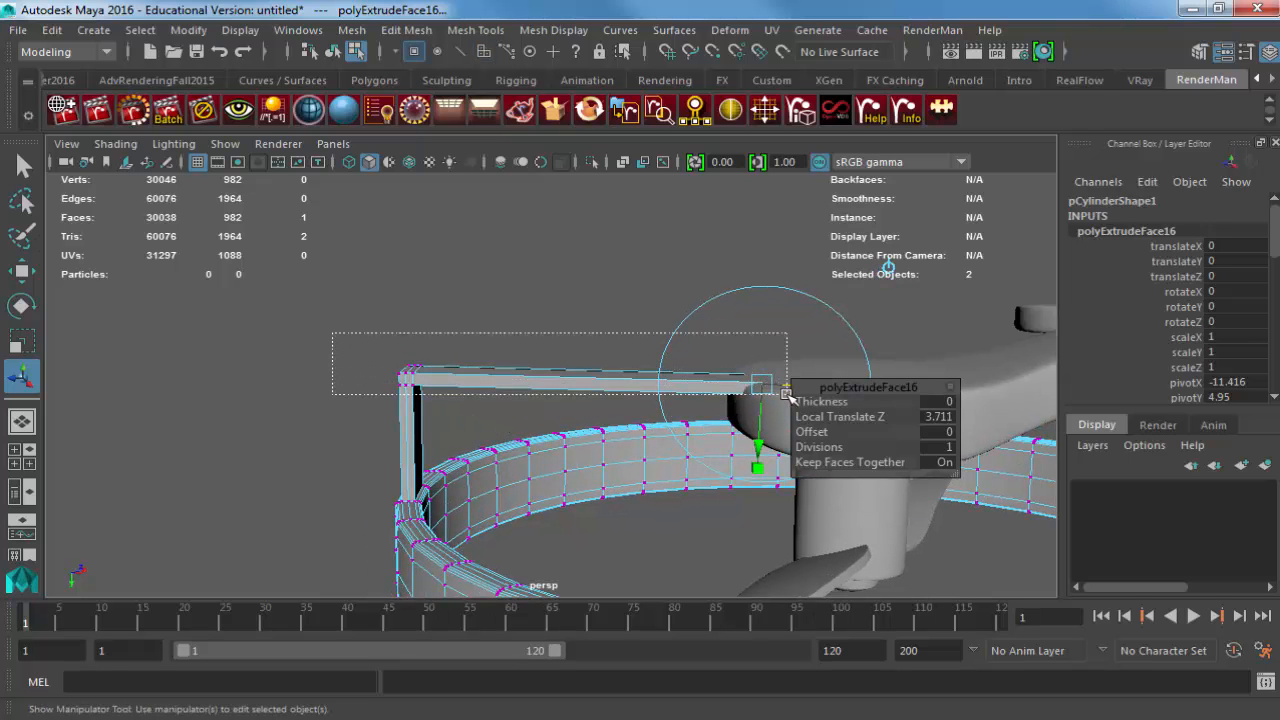
pyautogui.moveTo(787, 393); pyautogui.dragTo(610, 362)
pyautogui.press('w')
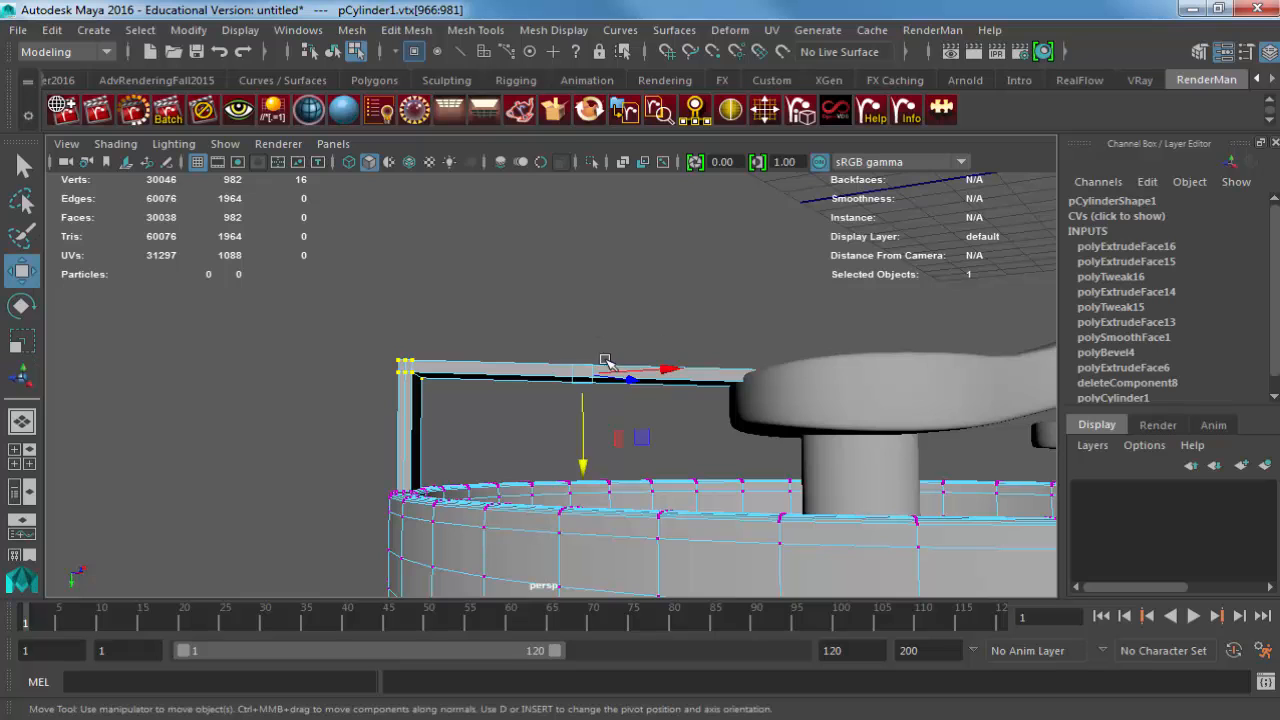
pyautogui.moveTo(585, 422); pyautogui.dragTo(584, 444)
pyautogui.moveTo(403, 397); pyautogui.dragTo(450, 371, button='right')
pyautogui.click(410, 338)
pyautogui.keyDown('alt'); pyautogui.moveTo(410, 338); pyautogui.dragTo(760, 420); pyautogui.keyUp('alt')
pyautogui.keyDown('alt'); pyautogui.moveTo(760, 420); pyautogui.dragTo(157, 331, button='right'); pyautogui.keyUp('alt')
pyautogui.keyDown('alt'); pyautogui.moveTo(157, 331); pyautogui.dragTo(528, 291); pyautogui.keyUp('alt')
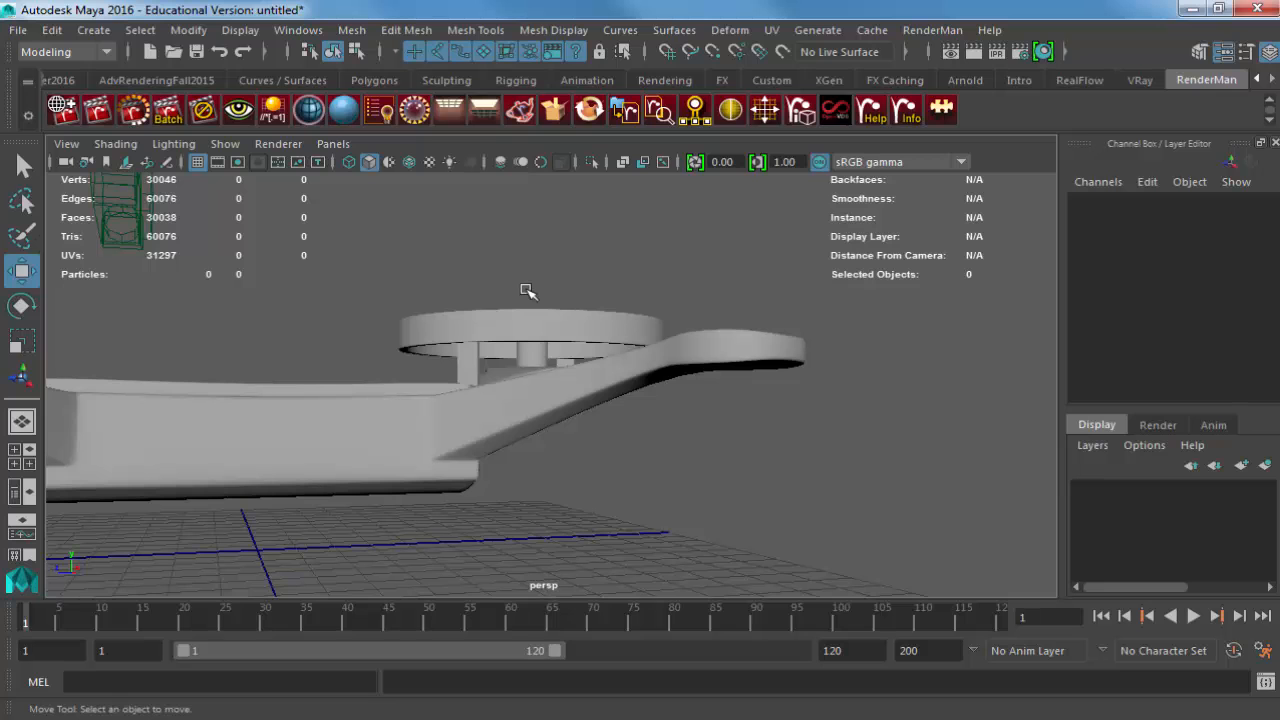
# Select the guard ring and examine how its legs and brace meet the arm from several angles.
pyautogui.click(585, 317)
pyautogui.keyDown('alt'); pyautogui.moveTo(694, 323); pyautogui.dragTo(519, 436); pyautogui.keyUp('alt')
pyautogui.keyDown('alt'); pyautogui.moveTo(566, 388); pyautogui.dragTo(714, 398, button='middle'); pyautogui.keyUp('alt')
pyautogui.keyDown('alt'); pyautogui.moveTo(714, 398); pyautogui.dragTo(612, 350); pyautogui.keyUp('alt')
pyautogui.keyDown('alt'); pyautogui.moveTo(612, 350); pyautogui.dragTo(805, 393, button='right'); pyautogui.keyUp('alt')
pyautogui.keyDown('alt'); pyautogui.moveTo(805, 393); pyautogui.dragTo(258, 370); pyautogui.keyUp('alt')
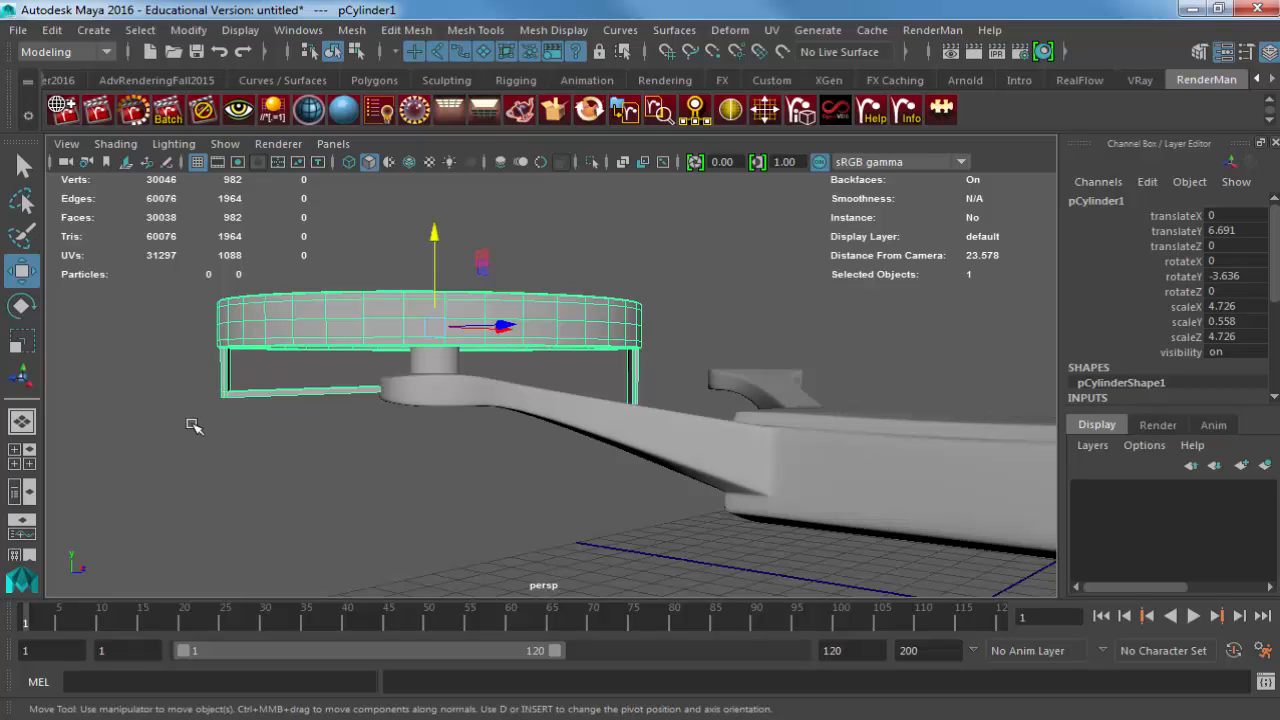
pyautogui.keyDown('alt'); pyautogui.moveTo(352, 400); pyautogui.dragTo(655, 500); pyautogui.keyUp('alt')
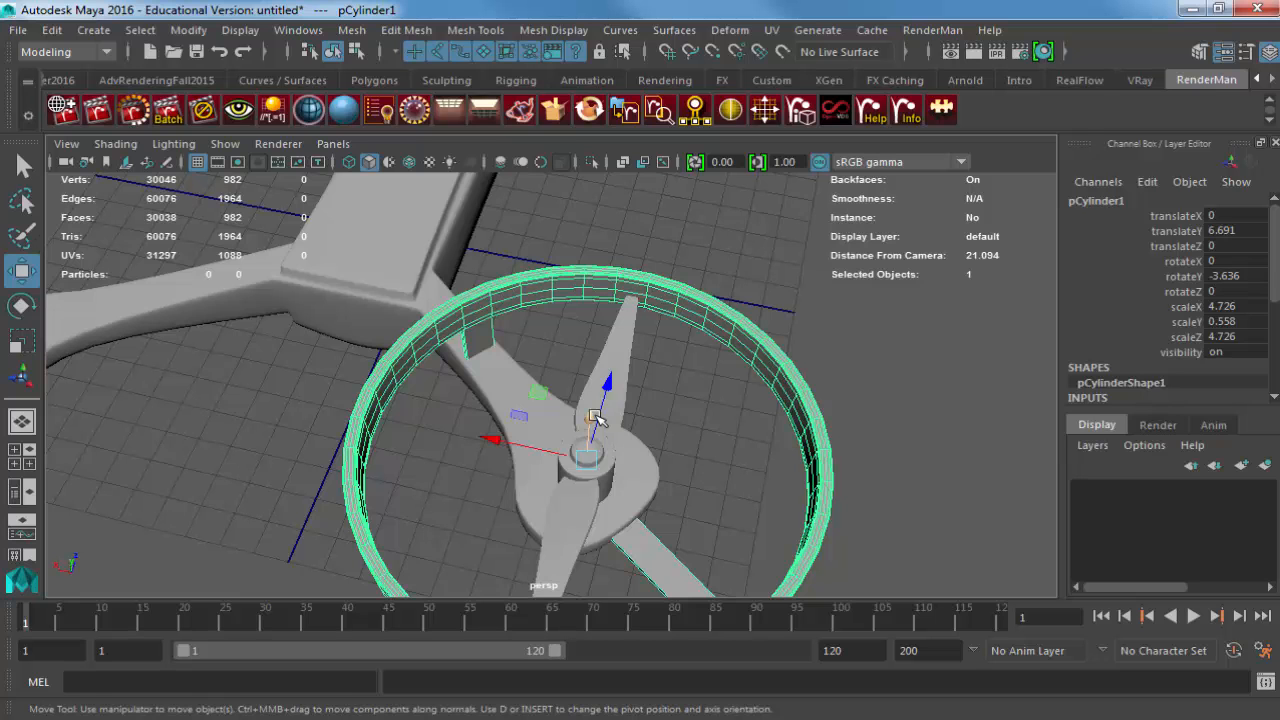
pyautogui.keyDown('alt'); pyautogui.moveTo(595, 418); pyautogui.dragTo(722, 364); pyautogui.keyUp('alt')
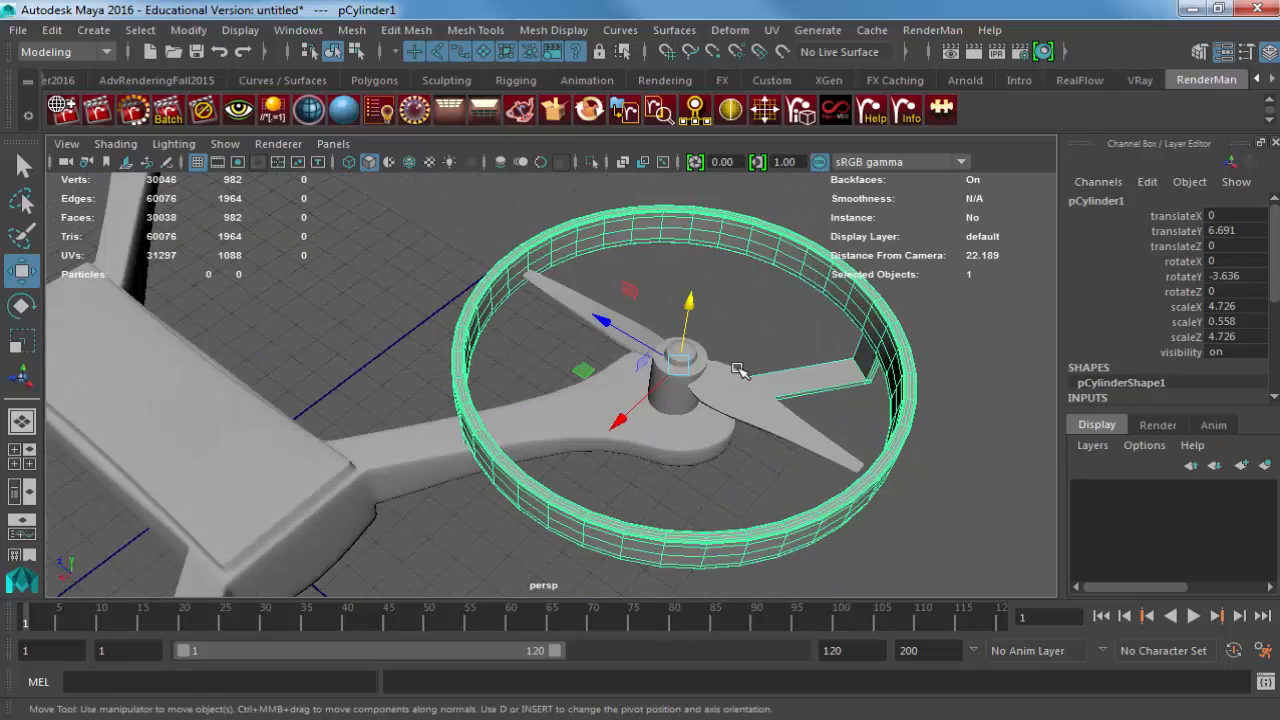
# Select the whole propeller-and-guard group through one of its blades.
pyautogui.press('Up')
pyautogui.keyDown('alt'); pyautogui.moveTo(619, 390); pyautogui.dragTo(663, 376); pyautogui.keyUp('alt')
pyautogui.click(733, 362)
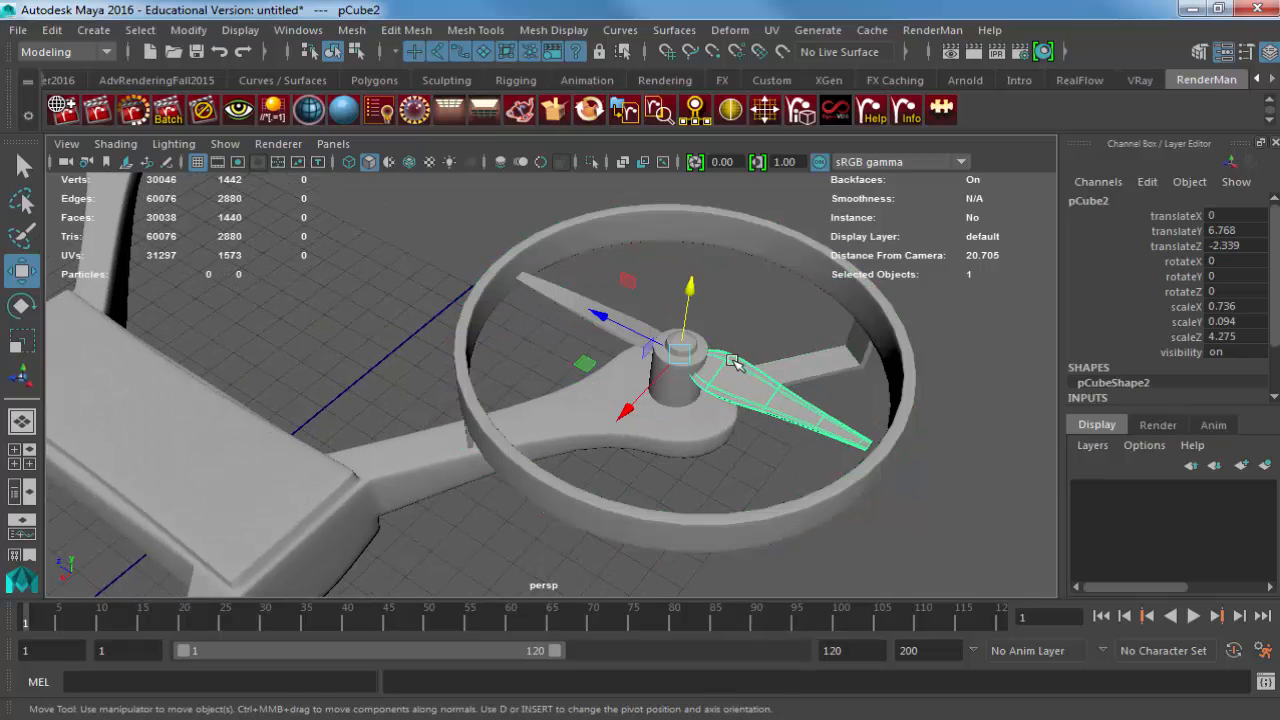
pyautogui.press('Up')
# Duplicate the propeller group in the top view and move the copy onto the opposite front arm at Translate X 7.525.
pyautogui.keyDown('alt'); pyautogui.moveTo(814, 431); pyautogui.dragTo(455, 402, button='right'); pyautogui.keyUp('alt')
pyautogui.keyDown('alt'); pyautogui.moveTo(512, 391); pyautogui.dragTo(486, 393); pyautogui.keyUp('alt')
pyautogui.press('space')
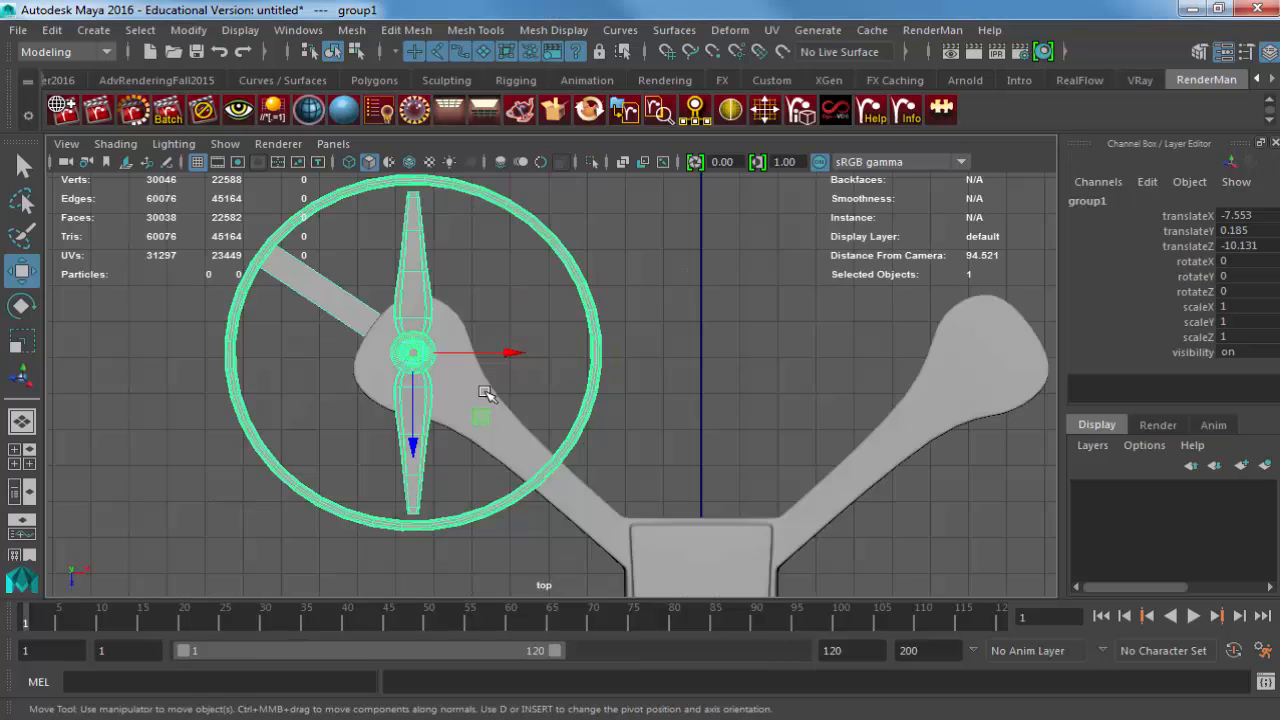
pyautogui.keyDown('alt'); pyautogui.moveTo(490, 392); pyautogui.dragTo(390, 372, button='right'); pyautogui.keyUp('alt')
pyautogui.keyDown('alt'); pyautogui.moveTo(550, 373); pyautogui.dragTo(396, 372, button='middle'); pyautogui.keyUp('alt')
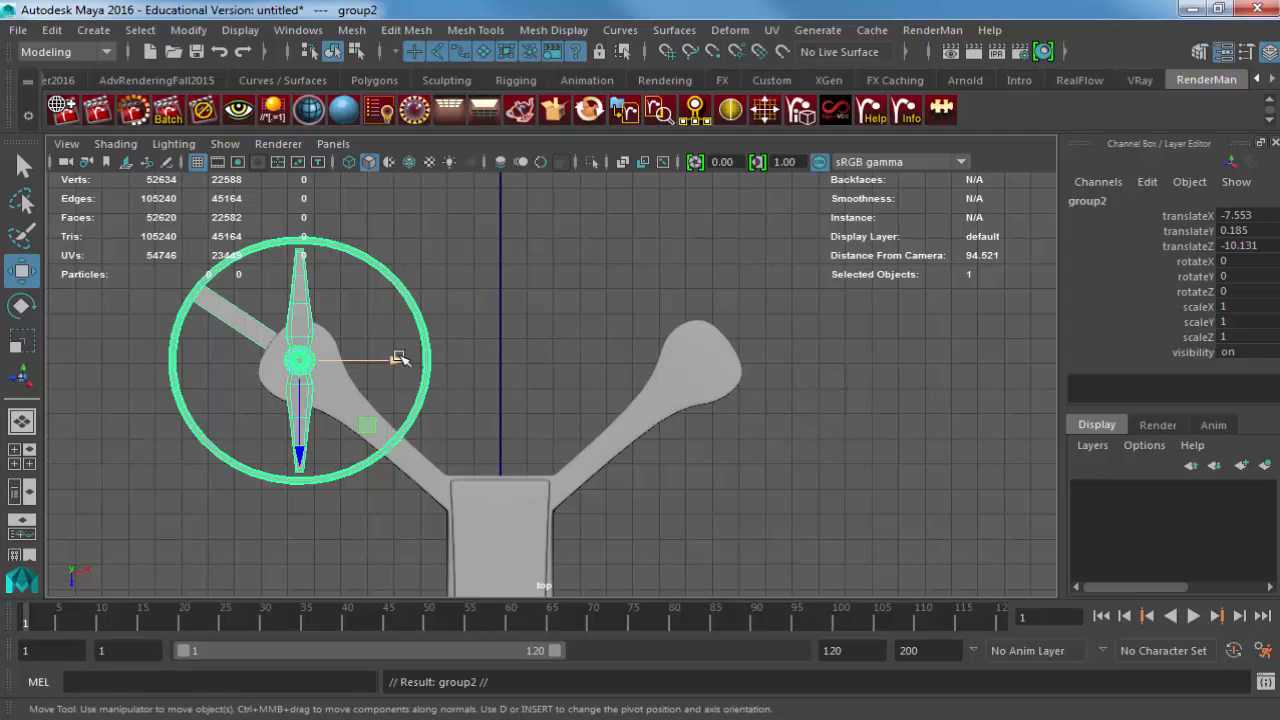
pyautogui.moveTo(398, 358); pyautogui.dragTo(798, 365)
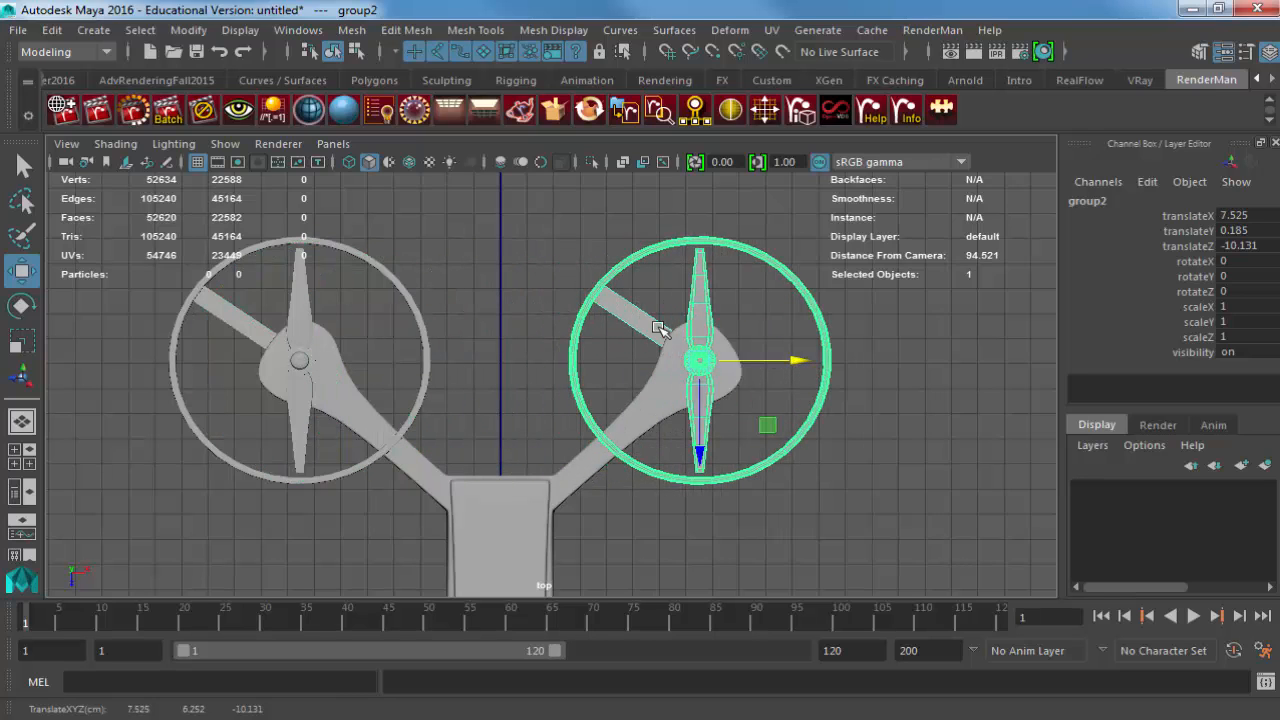
# Try rotating the copied propeller group to Rotate Y -93.527 in perspective to line its leg up with the arm.
pyautogui.press('space')
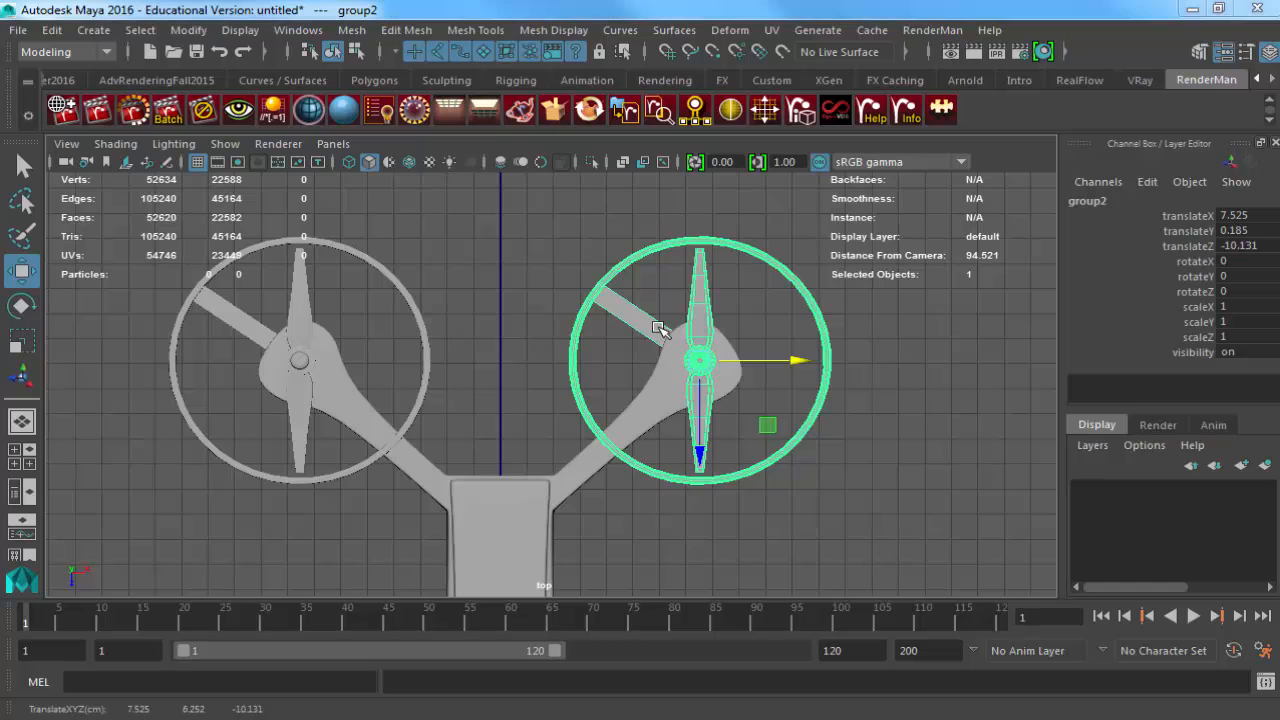
pyautogui.moveTo(660, 329); pyautogui.dragTo(664, 292)
pyautogui.keyDown('alt'); pyautogui.moveTo(686, 372); pyautogui.dragTo(691, 329); pyautogui.keyUp('alt')
pyautogui.keyDown('alt'); pyautogui.moveTo(691, 372); pyautogui.dragTo(718, 334, button='middle'); pyautogui.keyUp('alt')
pyautogui.keyDown('alt'); pyautogui.moveTo(718, 345); pyautogui.dragTo(744, 366, button='right'); pyautogui.keyUp('alt')
pyautogui.keyDown('alt'); pyautogui.moveTo(744, 366); pyautogui.dragTo(705, 413); pyautogui.keyUp('alt')
pyautogui.press('e')
pyautogui.moveTo(852, 354); pyautogui.dragTo(691, 466)
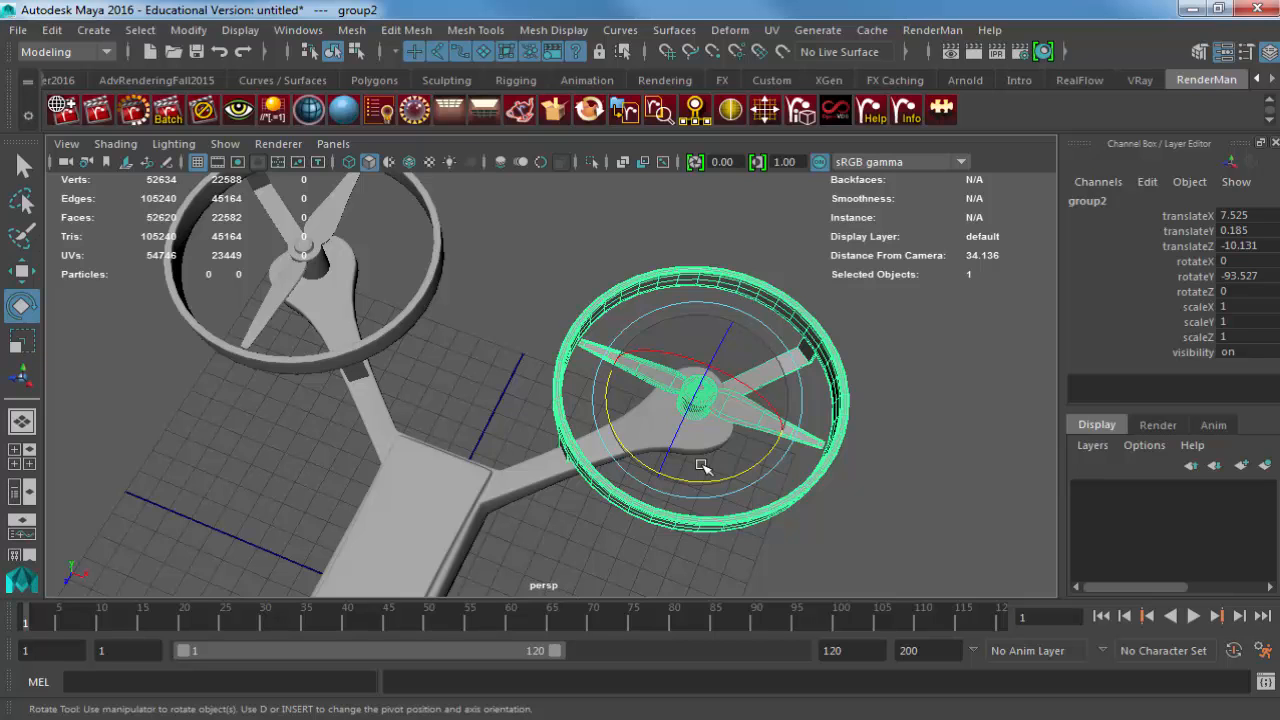
# Undo the copied propeller group's rotation and move, and the duplication itself.
pyautogui.hotkey('ctrl', 'z')
pyautogui.hotkey('ctrl', 'z')
pyautogui.hotkey('ctrl', 'z')
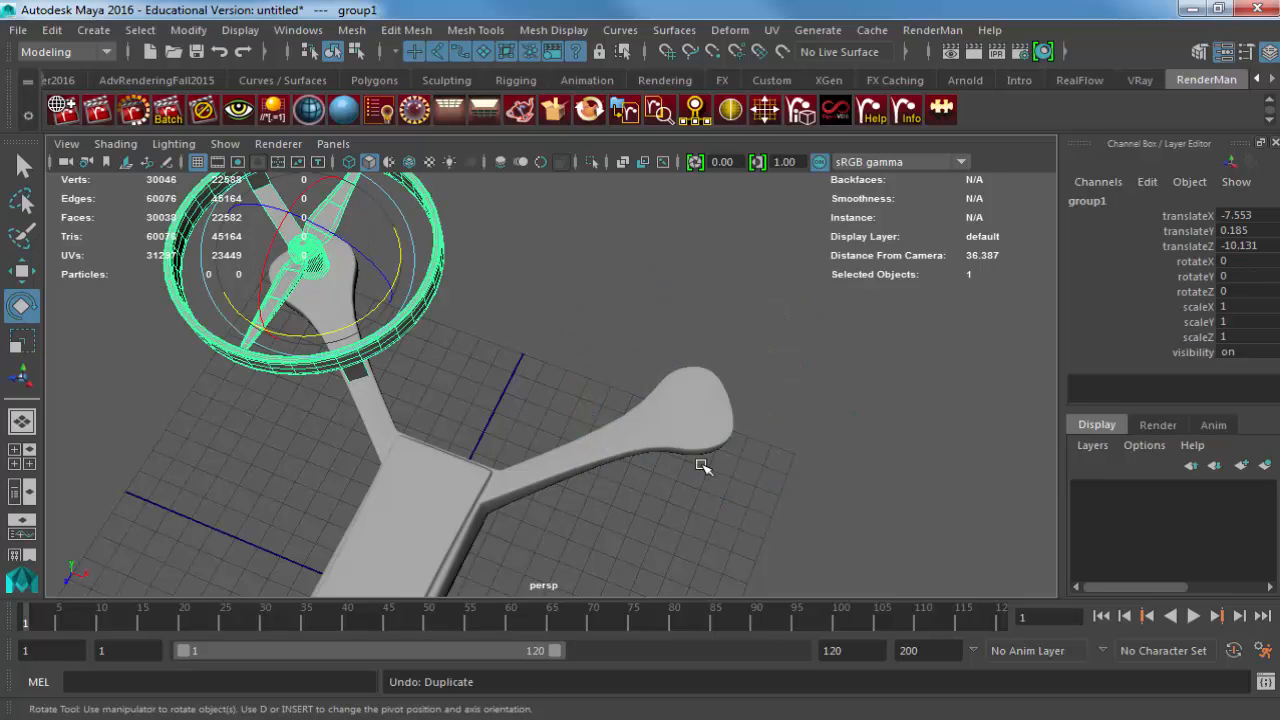
# Rename the original propeller group as fanBlade.
pyautogui.keyDown('alt'); pyautogui.moveTo(617, 428); pyautogui.dragTo(277, 395, button='right'); pyautogui.keyUp('alt')
pyautogui.keyDown('alt'); pyautogui.moveTo(277, 395); pyautogui.dragTo(466, 366); pyautogui.keyUp('alt')
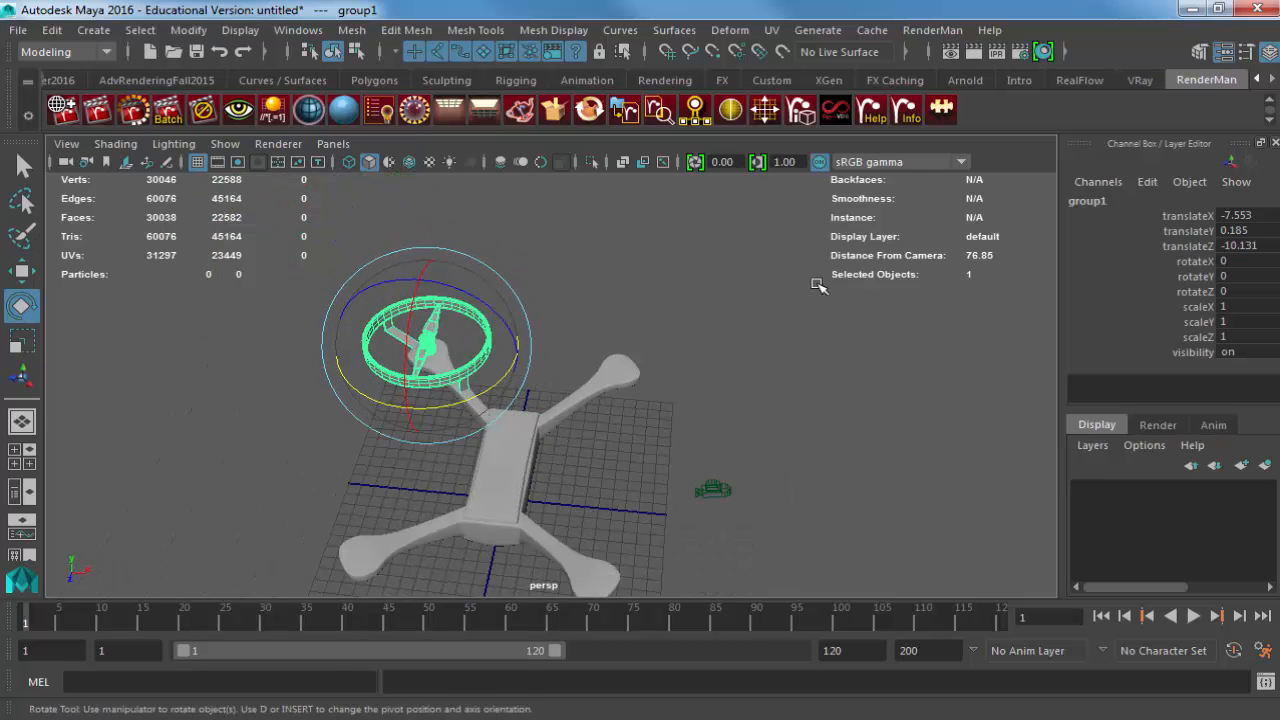
pyautogui.click(1090, 200)
pyautogui.write('fan')
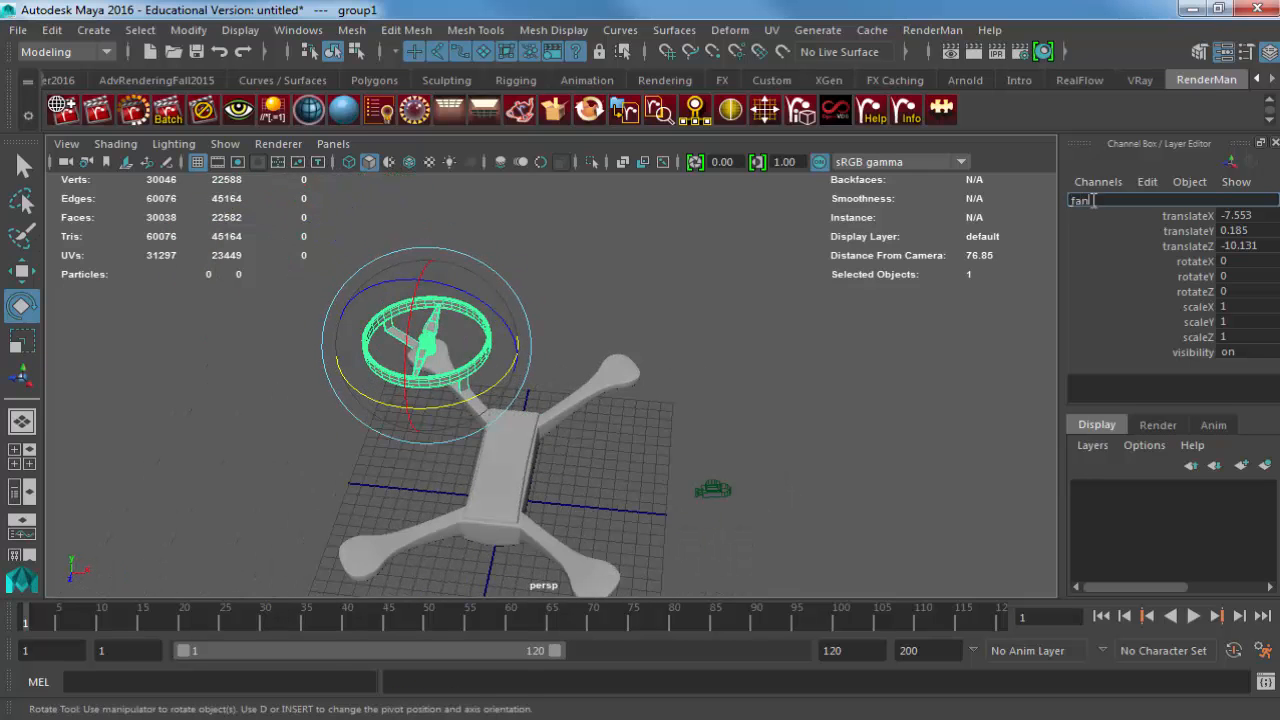
pyautogui.write('Blade')
pyautogui.press('Return')
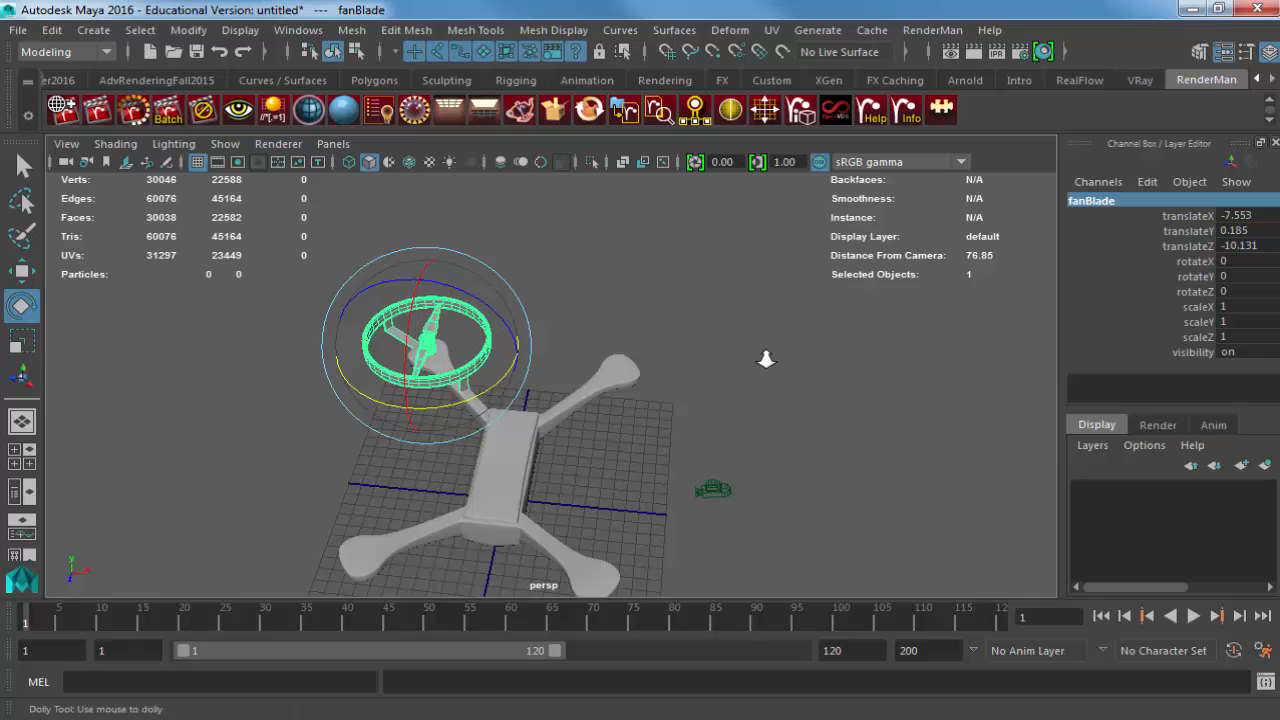
# Place fanBlade inside a new parent group with its pivot at the origin and name it fanBlade_SecondGroup.
pyautogui.keyDown('alt'); pyautogui.moveTo(766, 357); pyautogui.dragTo(680, 340, button='right'); pyautogui.keyUp('alt')
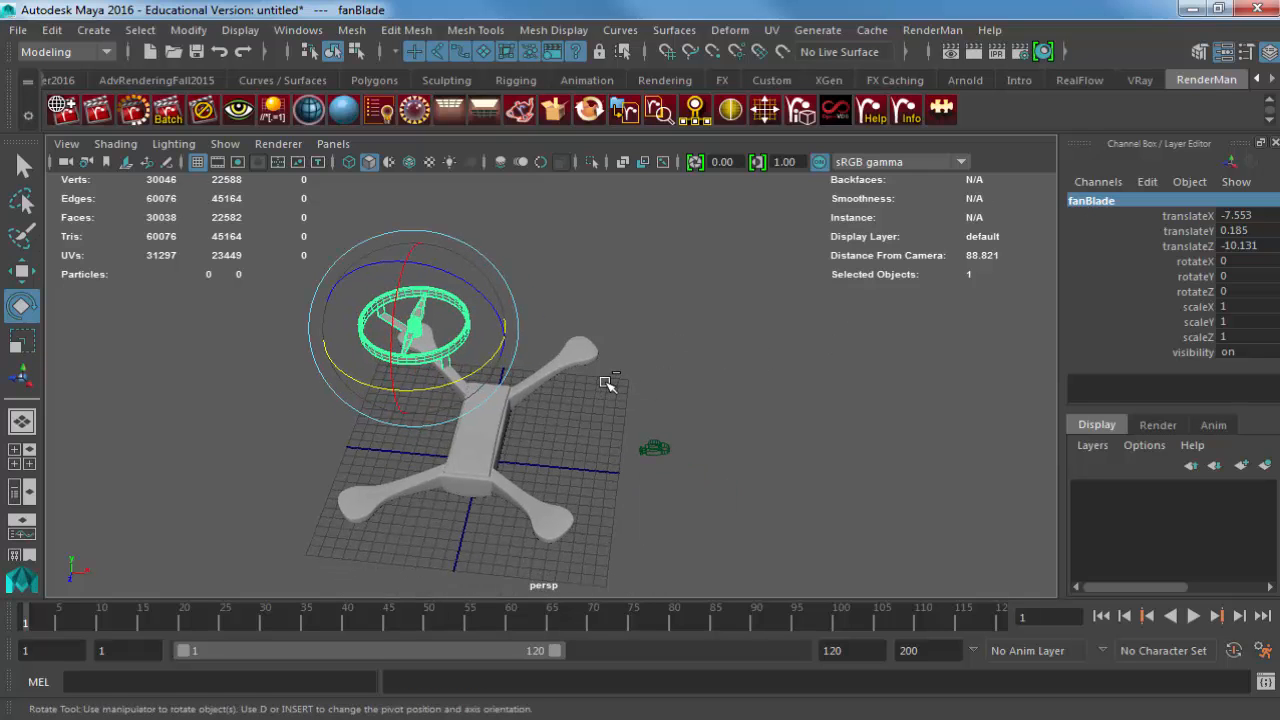
pyautogui.hotkey('ctrl', 'g')
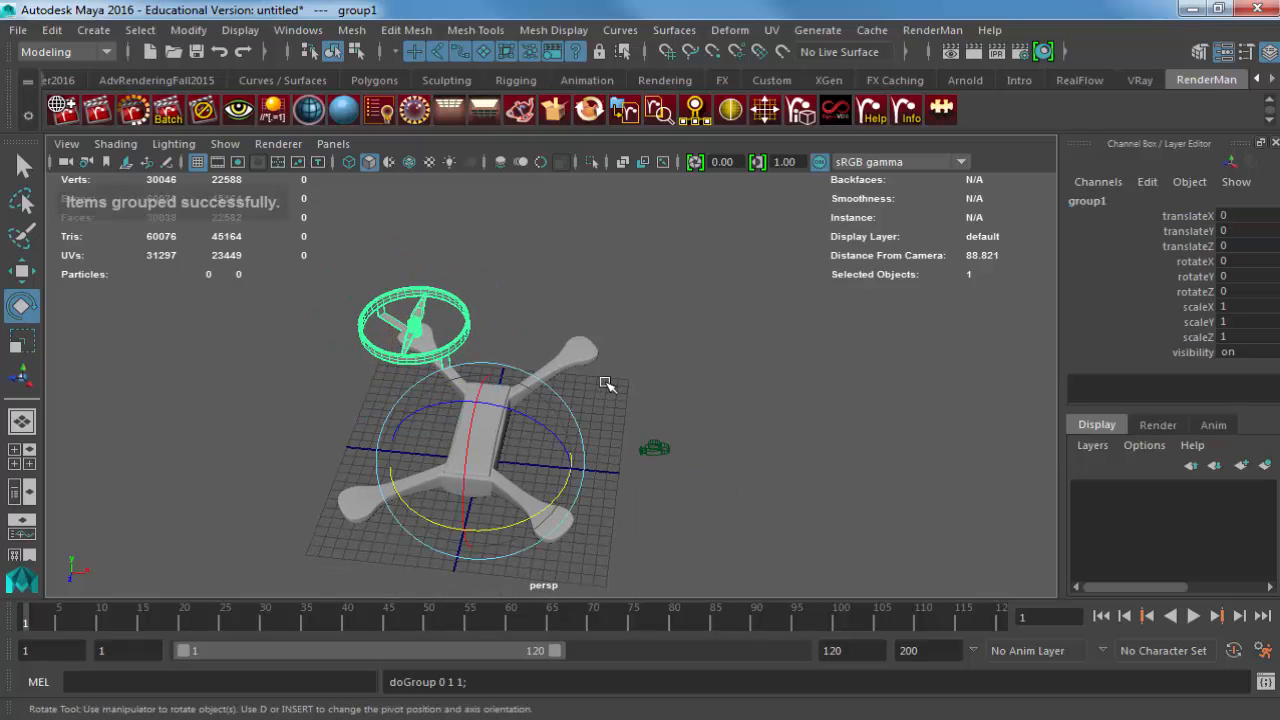
pyautogui.doubleClick(1095, 201)
pyautogui.write('fanBlade_Second')
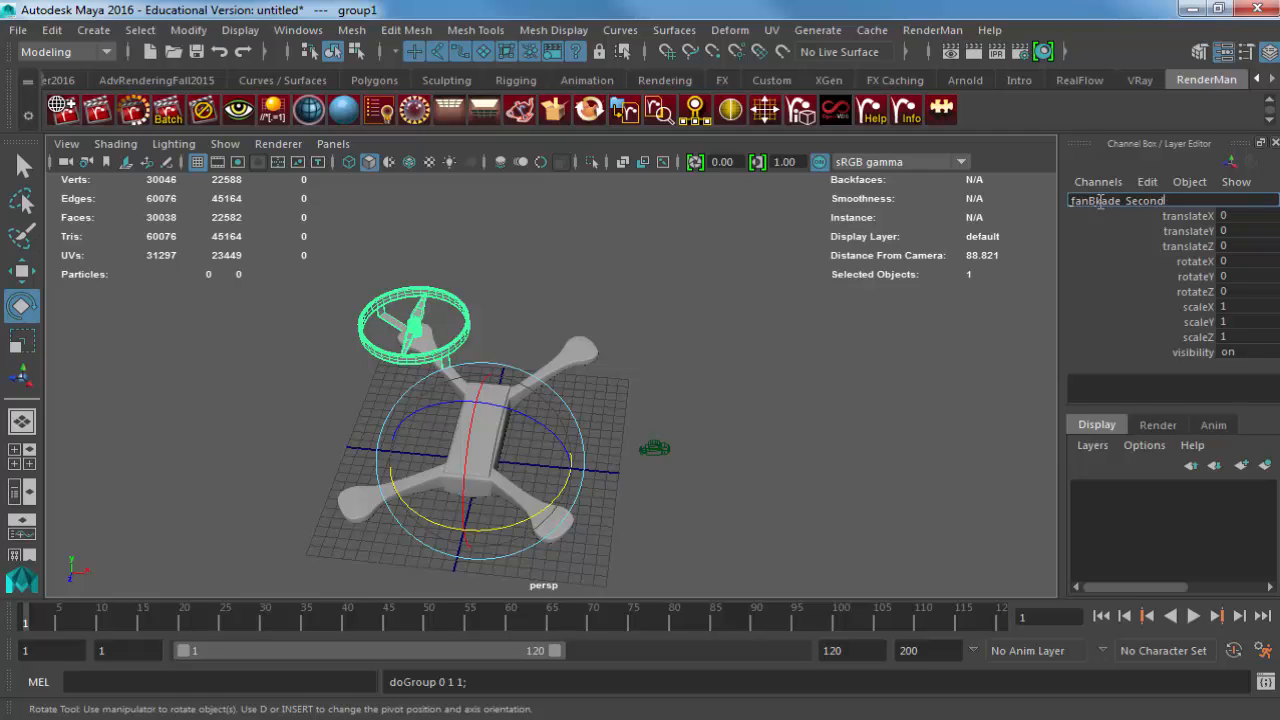
pyautogui.write('Bkade_SecondGroup')
pyautogui.press('Return')
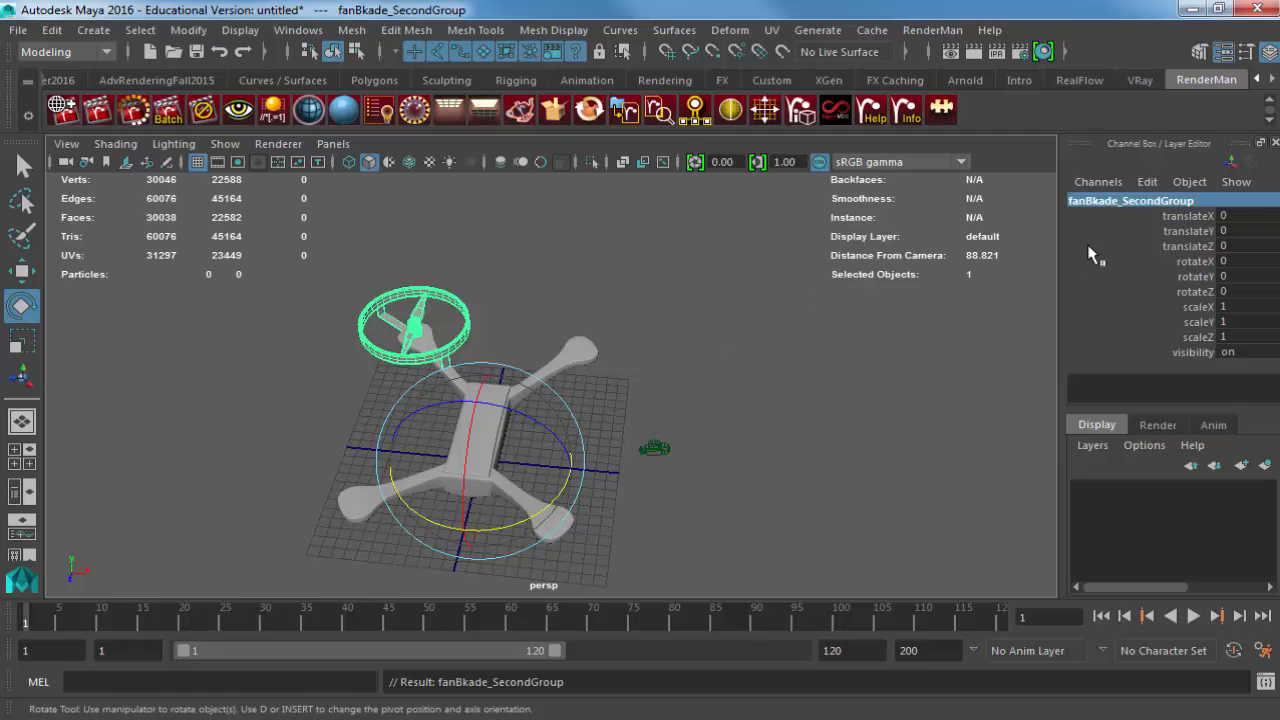
pyautogui.click(1095, 201)
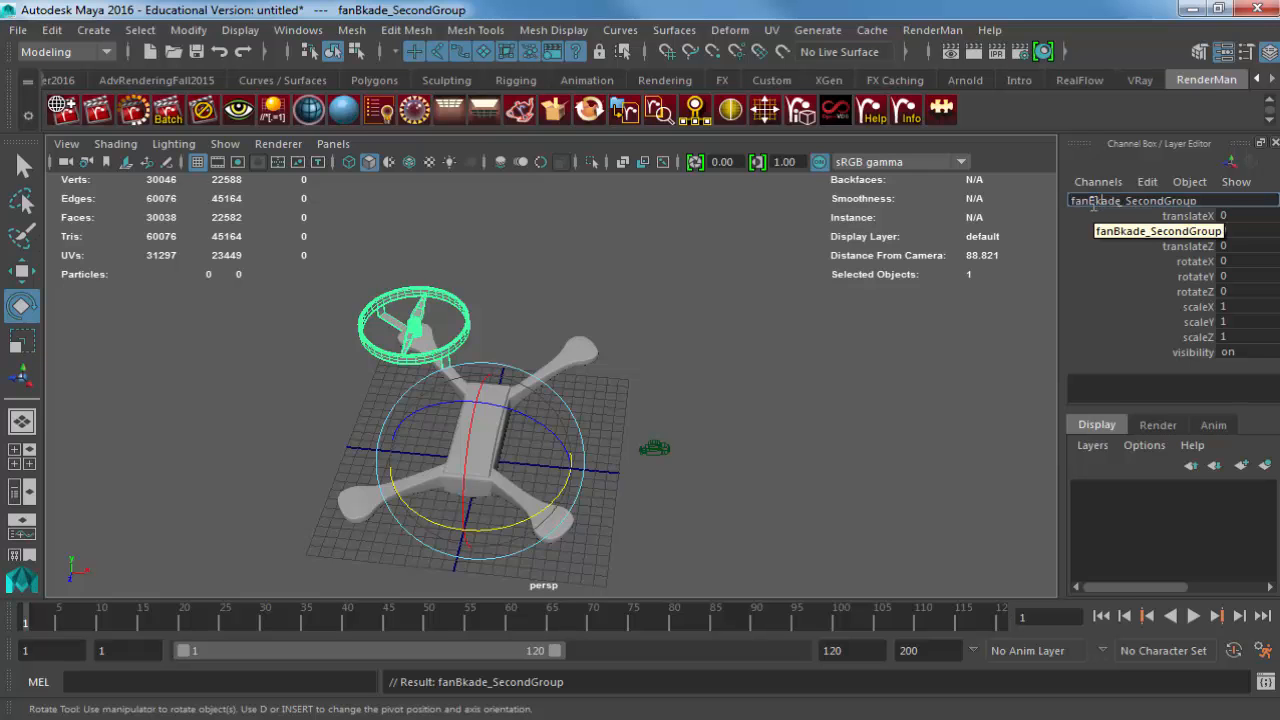
pyautogui.press('BackSpace')
pyautogui.write('l')
pyautogui.press('Return')
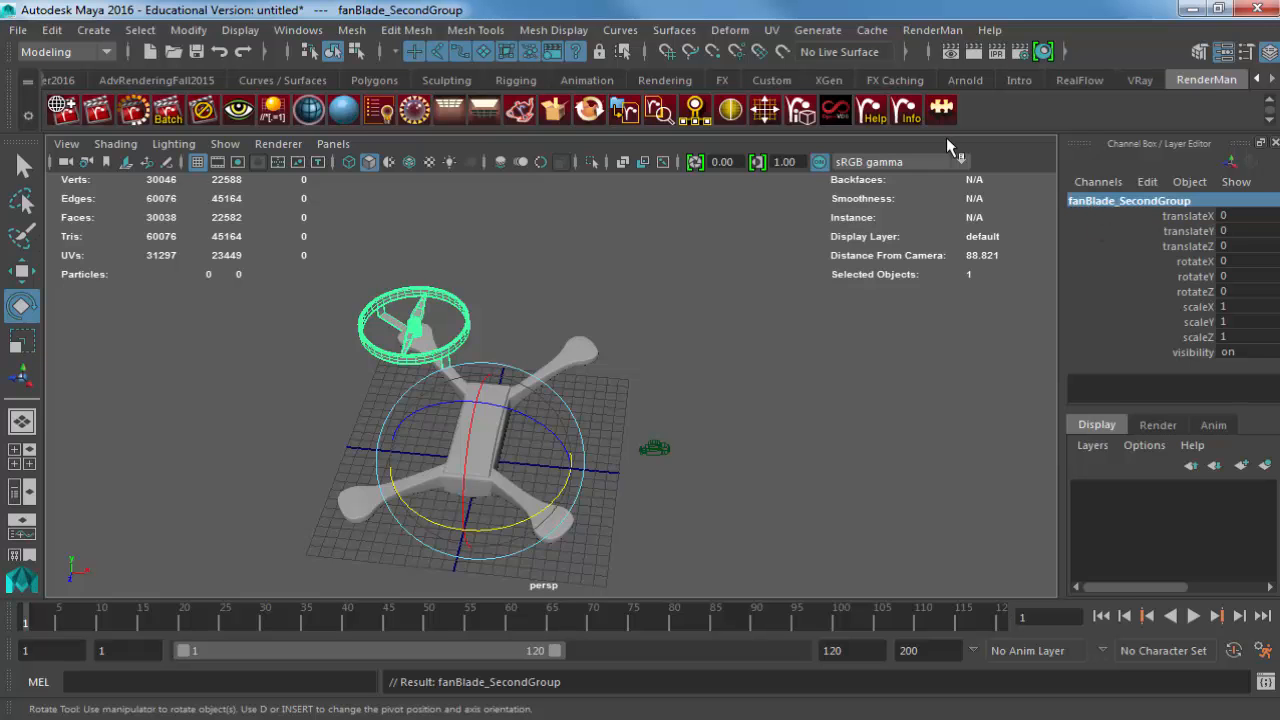
# Duplicate fanBlade_SecondGroup in place.
pyautogui.keyDown('alt'); pyautogui.moveTo(480, 400); pyautogui.dragTo(543, 429); pyautogui.keyUp('alt')
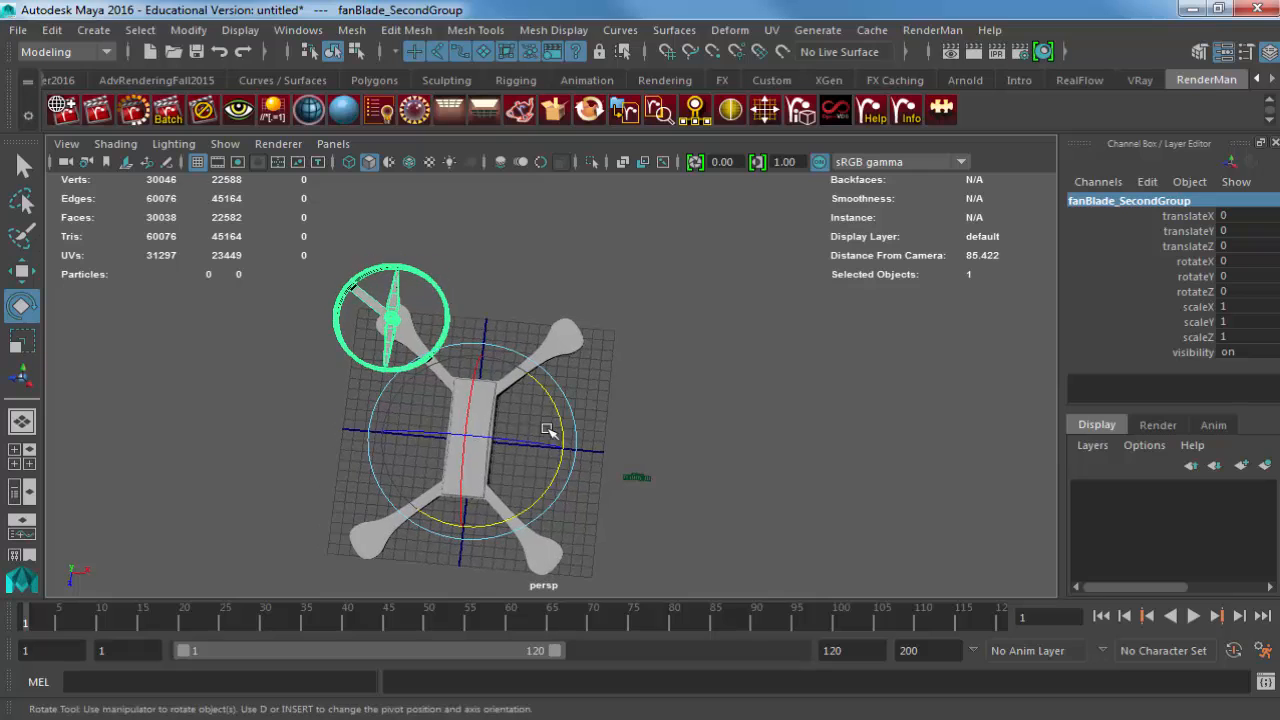
pyautogui.press('w')
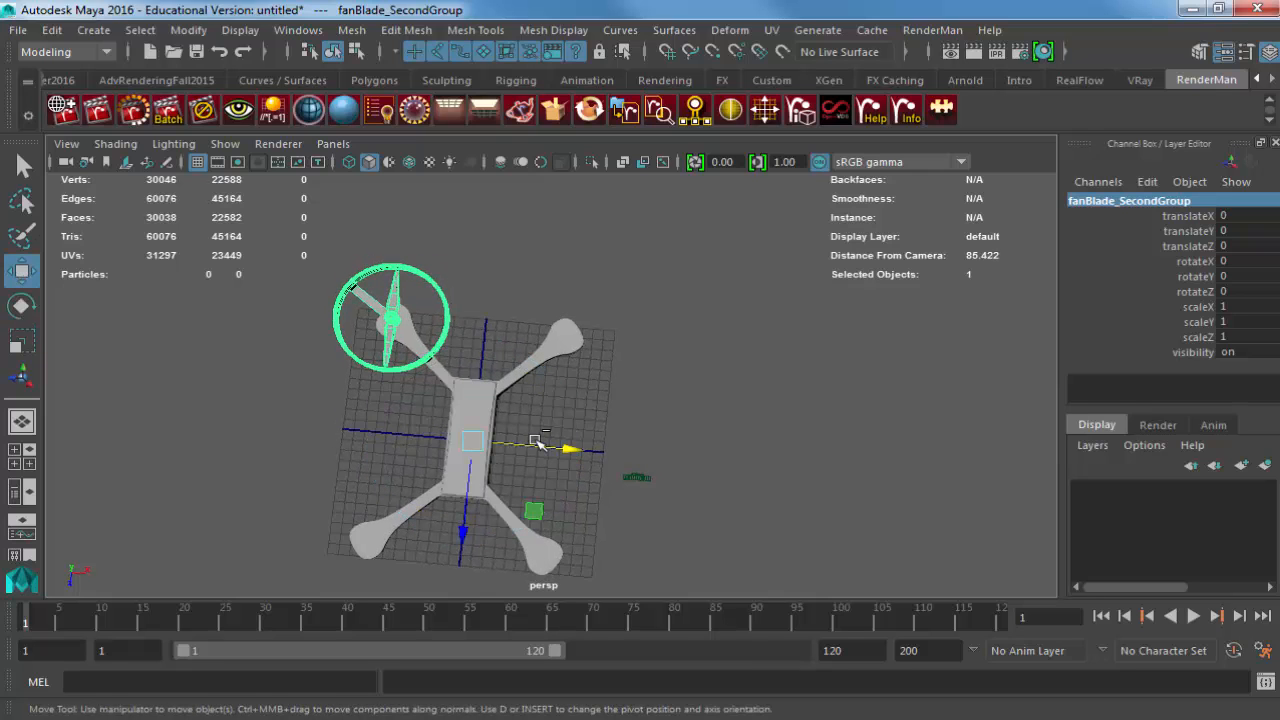
pyautogui.hotkey('ctrl', 'd')
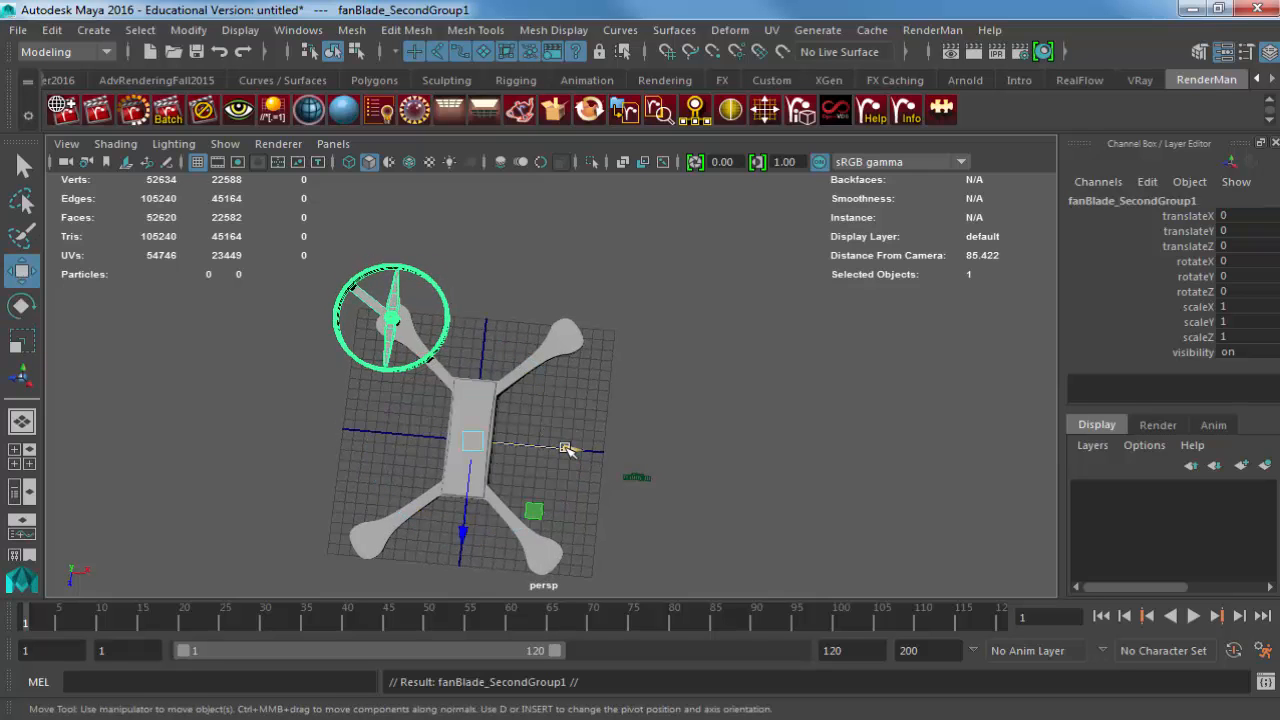
# Try moving the duplicate along X and flipping it with a free X scale, undoing both attempts.
pyautogui.moveTo(571, 449); pyautogui.dragTo(749, 449)
pyautogui.hotkey('ctrl', 'z')
pyautogui.press('r')
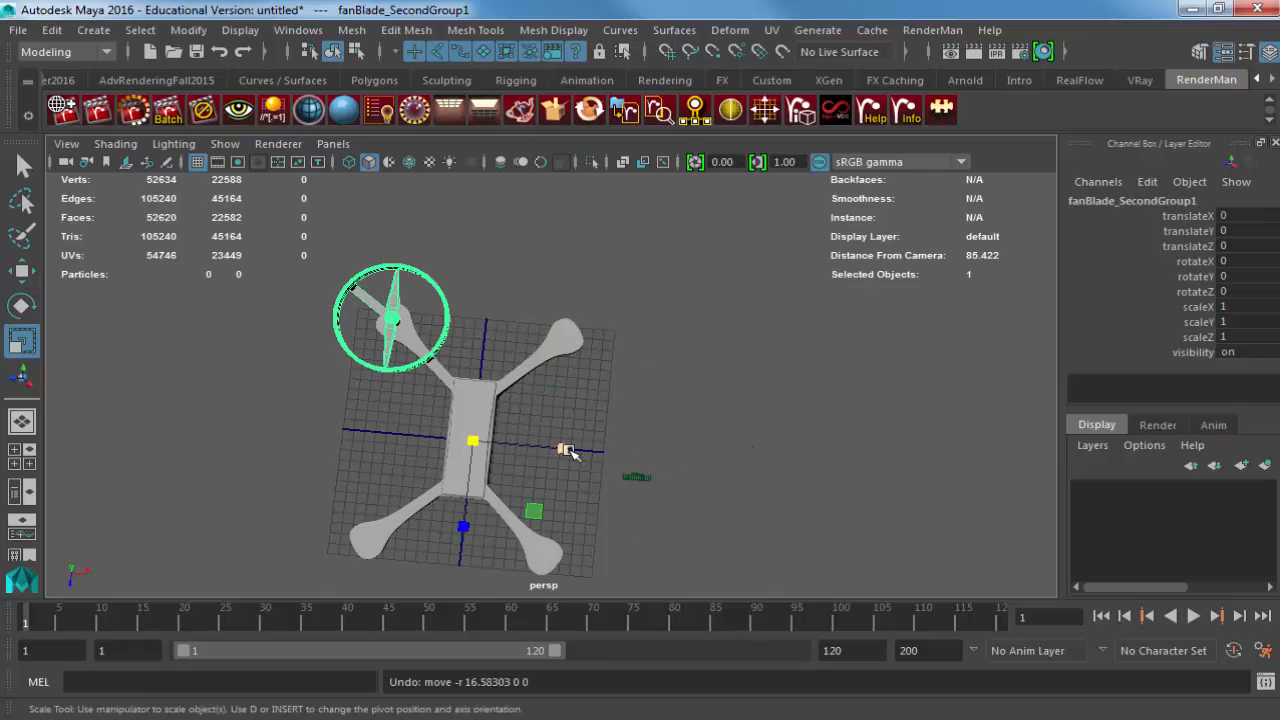
pyautogui.moveTo(564, 450); pyautogui.dragTo(388, 447)
pyautogui.hotkey('ctrl', 'z')
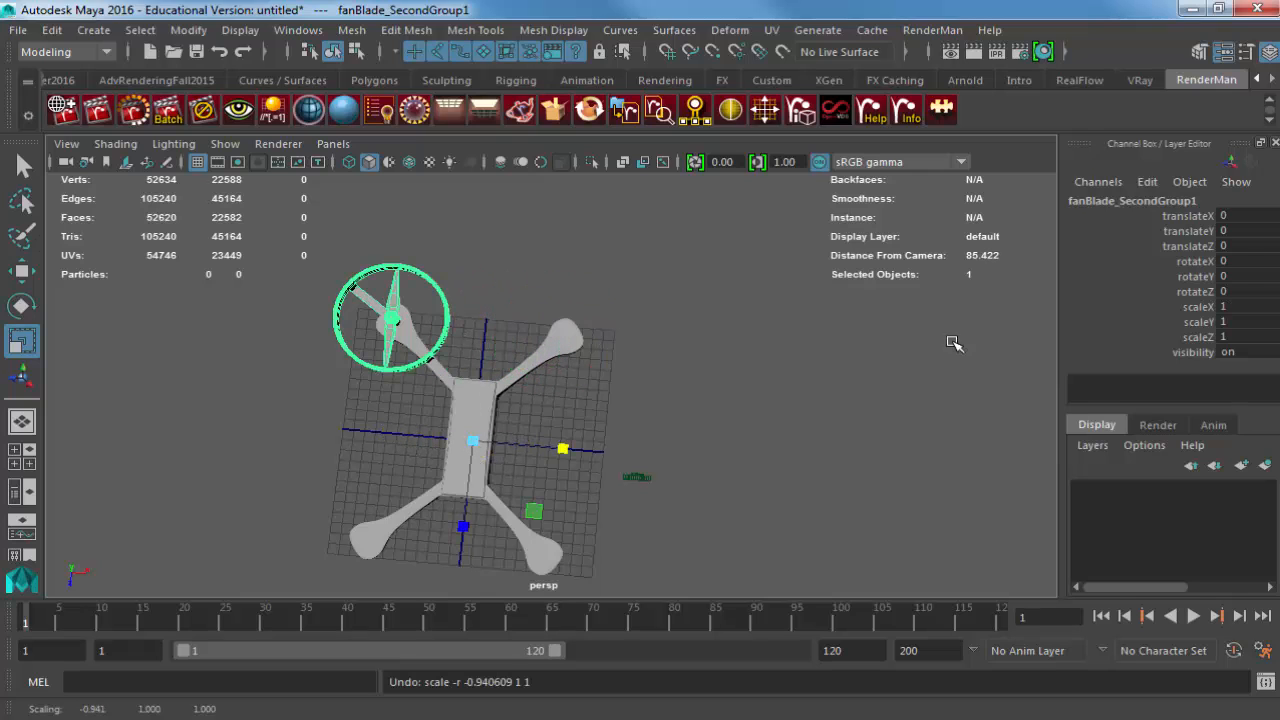
# Mirror the duplicate onto the opposite front arm by setting its Scale X to -1.
pyautogui.doubleClick(1238, 308)
pyautogui.write('-1')
pyautogui.press('Return')
# Duplicate the mirrored propeller group and set the copy's Scale Z to -1 so it sits on the rear arm of the same side.
pyautogui.keyDown('alt'); pyautogui.moveTo(619, 404); pyautogui.dragTo(435, 375); pyautogui.keyUp('alt')
pyautogui.hotkey('ctrl', 'd')
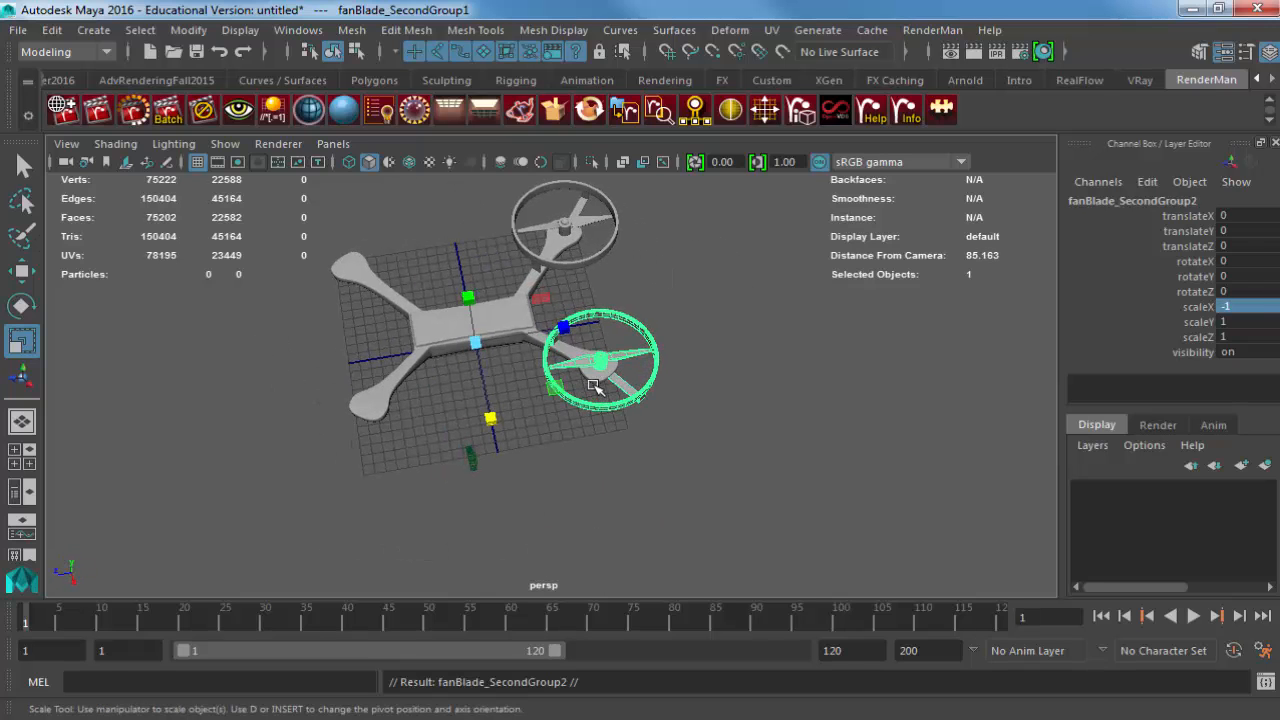
pyautogui.doubleClick(1238, 337)
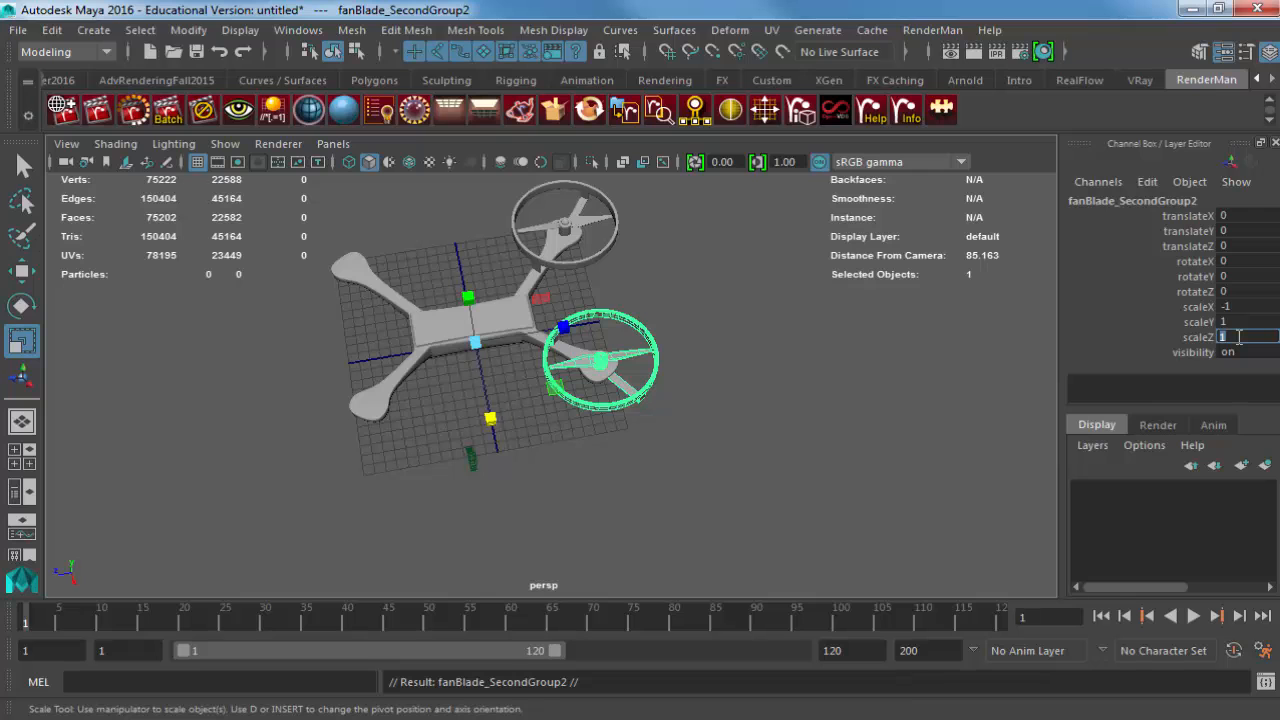
pyautogui.write('-1')
pyautogui.press('Return')
# Duplicate the rear propeller group and set the copy's Scale X to 1 to place it on the remaining arm.
pyautogui.keyDown('alt'); pyautogui.moveTo(814, 410); pyautogui.dragTo(786, 403); pyautogui.keyUp('alt')
pyautogui.hotkey('ctrl', 'd')
pyautogui.doubleClick(1234, 307)
pyautogui.write('1')
pyautogui.press('Return')
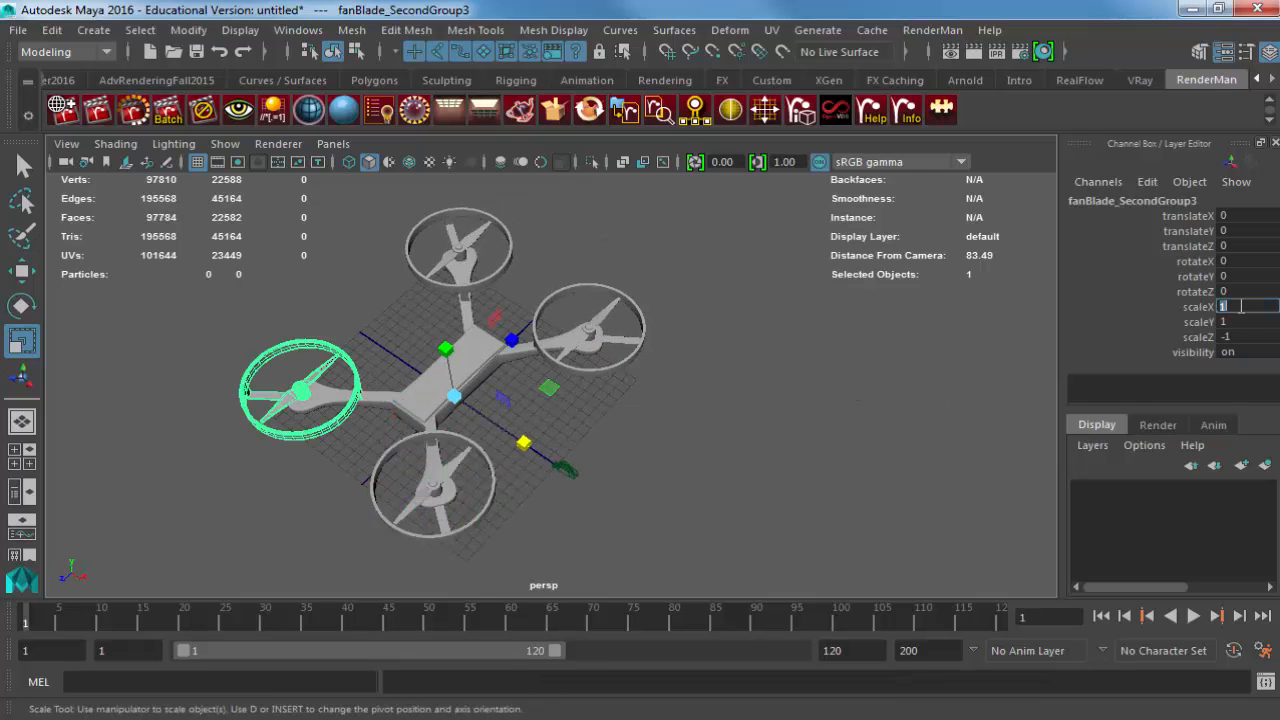
# Examine the complete drone from several angles to check the propellers and guard rings on all four arms.
pyautogui.keyDown('alt'); pyautogui.moveTo(677, 431); pyautogui.dragTo(735, 382); pyautogui.keyUp('alt')
pyautogui.click(735, 382)
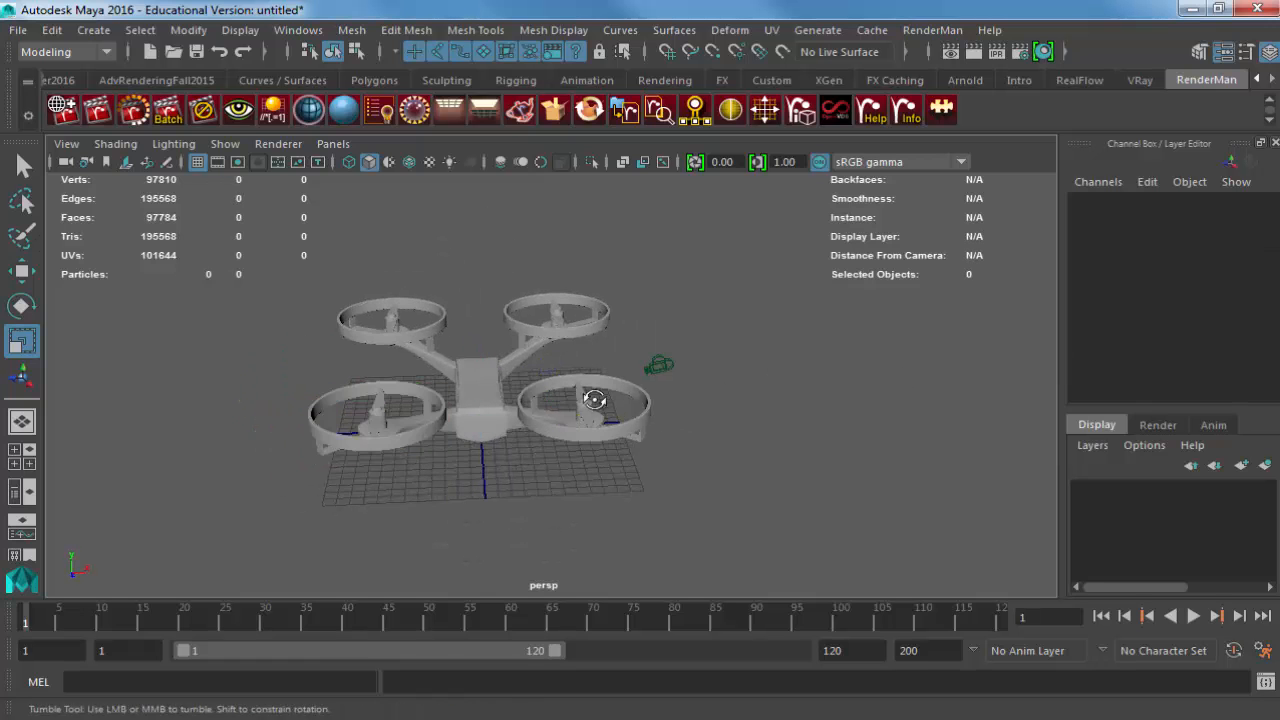
pyautogui.keyDown('alt'); pyautogui.moveTo(594, 397); pyautogui.dragTo(688, 365); pyautogui.keyUp('alt')
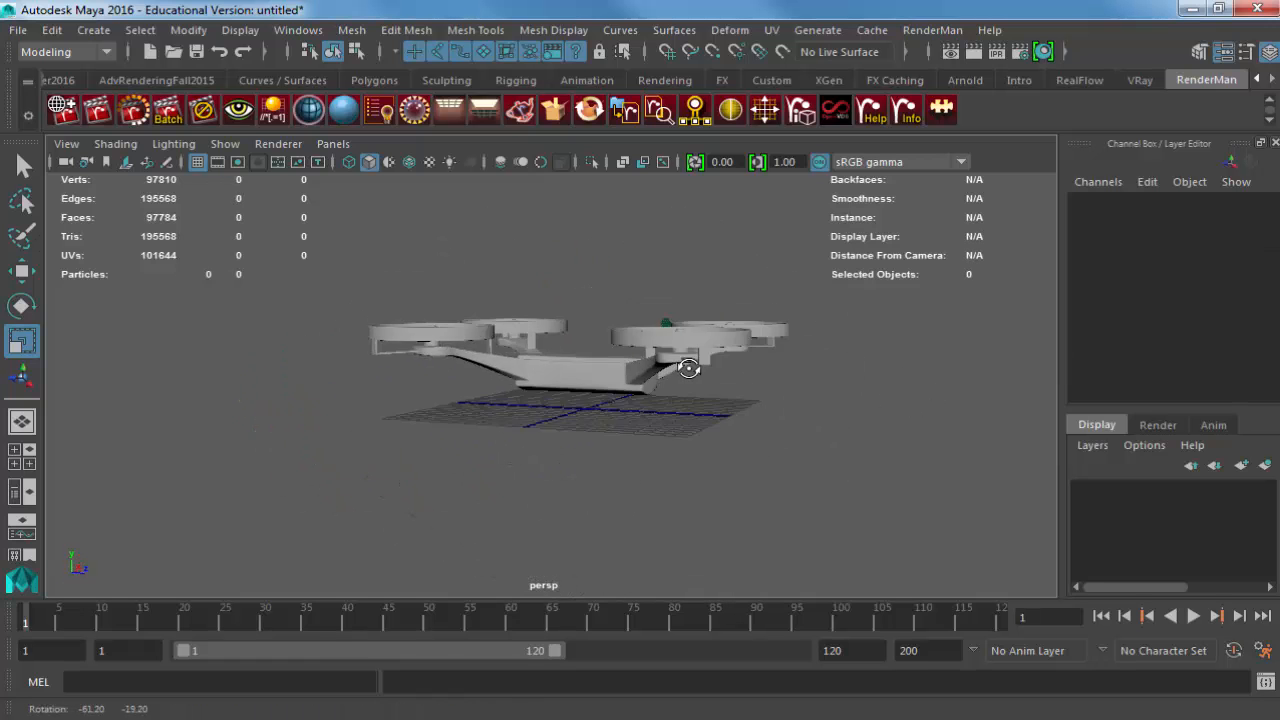
pyautogui.keyDown('alt'); pyautogui.moveTo(688, 365); pyautogui.dragTo(809, 411, button='right'); pyautogui.keyUp('alt')
pyautogui.keyDown('alt'); pyautogui.moveTo(809, 411); pyautogui.dragTo(608, 457); pyautogui.keyUp('alt')
pyautogui.keyDown('alt'); pyautogui.moveTo(608, 457); pyautogui.dragTo(529, 443, button='right'); pyautogui.keyUp('alt')
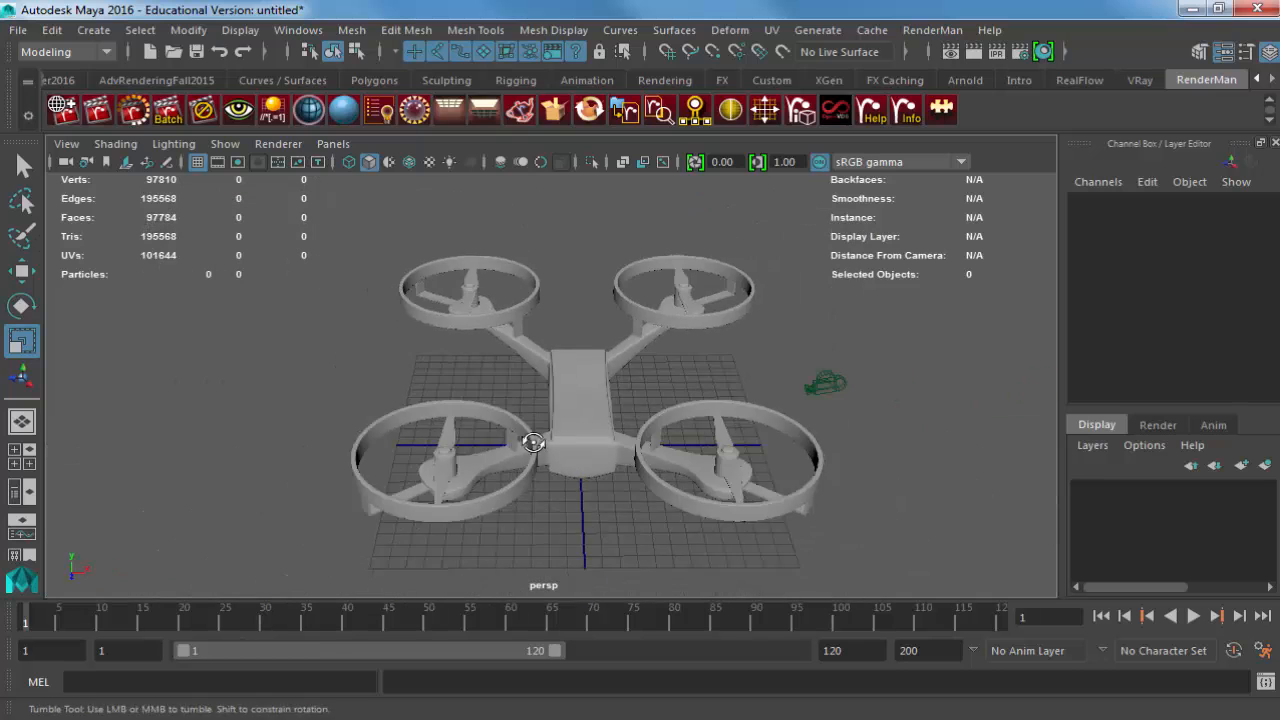
pyautogui.keyDown('alt'); pyautogui.moveTo(529, 443); pyautogui.dragTo(726, 438); pyautogui.keyUp('alt')
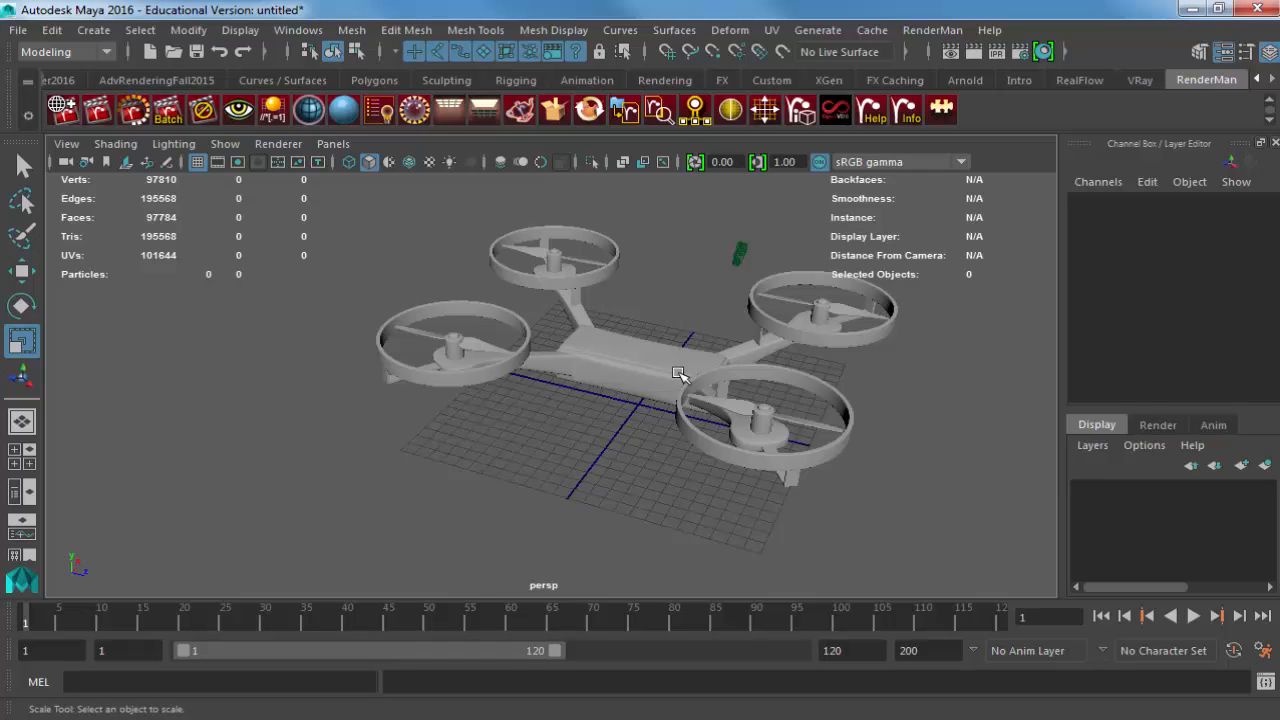
# Duplicate the original arm's fanBlade group and raise the copy above the drone to a Translate Y of 13.643.
pyautogui.click(480, 345)
pyautogui.press('Up')
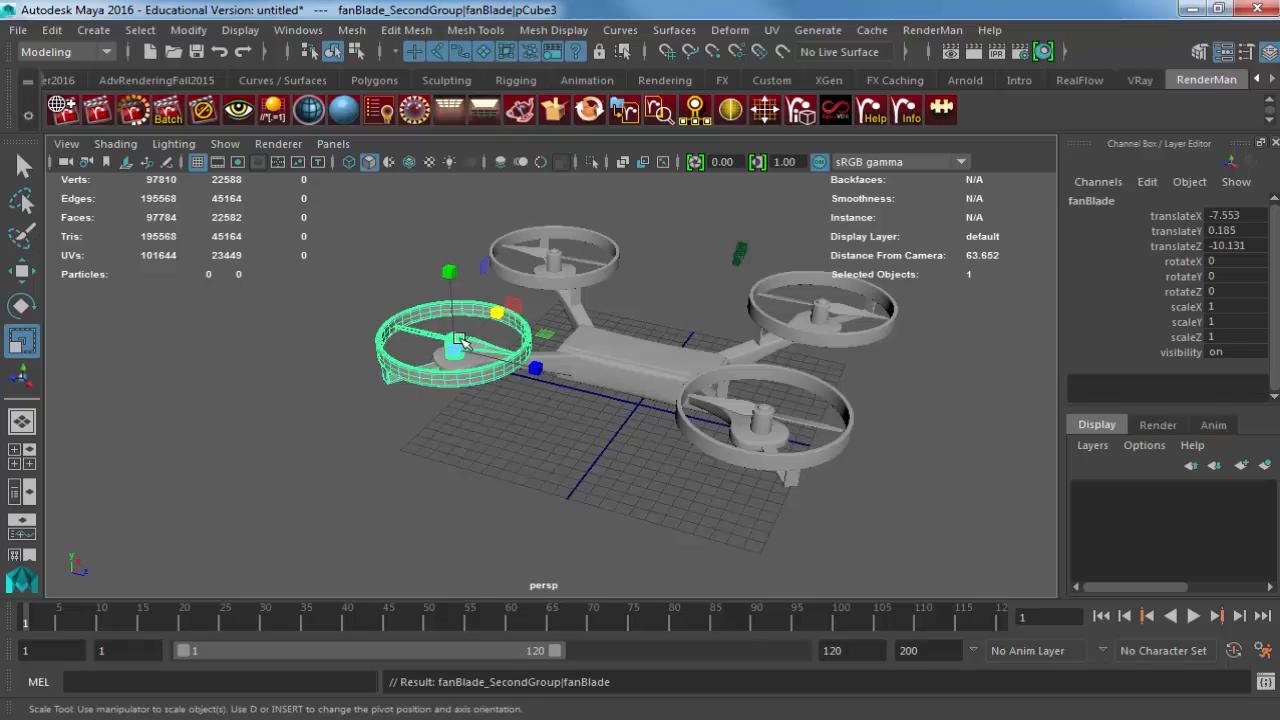
pyautogui.hotkey('ctrl', 'd')
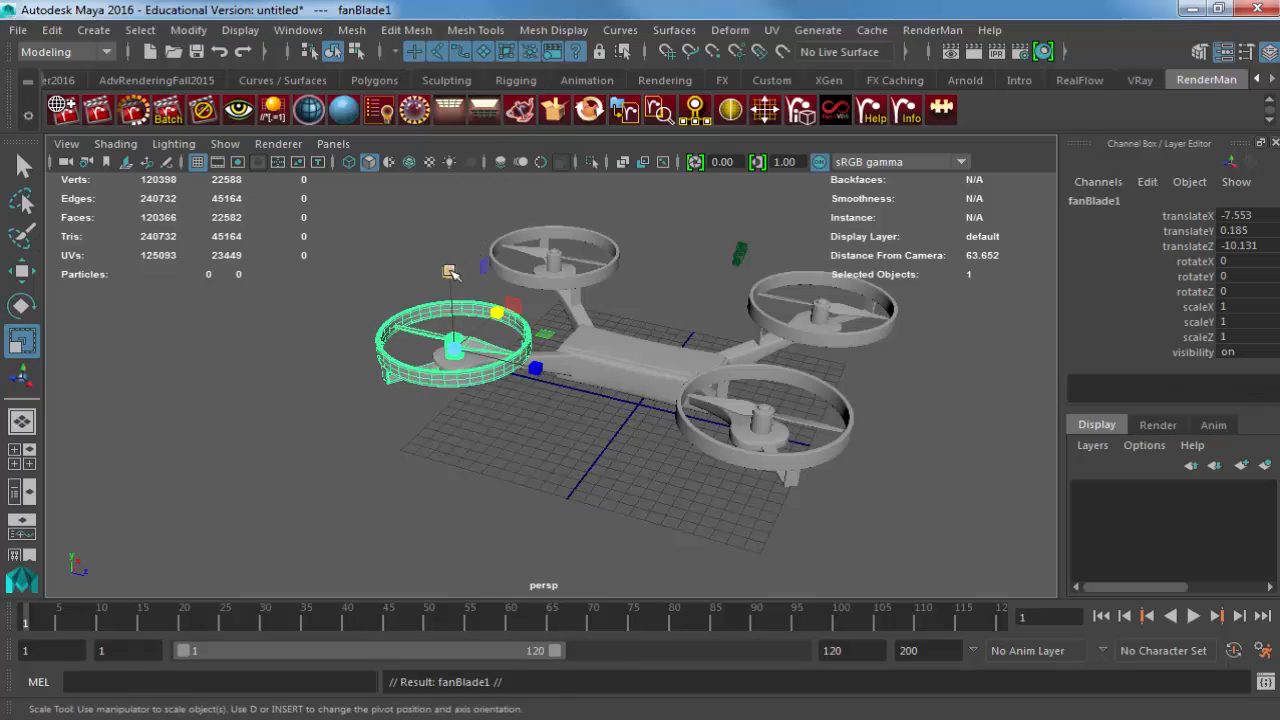
pyautogui.press('w')
pyautogui.moveTo(449, 285); pyautogui.dragTo(420, 370)
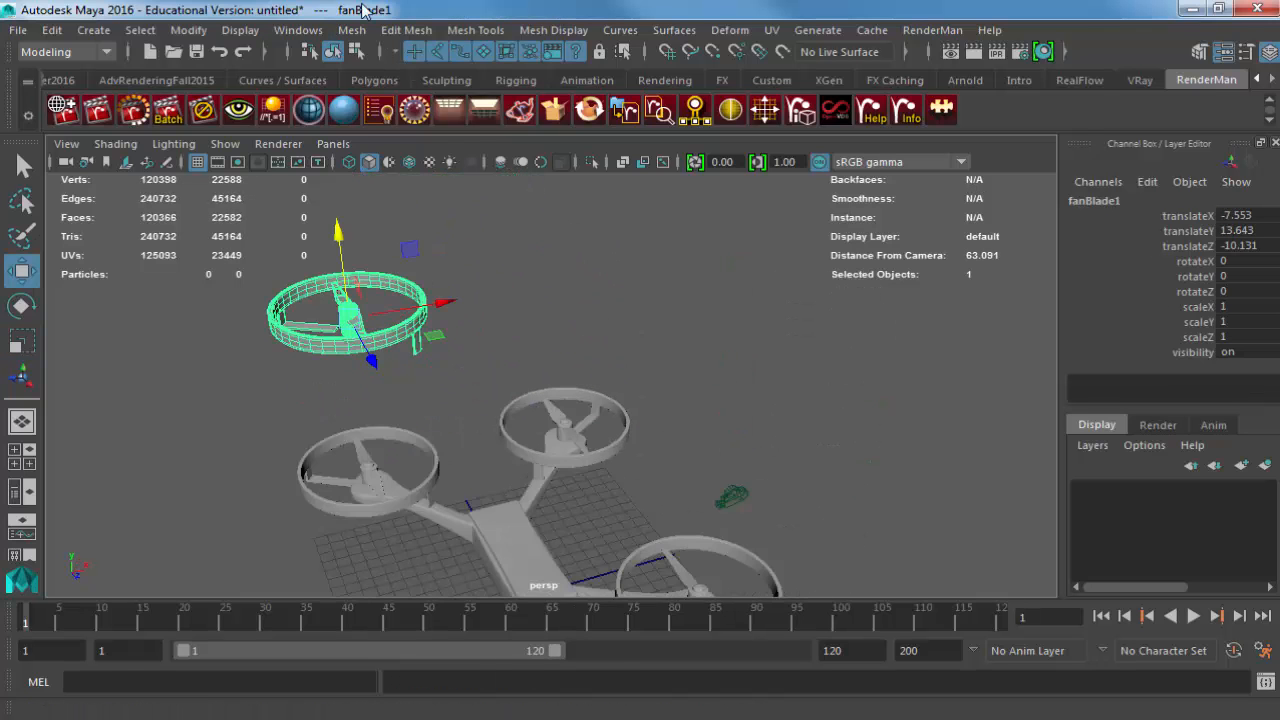
# Apply Mirror Geometry to the raised fanBlade copy in the +X direction, merging vertices with the original.
pyautogui.click(352, 30)
pyautogui.click(535, 302)
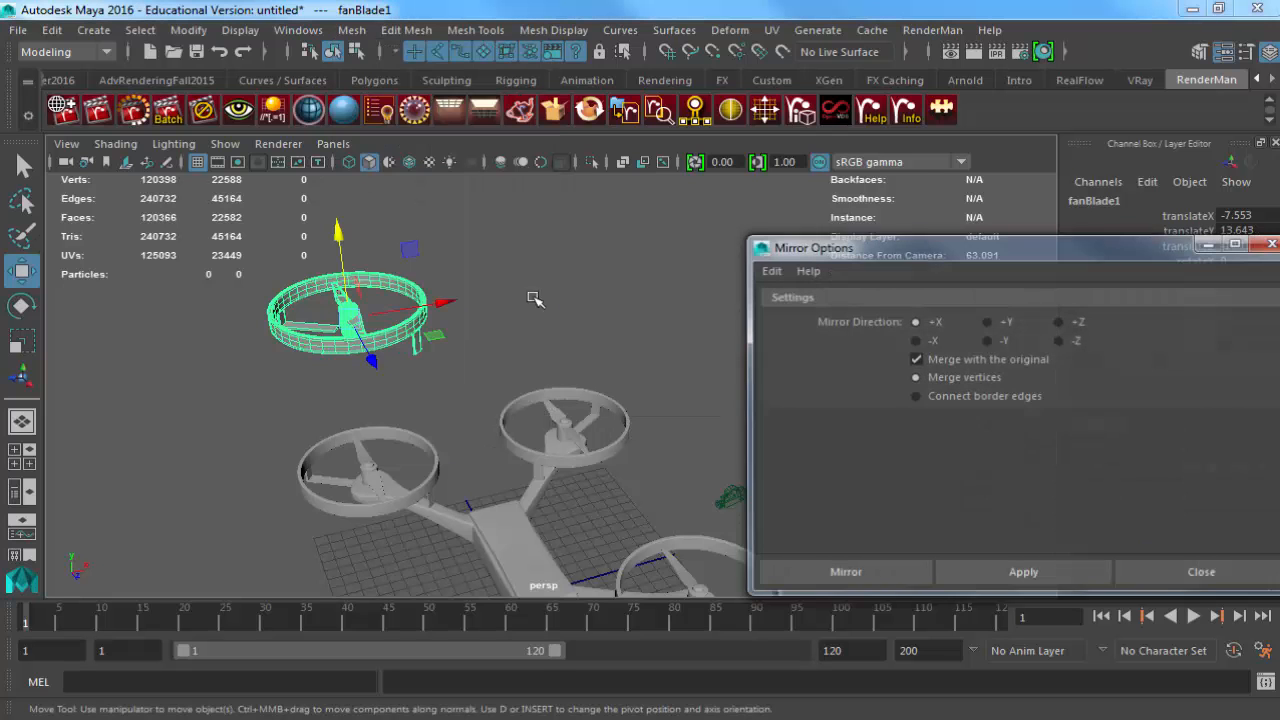
pyautogui.click(846, 574)
pyautogui.keyDown('alt'); pyautogui.moveTo(846, 574); pyautogui.dragTo(842, 470, button='middle'); pyautogui.keyUp('alt')
pyautogui.keyDown('alt'); pyautogui.moveTo(842, 470); pyautogui.dragTo(725, 288, button='right'); pyautogui.keyUp('alt')
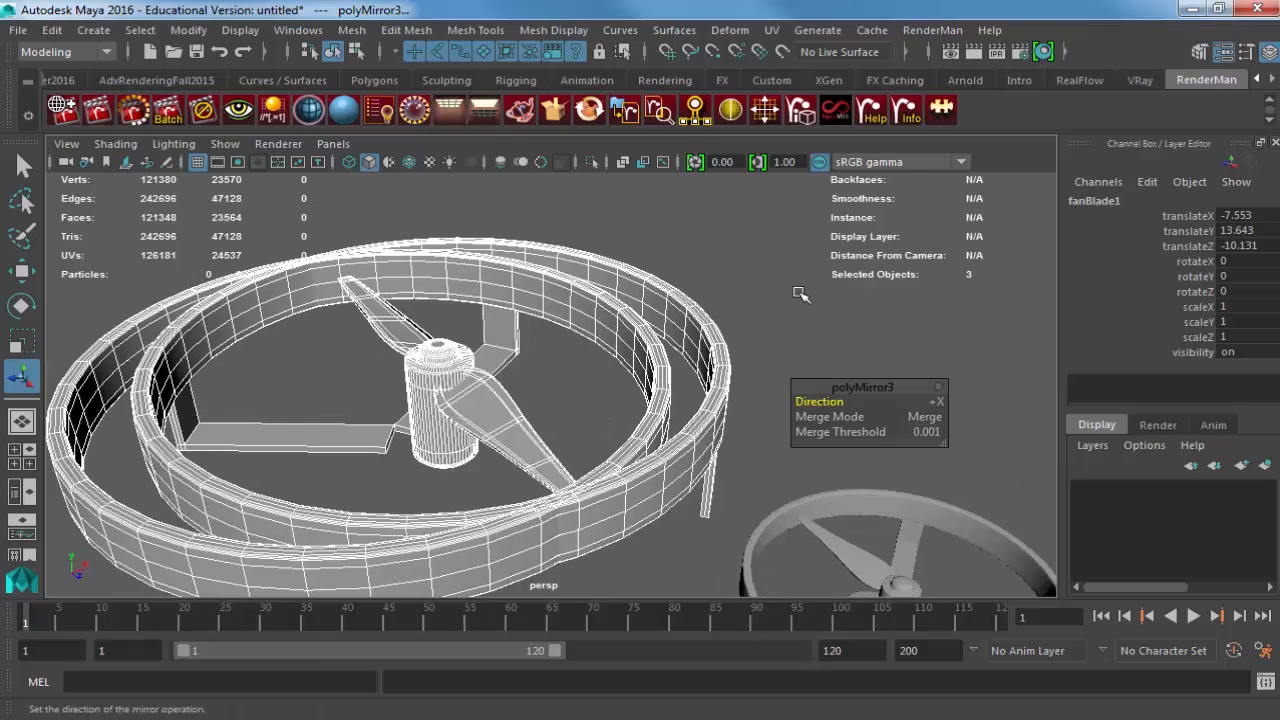
# Try rotating the mirrored guard ring, undo the rotation, and delete the whole raised fanBlade copy.
pyautogui.click(691, 360)
pyautogui.click(704, 346)
pyautogui.press('e')
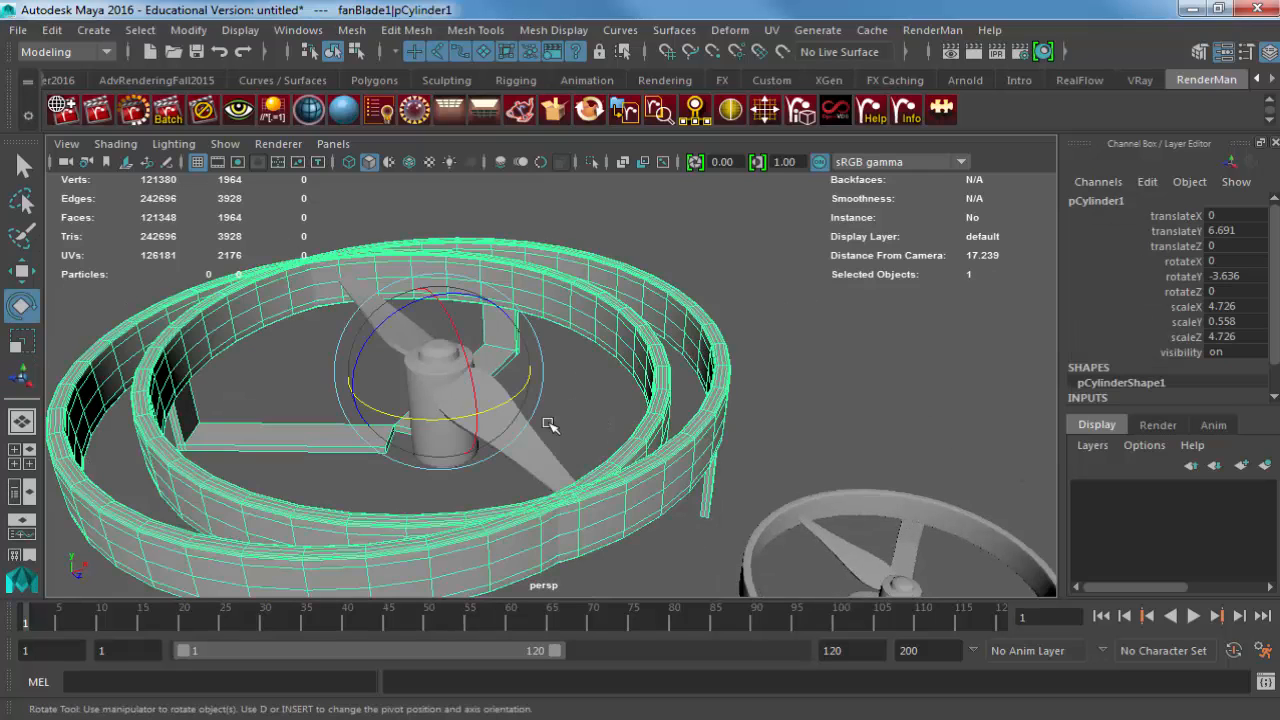
pyautogui.moveTo(517, 448); pyautogui.dragTo(516, 390)
pyautogui.hotkey('ctrl', 'z')
pyautogui.press('Up')
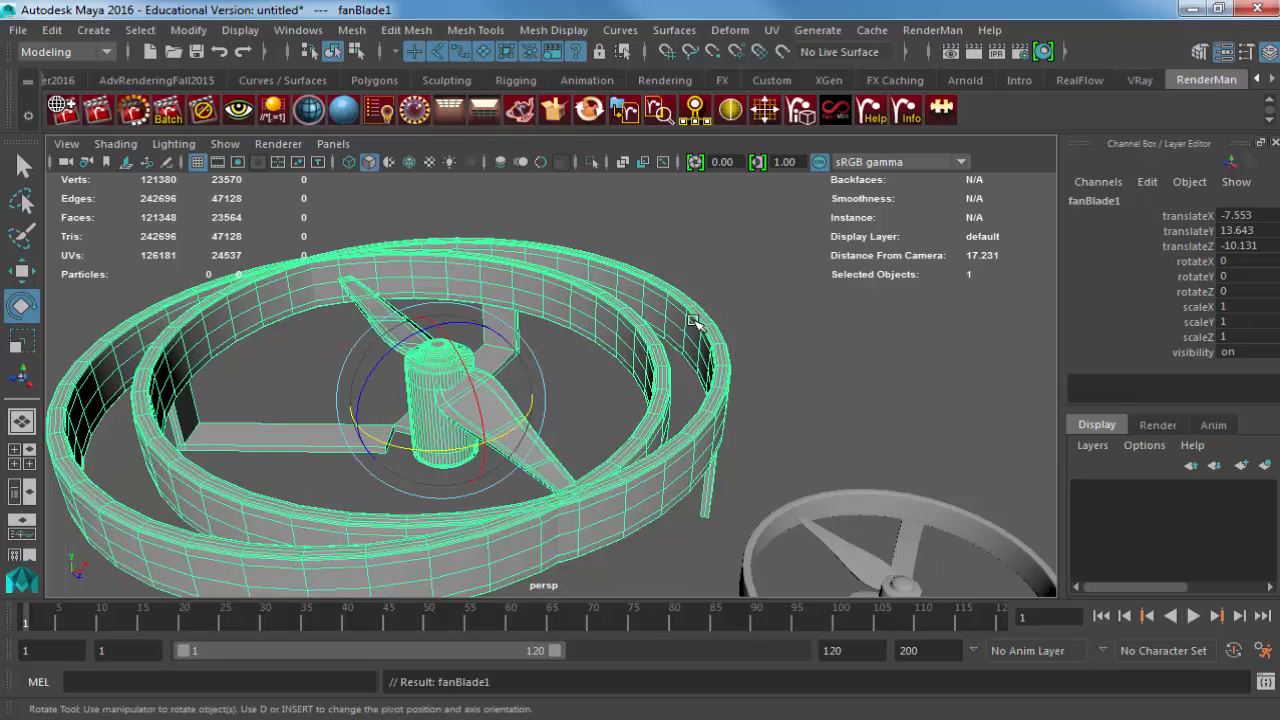
pyautogui.press('Delete')
pyautogui.press('f')
pyautogui.keyDown('alt'); pyautogui.moveTo(718, 463); pyautogui.dragTo(749, 437); pyautogui.keyUp('alt')
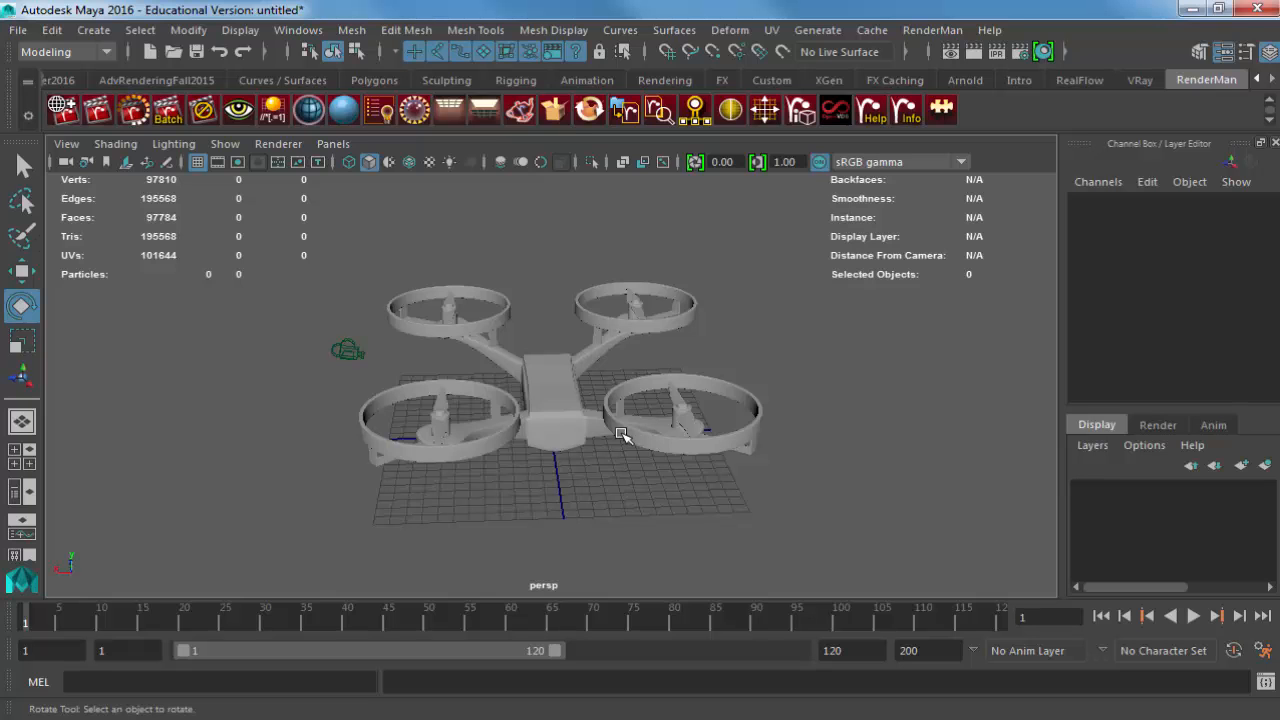
pyautogui.keyDown('alt'); pyautogui.moveTo(603, 337); pyautogui.dragTo(778, 294); pyautogui.keyUp('alt')
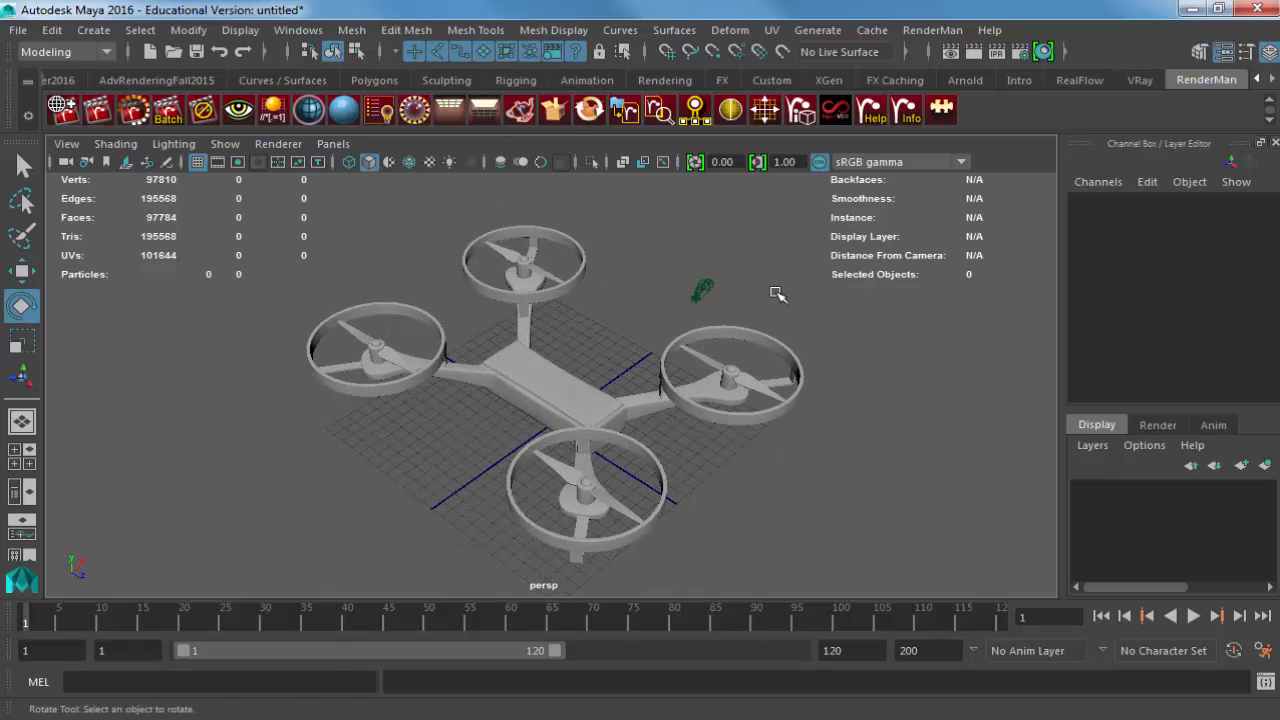
pyautogui.click(703, 289)
pyautogui.click(680, 280)
pyautogui.click(385, 32)
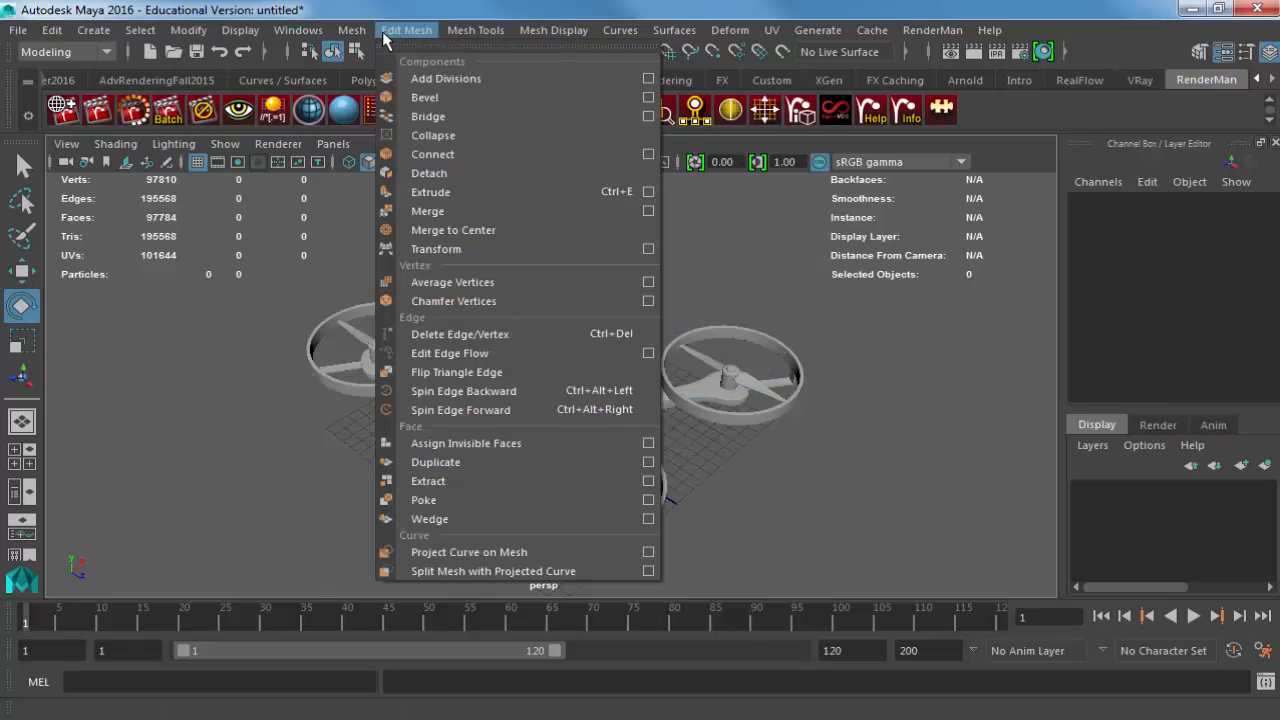
pyautogui.moveTo(475, 30)
pyautogui.moveTo(351, 30)
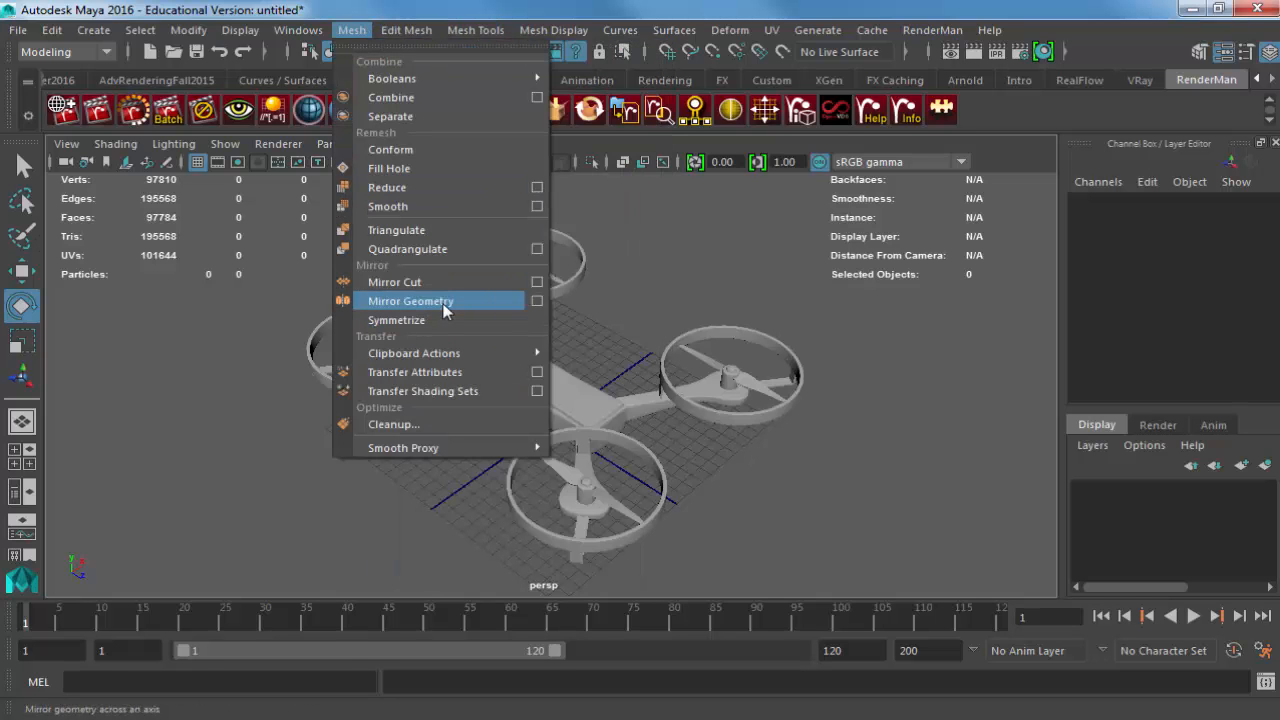
pyautogui.click(680, 282)
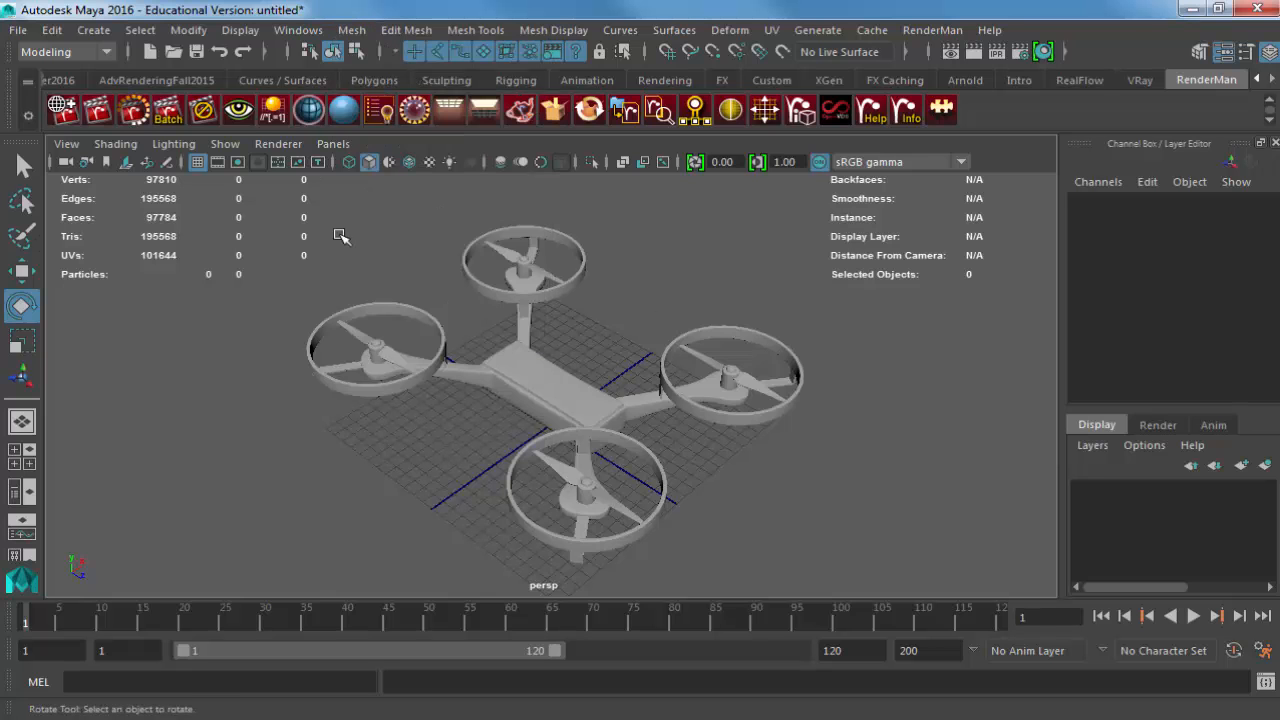
pyautogui.click(210, 144)
pyautogui.click(177, 337)
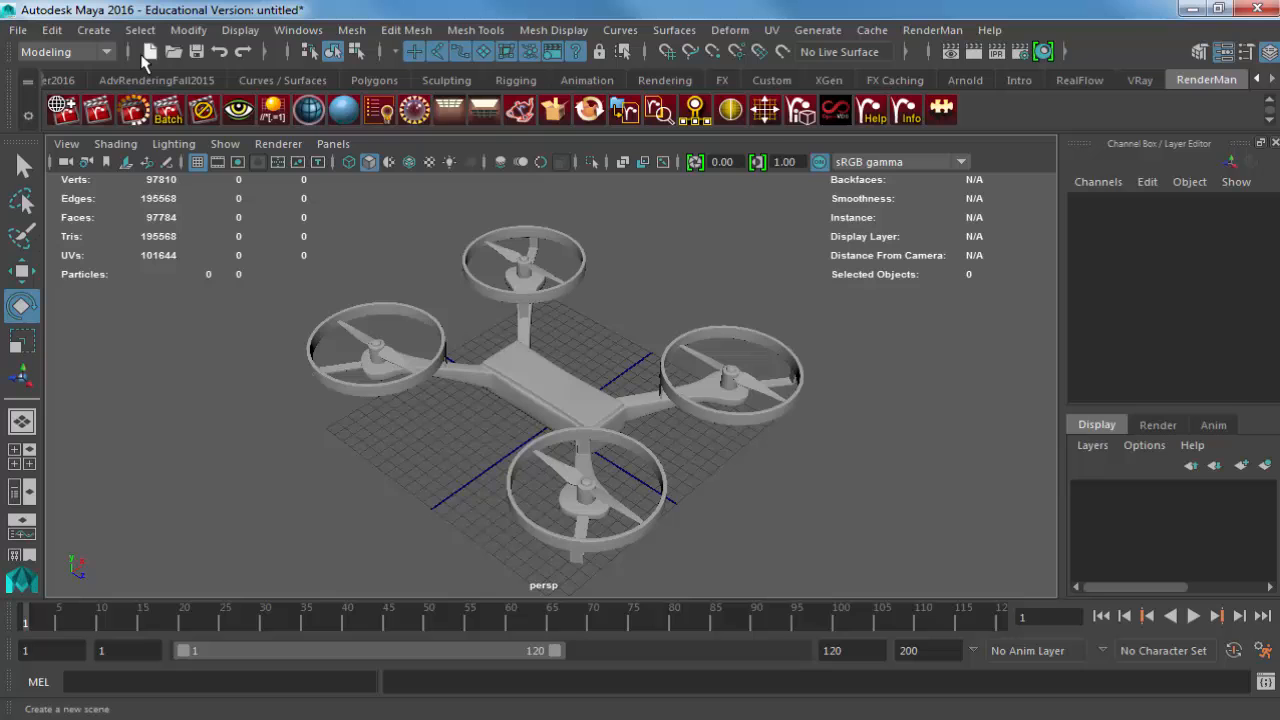
# Create a polygon cube, scale it to about 18.95 × 9.99 × 9.99, and raise it above the drone to a Translate Y of 16.895.
pyautogui.click(93, 30)
pyautogui.moveTo(160, 95)
pyautogui.click(365, 133)
pyautogui.press('r')
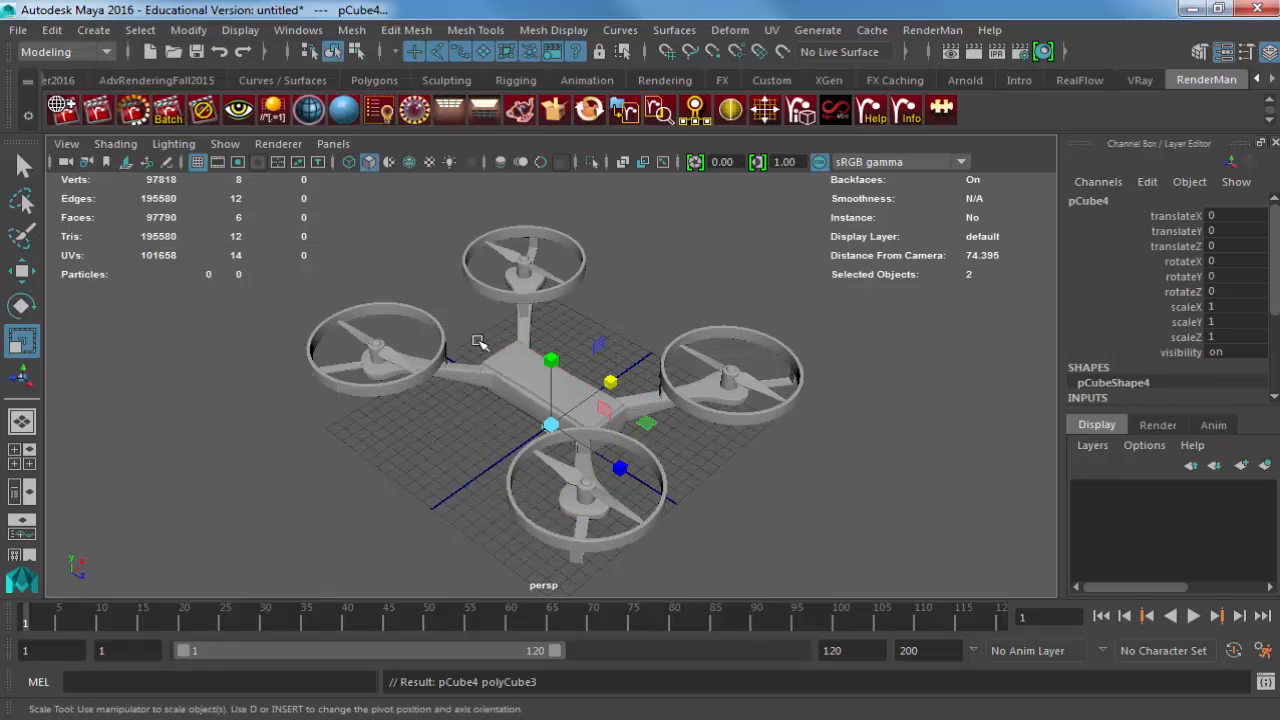
pyautogui.moveTo(611, 370); pyautogui.dragTo(680, 427)
pyautogui.press('w')
pyautogui.moveTo(551, 424); pyautogui.dragTo(560, 225)
# Delete one end face of the raised cube and return to object selection with the open box framed.
pyautogui.rightClick(471, 277)
pyautogui.click(471, 282)
pyautogui.click(461, 285)
pyautogui.press('Delete')
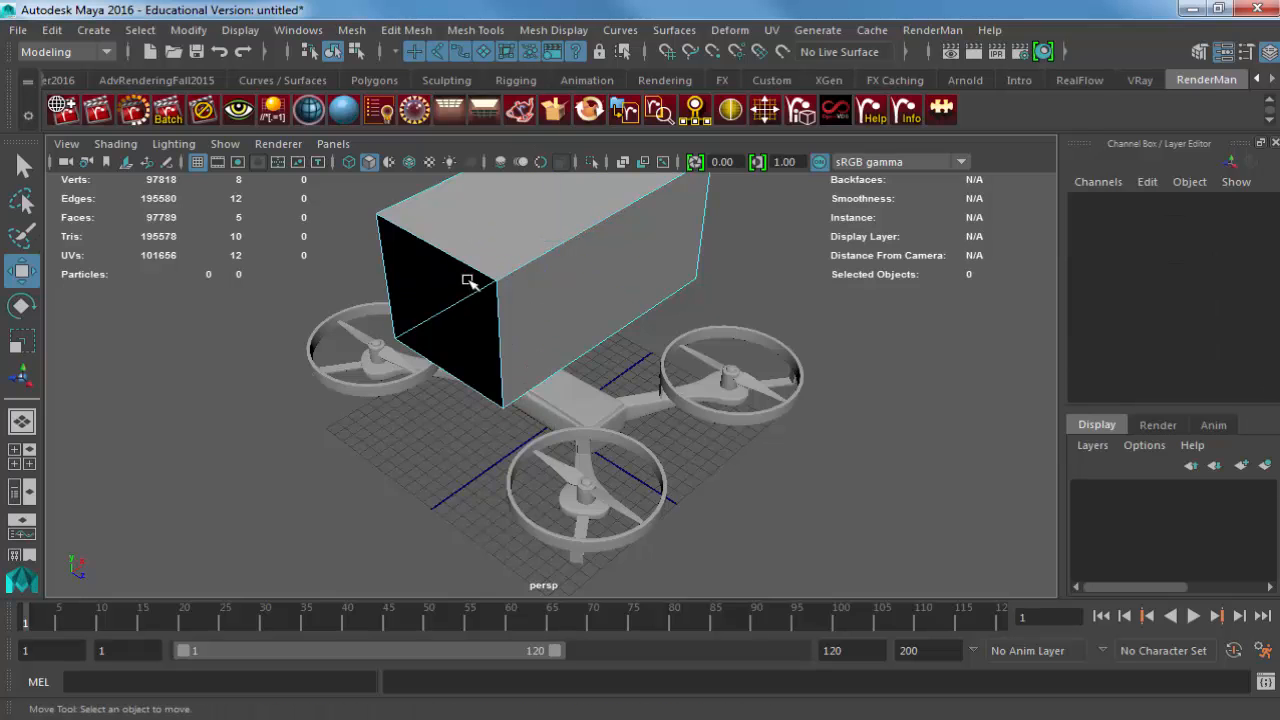
pyautogui.moveTo(461, 285); pyautogui.dragTo(423, 251, button='right')
pyautogui.press('f')
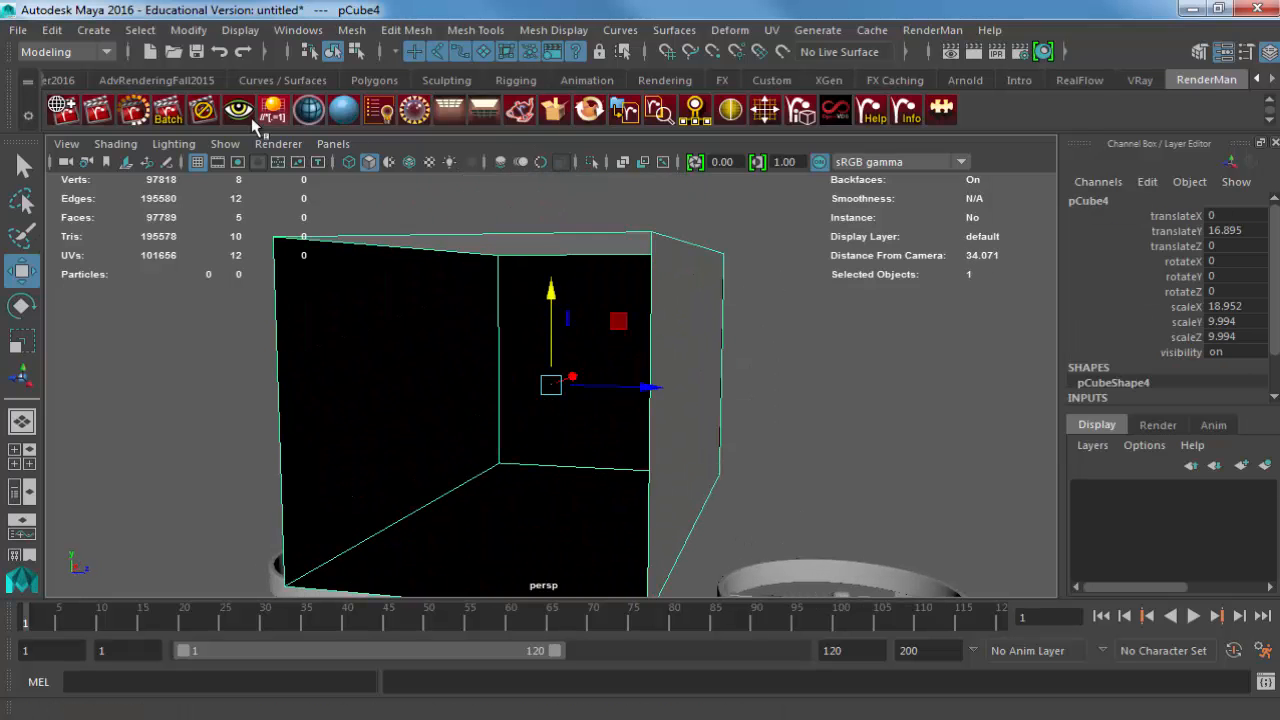
# Enable Two Sided Lighting for the viewport and delete the open test cube.
pyautogui.click(173, 144)
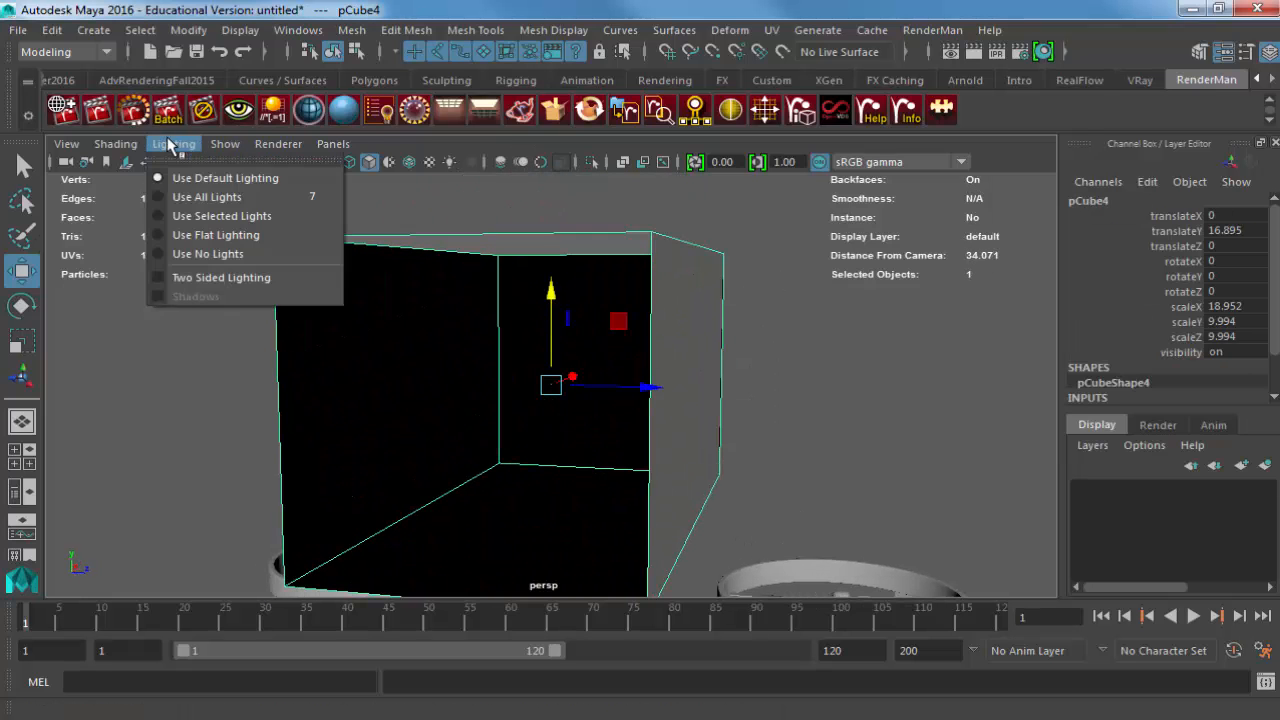
pyautogui.click(197, 277)
pyautogui.keyDown('alt'); pyautogui.moveTo(190, 373); pyautogui.dragTo(251, 366, button='right'); pyautogui.keyUp('alt')
pyautogui.press('Delete')
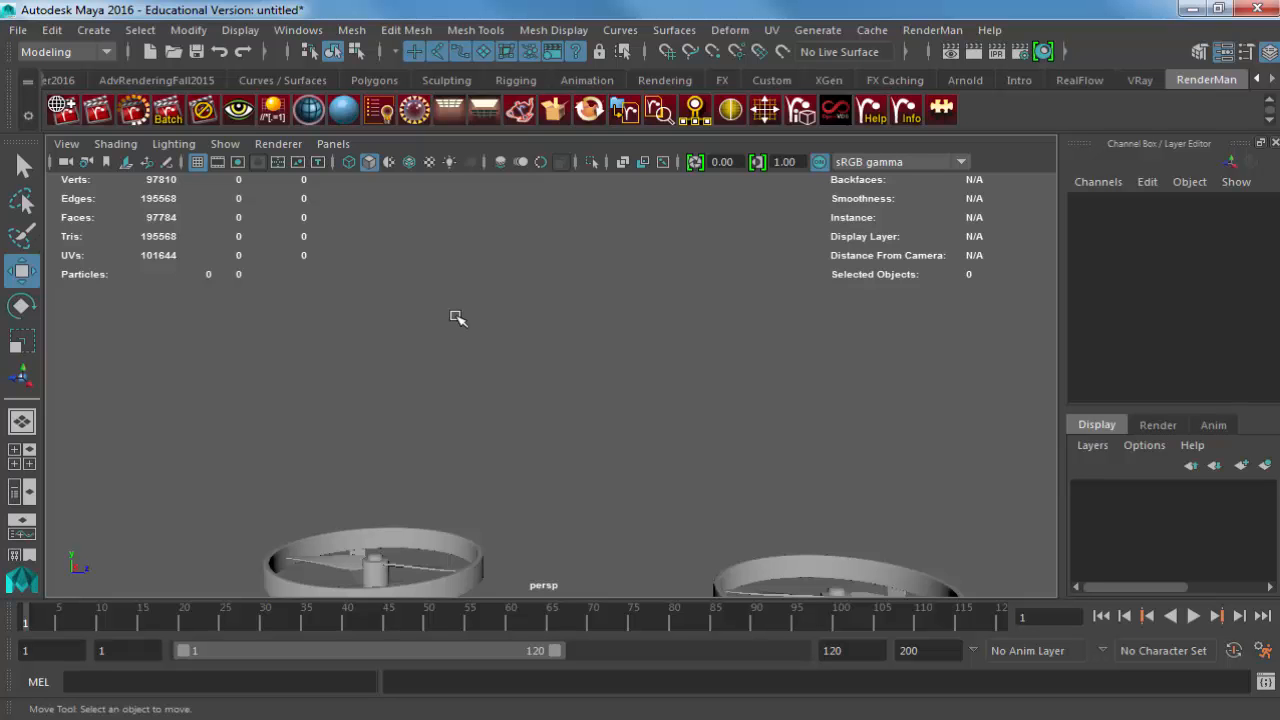
# Group the two blades and the hub cylinder of the propeller in fanBlade_SecondGroup2, leaving out the guard ring.
pyautogui.keyDown('alt'); pyautogui.moveTo(514, 343); pyautogui.dragTo(411, 420); pyautogui.keyUp('alt')
pyautogui.keyDown('alt'); pyautogui.moveTo(720, 422); pyautogui.dragTo(526, 443); pyautogui.keyUp('alt')
pyautogui.click(610, 431)
pyautogui.press('e')
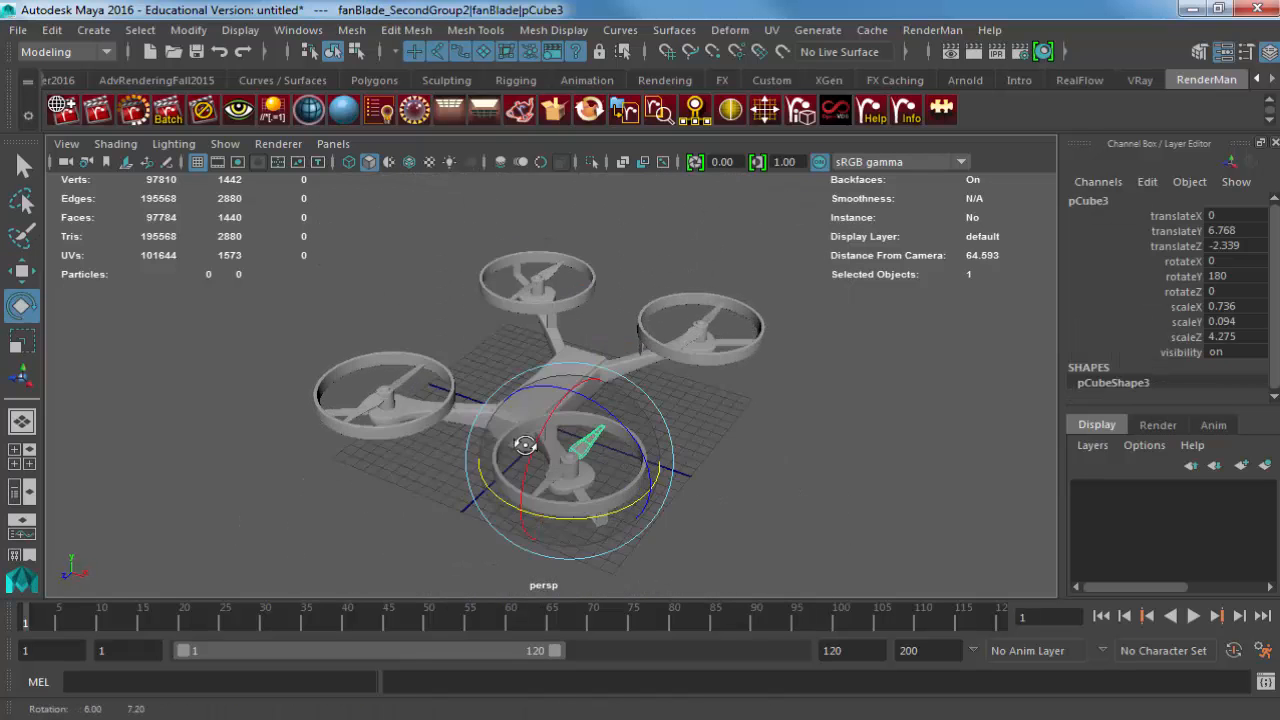
pyautogui.keyDown('alt'); pyautogui.moveTo(526, 443); pyautogui.dragTo(659, 434, button='right'); pyautogui.keyUp('alt')
pyautogui.keyDown('alt'); pyautogui.moveTo(659, 434); pyautogui.dragTo(640, 391, button='middle'); pyautogui.keyUp('alt')
pyautogui.press('Up')
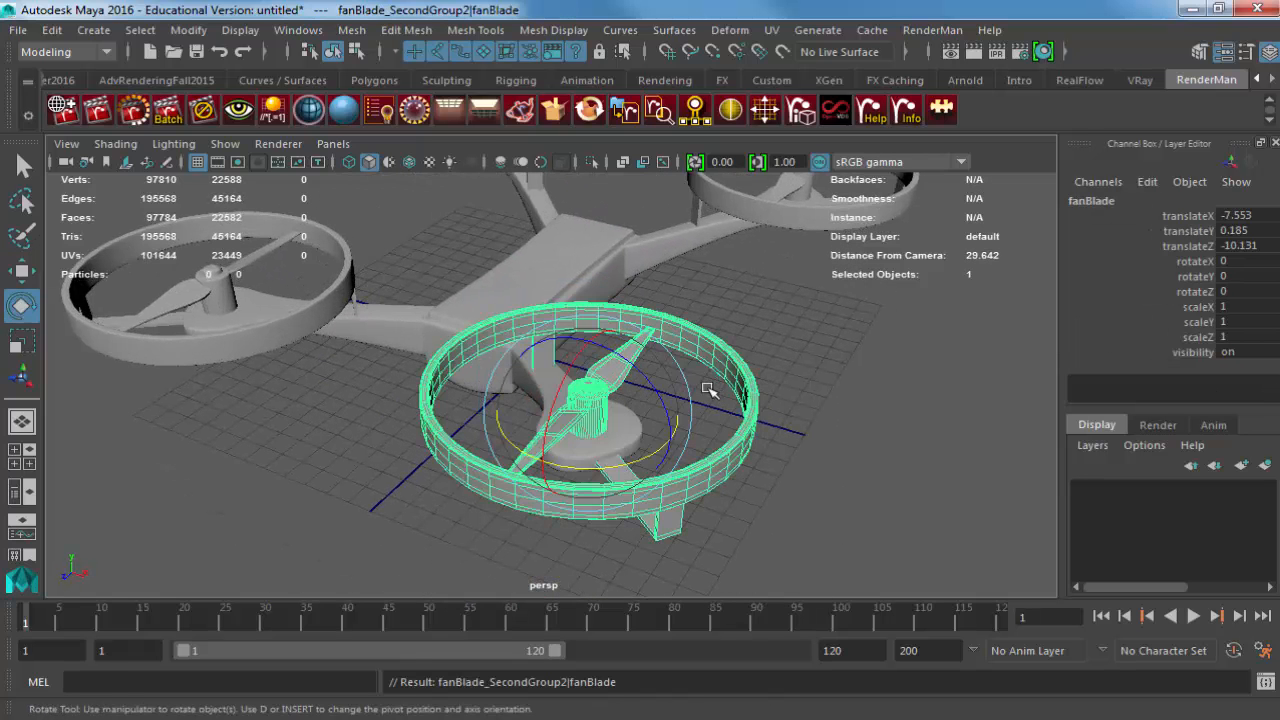
pyautogui.click(815, 345)
pyautogui.click(614, 368)
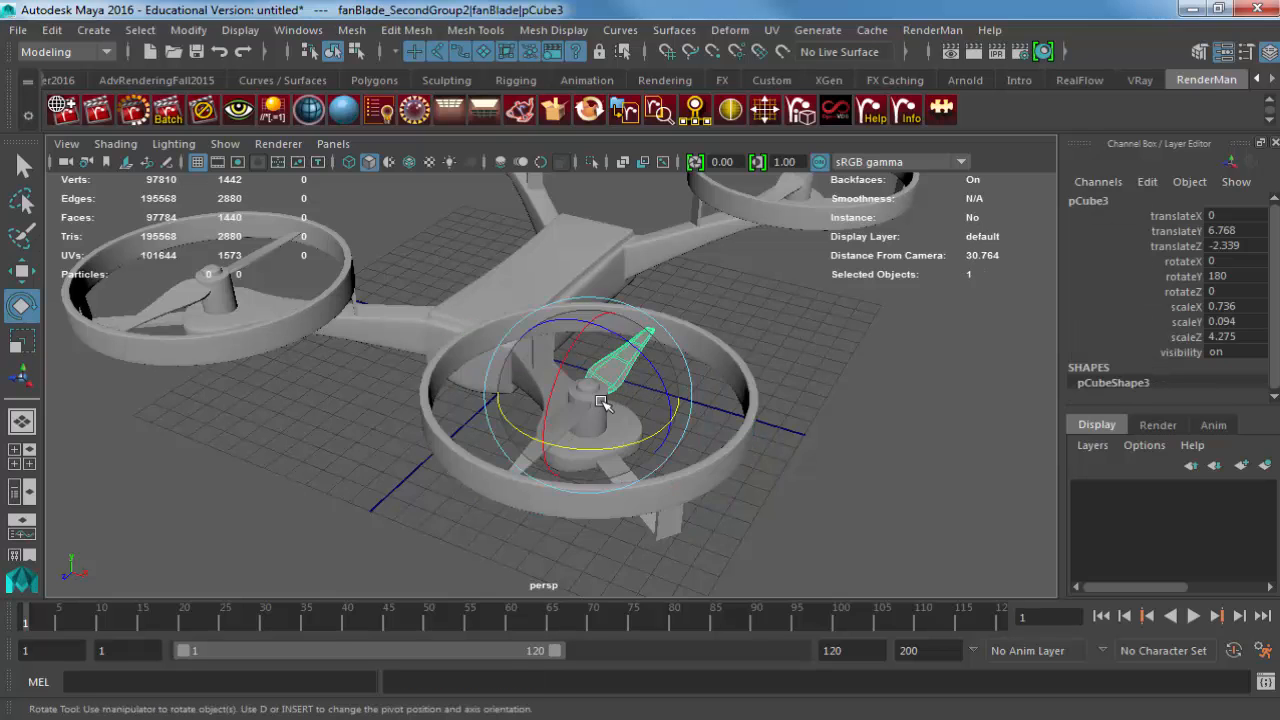
pyautogui.press('q')
pyautogui.keyDown('shift'); pyautogui.click(598, 407); pyautogui.keyUp('shift')
pyautogui.keyDown('shift'); pyautogui.click(556, 430); pyautogui.keyUp('shift')
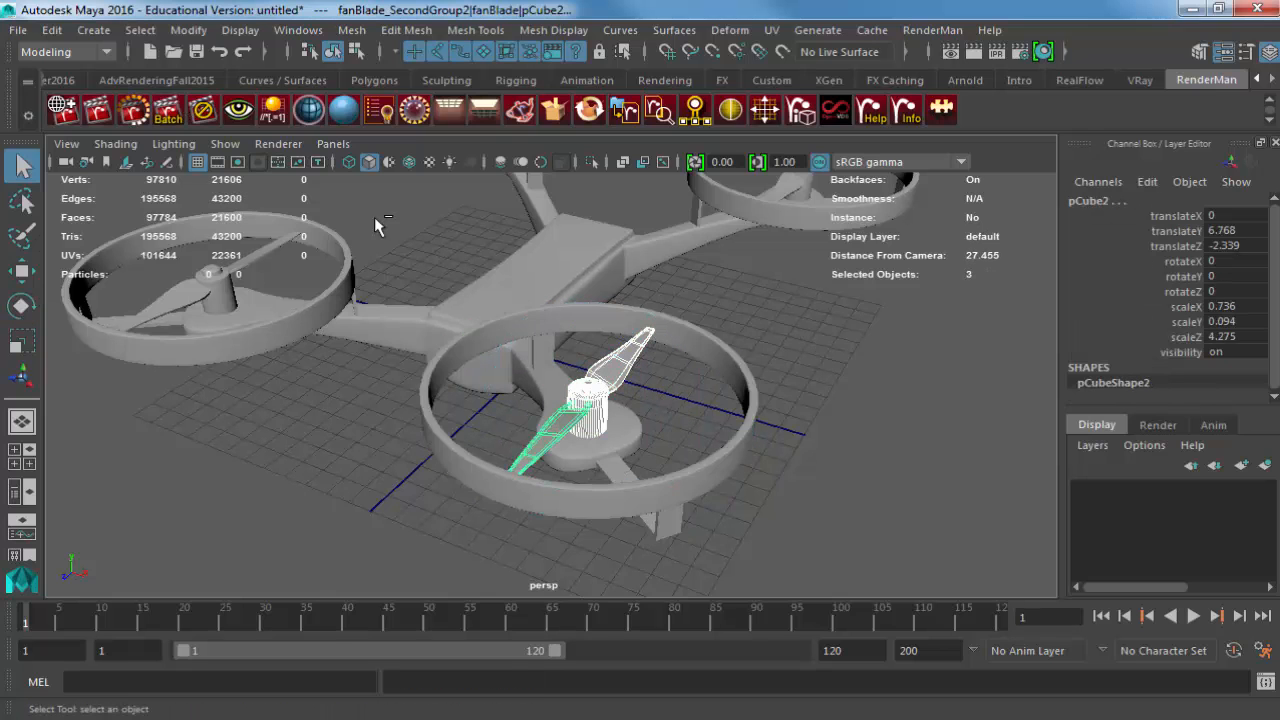
pyautogui.hotkey('ctrl', 'g')
# Try spinning the new propeller group about its Y axis and undo the rotation.
pyautogui.click(187, 30)
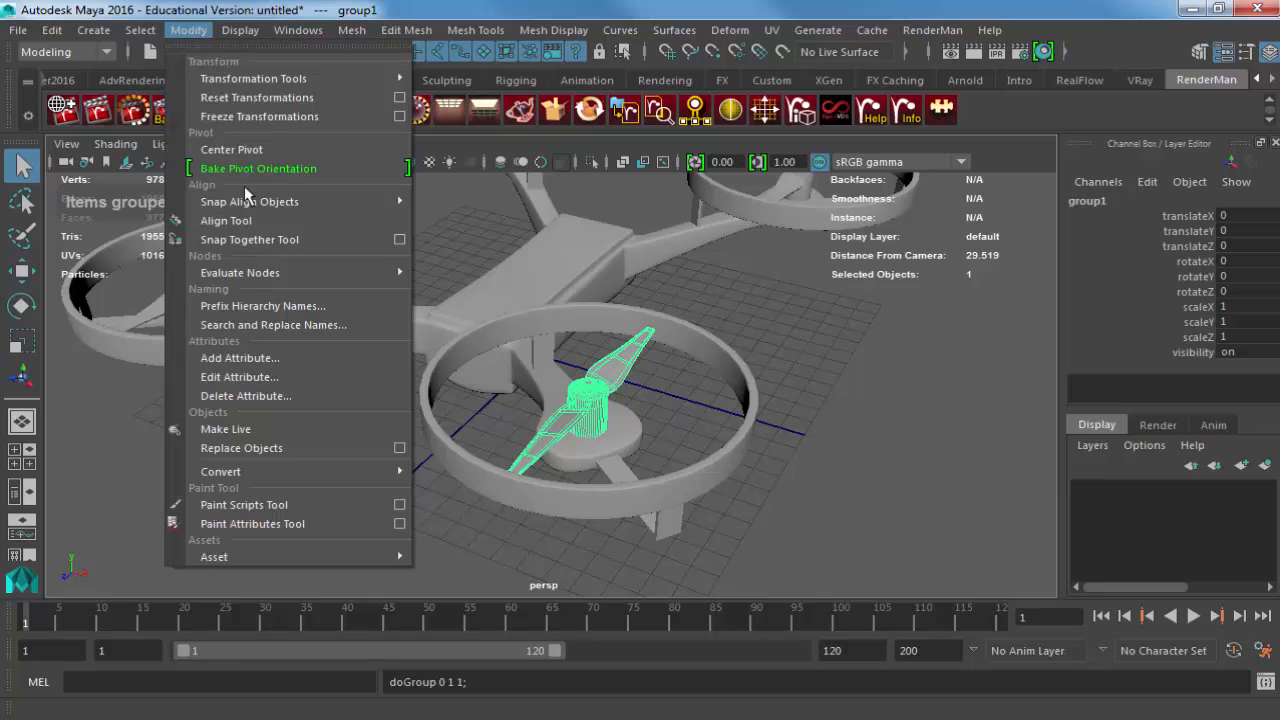
pyautogui.press('Escape')
pyautogui.press('e')
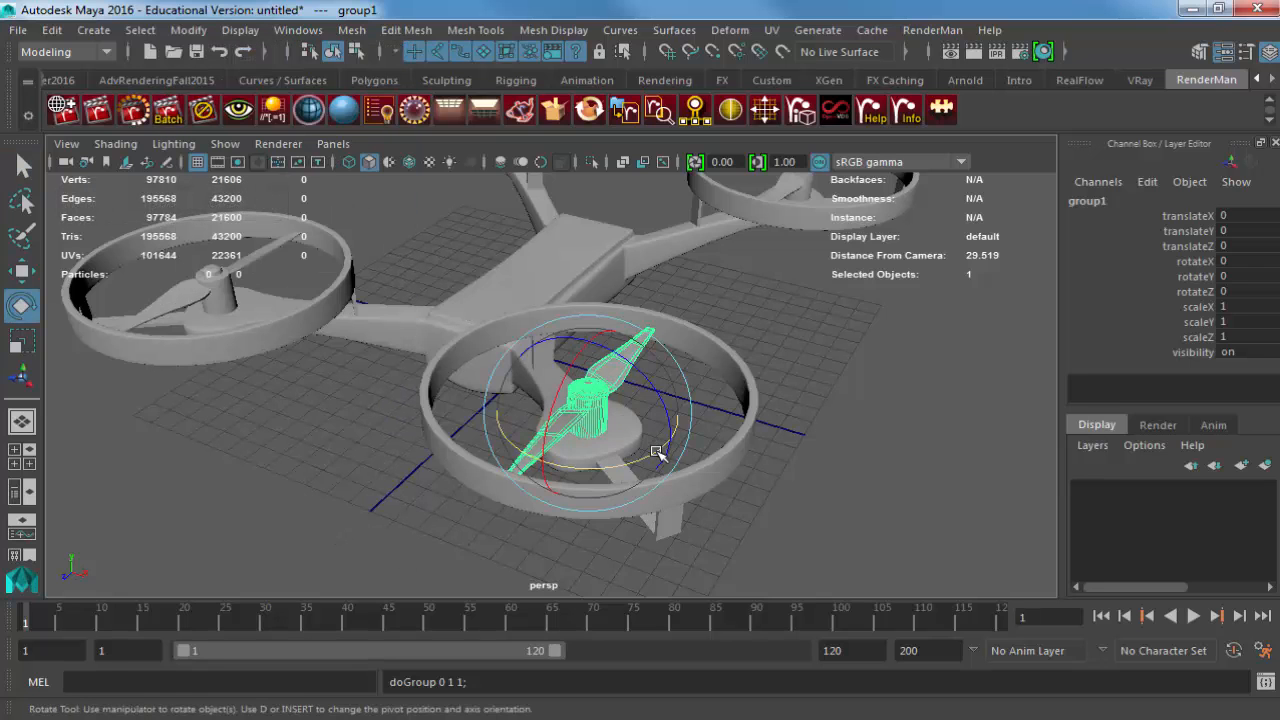
pyautogui.moveTo(418, 352); pyautogui.dragTo(400, 686)
pyautogui.hotkey('ctrl', 'z')
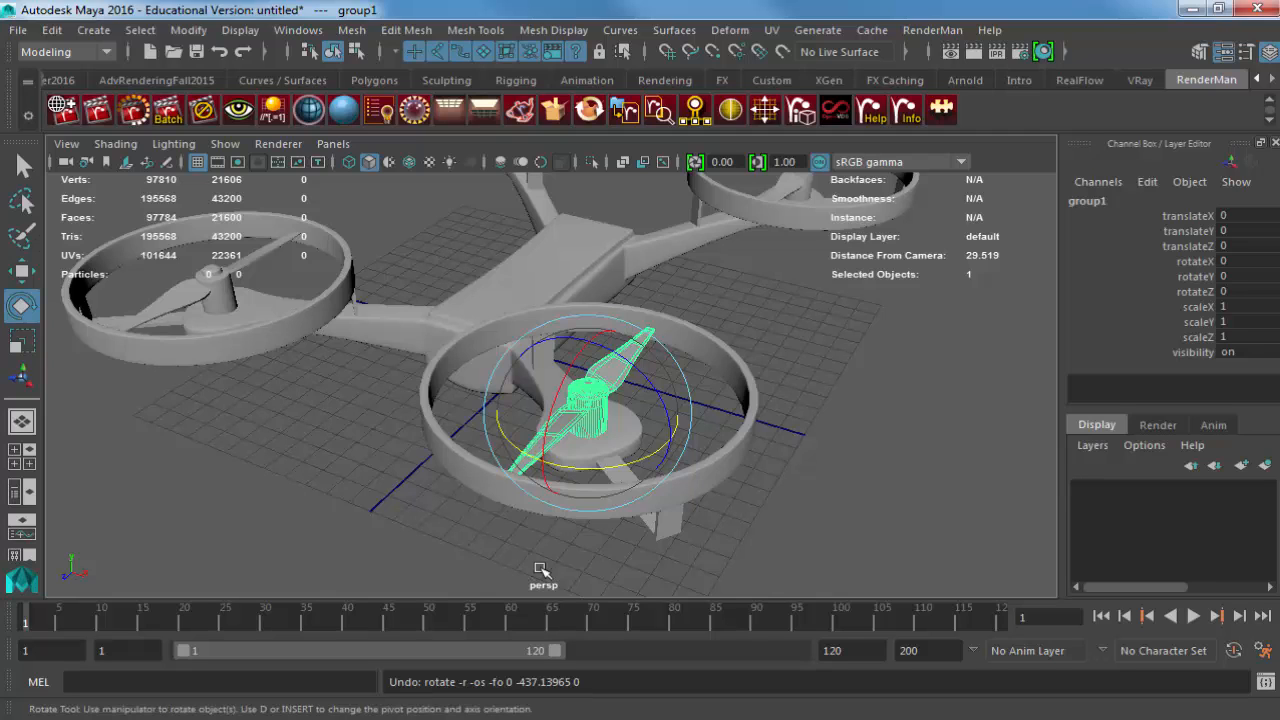
# Center the propeller group's pivot, try spinning the group about its Y axis, and undo both the rotation and the pivot change.
pyautogui.keyDown('alt'); pyautogui.moveTo(777, 517); pyautogui.dragTo(648, 465); pyautogui.keyUp('alt')
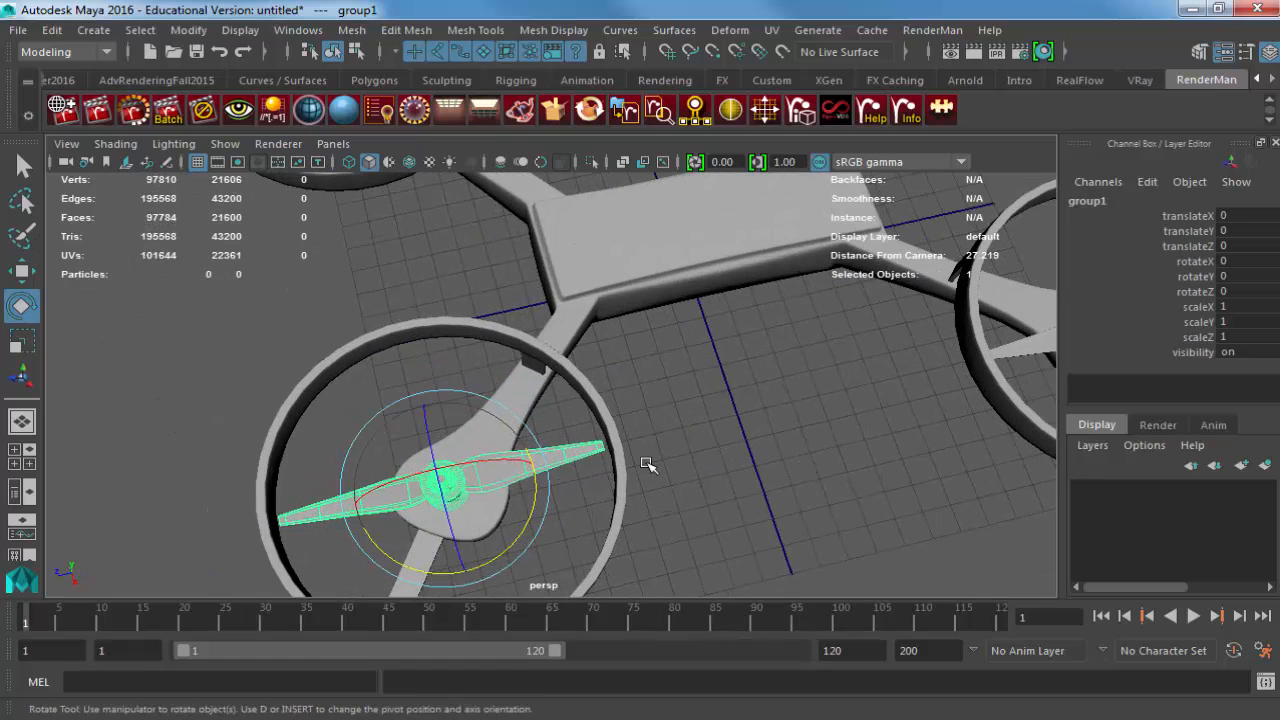
pyautogui.click(560, 452)
pyautogui.press('w')
pyautogui.moveTo(386, 495); pyautogui.dragTo(400, 488)
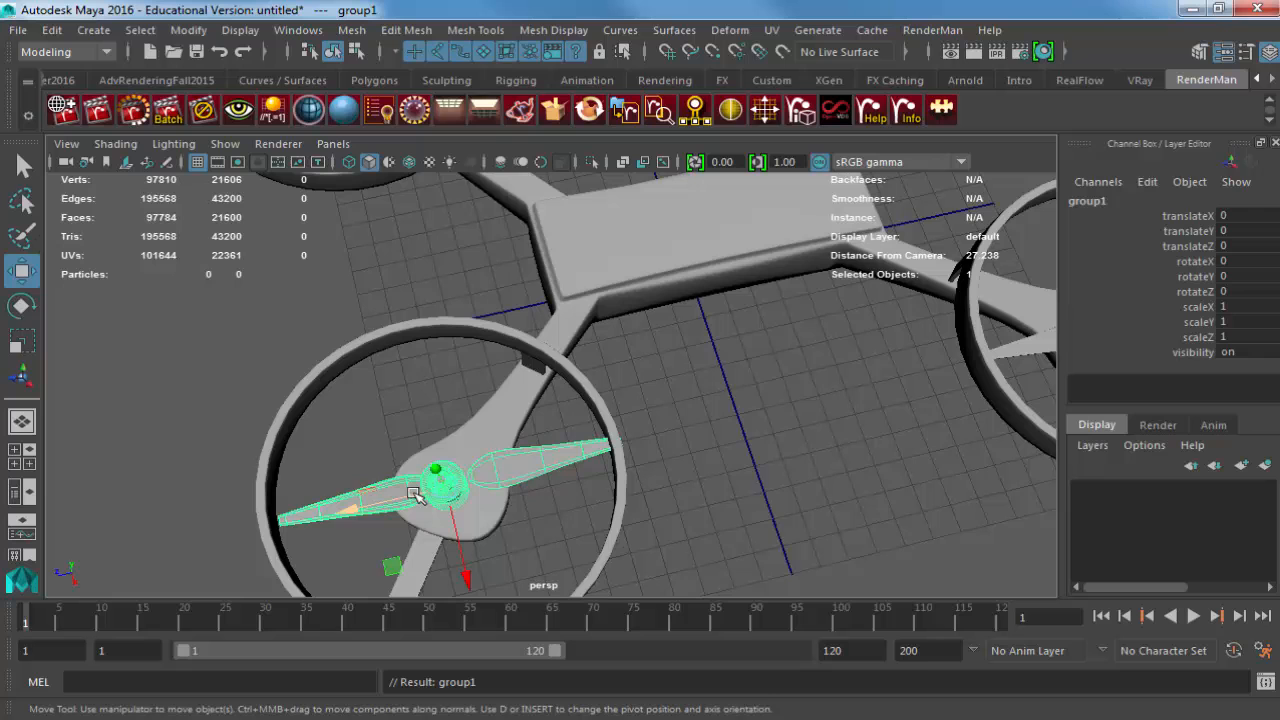
pyautogui.click(188, 30)
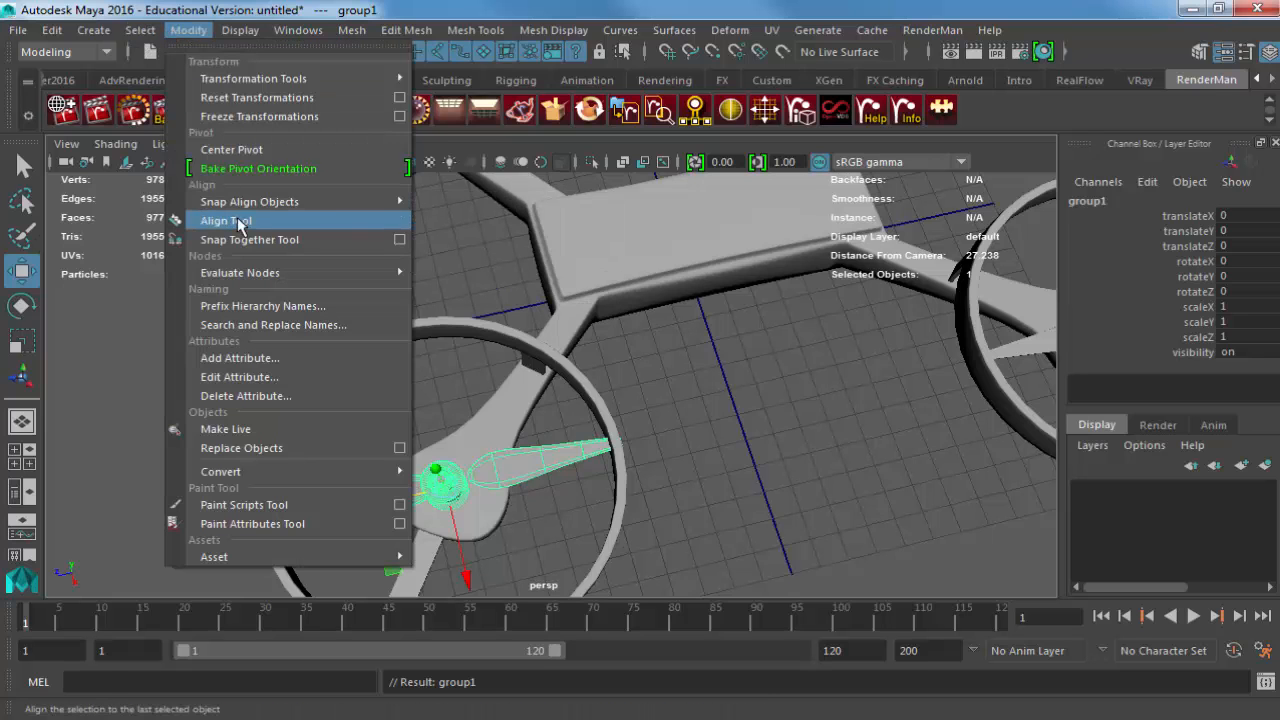
pyautogui.click(245, 150)
pyautogui.press('e')
pyautogui.moveTo(548, 511); pyautogui.dragTo(443, 477)
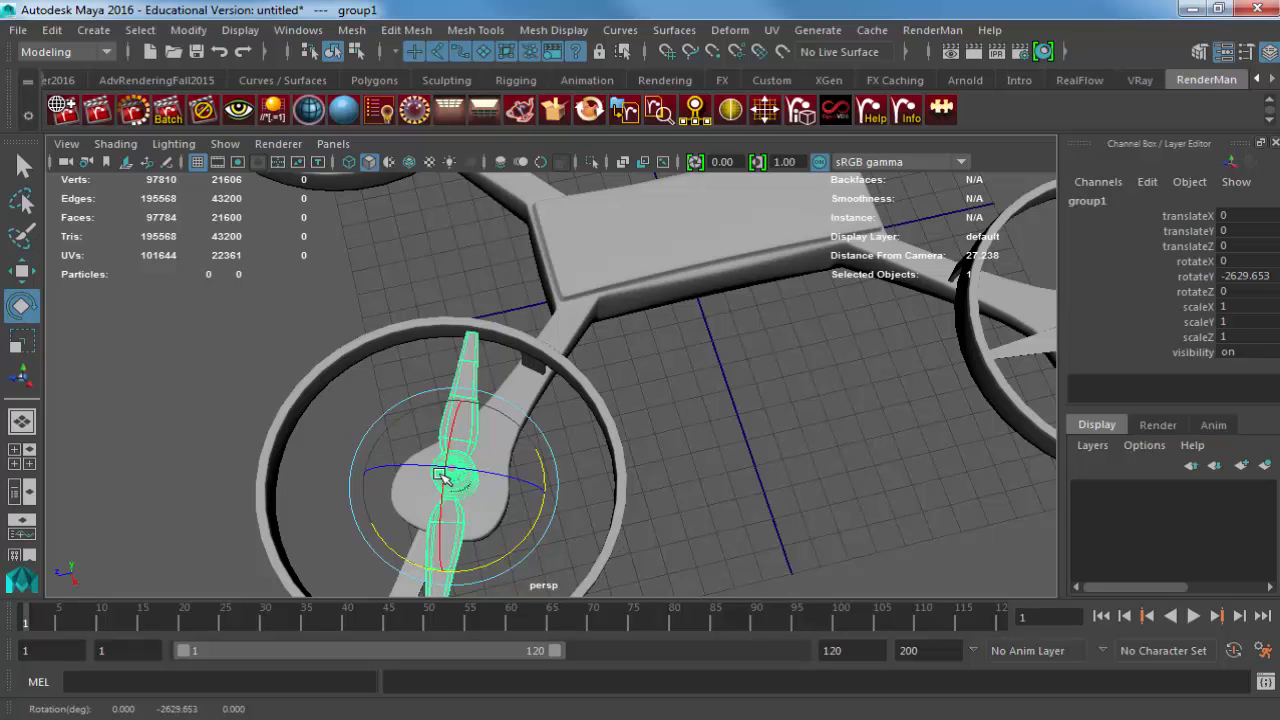
pyautogui.hotkey('ctrl', 'z')
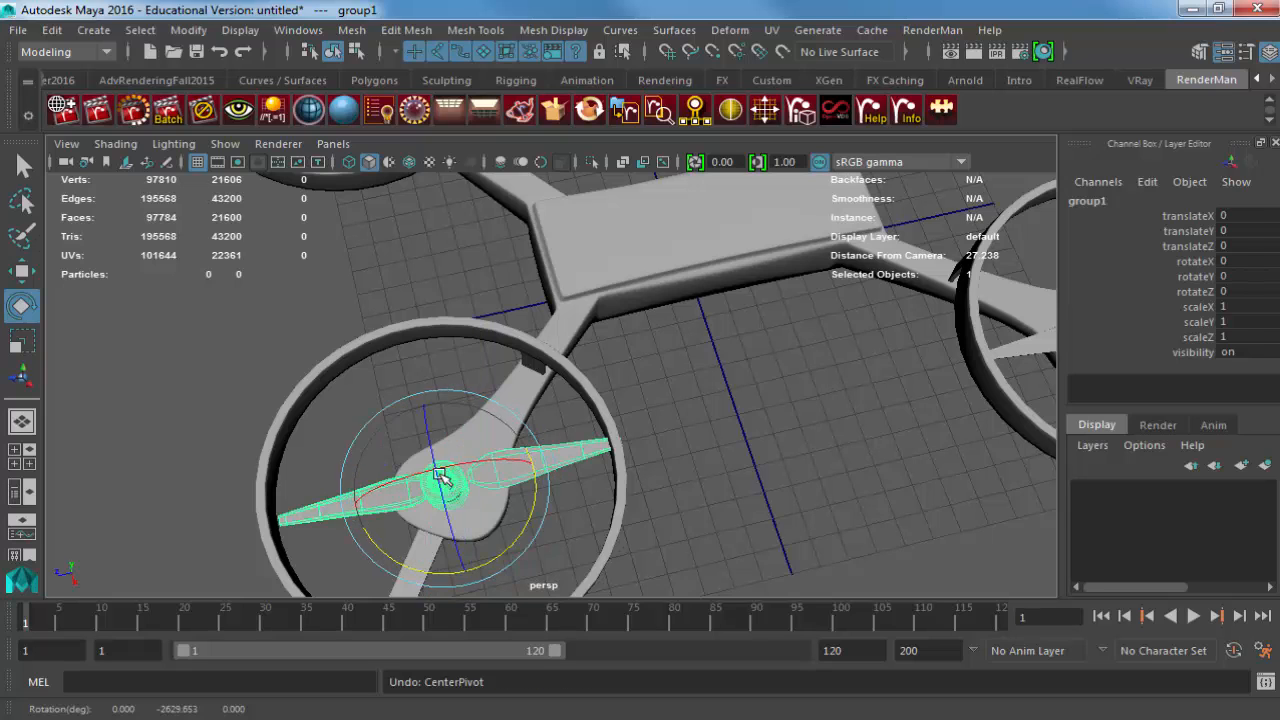
# Duplicate all four propeller assemblies together as complete groups, including their guard rings, blades and hubs.
pyautogui.keyDown('alt'); pyautogui.moveTo(674, 516); pyautogui.dragTo(551, 471); pyautogui.keyUp('alt')
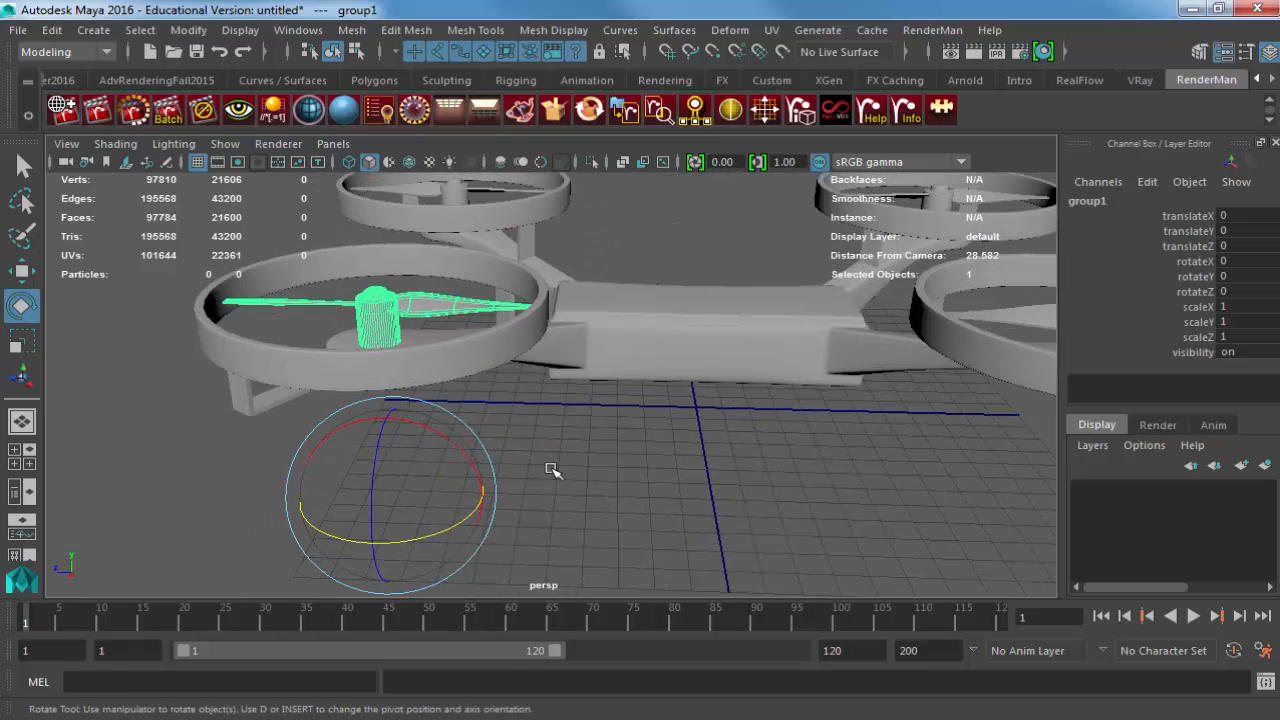
pyautogui.click(491, 363)
pyautogui.press('Up')
pyautogui.keyDown('alt'); pyautogui.moveTo(491, 365); pyautogui.dragTo(570, 310); pyautogui.keyUp('alt')
pyautogui.click(530, 210)
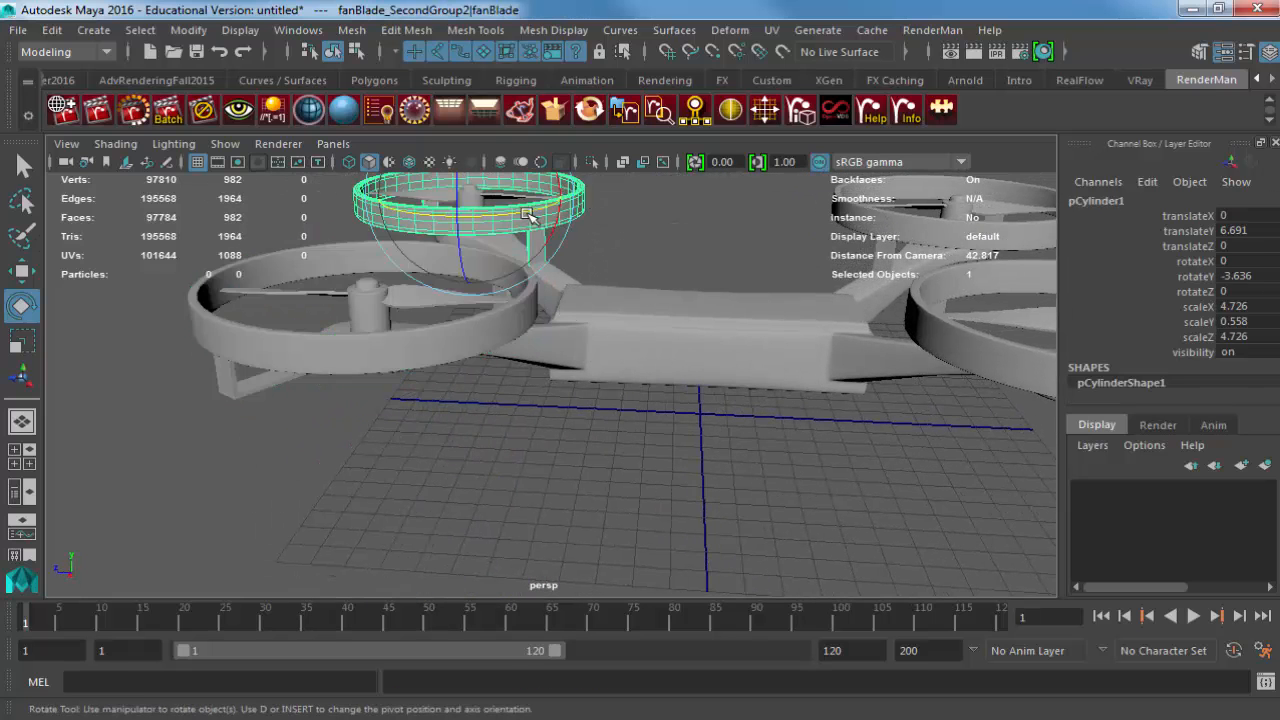
pyautogui.keyDown('shift'); pyautogui.click(467, 322); pyautogui.keyUp('shift')
pyautogui.keyDown('alt'); pyautogui.moveTo(555, 322); pyautogui.dragTo(650, 375, button='middle'); pyautogui.keyUp('alt')
pyautogui.keyDown('shift'); pyautogui.click(722, 283); pyautogui.keyUp('shift')
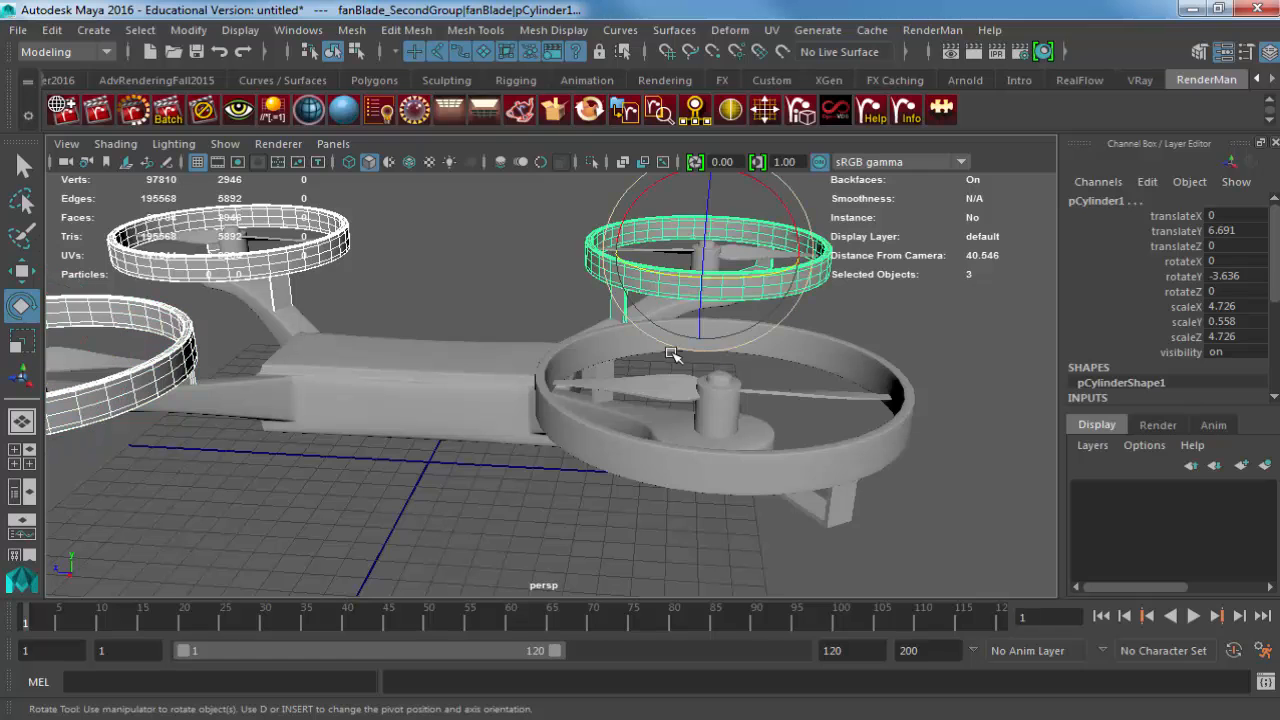
pyautogui.keyDown('shift'); pyautogui.click(607, 345); pyautogui.keyUp('shift')
pyautogui.press('Up')
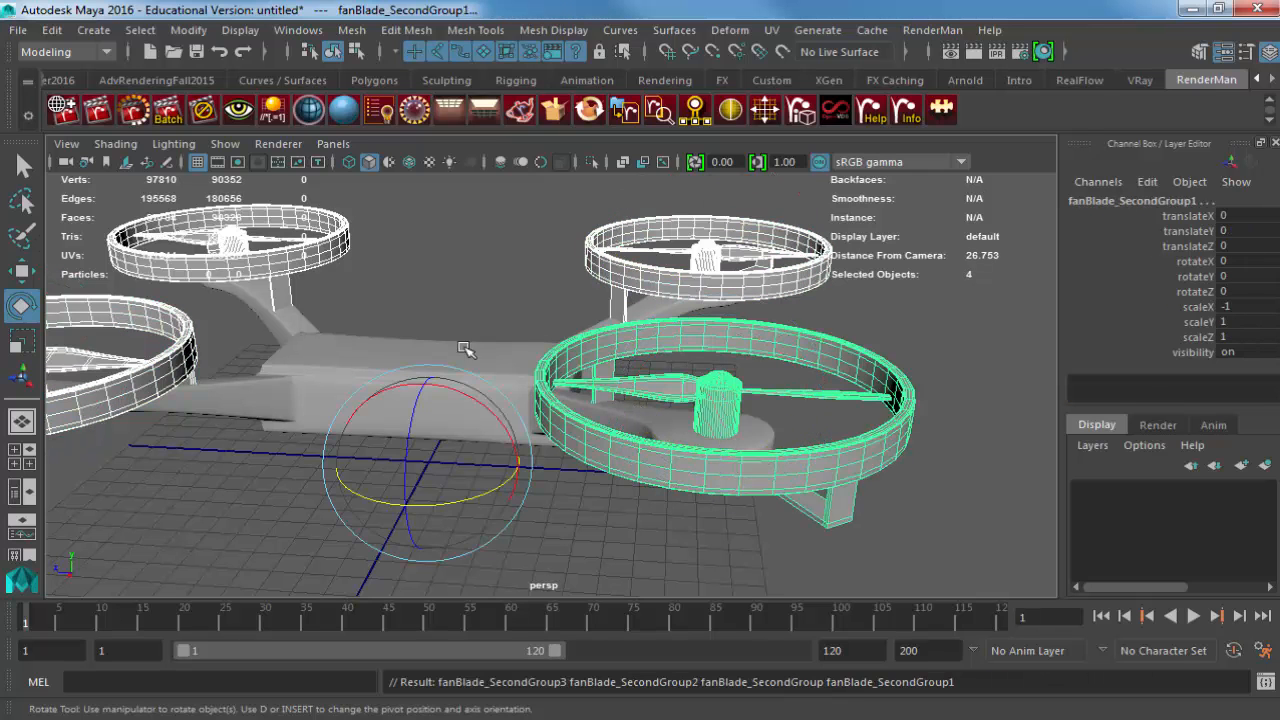
pyautogui.hotkey('ctrl', 'd')
# Flip the four duplicated propeller groups vertically with Scale Y -1 and raise them about 10.4 units in Y to sit beneath the arms.
pyautogui.keyDown('alt'); pyautogui.moveTo(465, 348); pyautogui.dragTo(462, 336); pyautogui.keyUp('alt')
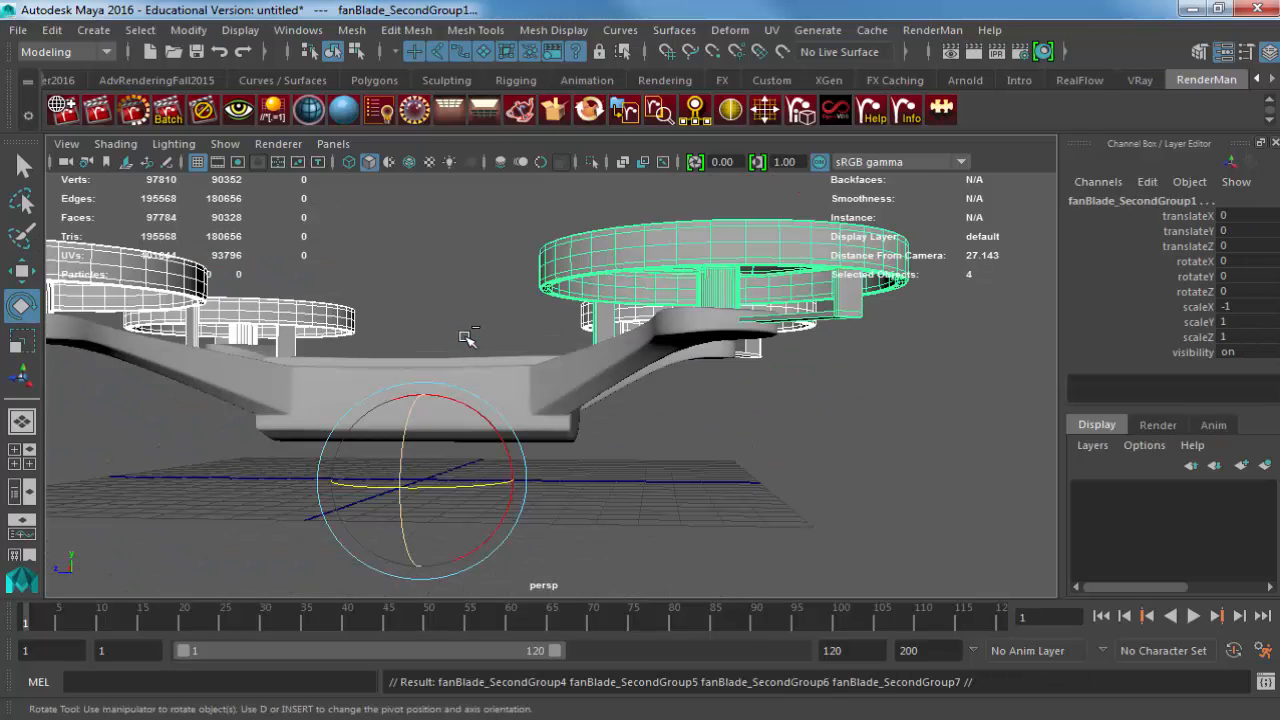
pyautogui.press('r')
pyautogui.doubleClick(1233, 320)
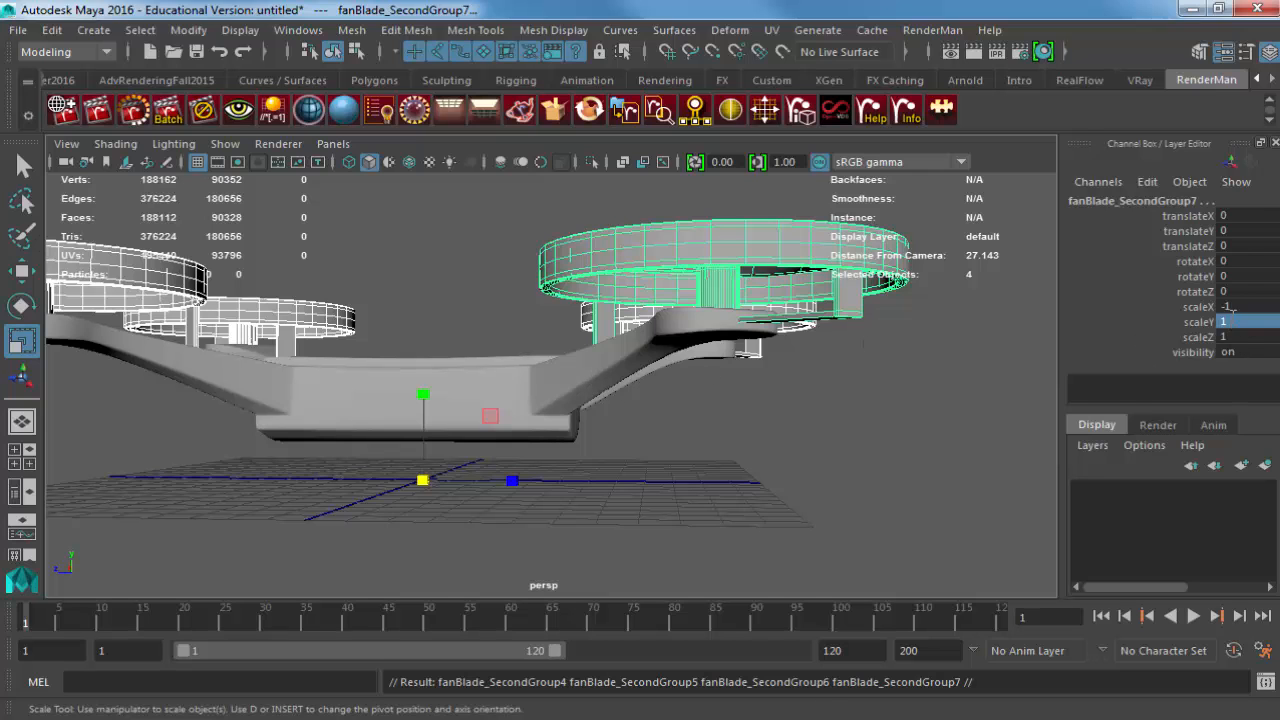
pyautogui.press('Return')
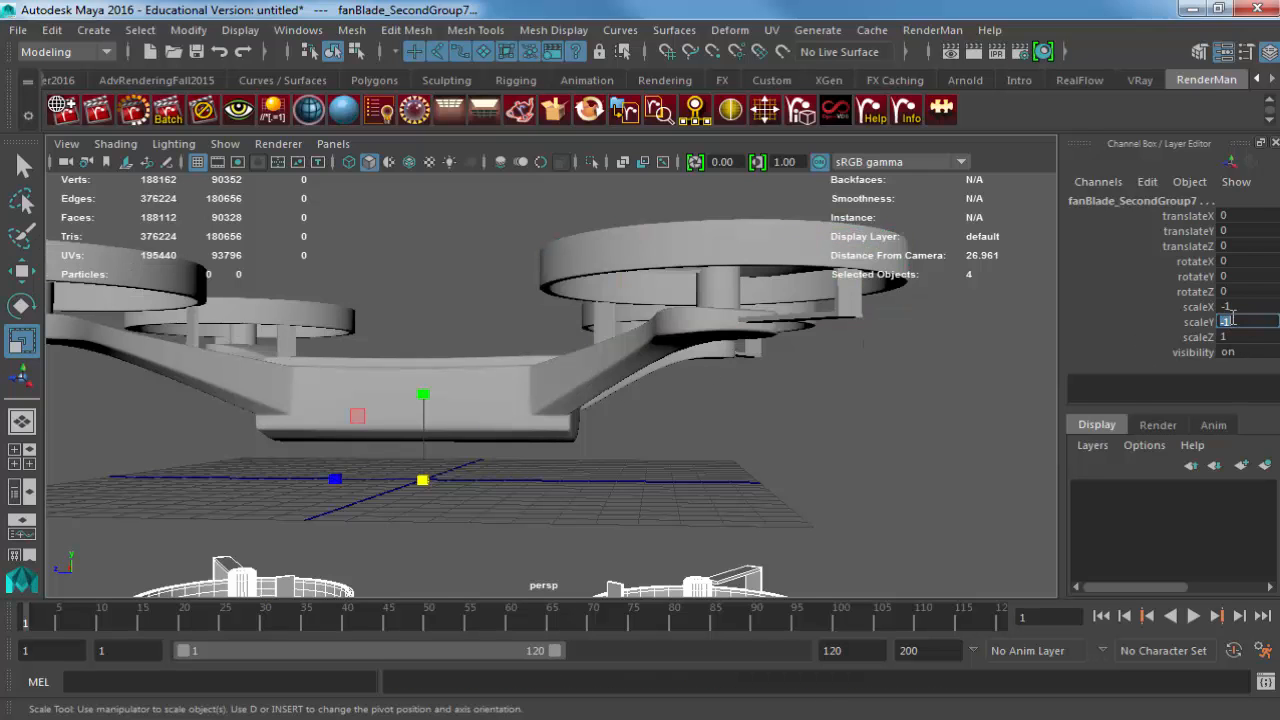
pyautogui.press('a')
pyautogui.press('w')
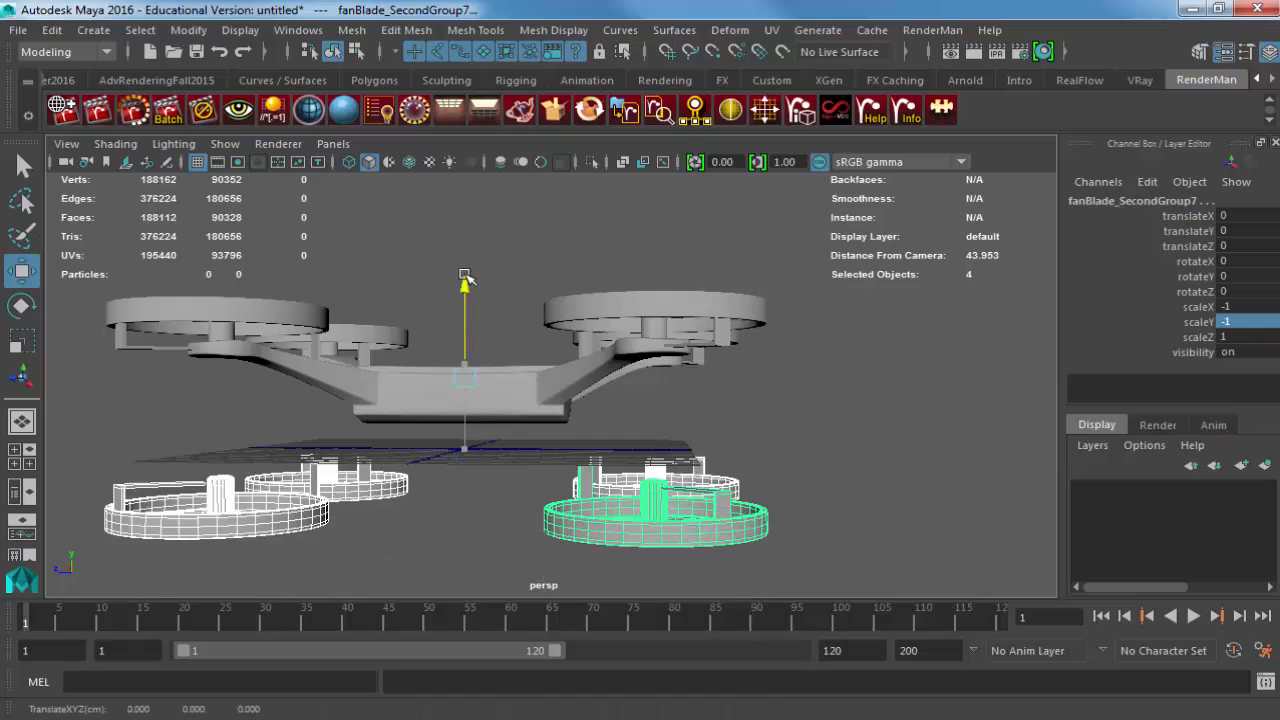
pyautogui.moveTo(465, 279); pyautogui.dragTo(480, 180)
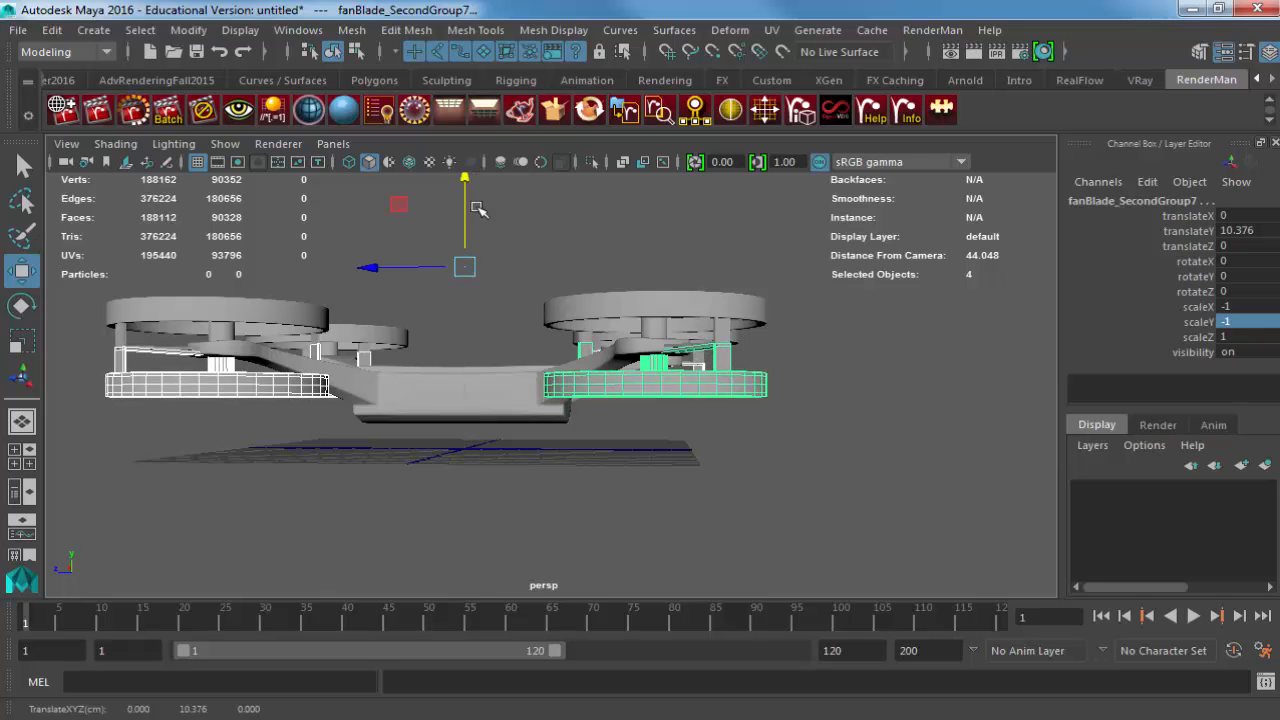
# Hide the four flipped propeller duplicates beneath the arms, leaving only the original upper propellers in view.
pyautogui.keyDown('alt'); pyautogui.moveTo(471, 209); pyautogui.dragTo(876, 332, button='right'); pyautogui.keyUp('alt')
pyautogui.keyDown('alt'); pyautogui.moveTo(876, 331); pyautogui.dragTo(606, 380); pyautogui.keyUp('alt')
pyautogui.keyDown('alt'); pyautogui.moveTo(606, 380); pyautogui.dragTo(663, 394, button='right'); pyautogui.keyUp('alt')
pyautogui.moveTo(607, 398)
pyautogui.mouseDown(button='middle')
pyautogui.moveTo(597, 391)
pyautogui.moveTo(598, 402)
pyautogui.mouseUp(button='middle')
pyautogui.keyDown('alt'); pyautogui.moveTo(510, 428); pyautogui.dragTo(587, 462); pyautogui.keyUp('alt')
pyautogui.hotkey('ctrl', 'h')
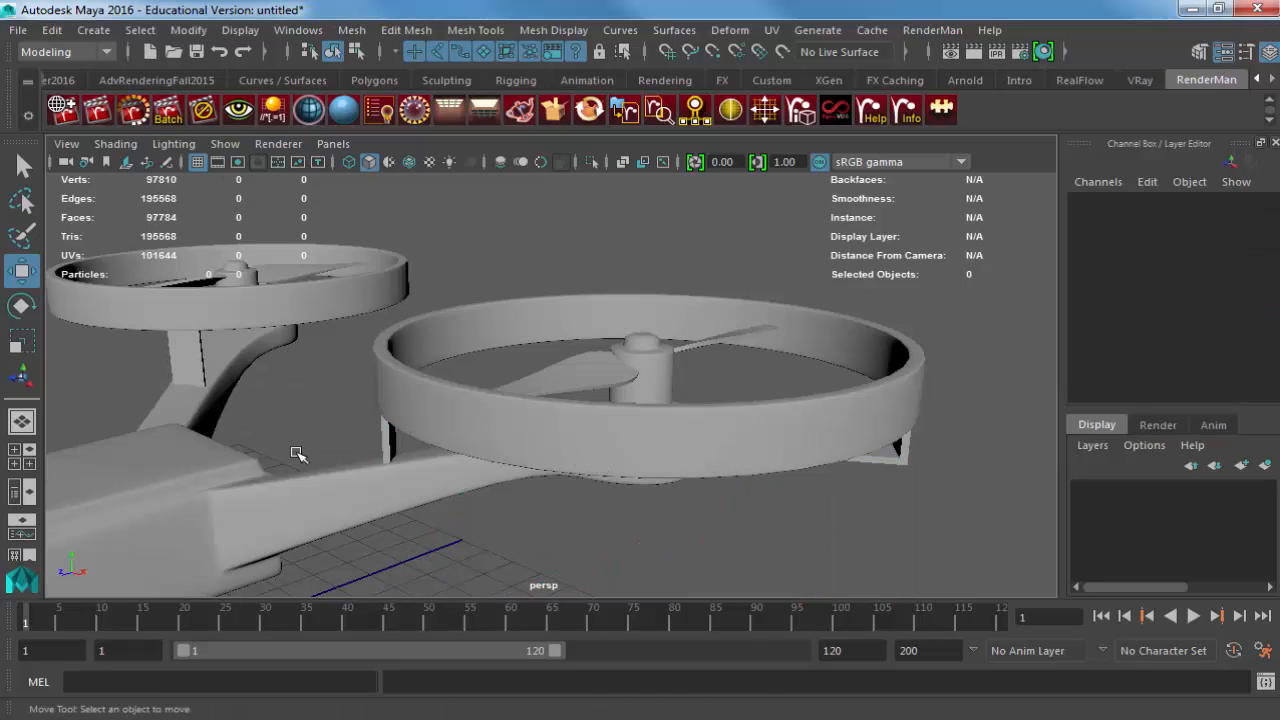
pyautogui.keyDown('alt'); pyautogui.moveTo(298, 454); pyautogui.dragTo(663, 457); pyautogui.keyUp('alt')
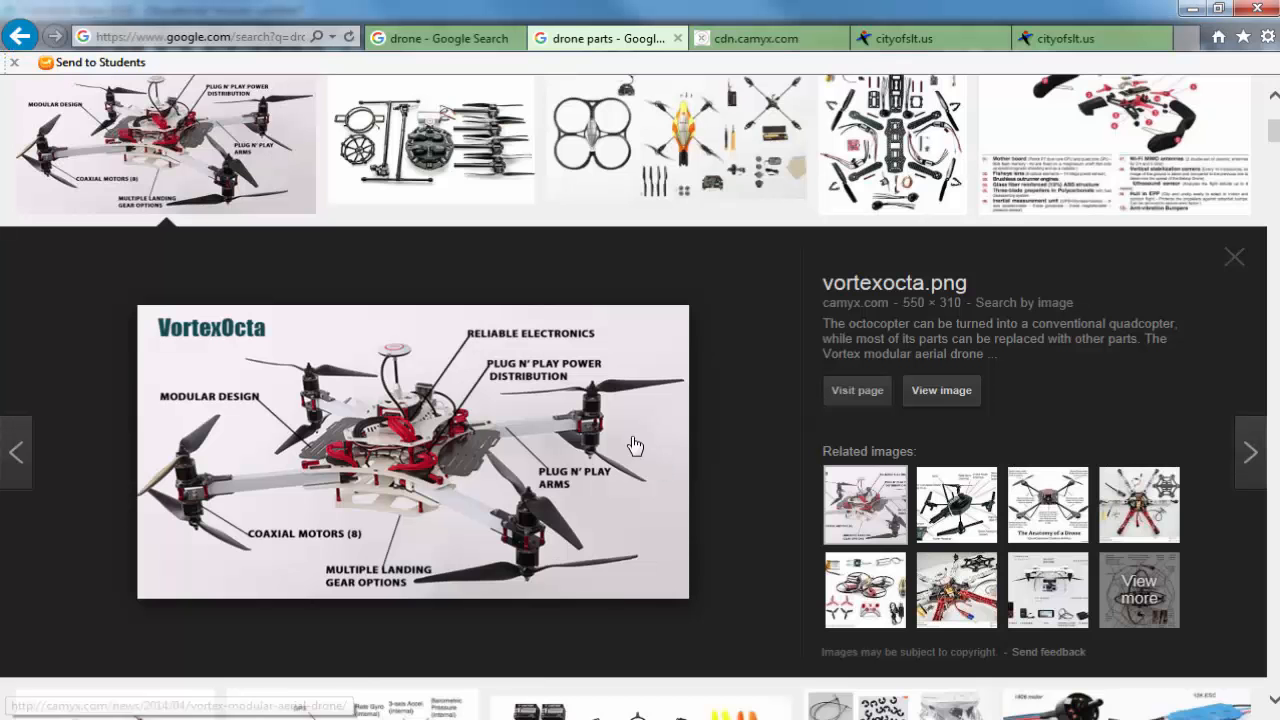
# Examine the Parrot AR.Drone teardown, the VortexOcta image and the labelled quadcopter diagram in the drone parts image results, and return to Maya.
pyautogui.scroll(4, 506, 420)
pyautogui.click(398, 241)
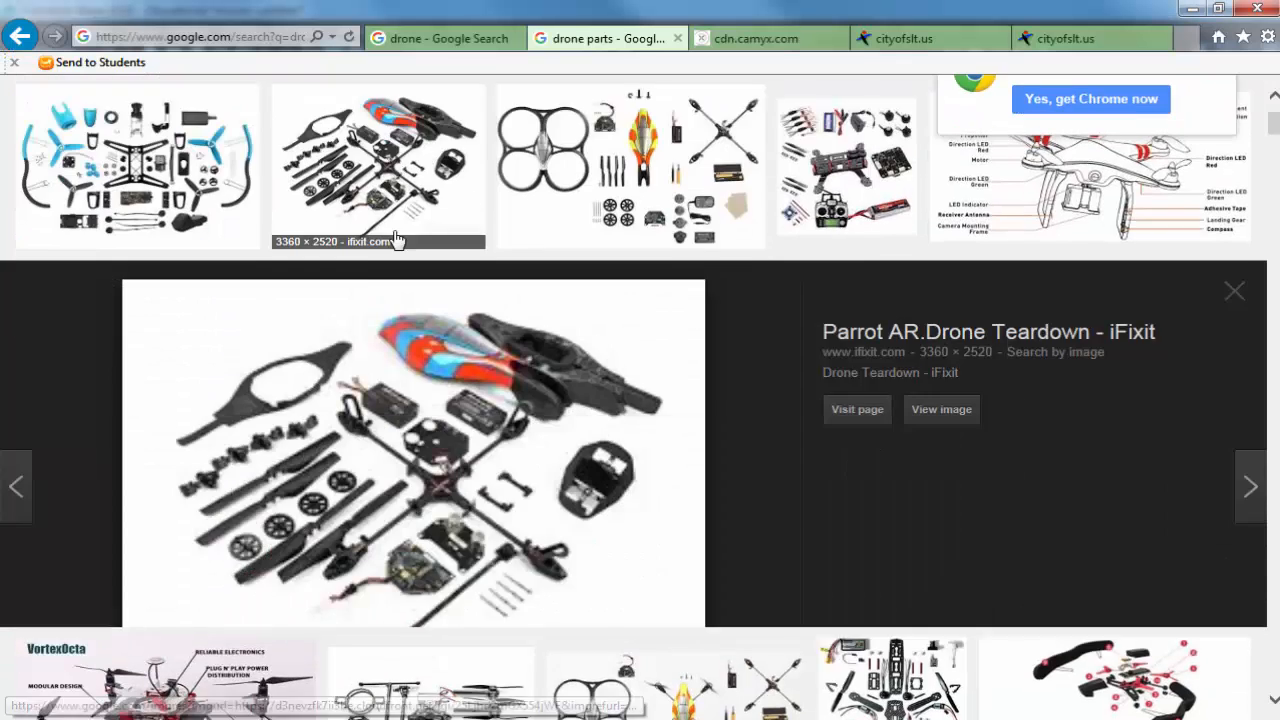
pyautogui.press('Right')
pyautogui.press('Right')
pyautogui.press('Right')
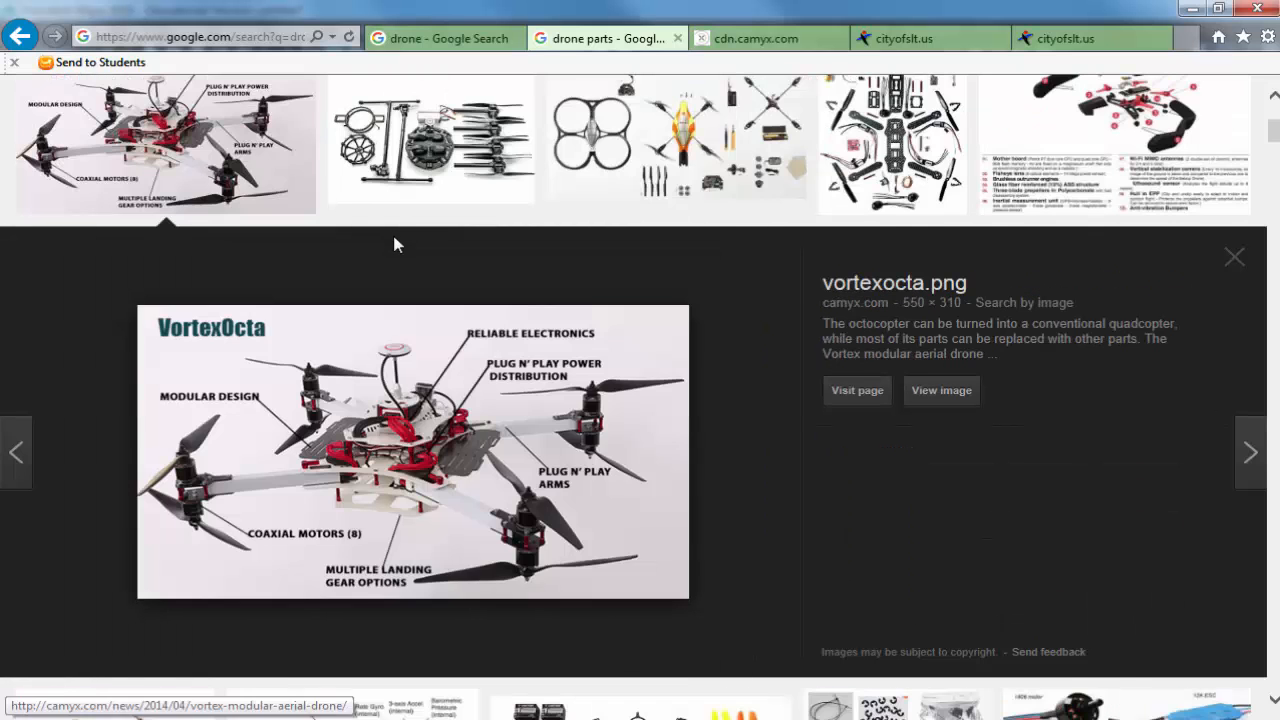
pyautogui.press('Right')
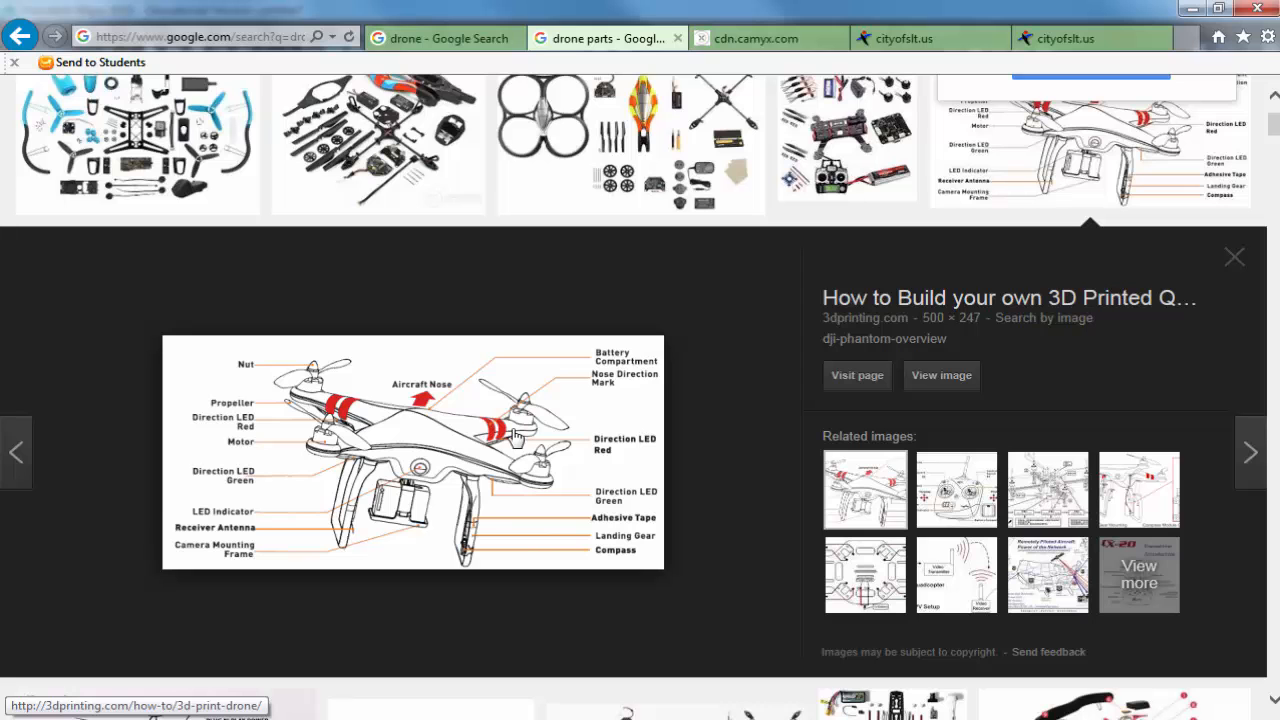
pyautogui.hotkey('alt', 'Tab')
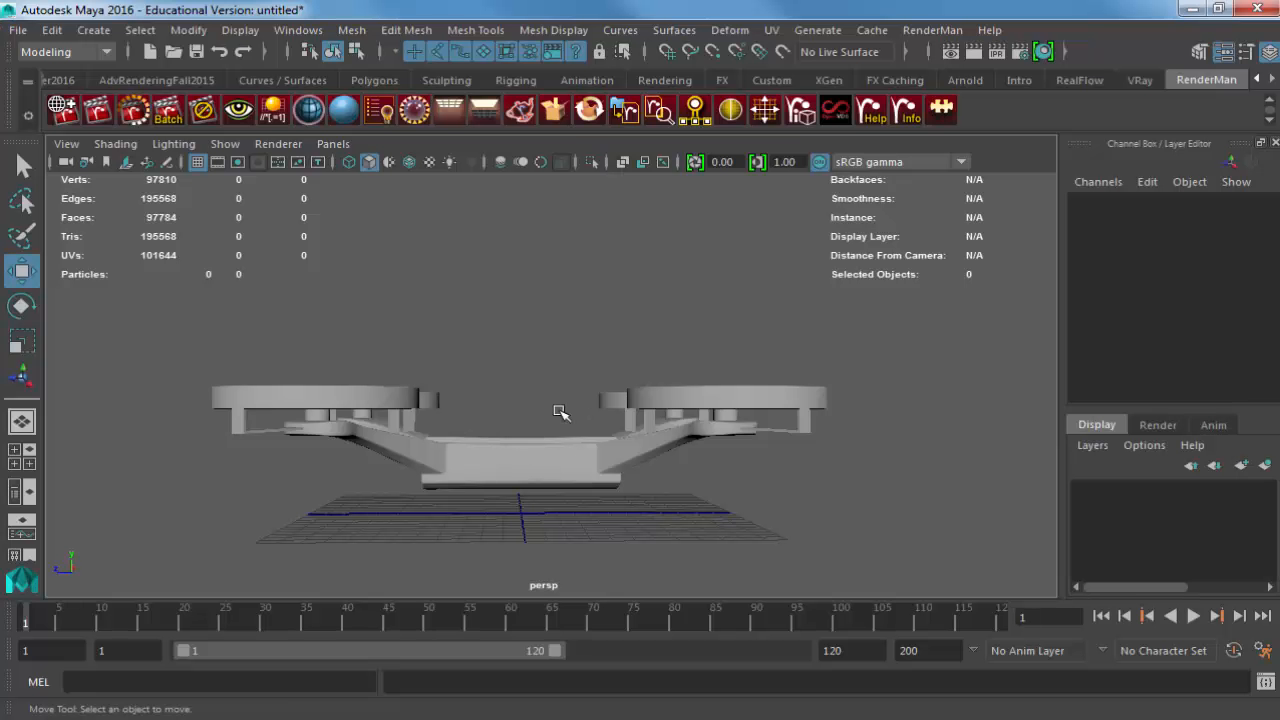
pyautogui.keyDown('alt'); pyautogui.moveTo(560, 413); pyautogui.dragTo(722, 358); pyautogui.keyUp('alt')
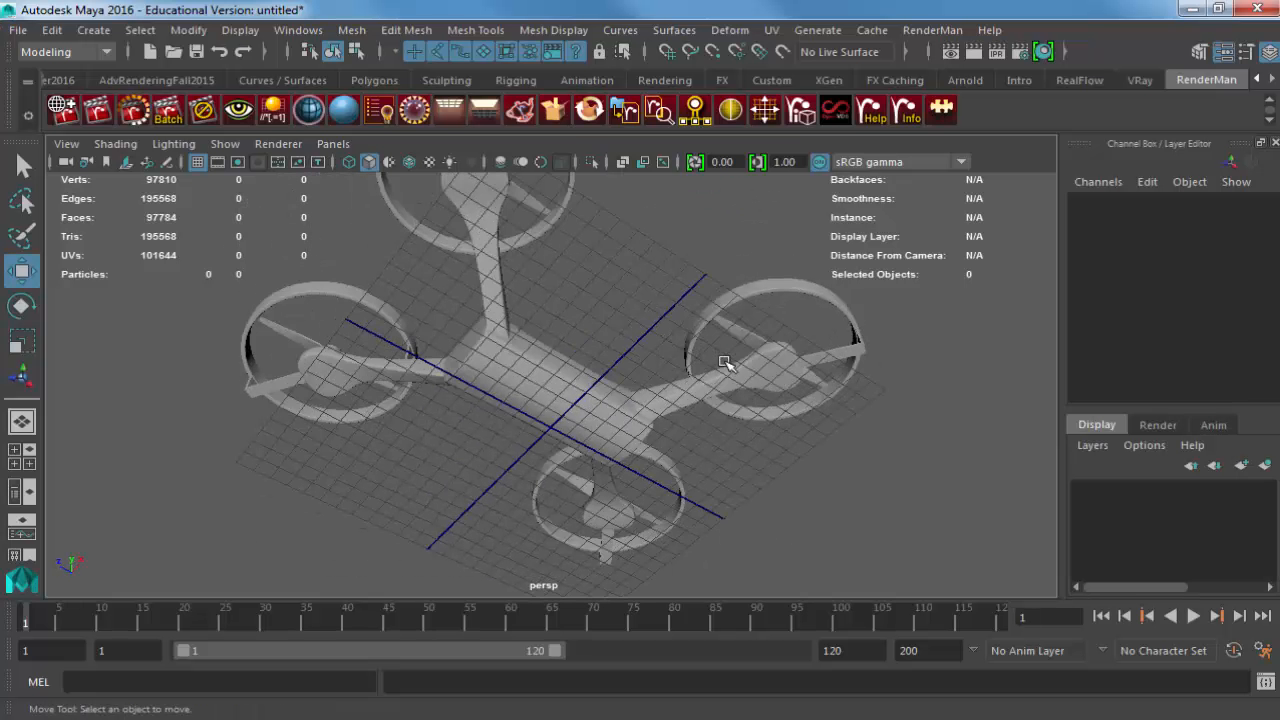